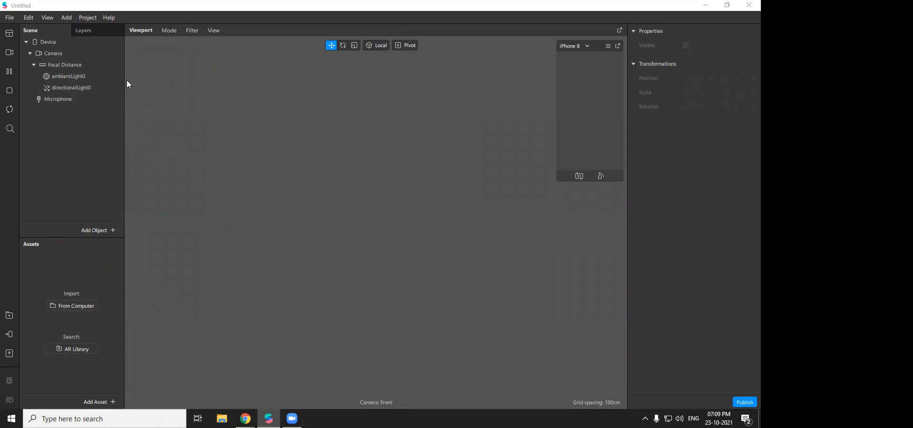
left_click(53, 64)
right_click(49, 65)
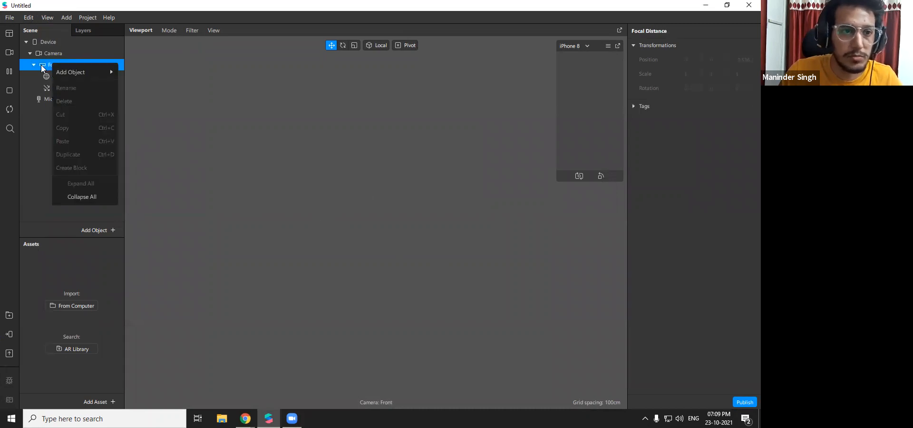
left_click(41, 65)
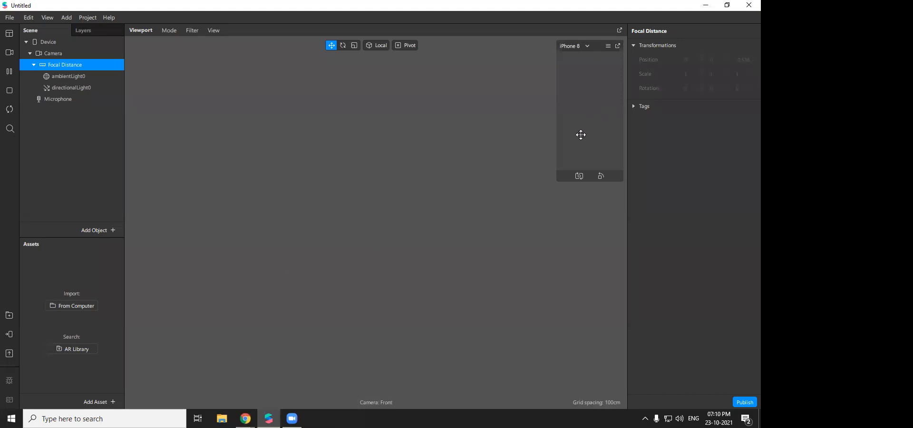
left_click(9, 52)
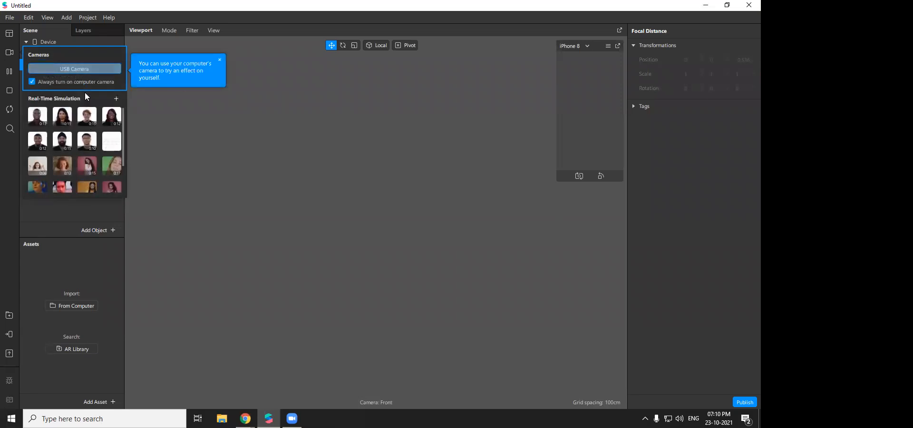
left_click(593, 123)
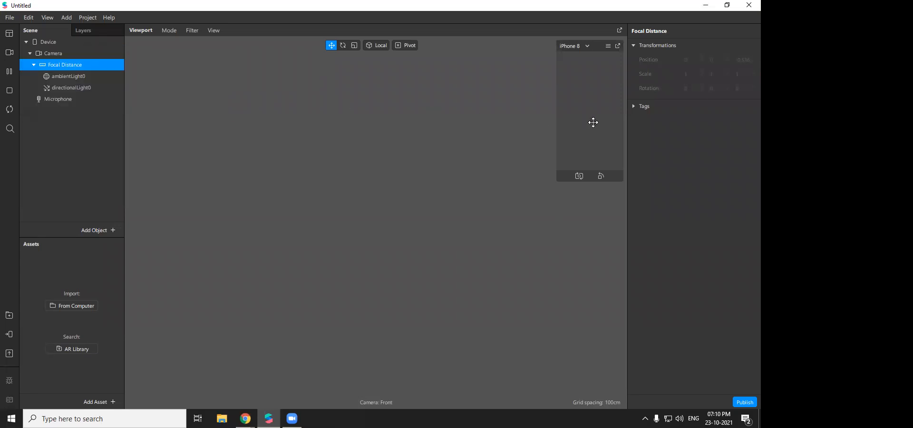
- Enlarge the iPhone 8 preview and set its video source to USB Camera after trying the first real-time simulation video
left_click_drag(548, 189, 39, 94)
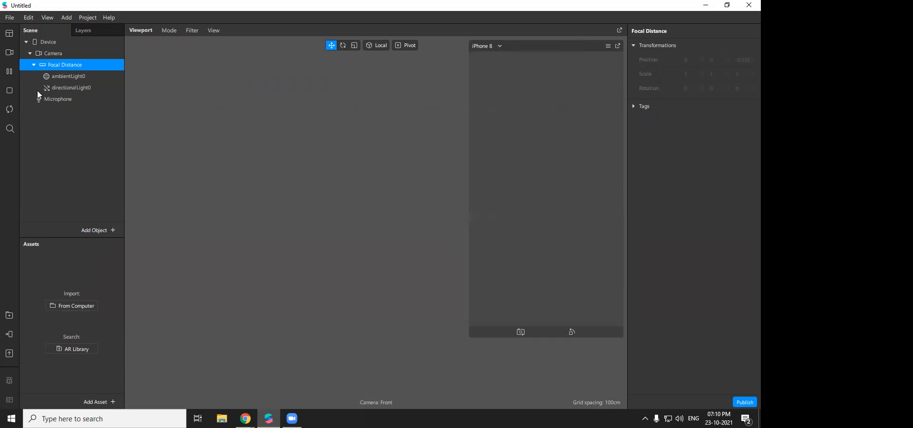
left_click(9, 52)
left_click(44, 121)
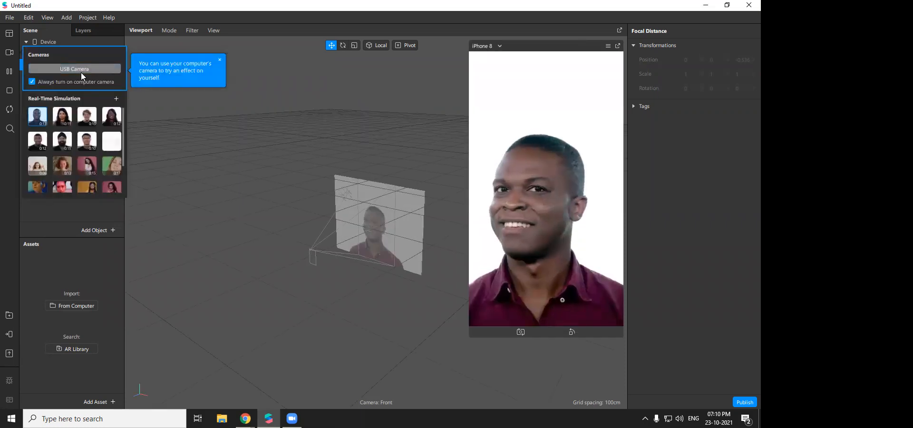
left_click(81, 72)
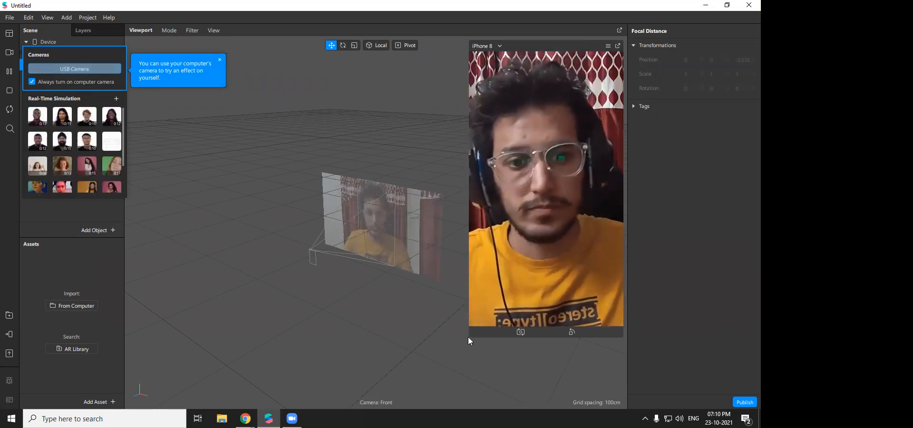
left_click(459, 287)
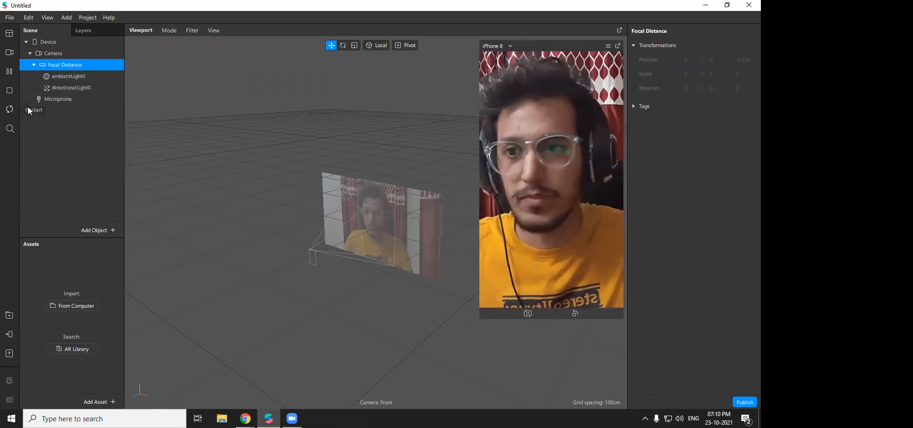
- Add a particle system under Focal Distance and widen the properties area
right_click(60, 65)
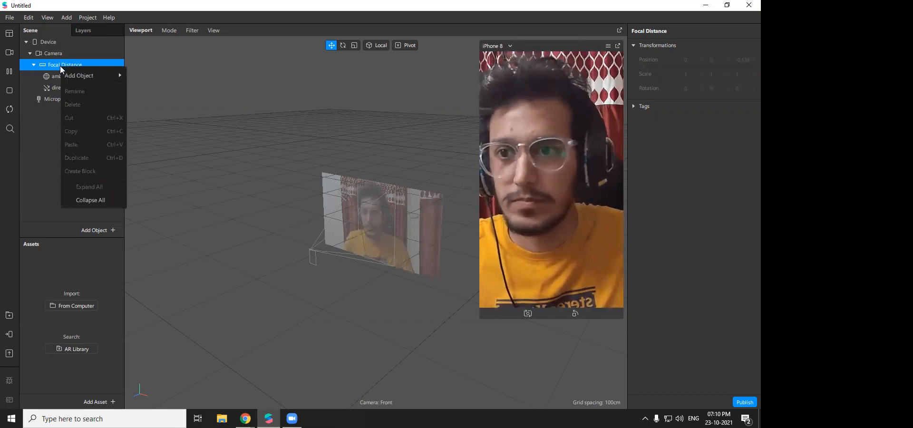
mouse_move(75, 77)
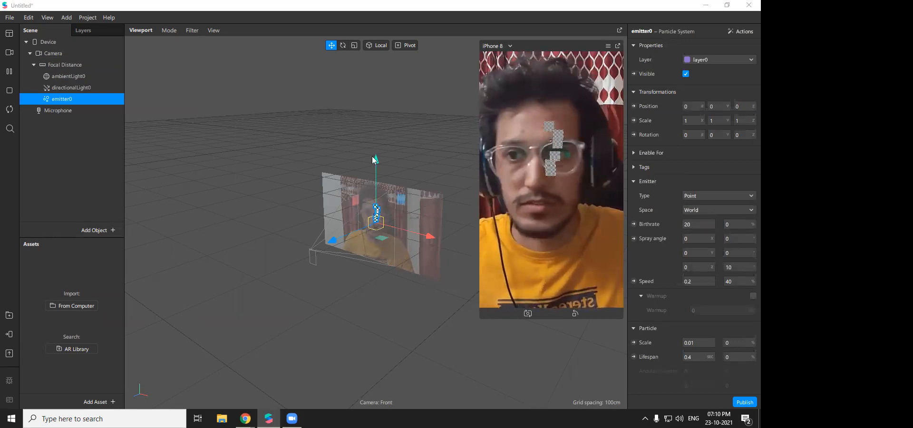
left_click_drag(570, 96, 571, 118)
- Create a new material for the particle emitter and open its properties
scroll(669, 186, "down", 3)
scroll(672, 187, "down", 3)
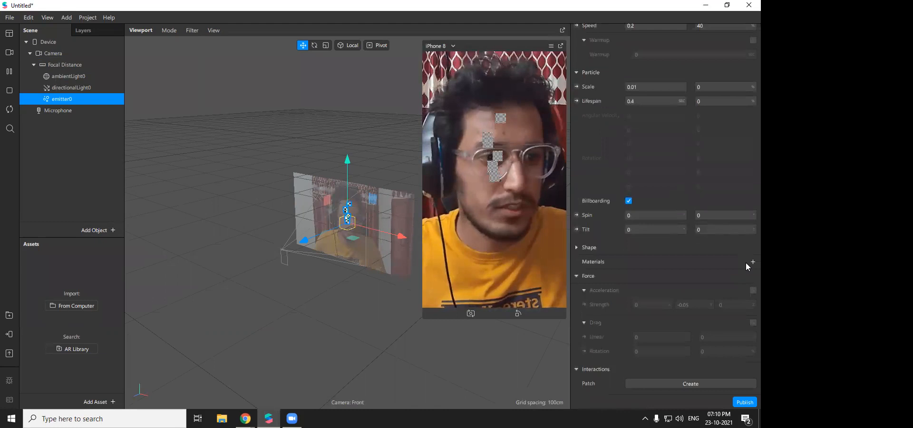
left_click(752, 262)
left_click(642, 273)
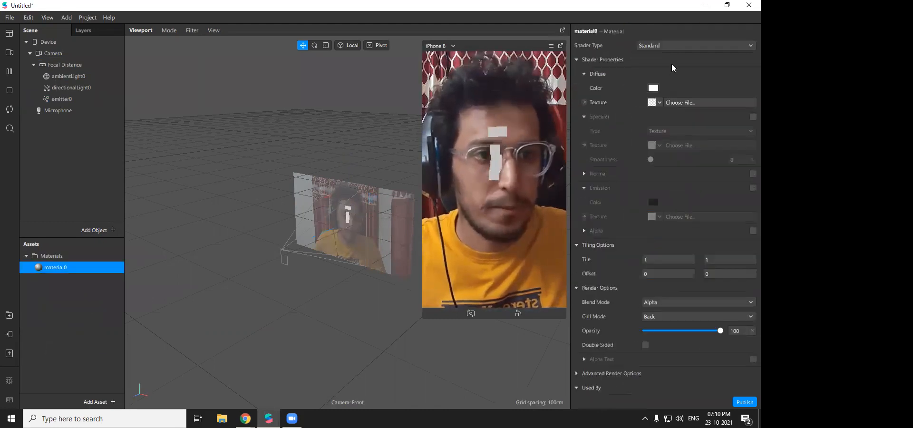
- Set the material's shader type to Flat and turn off Use Depth Test and Write to Depth Buffer
left_click(680, 45)
left_click(652, 53)
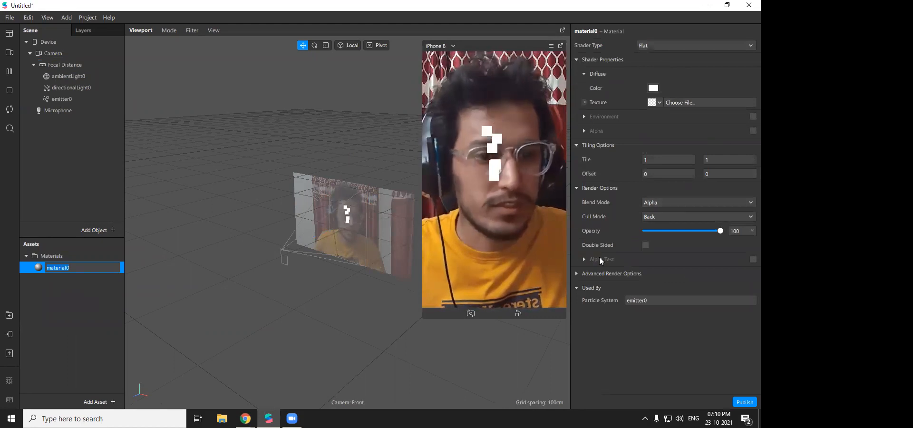
left_click(578, 274)
left_click(646, 317)
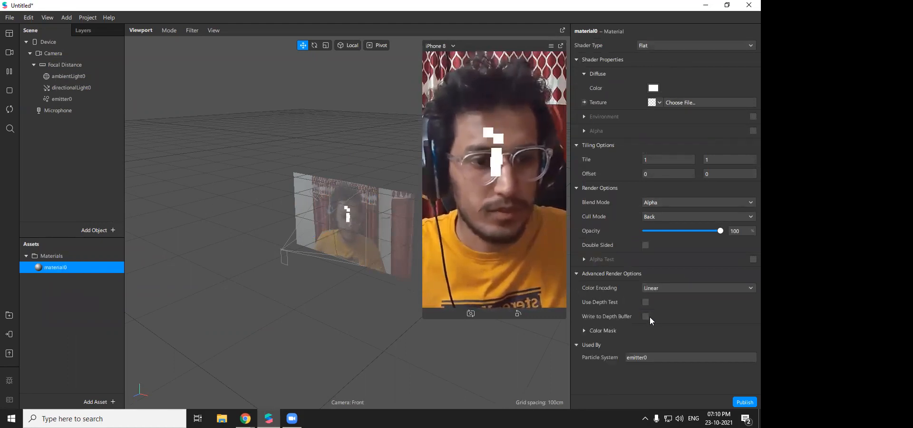
- Narrow the properties area, move the iPhone 8 preview over the viewport and enlarge it, with the emitter selected
left_click_drag(570, 149, 641, 157)
left_click_drag(581, 43, 504, 51)
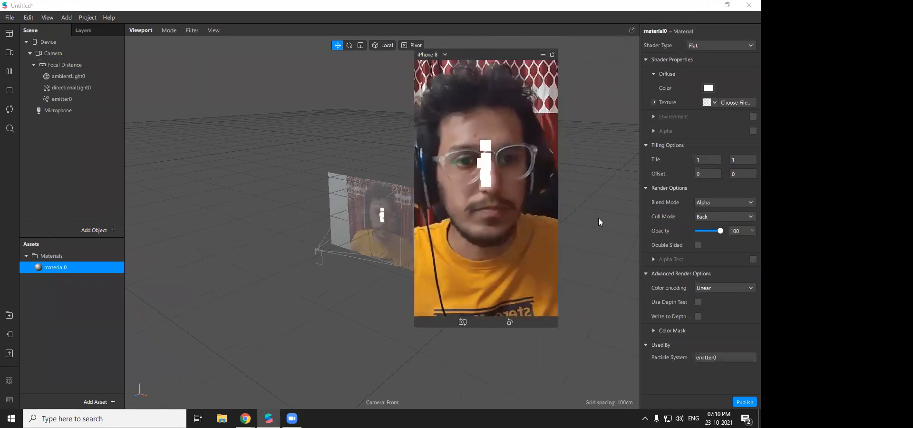
left_click(68, 98)
left_click_drag(417, 327, 392, 366)
- Set the particle emitter's birthrate to 100
left_click(705, 226)
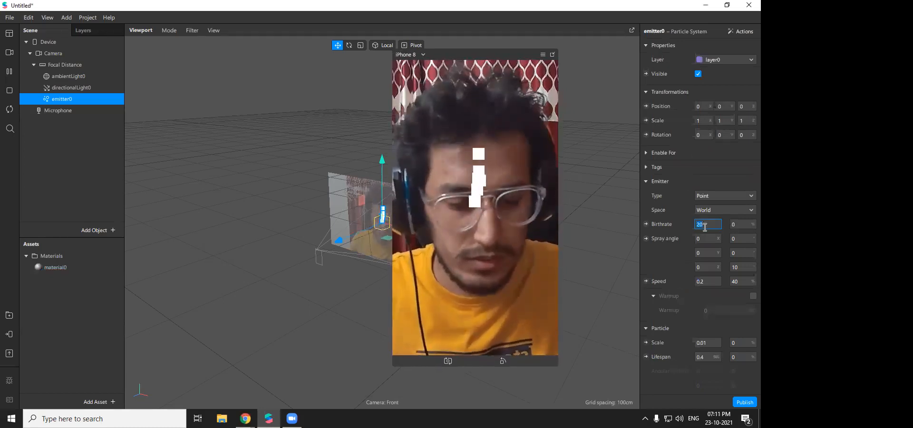
type("100")
key("Return")
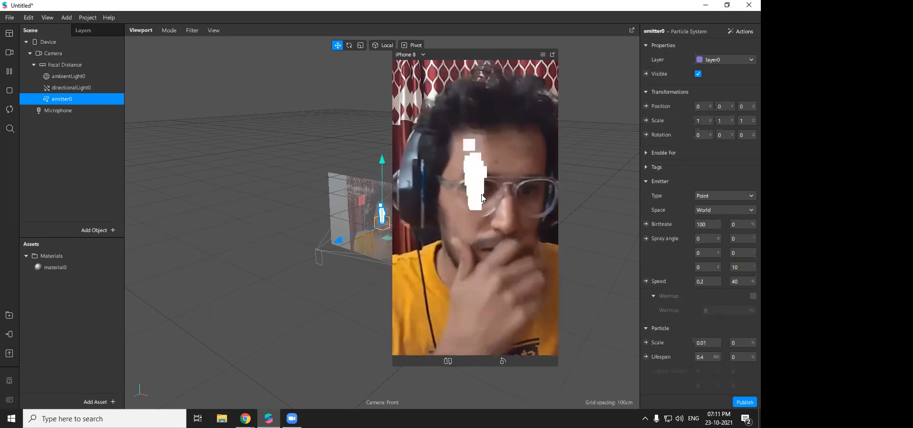
- Set the emitter's spray angle to 100 on X, 50 on Y and 60 on Z
left_click(713, 239)
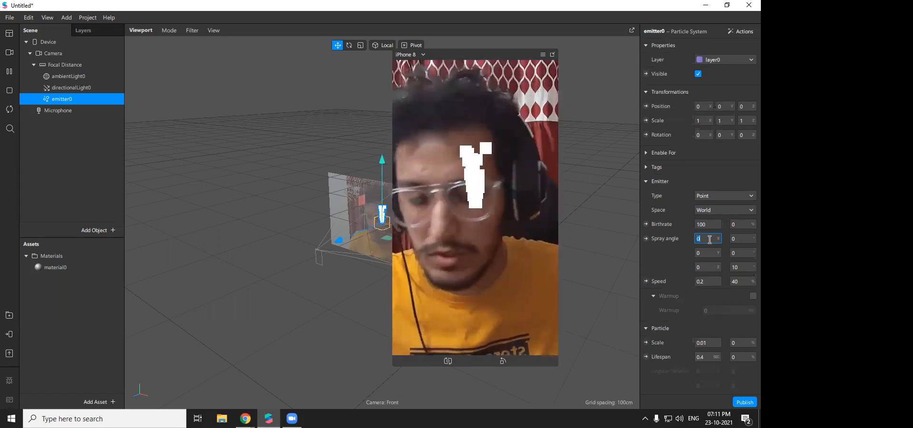
type("100")
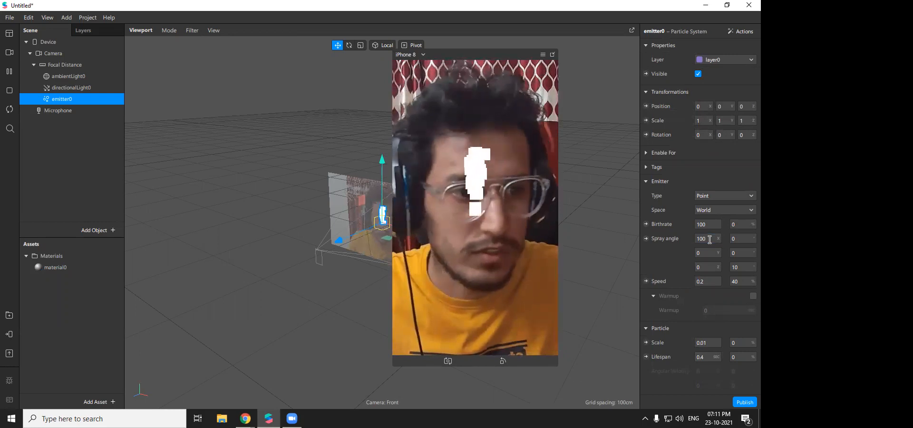
key("Return")
left_click(708, 253)
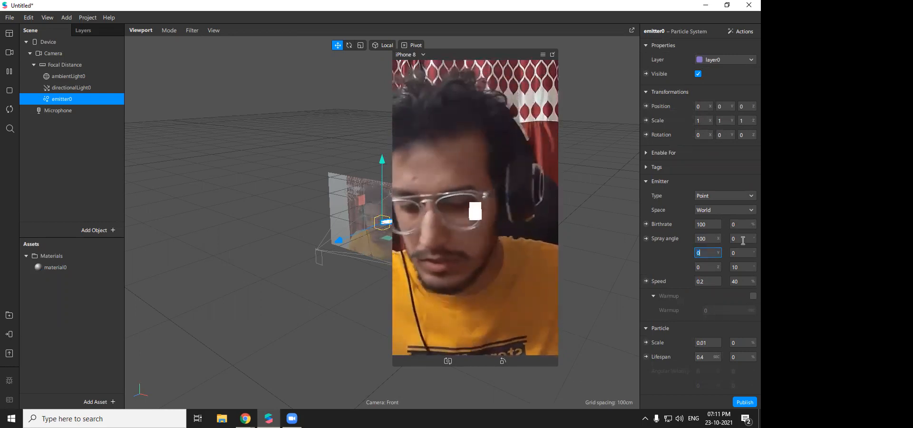
type("50")
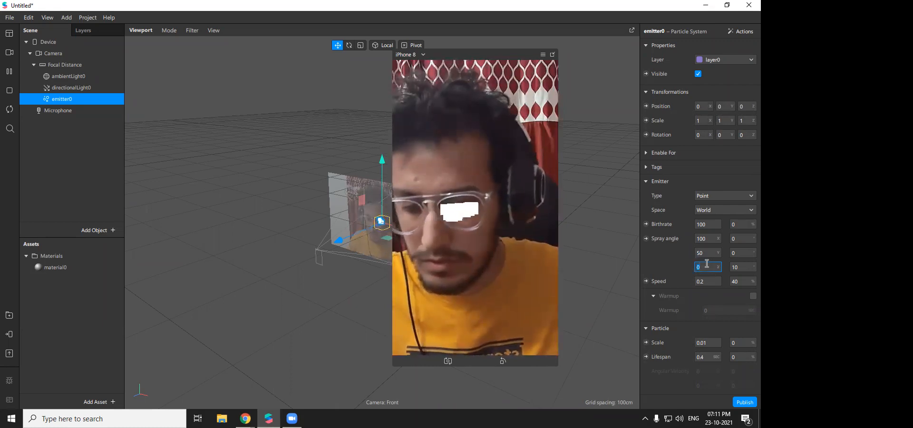
type("60")
key("Return")
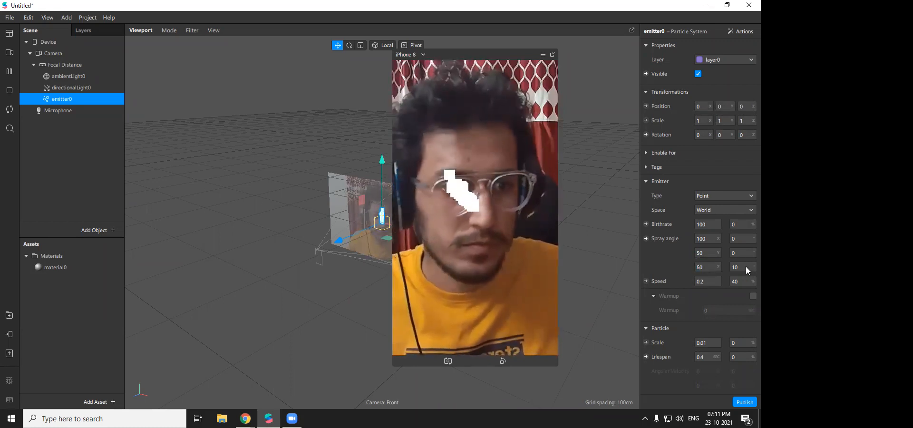
- Set the random variation of the emitter's Z spray angle to 50 degrees
left_click(742, 253)
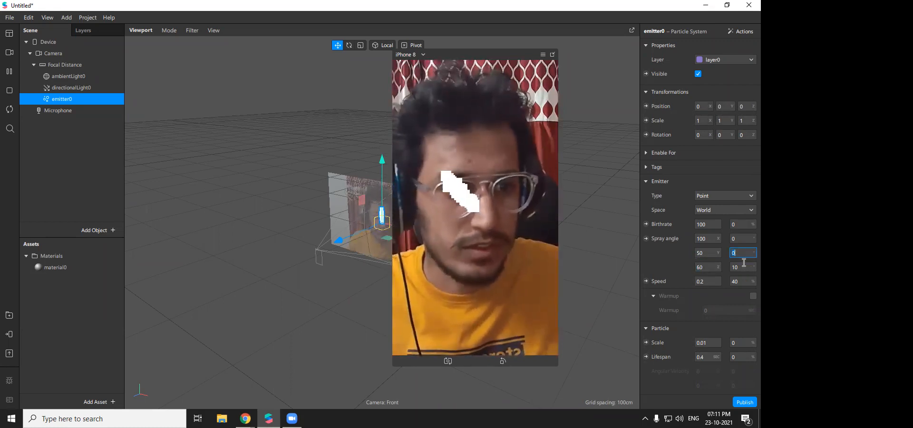
left_click(742, 267)
type("50")
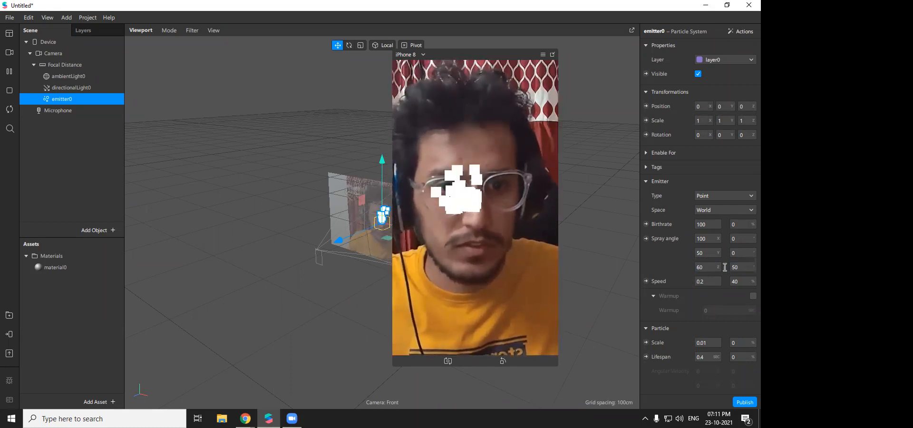
- Set the particle shape to Sphere after trying Cube
scroll(685, 285, "down", 3)
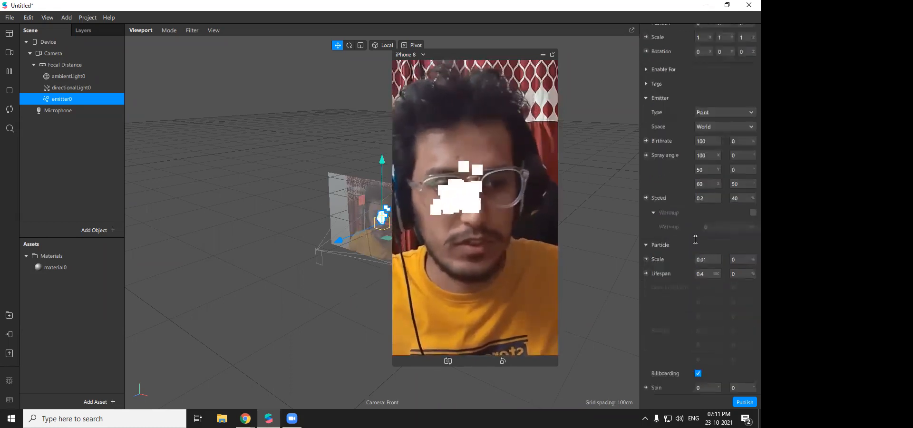
scroll(696, 239, "down", 7)
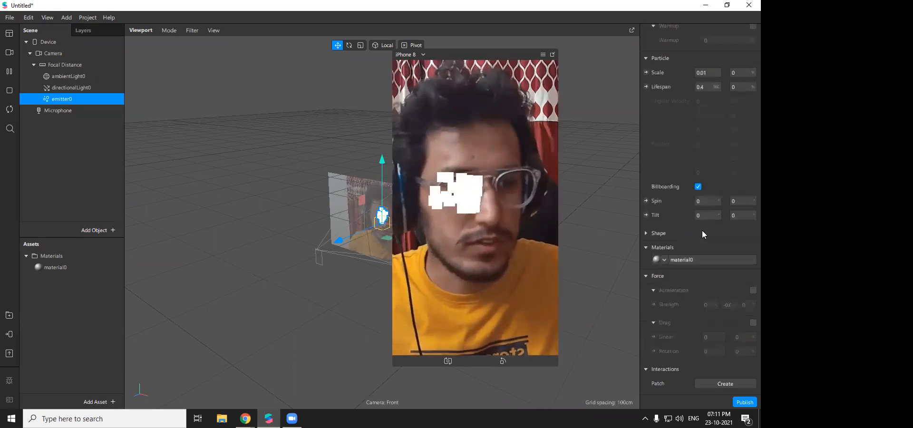
left_click(646, 233)
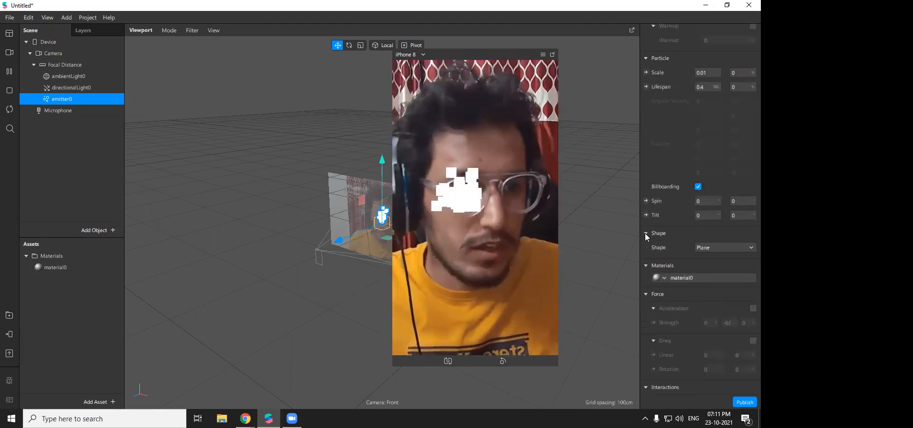
left_click(722, 248)
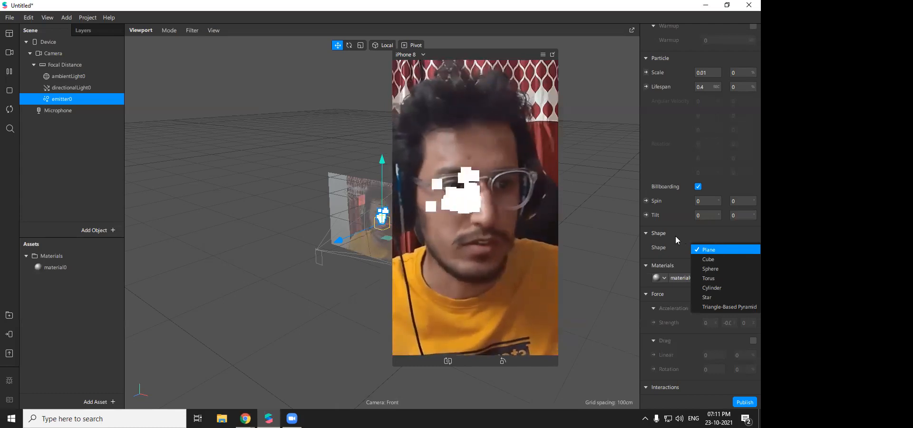
left_click(717, 260)
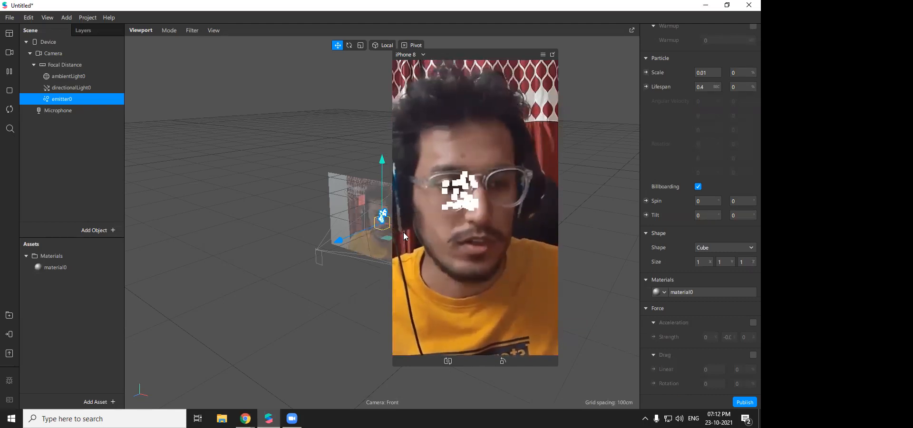
left_click(701, 246)
left_click(711, 265)
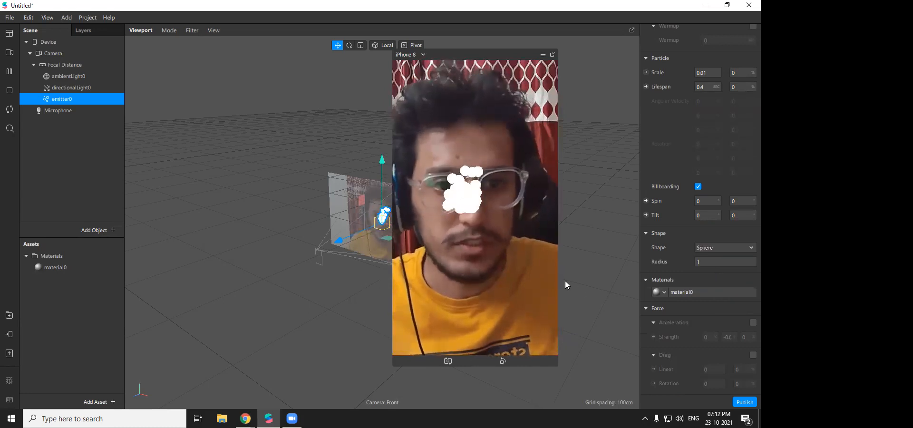
- Open the emitter's material and set its diffuse color to red, #ff0000
double_click(706, 292)
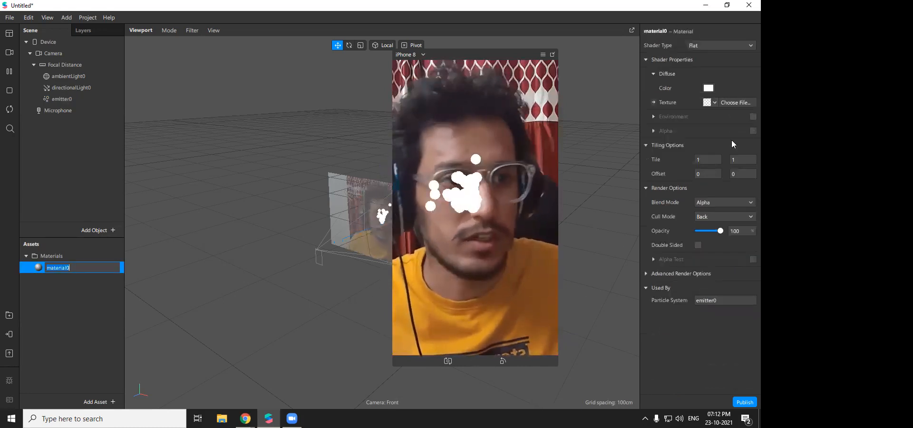
left_click(732, 47)
left_click(724, 38)
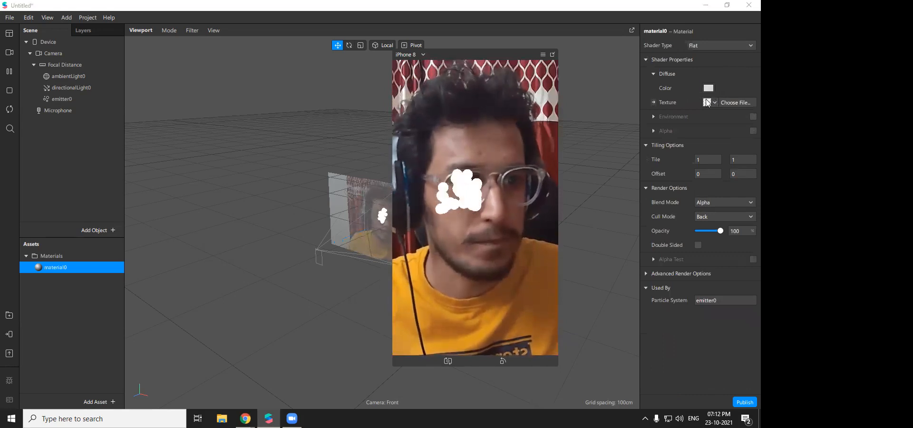
left_click(708, 88)
left_click_drag(469, 153, 484, 119)
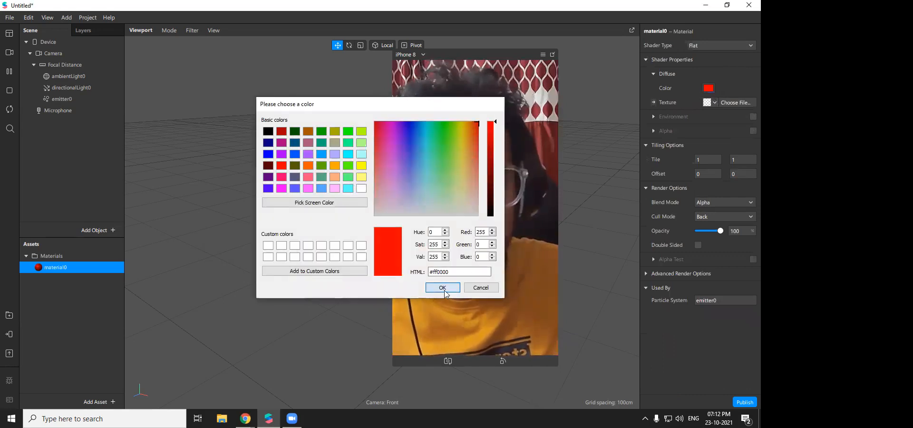
left_click(442, 288)
- Set the material's shader type to Standard and go through its Advanced Render Options
left_click(718, 46)
left_click(719, 57)
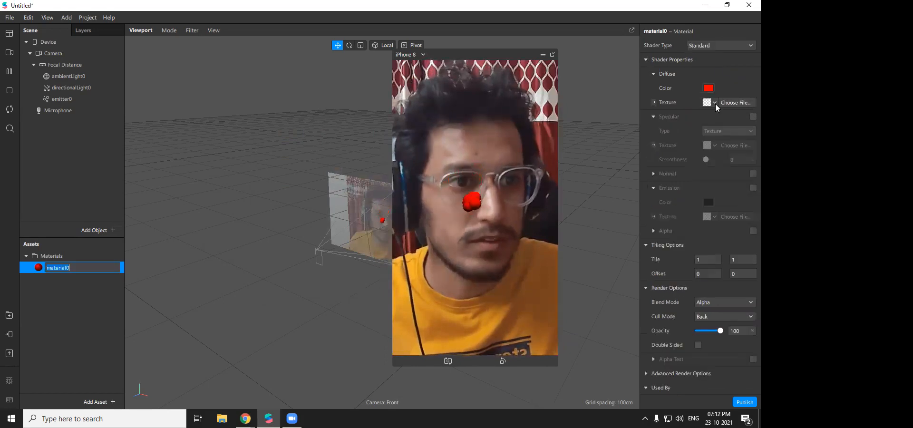
scroll(690, 309, "down", 1)
left_click(648, 358)
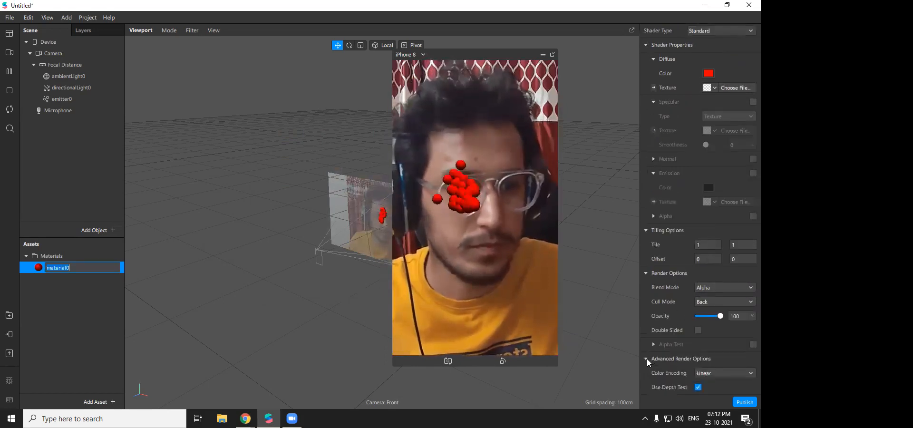
scroll(681, 356, "down", 3)
left_click(698, 346)
left_click(698, 332)
scroll(677, 197, "up", 2)
scroll(685, 195, "up", 2)
- Enable the material's specular property, set its type to Color and its smoothness to 84%
left_click(753, 117)
left_click(730, 131)
left_click(713, 142)
left_click_drag(707, 159, 719, 162)
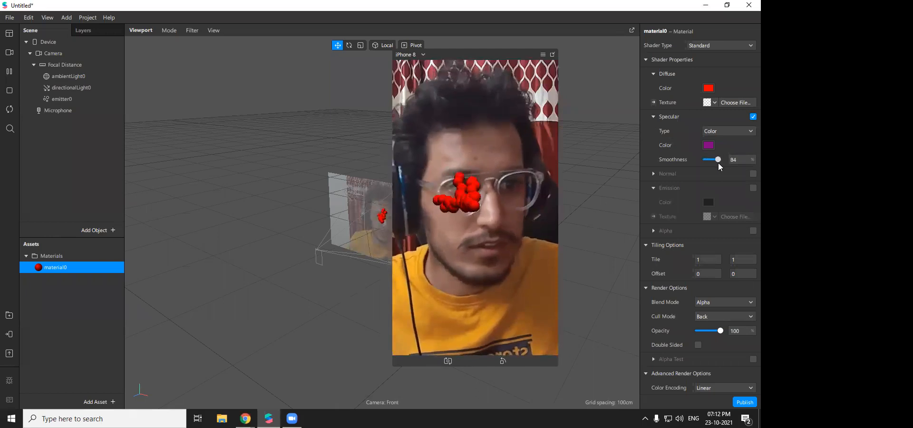
left_click_drag(640, 150, 635, 149)
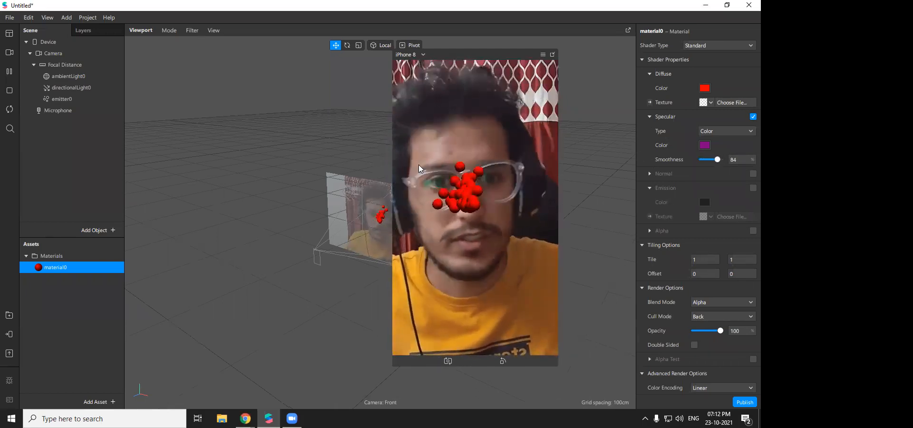
- Set the material's specular color to pale pink, #ffe4e2
left_click(705, 145)
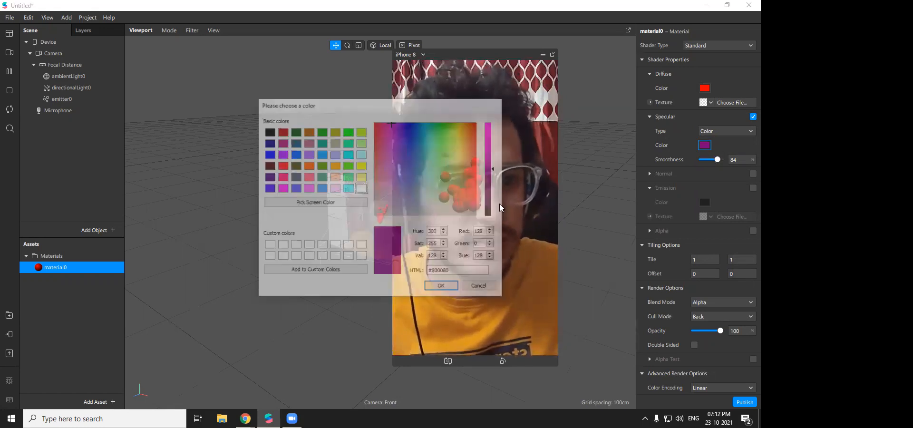
left_click(476, 205)
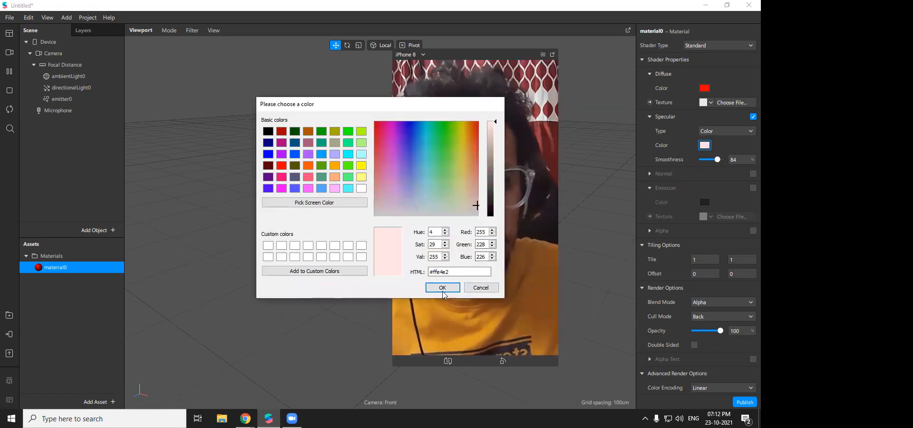
left_click(443, 291)
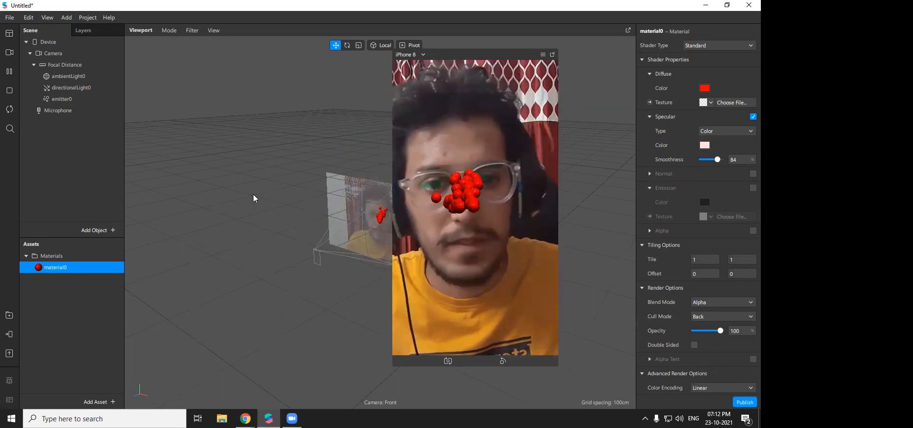
- Select the emitter and review its emission, particle, shape, material and force settings
left_click(99, 99)
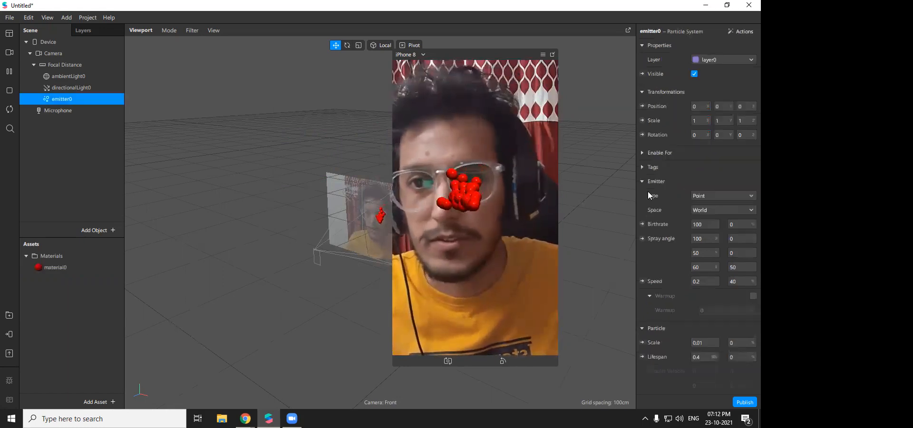
scroll(682, 241, "down", 6)
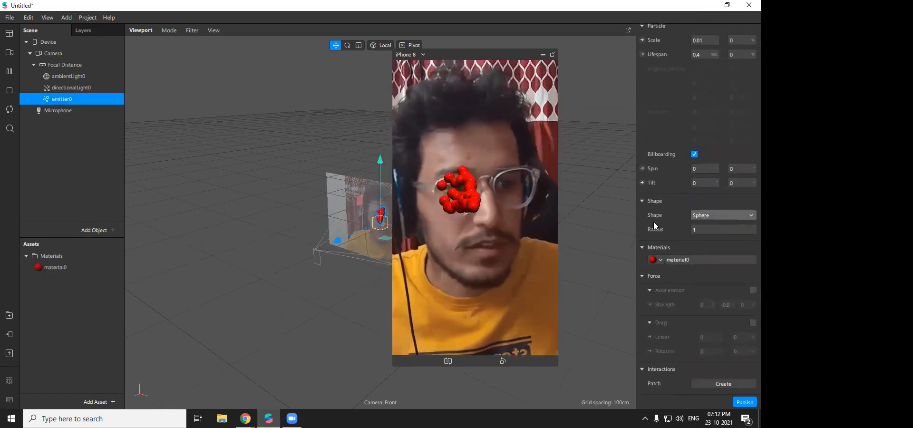
scroll(705, 216, "up", 4)
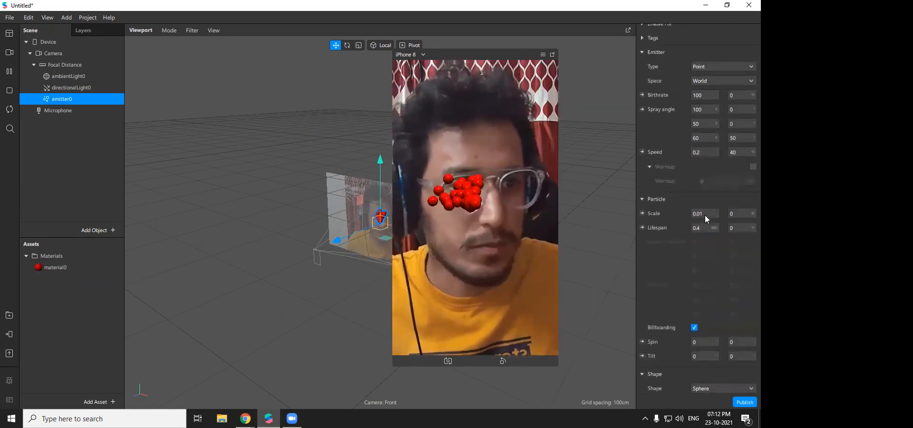
scroll(729, 230, "down", 3)
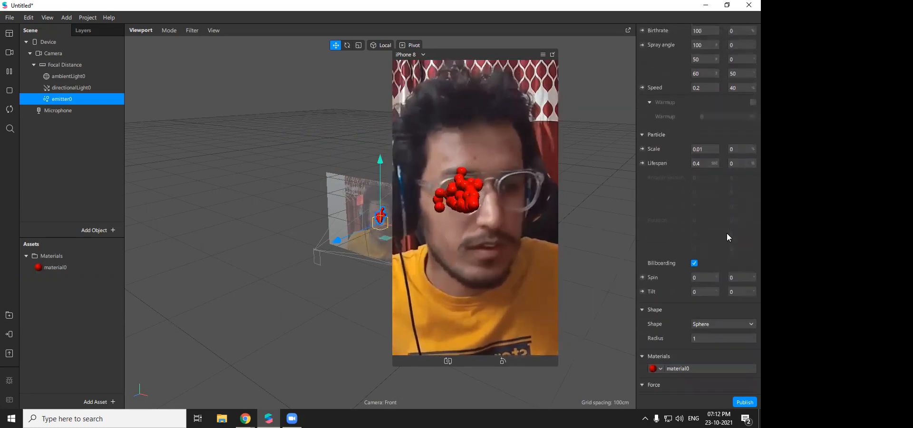
scroll(727, 233, "down", 5)
scroll(717, 161, "up", 10)
scroll(717, 159, "up", 2)
scroll(719, 192, "down", 7)
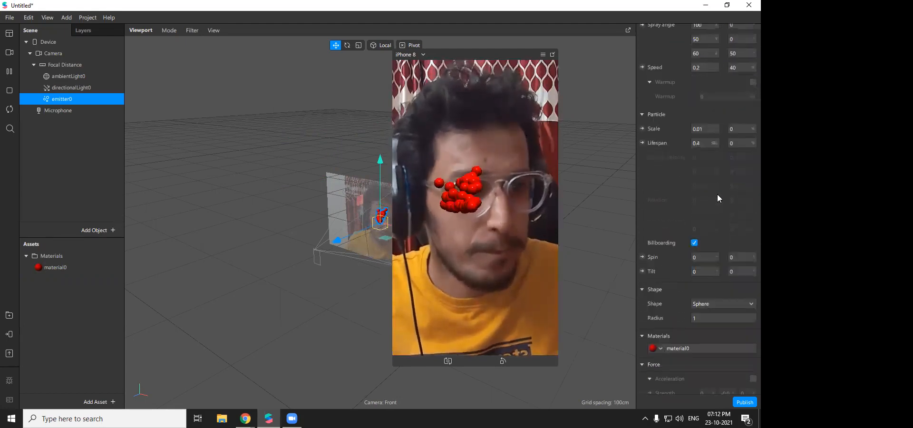
scroll(719, 193, "down", 4)
scroll(690, 189, "up", 5)
scroll(709, 219, "up", 5)
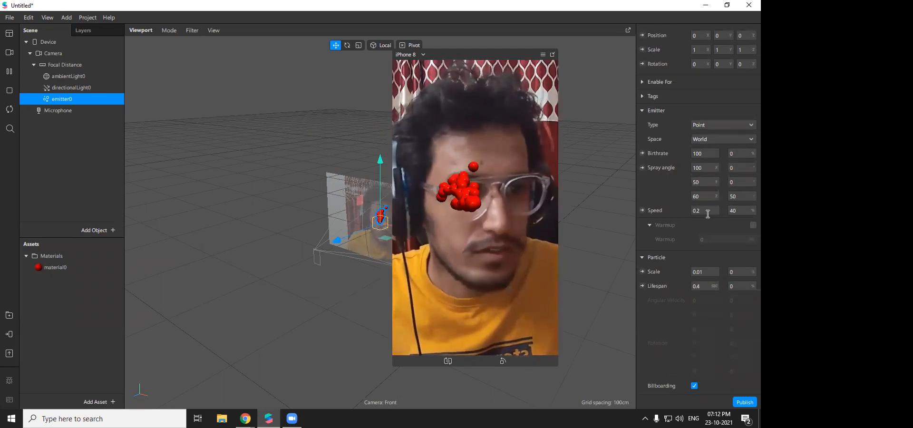
- Set the emitter's speed to 0.5 after trying 0.4
left_click(708, 212)
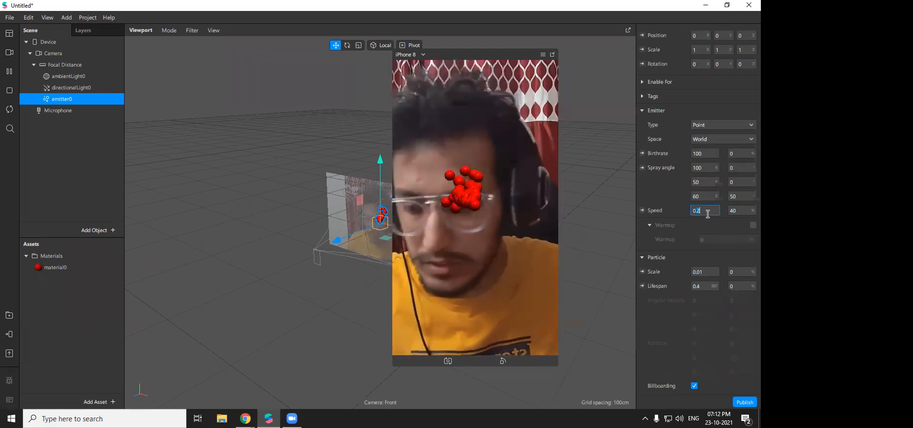
key("BackSpace")
type("0")
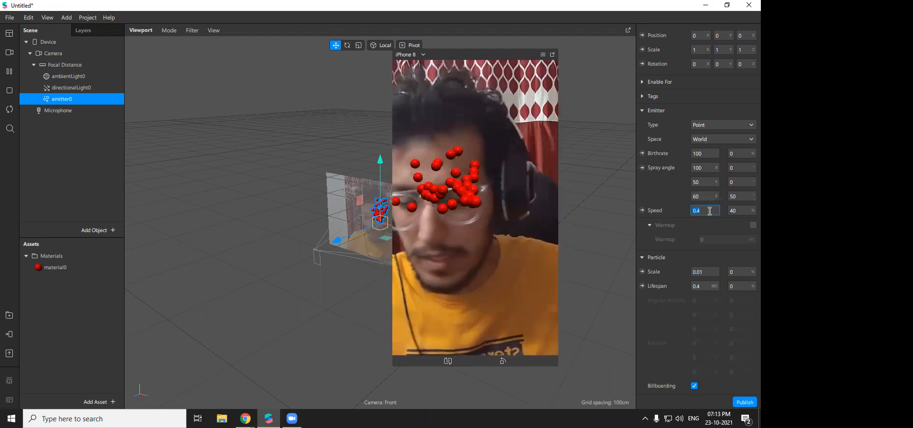
key("Return")
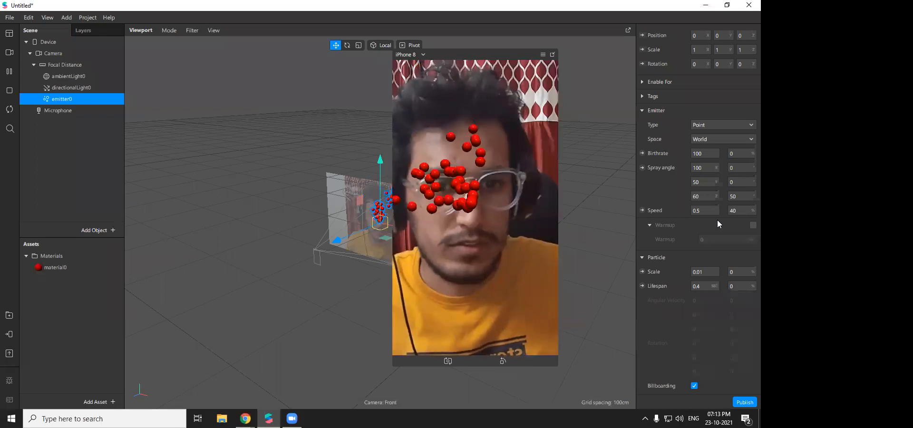
- Set the particle lifespan to 0.5 seconds after trying 0.1
scroll(709, 224, "down", 3)
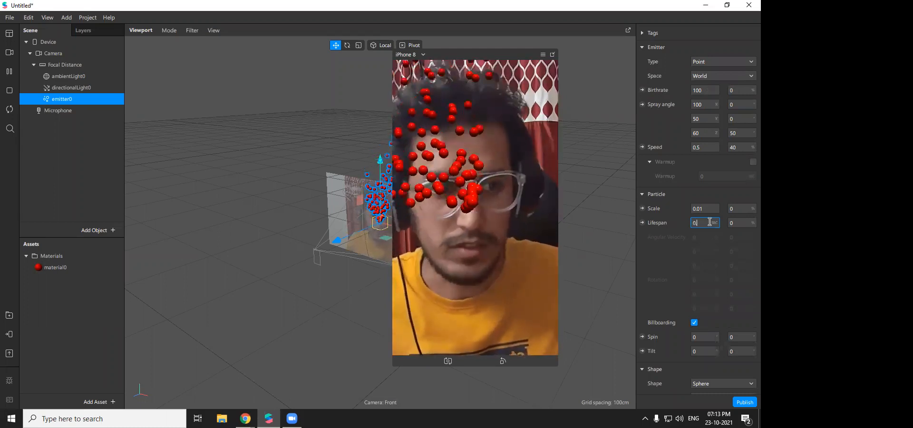
type(".1")
left_click(704, 224)
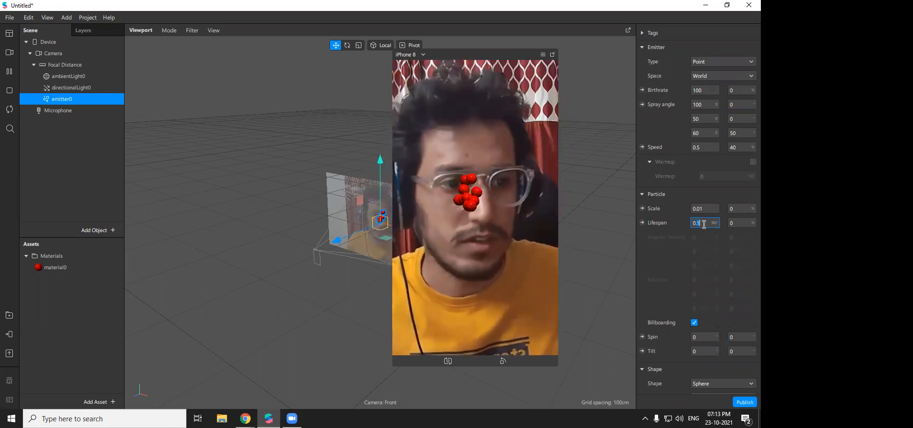
type("0.01")
key("Return")
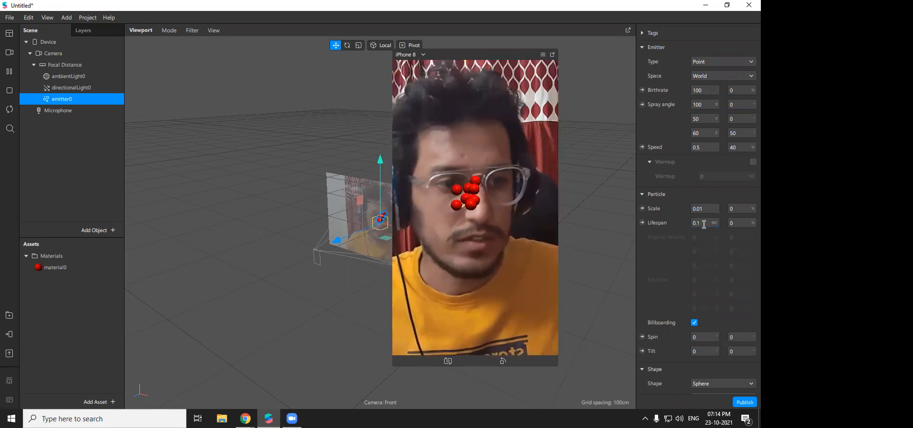
double_click(705, 224)
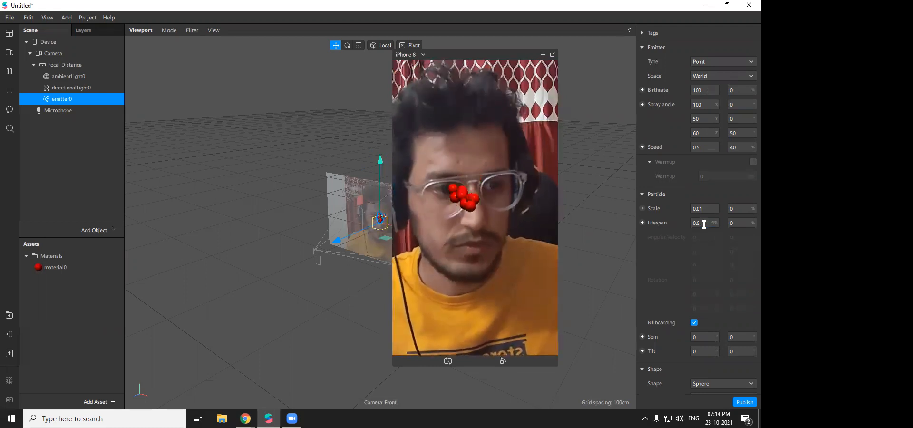
type("5")
key("Return")
- Turn off billboarding for the emitter's particles
scroll(699, 264, "down", 2)
scroll(699, 265, "down", 1)
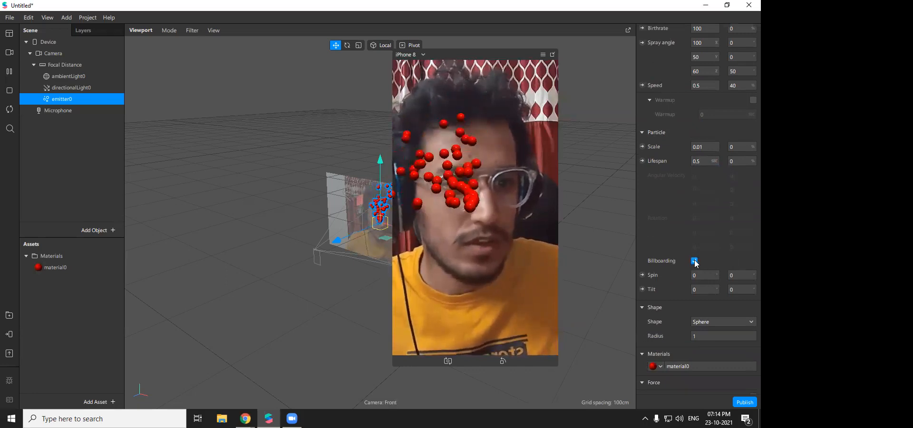
left_click(694, 261)
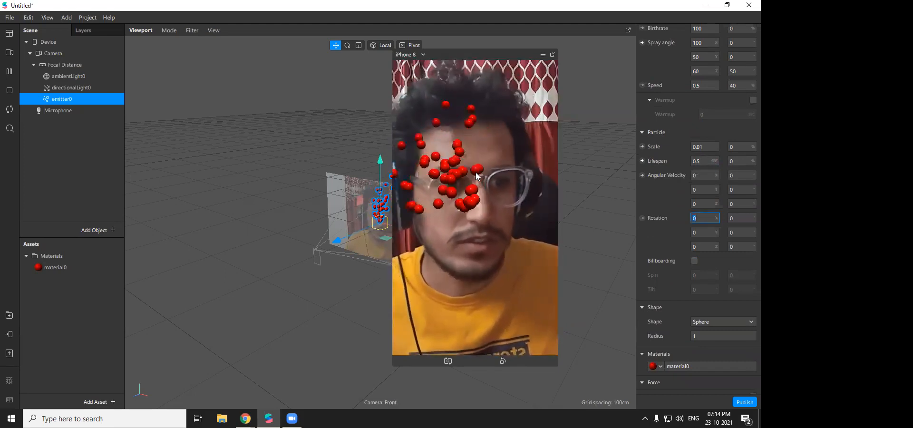
left_click(698, 219)
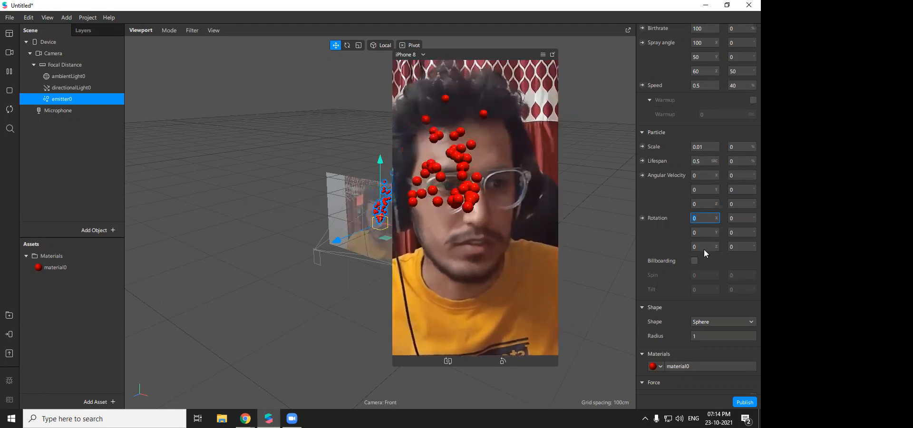
scroll(680, 283, "down", 1)
scroll(682, 271, "down", 2)
scroll(706, 245, "up", 5)
- Set the particles' angular velocity to 50 on X and Y, each with a random variation of 50
left_click(706, 246)
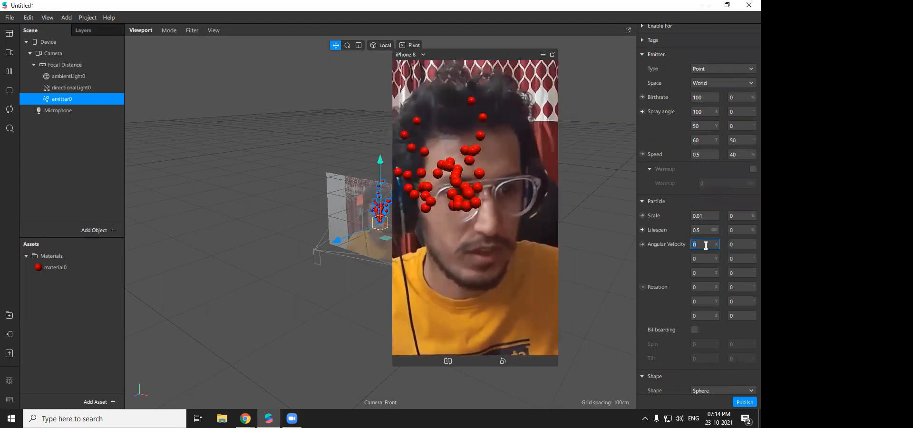
type("50")
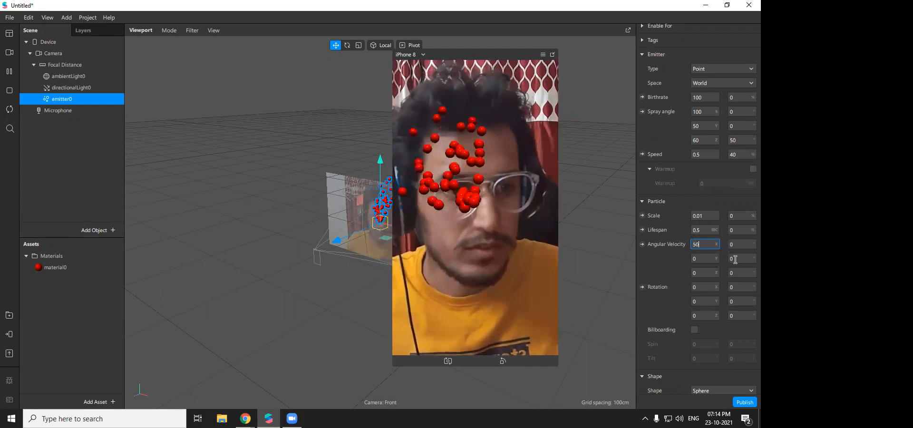
left_click(734, 246)
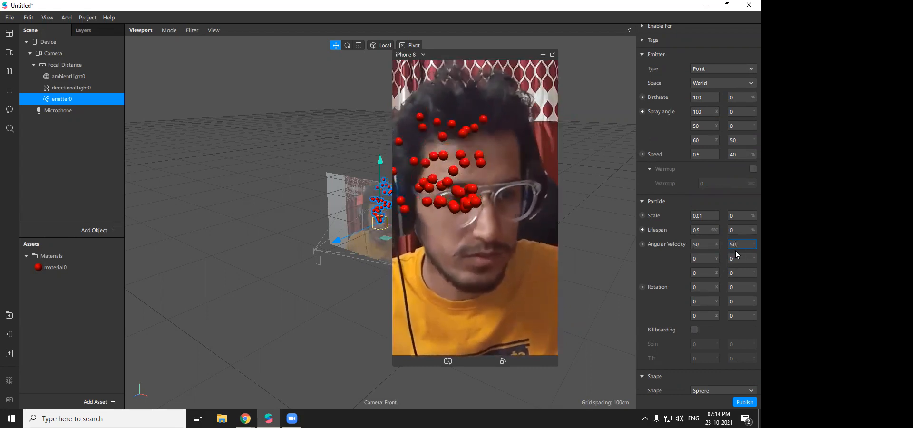
scroll(705, 196, "down", 2)
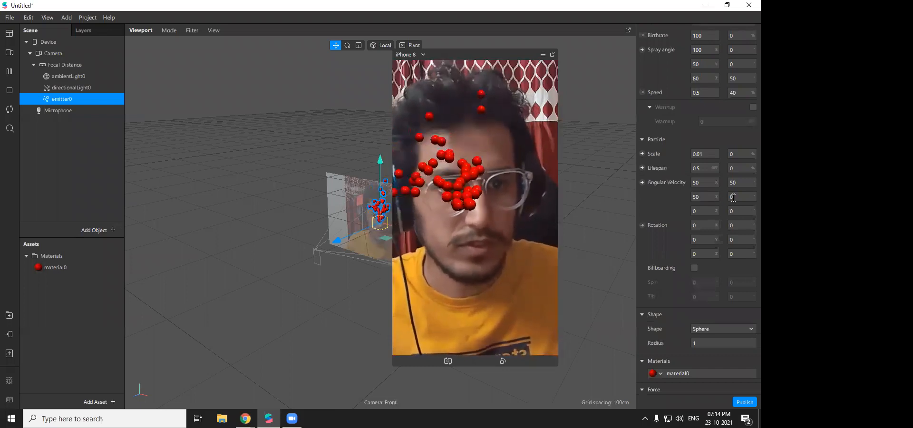
type("50")
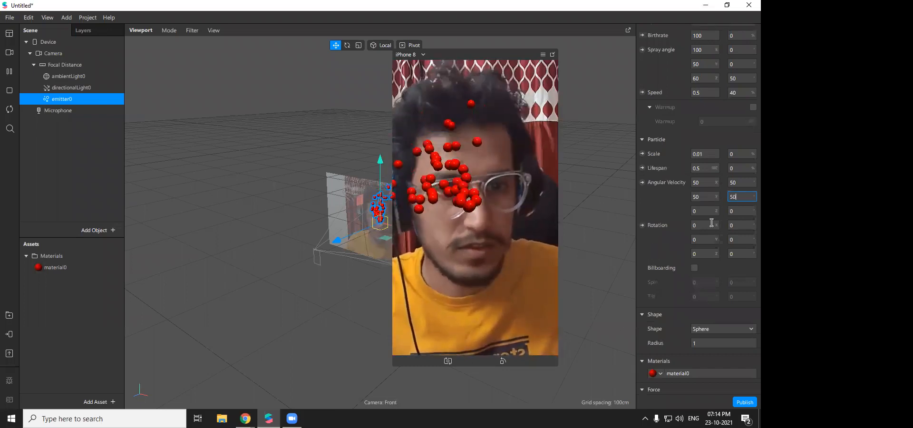
- Set the emitter's speed to 1 and try a particle scale of 1
scroll(712, 223, "up", 4)
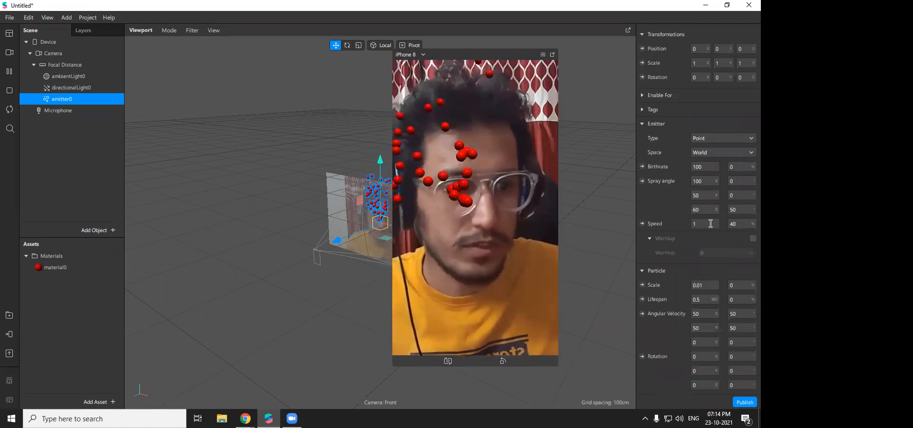
scroll(713, 224, "down", 2)
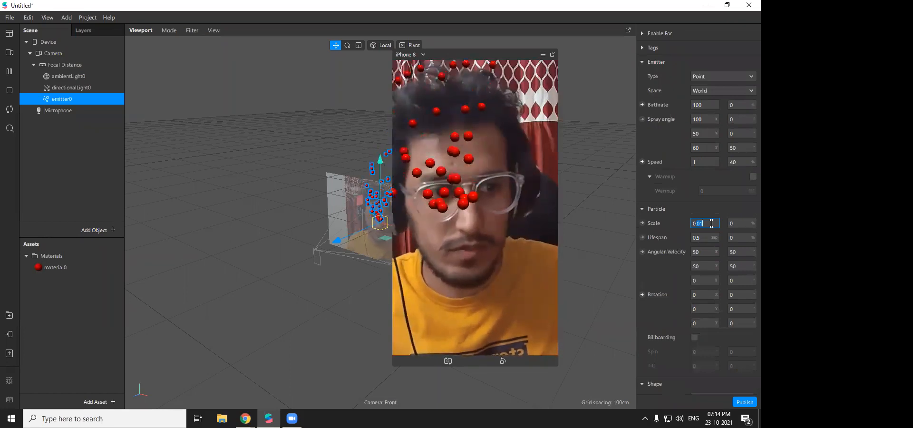
key("Return")
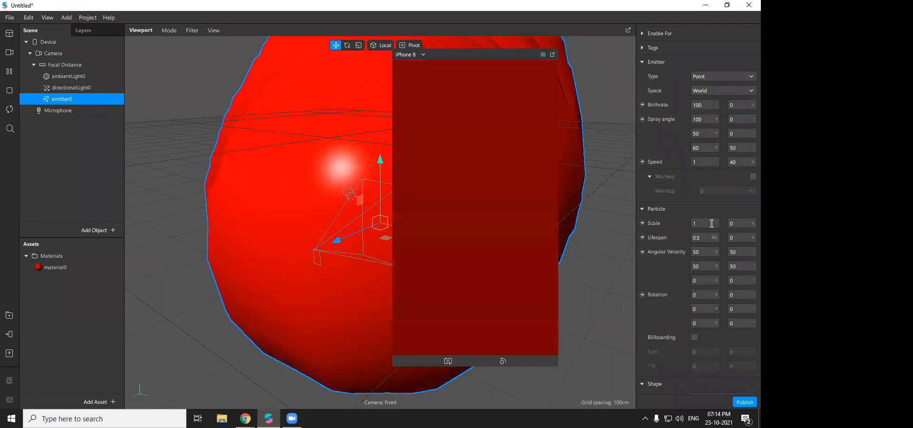
- Set the emitter's particle scale to 0.1
left_click(712, 224)
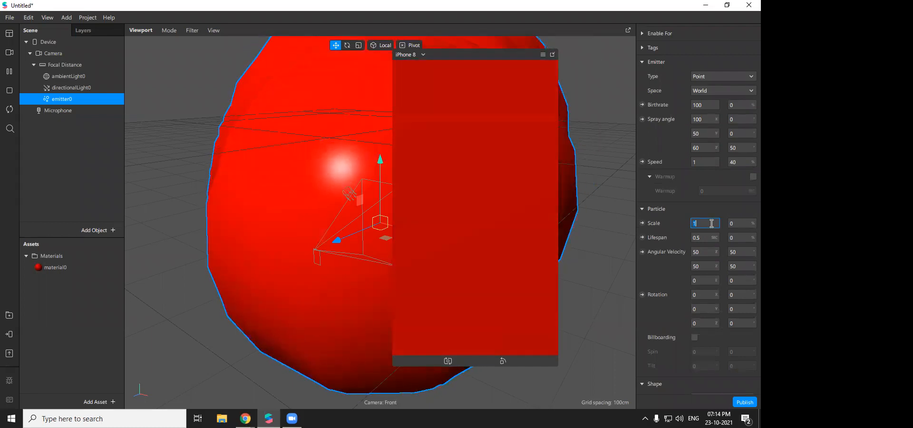
type("0.2")
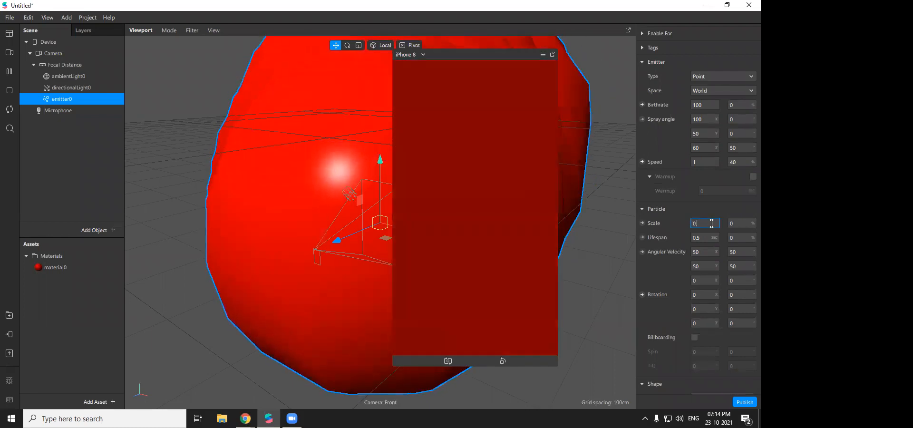
key("BackSpace")
type("1")
key("Return")
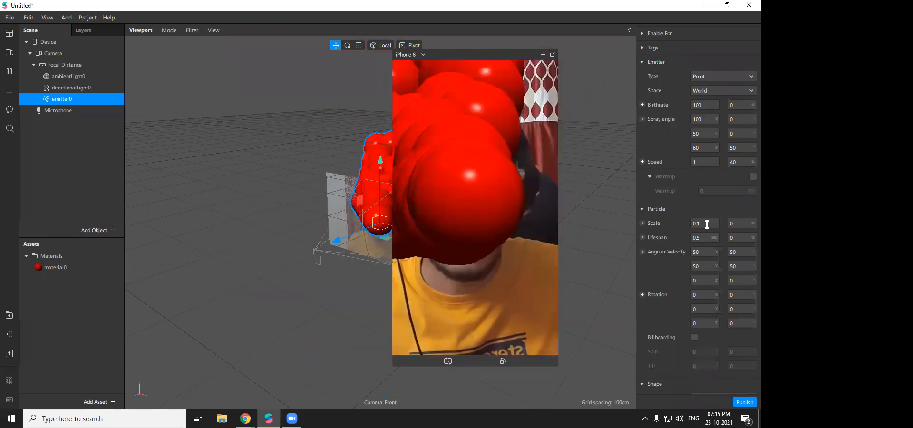
- Try a particle scale of 0.5, and return it to 0.1
left_click(707, 223)
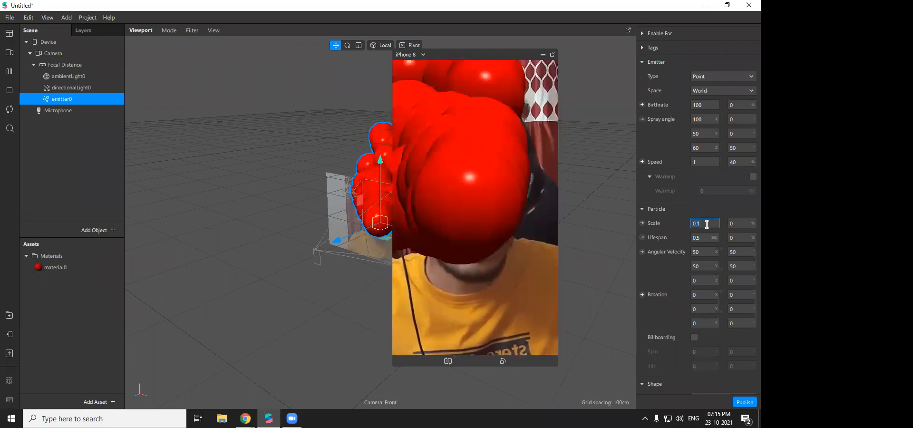
key("BackSpace")
type("5")
key("Return")
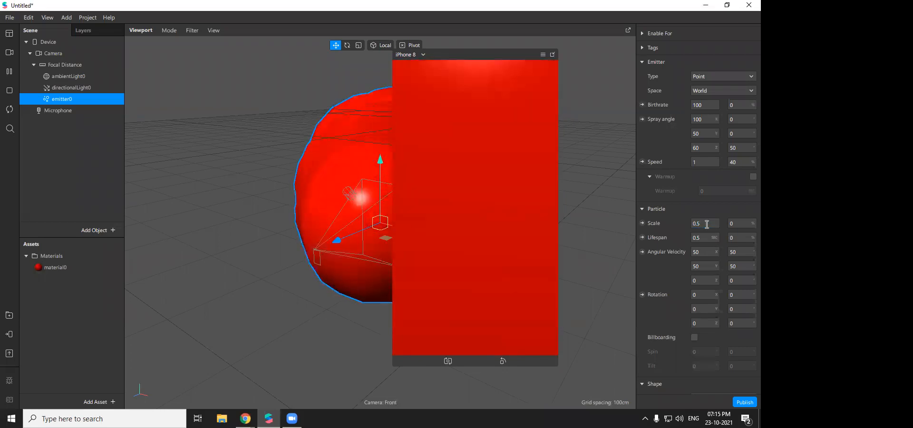
left_click(703, 225)
key("BackSpace")
type("1")
key("Return")
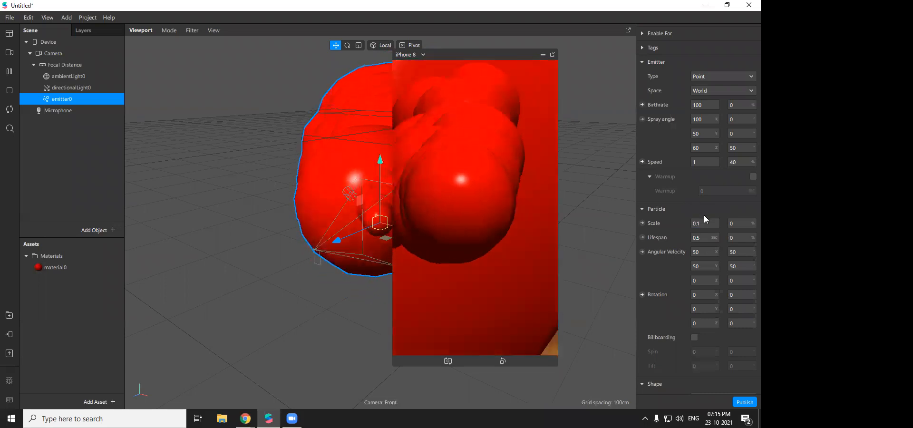
- Set the emitter's particle shape to Plane
scroll(720, 233, "down", 5)
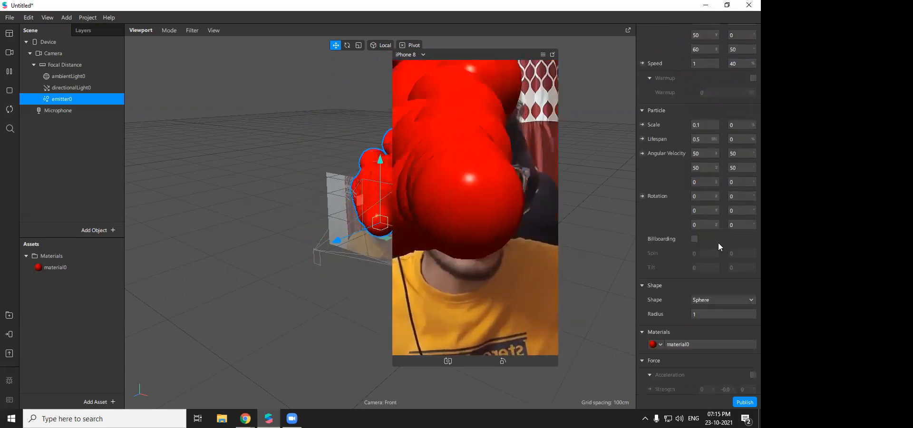
left_click(723, 215)
left_click(710, 217)
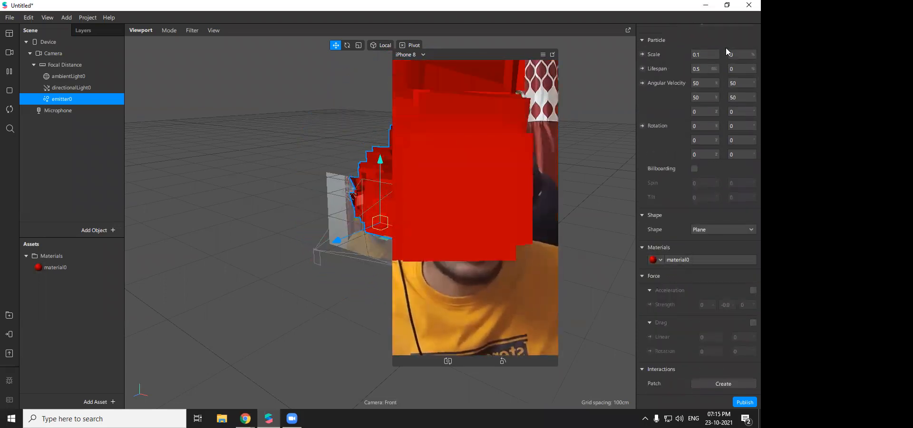
- Set the shader type of the emitter's material to Flat
double_click(697, 259)
left_click(715, 45)
left_click(706, 48)
double_click(56, 267)
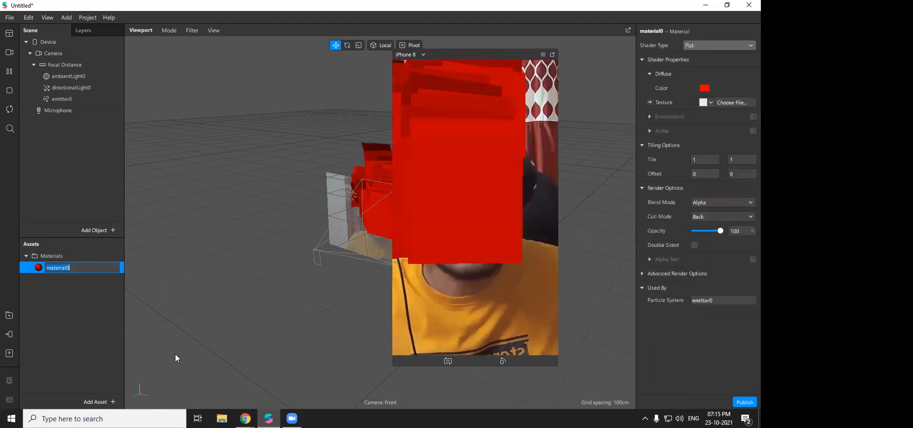
key("Return")
- Search the SparkAR projects folder in File Explorer for smoke and import the tex_smoke texture into the project's assets
key("super+e")
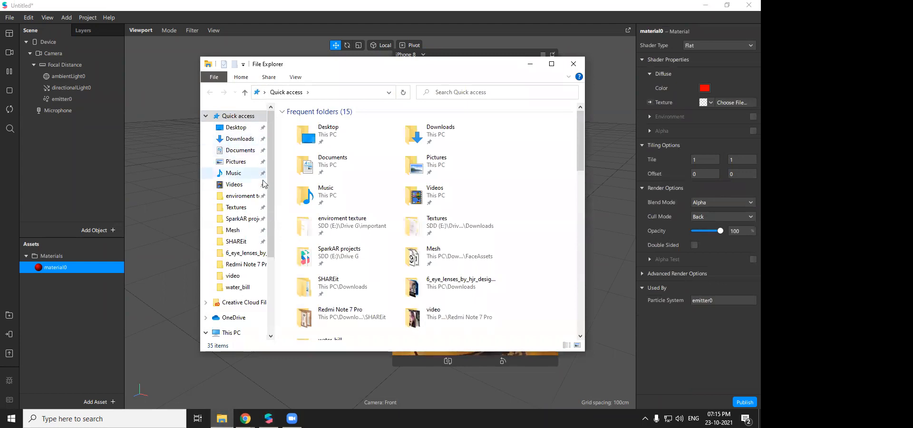
left_click(242, 219)
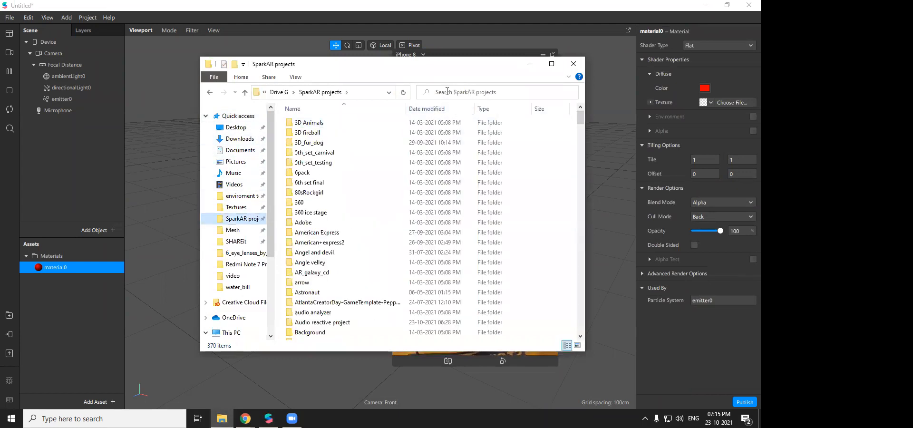
left_click(447, 92)
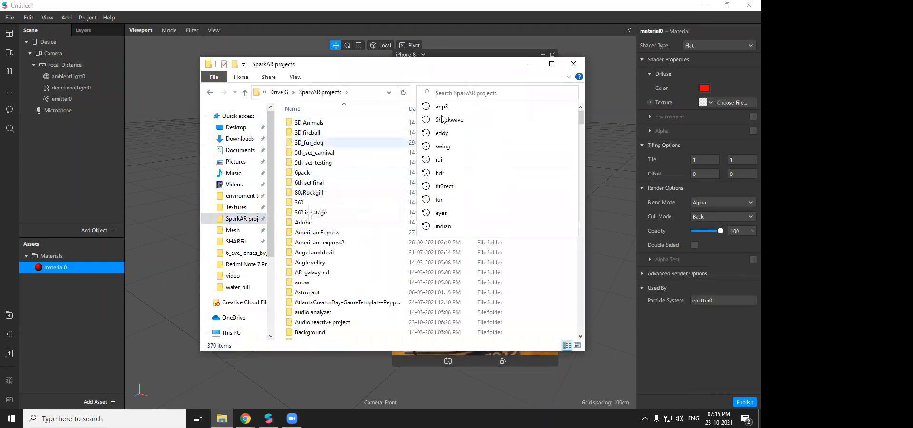
type("smo")
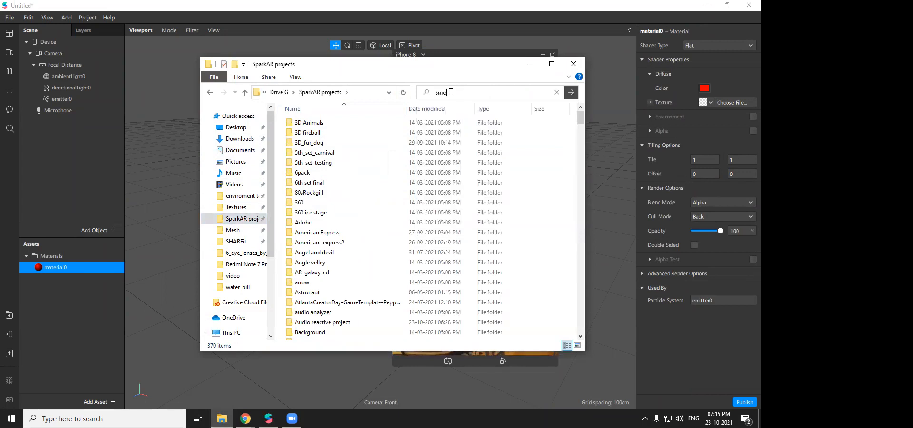
type("ke")
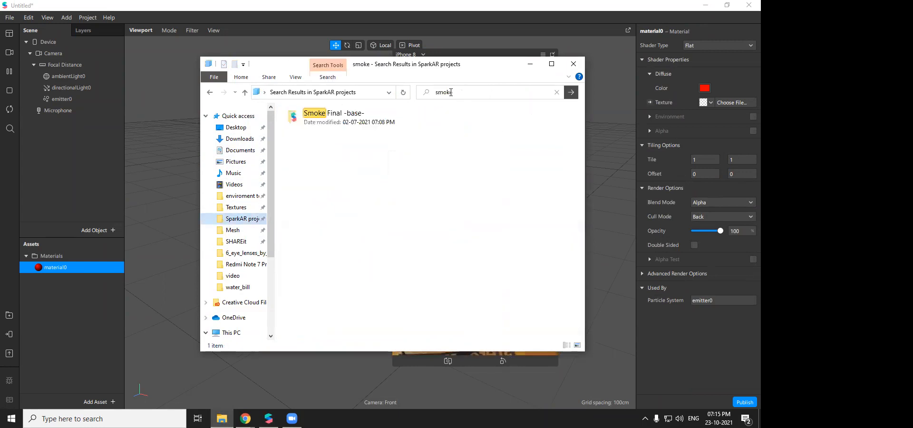
left_click_drag(326, 139, 51, 350)
left_click(592, 97)
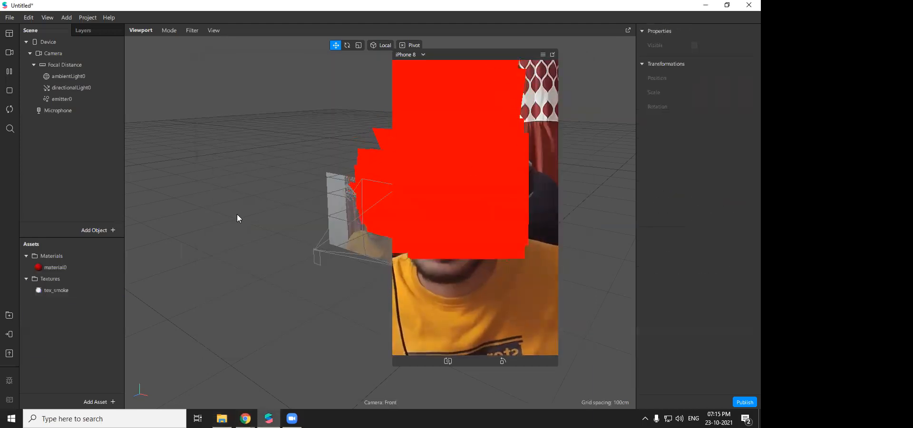
- Assign tex_smoke as the diffuse texture of material0 and set the material's color to white
left_click(55, 290)
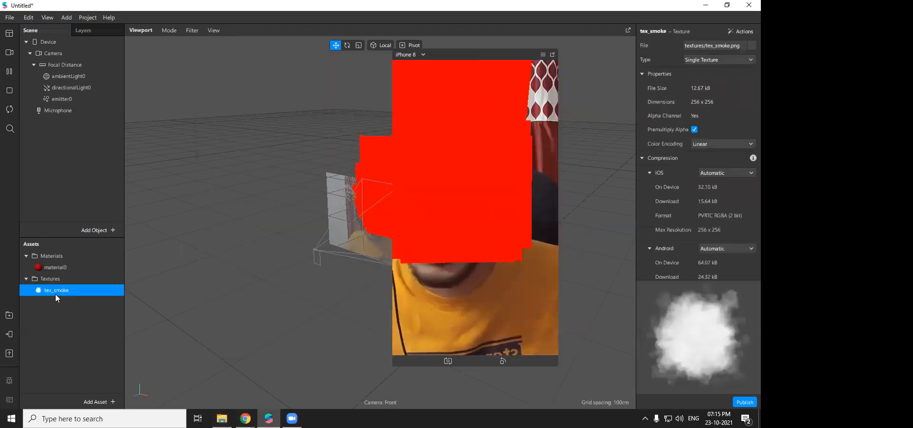
left_click(56, 268)
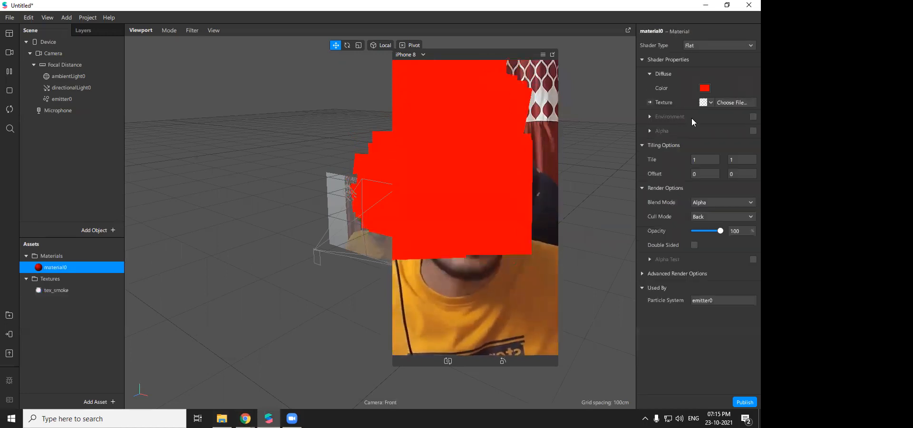
left_click(711, 102)
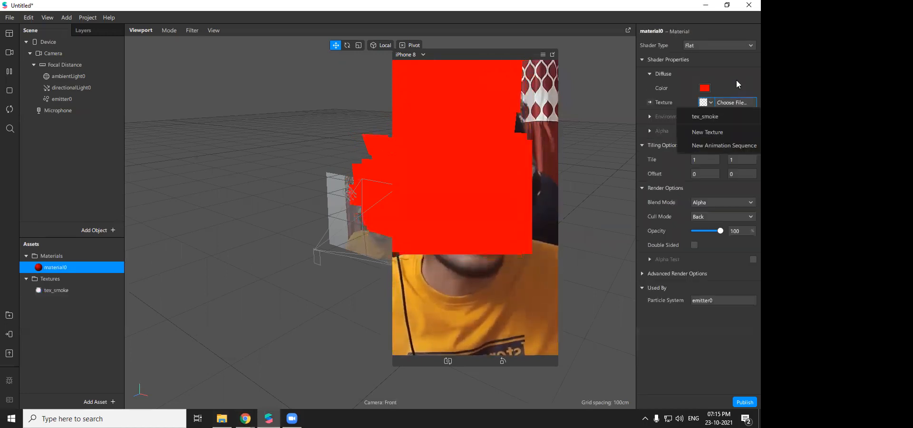
left_click(721, 116)
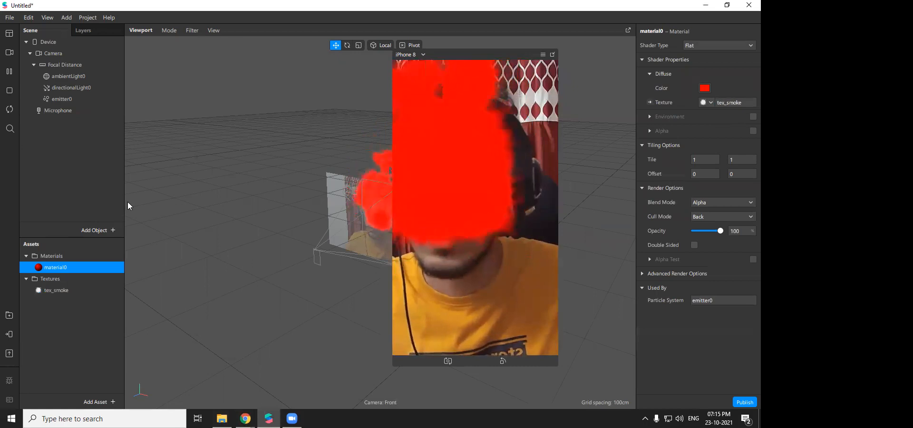
left_click(705, 88)
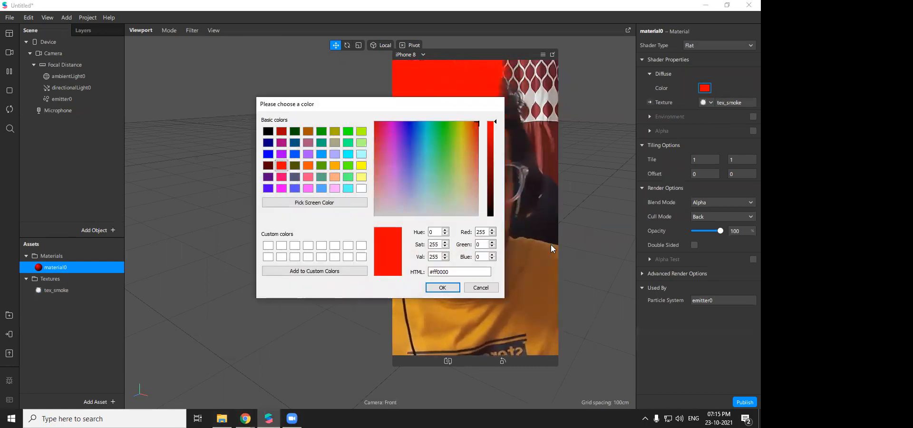
left_click(362, 188)
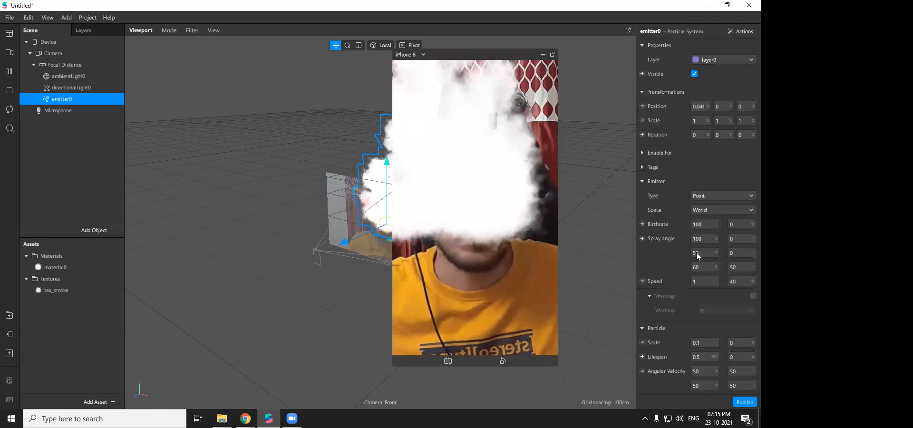
- Set the blend mode of material0 to Add and lower its opacity to about 18%
scroll(700, 257, "down", 5)
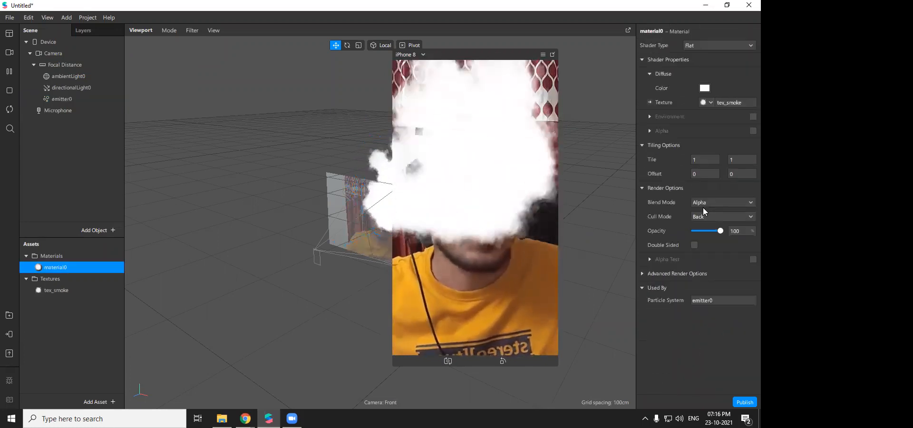
left_click(703, 205)
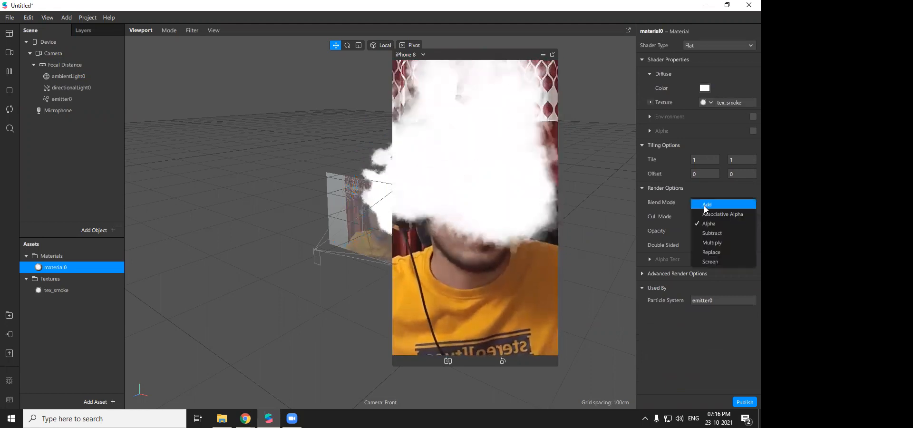
left_click(703, 205)
left_click_drag(700, 232, 699, 233)
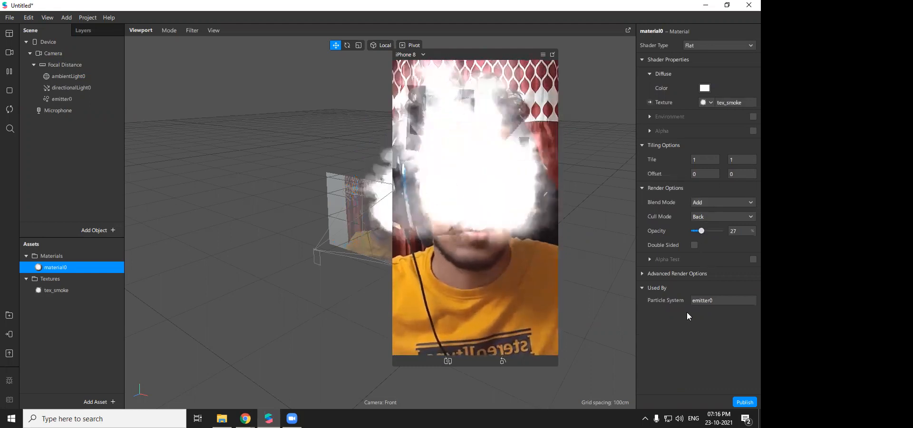
left_click_drag(697, 232, 699, 231)
- Turn off Use Depth Test and Write to Depth for material0, and lower its opacity to 4%
left_click(680, 273)
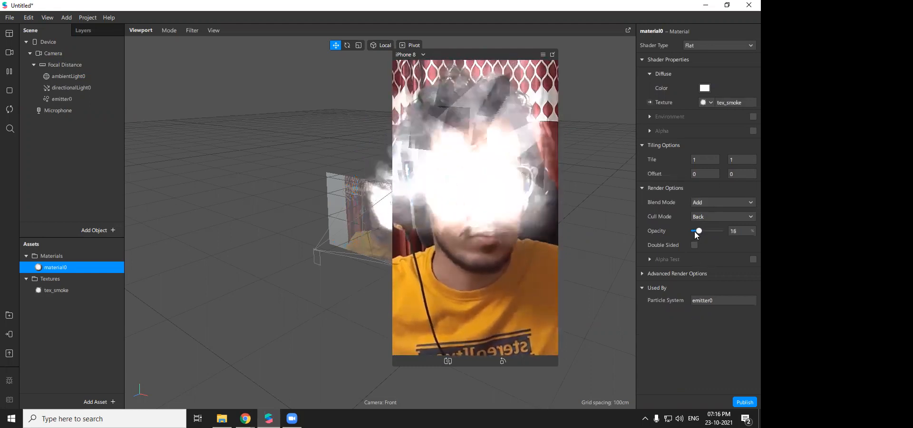
left_click(694, 303)
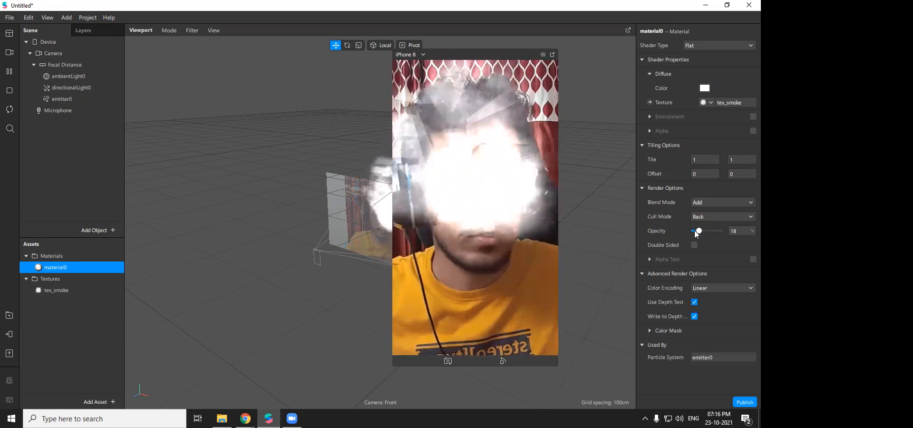
left_click(695, 316)
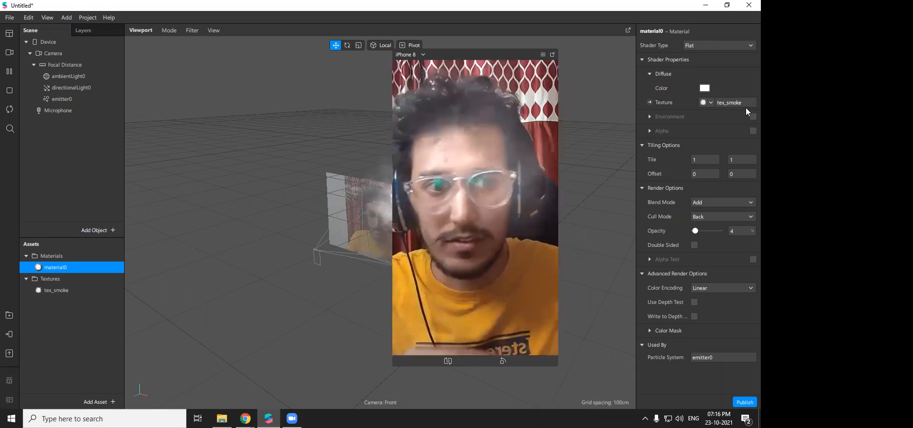
- Delete the particle emitter emitter0 from the scene and material0 from the assets
right_click(76, 101)
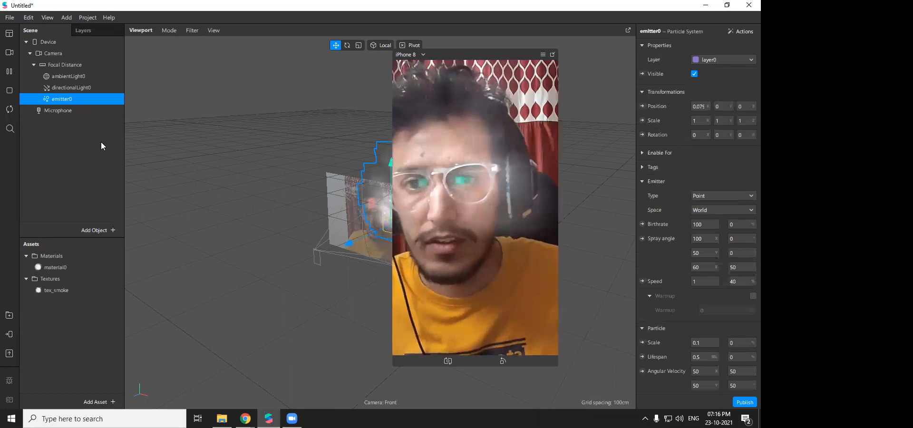
key("Up")
key("Down")
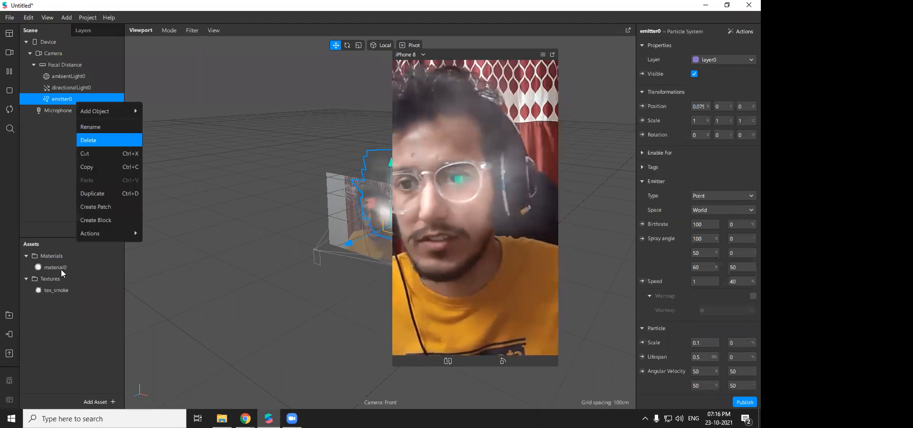
key("Return")
right_click(62, 269)
left_click(61, 287)
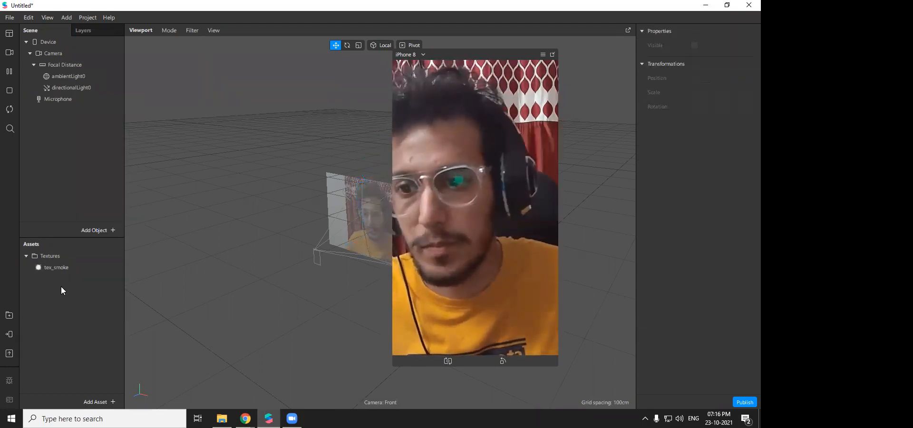
- Add a new particle system under Focal Distance and give it a new material
left_click(57, 269)
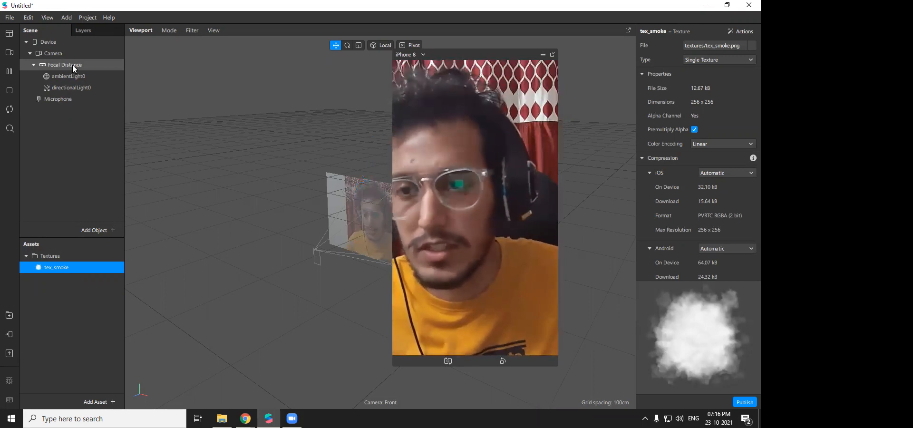
right_click(48, 65)
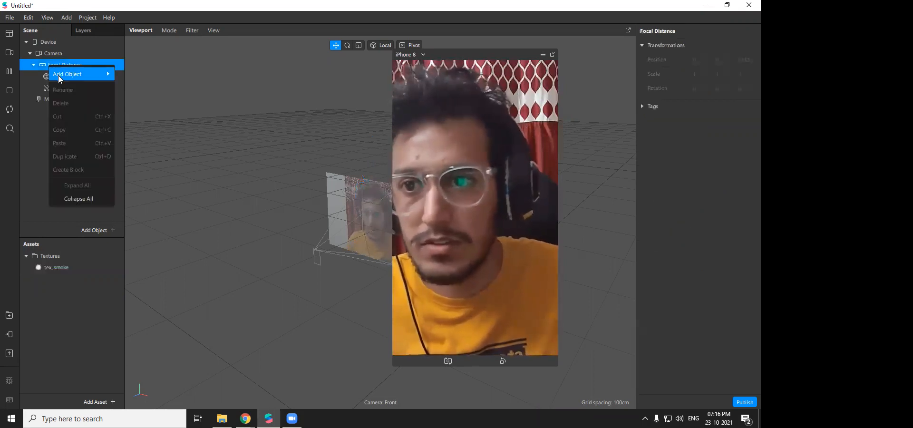
mouse_move(58, 76)
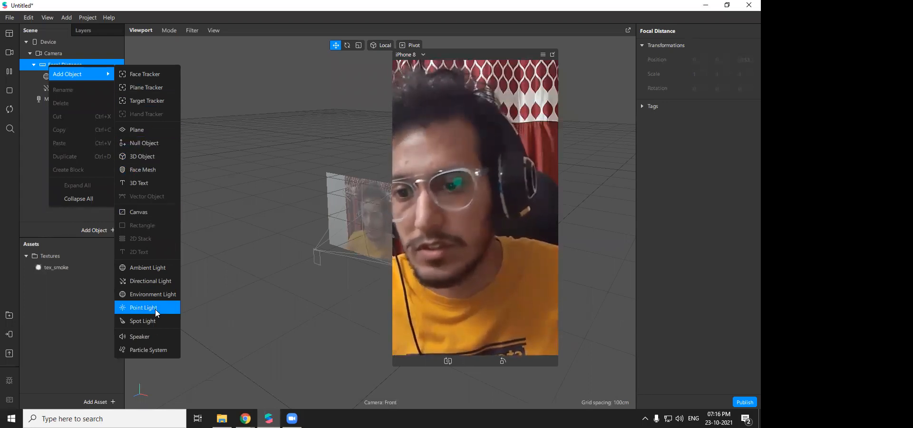
left_click(152, 350)
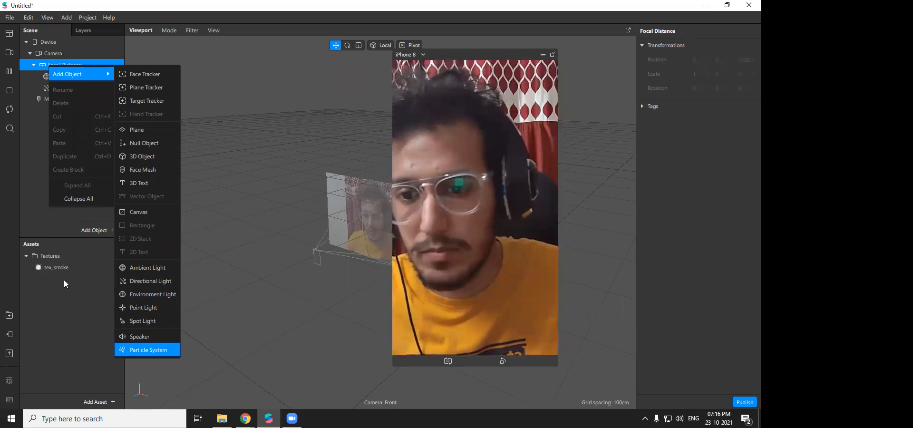
scroll(746, 159, "down", 6)
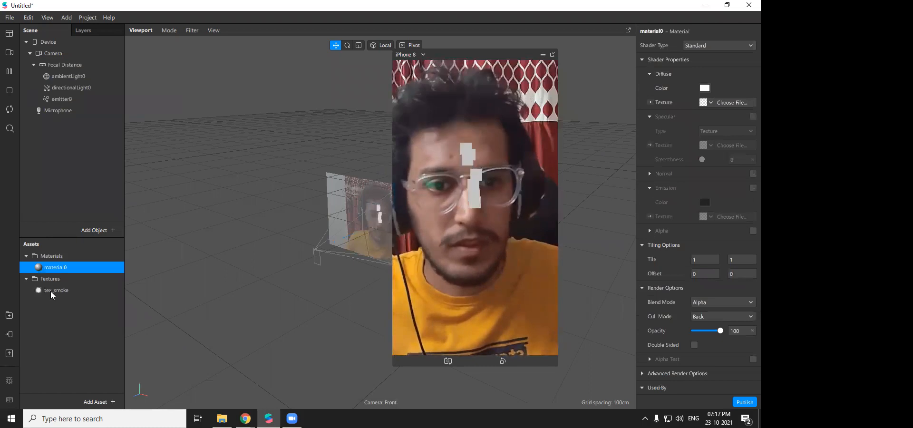
- Apply the tex_smoke texture to material0 and switch its shader type to Flat
left_click(63, 290)
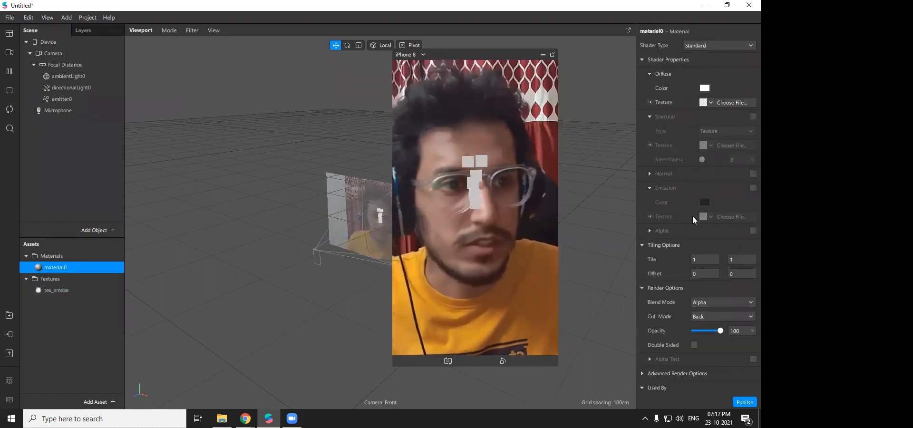
left_click(711, 103)
left_click(705, 117)
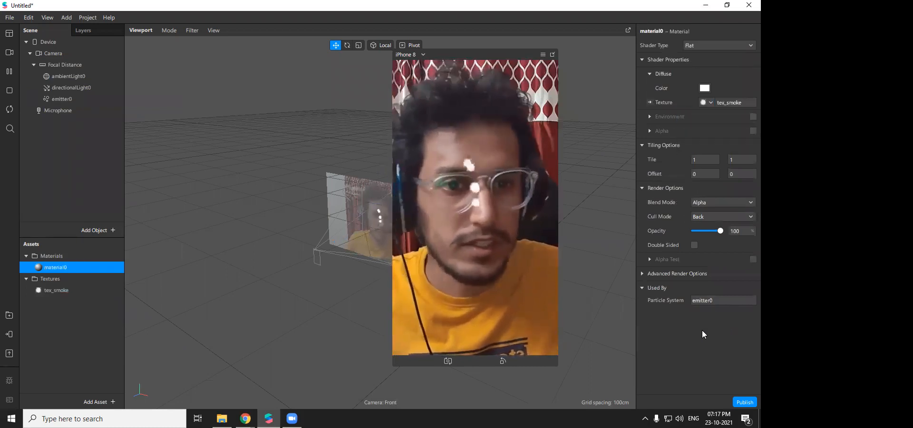
- Set the particle scale of emitter0 to 1
left_click(695, 316)
left_click(695, 302)
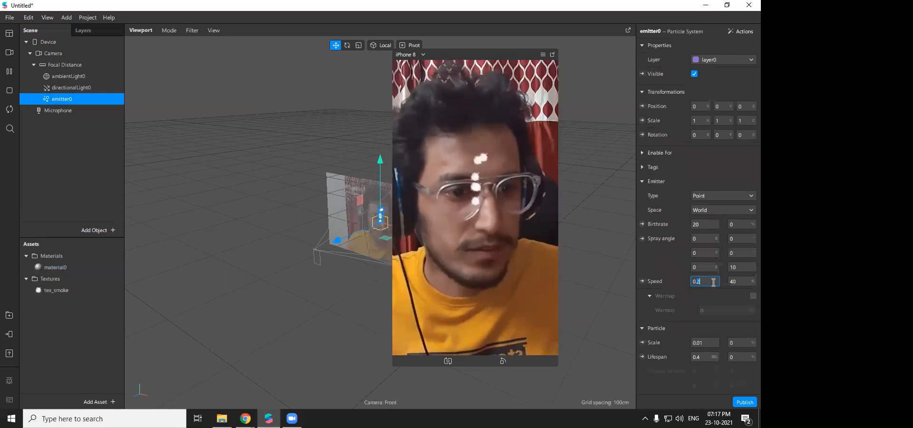
scroll(713, 282, "down", 2)
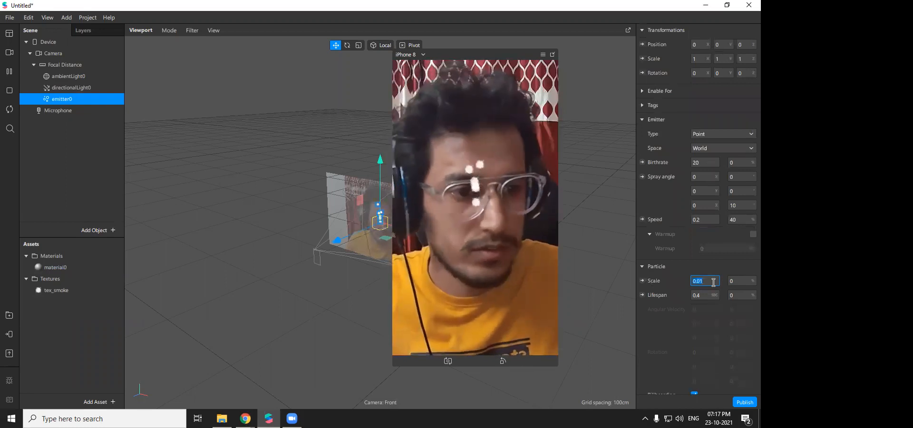
key("Return")
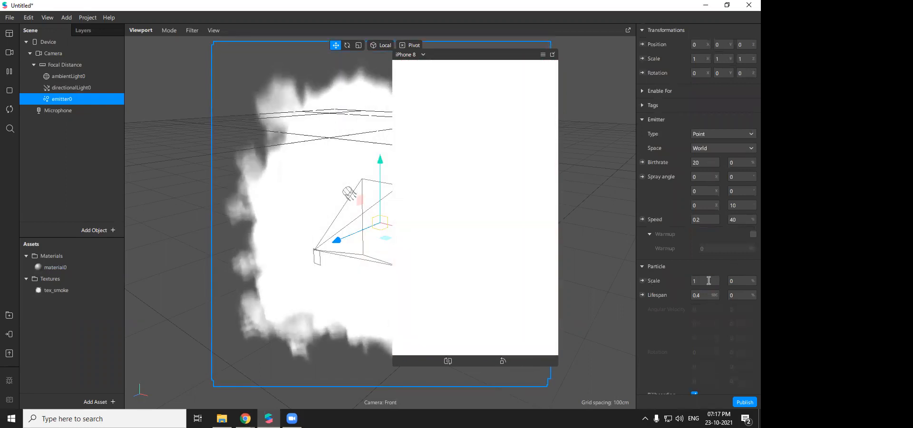
- Set the blend mode of material0 to Add and lower its opacity to 4%
scroll(702, 259, "down", 2)
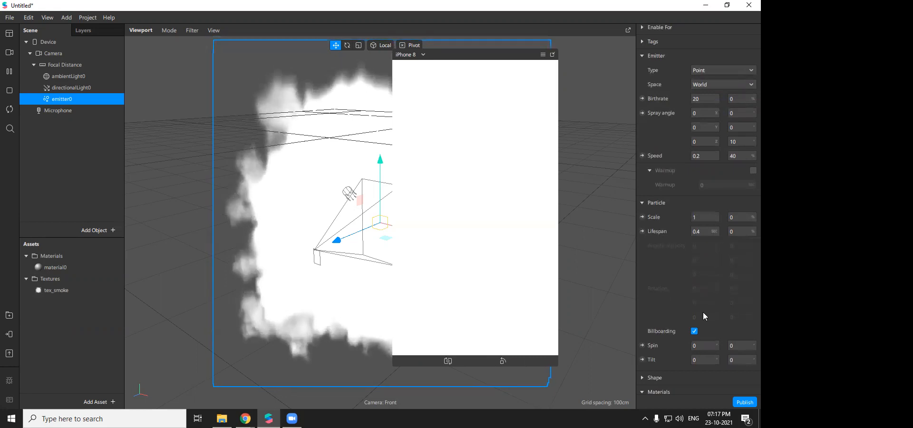
scroll(702, 310, "down", 3)
left_click(701, 299)
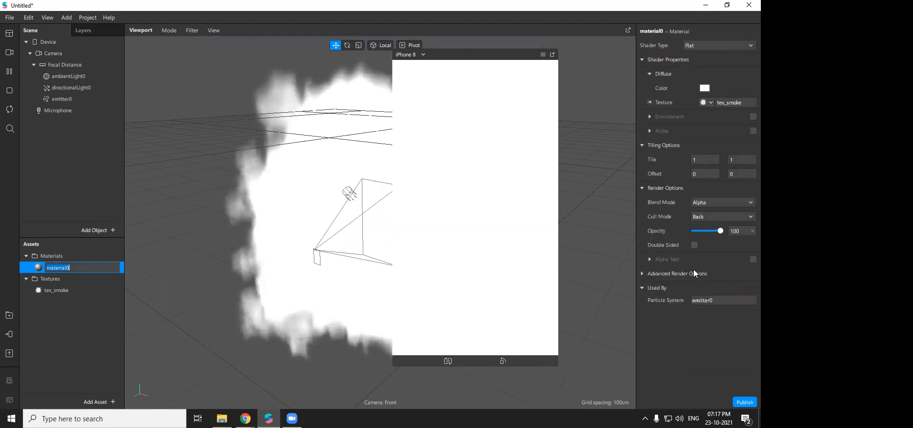
left_click(728, 203)
left_click(714, 205)
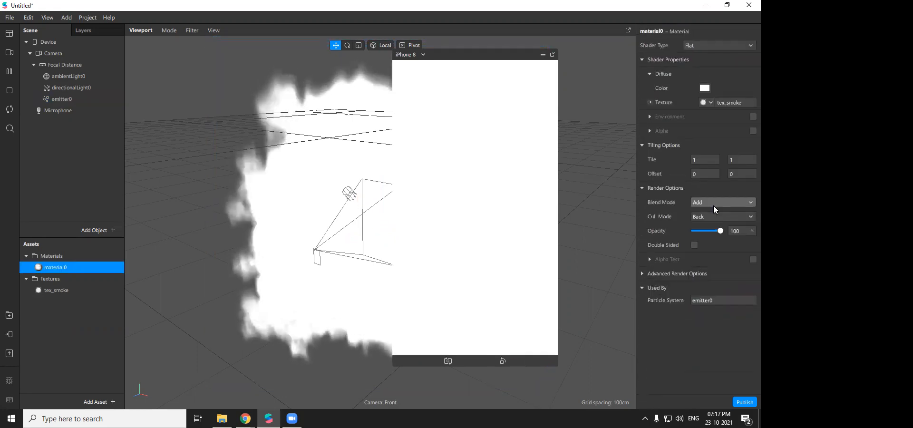
left_click_drag(719, 229, 696, 233)
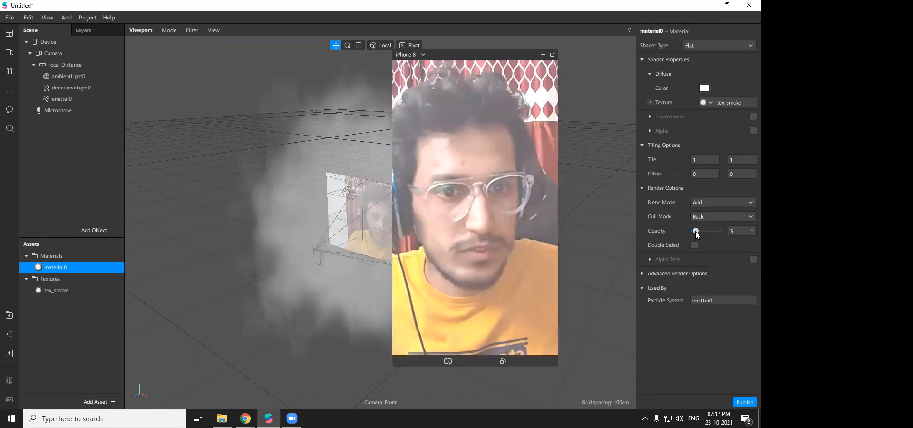
left_click_drag(696, 232, 695, 232)
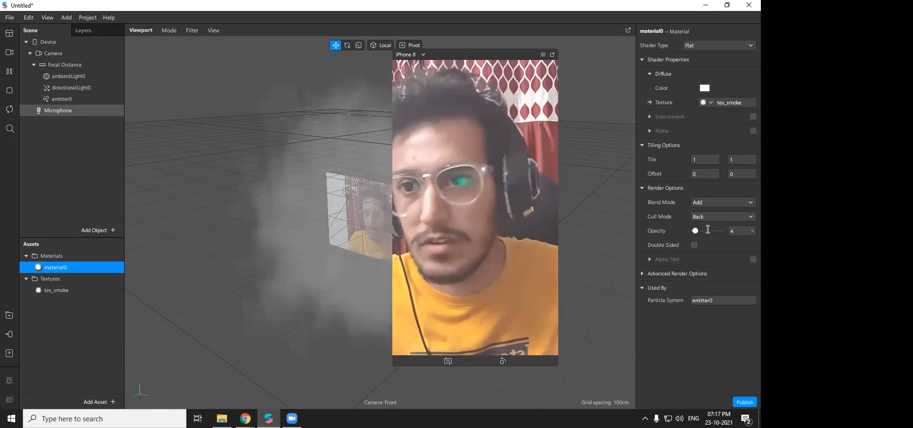
- Set the particle scale of emitter0 to 0.5
left_click(62, 99)
scroll(717, 233, "down", 1)
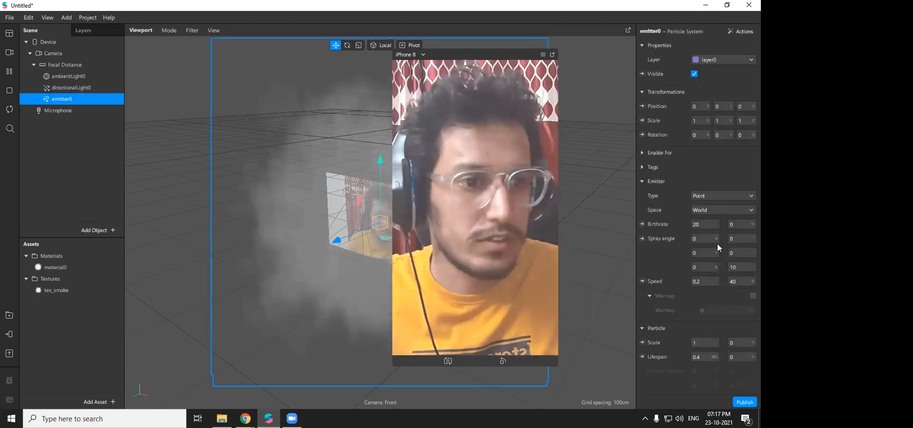
scroll(708, 226, "down", 4)
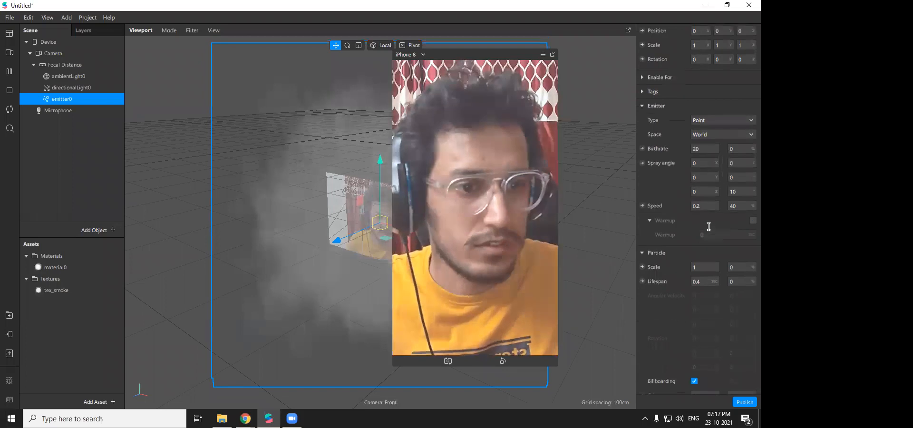
type("0")
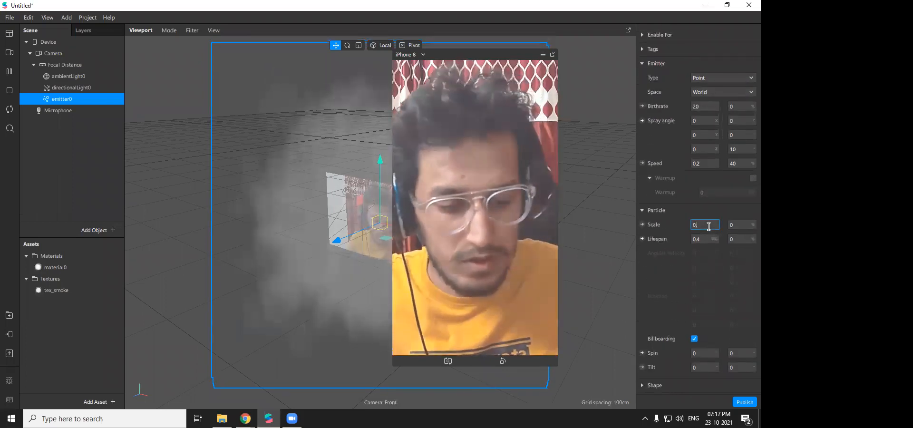
type(".5")
key("Return")
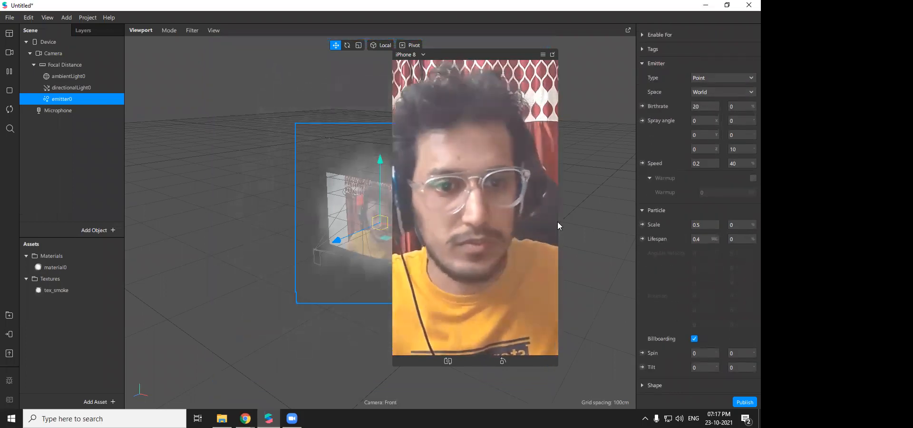
- Set the X spray angle of emitter0 to 150 degrees and move the emitter up to about 0.15 on the Y axis
scroll(705, 231, "up", 3)
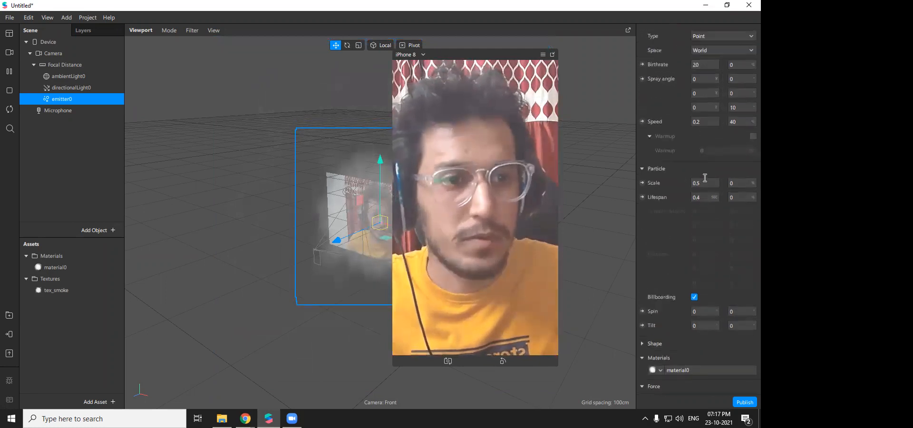
left_click(703, 179)
type("1")
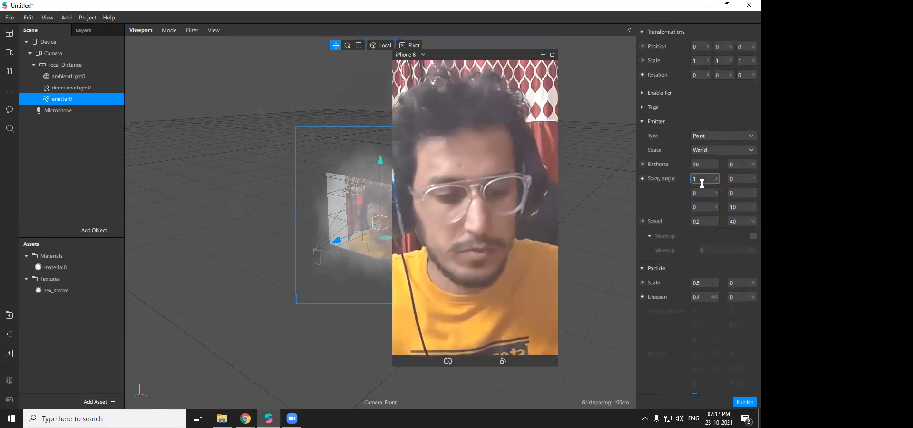
type("50")
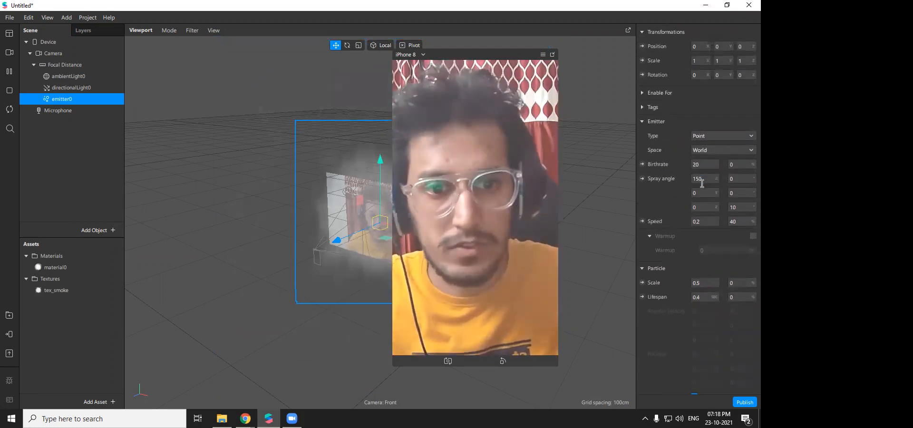
key("Return")
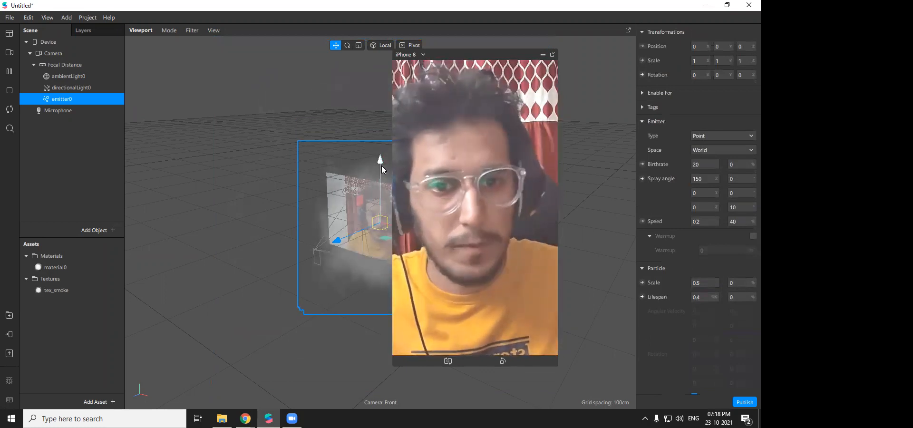
left_click_drag(380, 160, 382, 135)
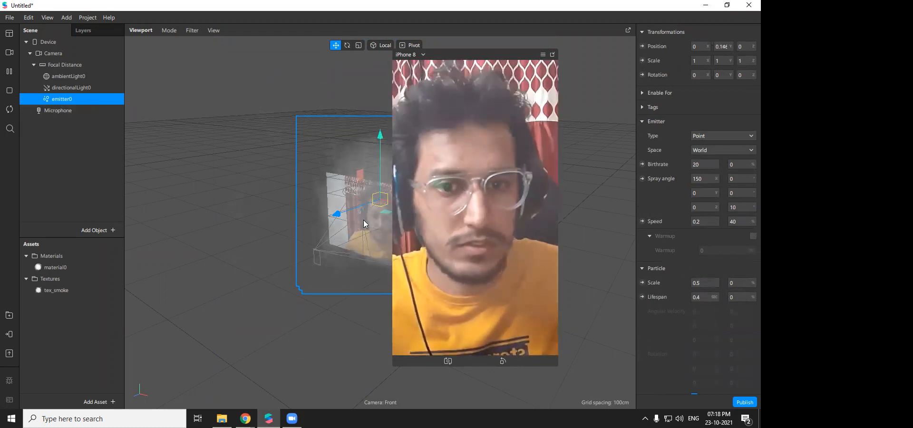
- Raise the opacity of material0 to 9%
scroll(645, 243, "down", 2)
double_click(57, 268)
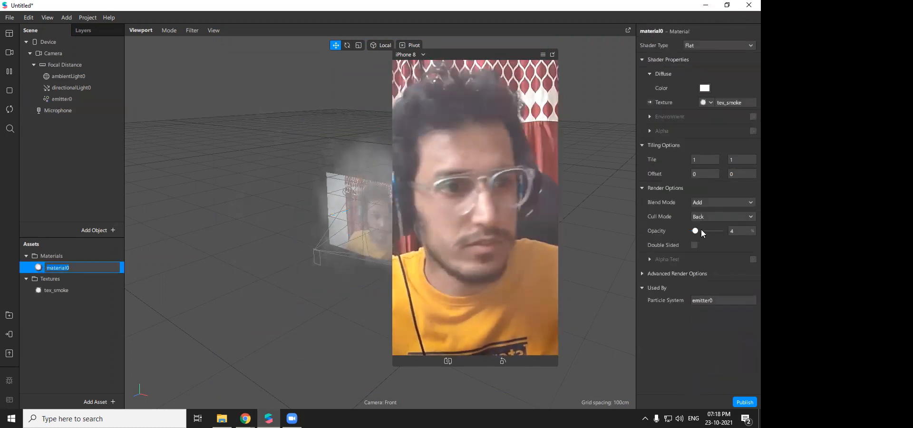
left_click(697, 230)
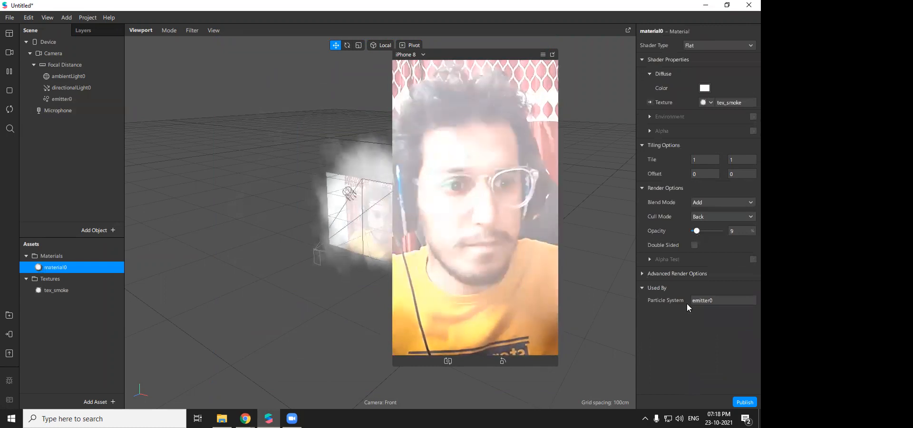
left_click(643, 272)
left_click(643, 272)
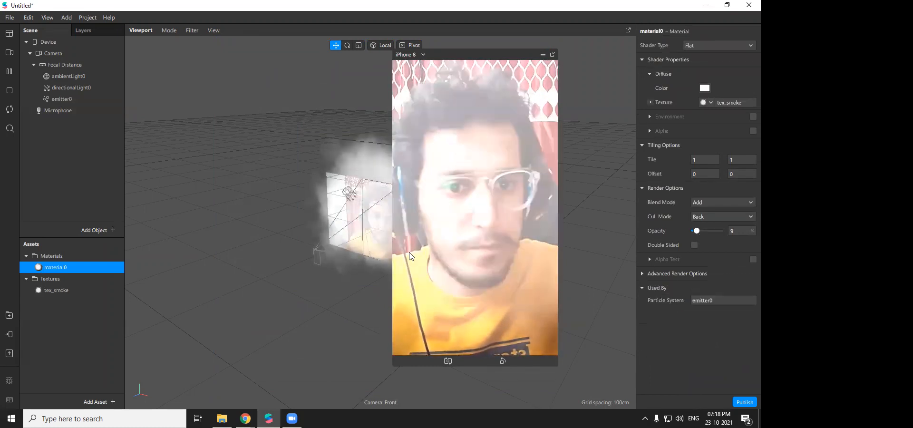
- Set the birthrate of emitter0 to 50
left_click(62, 99)
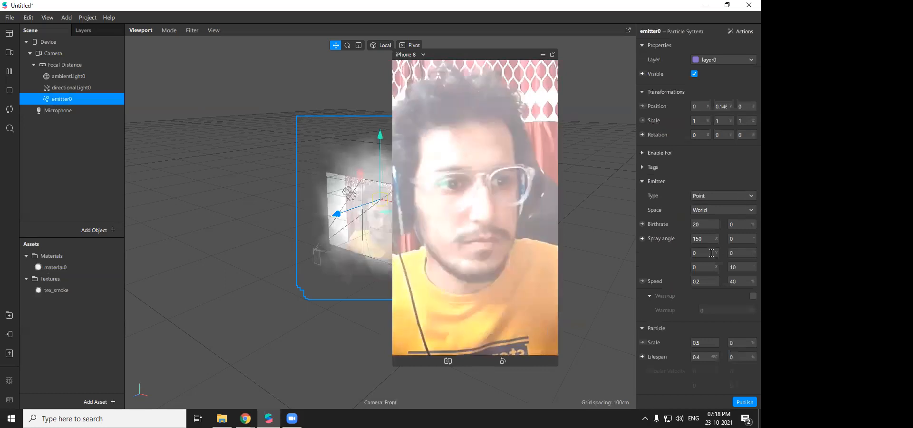
left_click(703, 223)
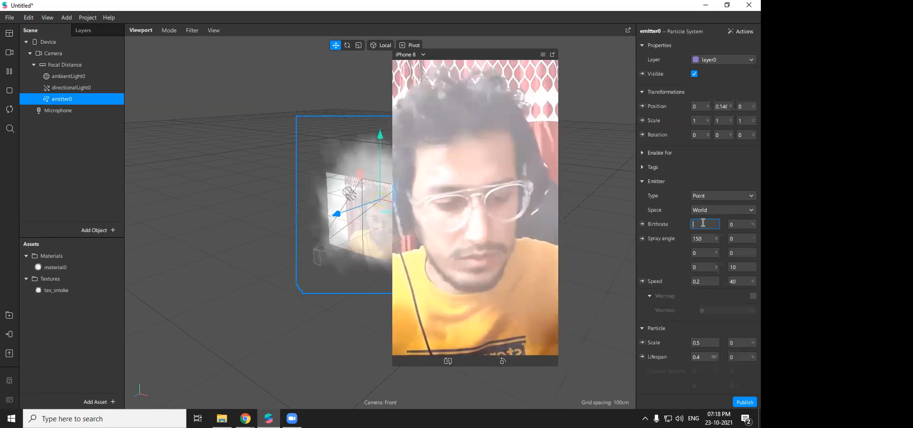
type("50")
- Lower the opacity of material0 to 1%, keeping the Add blend mode
scroll(711, 314, "down", 5)
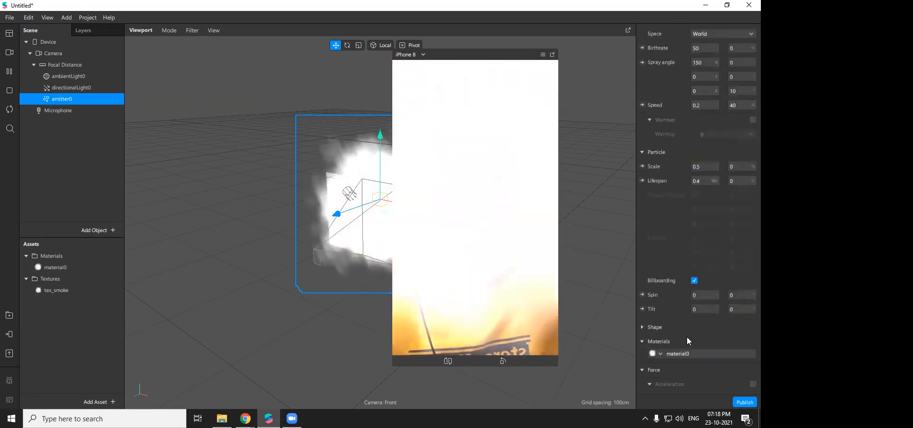
scroll(687, 337, "down", 2)
left_click(687, 295)
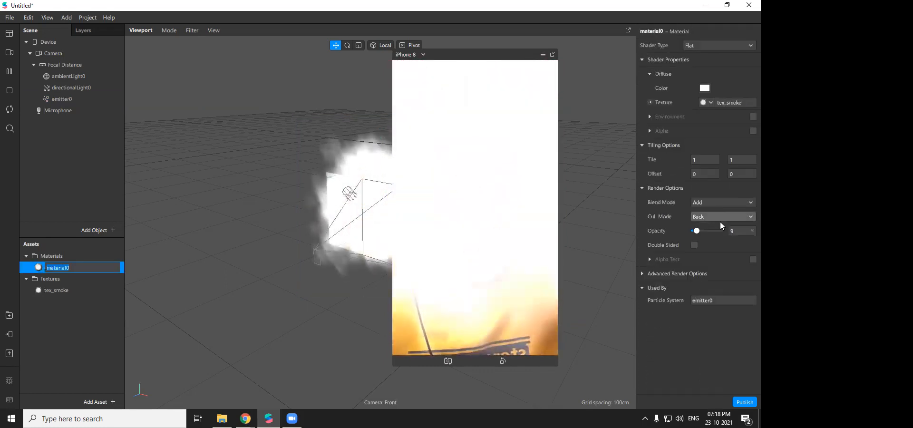
type("1")
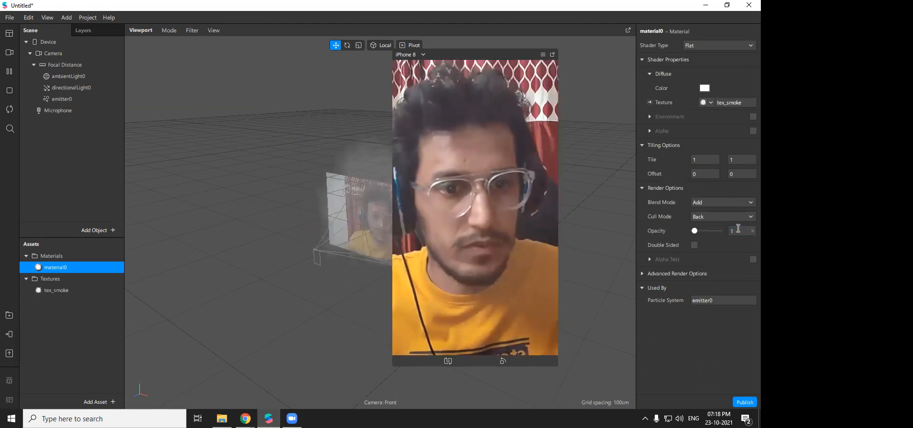
left_click(715, 223)
left_click(720, 204)
left_click(721, 205)
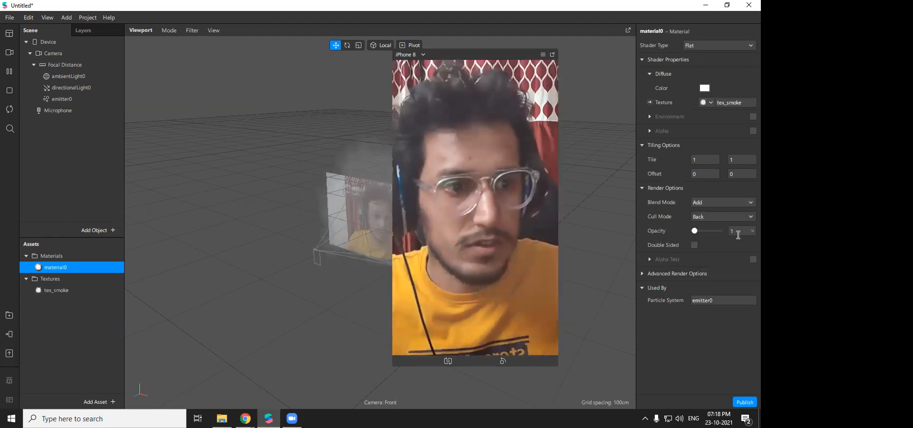
- Set the opacity of material0 to 3%
left_click(696, 231)
left_click(696, 231)
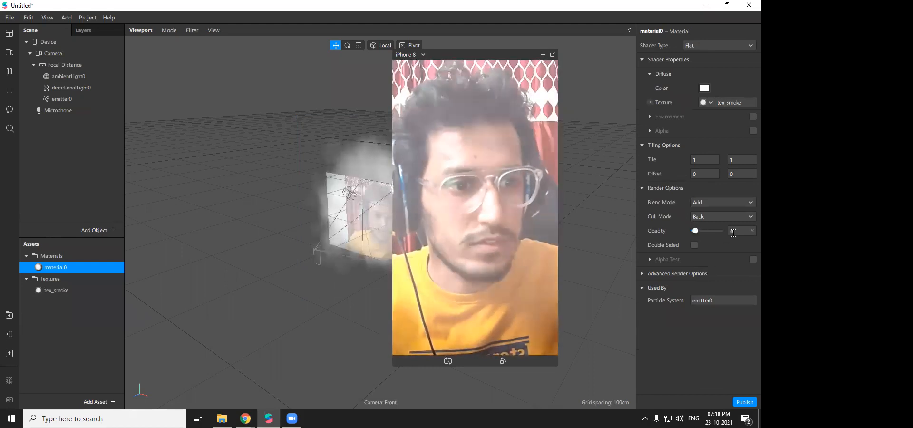
type("3")
key("Return")
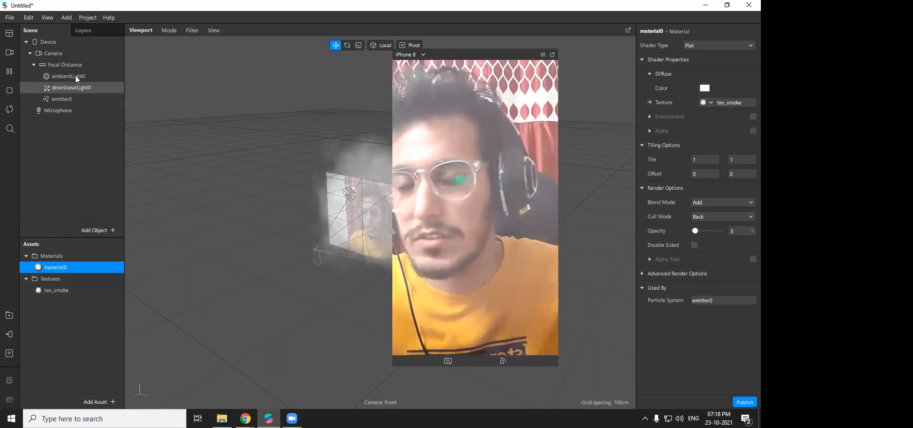
- Set the speed of emitter0 to 0.8 and move the phone preview clear of the particles in the viewport
left_click(72, 98)
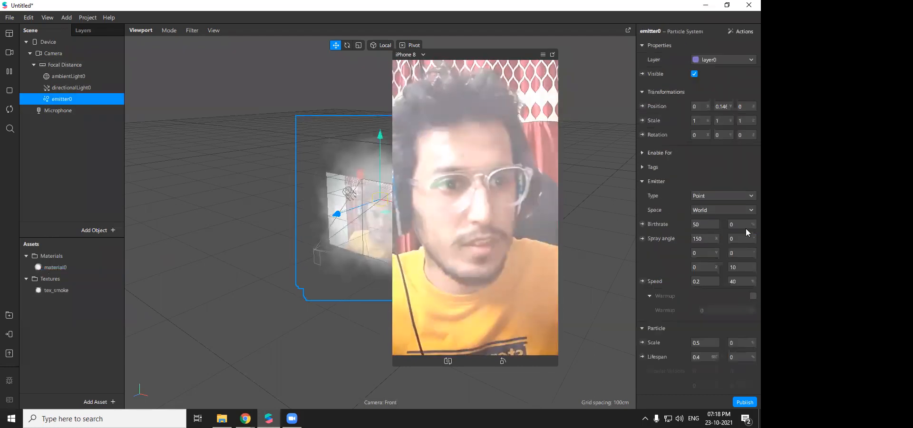
scroll(680, 237, "down", 1)
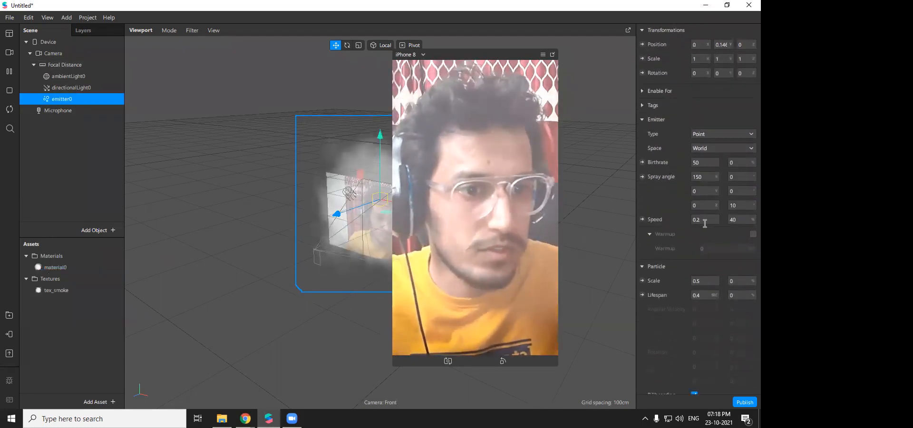
left_click(707, 220)
double_click(707, 221)
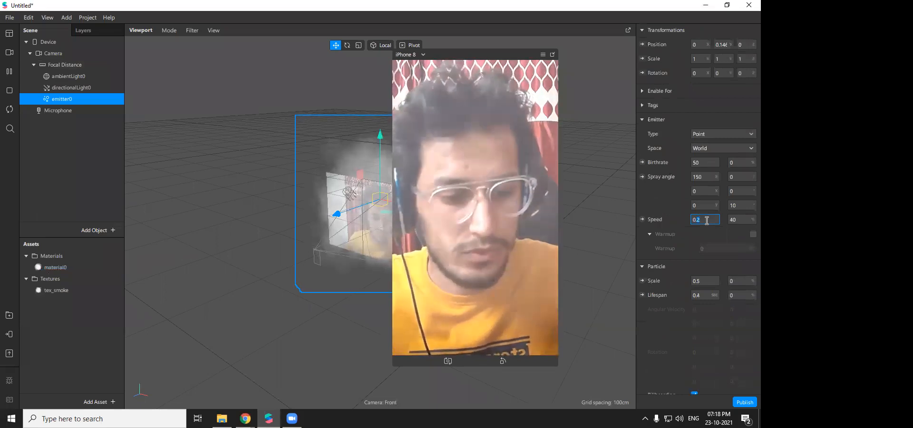
type("8")
key("Return")
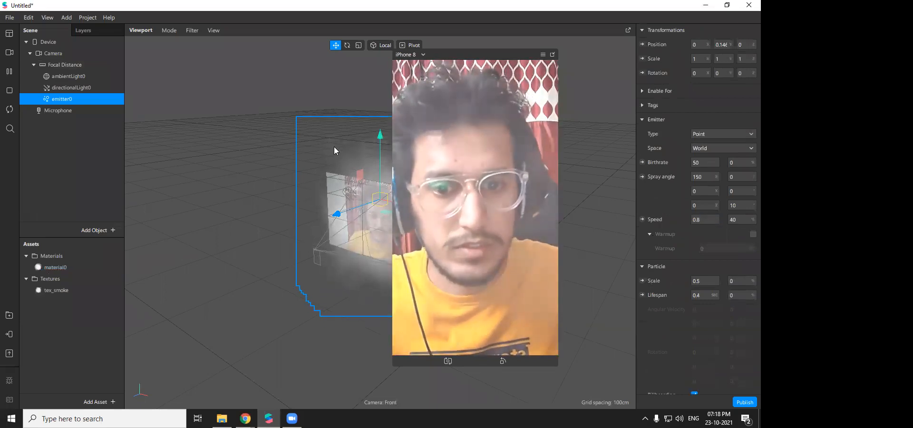
left_click_drag(515, 57, 602, 51)
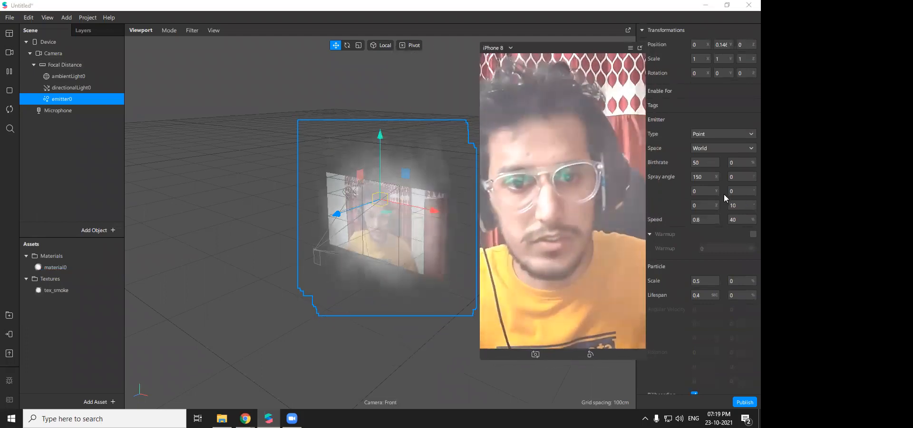
- Set the speed of emitter0 to 1
left_click(703, 220)
type("1")
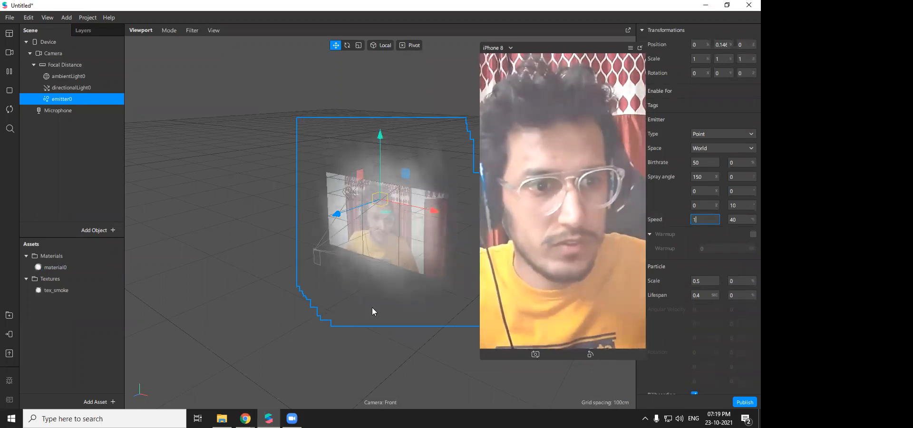
key("Return")
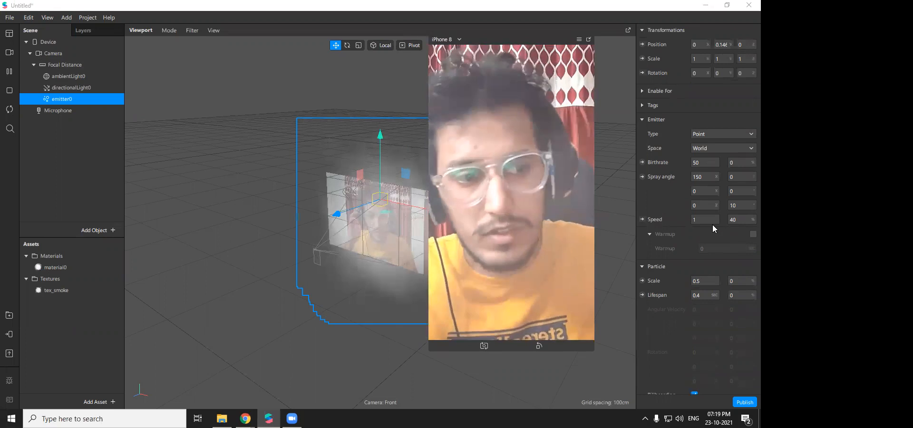
- Try particle spin values of 50 and 90 on emitter0, moving the phone preview clear of the particles in between
scroll(704, 209, "down", 3)
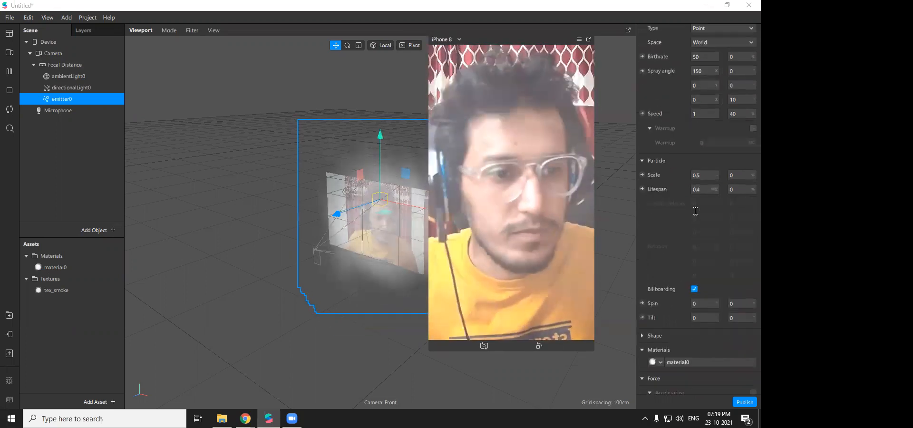
scroll(699, 203, "down", 2)
left_click(710, 202)
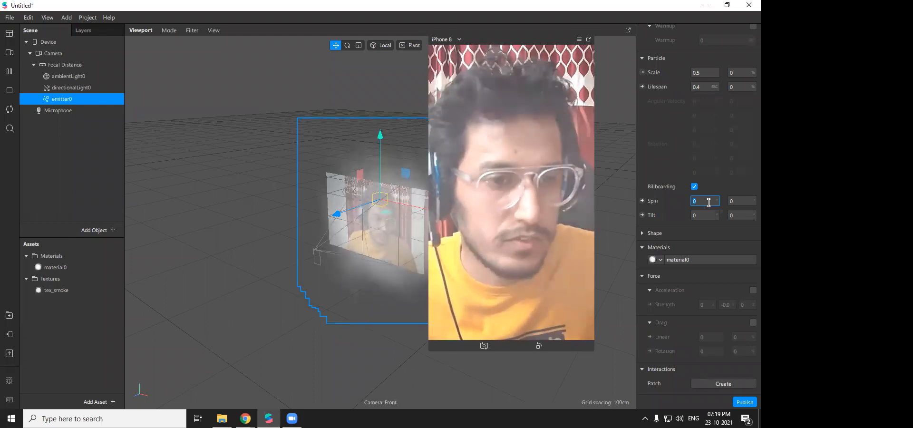
type("0")
key("Return")
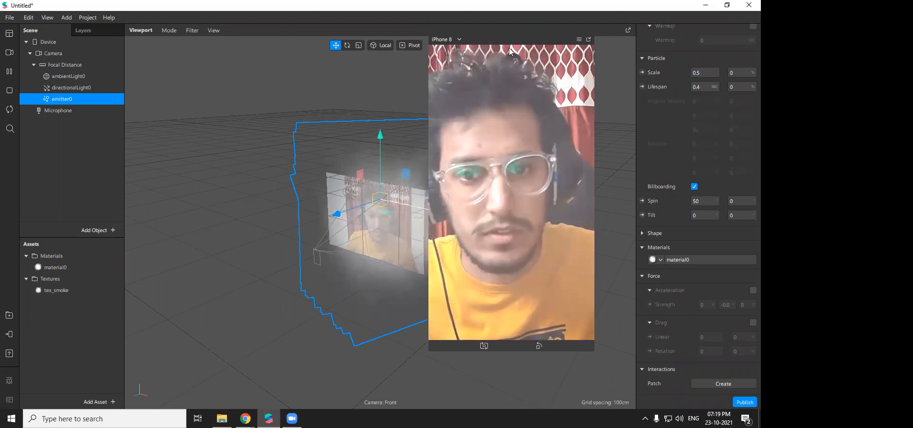
left_click_drag(518, 39, 555, 50)
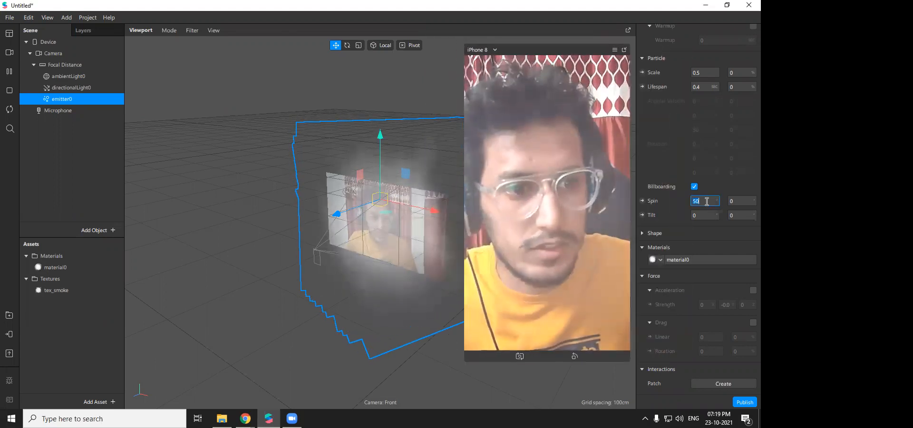
left_click(707, 201)
type("90")
key("Return")
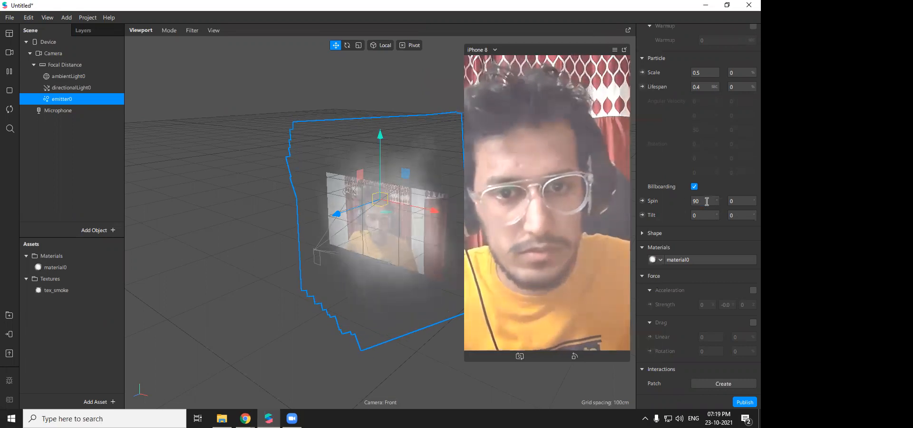
- Set the particle spin of emitter0 to 180
left_click(707, 201)
type("180")
key("Return")
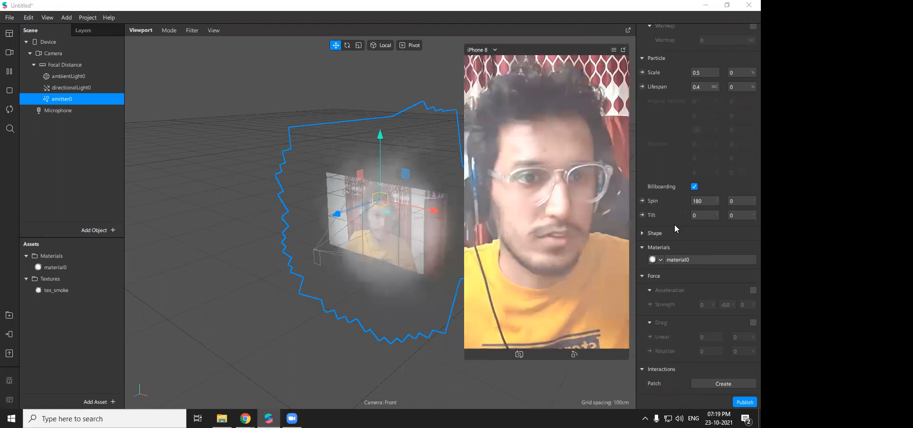
- Enable acceleration on emitter0 with a Y strength of -0.1
left_click(753, 291)
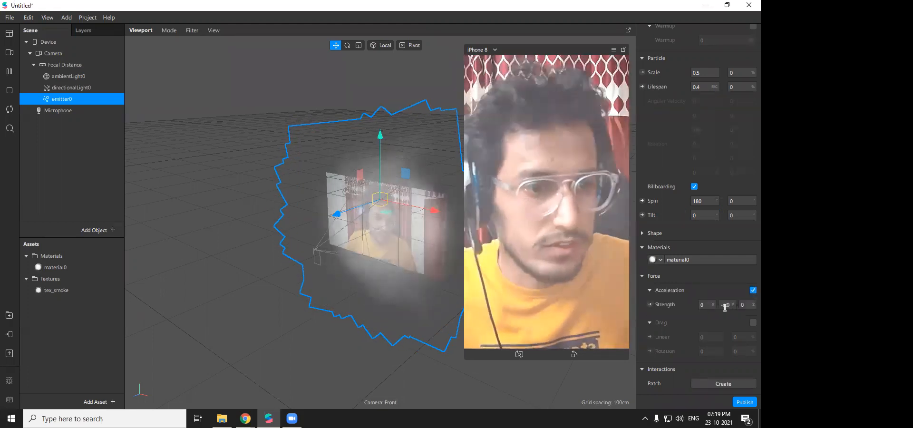
type("-0.")
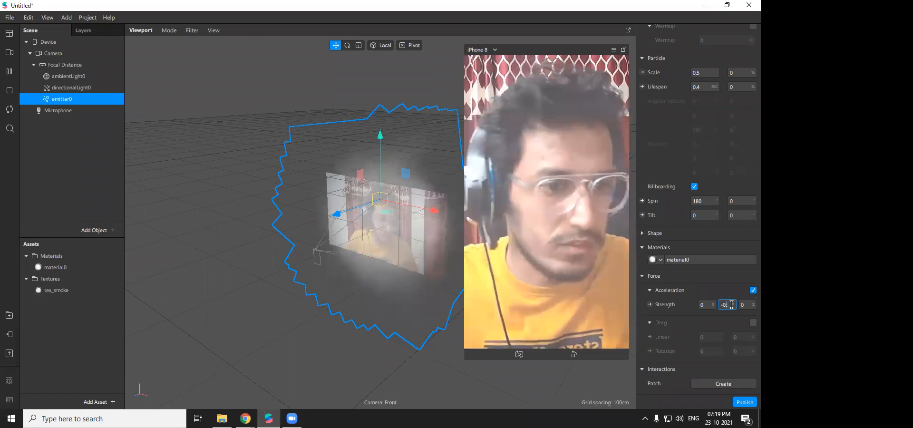
scroll(732, 305, "up", 5)
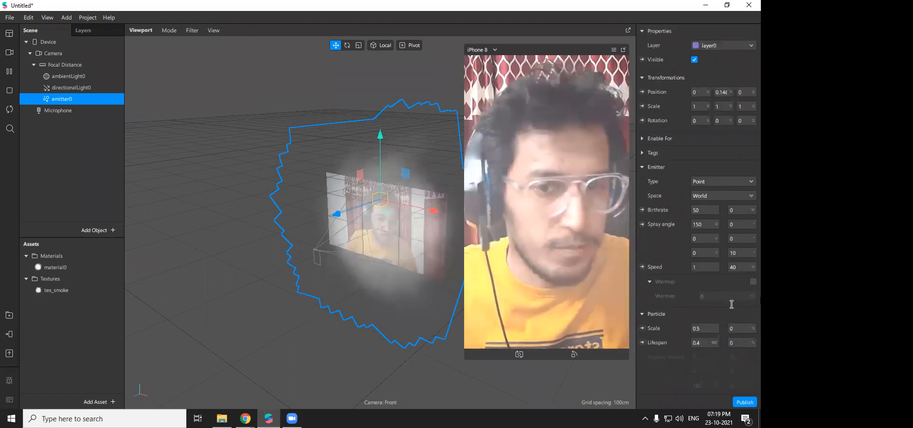
scroll(717, 286, "down", 5)
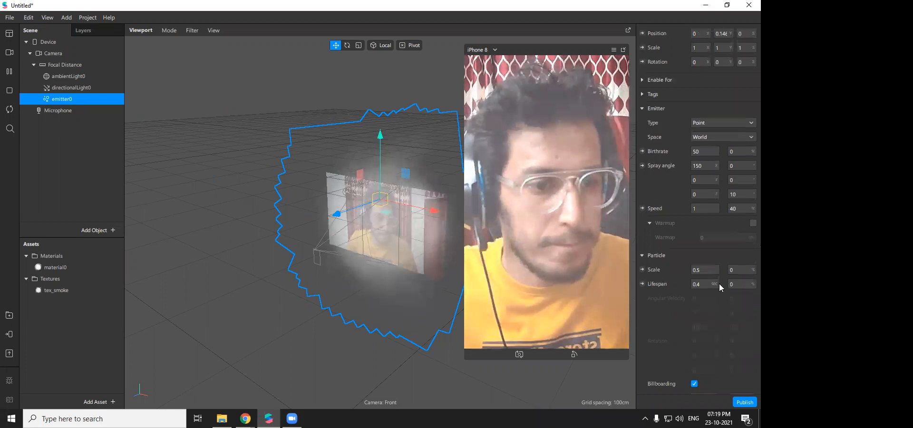
scroll(733, 290, "down", 2)
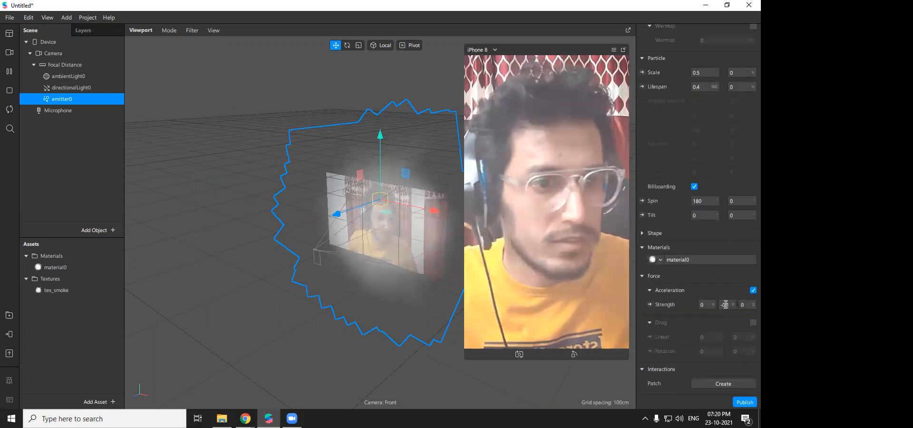
- Set the X spray angle of emitter0 to 0
scroll(723, 295, "up", 2)
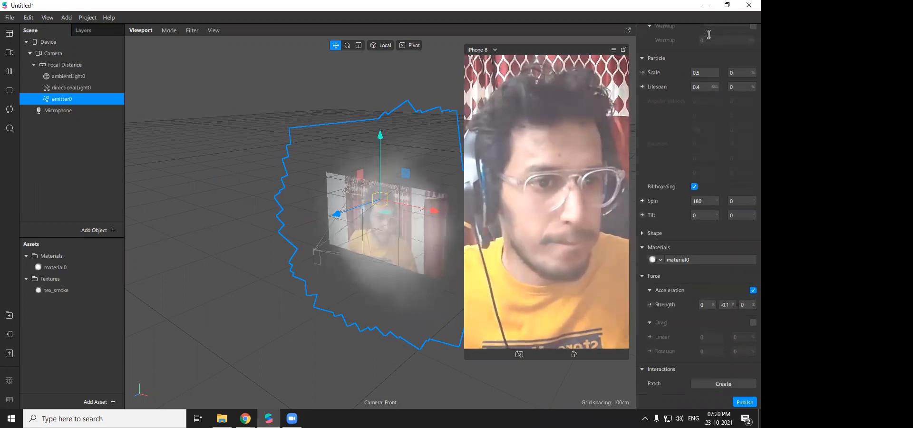
scroll(712, 175, "up", 2)
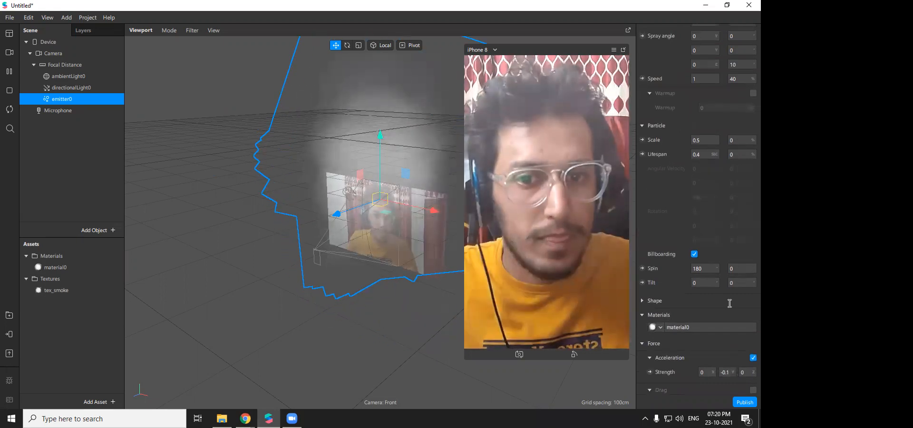
- Try a Y acceleration strength of -1 on emitter0 and turn the acceleration force off again
scroll(730, 303, "down", 2)
left_click(730, 304)
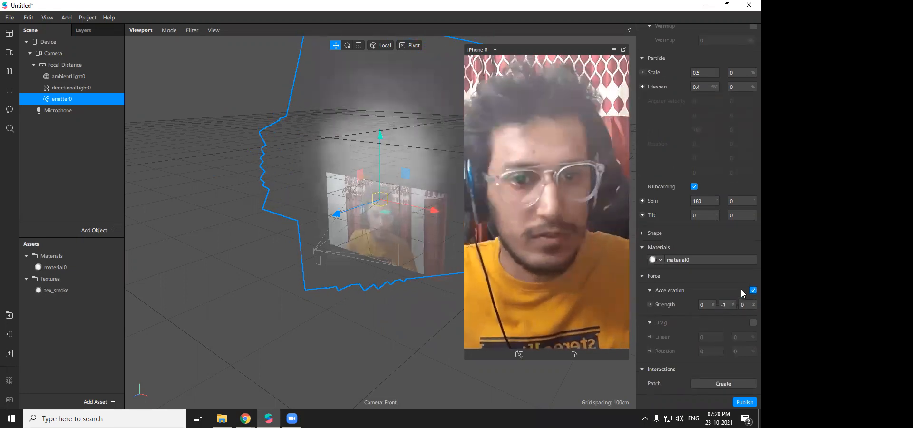
left_click(753, 290)
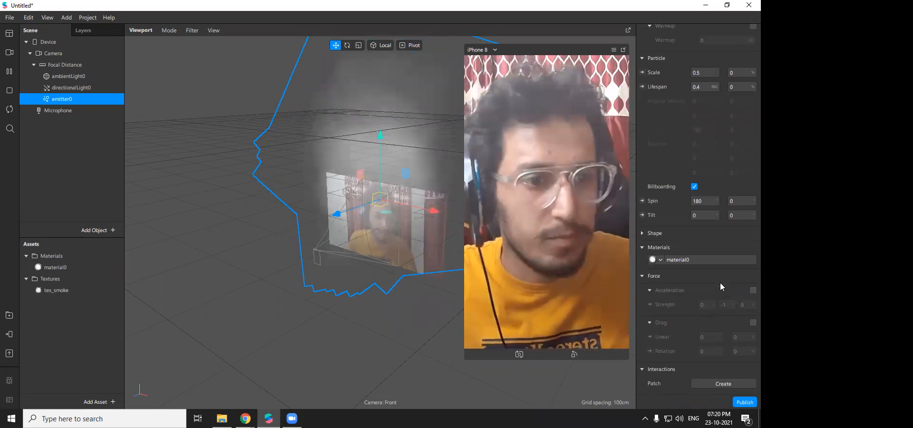
- Set the particle scale of emitter0 to 0.1
scroll(719, 276, "up", 8)
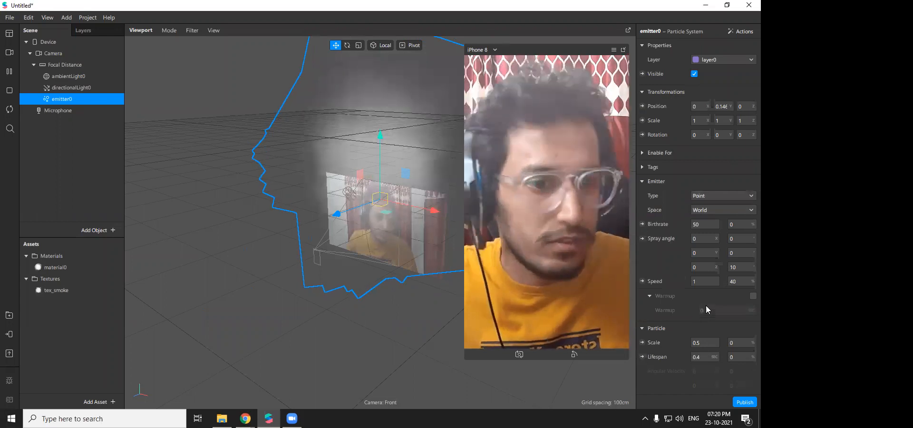
scroll(707, 307, "down", 3)
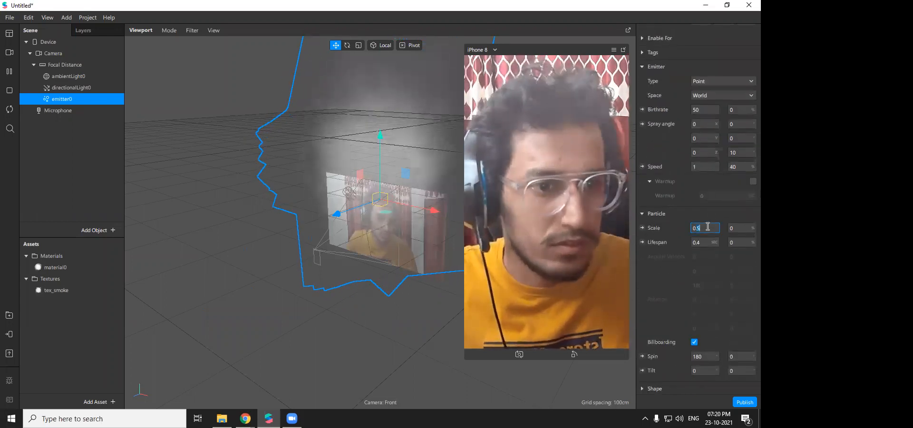
key("BackSpace")
type("1")
key("Return")
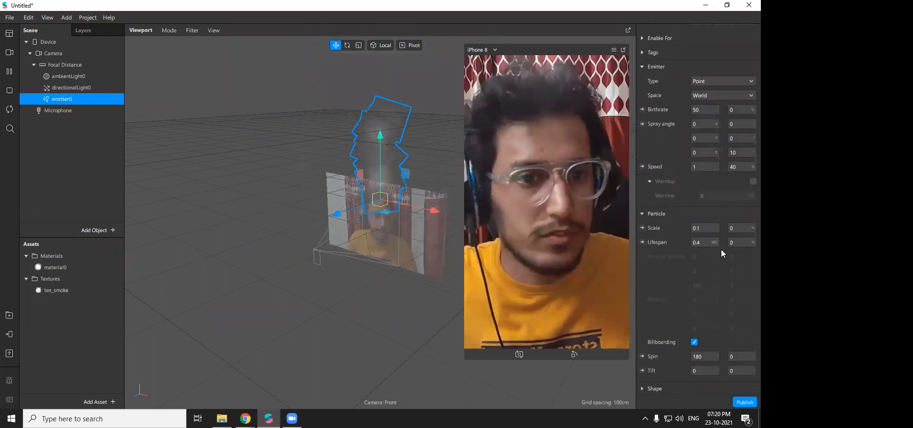
- Open material0 from the emitter and raise its opacity to 27%
scroll(690, 333, "down", 5)
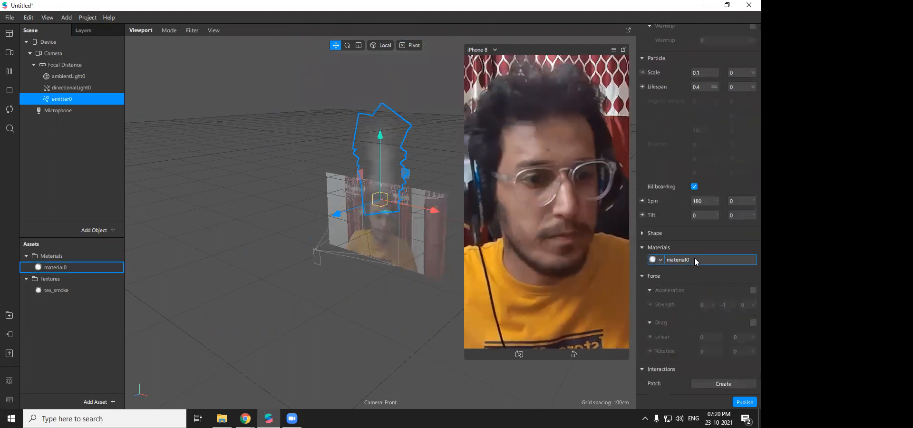
left_click(694, 257)
left_click_drag(699, 230, 701, 231)
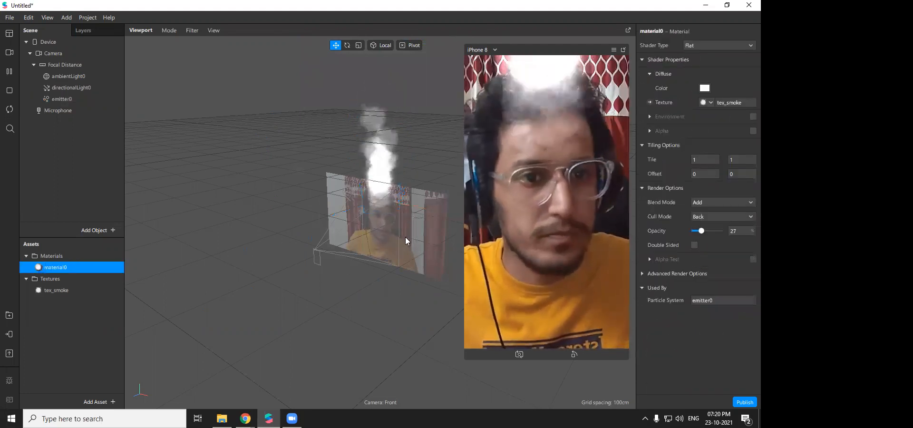
- Change the type of emitter0 to Line and lower the emitter to a Y position of about -0.12
left_click(68, 98)
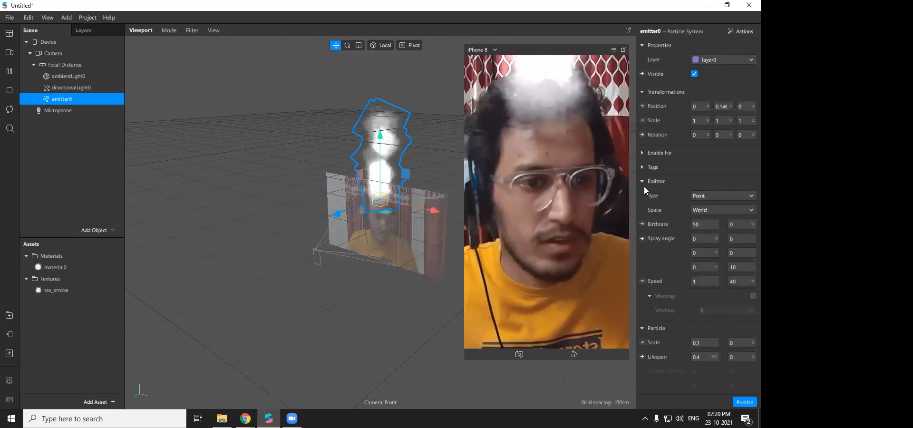
left_click(701, 196)
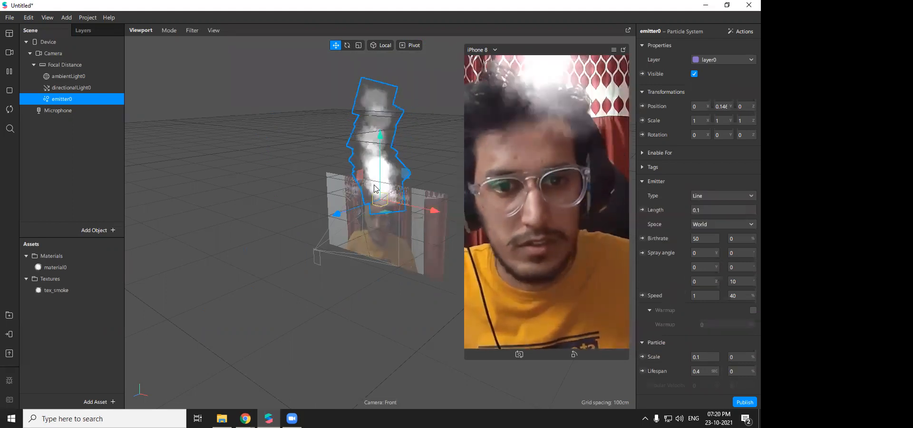
left_click_drag(380, 137, 375, 186)
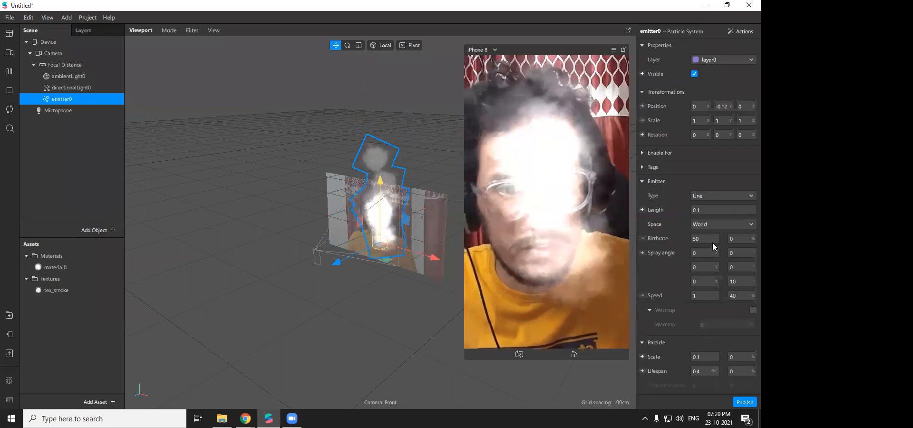
- Set the particle scale of emitter0 to 0.05
scroll(713, 241, "down", 3)
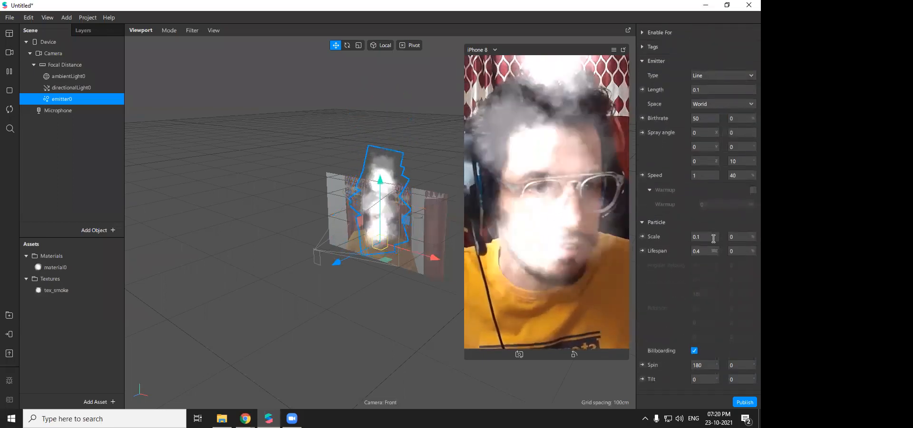
left_click(713, 237)
type("0.05")
key("Return")
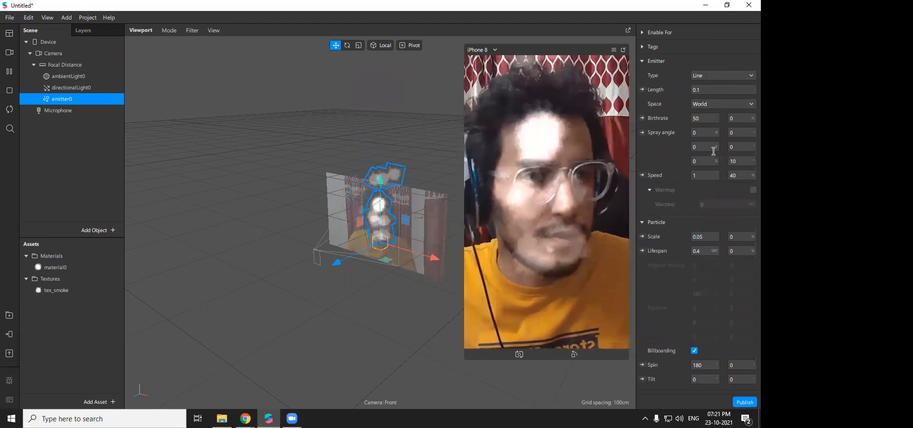
- Set the line length of emitter0 to 0.5
scroll(713, 151, "up", 2)
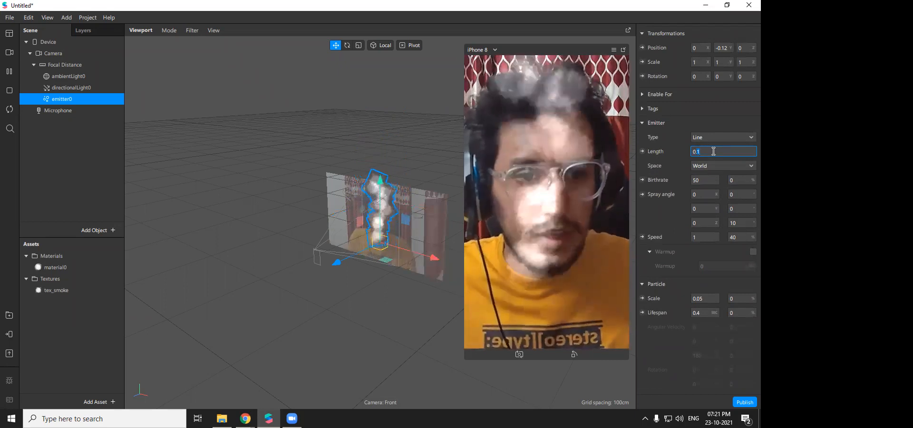
key("BackSpace")
type("5")
key("Return")
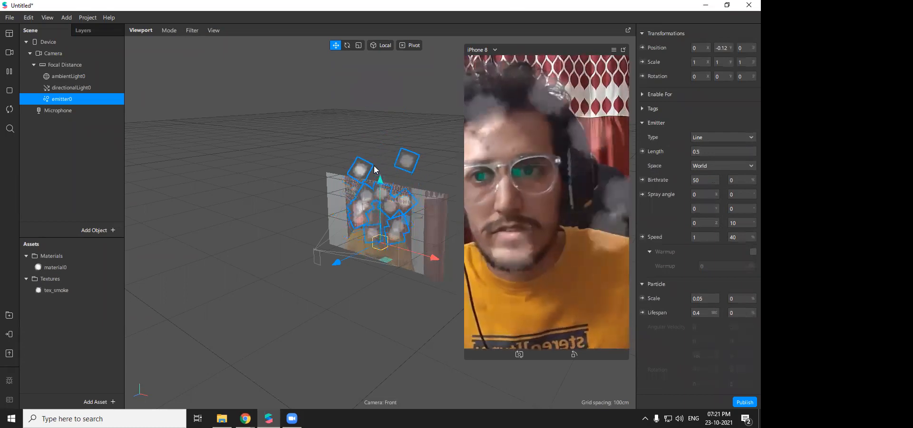
- Switch the viewport to 2D and move emitter0 down to the lower edge of the camera image, at about X -0.02, Y -0.23
left_click(169, 30)
left_click(188, 56)
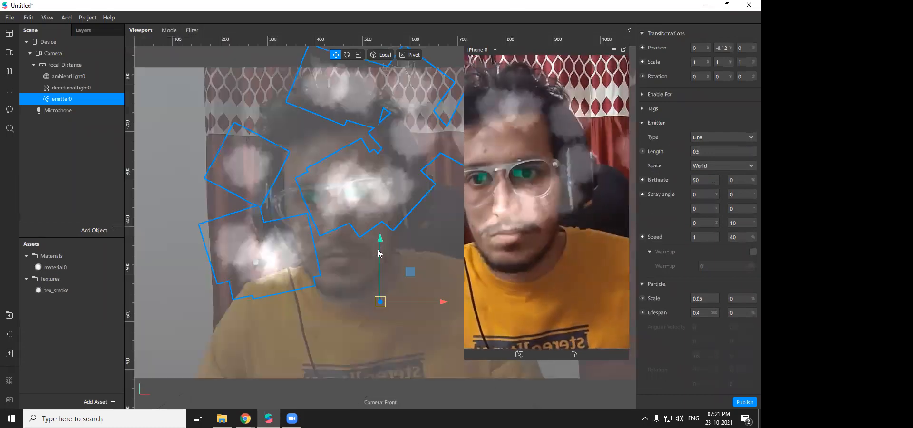
scroll(381, 229, "down", 4)
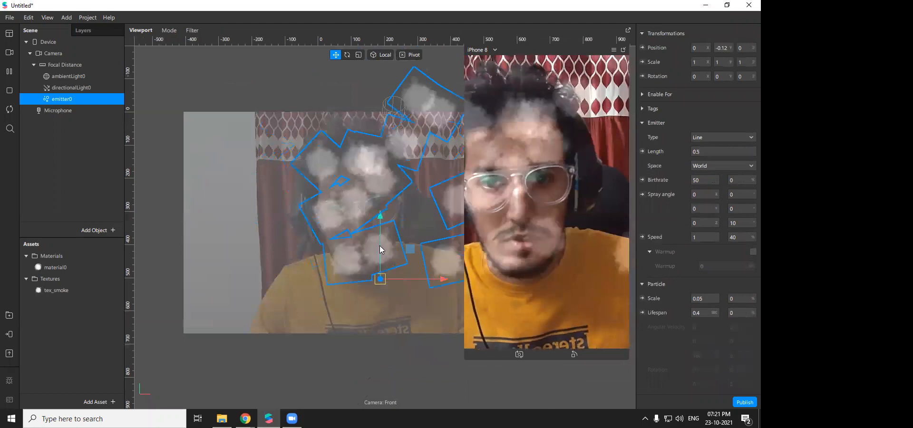
left_click_drag(380, 196, 380, 216)
left_click_drag(435, 292, 436, 288)
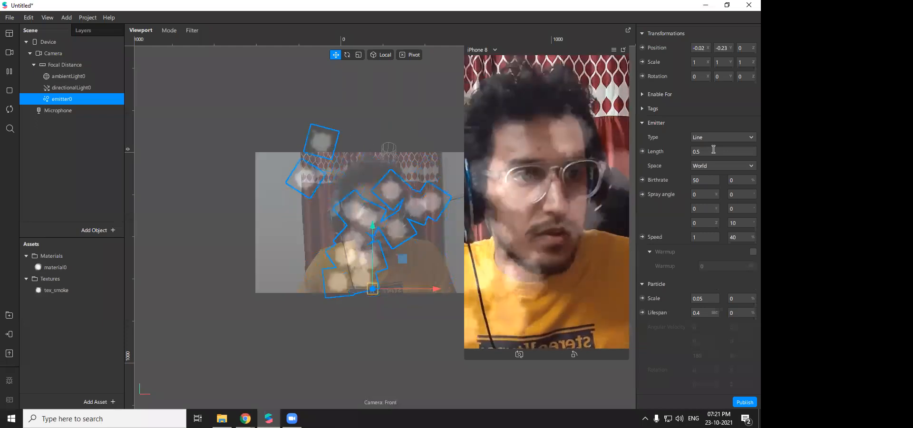
- Set the line length of emitter0 to 2
left_click(713, 150)
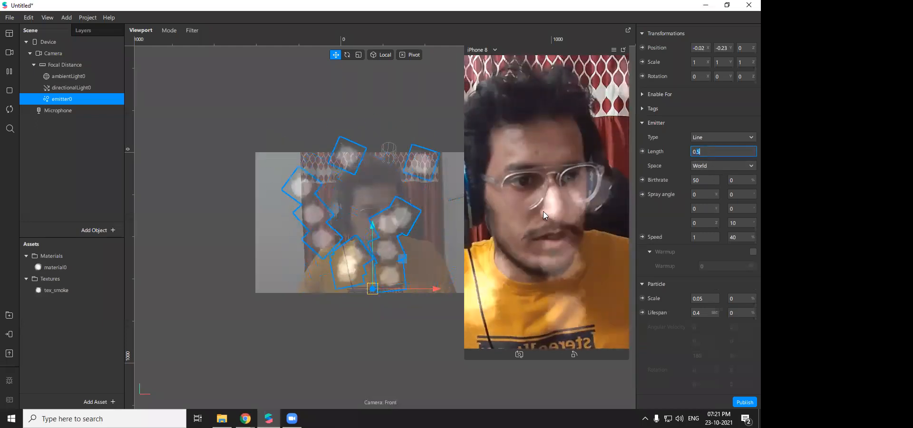
type("2")
key("Return")
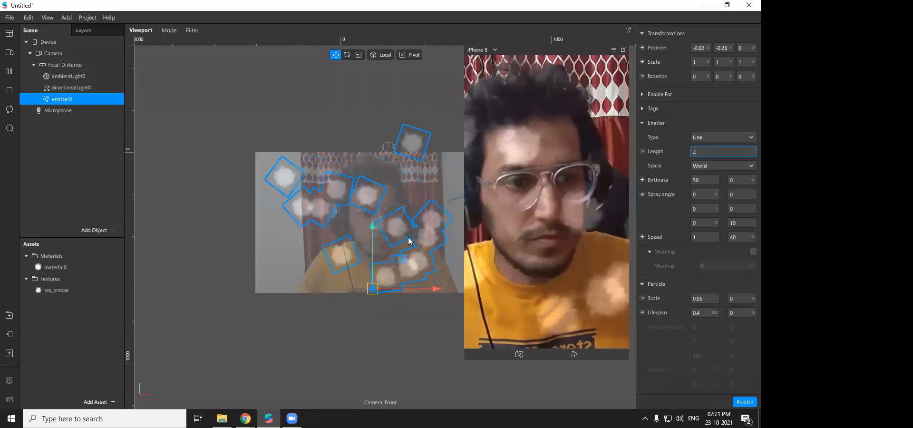
scroll(400, 243, "down", 4)
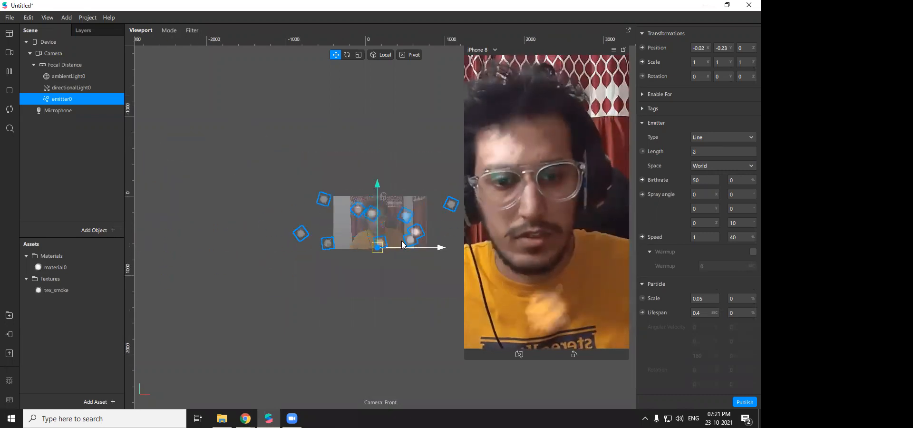
- Change the emitter type of emitter0 from Line to Ring
scroll(402, 242, "up", 3)
scroll(402, 242, "down", 3)
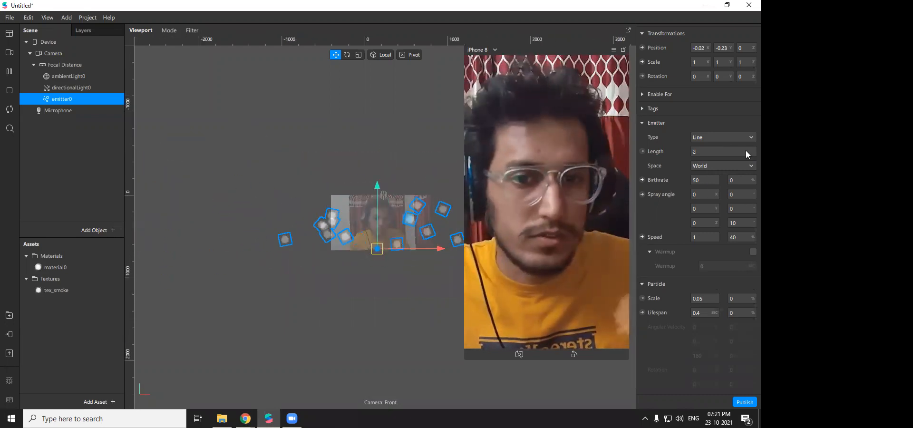
left_click(717, 138)
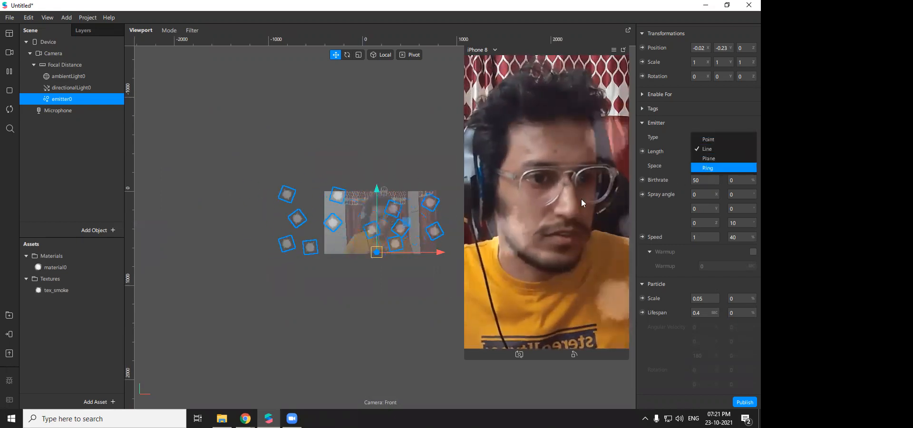
key("Return")
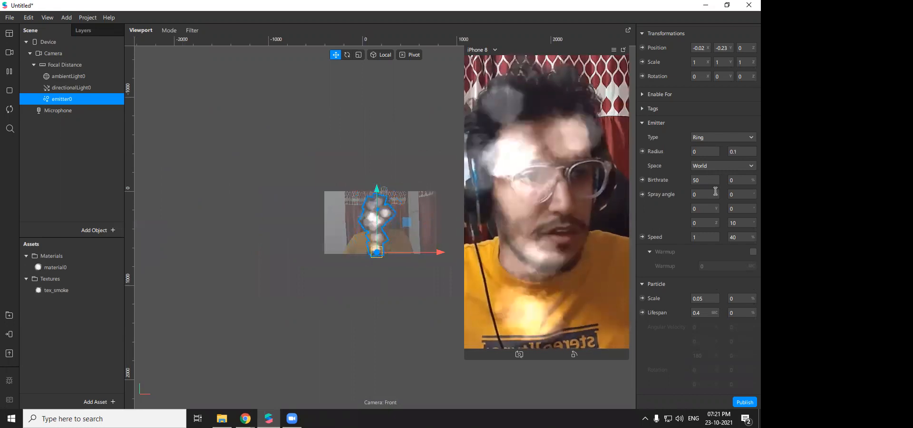
- Set the two ring radius values of emitter0 to 0.1 and 0.5
left_click(703, 152)
type("0.1")
key("Return")
left_click(743, 152)
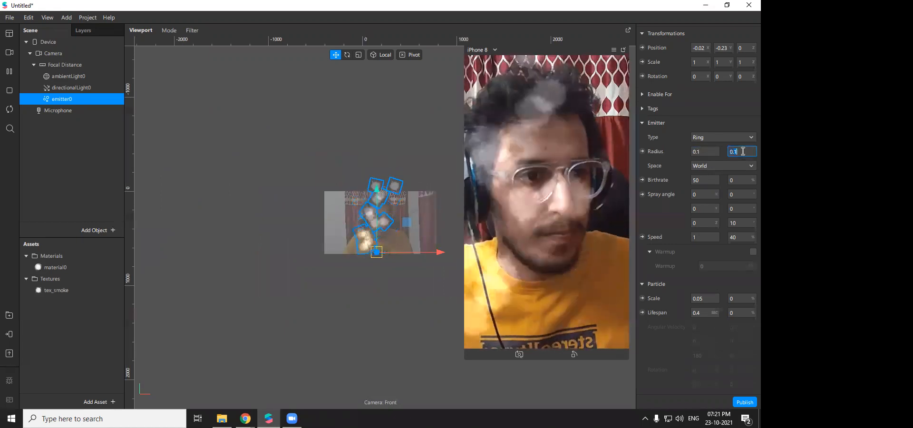
type("0.5")
key("Return")
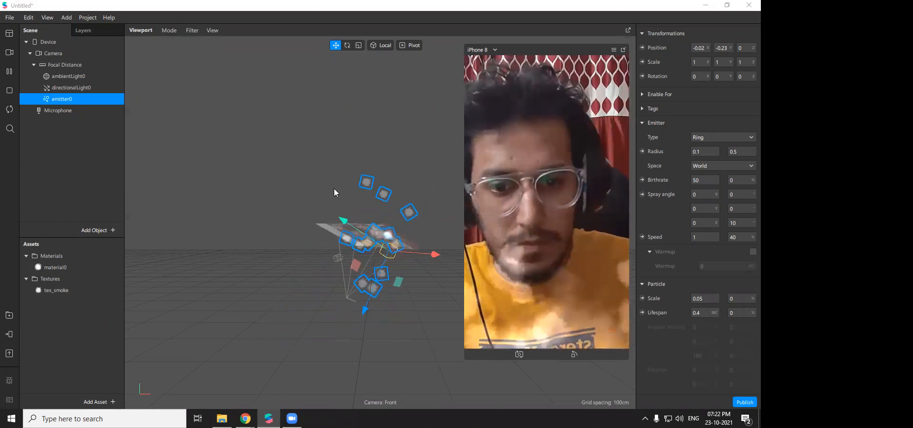
- Try 0.3 for the first ring radius value of emitter0, and finally set it to 0.5
left_click(704, 195)
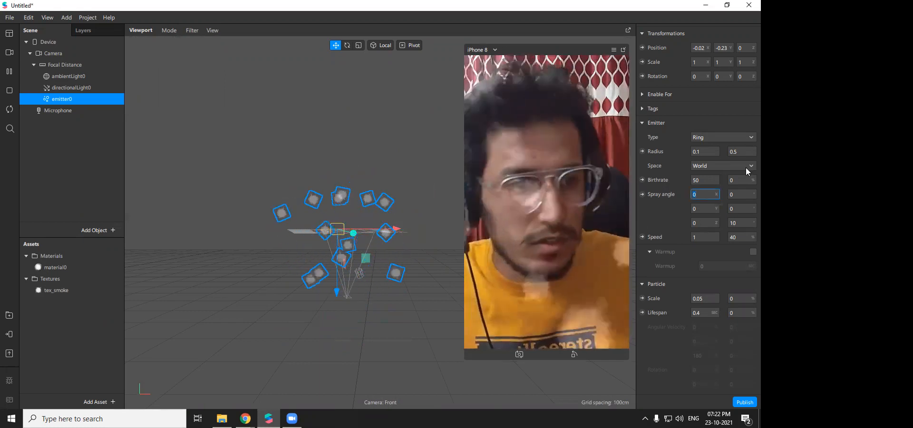
left_click(705, 154)
type("0.3")
key("Return")
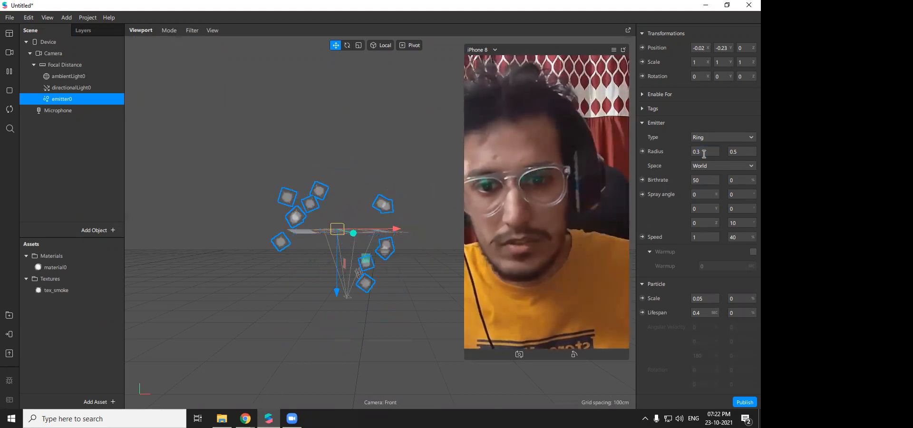
left_click(705, 154)
type("0.5")
key("Return")
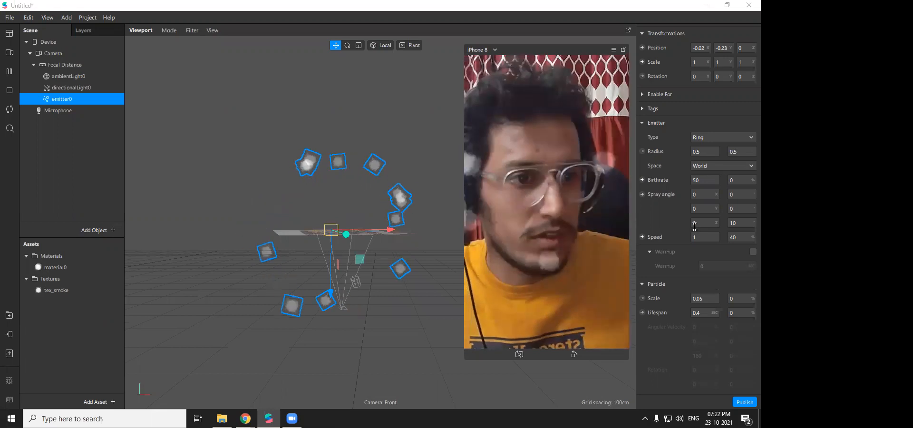
- Set the emission speed of emitter0 to 0.5
scroll(708, 234, "down", 1)
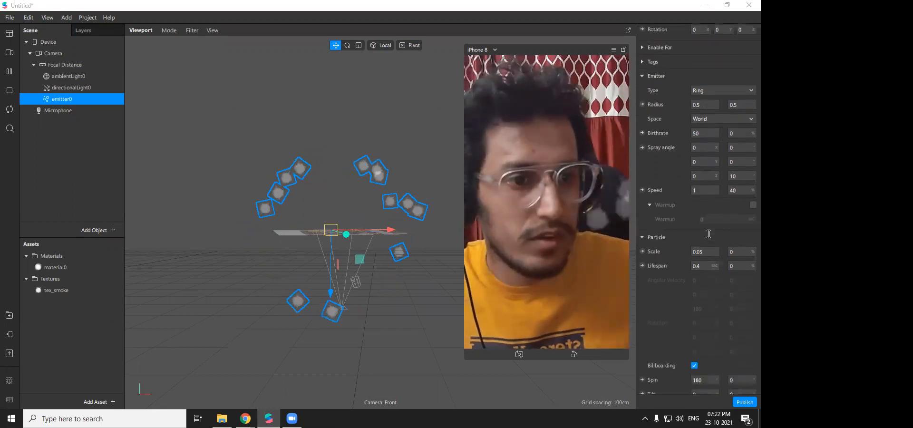
scroll(708, 234, "up", 1)
left_click(709, 234)
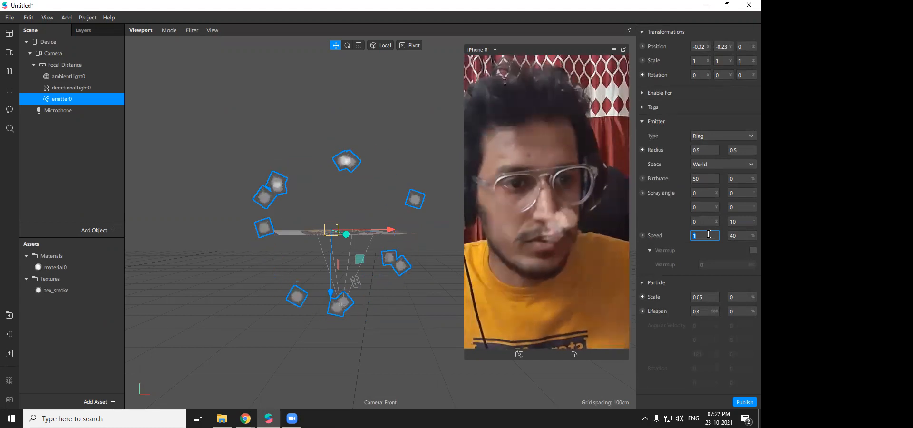
type("0.5")
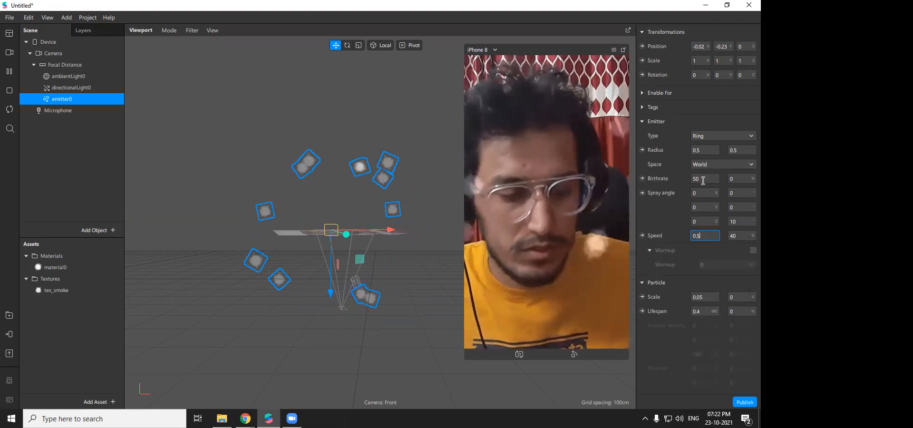
key("Return")
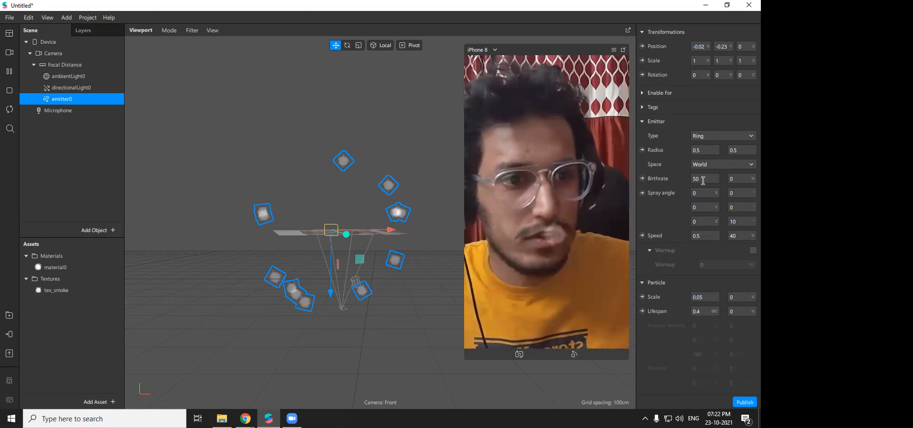
- Raise the birthrate of emitter0 to 200
left_click(703, 180)
type("100")
key("Return")
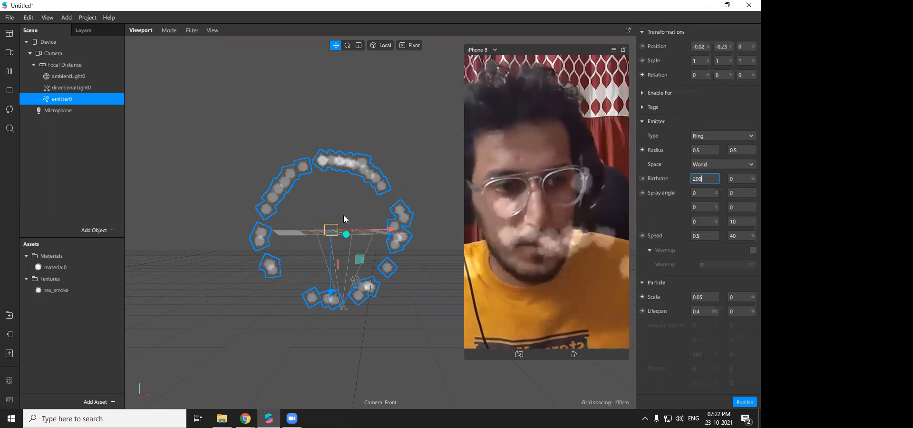
key("Return")
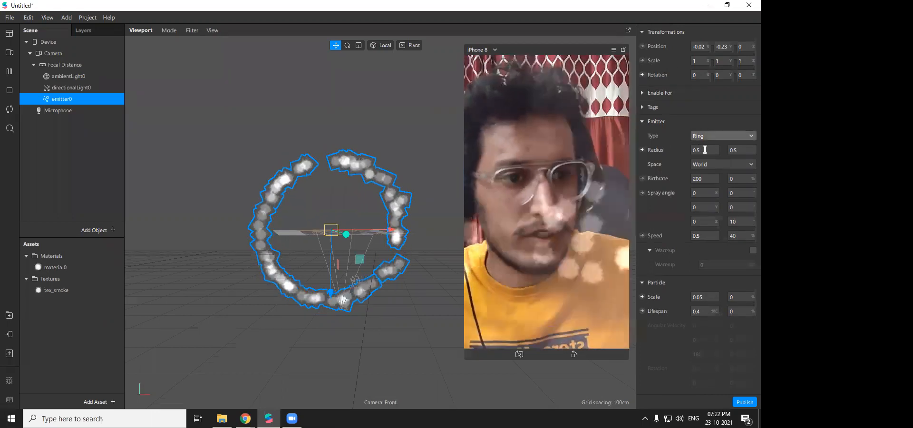
- Set the first ring radius value of emitter0 to 0.2
left_click(705, 150)
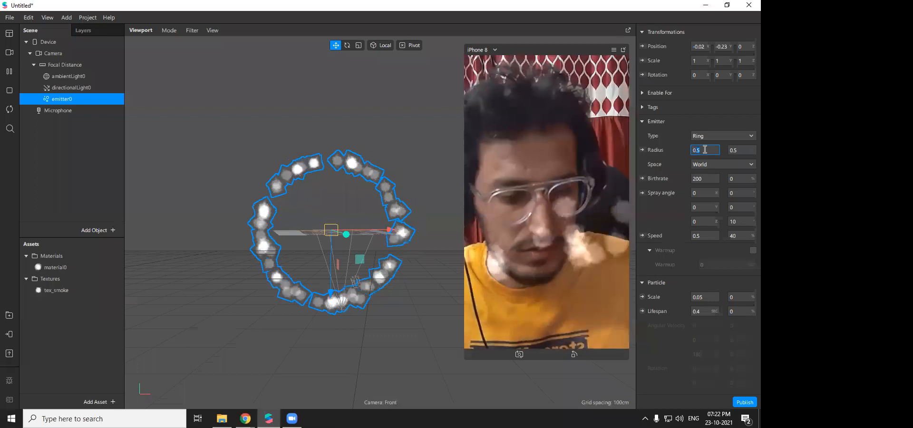
type("0.2")
key("Return")
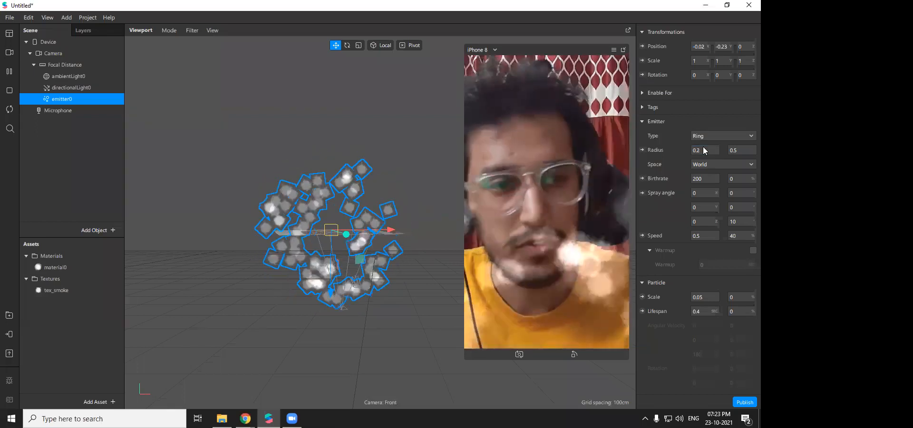
- Change the emitter type of emitter0 to Plane
left_click(710, 148)
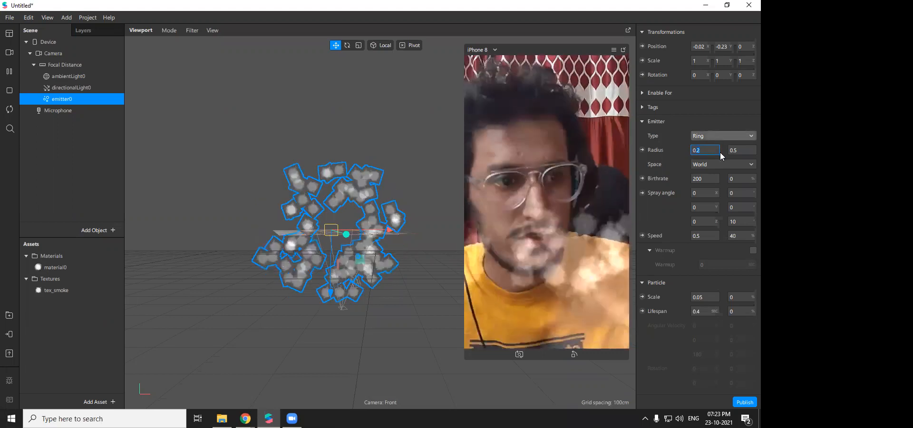
left_click(722, 136)
left_click(709, 157)
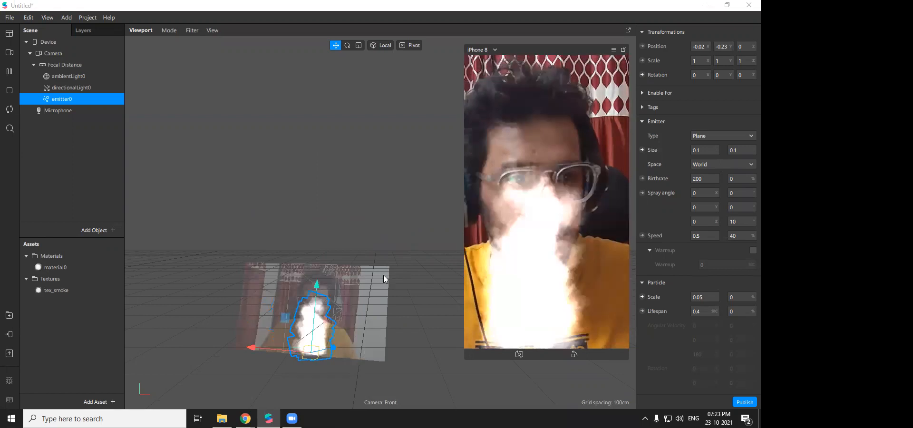
- Set the plane size of emitter0 to 0.2 by 0.2
scroll(685, 164, "down", 3)
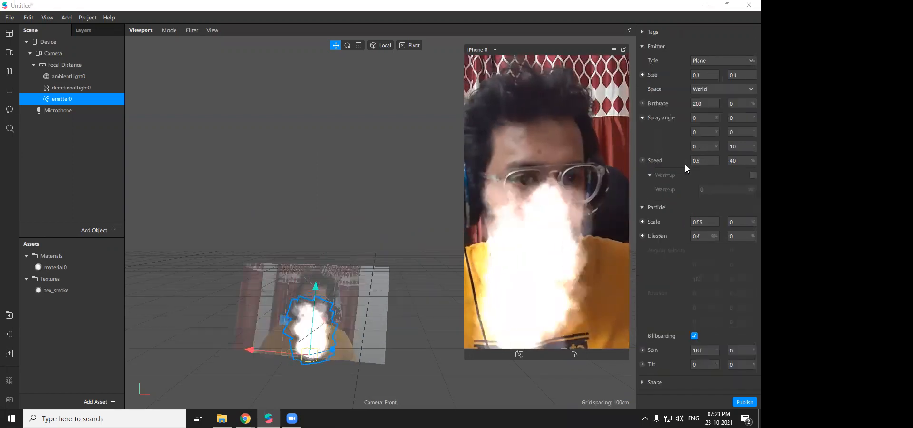
scroll(678, 165, "up", 3)
left_click(709, 140)
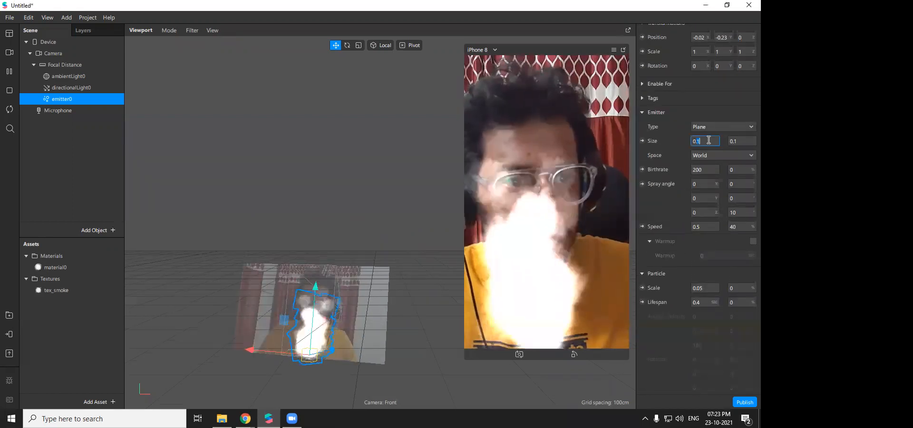
type("0.2")
key("Return")
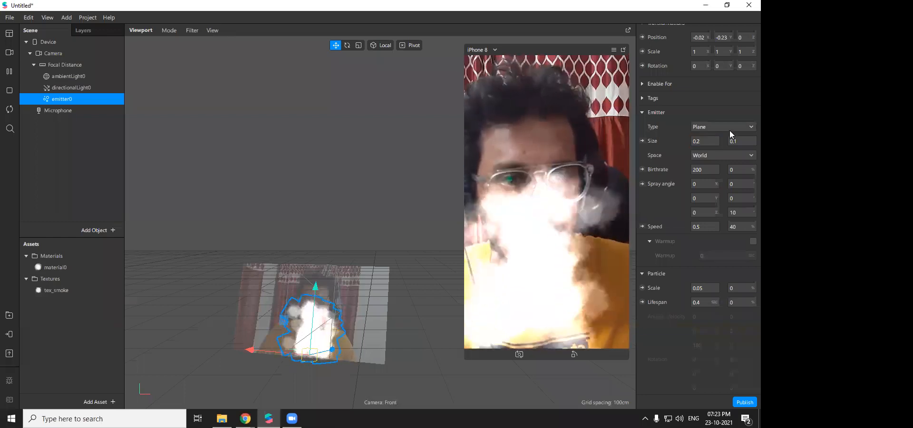
left_click(734, 142)
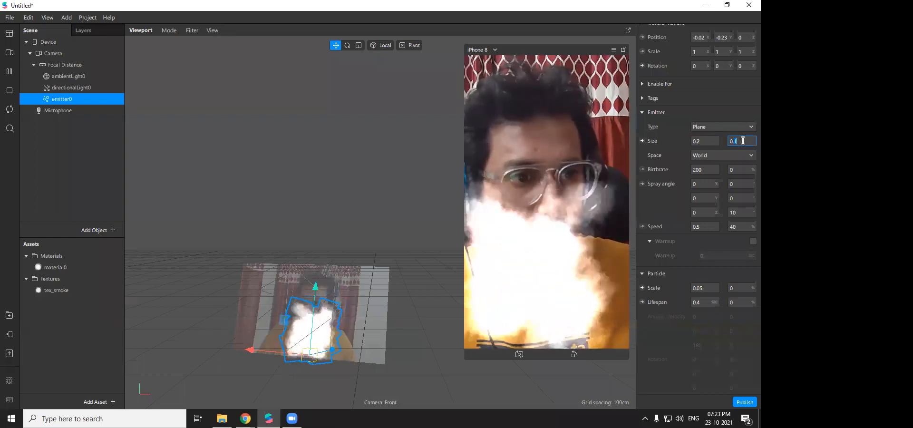
type("0.2")
key("Return")
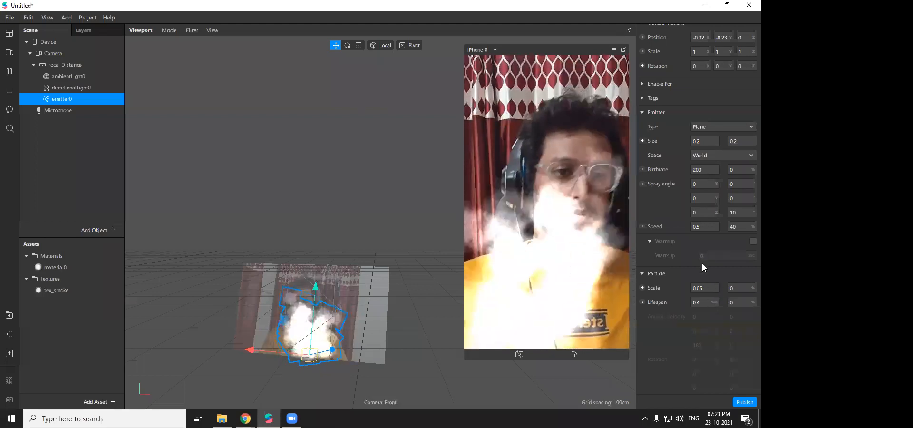
- Open the smoke material material0 and lower its opacity to 4%
scroll(713, 236, "down", 6)
left_click(718, 231)
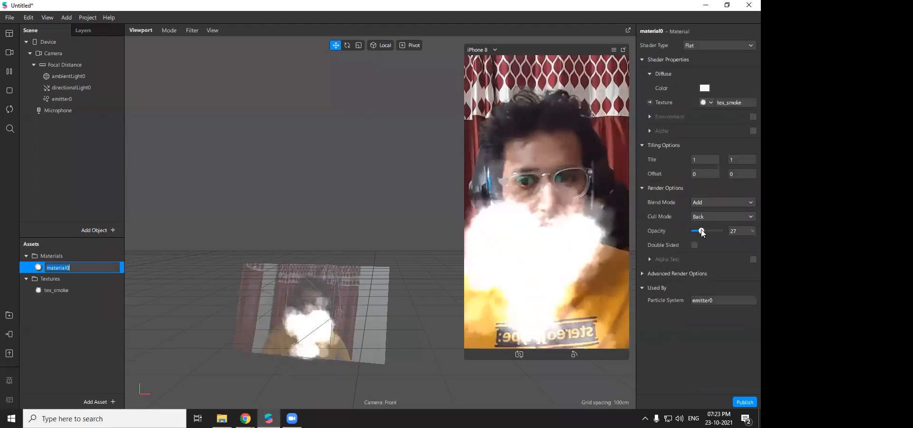
left_click_drag(697, 230, 694, 231)
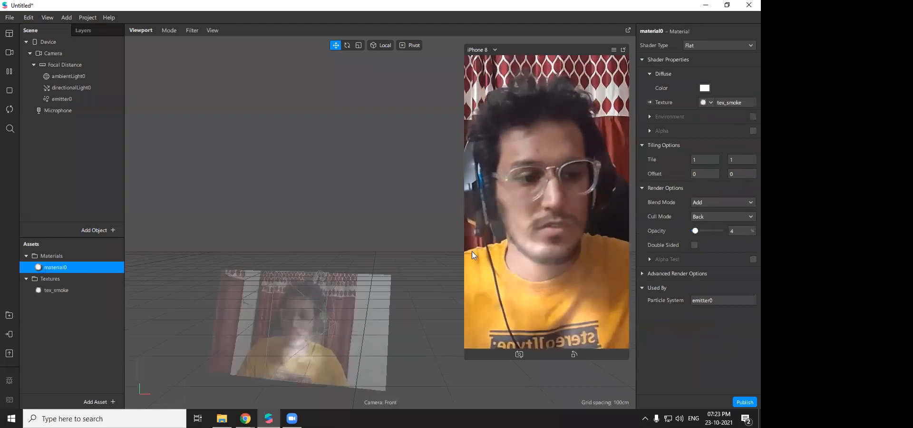
- Set the diffuse color of material0 to the brownish orange basic color #aa5500
left_click(705, 87)
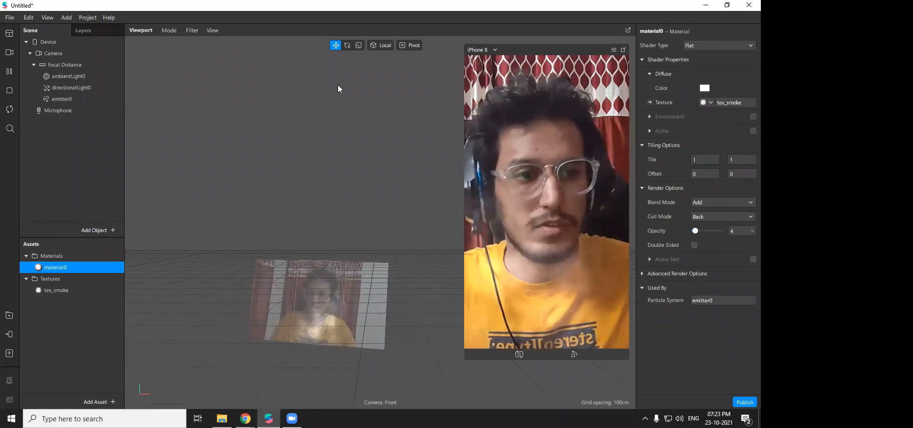
left_click_drag(359, 97, 313, 96)
left_click(217, 100)
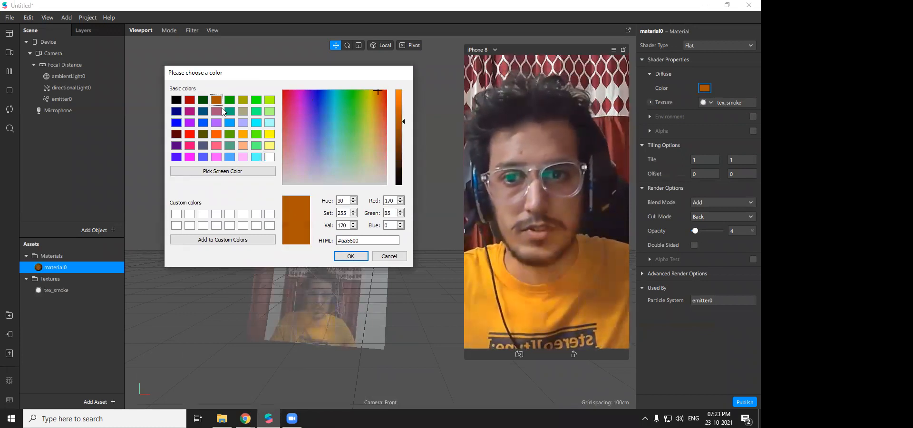
left_click(354, 256)
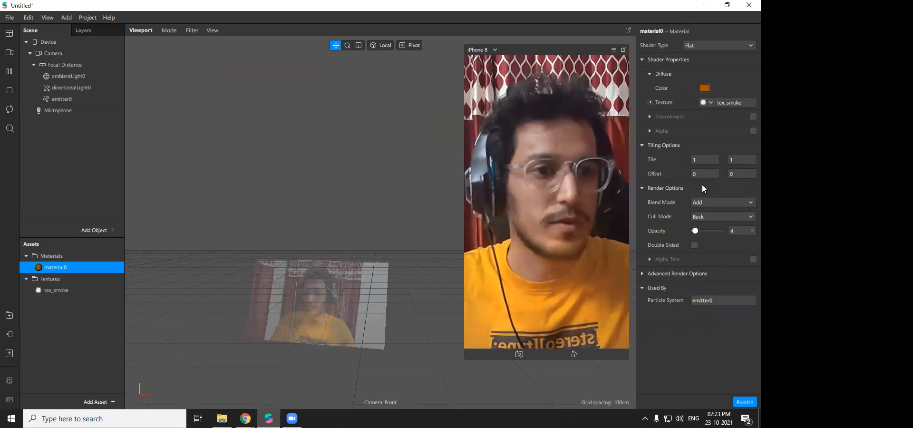
- Switch the blend mode of material0 to Alpha and set its opacity to 11%
left_click(701, 204)
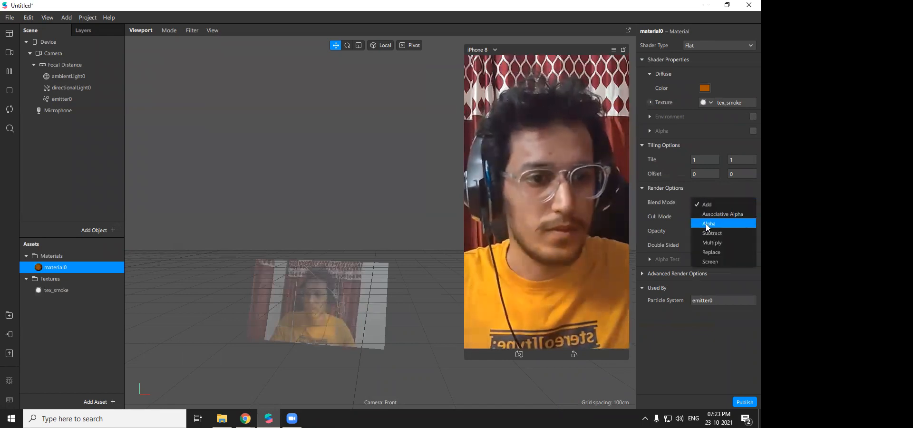
left_click(707, 223)
left_click(698, 231)
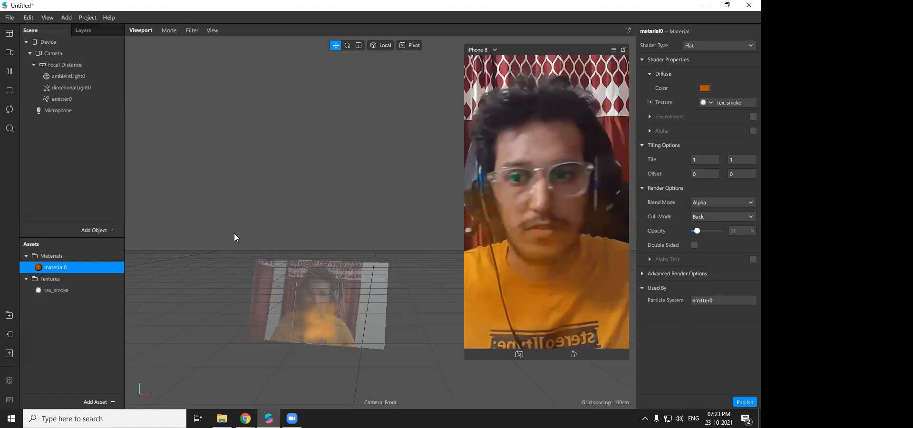
- Select emitter0 and enlarge its plane size to 0.5 by 0.5
left_click(78, 99)
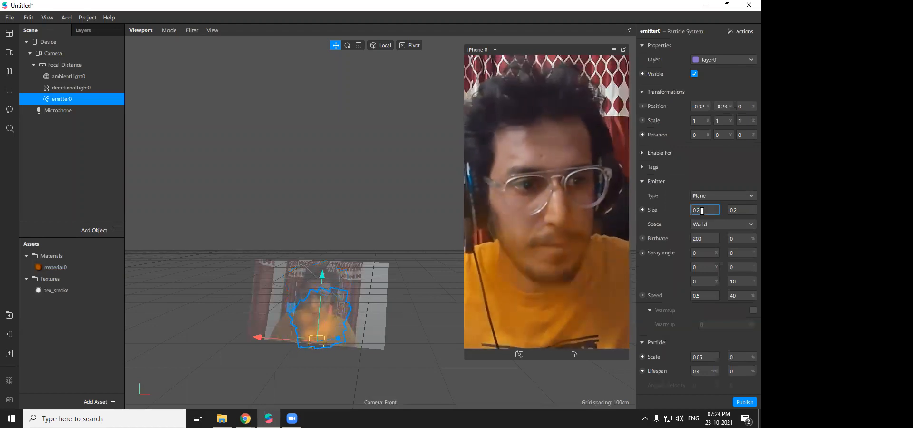
type("5")
key("Return")
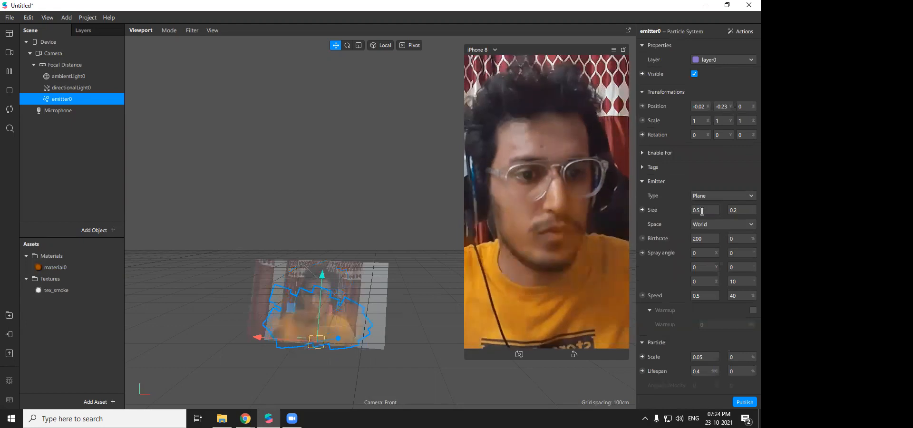
left_click(746, 209)
type("0.5")
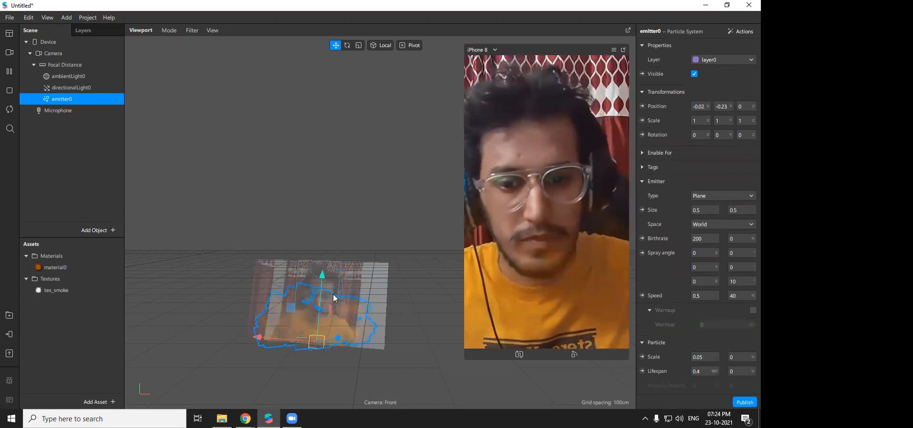
- Set the particle scale of emitter0 to 0.08
scroll(711, 343, "down", 2)
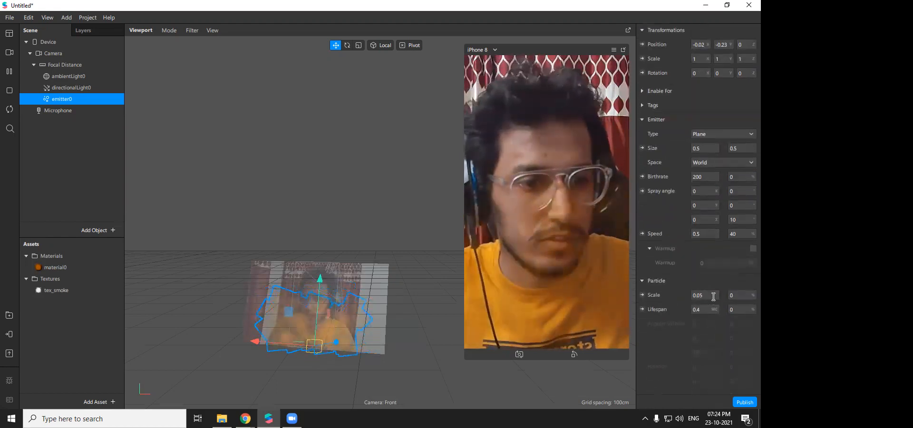
left_click(703, 294)
type("0.0")
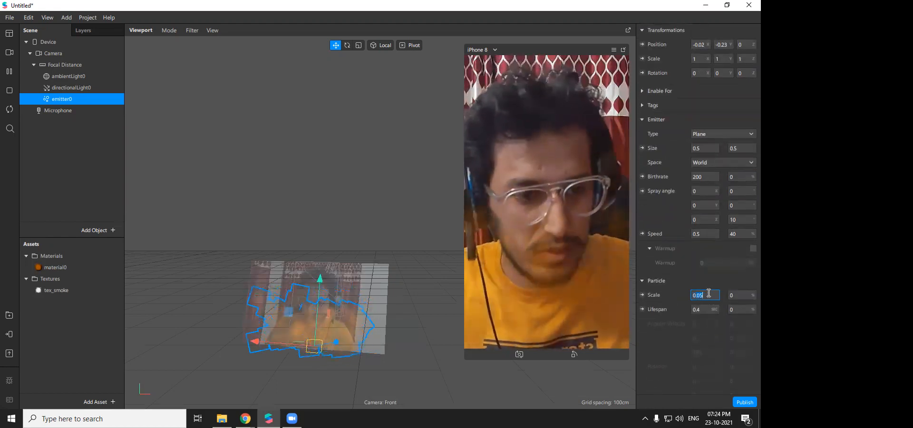
type("8")
key("Return")
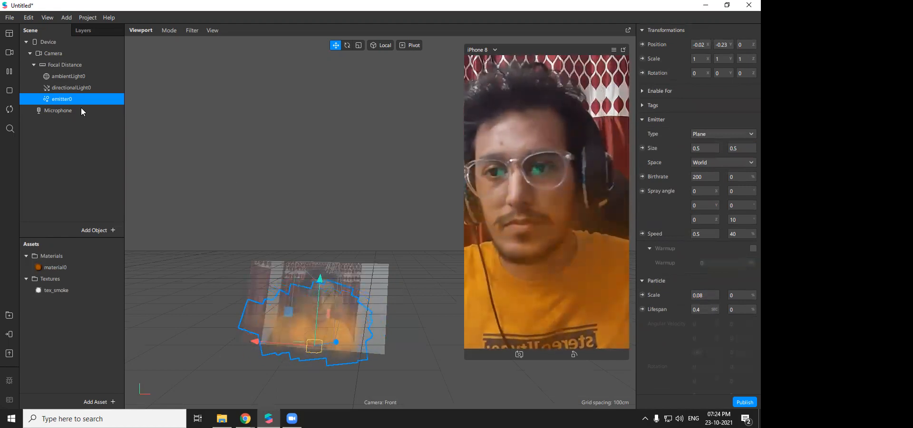
- Open material0 from the emitter, try the Add and Multiply blend modes, and lower the opacity to 9%
scroll(667, 210, "down", 5)
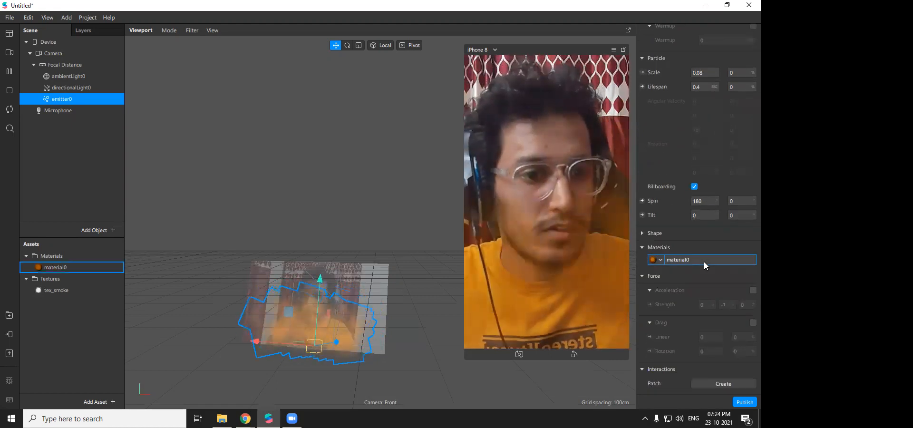
left_click(705, 261)
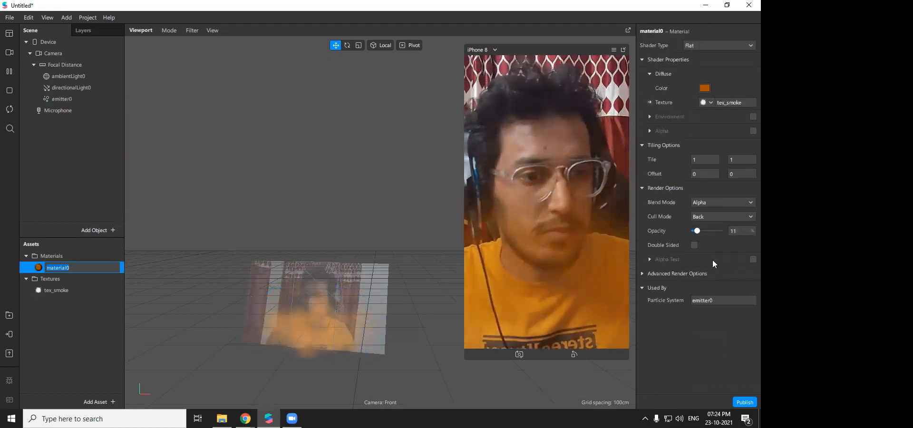
left_click(719, 203)
left_click(708, 205)
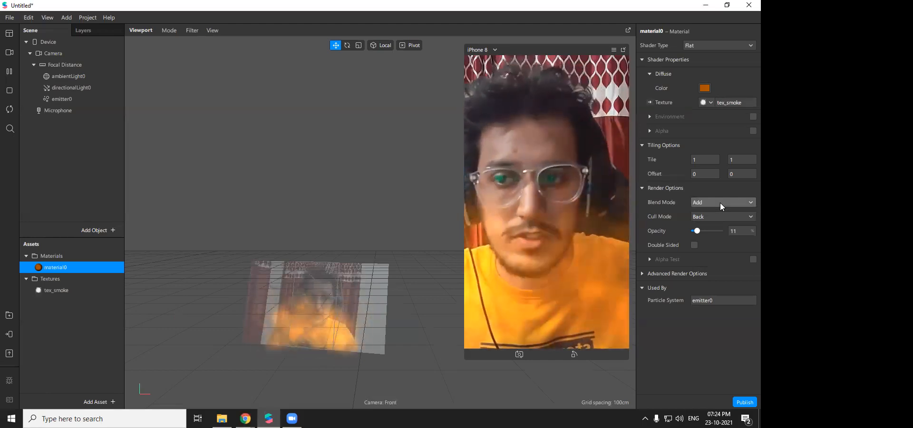
left_click(721, 203)
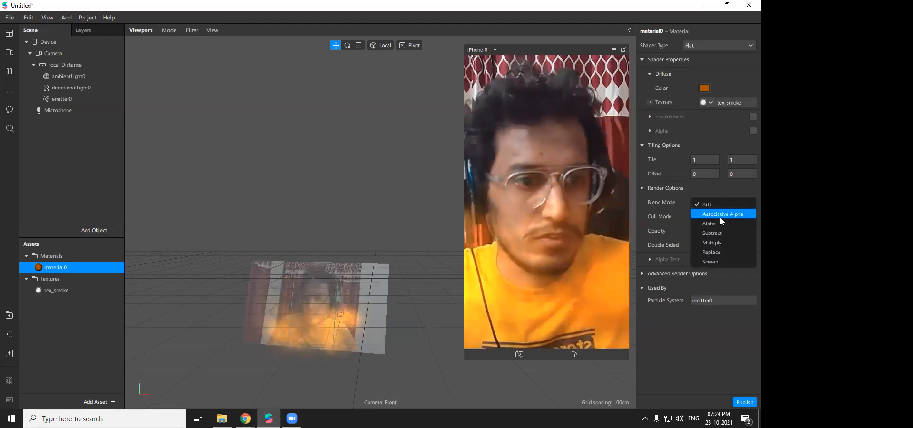
left_click(720, 240)
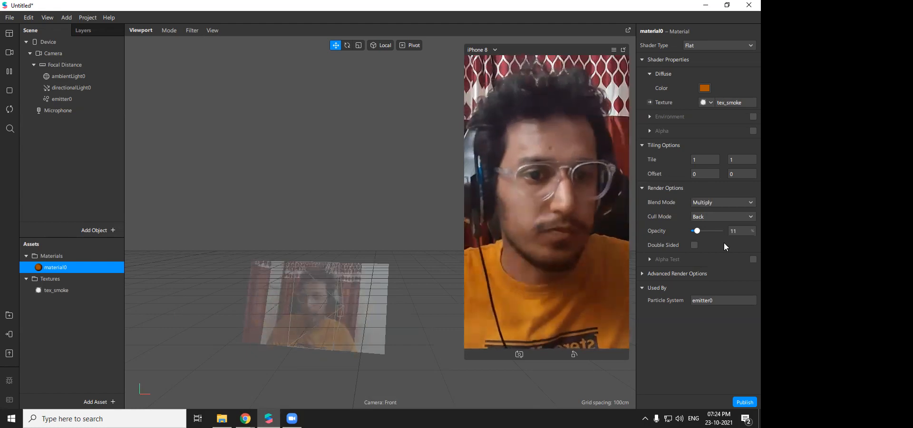
left_click(697, 232)
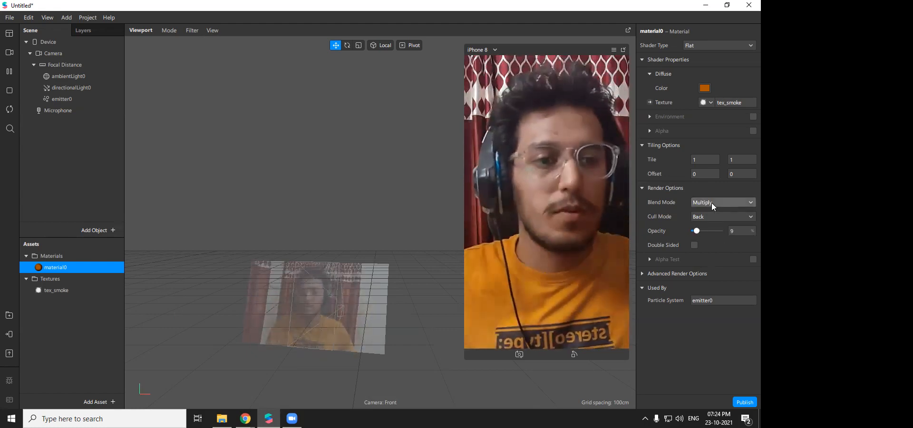
- Set the blend mode of material0 to Alpha and its opacity to 21%
left_click(712, 202)
left_click(711, 223)
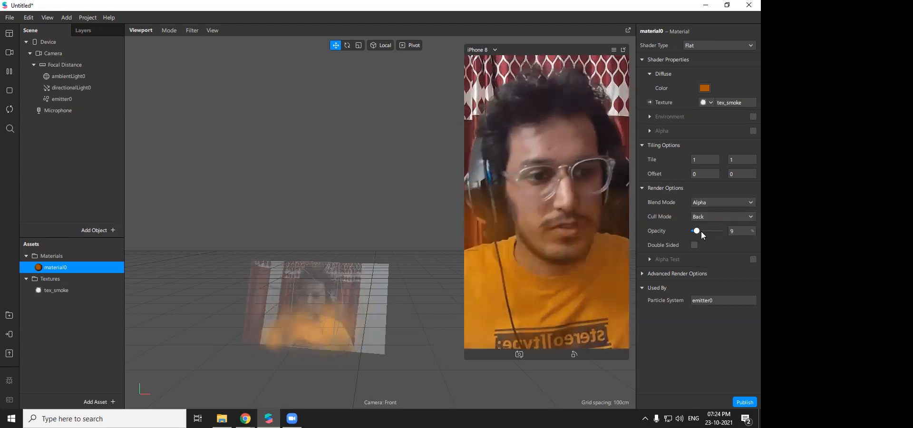
left_click_drag(698, 231, 699, 231)
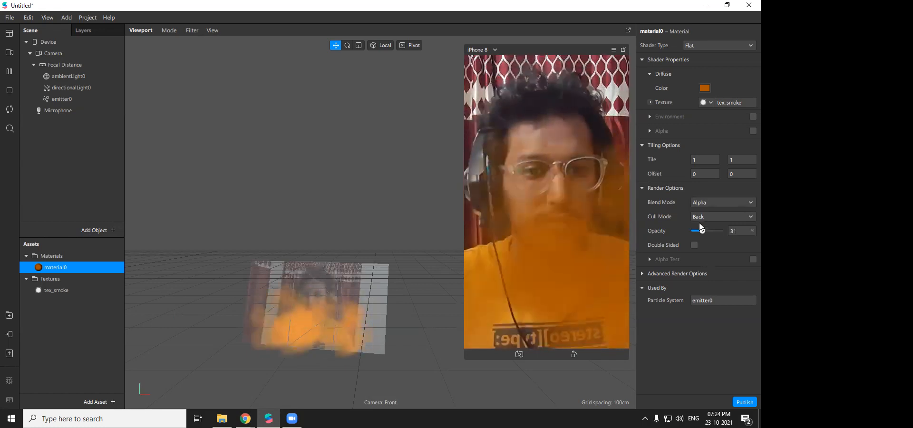
left_click_drag(702, 229, 699, 231)
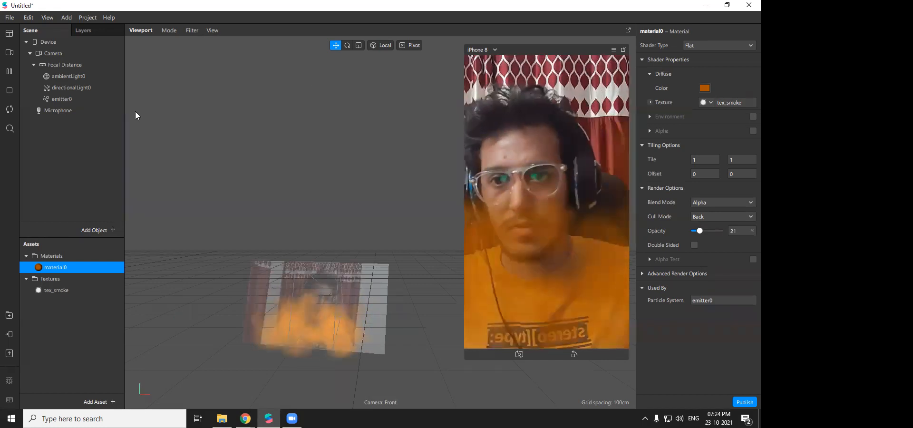
- Add a canvas under Focal Distance containing a rectangle that fills the canvas's full width and height
right_click(53, 64)
mouse_move(94, 74)
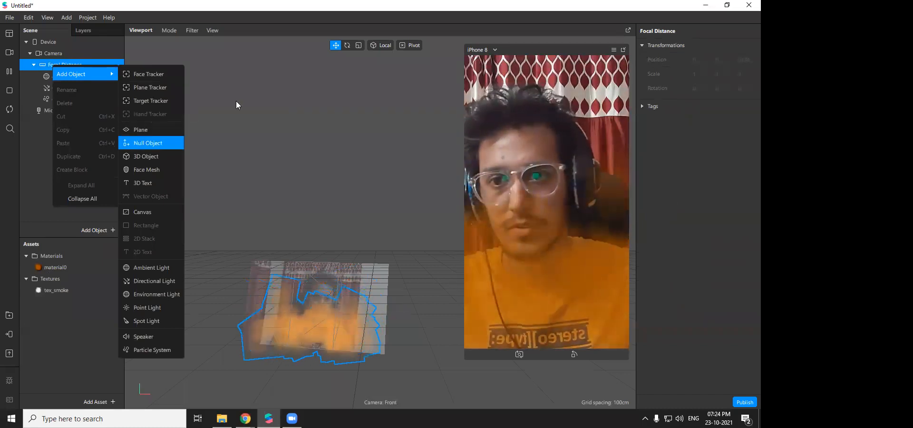
left_click(143, 210)
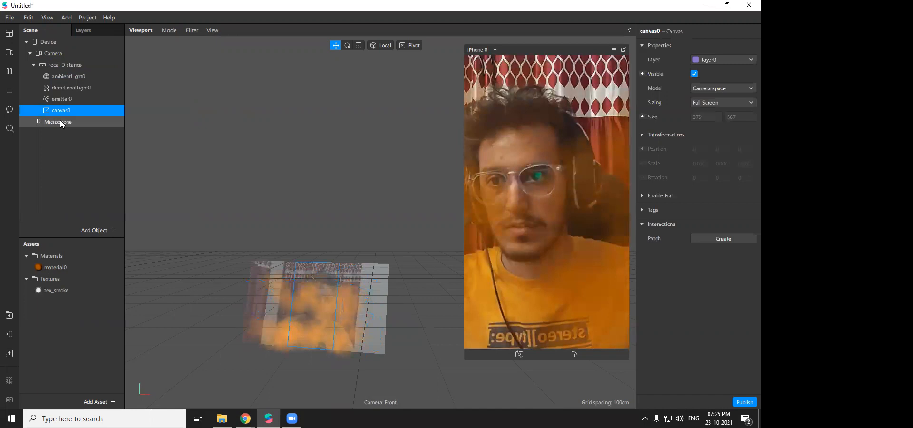
right_click(61, 112)
mouse_move(92, 120)
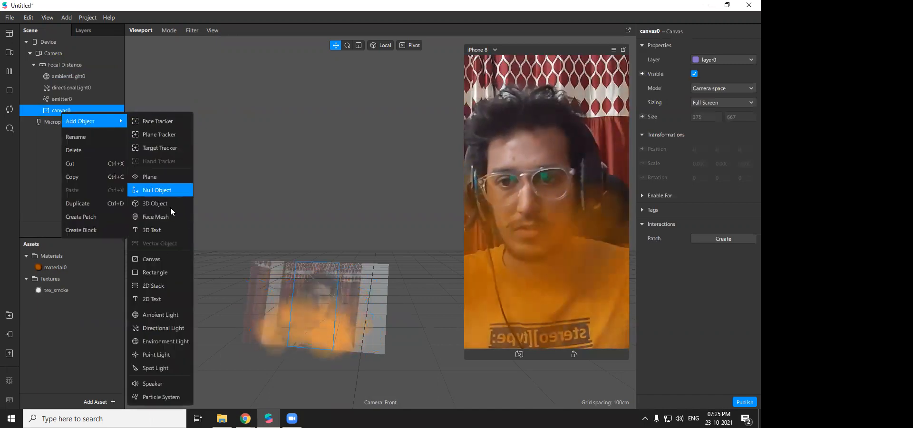
left_click(166, 272)
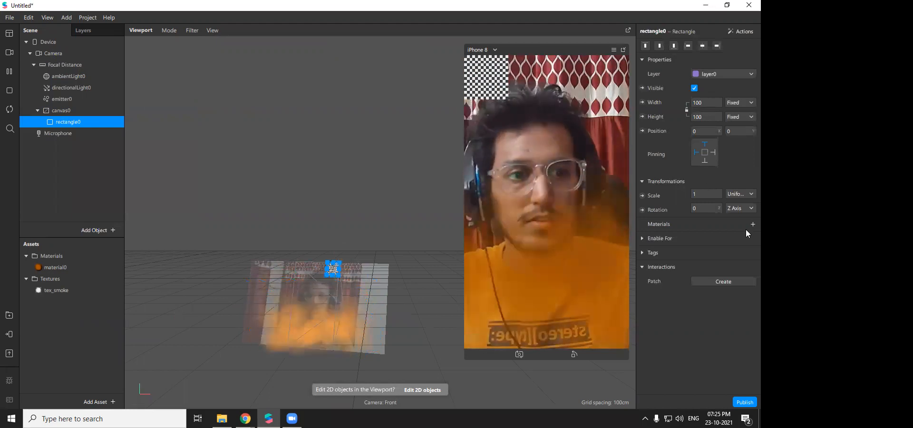
left_click(715, 117)
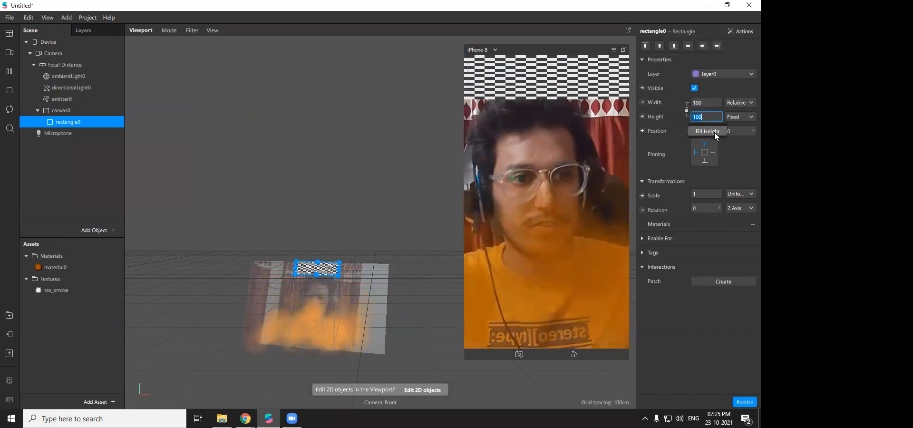
left_click(714, 133)
- Extract the camera texture and add a Person segmentation to the Camera
left_click(62, 54)
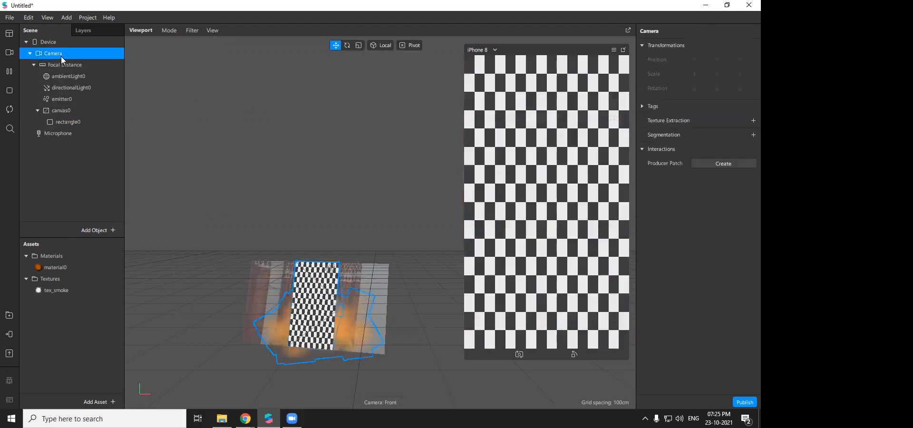
left_click(754, 121)
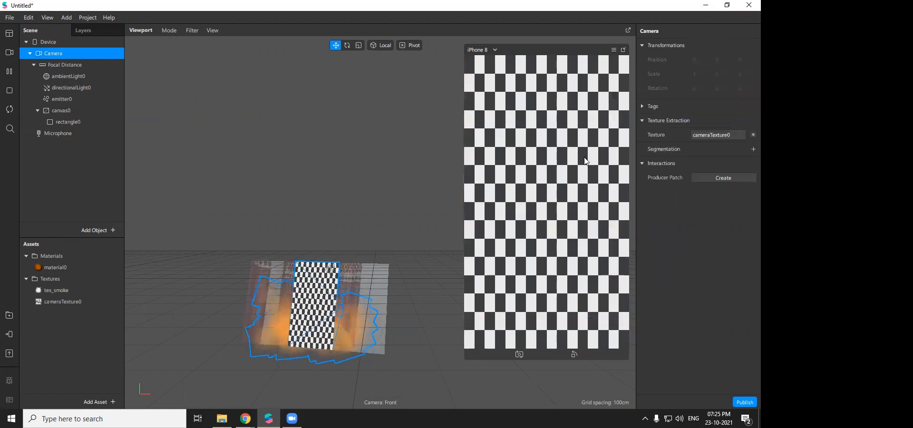
left_click(748, 149)
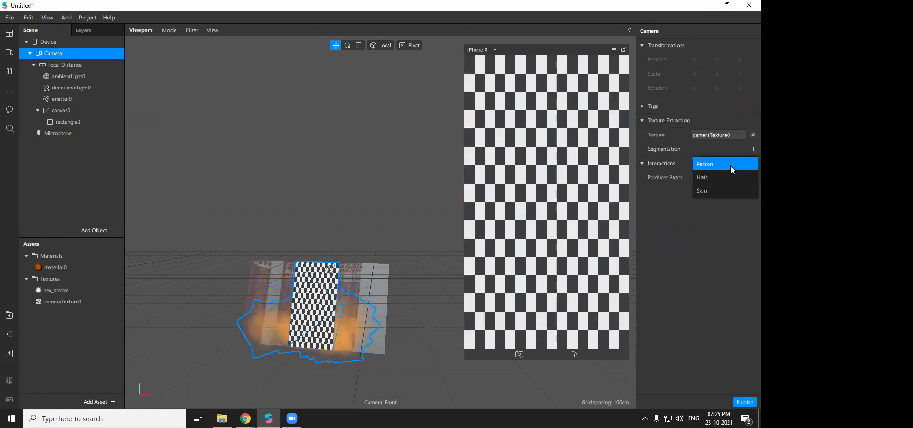
left_click(731, 165)
- Create a new material for rectangle0 and use cameraTexture0 as its diffuse texture
left_click(69, 121)
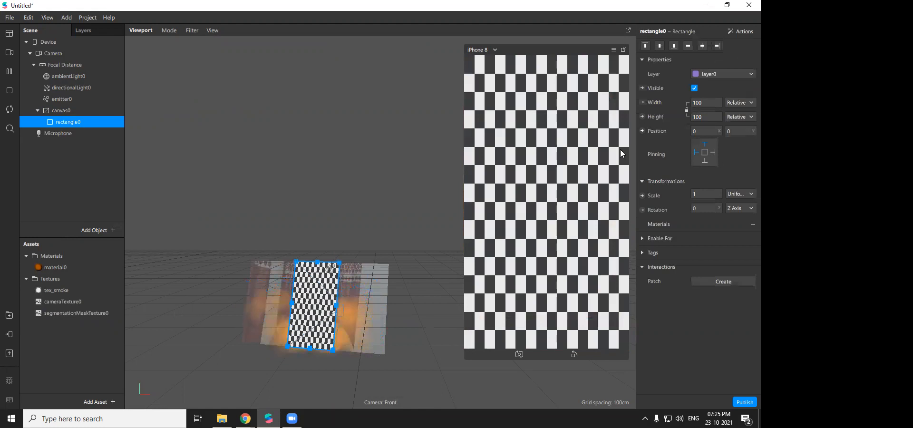
left_click(745, 225)
left_click(722, 252)
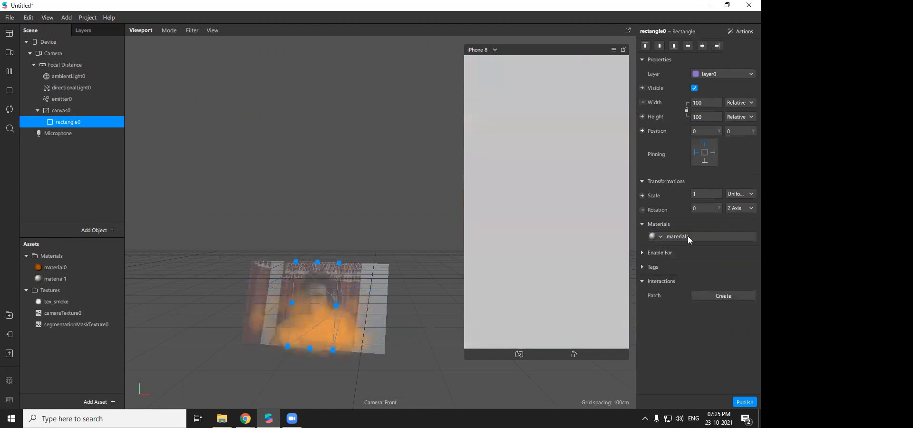
left_click(688, 237)
left_click(697, 48)
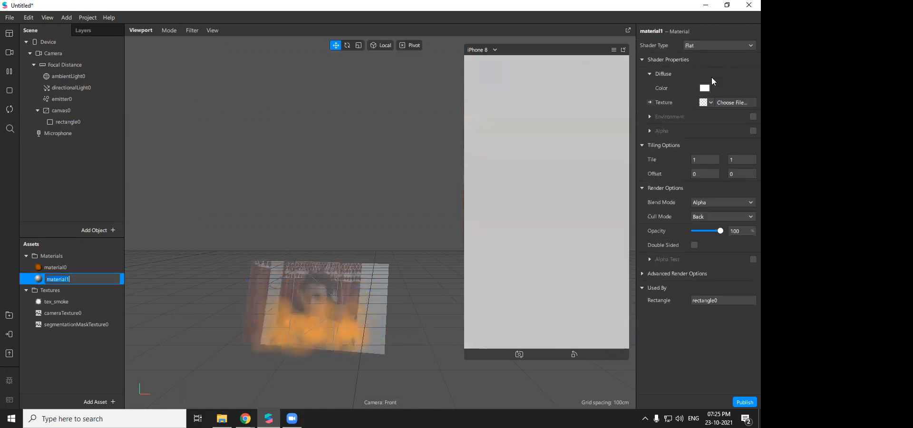
left_click(709, 102)
left_click(714, 131)
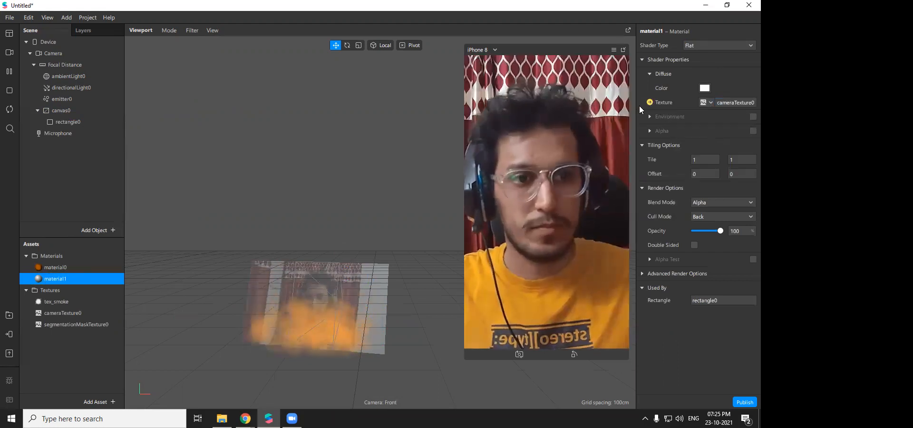
- Enable alpha on material1 with segmentationMaskTexture0 as its texture, and turn off its depth test and depth writing
left_click(752, 131)
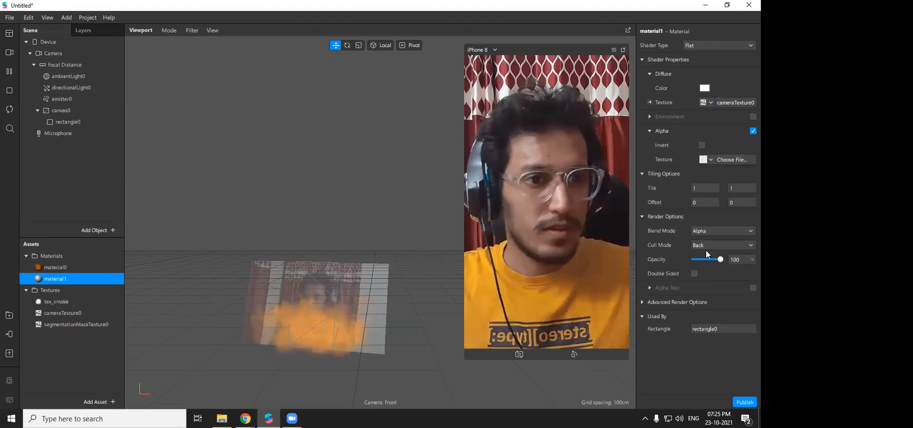
left_click(710, 160)
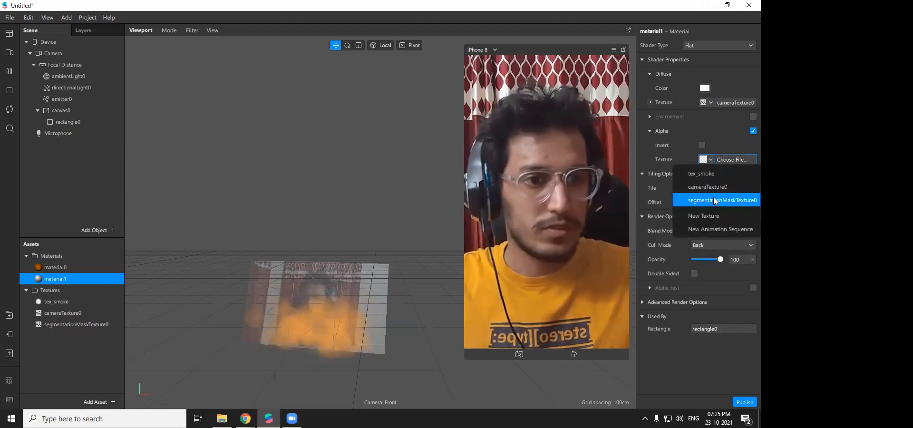
left_click(714, 197)
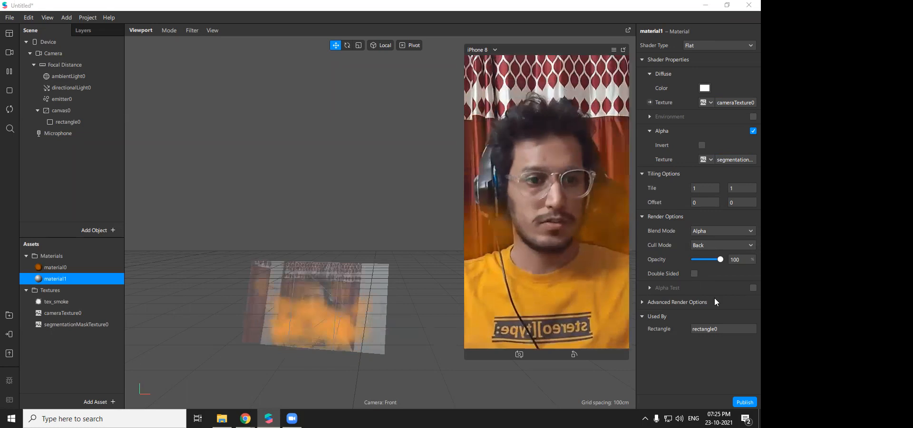
left_click(643, 302)
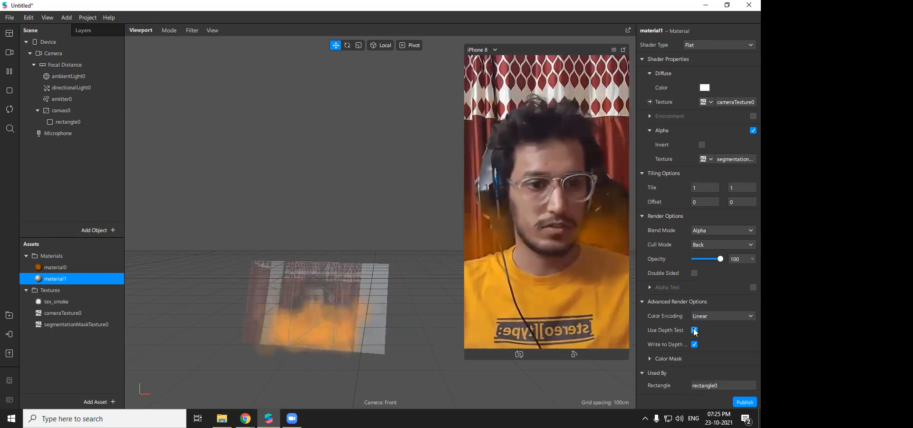
left_click(694, 345)
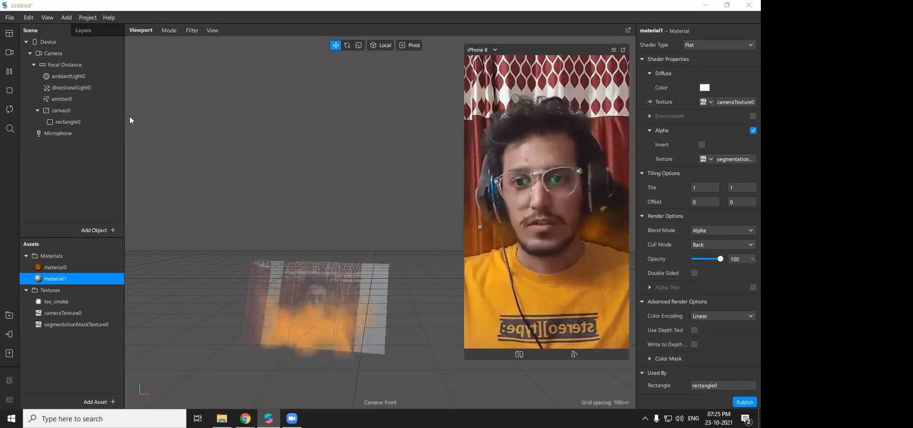
- Review rectangle0 and its material, and delete canvas0 together with the rectangle
left_click(50, 119)
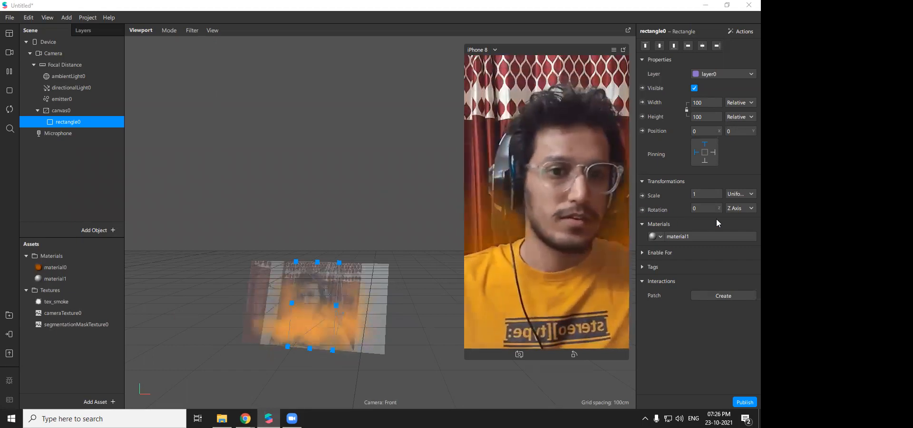
left_click(698, 236)
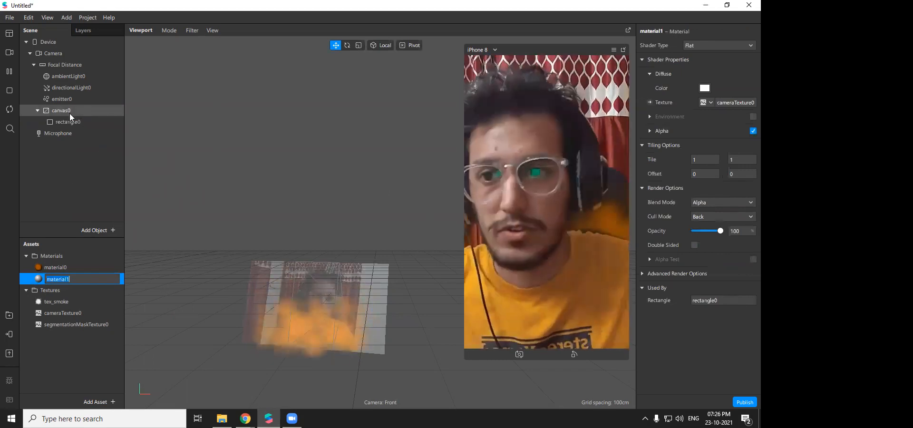
left_click(70, 114)
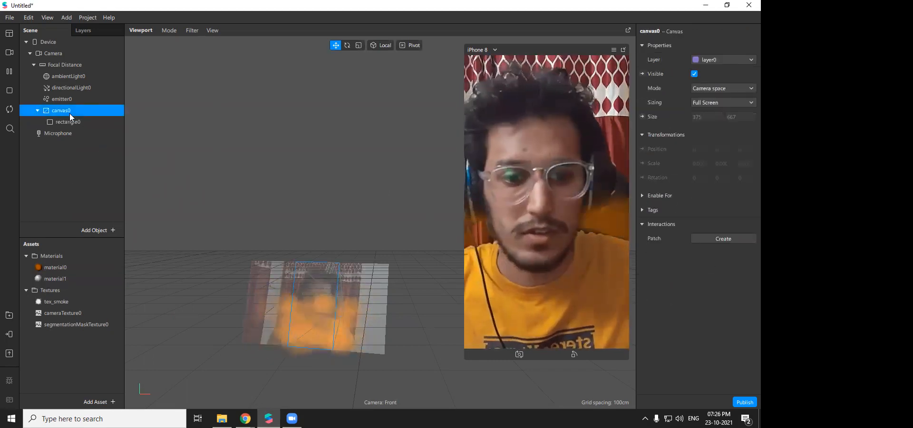
right_click(69, 113)
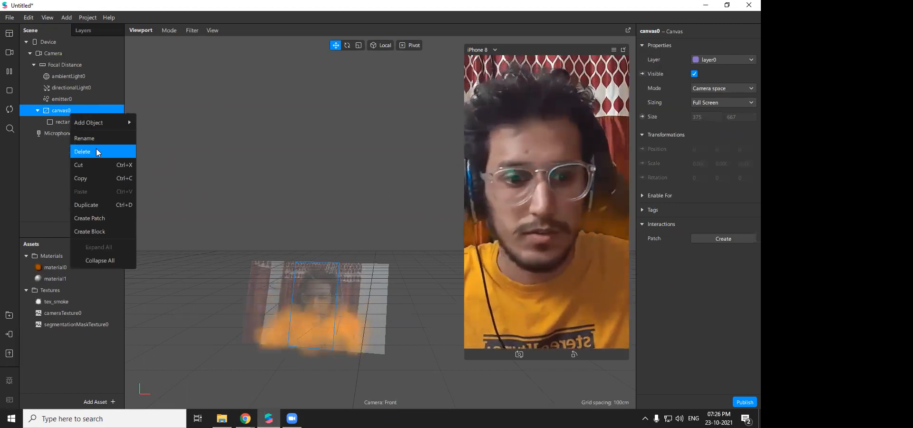
left_click(96, 151)
- Delete emitter0 from the scene and shrink the device preview window
left_click(63, 100)
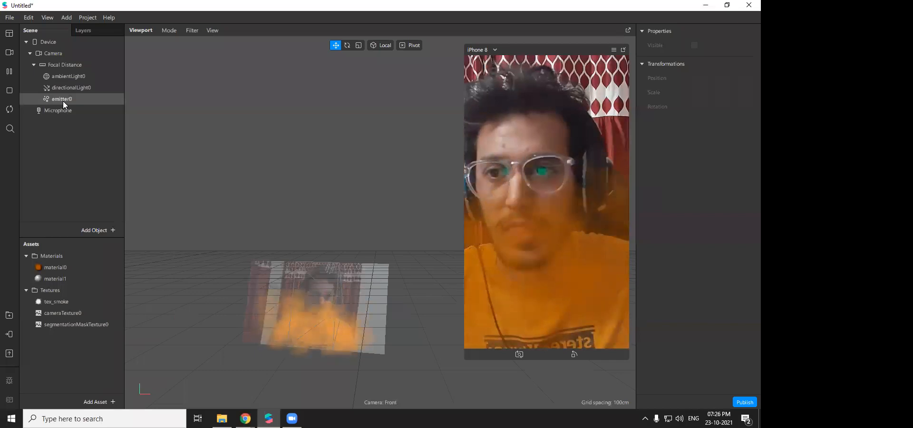
right_click(63, 101)
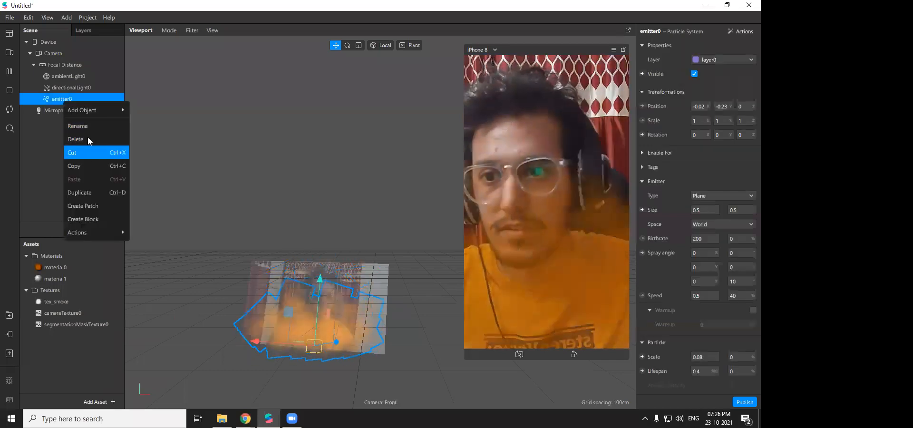
key("Return")
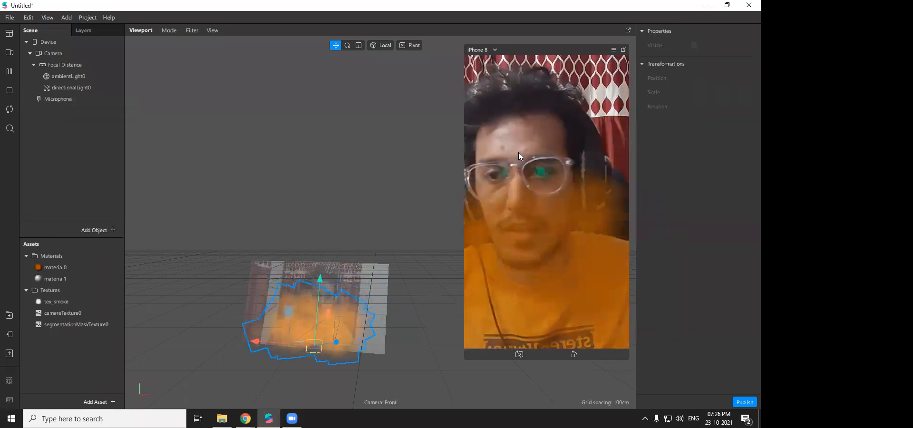
left_click_drag(468, 362, 507, 285)
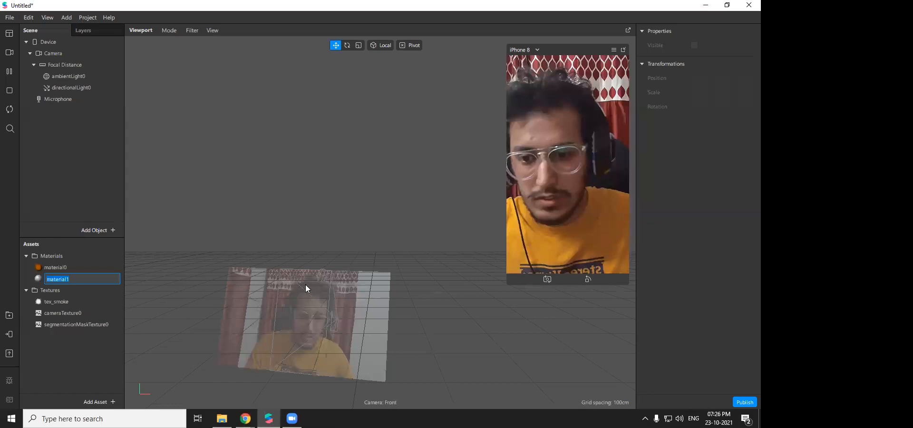
- Switch to Chrome and open online-audio-converter.com
mouse_move(246, 418)
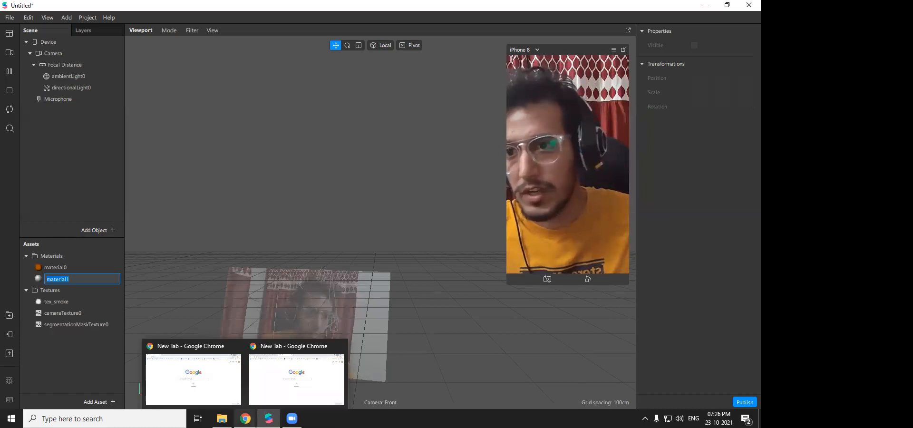
left_click(245, 418)
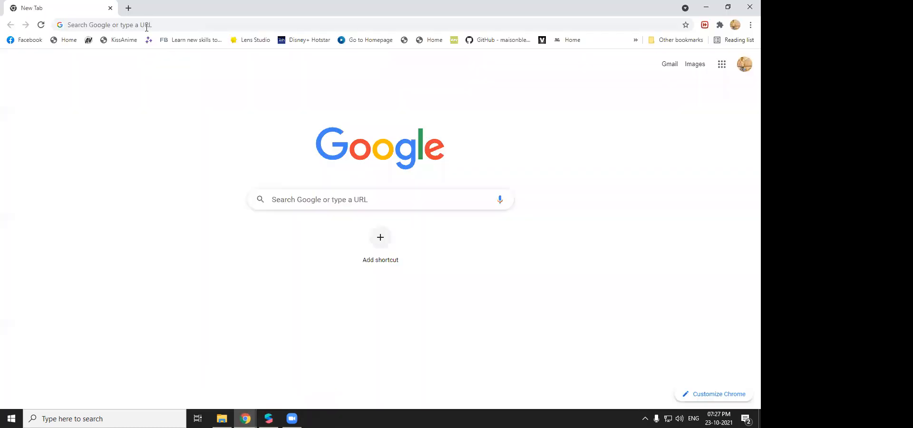
left_click(145, 27)
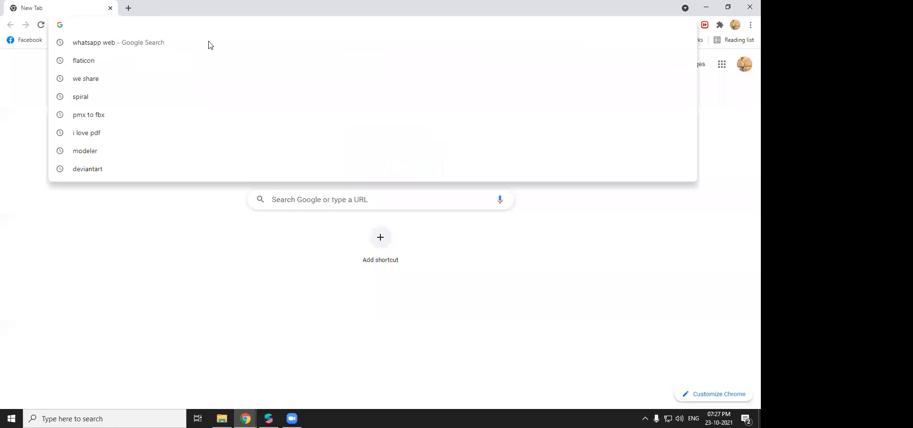
left_click(169, 229)
left_click(135, 27)
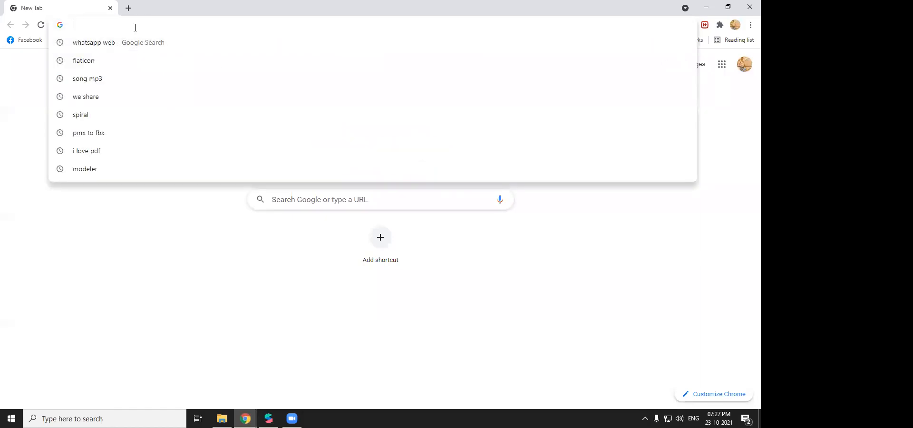
type("onli")
key("Return")
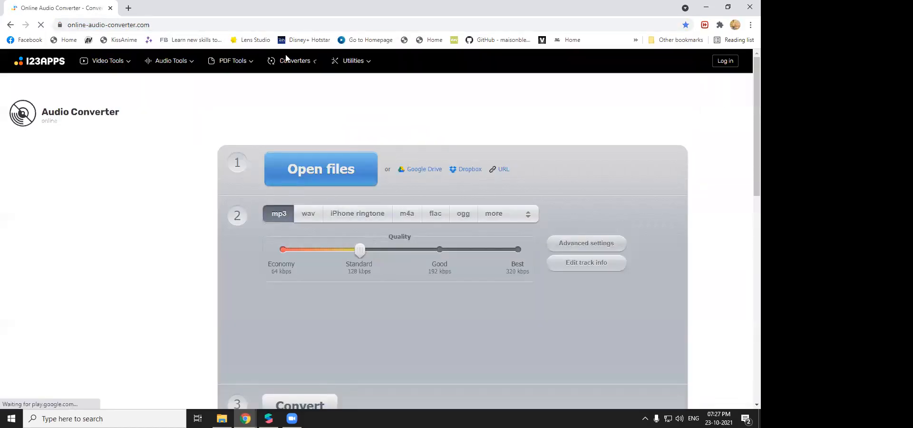
left_click(168, 27)
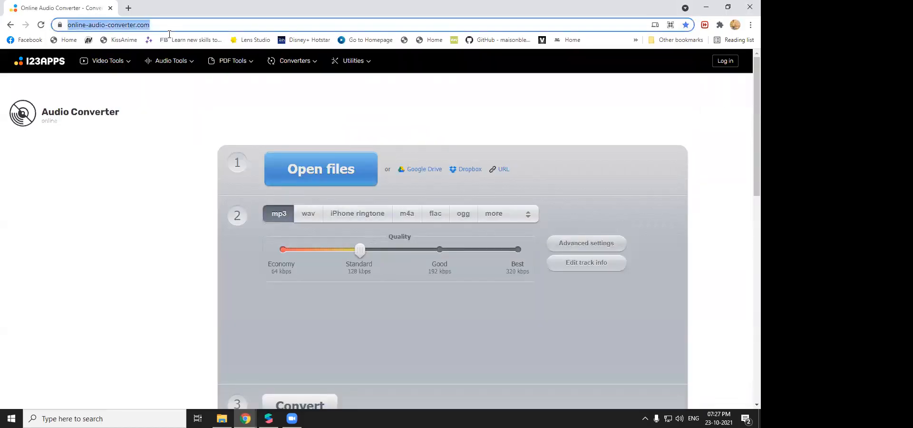
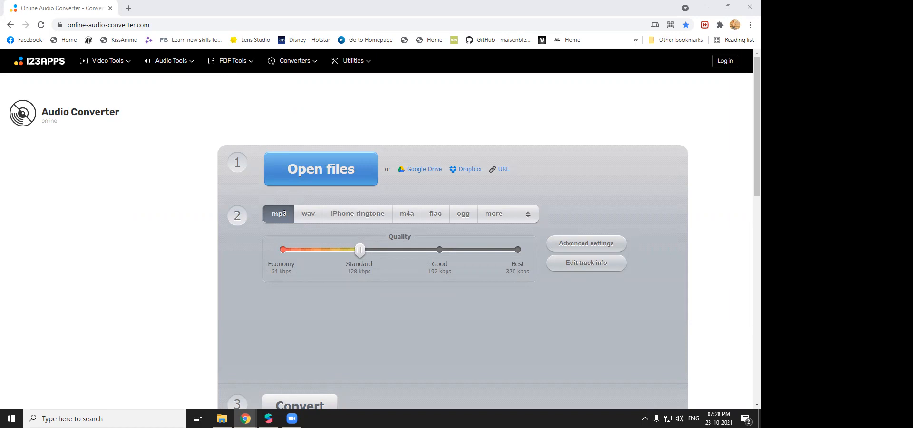
- Copy the audio converter page's web address and open a new browser tab
left_click(144, 24)
key("ctrl+c")
key("ctrl+t")
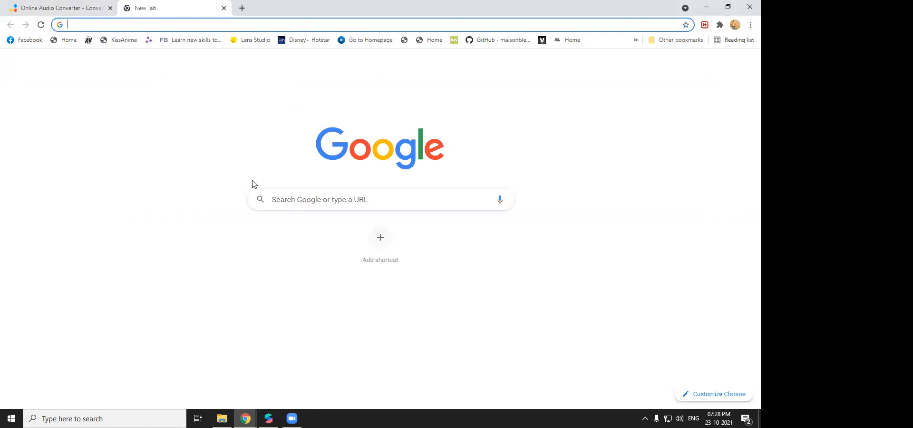
left_click(272, 199)
type("whatsapp web")
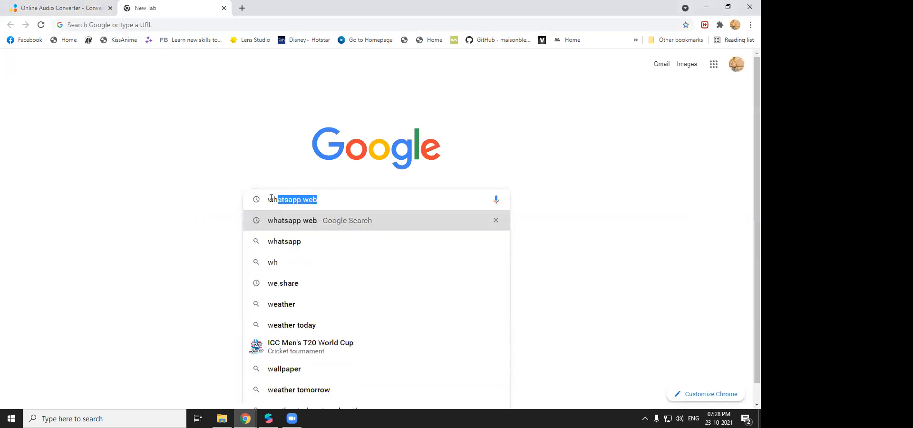
key("Down")
key("Down")
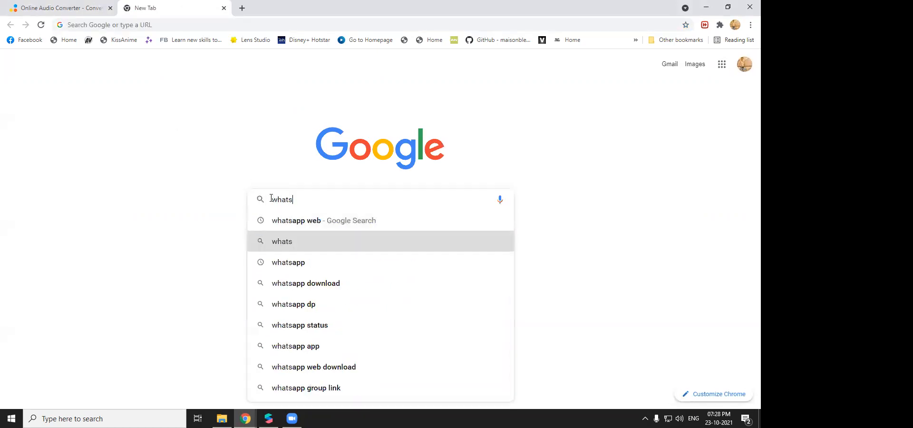
key("Return")
left_click(122, 154)
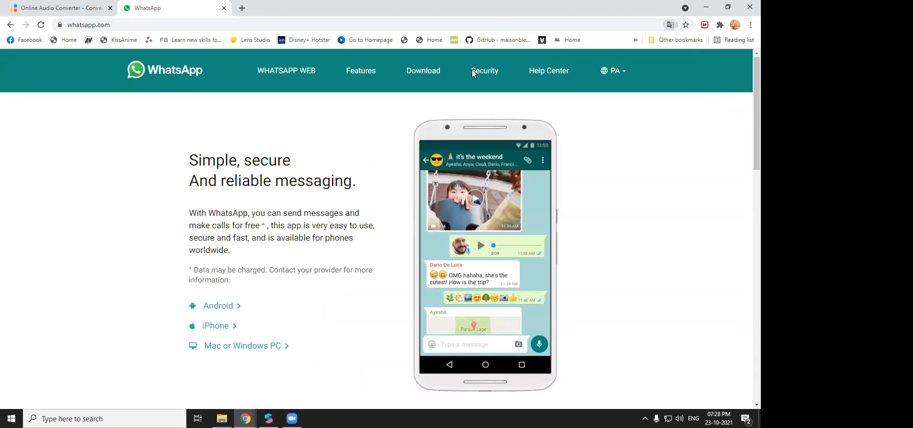
right_click(110, 168)
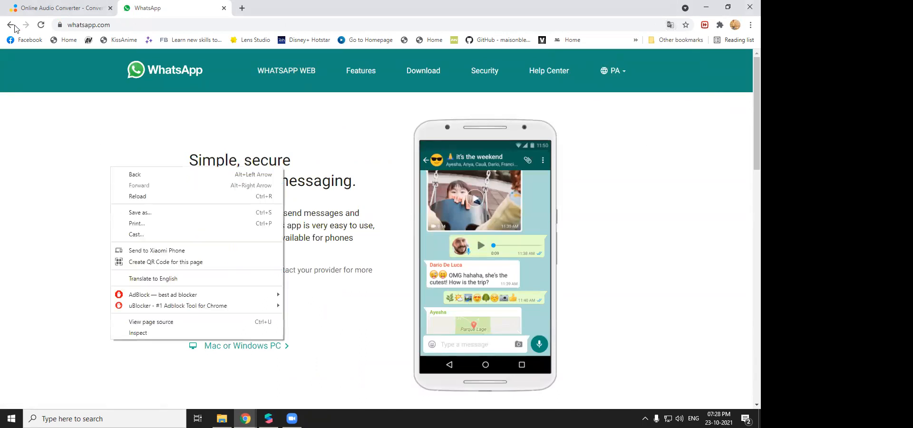
left_click(12, 26)
- Search Google for "whatsapp web" and open the WhatsApp Web result
scroll(154, 226, "down", 1)
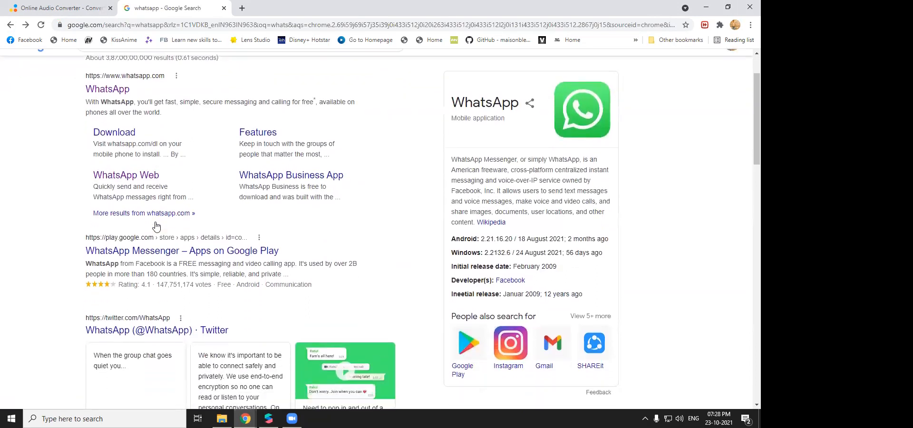
scroll(137, 93, "up", 2)
left_click(138, 72)
left_click(141, 98)
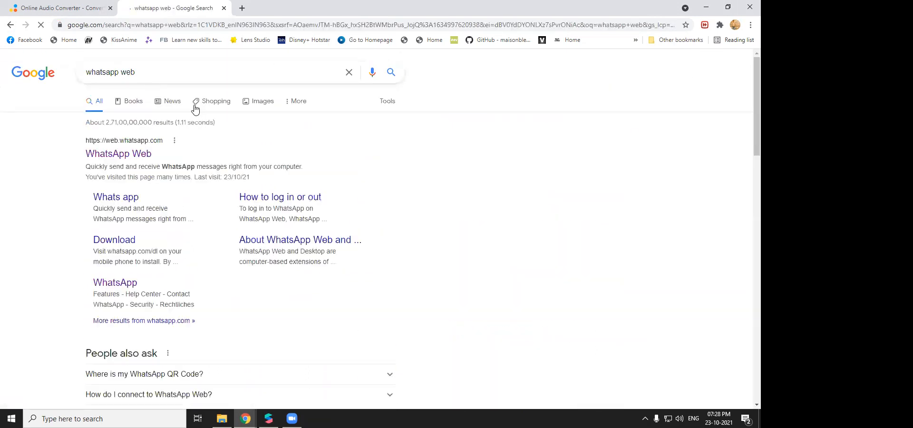
left_click(150, 154)
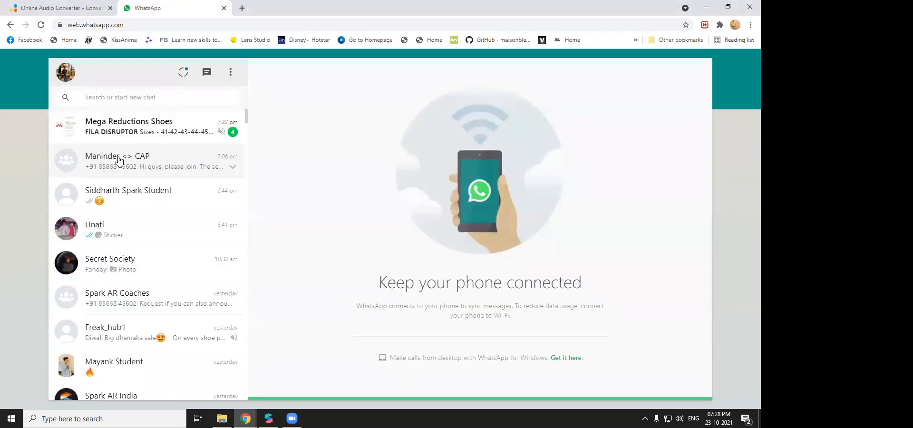
- Paste the copied converter link into the CAP group chat and send it
left_click(120, 158)
key("ctrl+v")
key("Return")
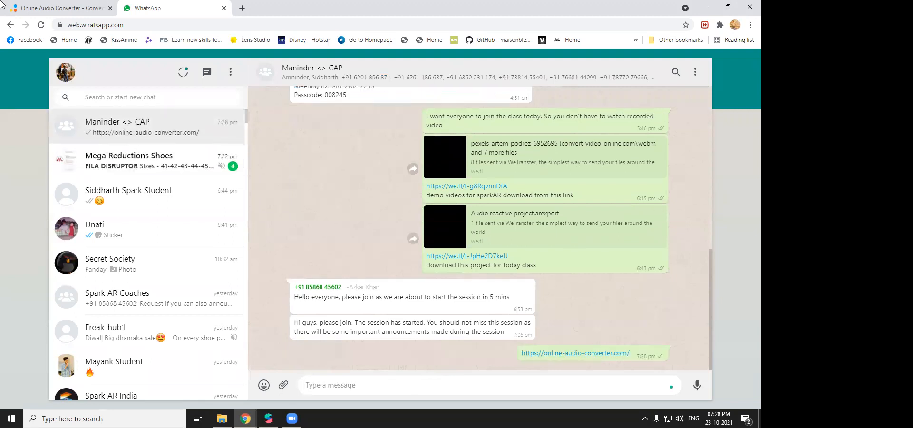
- Return to the audio converter page and load the lucid-dreams audio file from the Music folder
key("ctrl+Tab")
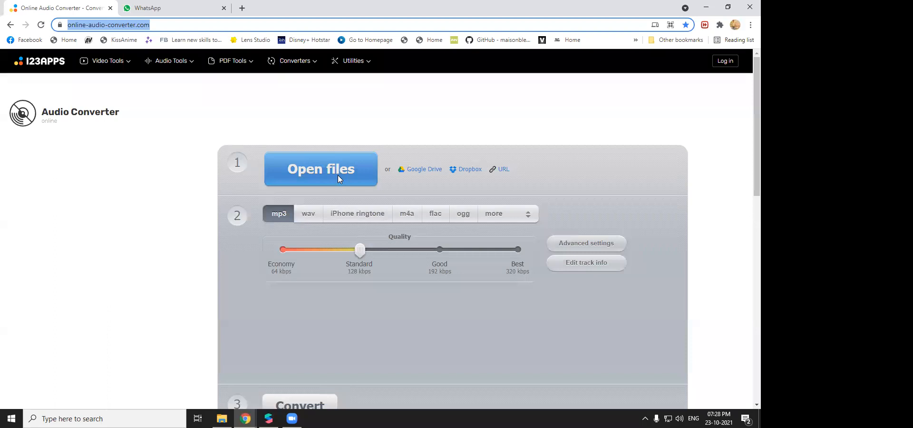
left_click(338, 175)
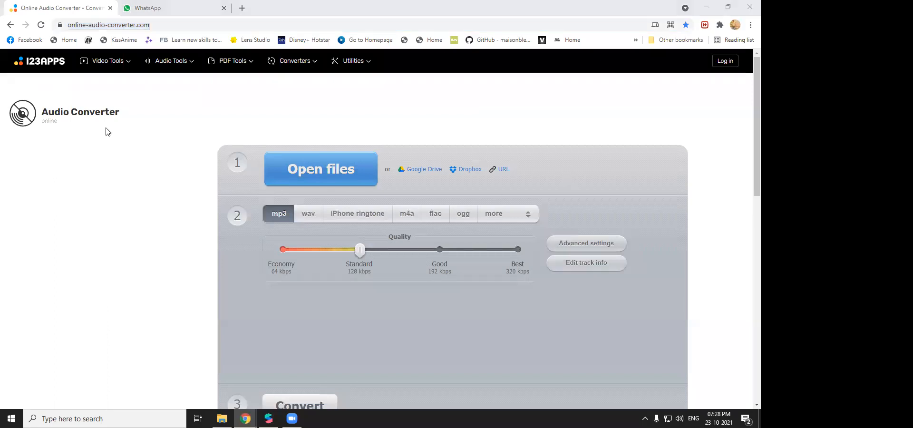
left_click(327, 179)
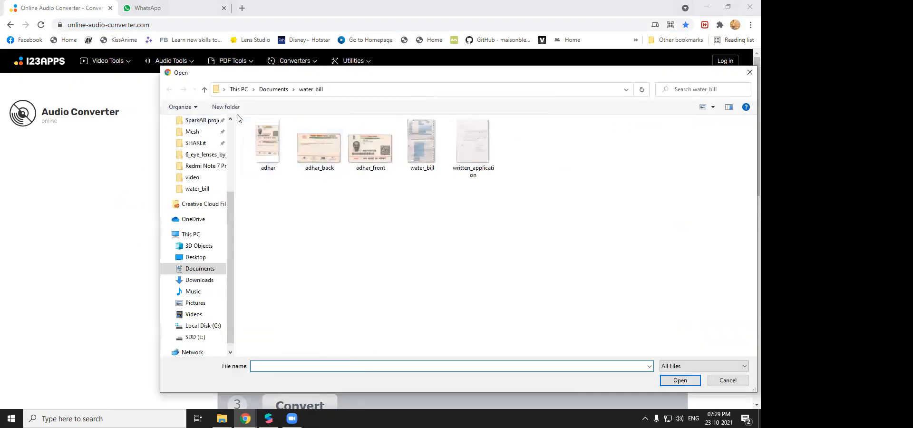
scroll(224, 176, "up", 3)
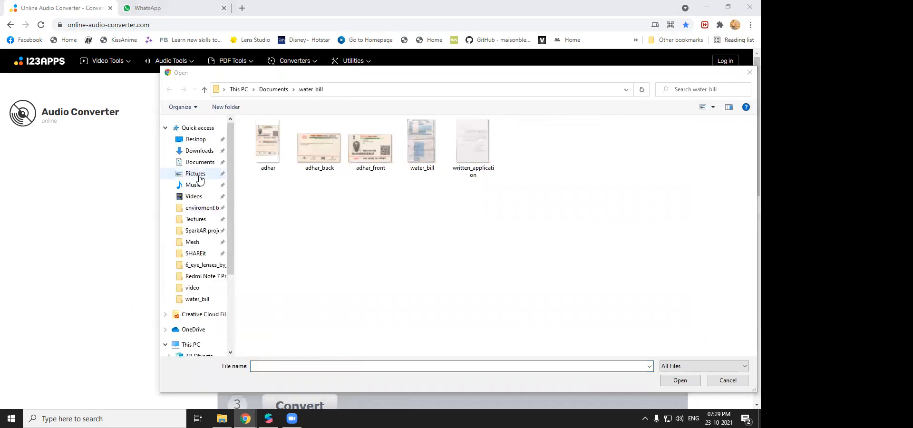
left_click(195, 185)
left_click(284, 138)
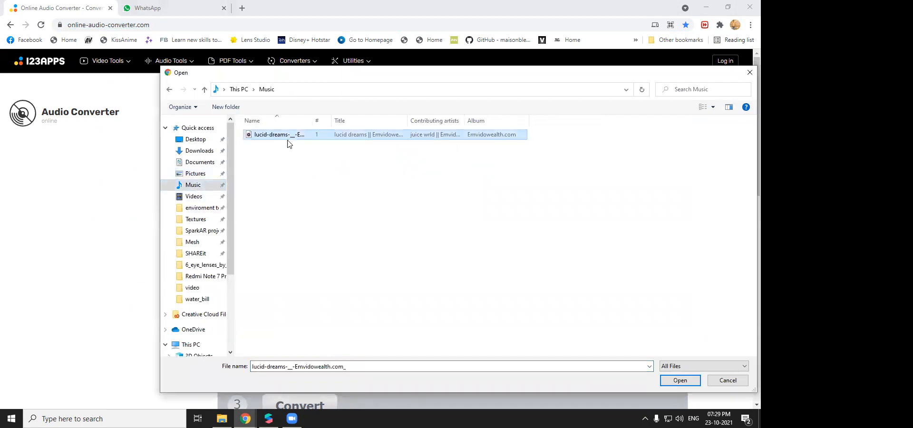
left_click(679, 382)
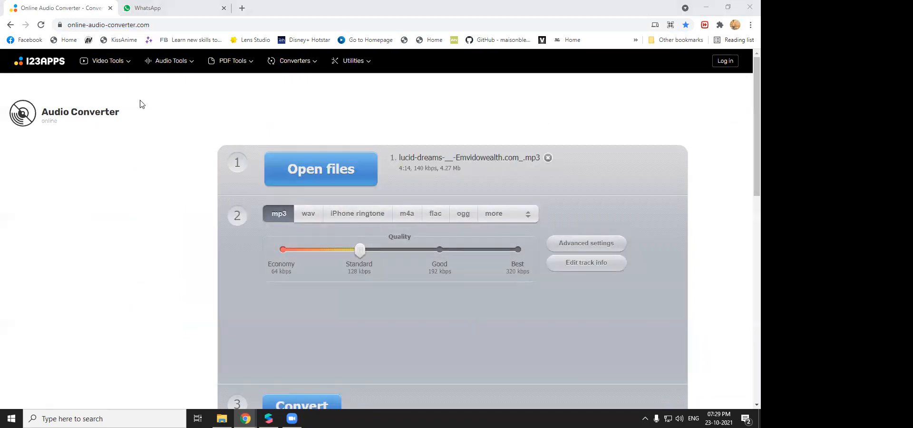
- Convert the loaded file to m4a at Standard quality, 128 kbps, with a mono channel
left_click(407, 213)
left_click(440, 249)
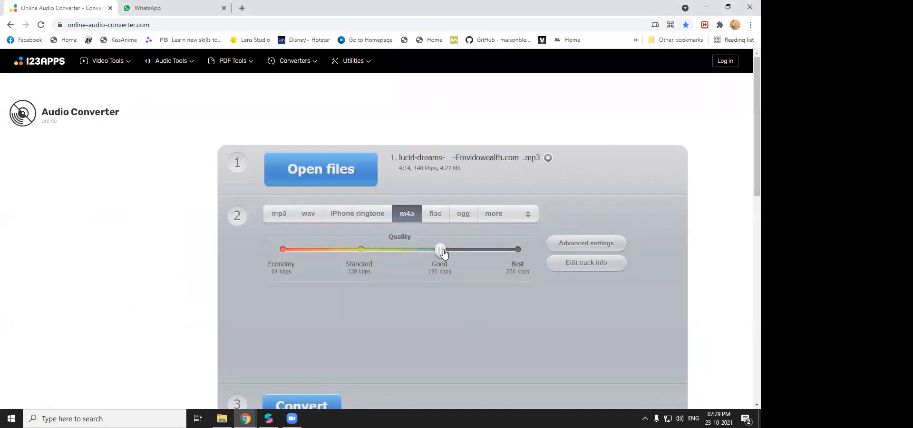
left_click(360, 250)
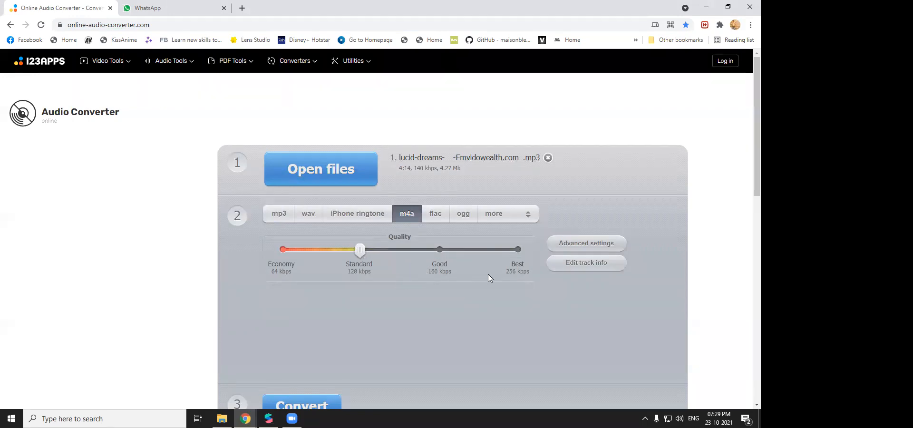
left_click(583, 245)
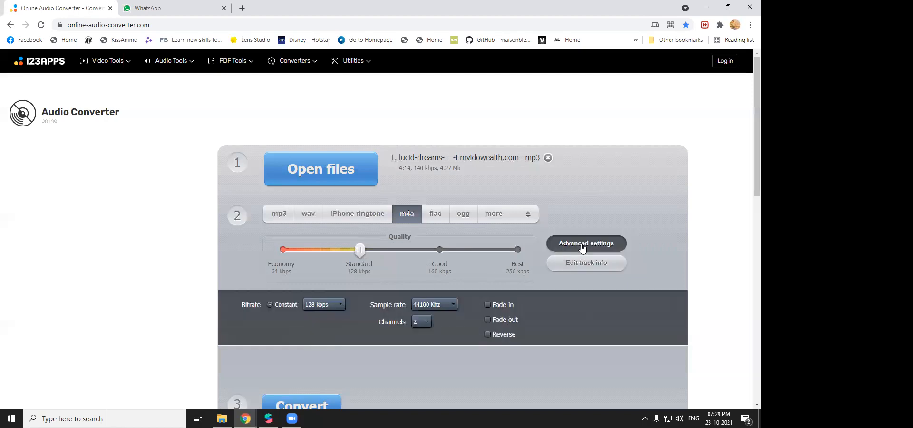
scroll(410, 278, "down", 2)
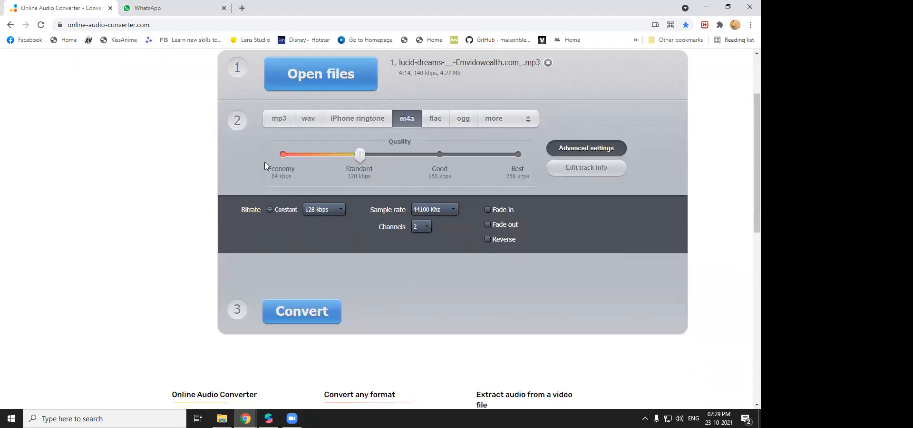
left_click(421, 226)
left_click(325, 312)
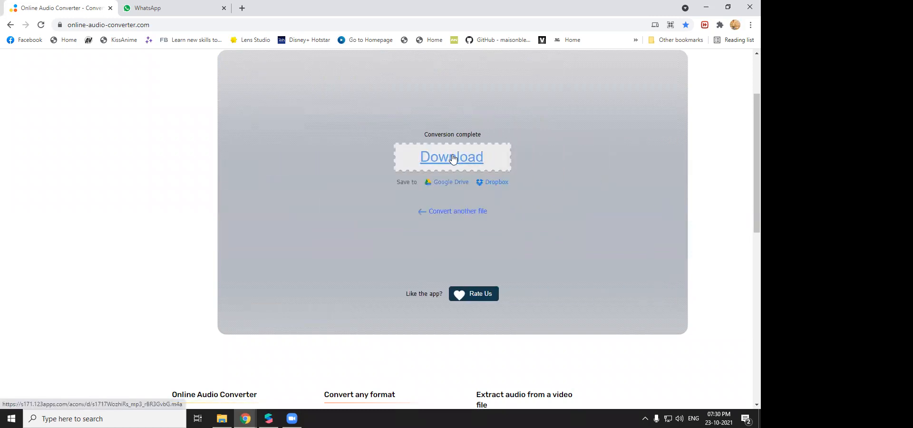
- Download the converted m4a file and show it in its folder
left_click(452, 158)
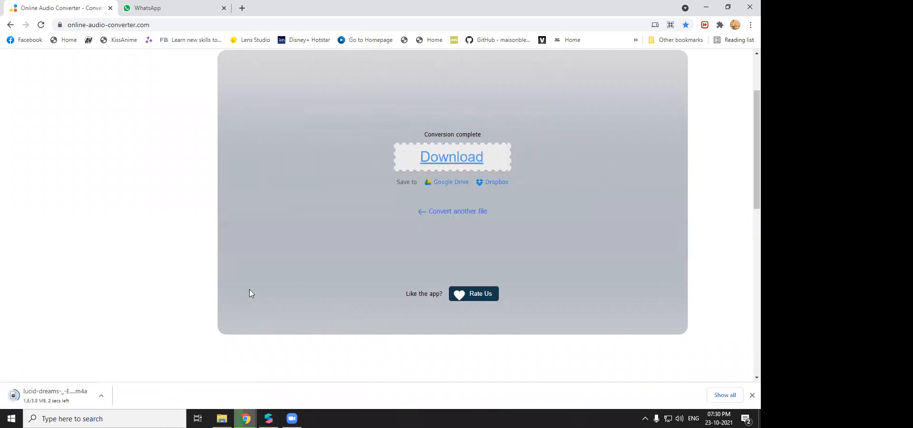
right_click(49, 396)
left_click(106, 371)
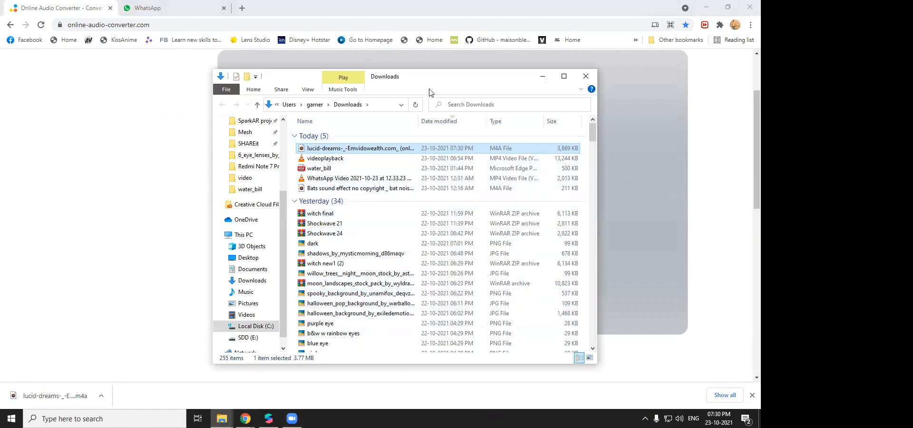
- Import the converted lucid-dreams m4a file from Downloads into the Spark AR project's assets and select the audio asset
left_click_drag(457, 81, 526, 81)
left_click_drag(398, 149, 89, 371)
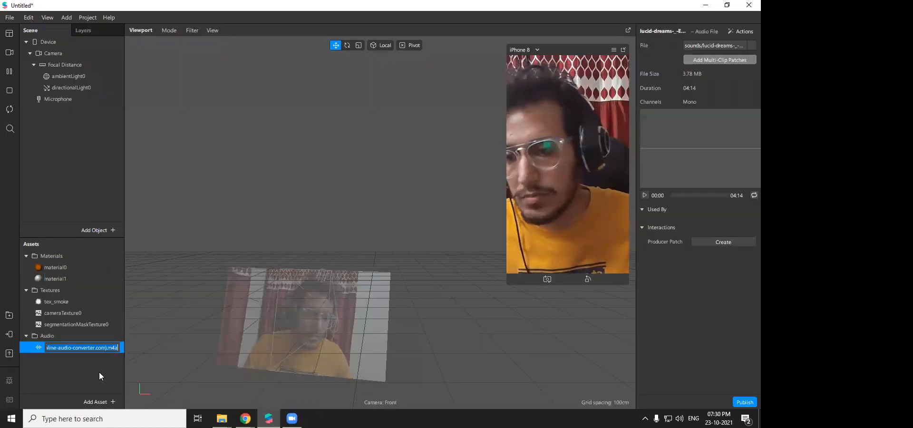
left_click(171, 361)
left_click(78, 350)
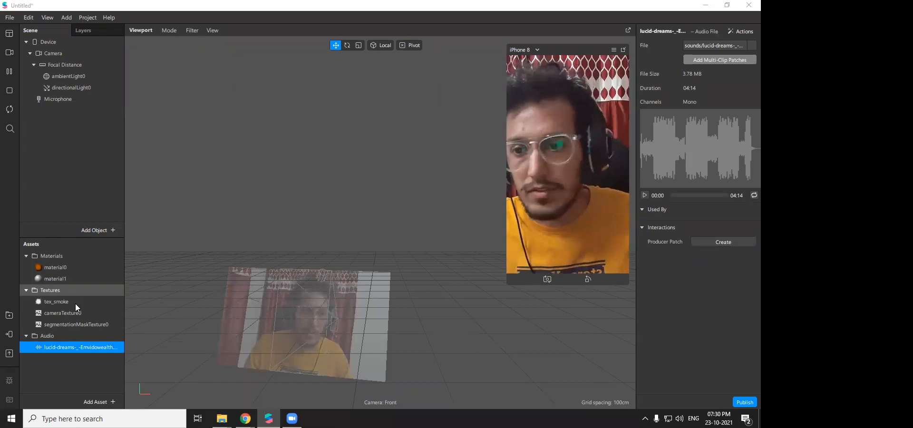
- Delete the materials material0 and material1 from the project's assets
left_click(61, 267)
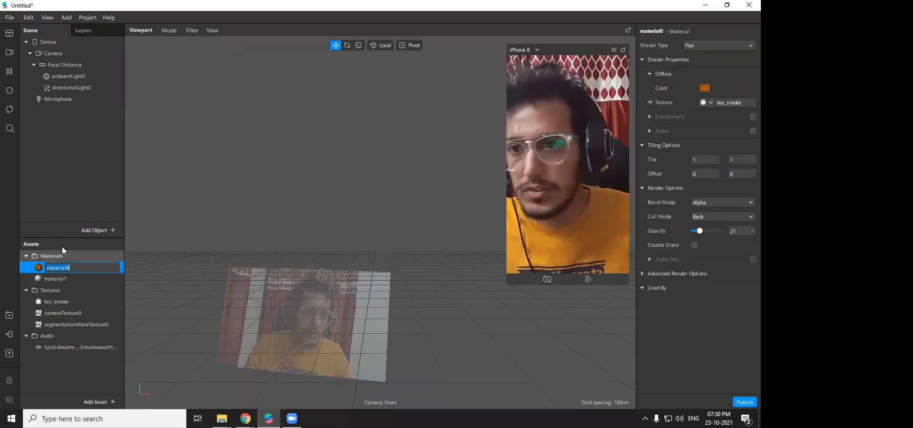
left_click(64, 278)
left_click(59, 279)
left_click(35, 265)
left_click(41, 268)
right_click(41, 268)
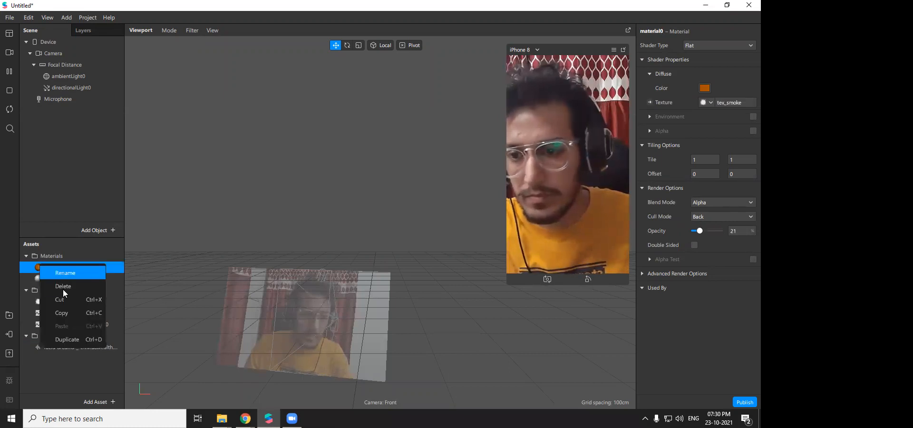
left_click(68, 291)
right_click(44, 268)
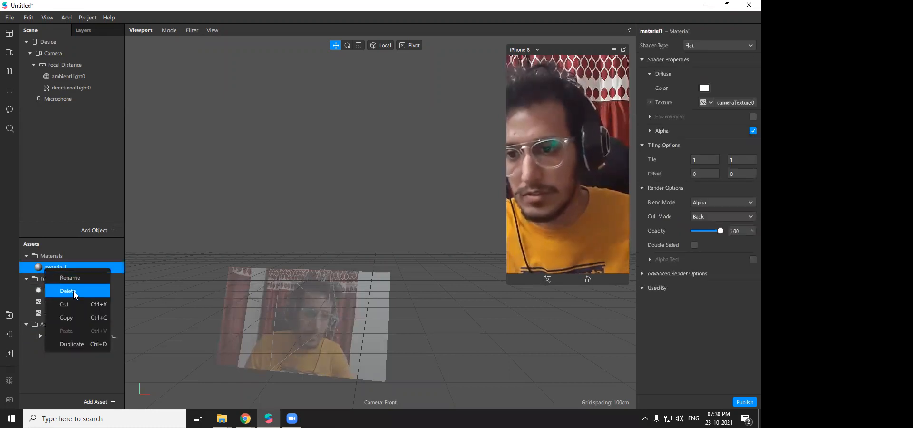
left_click(68, 290)
- Delete the tex_smoke texture including its project folder file, plus cameraTexture0 and segmentationMaskTexture0
right_click(52, 269)
left_click(68, 267)
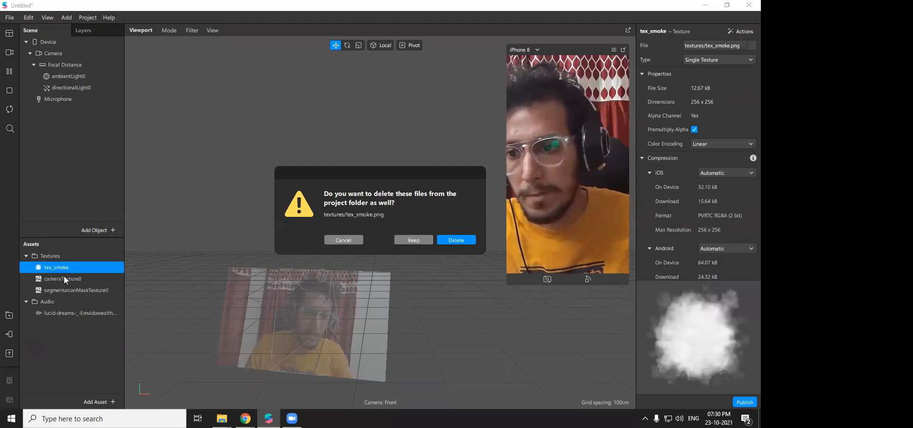
left_click(460, 240)
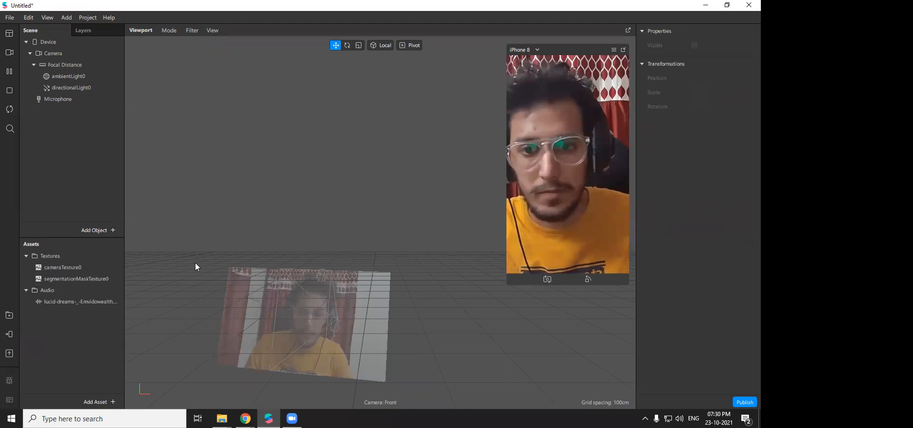
right_click(59, 266)
left_click(86, 288)
right_click(47, 264)
left_click(89, 283)
left_click(71, 98)
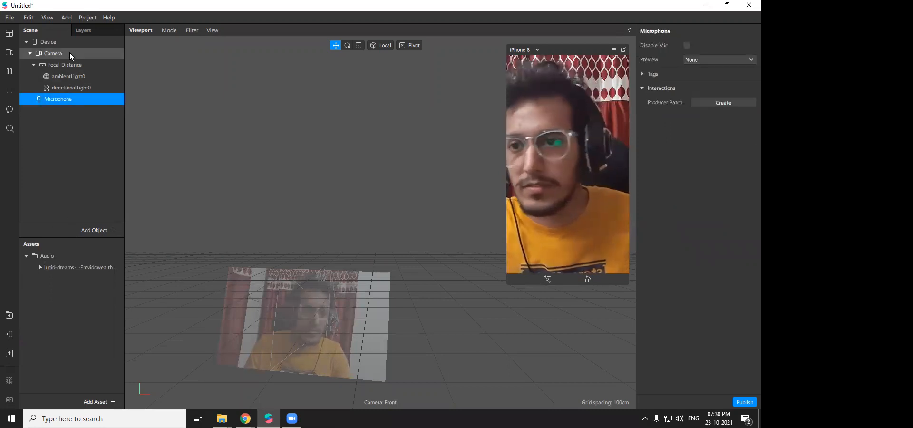
left_click(69, 54)
left_click(67, 67)
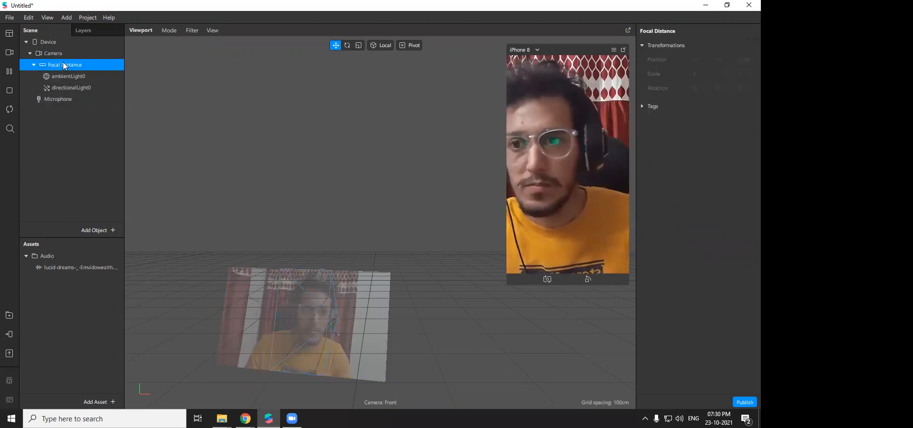
right_click(63, 62)
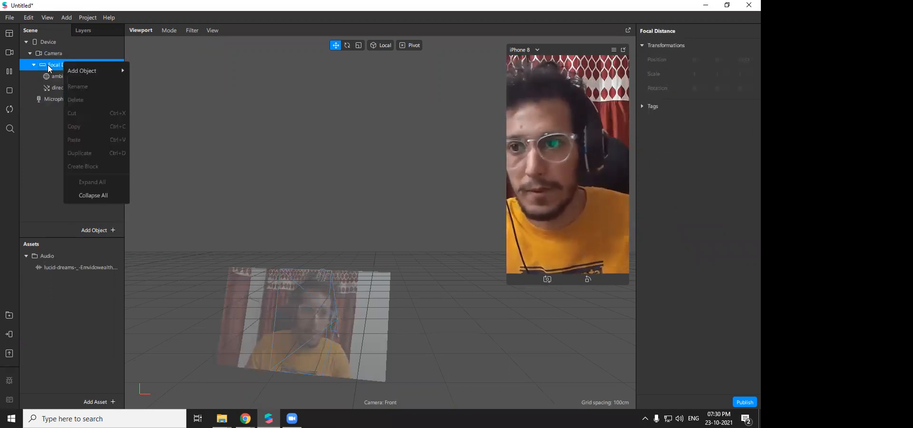
- In the project properties, disable the Facebook platform and keep only Instagram (sharing) with the Camera option
left_click(88, 18)
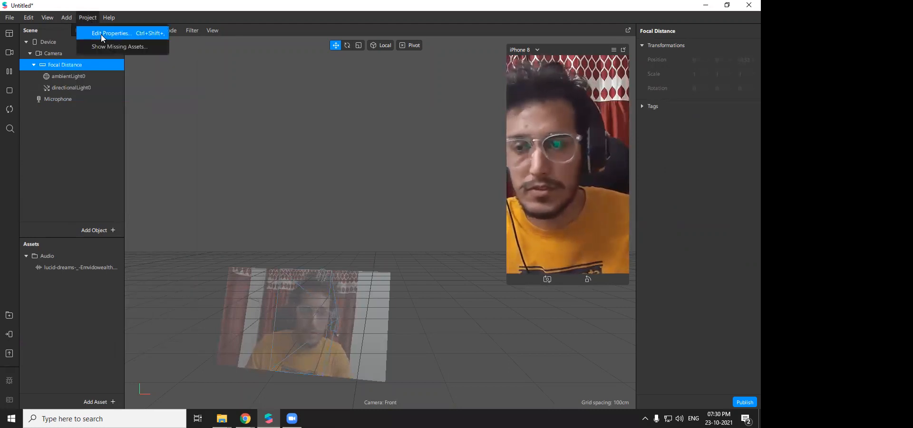
left_click(101, 34)
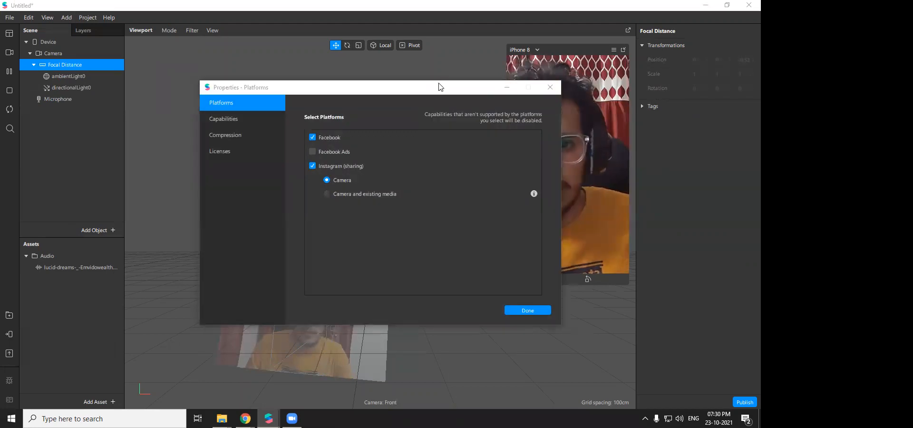
left_click_drag(439, 84, 502, 75)
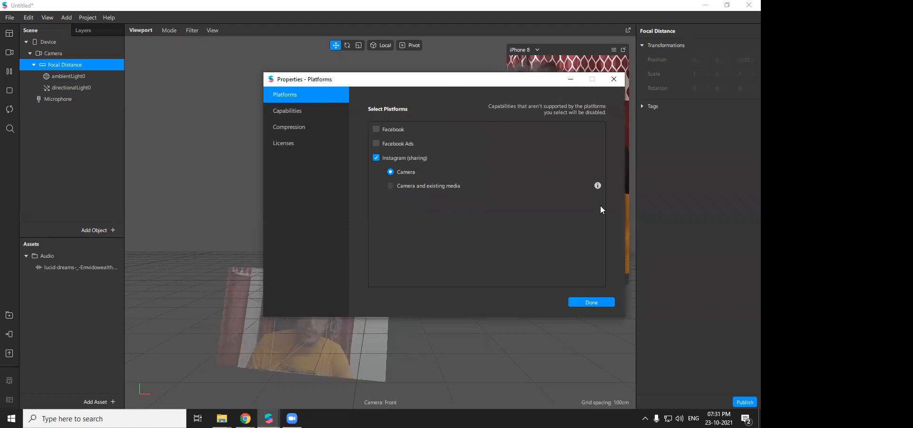
left_click(591, 303)
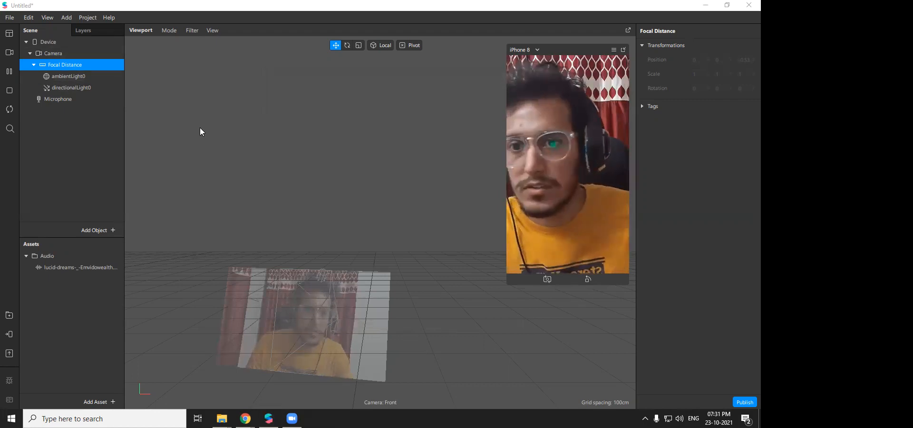
- Show the Patch Editor and add multi-clip patches for the lucid-dreams audio asset
left_click(48, 18)
left_click(62, 32)
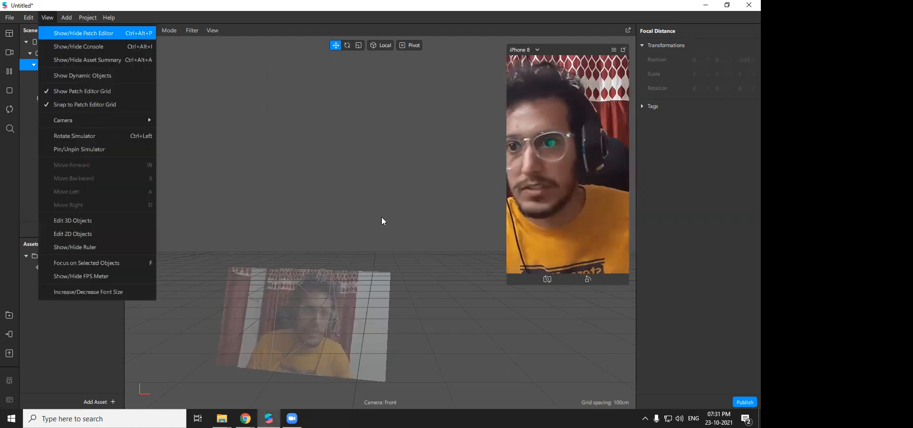
left_click_drag(367, 193, 369, 235)
left_click(57, 268)
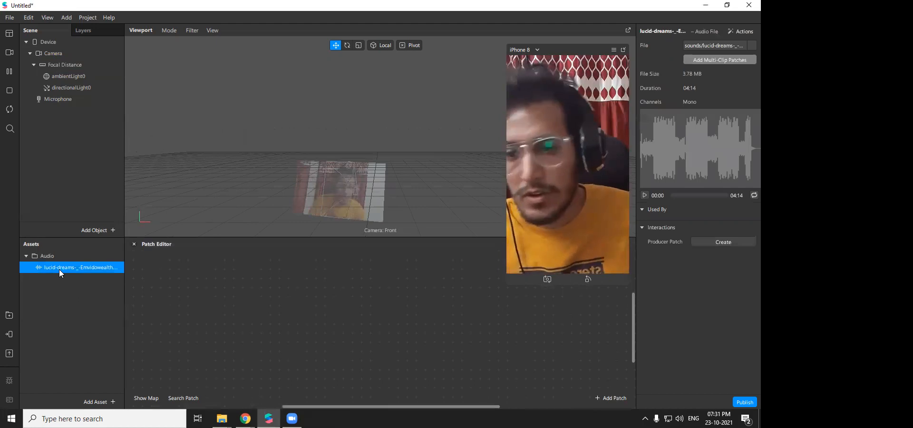
left_click(723, 63)
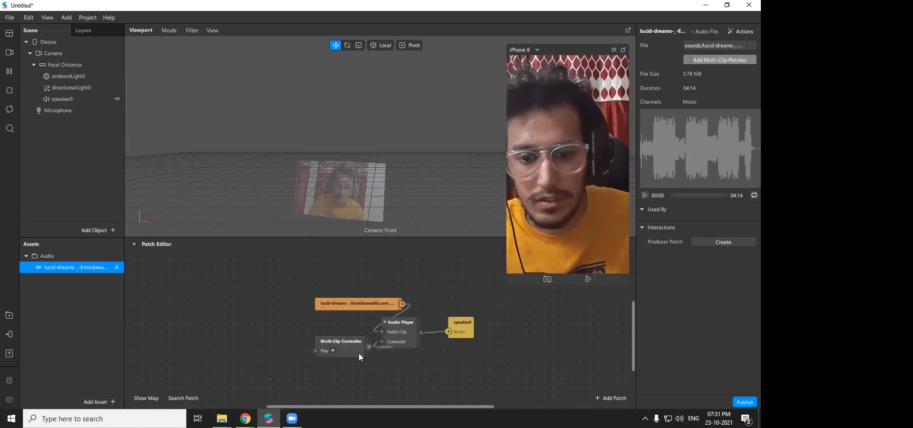
- Spread out the audio clip, Multi-Clip Controller, Audio Player and speaker0 patches, leaving a gap before the speaker
left_click_drag(345, 358, 237, 363)
left_click_drag(347, 308, 209, 316)
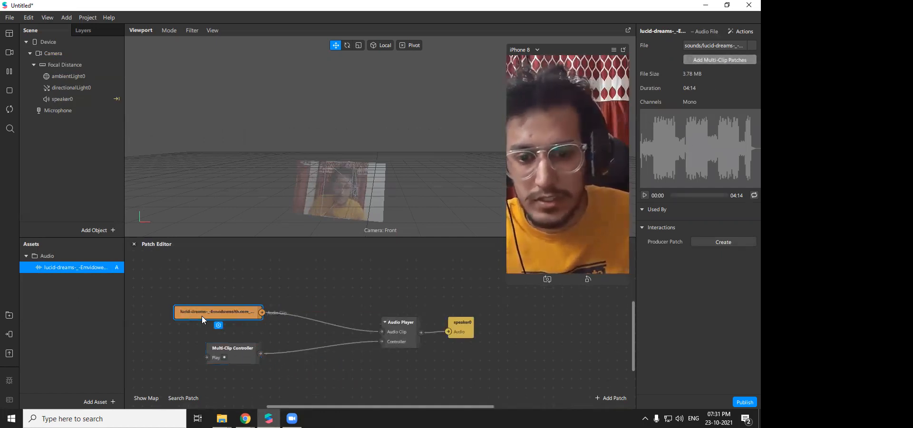
left_click_drag(401, 332, 331, 321)
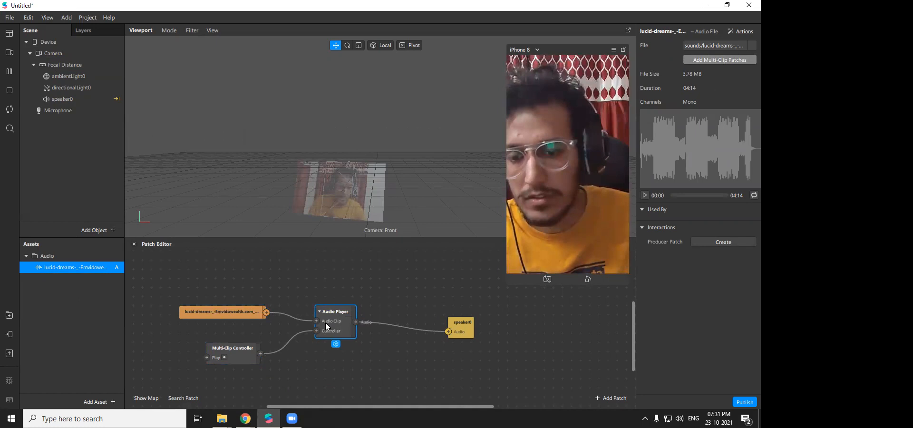
left_click(467, 330)
left_click_drag(467, 330, 472, 331)
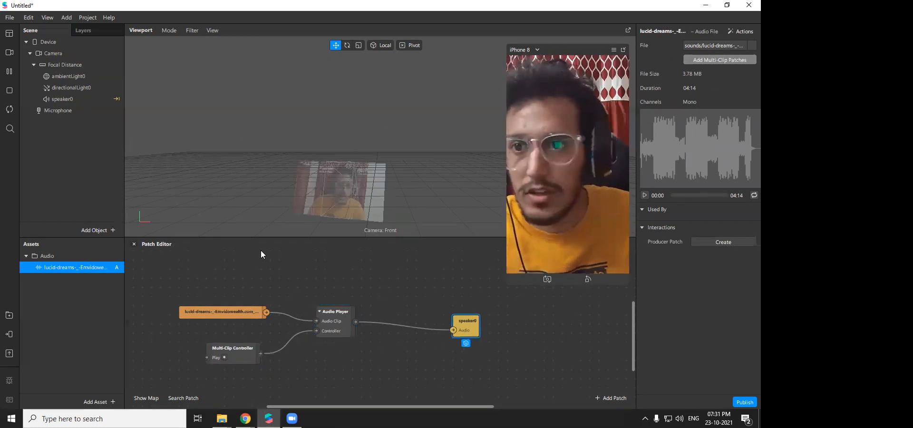
left_click_drag(327, 315, 307, 317)
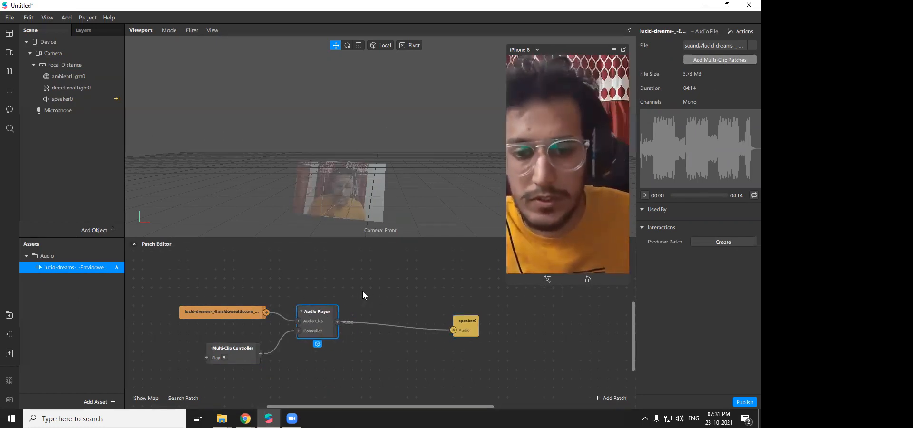
- Search the patches for audio and add an Audio Analyzer patch between the Audio Player and speaker0
right_click(363, 293)
type("aud")
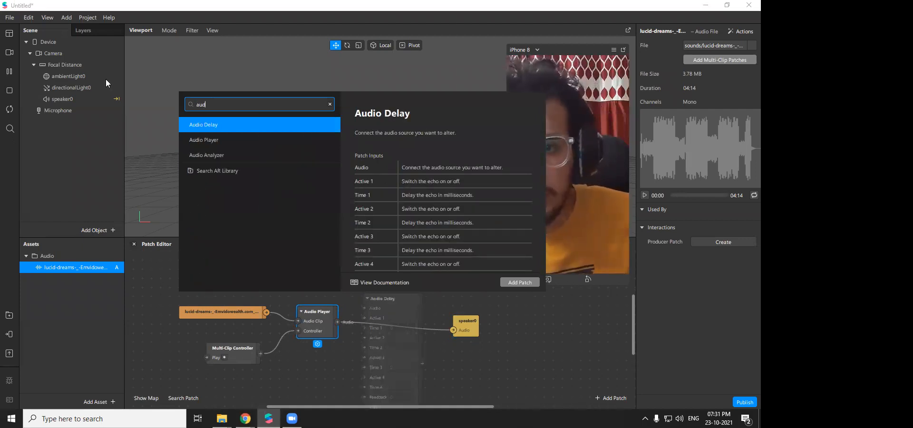
right_click(385, 295)
type("sud")
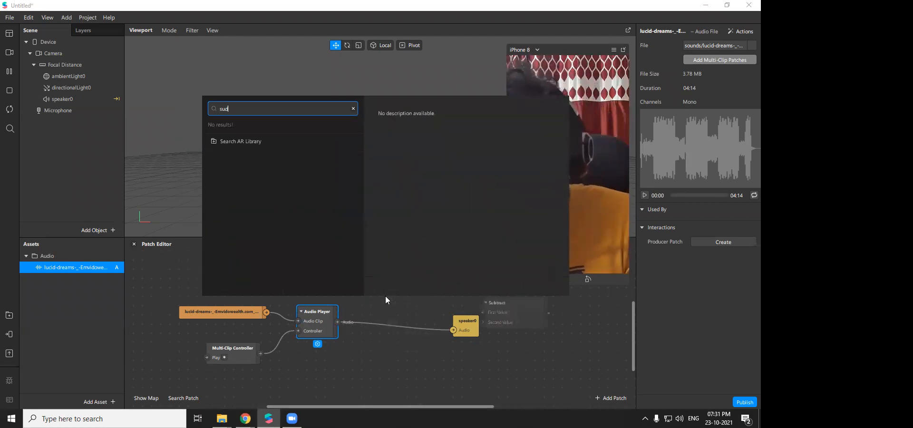
key("BackSpace")
key("BackSpace")
key("BackSpace")
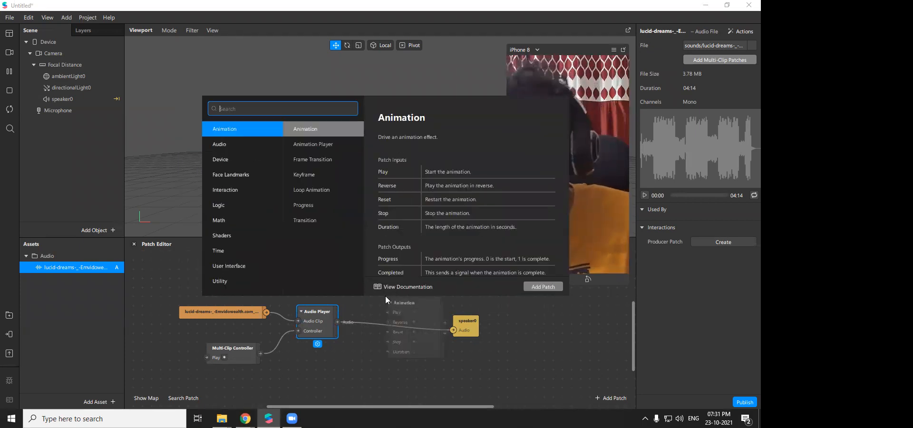
type("au")
key("Down")
key("Down")
key("Return")
- Route the Audio Player's output through the Audio Analyzer into speaker0's Audio input, repositioning the patches to fit
left_click_drag(473, 328, 491, 337)
left_click_drag(393, 333, 388, 312)
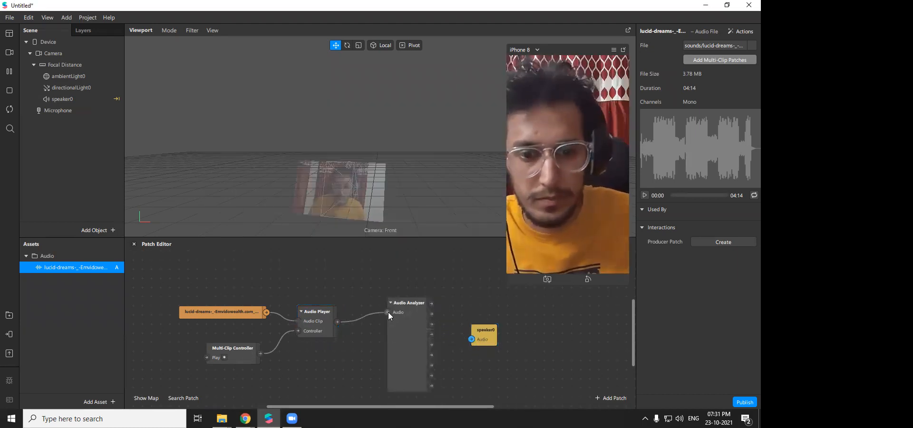
left_click_drag(494, 335, 486, 308)
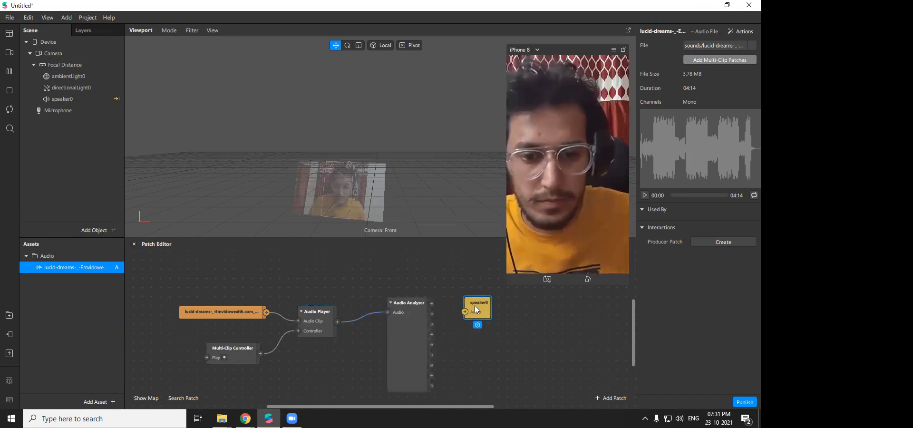
left_click(423, 310)
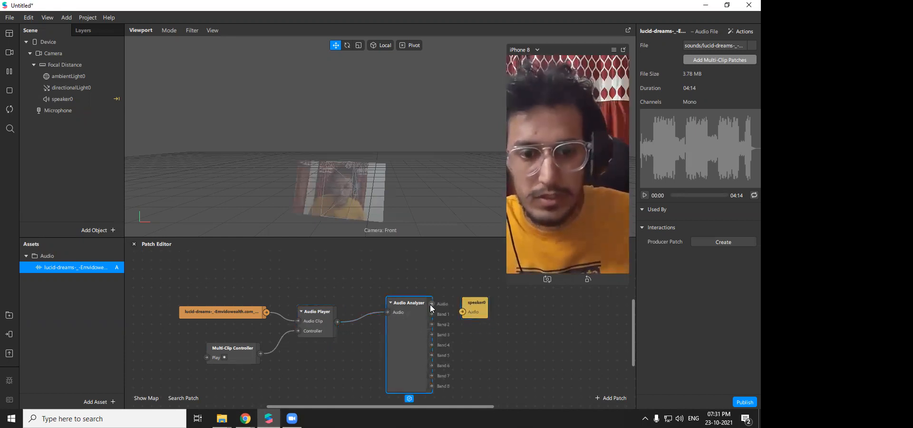
left_click_drag(432, 303, 480, 303)
left_click_drag(406, 343, 398, 340)
left_click_drag(489, 407, 520, 406)
scroll(411, 343, "down", 2)
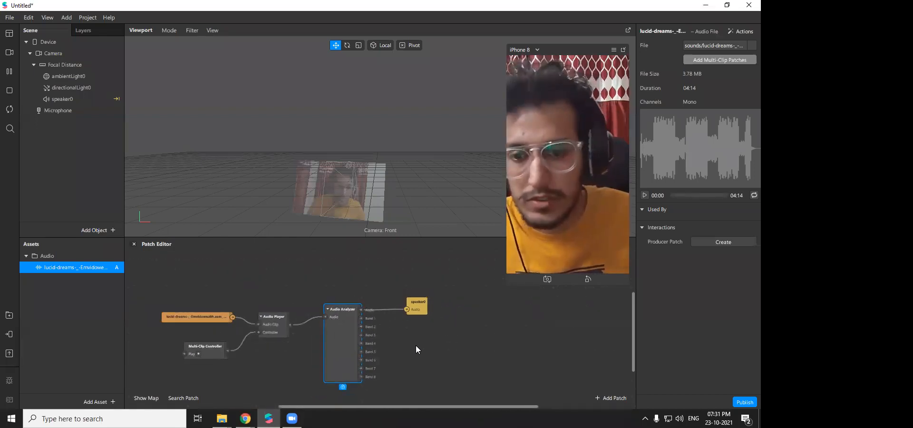
scroll(416, 346, "up", 1)
scroll(411, 352, "down", 1)
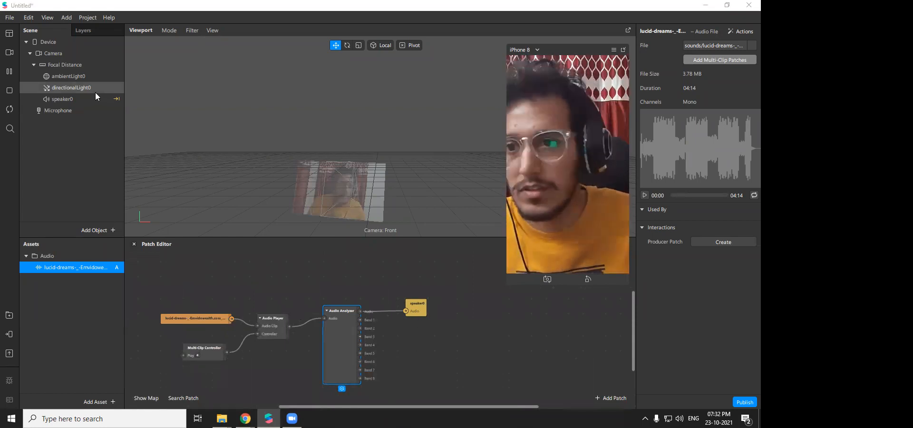
- Import the Sphere Primitive from the AR Library's 3D Shapes and place it in the scene under Focal Distance
left_click(10, 316)
left_click_drag(349, 34, 390, 33)
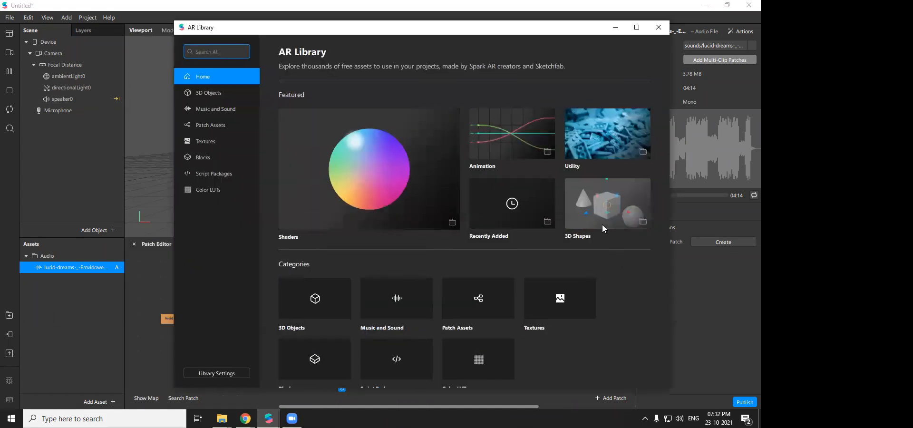
left_click(602, 225)
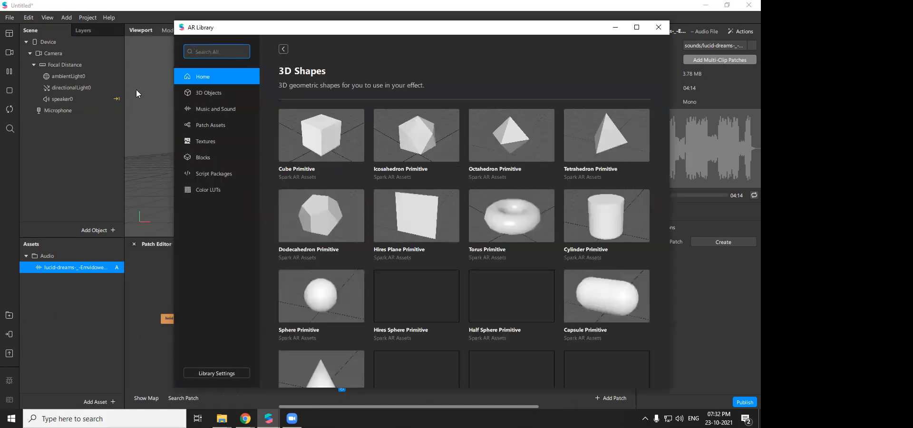
left_click(322, 296)
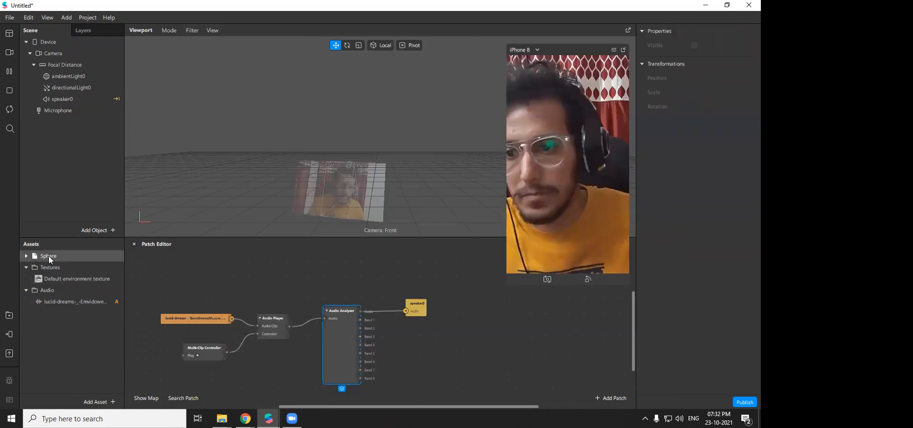
left_click_drag(49, 256, 77, 62)
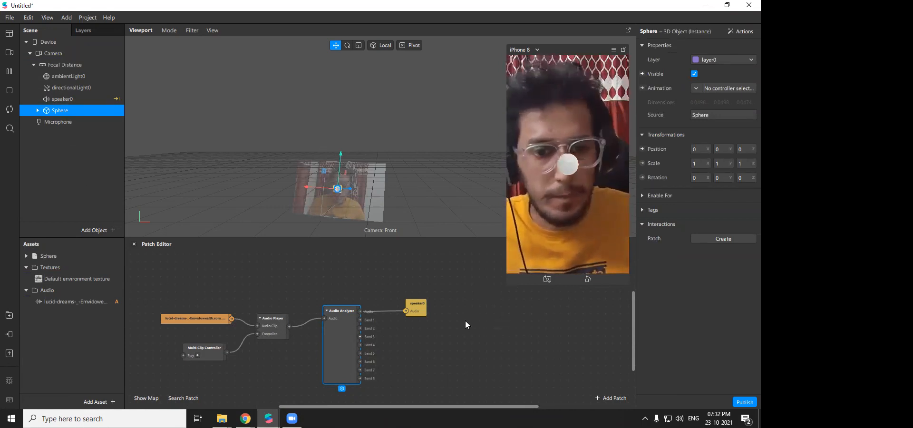
- Move the speaker0 patch up and create a Scale patch for the Sphere, placed beside the Audio Analyzer's band outputs
left_click_drag(412, 312, 419, 297)
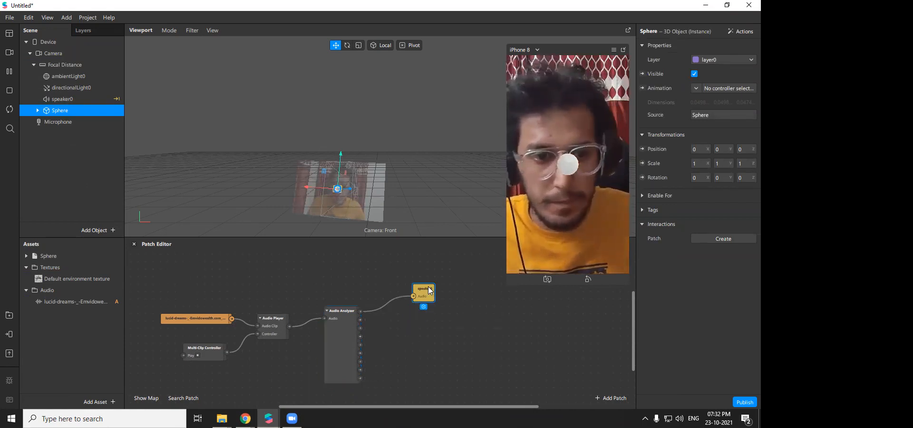
left_click(642, 163)
left_click_drag(388, 338, 462, 333)
- Look up the Audio Analyzer patch's description and read the frequency ranges of its Band 1 to Band 8 outputs
left_click(341, 348)
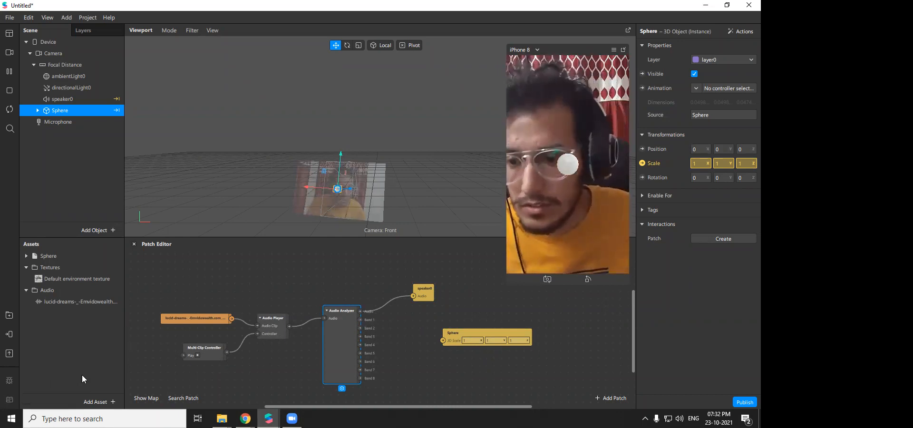
double_click(398, 342)
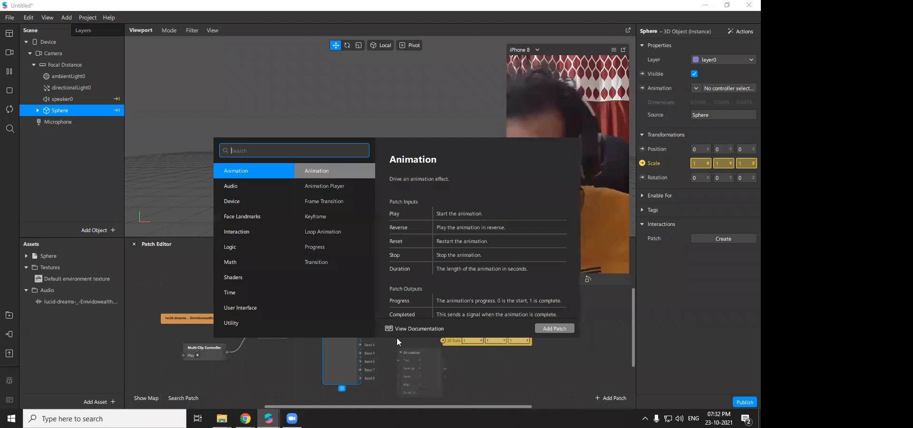
type("aud")
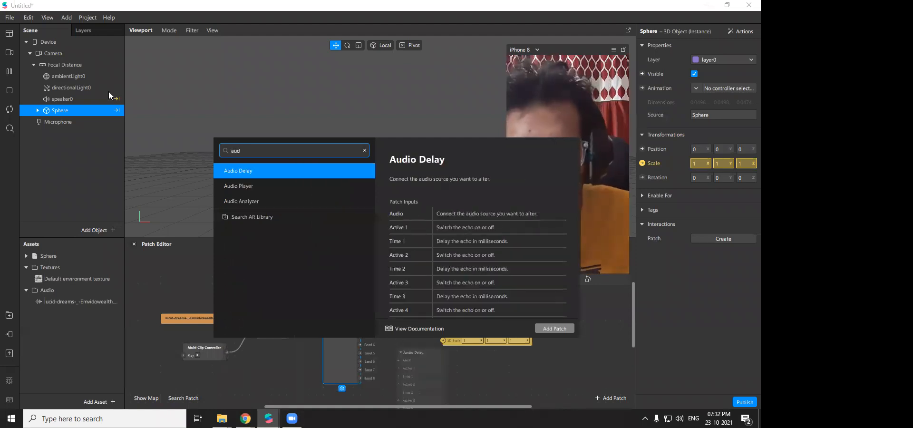
double_click(356, 278)
type("su")
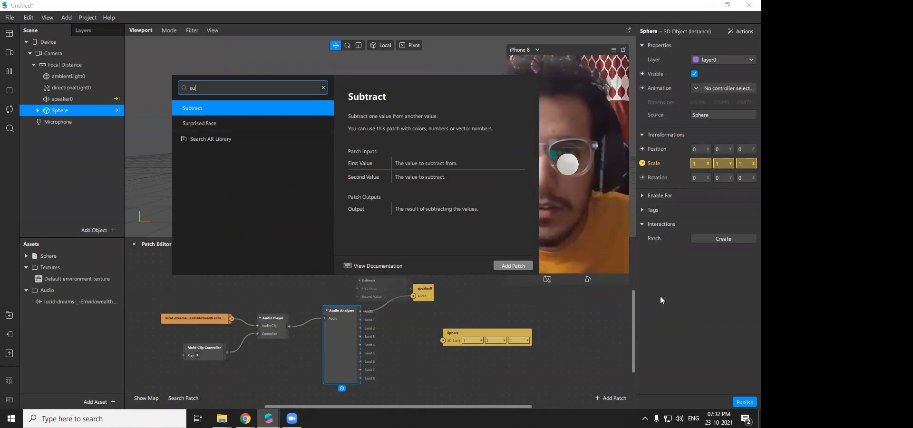
double_click(265, 269)
type("sud")
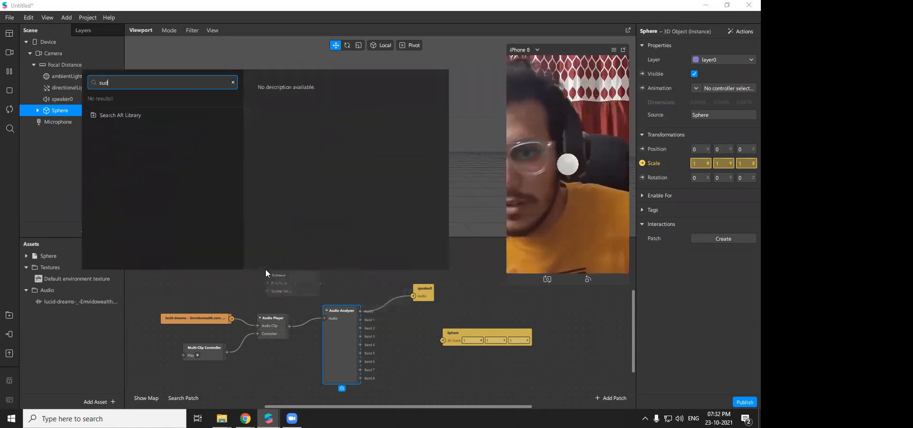
key("BackSpace")
key("BackSpace")
key("BackSpace")
type("aud")
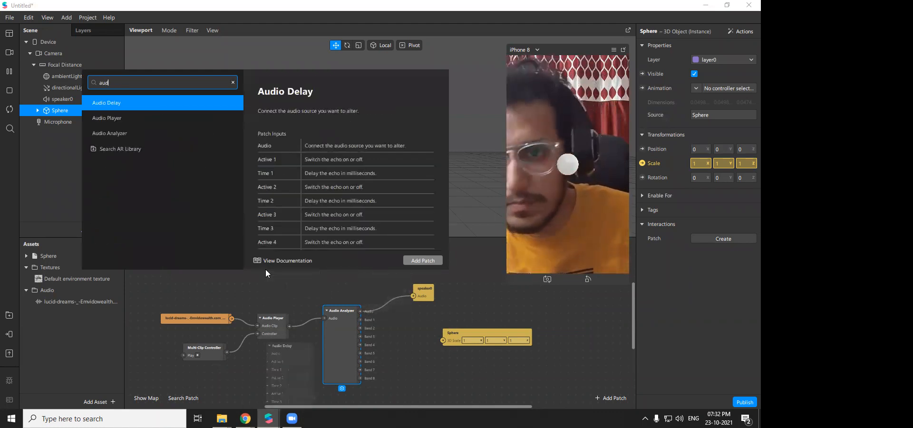
left_click(137, 133)
scroll(384, 219, "down", 3)
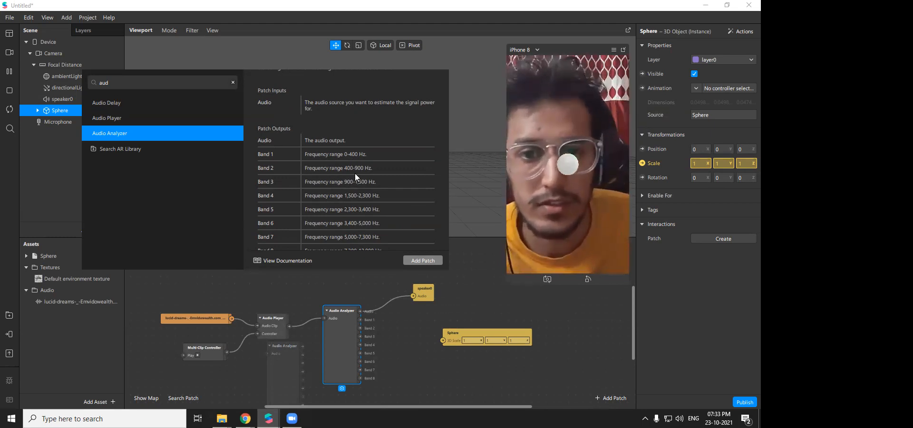
scroll(355, 173, "down", 1)
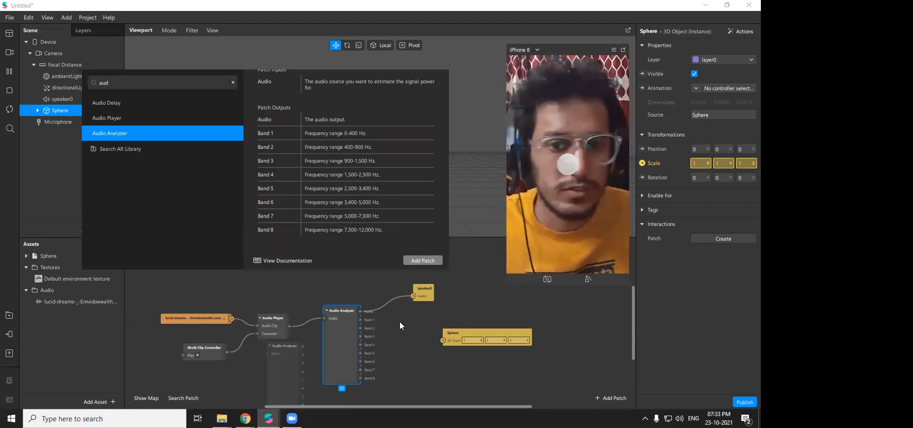
left_click(422, 330)
- Make room beside the Sphere scale patch and add a Pack patch fed by the Audio Analyzer's Band 1 output
left_click_drag(471, 336, 485, 328)
left_click_drag(360, 320, 373, 326)
type("pac")
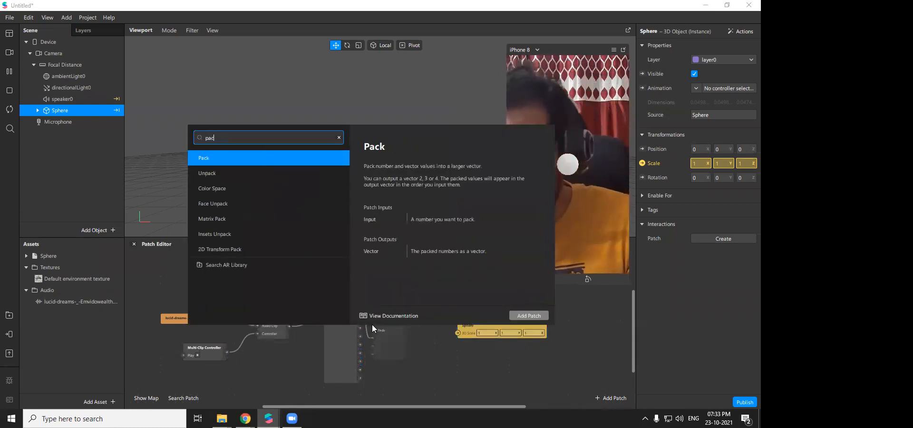
key("Return")
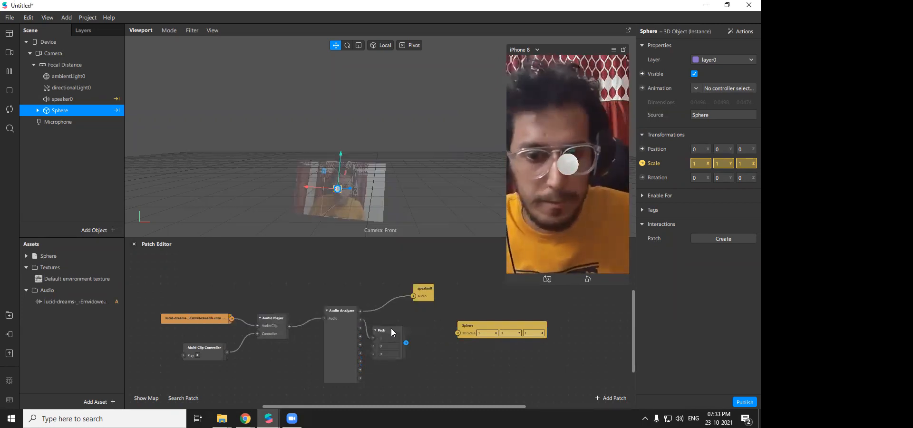
- Connect Band 1 to the Pack patch's remaining two inputs and its Vector output to the Sphere's 3D Scale
left_click_drag(391, 328, 414, 321)
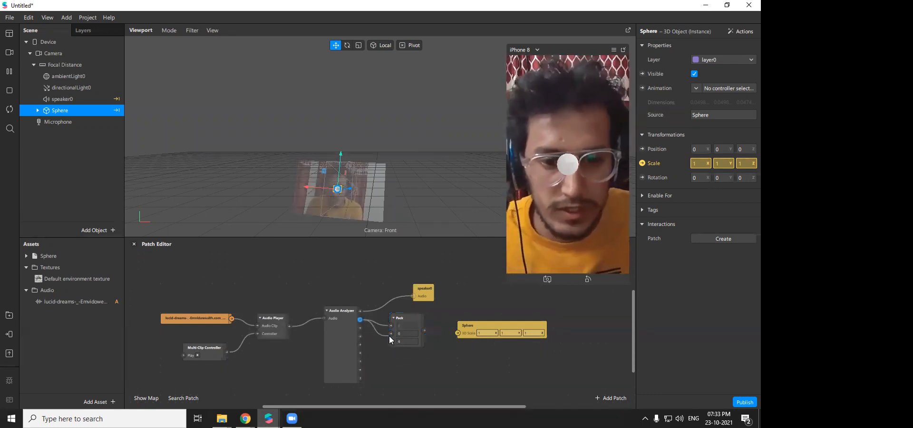
mouse_move(391, 333)
left_mouse_down()
mouse_move(360, 323)
mouse_move(391, 343)
left_mouse_up()
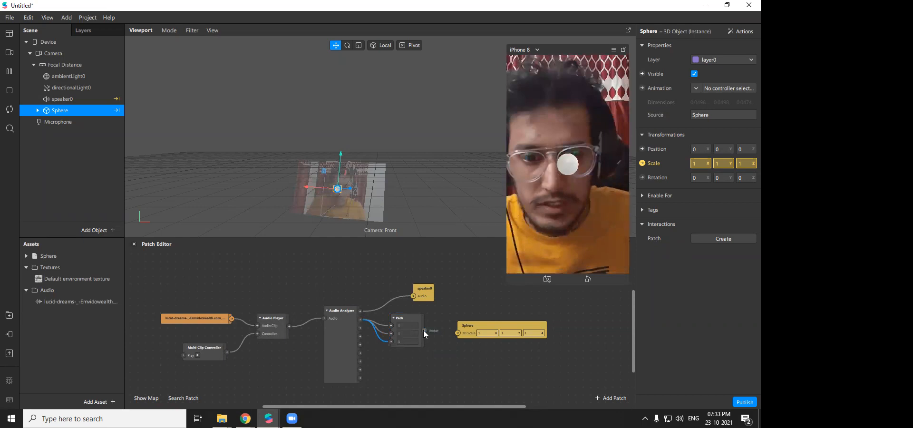
left_click_drag(459, 335, 459, 336)
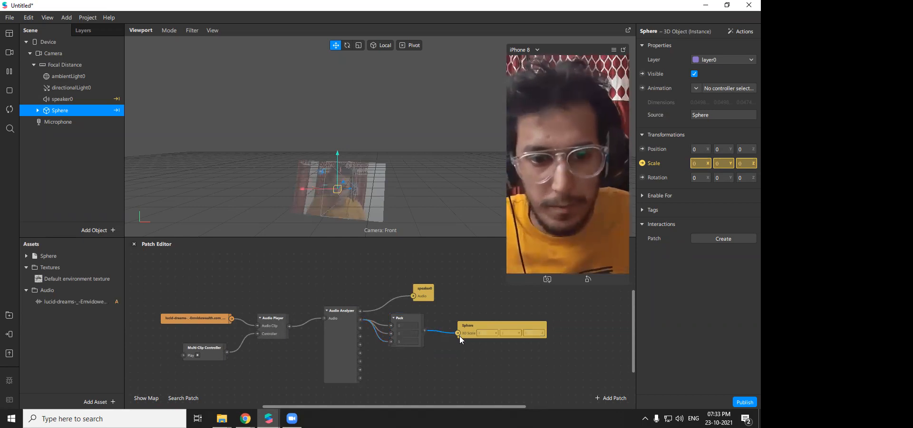
- Add a Screen Tap patch, connect it to the Multi-Clip Controller's Play input and place it beside that patch
left_click_drag(505, 405, 463, 401)
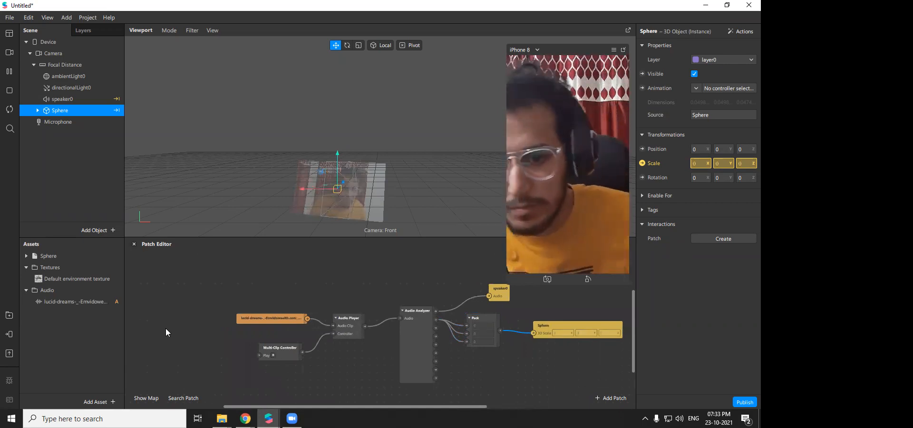
right_click(166, 329)
type("sce")
key("BackSpace")
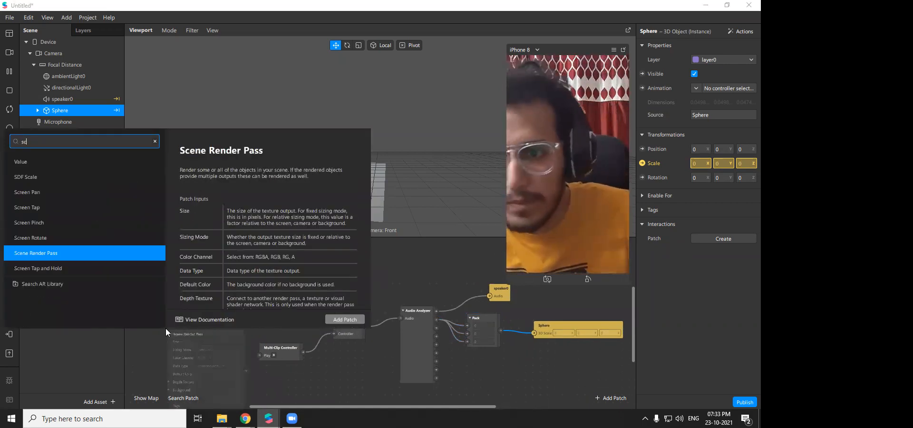
type("r")
key("Up")
key("Up")
key("Up")
key("Return")
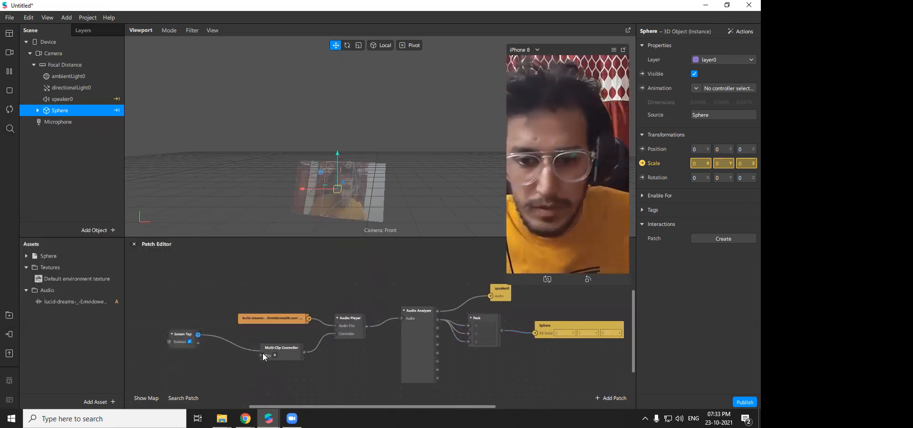
left_click_drag(207, 356, 191, 355)
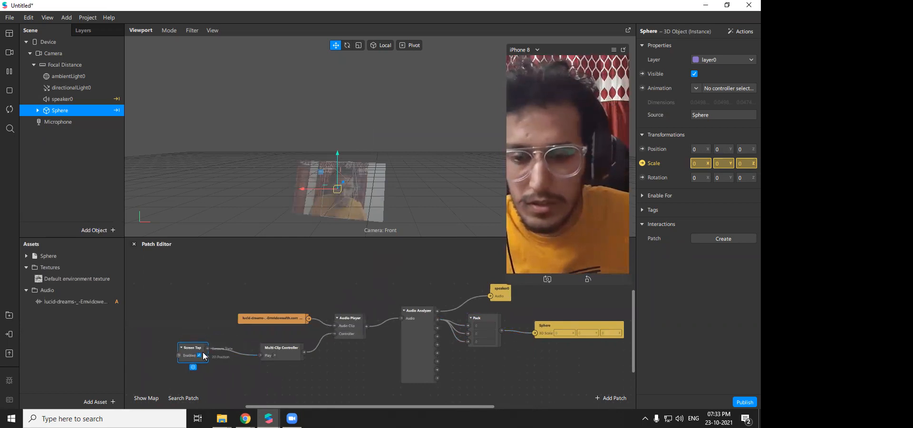
- Disable the mic in the Microphone object's properties
left_click(67, 122)
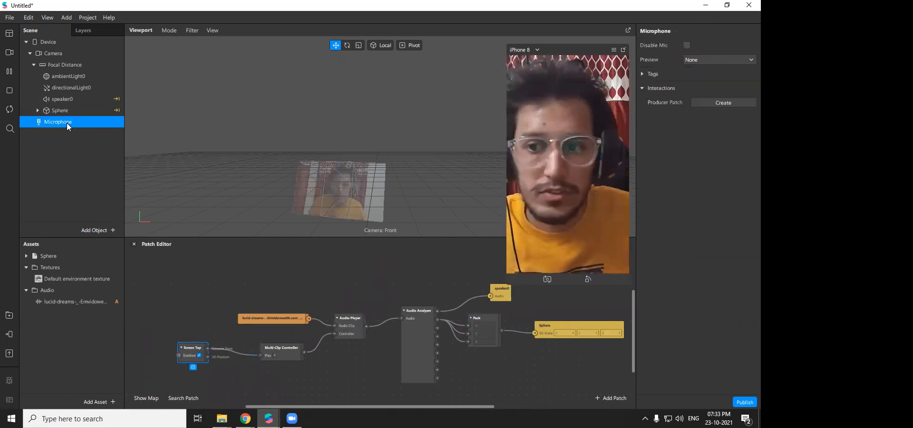
left_click(78, 302)
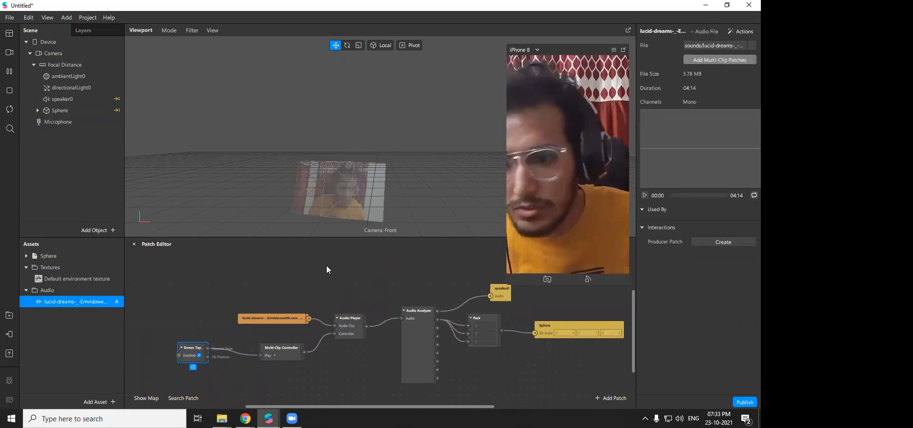
left_click(63, 123)
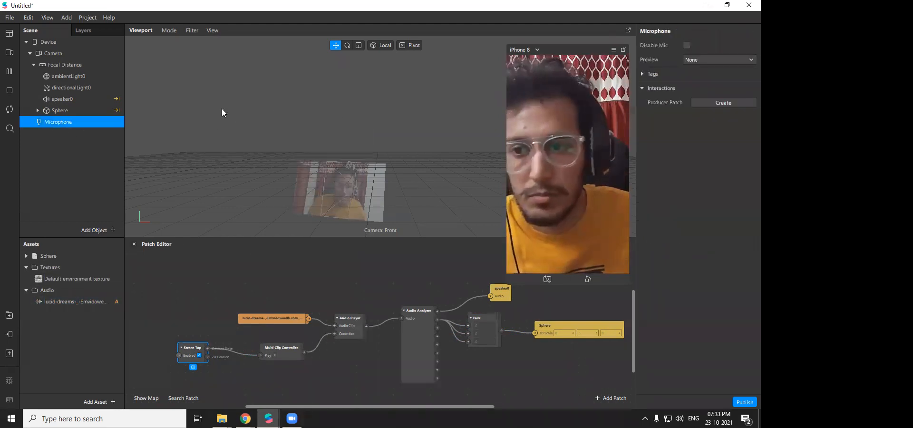
left_click(686, 46)
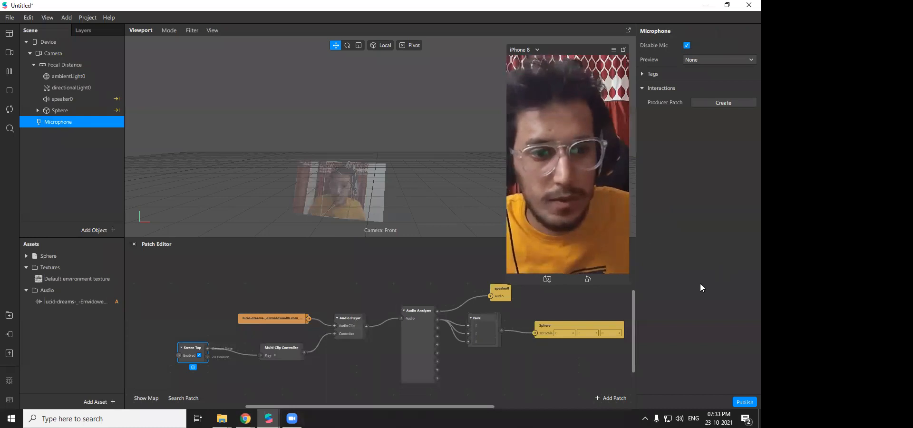
- Select the Sphere, switch the device preview to Simulate Touch and tap the preview to start the song
left_click(73, 113)
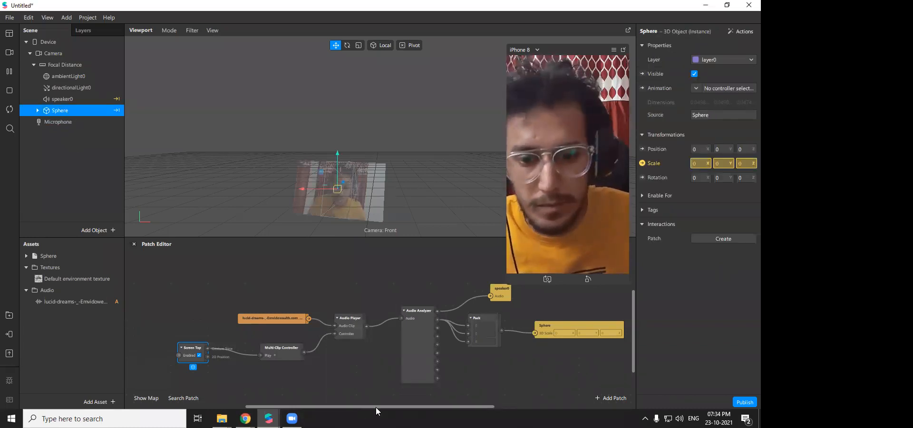
left_click_drag(387, 405, 406, 405)
left_click(614, 50)
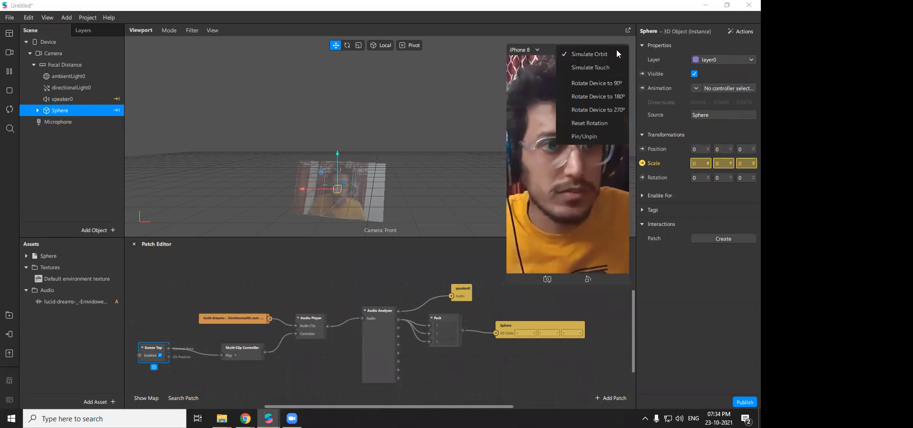
left_click(614, 66)
left_click(594, 195)
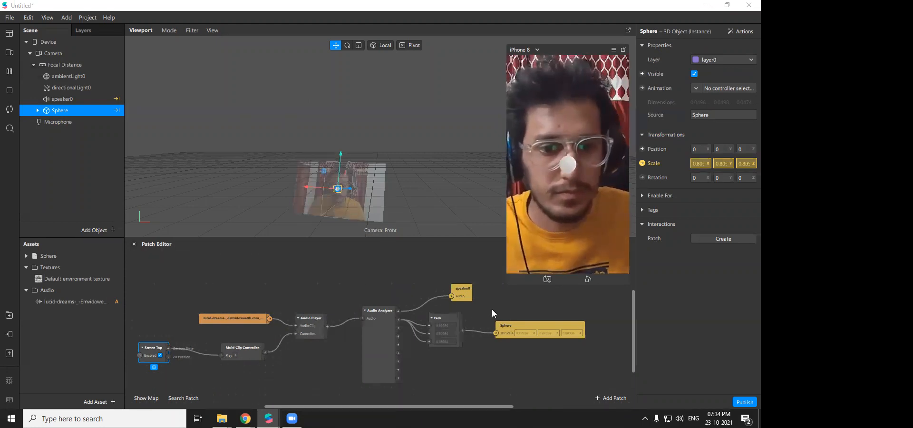
- Move the Sphere scale patch farther out and add a Multiply patch fed by the Pack patch's output
left_click_drag(548, 334, 570, 334)
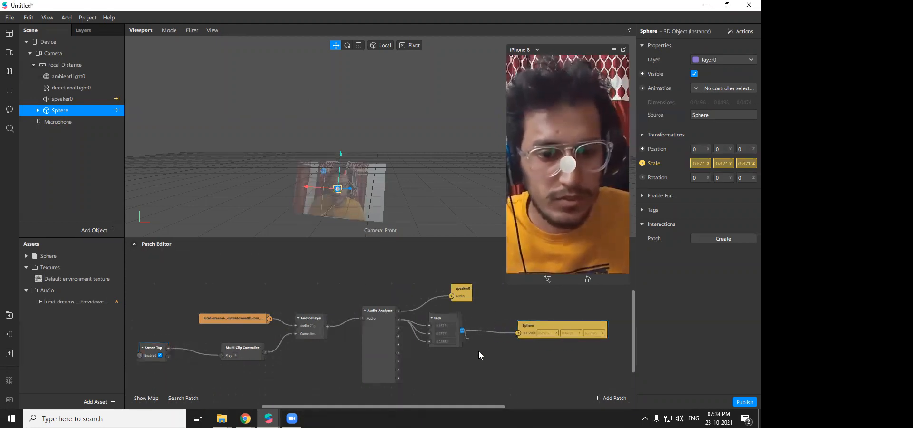
double_click(479, 351)
type("mu")
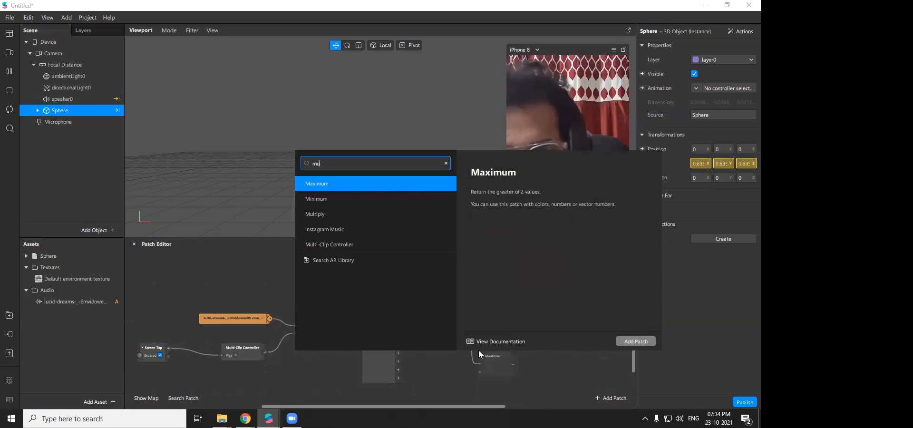
key("Down")
key("Down")
key("Return")
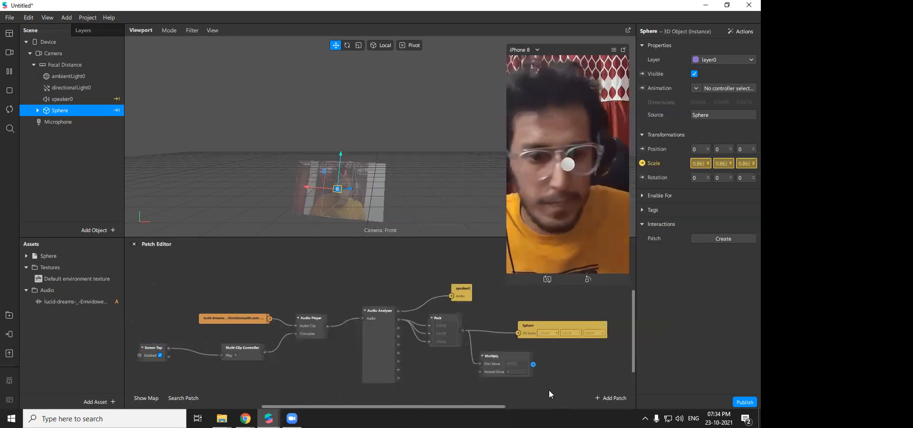
- Set Multiply's Second Value to 2, feed its output into the Sphere's 3D Scale and reposition the patches
left_click(516, 372)
type("2")
key("Return")
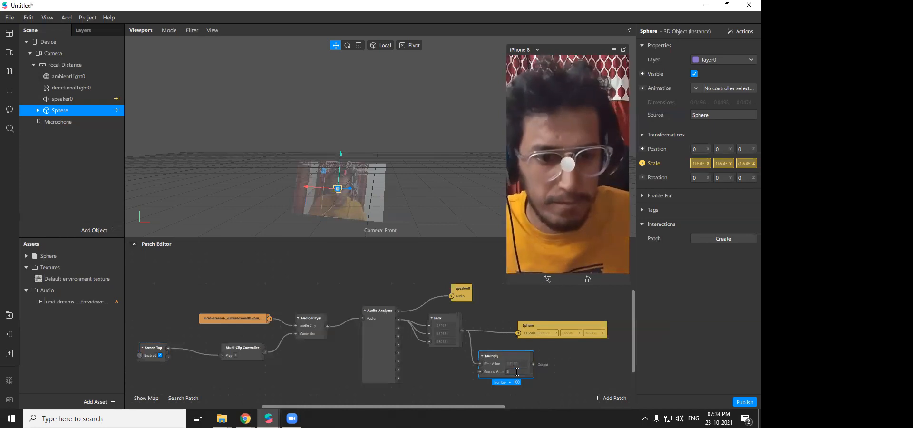
left_click_drag(534, 365, 559, 324)
left_click_drag(514, 353, 523, 337)
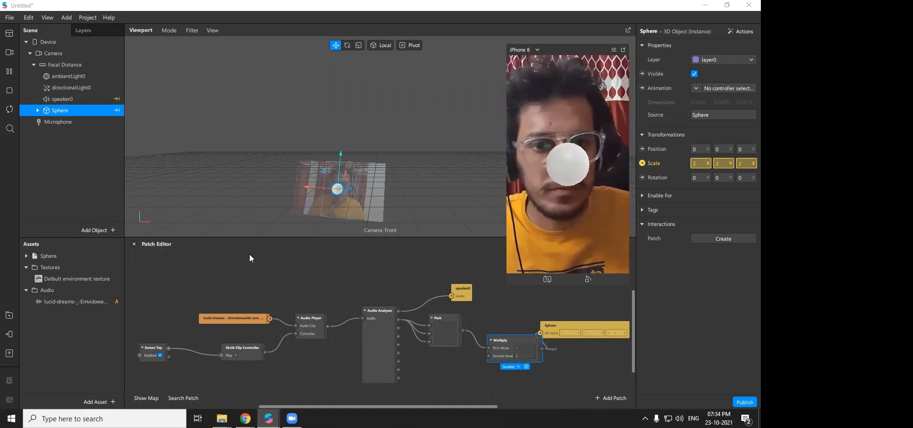
- Disconnect the Screen Tap patch from the Multi-Clip Controller's Play input
left_click_drag(221, 355, 215, 347)
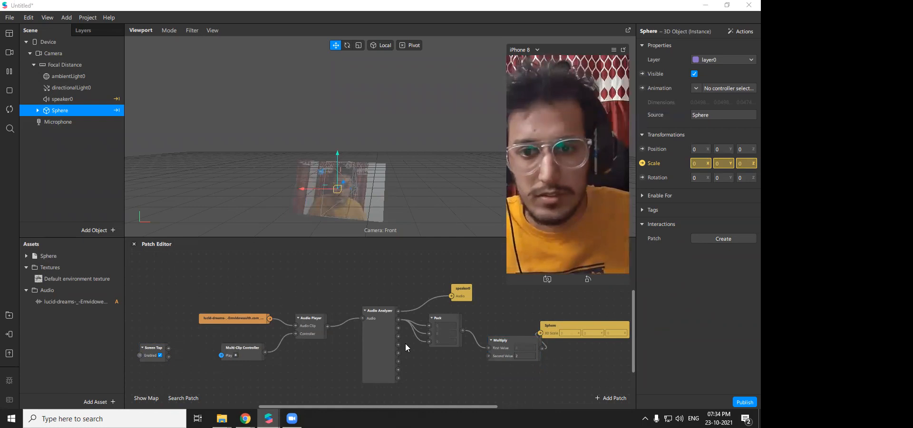
left_click_drag(443, 407, 451, 407)
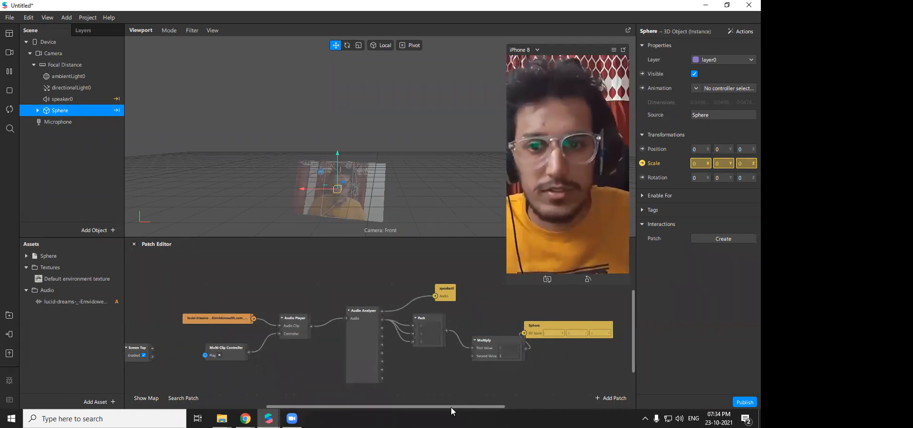
left_click_drag(398, 407, 387, 398)
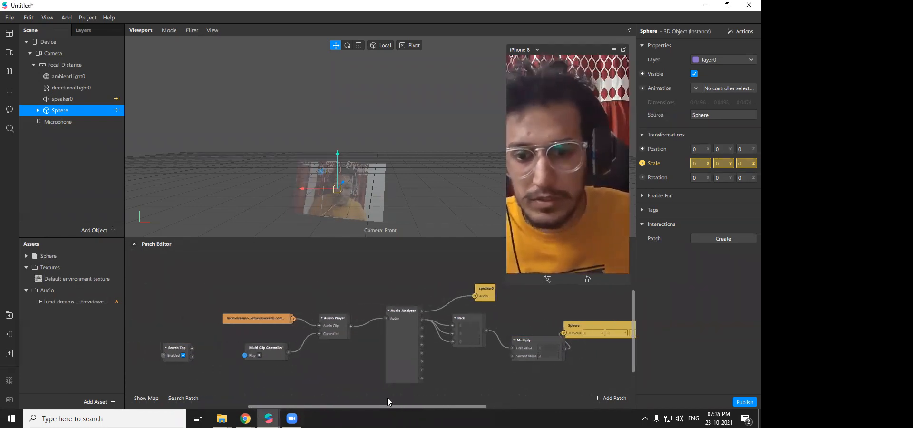
- Add a Canvas to the scene under Focal Distance
right_click(66, 113)
left_click(64, 65)
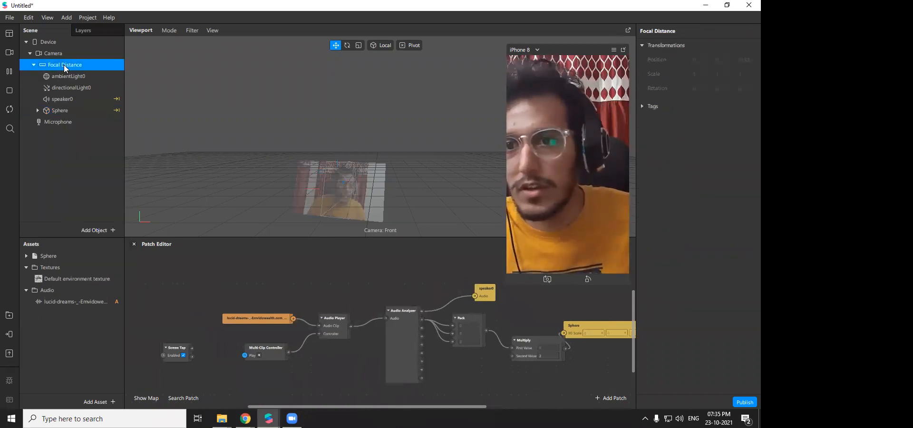
right_click(64, 65)
mouse_move(105, 77)
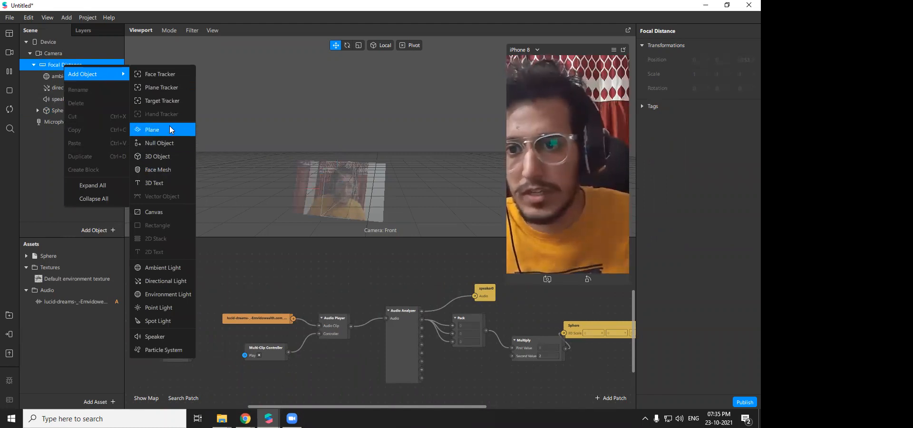
left_click(166, 211)
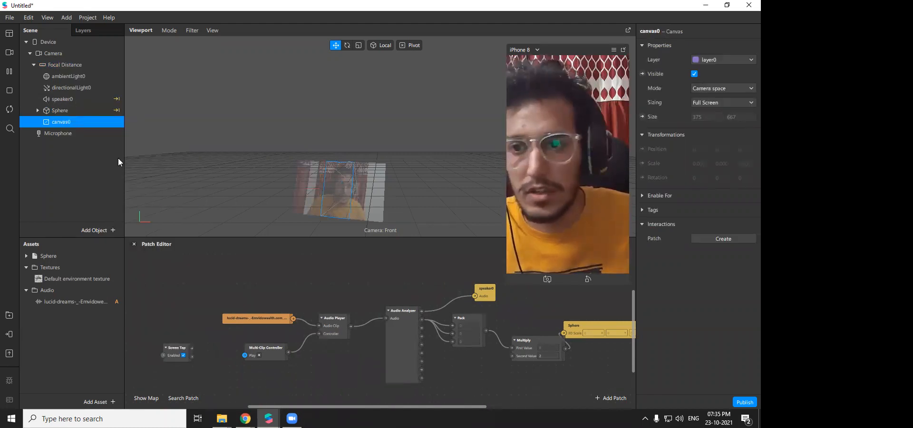
- Add a rectangle under canvas0 and set its width to 14
right_click(75, 122)
mouse_move(119, 132)
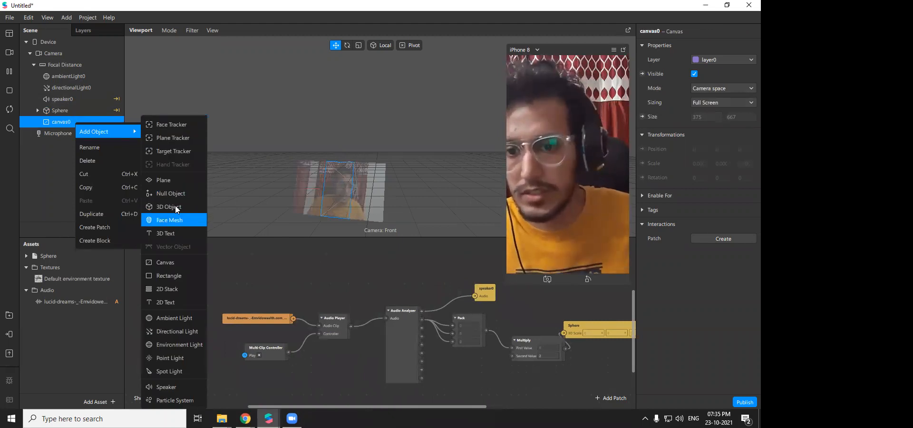
left_click(180, 279)
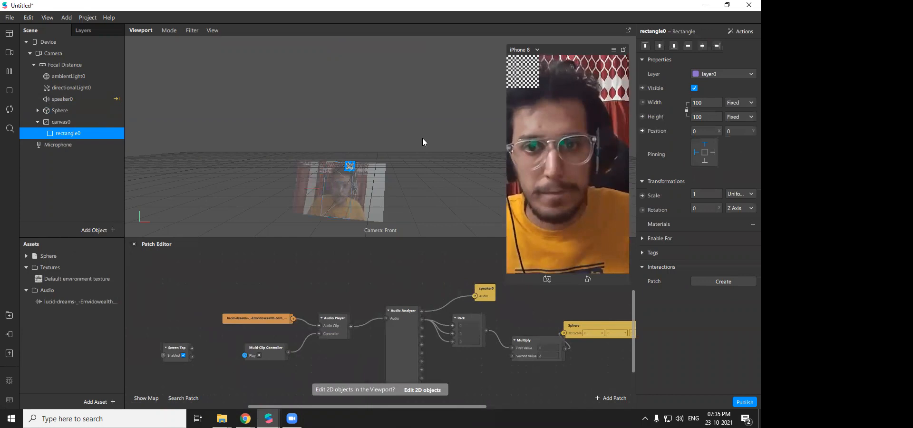
left_click(709, 104)
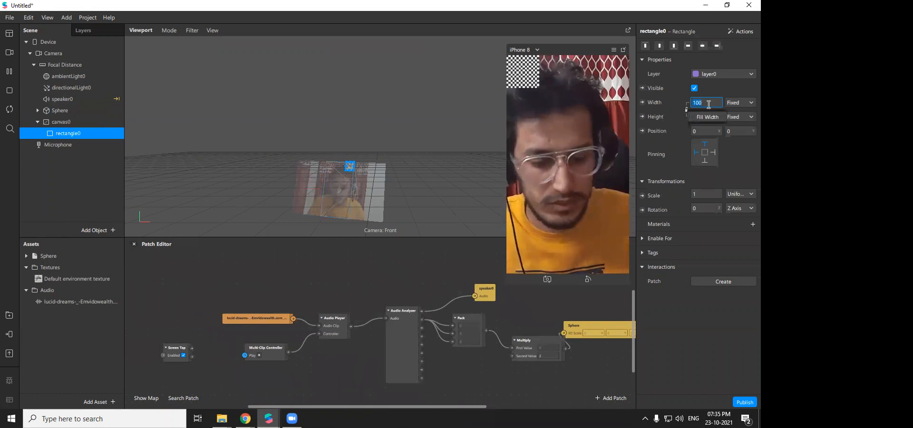
type("14")
key("Return")
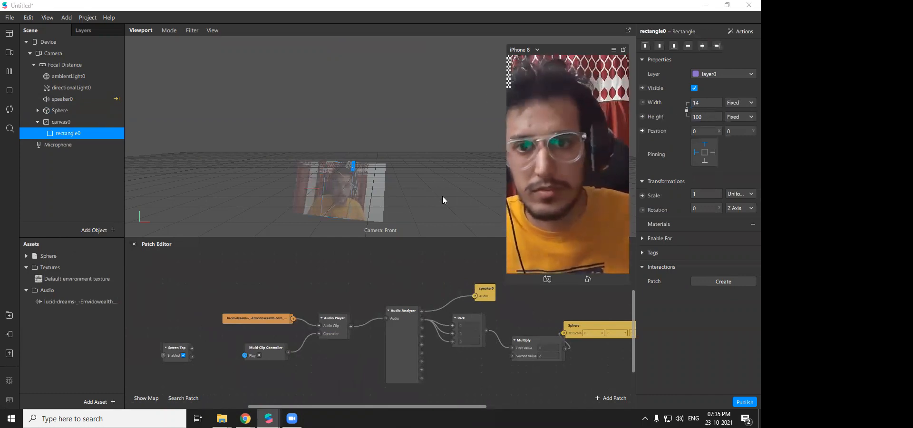
- Switch the viewport to 2D object editing and move the rectangle to position 187.5, 268
scroll(219, 56, "up", 3)
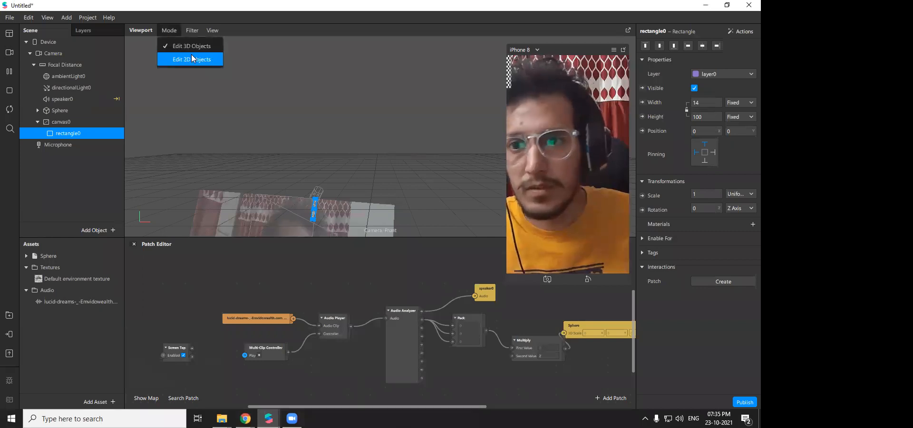
left_click(191, 57)
scroll(344, 72, "down", 1)
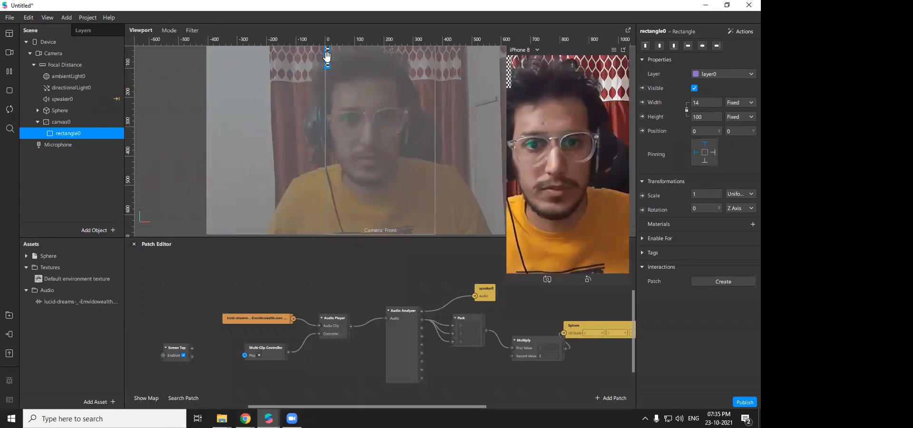
left_click_drag(327, 58, 383, 137)
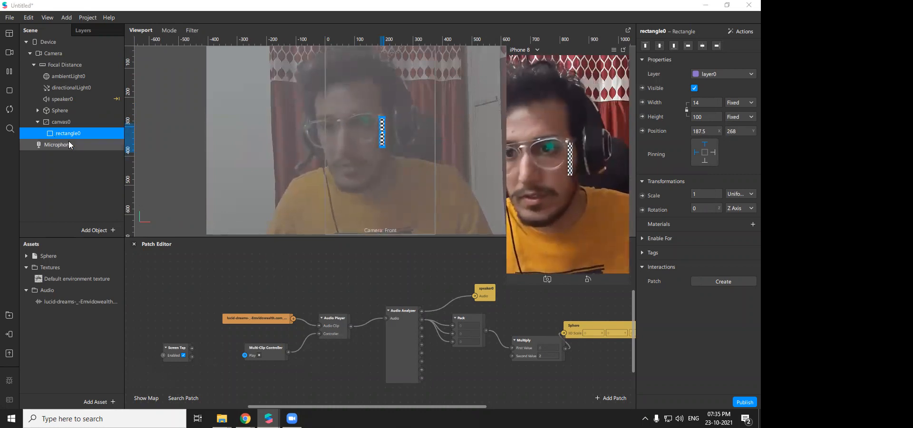
- Duplicate the rectangle and place the copy beside the original at position 155, 268
right_click(80, 136)
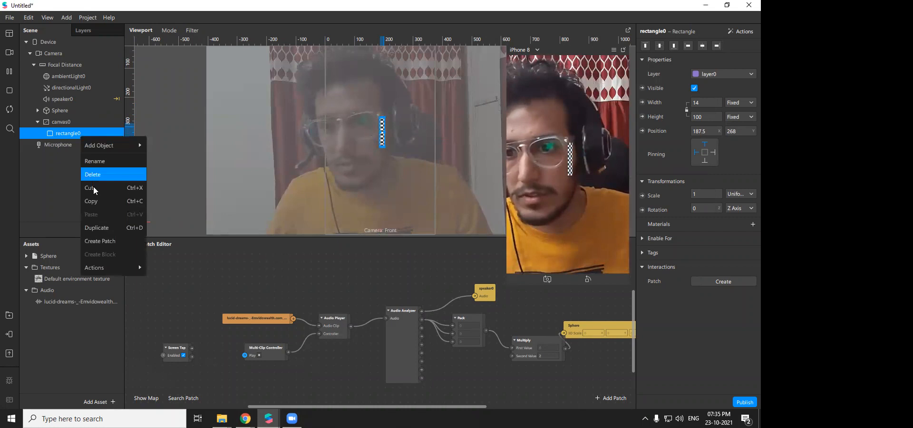
left_click(99, 227)
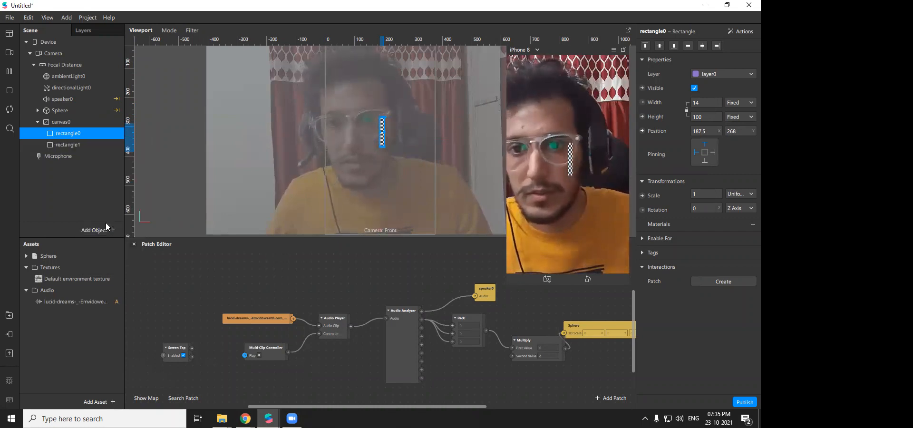
left_click(79, 145)
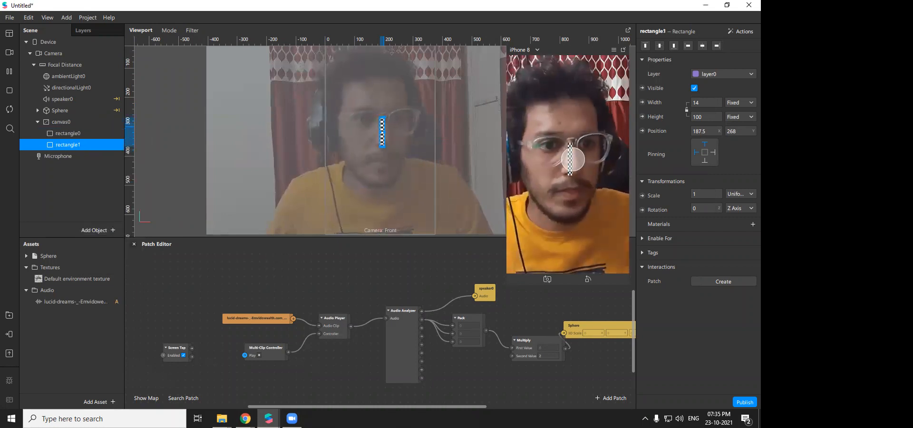
left_click_drag(382, 133, 372, 132)
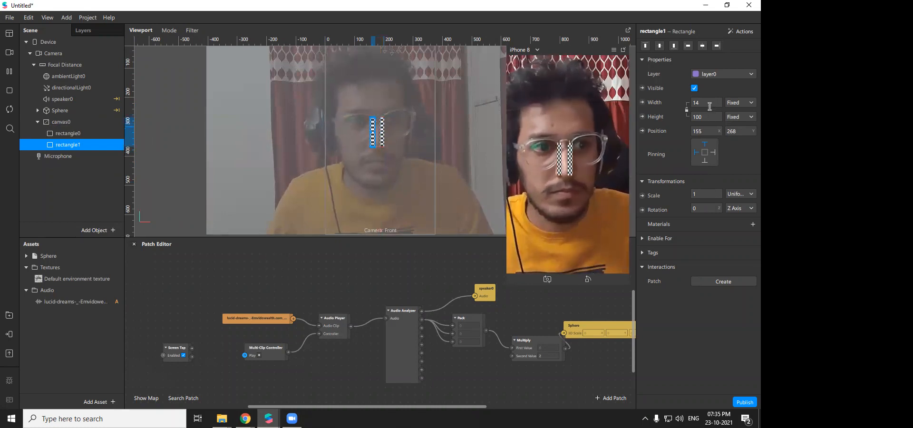
- Set the rectangle copy's width to 12 and nudge it to position 153, 273
type("2")
key("Return")
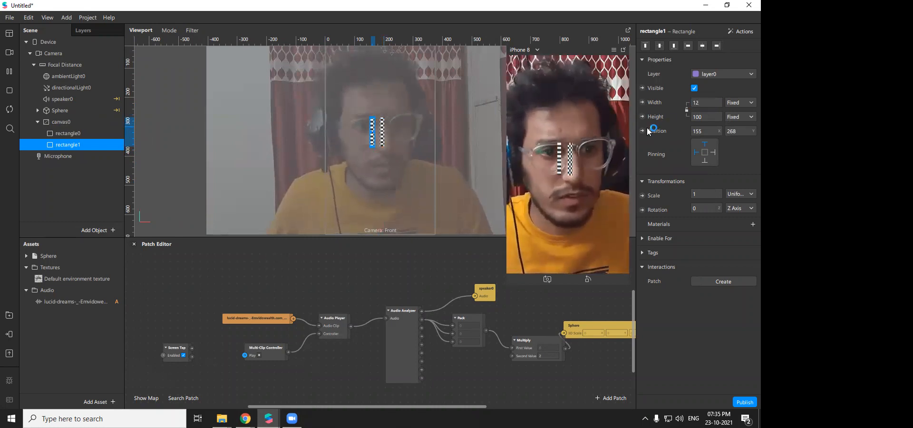
left_click_drag(372, 128, 370, 131)
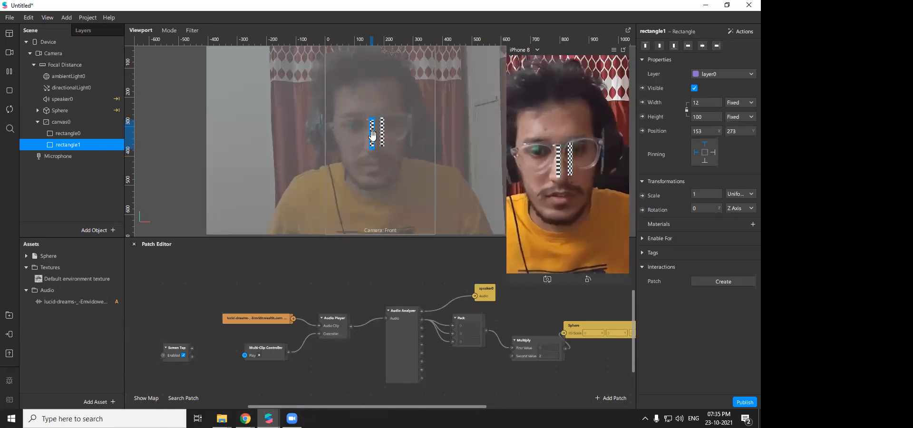
- Delete the duplicated rectangle from the canvas
right_click(77, 143)
left_click(90, 180)
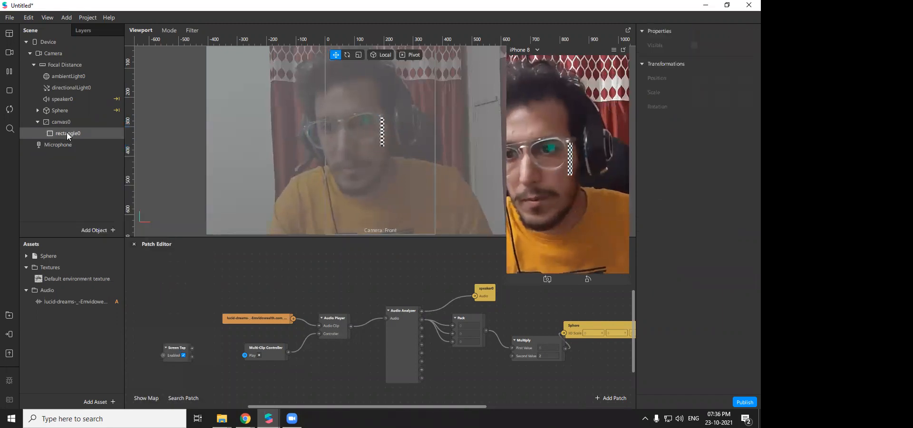
- Create a new material for rectangle0 and set its shader type to Flat
left_click(67, 133)
left_click(751, 224)
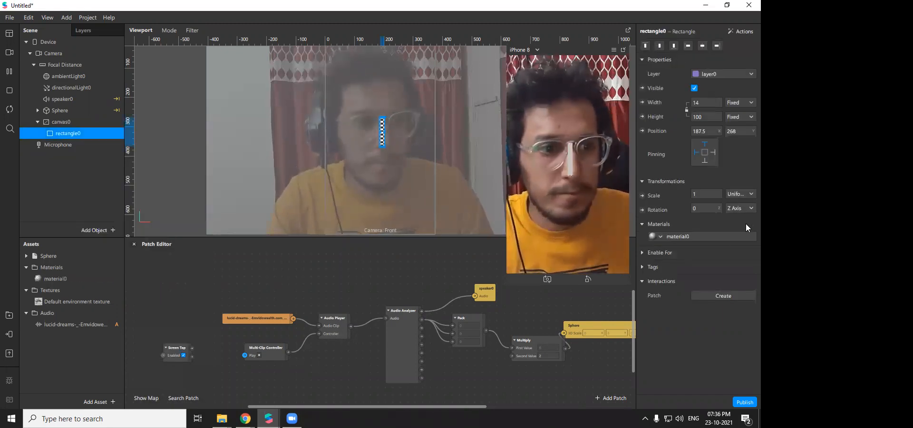
left_click(694, 237)
left_click(700, 46)
left_click(692, 48)
left_click(702, 46)
left_click(710, 46)
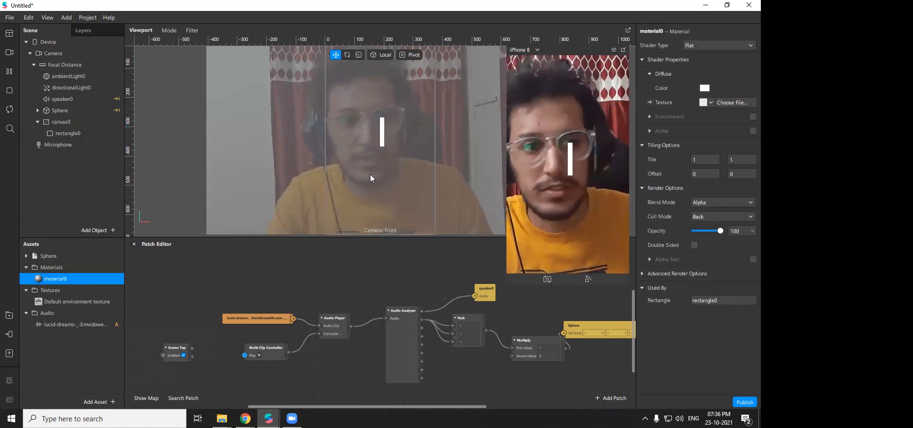
- Duplicate the white rectangle with its material and move the copy beside it to position 153, 268
left_click(68, 137)
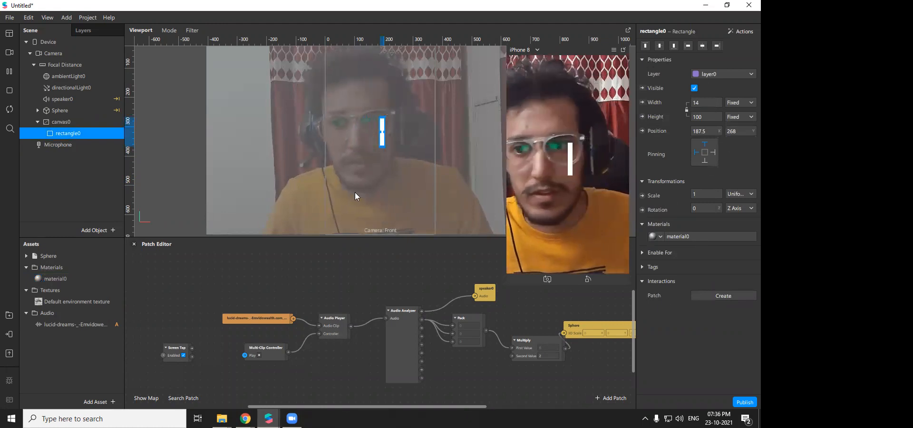
right_click(67, 131)
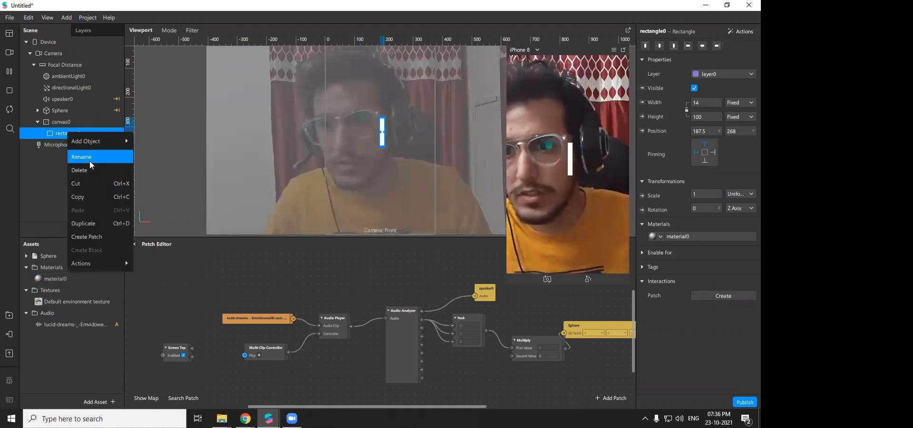
left_click(98, 221)
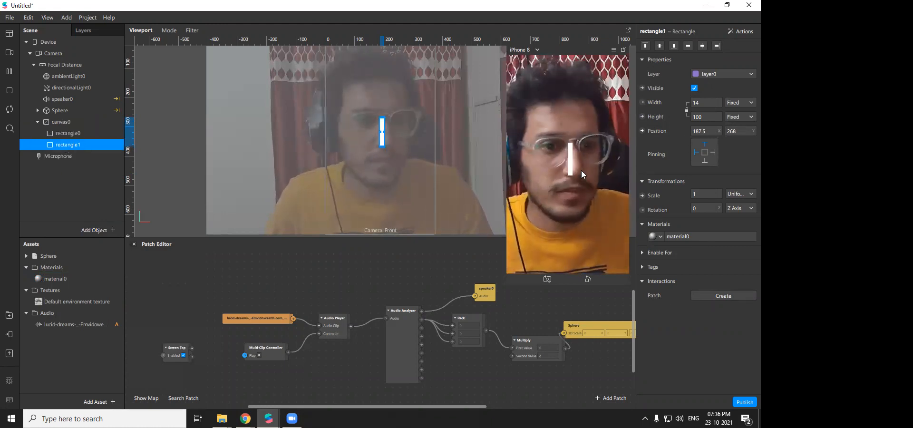
left_click_drag(377, 131, 367, 131)
- Set the width of the duplicated white rectangle to 10
left_click(706, 103)
type("10")
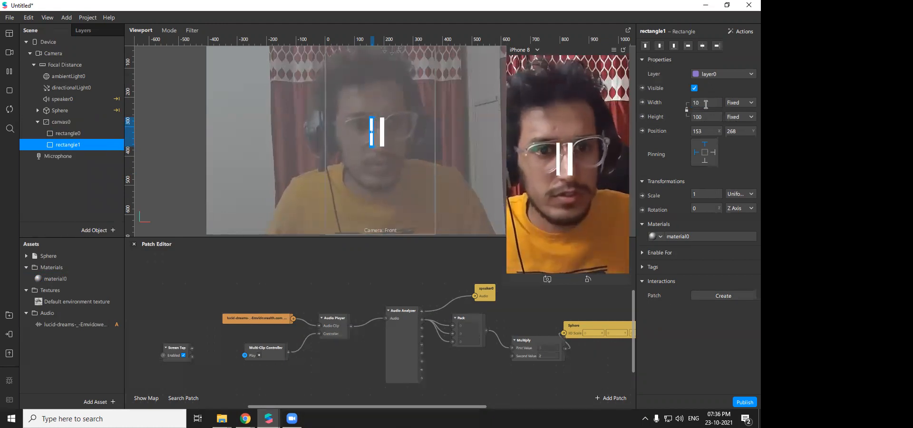
left_click(557, 154)
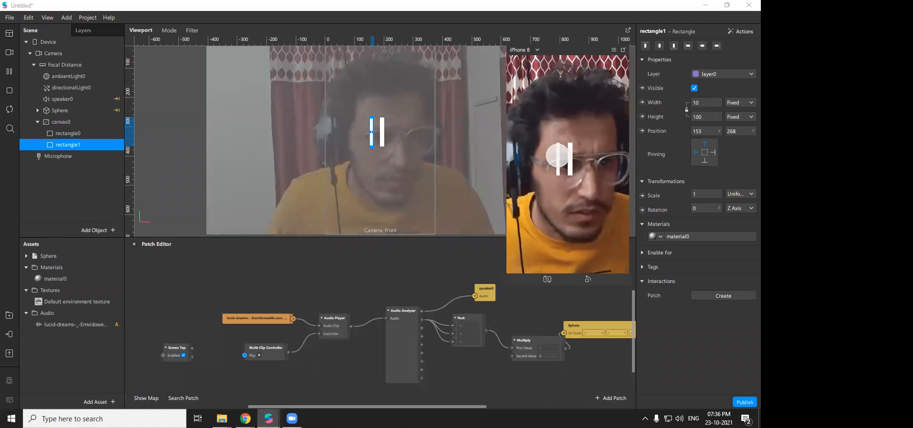
- Change the duplicated white rectangle's width to 14 to match the original bar
left_click(704, 99)
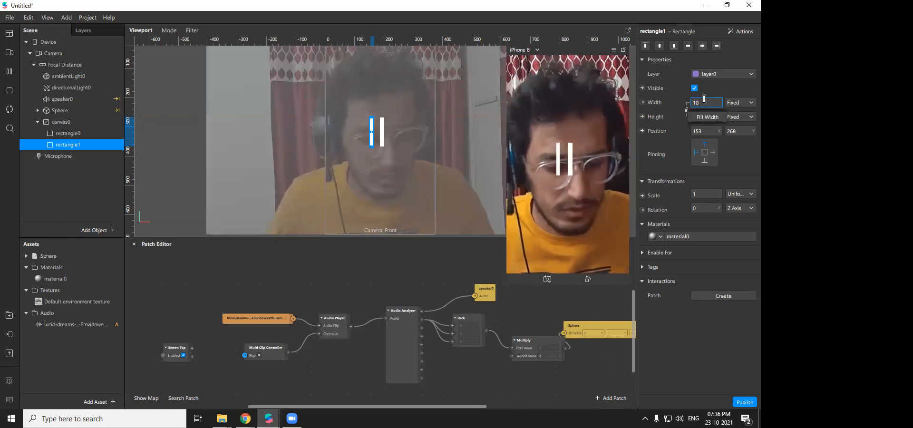
key("BackSpace")
type("14")
key("Return")
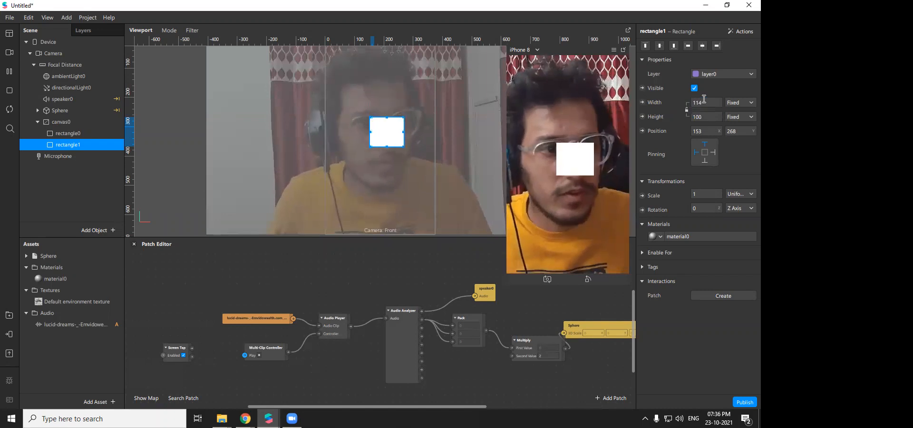
left_click(704, 99)
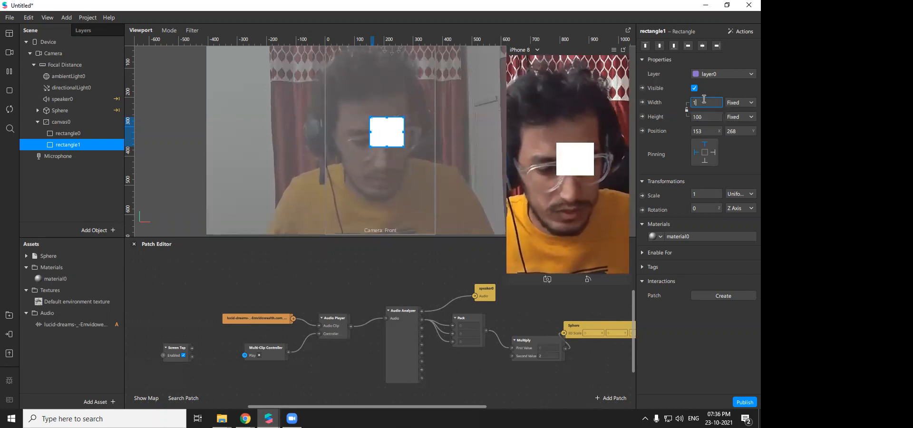
type("14")
key("Return")
- Open the duplicated rectangle's height for editing
left_click(708, 118)
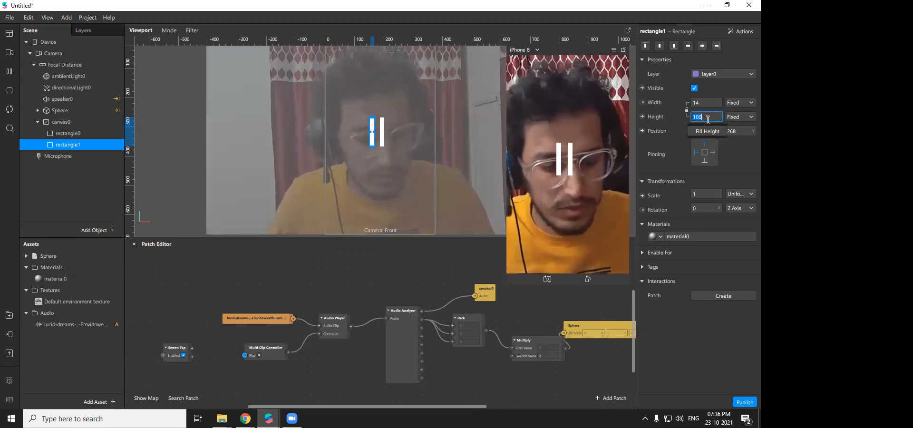
- Set rectangle1's height to 80 and move it to about 150, 281 so it is vertically centred beside the taller bar
type("80")
key("Return")
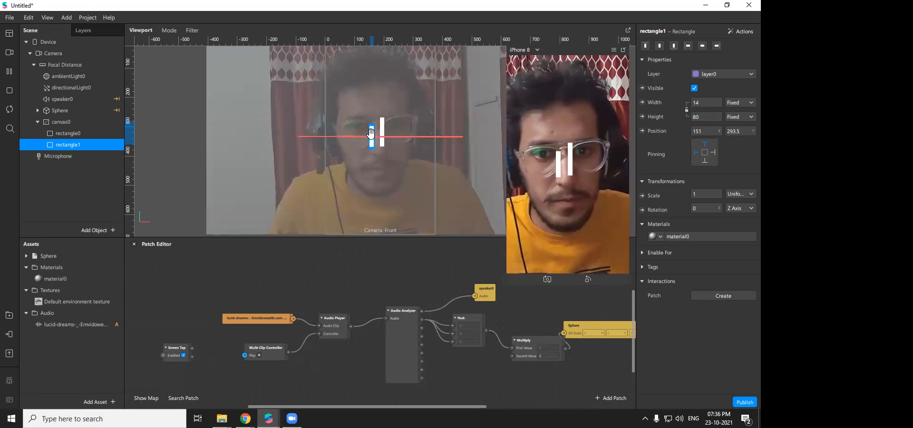
left_click_drag(371, 132, 370, 131)
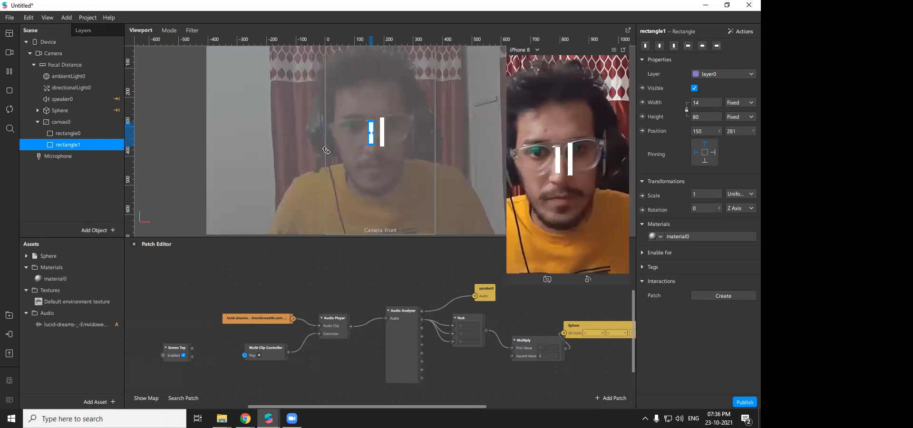
- Duplicate rectangle1 and place the copy on the opposite side of the taller bar, at about 225, 281
right_click(71, 150)
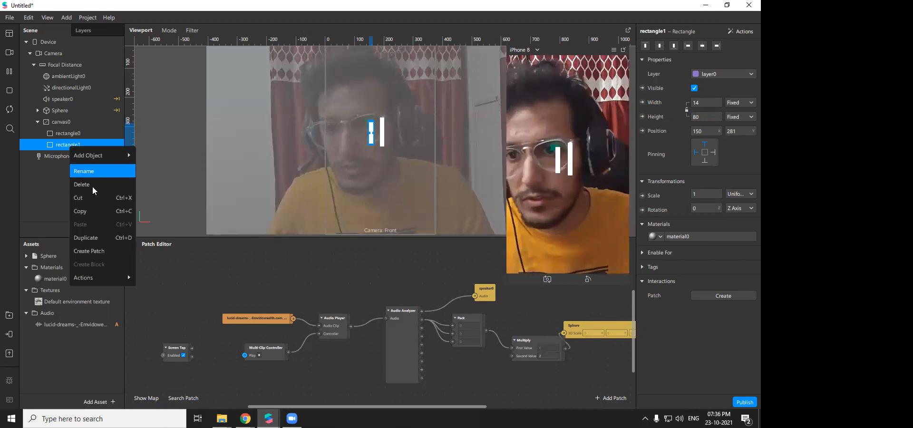
left_click(104, 238)
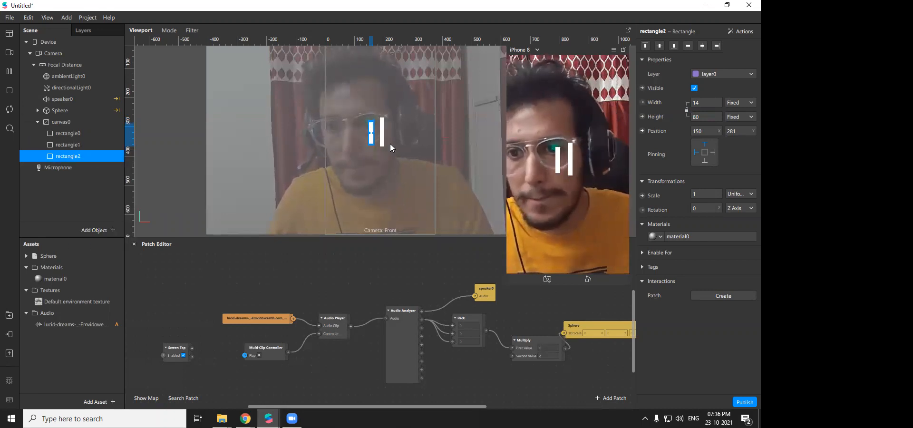
left_click_drag(371, 131, 392, 129)
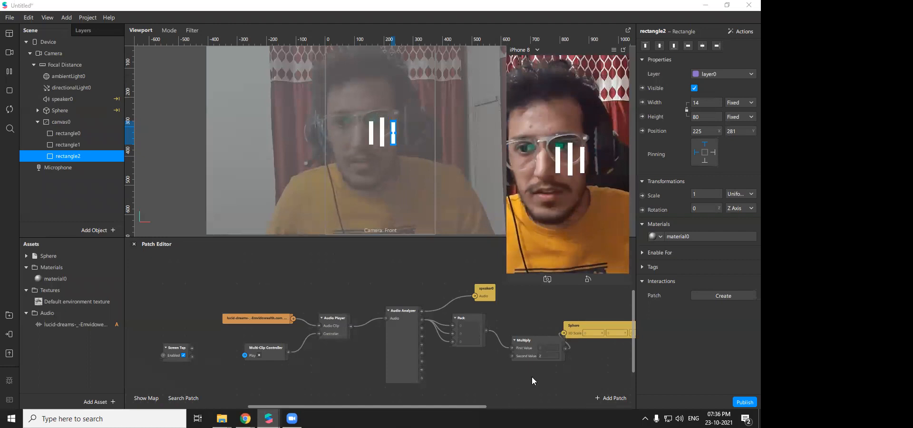
- Change the Pack patch's output type to Vector 2
scroll(487, 404, "right", 3)
left_click(398, 320)
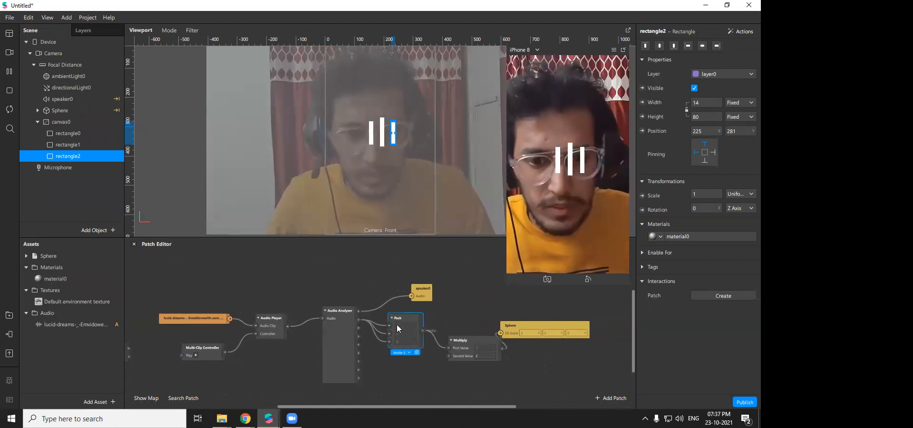
left_click(706, 194)
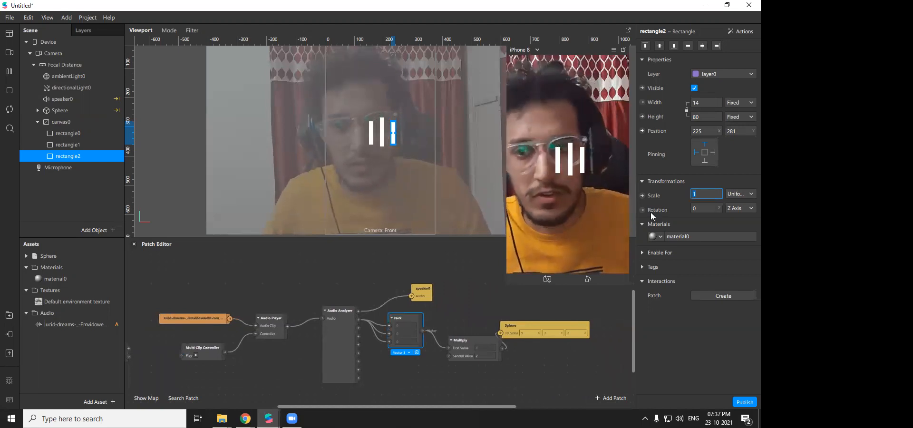
left_click(404, 317)
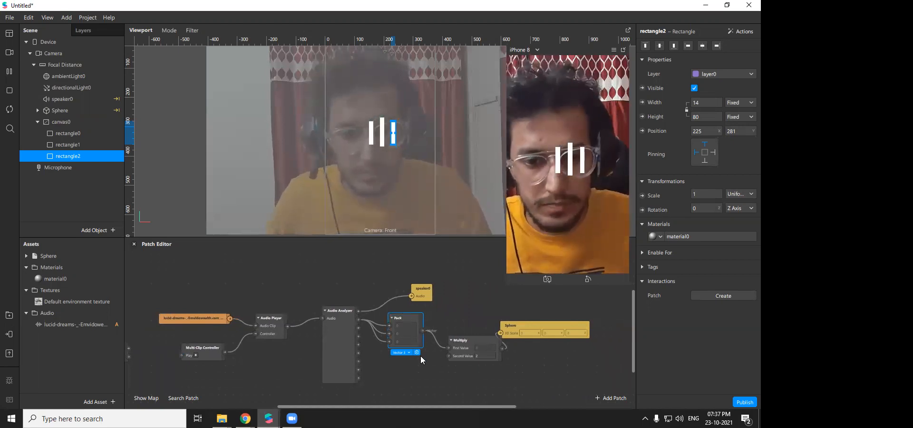
left_click(401, 352)
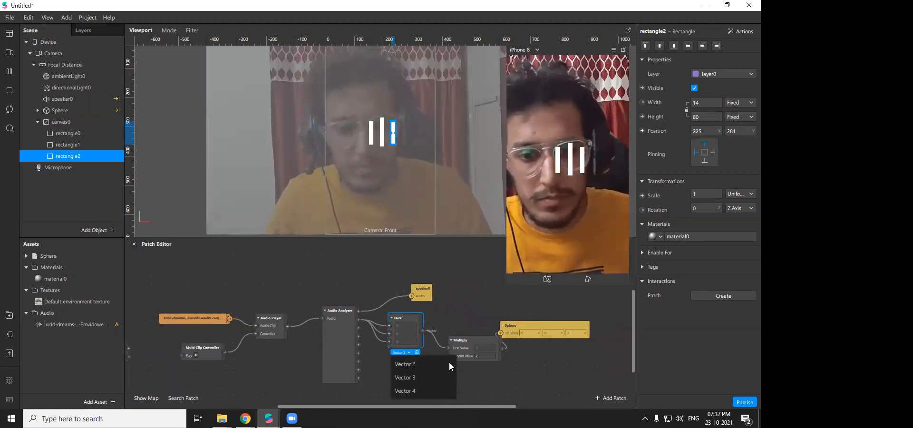
left_click(416, 365)
- Delete the Multiply patch and the Sphere scale patch from the patch graph
left_click(477, 345)
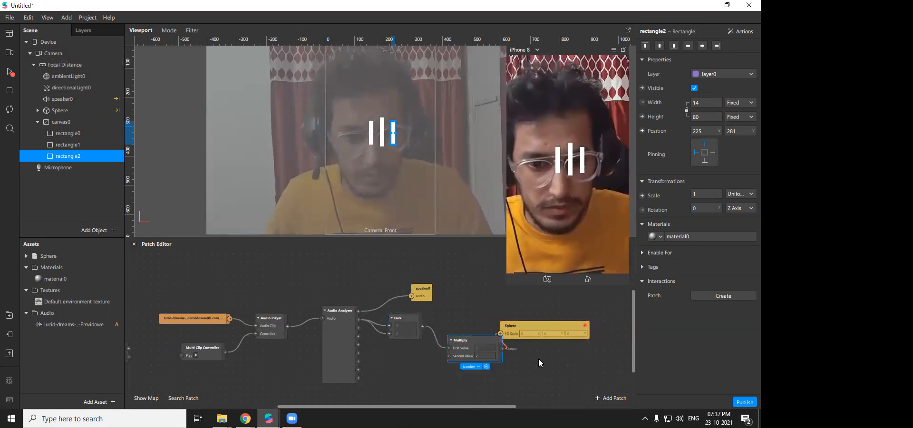
key("Delete")
left_click(527, 327)
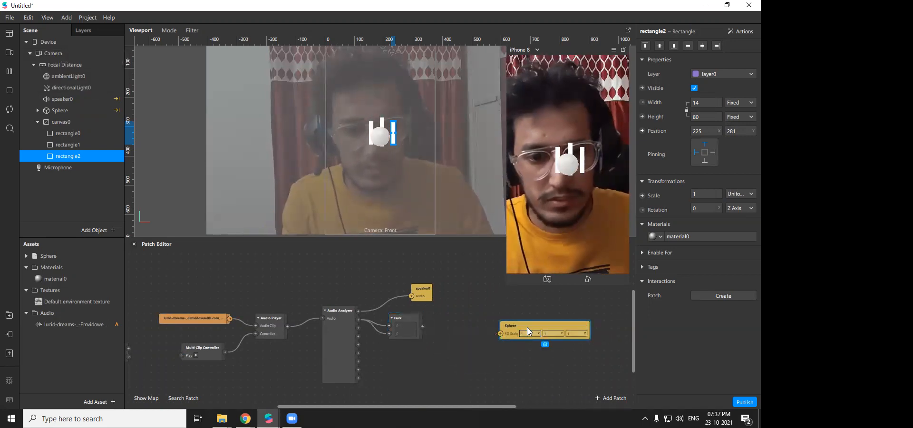
key("Delete")
- Create a scale patch for rectangle0 and connect the Pack output to it
left_click(421, 324)
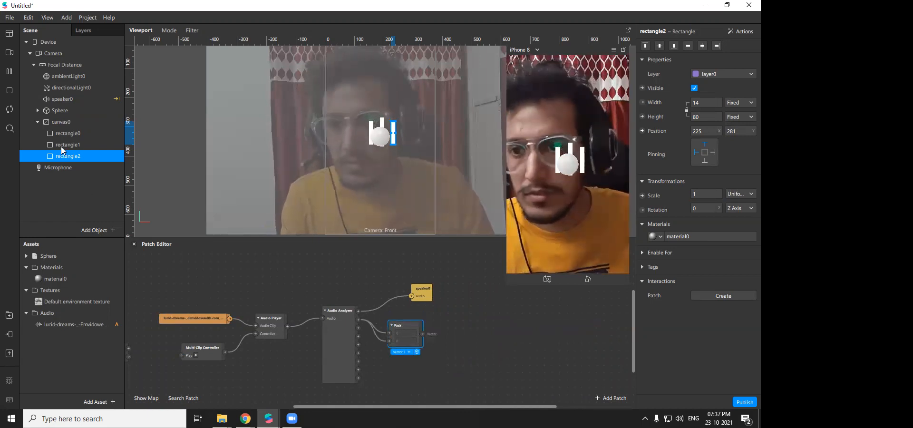
left_click(66, 134)
left_click_drag(407, 324, 407, 317)
left_click(642, 195)
left_click_drag(438, 340, 480, 327)
left_click_drag(423, 326, 470, 322)
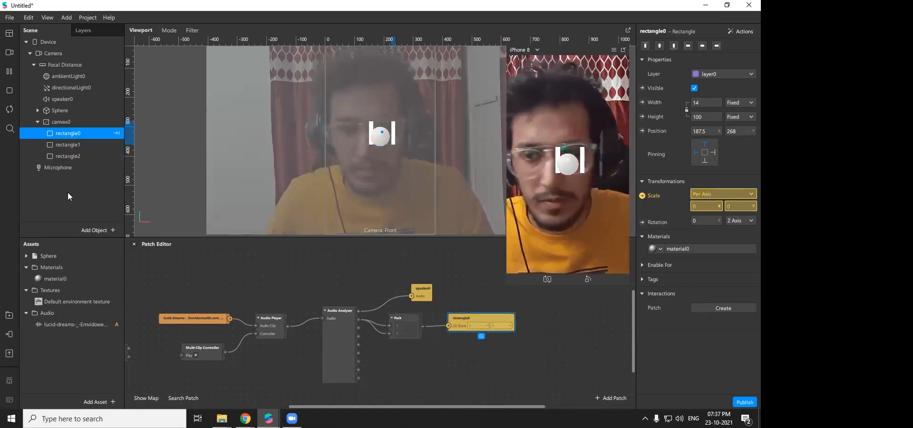
- Hide the Sphere object in the scene
left_click(70, 145)
left_click(60, 110)
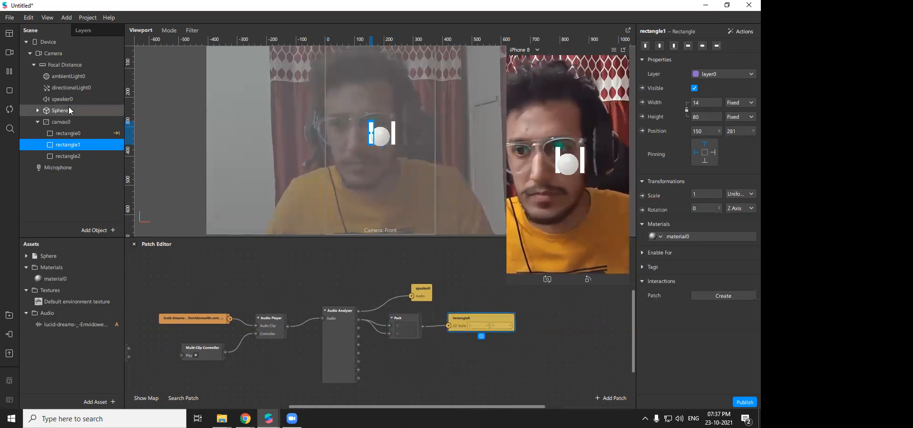
left_click(694, 75)
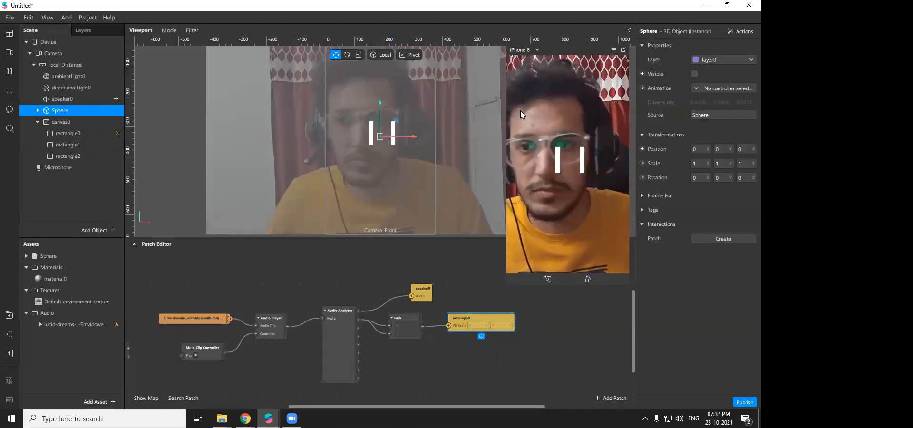
- Create a scale patch for rectangle1 beneath the rectangle0 patch and duplicate the Pack patch beside it
left_click(79, 146)
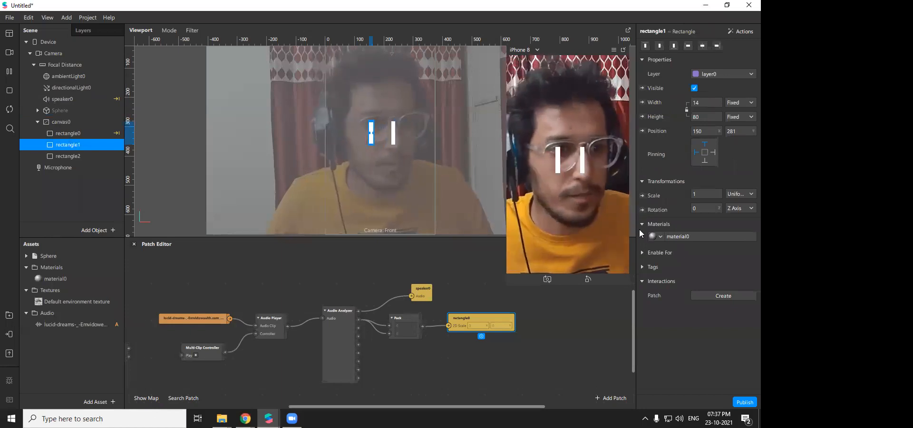
left_click(643, 195)
left_click_drag(408, 339, 482, 351)
left_click(407, 319)
left_click_drag(408, 319, 407, 348, "alt")
- Feed the duplicated Pack's second input from the Audio Analyzer's Band 2 and set the first input of both Packs to 1
left_click_drag(358, 328, 382, 329)
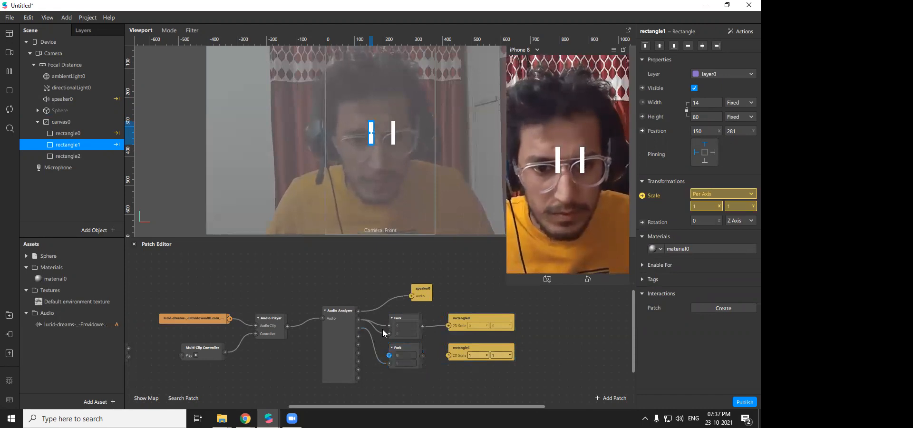
left_click(407, 327)
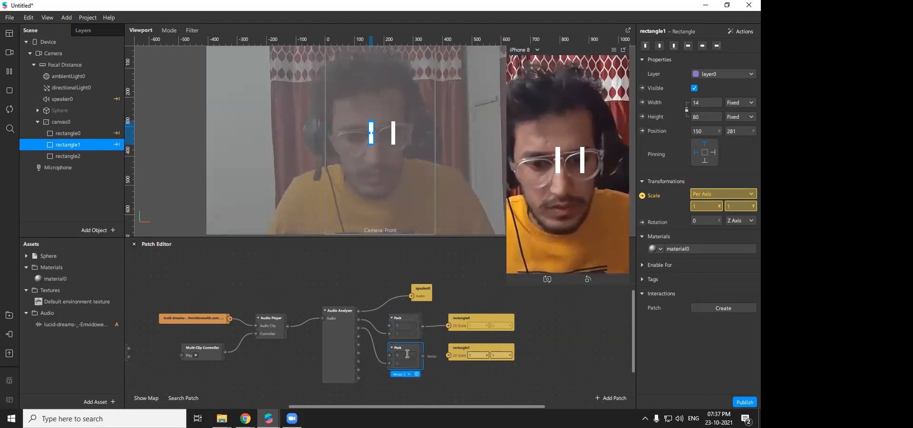
scroll(455, 320, "down", 1)
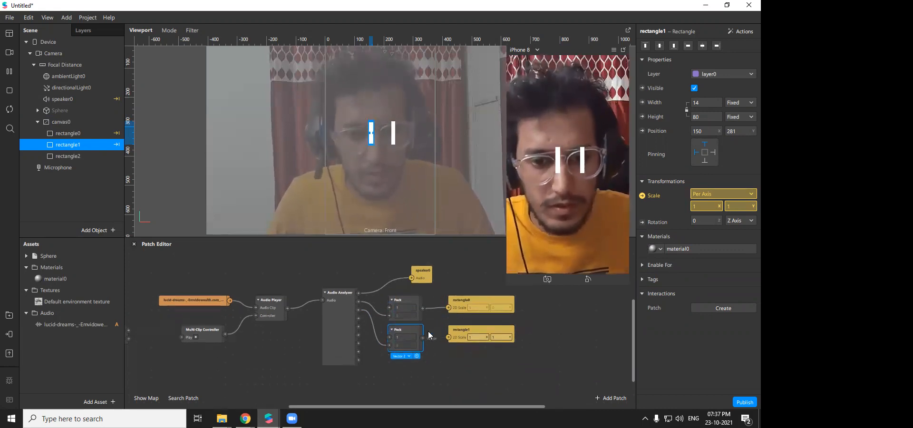
- Add a third Pack patch, set it to Vector 2, and feed its second input from the Audio Analyzer's Band 3
left_click_drag(358, 319, 391, 363)
type("pac")
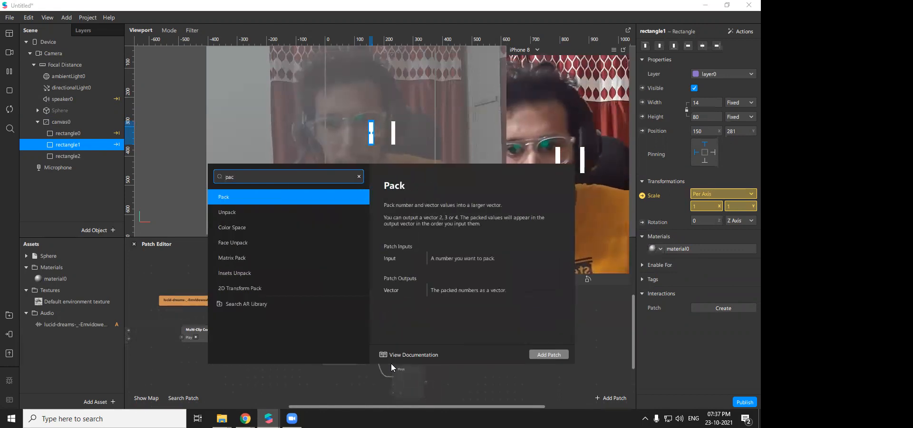
key("Return")
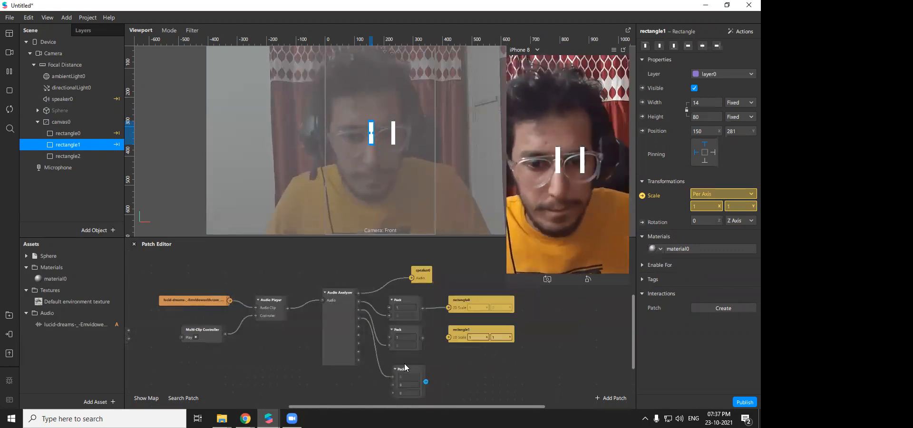
left_click_drag(392, 377, 393, 385)
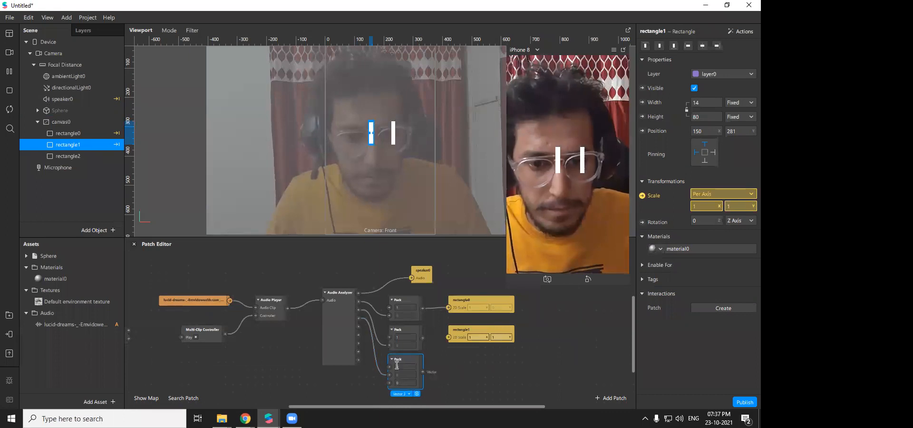
left_click(403, 394)
left_click(415, 375)
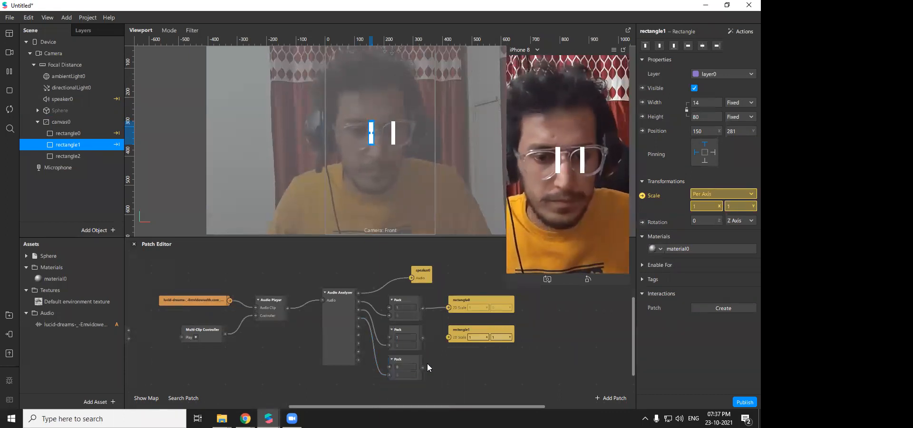
- Connect the second Pack to rectangle1's scale and the third Pack to a new rectangle2 scale patch
left_click_drag(421, 339, 448, 337)
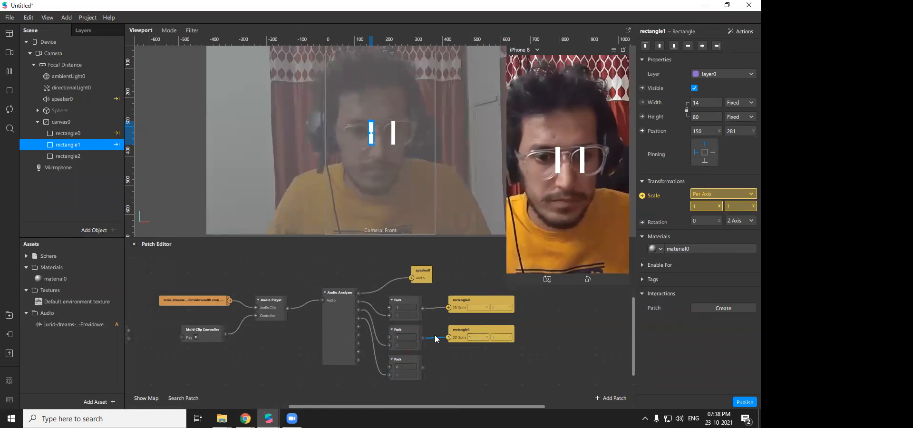
left_click(68, 156)
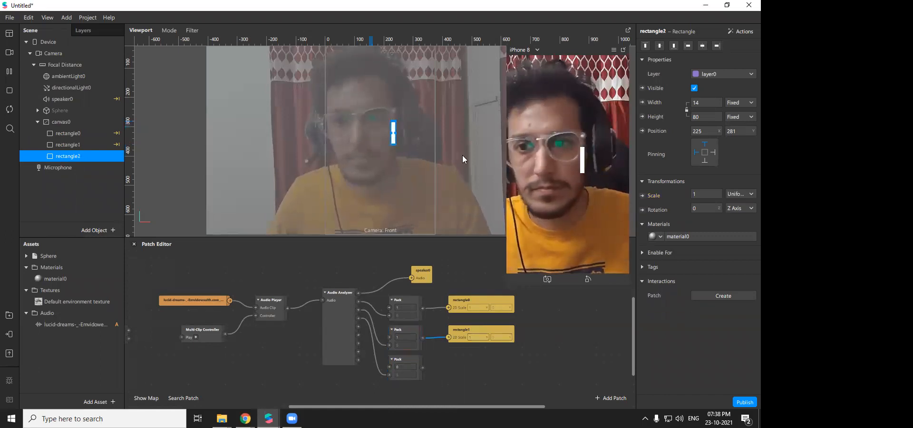
left_click(642, 196)
left_click_drag(434, 337, 499, 369)
left_click_drag(422, 368, 448, 374)
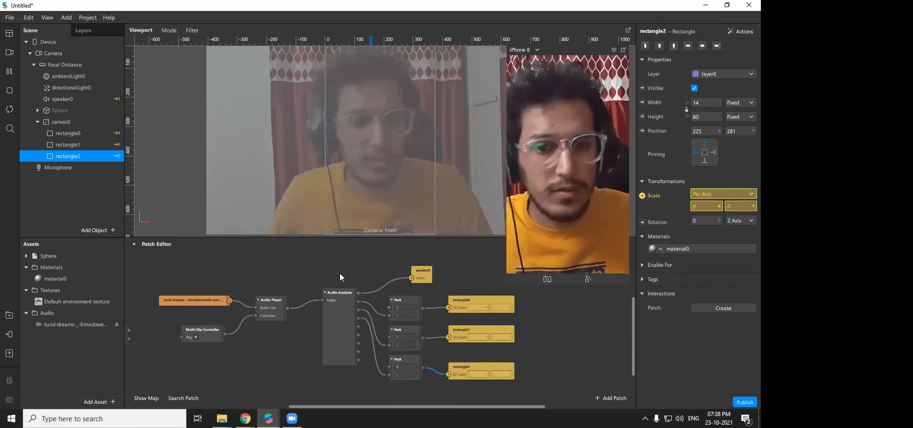
left_click_drag(431, 275, 439, 276)
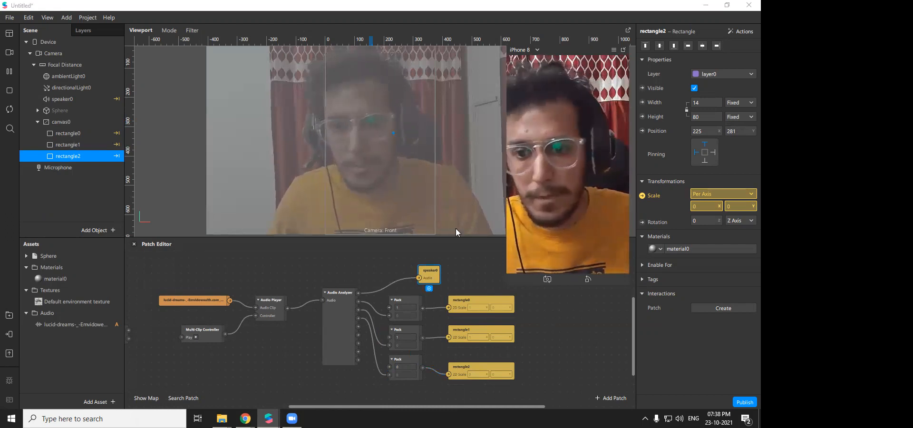
- Connect Screen Tap to the Multi-Clip Controller's Play input and choose Simulate Touch for the device preview
left_click_drag(129, 330, 181, 337)
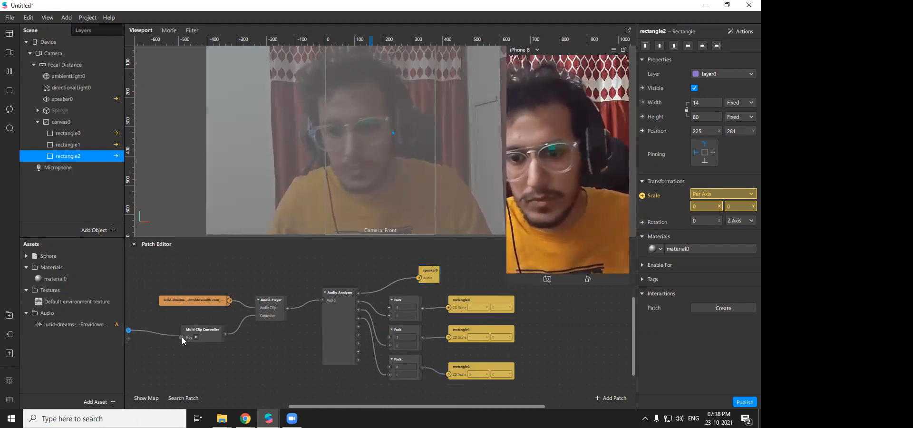
left_click(612, 51)
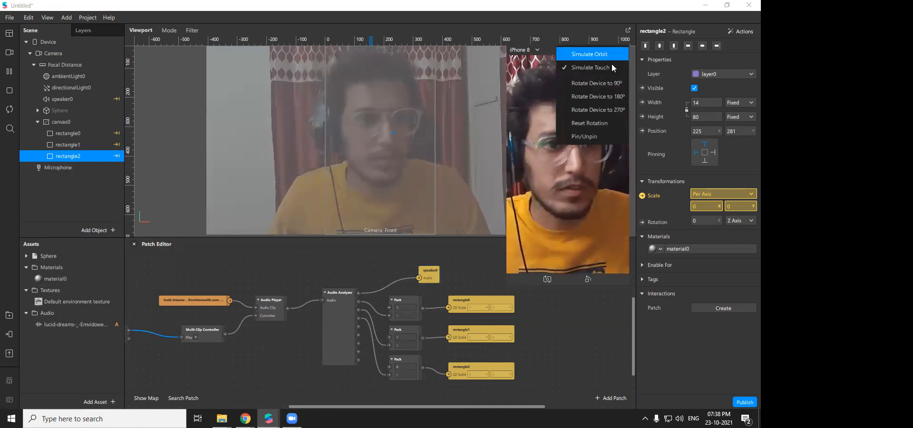
left_click(610, 66)
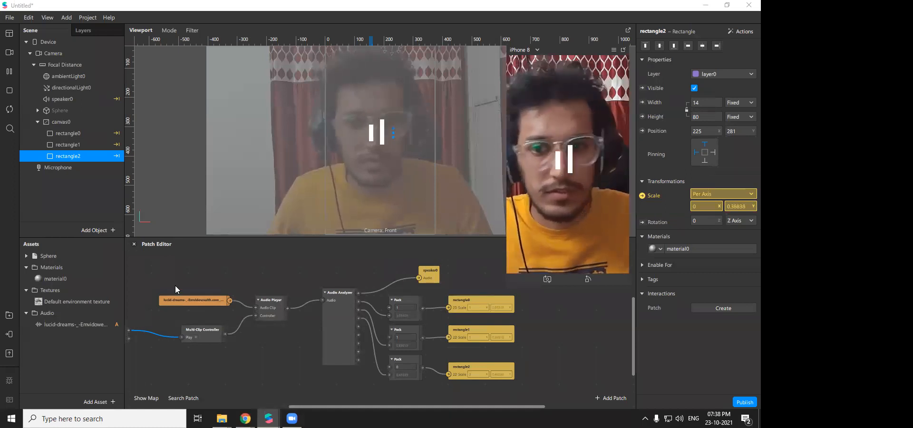
- Delete the audio clip, Screen Tap, Multi-Clip Controller and Audio Player patches that feed the Audio Analyzer
left_click_drag(321, 407, 289, 405)
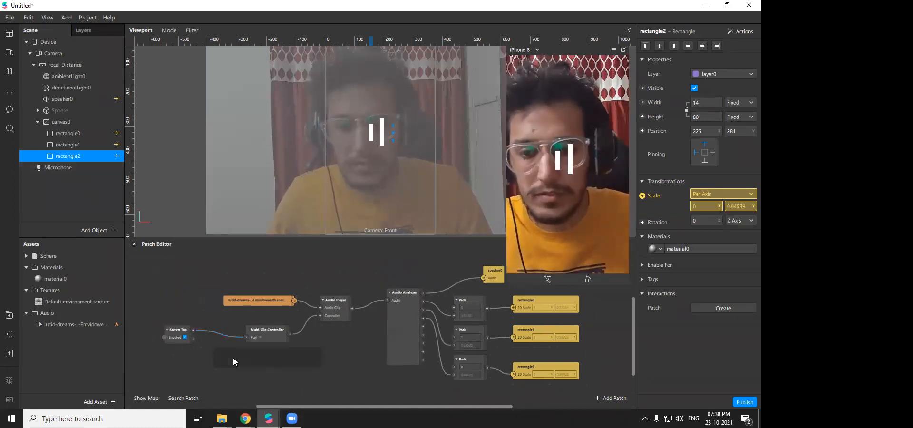
left_click(268, 301)
key("Delete")
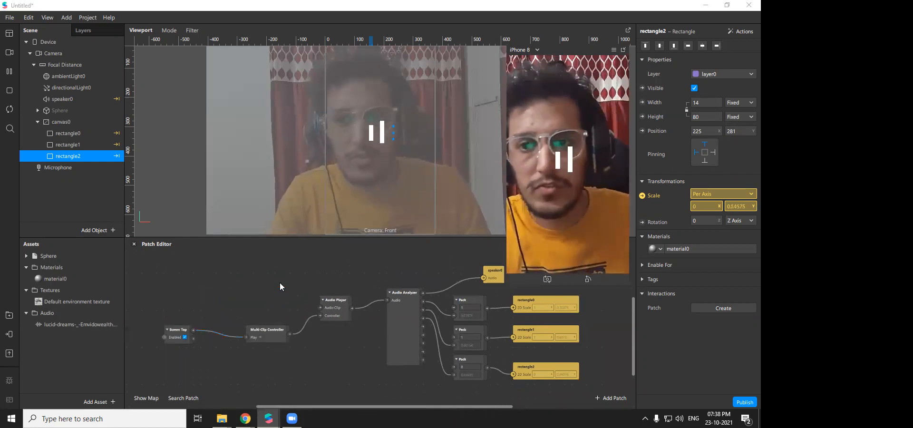
left_click_drag(363, 354, 162, 296)
key("Delete")
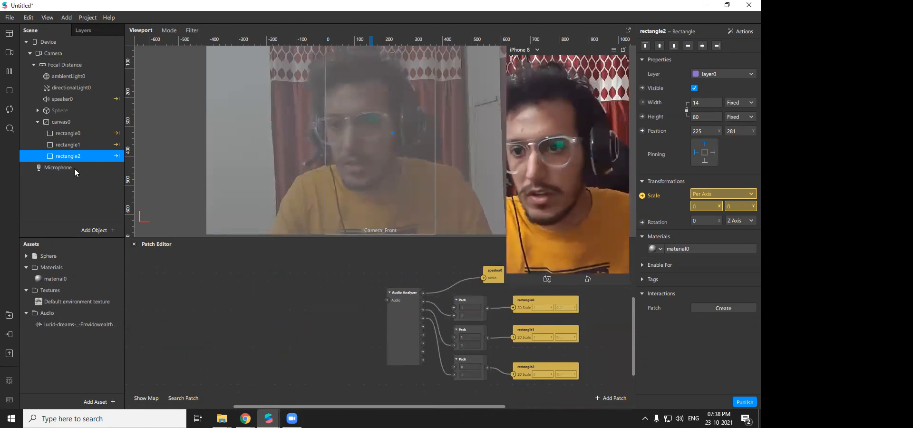
- Add a Microphone patch feeding the Audio Analyzer's Audio input and set the microphone's preview to Live Microphone Preview
left_click(47, 167)
left_click_drag(47, 170, 366, 315)
left_click(687, 46)
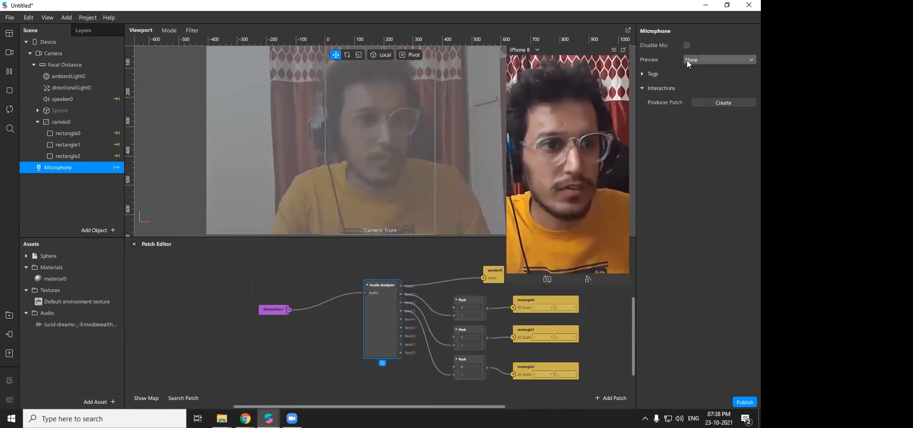
left_click(703, 58)
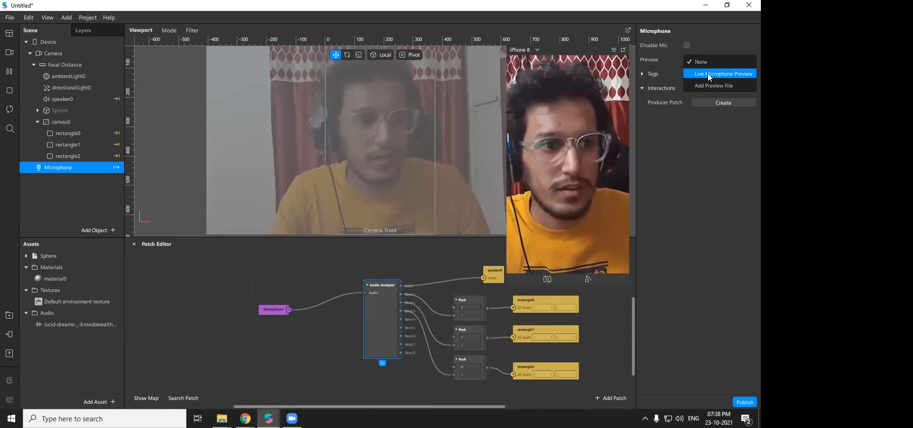
left_click(708, 73)
left_click(452, 251)
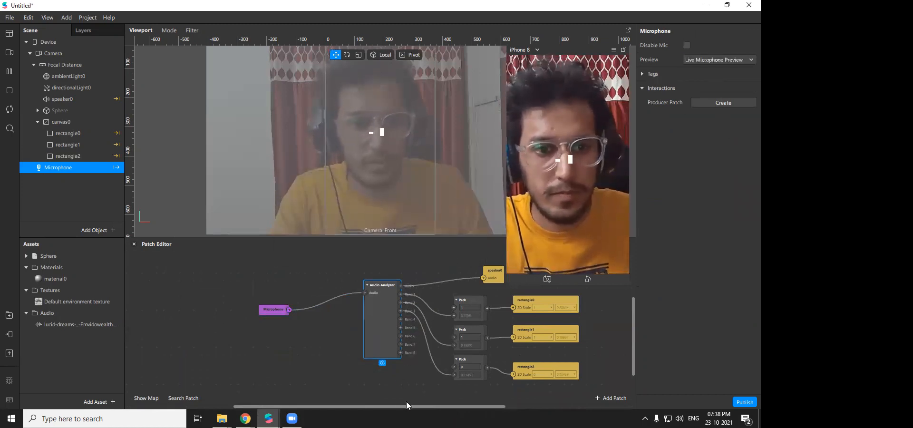
left_click_drag(443, 408, 486, 406)
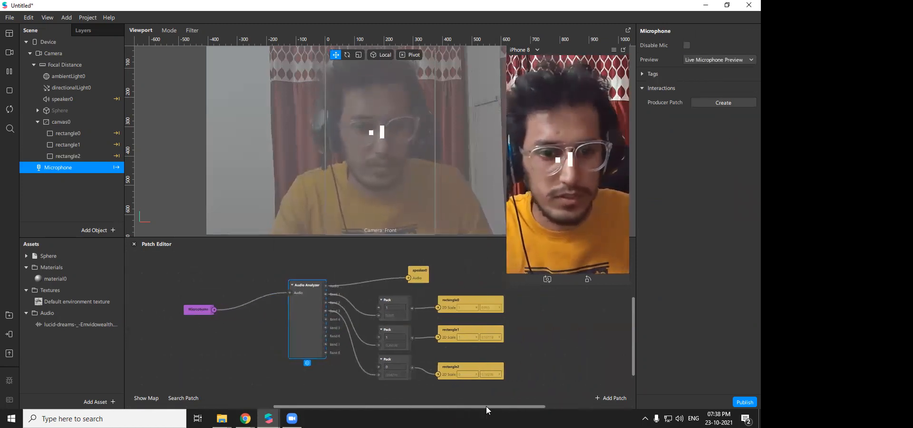
- Compare the three rectangles' scale properties and set the first value of rectangle2's Pack patch to 1
left_click(72, 156)
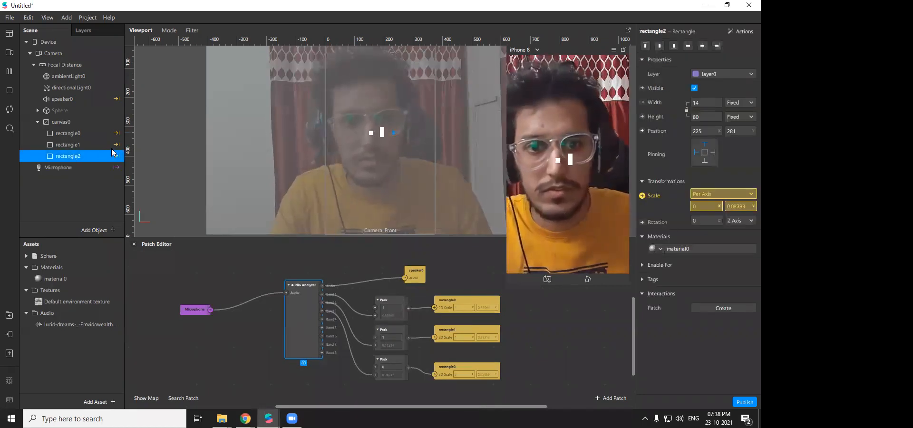
left_click(84, 144)
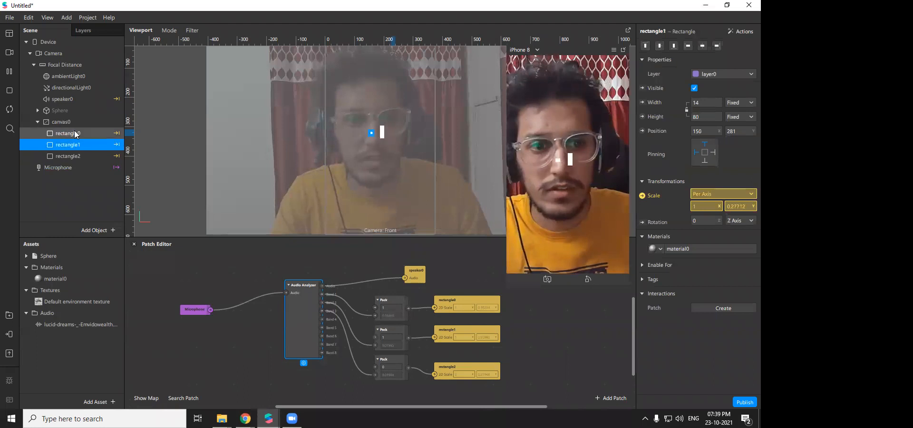
left_click(72, 133)
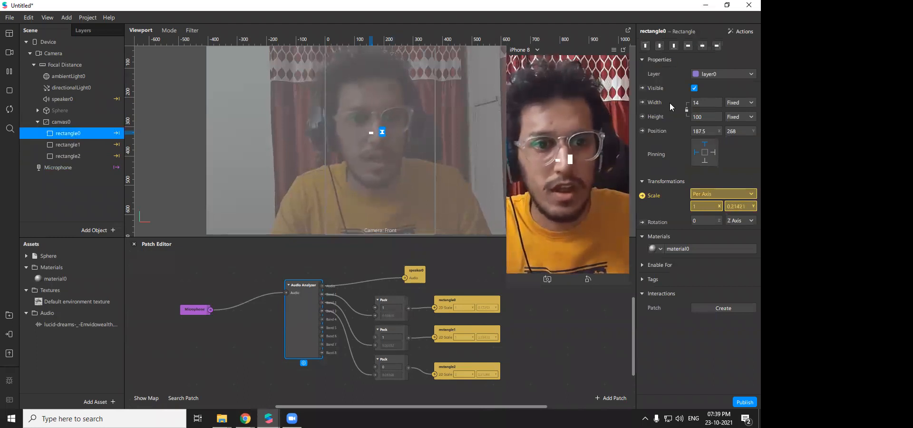
left_click(75, 156)
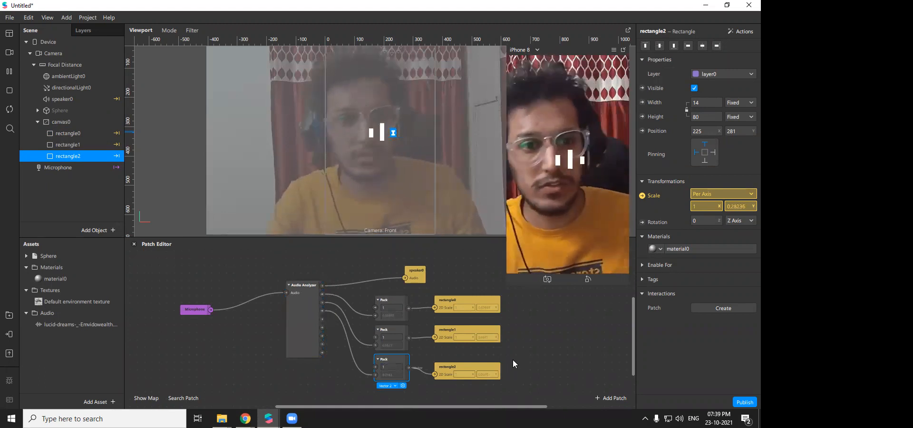
- Enlarge the device preview and delete the Microphone patch that feeds the Audio Analyzer
left_click_drag(524, 285, 470, 358)
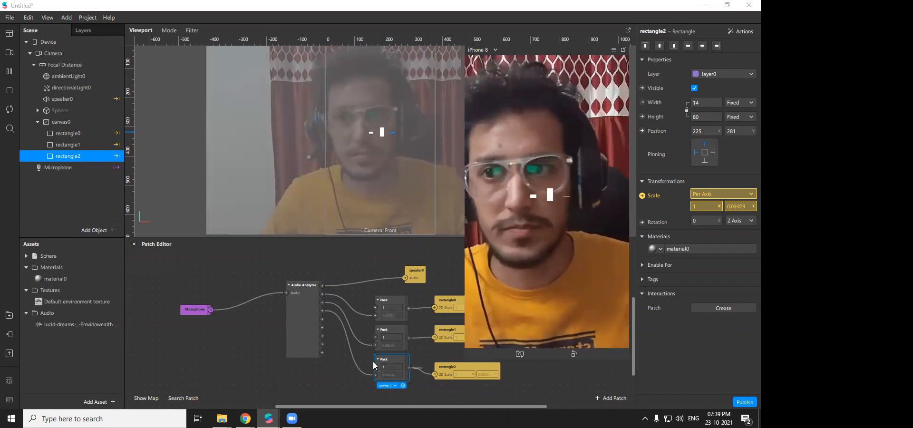
left_click_drag(465, 359, 485, 325)
left_click_drag(492, 380, 250, 309)
mouse_move(216, 283)
left_mouse_down()
mouse_move(196, 280)
mouse_move(205, 283)
left_mouse_up()
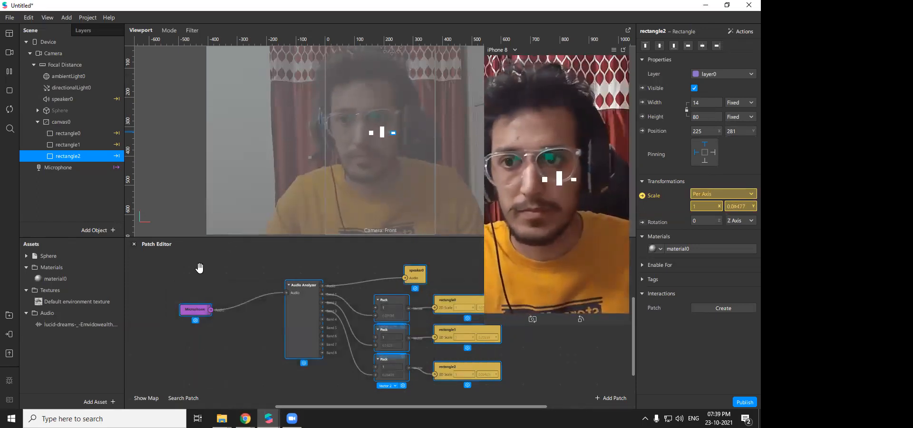
left_click(199, 310)
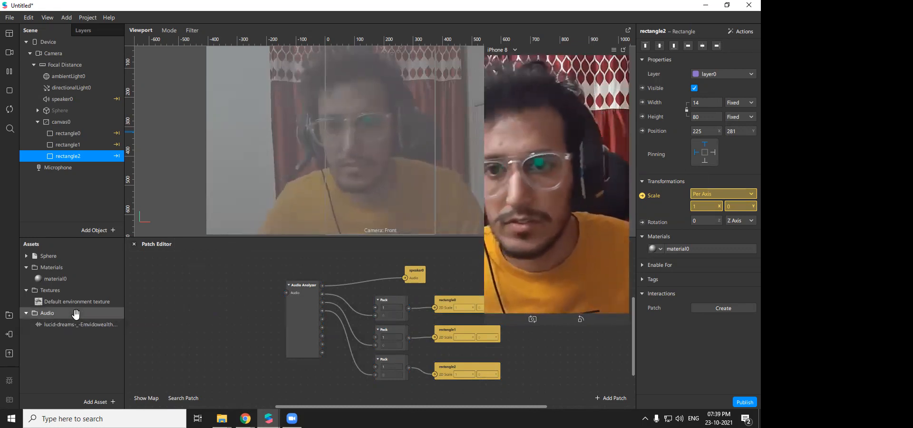
- Locate the lucid-dreams M4A file in Downloads, then switch to Chrome and show the class group chat in WhatsApp Web
left_click(222, 418)
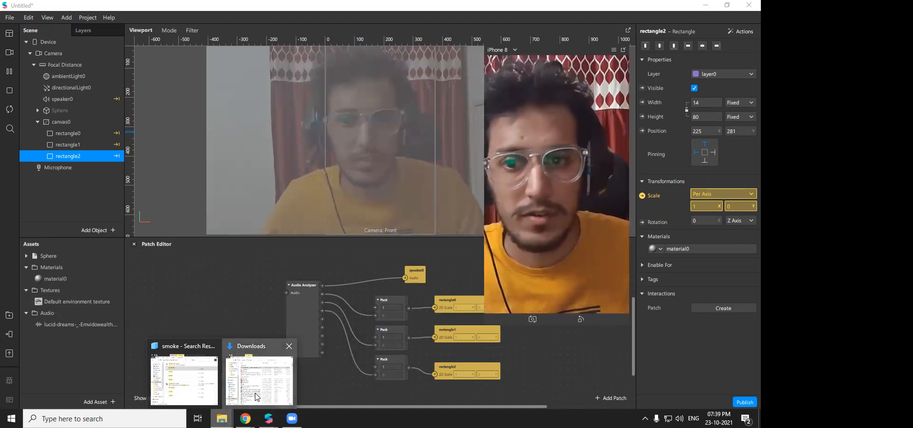
left_click(244, 385)
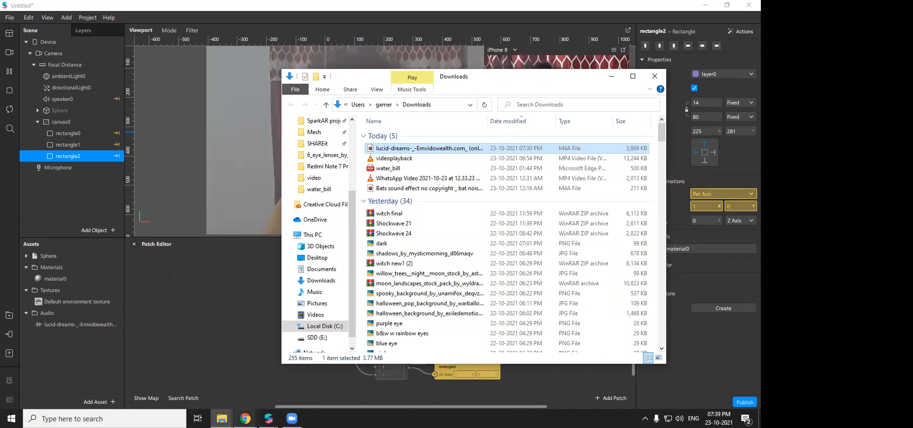
left_click(246, 419)
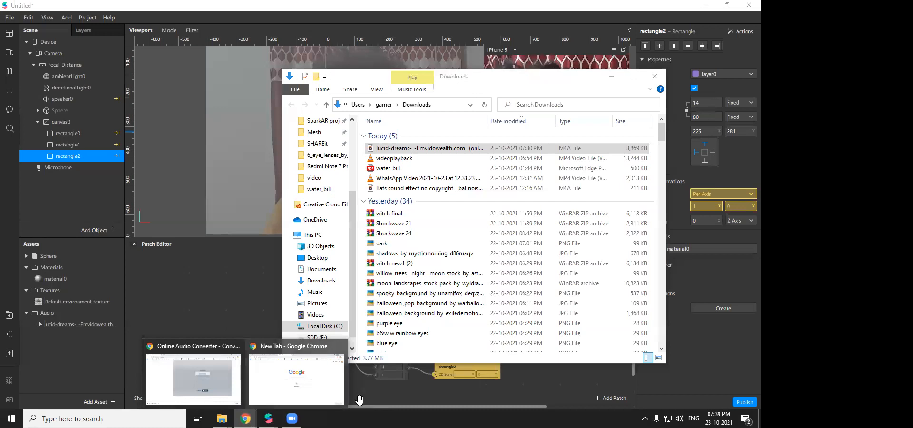
left_click(195, 378)
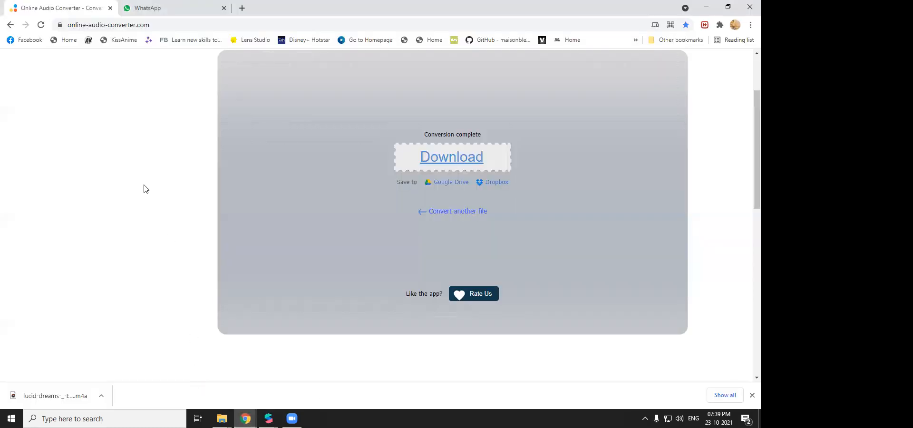
left_click(143, 8)
scroll(407, 309, "down", 3)
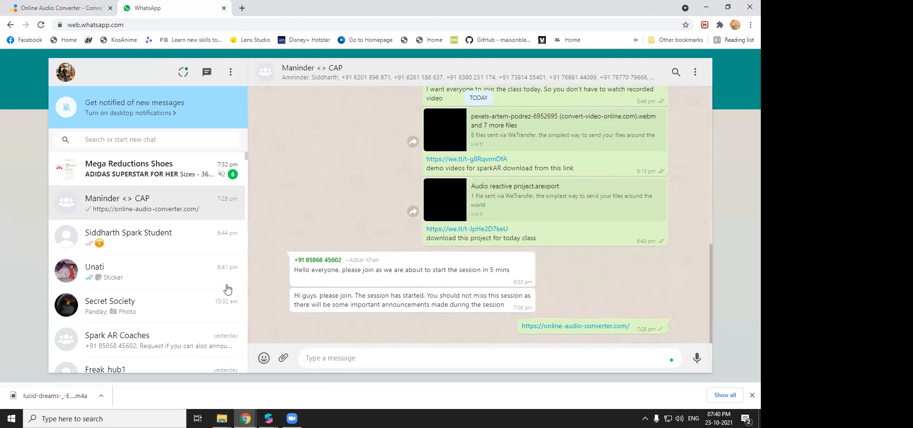
- Attach the lucid-dreams M4A file from the Downloads folder to the WhatsApp group chat and send it
left_click(222, 418)
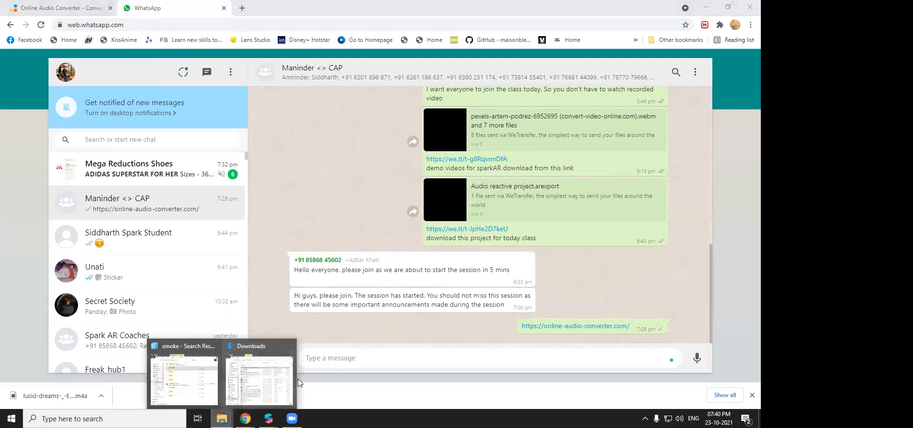
left_click(236, 385)
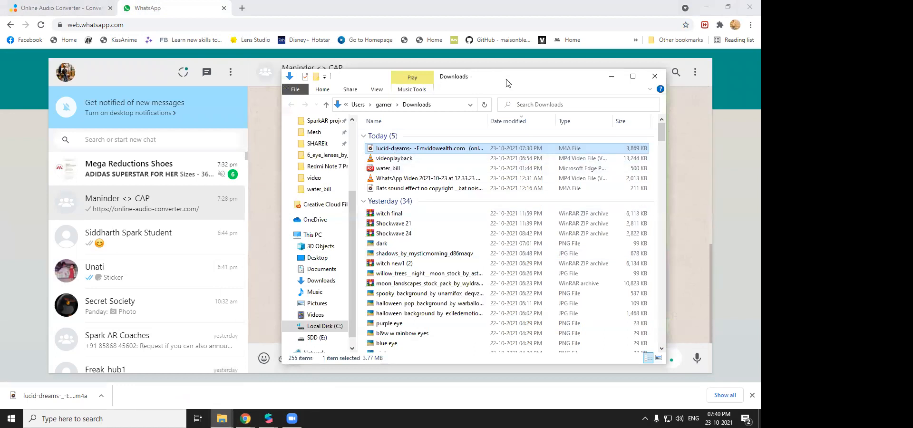
left_click_drag(508, 84, 605, 83)
left_click_drag(500, 148, 336, 235)
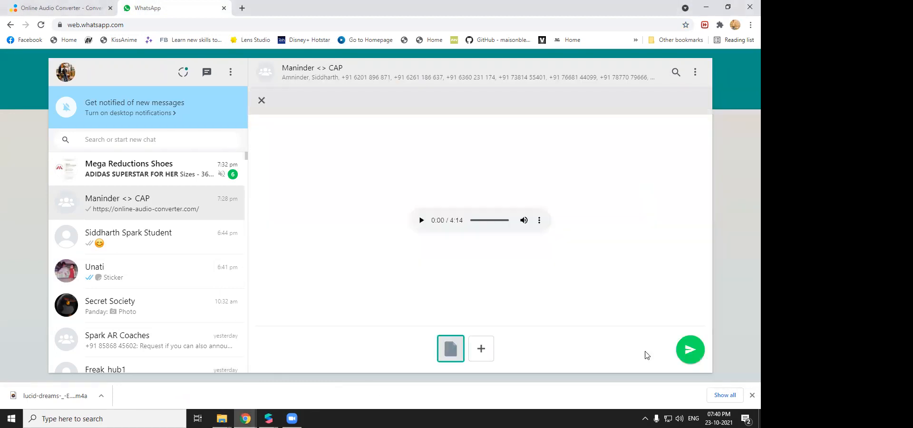
left_click(701, 355)
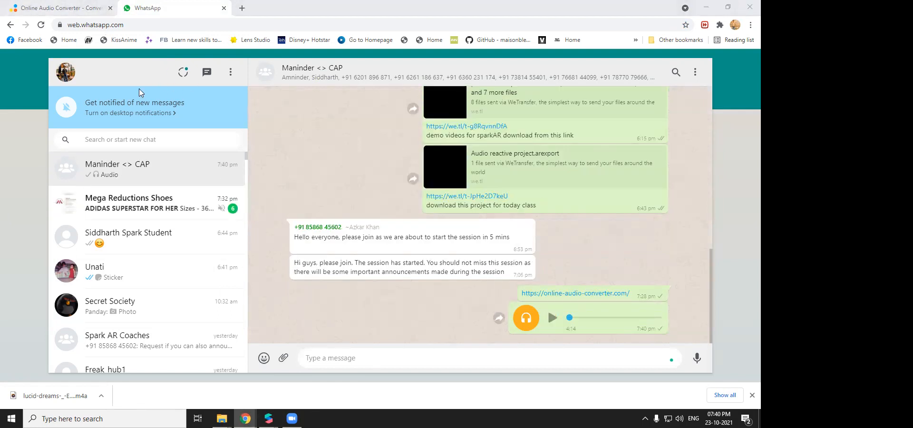
- Switch back to the untitled Spark AR Studio project and close the AR Library window
key("ctrl+shift+Tab")
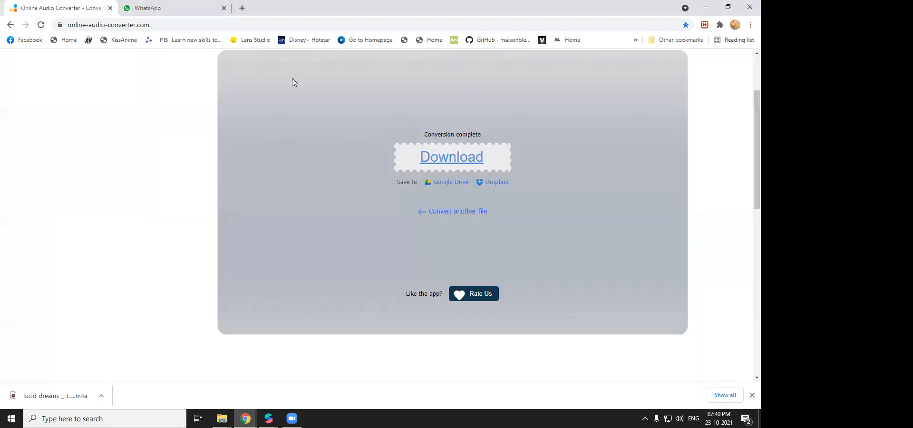
key("ctrl+Tab")
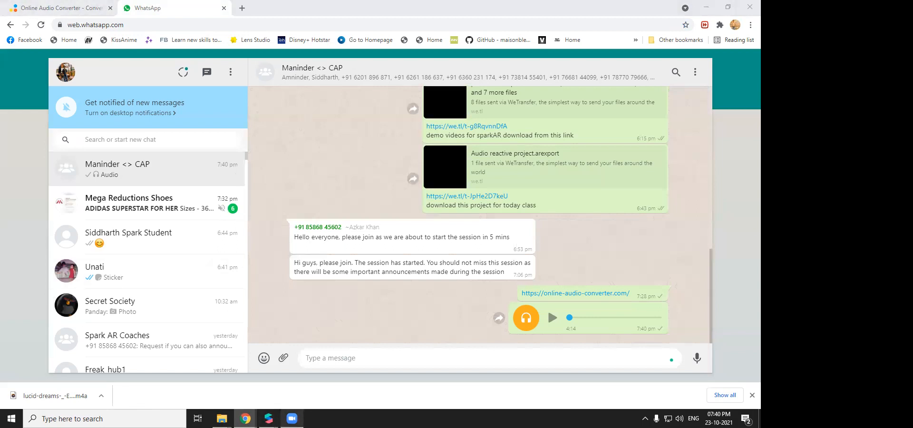
mouse_move(269, 419)
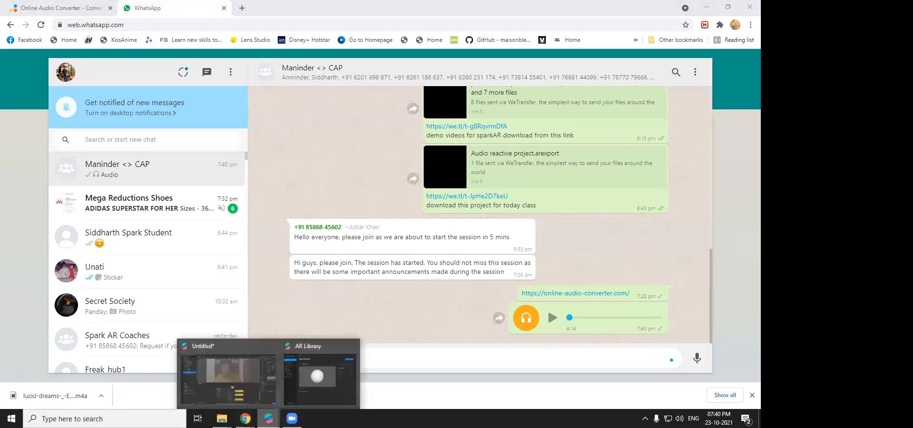
left_click(238, 382)
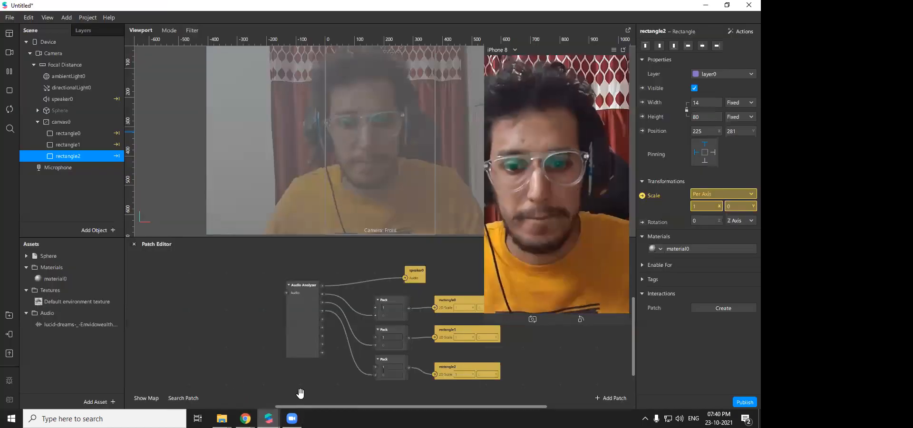
mouse_move(269, 419)
left_click(352, 346)
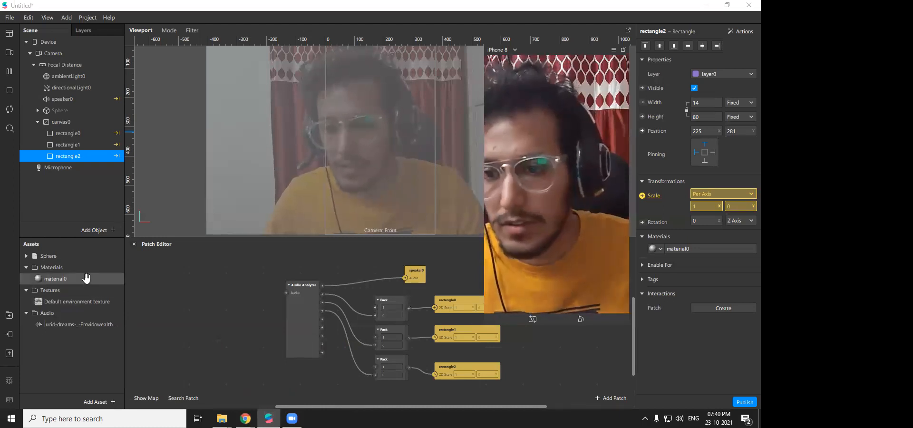
left_click(76, 260)
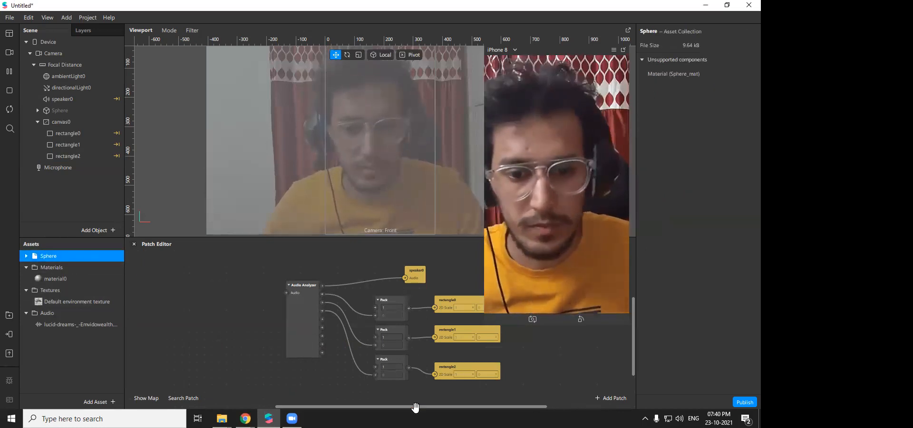
left_click_drag(415, 407, 421, 407)
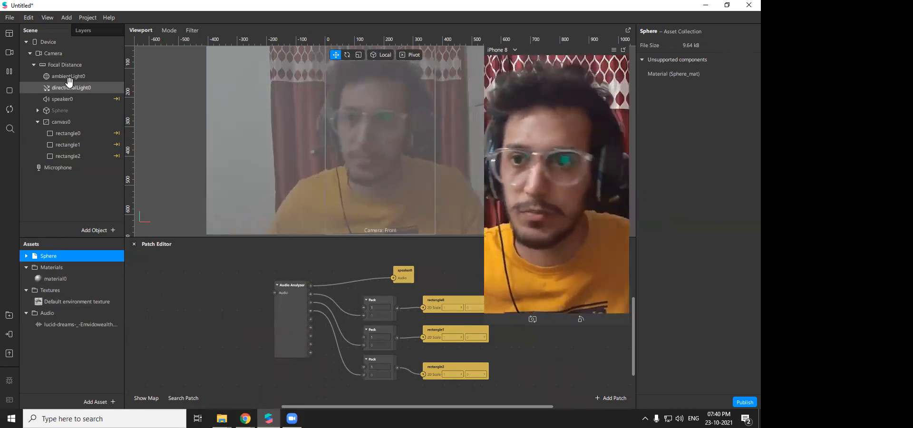
left_click(73, 268)
right_click(57, 268)
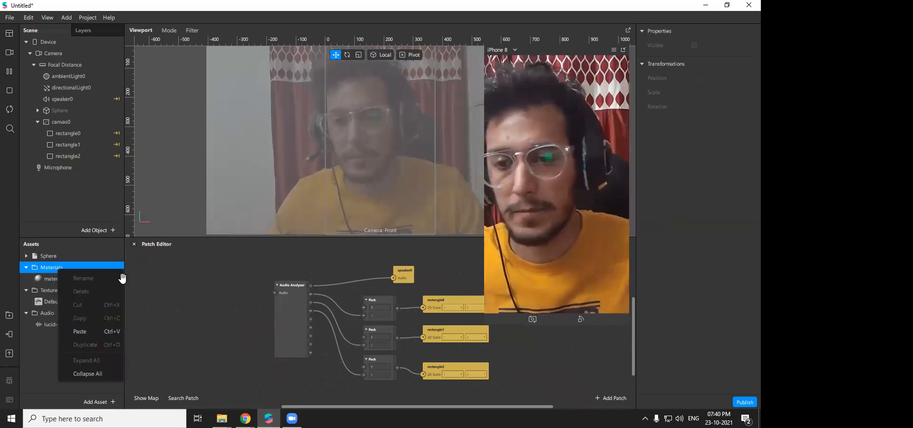
left_click(220, 312)
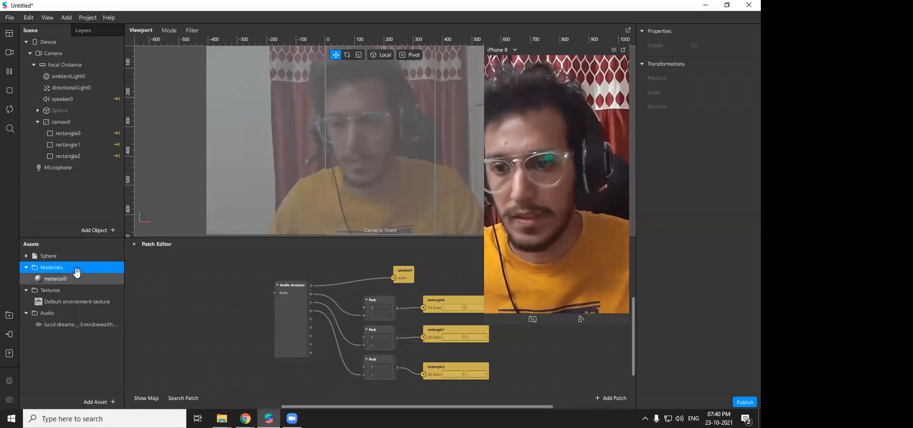
double_click(61, 281)
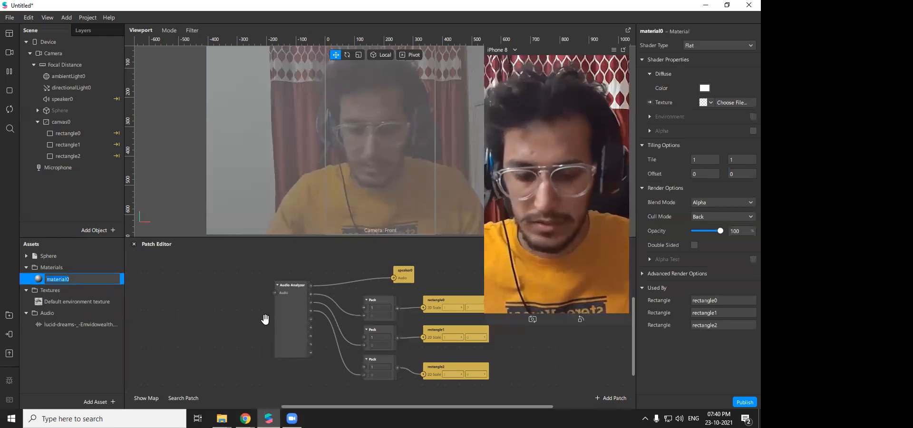
double_click(244, 312)
- Delete material0 and the default environment texture from the project's assets
right_click(51, 278)
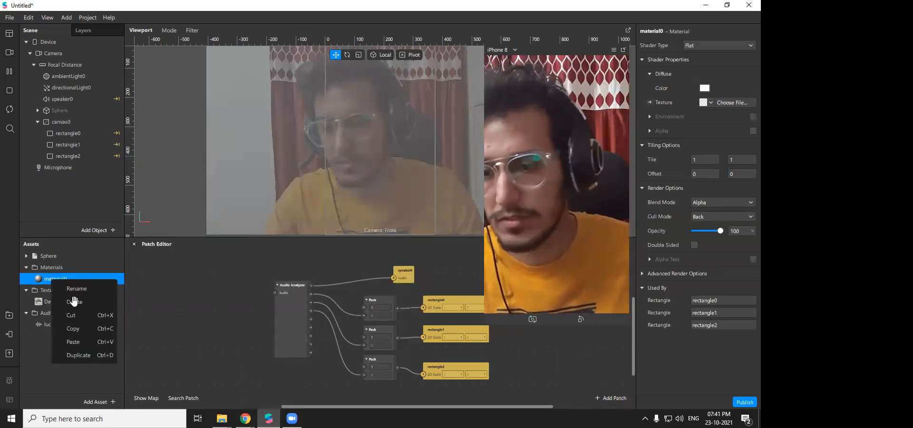
left_click(71, 286)
left_click(72, 279)
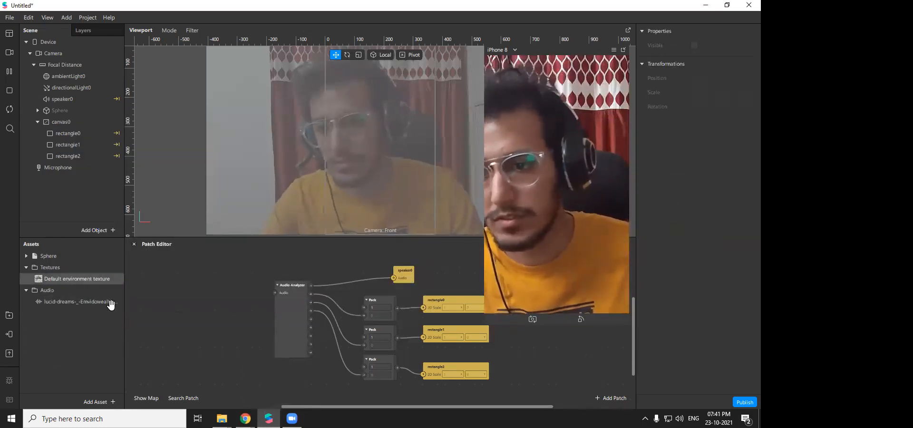
right_click(61, 282)
left_click(69, 291)
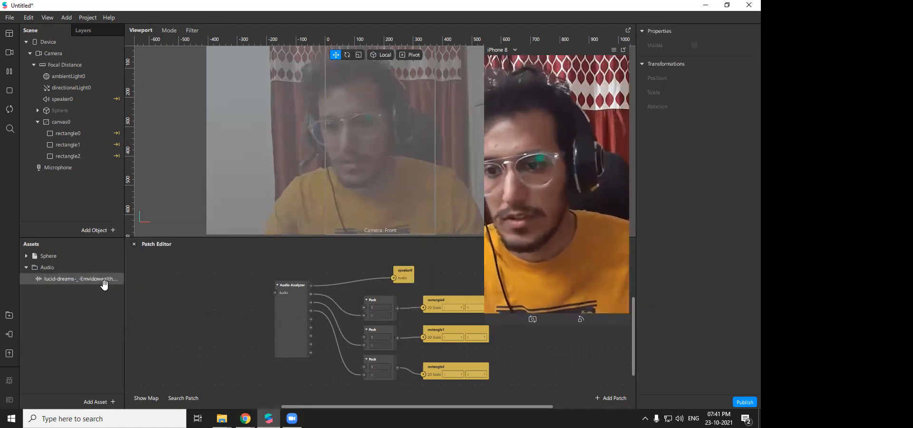
- Delete the lucid-dreams audio asset and choose to remove its file from the project folder as well
left_click(104, 281)
right_click(64, 280)
left_click(97, 265)
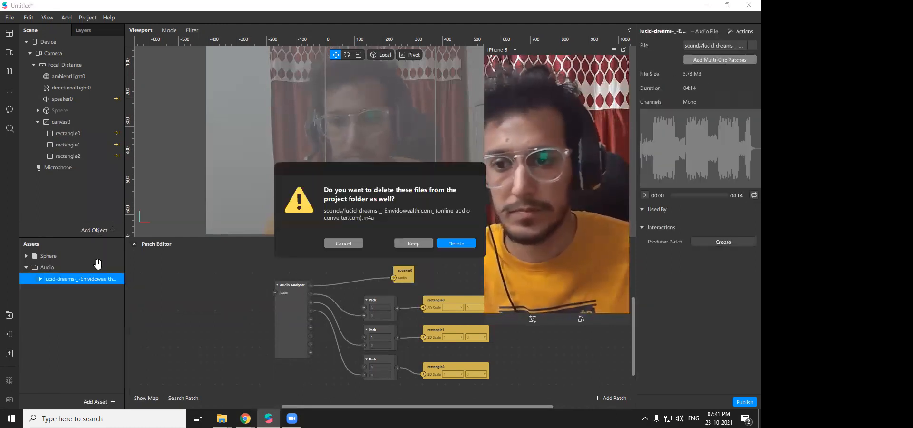
left_click(451, 245)
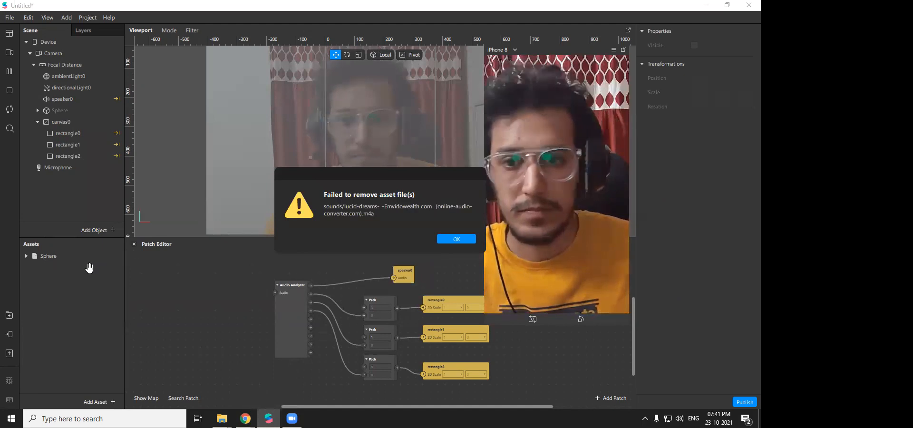
- Dismiss the asset-removal message and inspect the Sphere asset and the hidden Sphere object in the scene
key("Return")
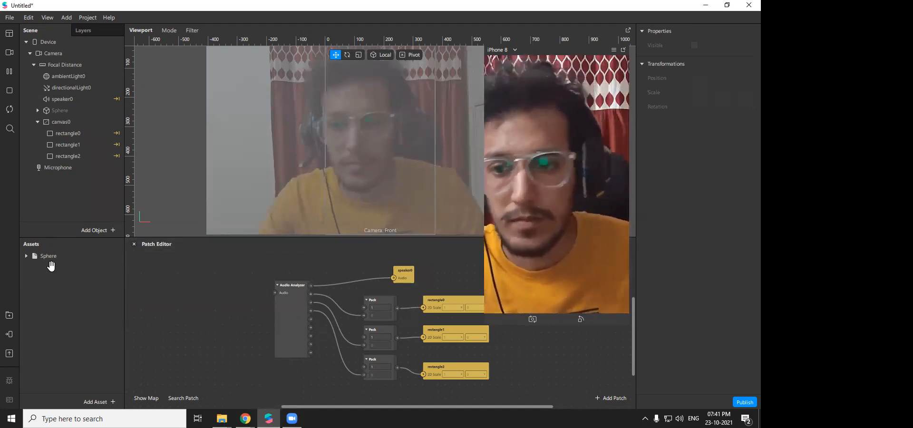
left_click(71, 256)
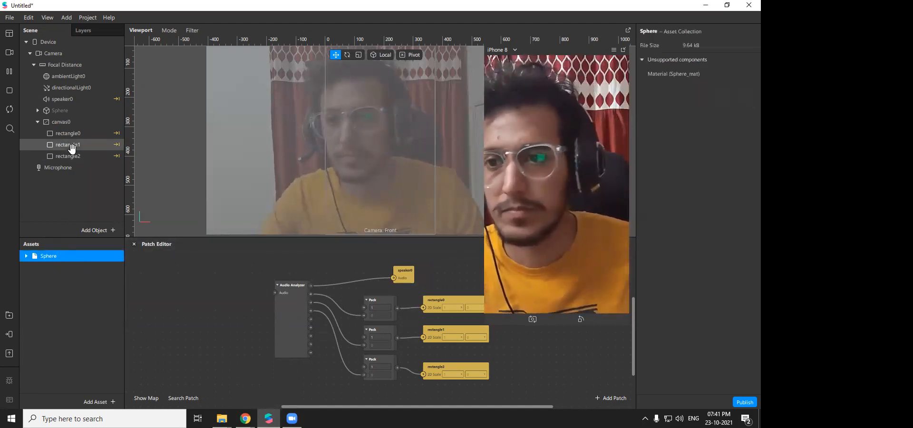
left_click(76, 111)
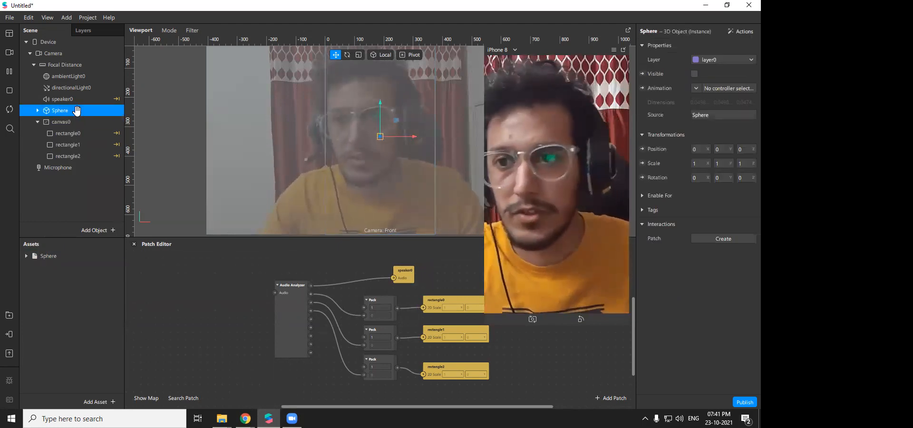
left_click(10, 354)
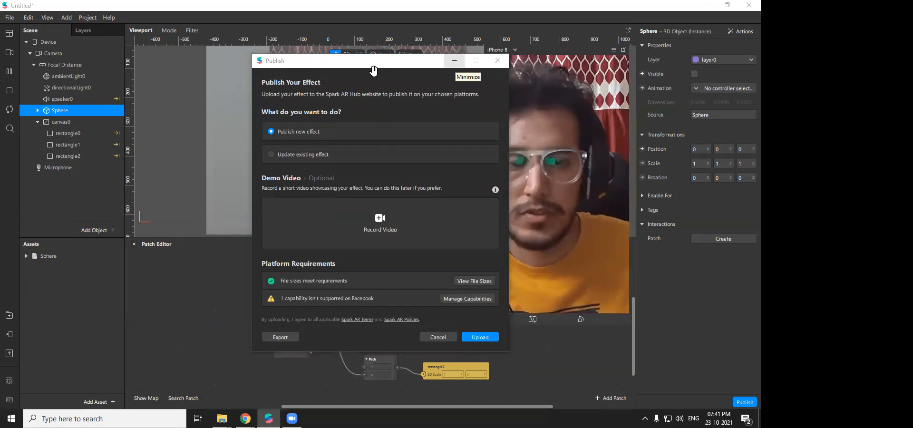
left_click_drag(428, 61, 530, 69)
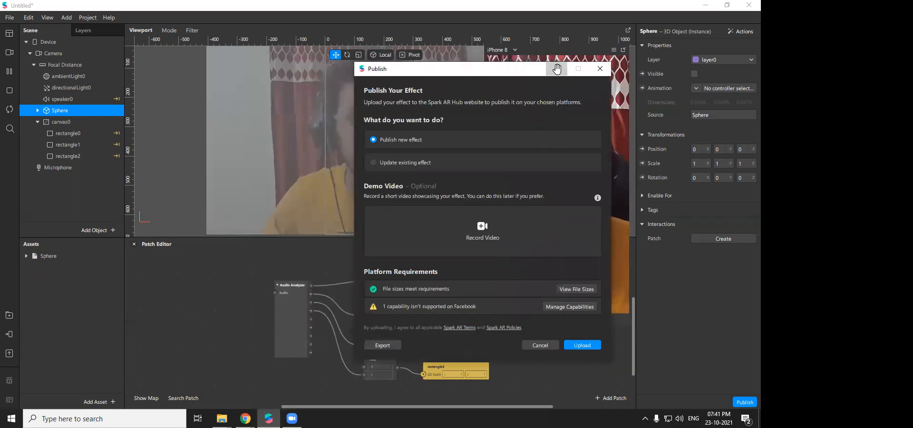
left_click(557, 70)
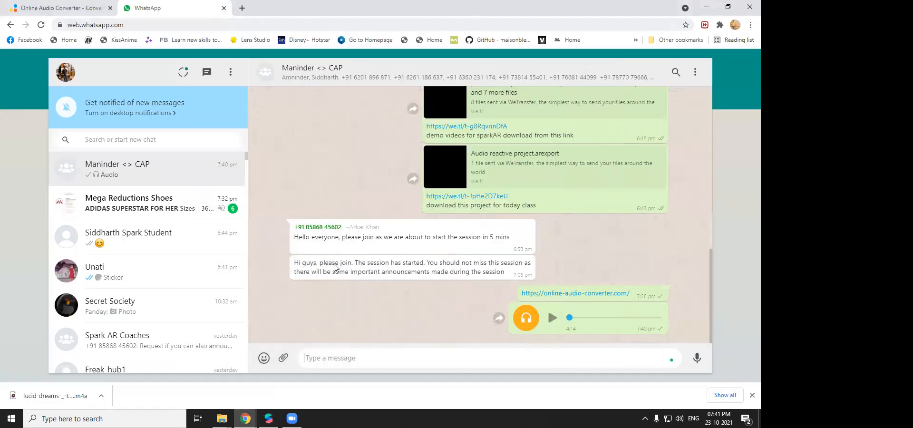
key("alt+Tab")
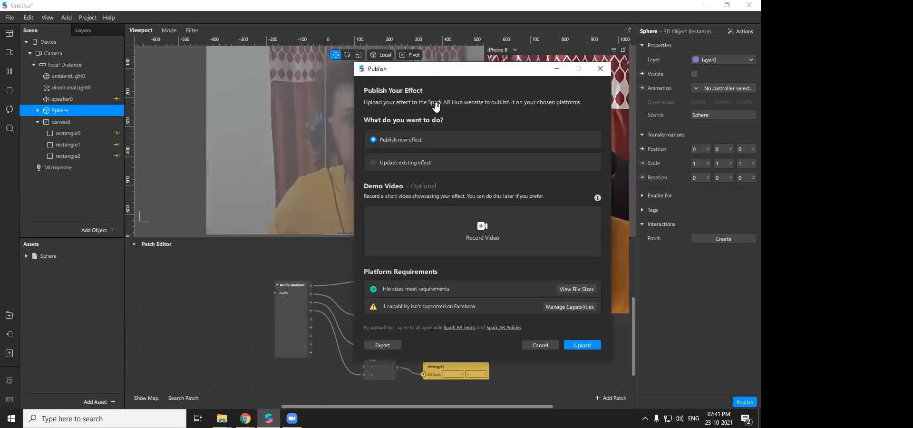
left_click(150, 154)
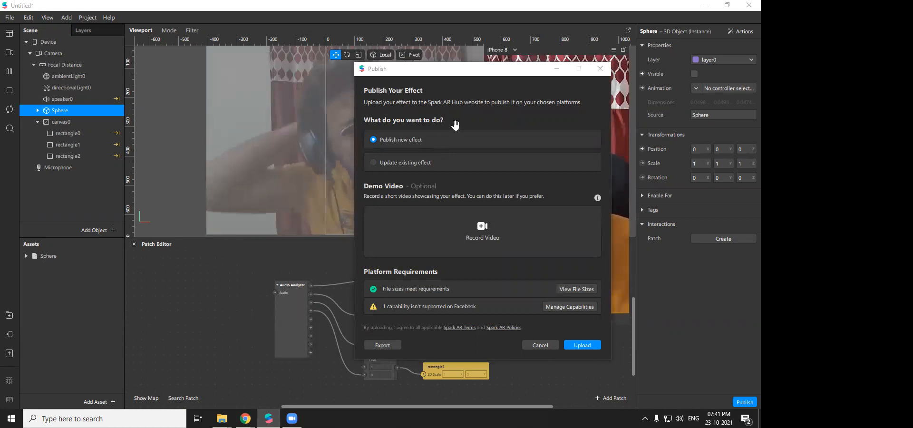
left_click(600, 70)
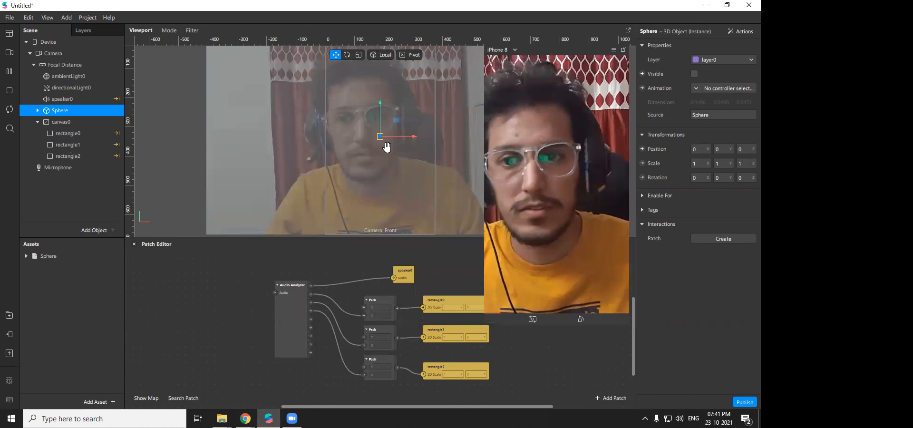
- Delete canvas0 together with its three rectangles from the scene
left_click(53, 123)
right_click(52, 122)
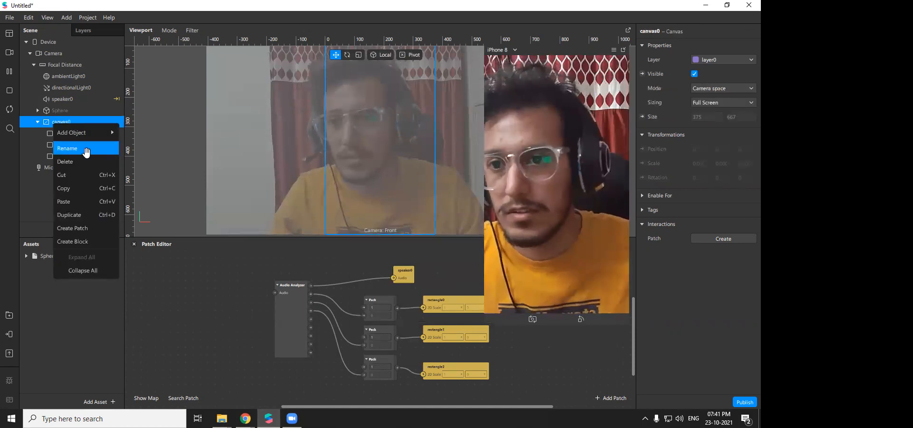
left_click(83, 159)
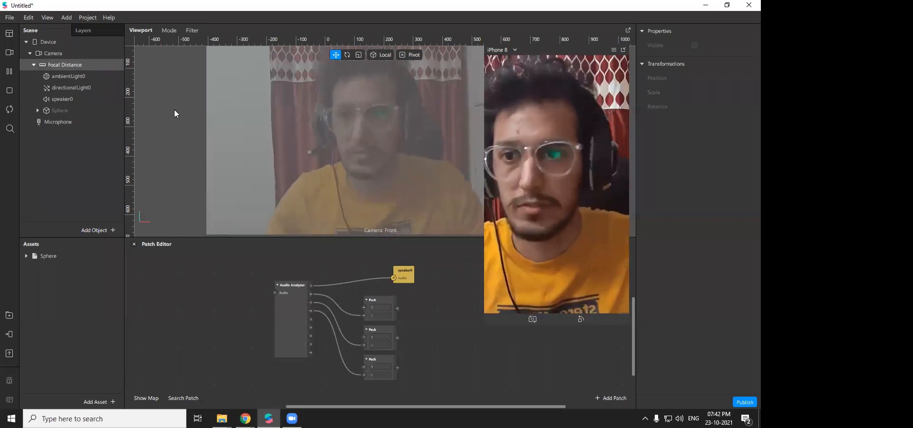
- Add a face mesh under Focal Distance, and delete only the mesh to keep its face tracker
right_click(69, 65)
mouse_move(100, 75)
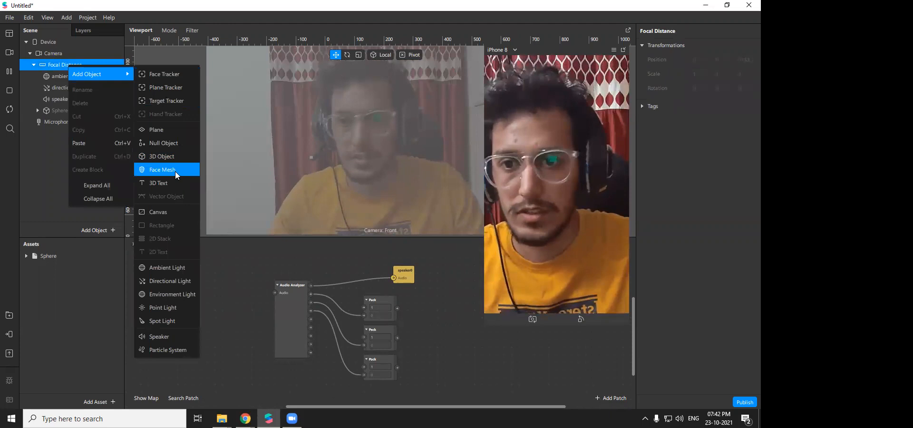
left_click(162, 169)
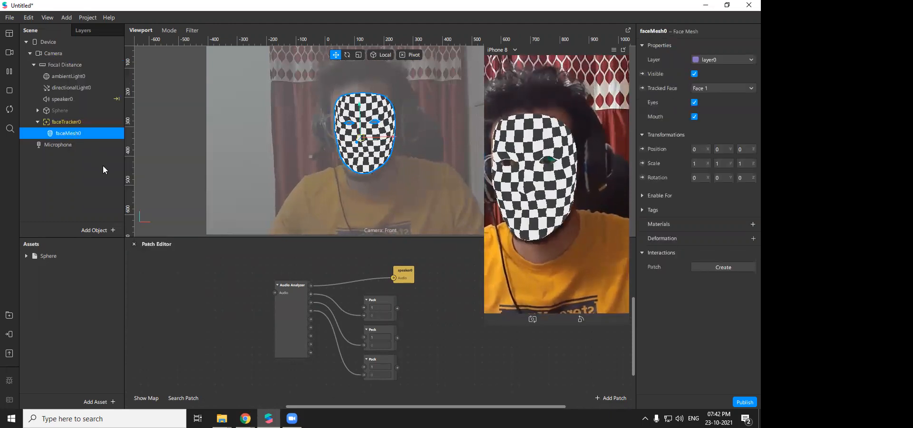
right_click(74, 133)
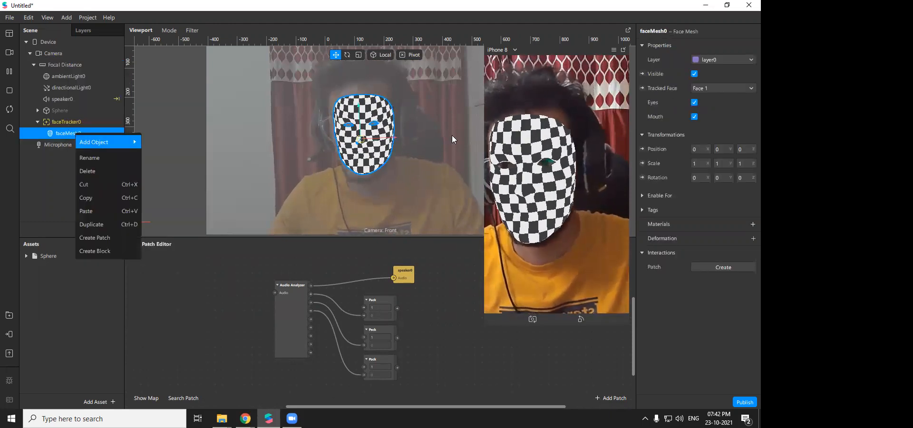
left_click(93, 171)
- Delete all remaining patches from the Patch Editor and select the hidden Sphere object
left_click_drag(459, 378, 274, 268)
key("Delete")
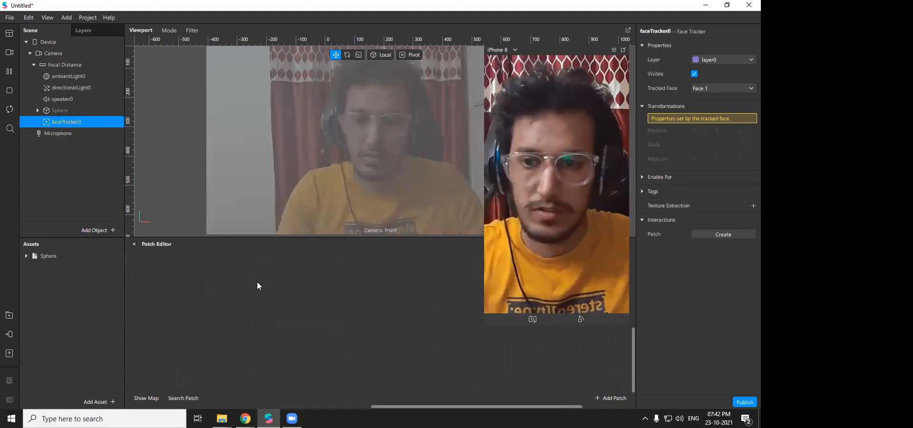
left_click(65, 110)
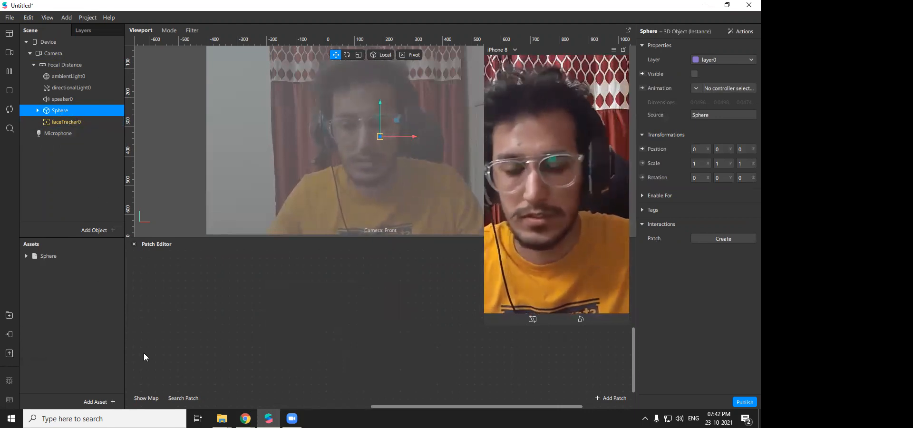
- Switch to the File Explorer window, open the FaceAssets Mesh folder and position the window over the project
mouse_move(222, 419)
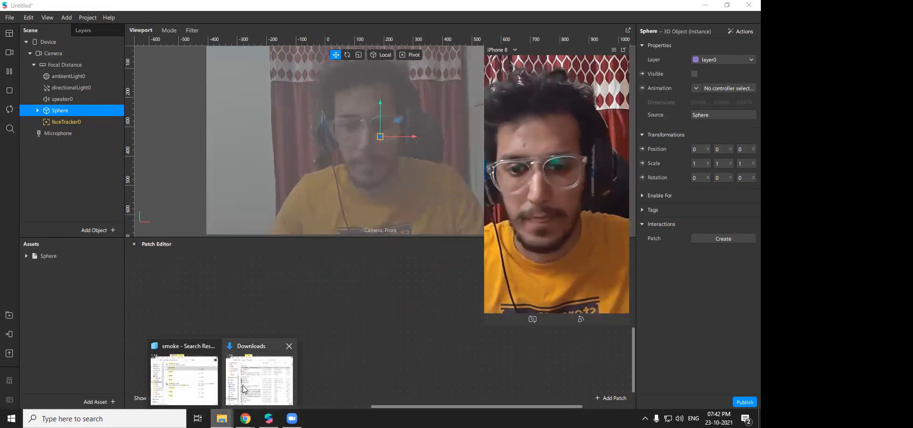
left_click(242, 389)
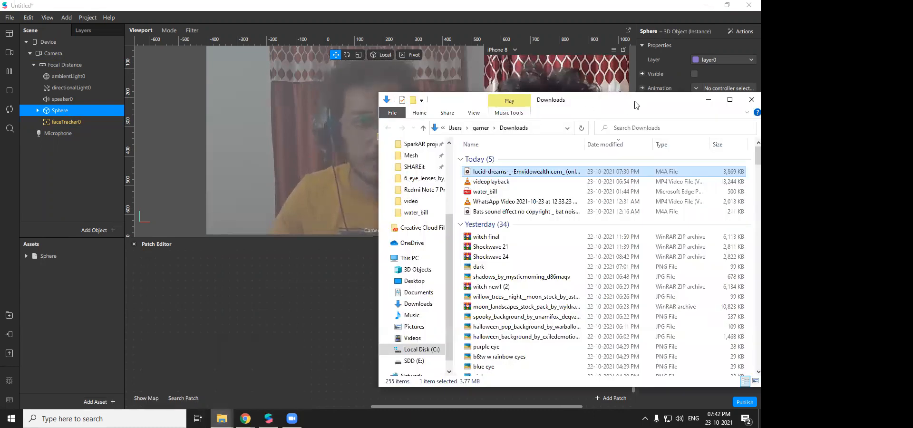
left_click_drag(636, 105, 675, 85)
scroll(461, 275, "up", 2)
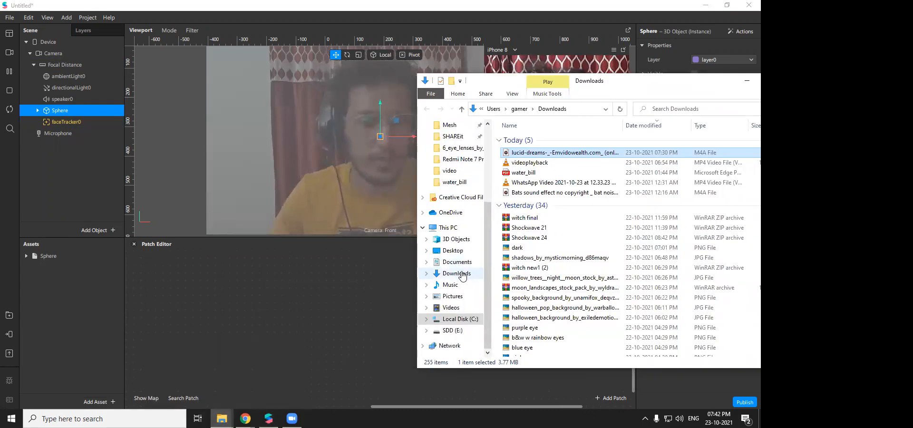
scroll(465, 256, "up", 2)
left_click(449, 228)
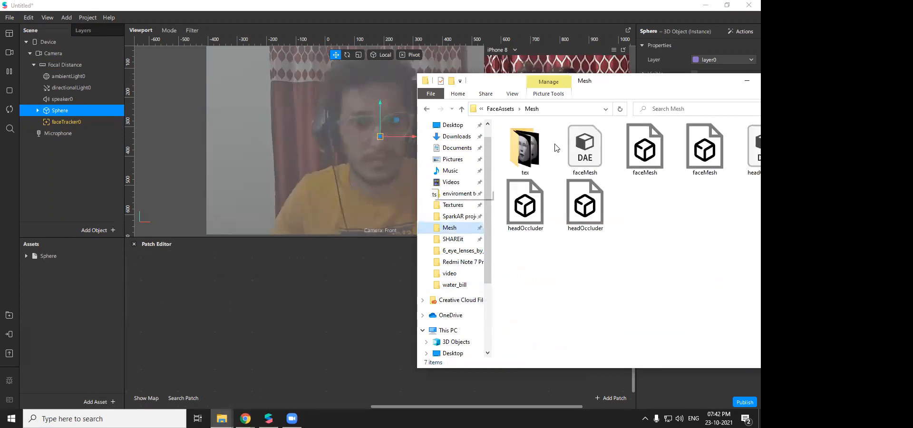
left_click_drag(579, 80, 446, 83)
mouse_move(222, 419)
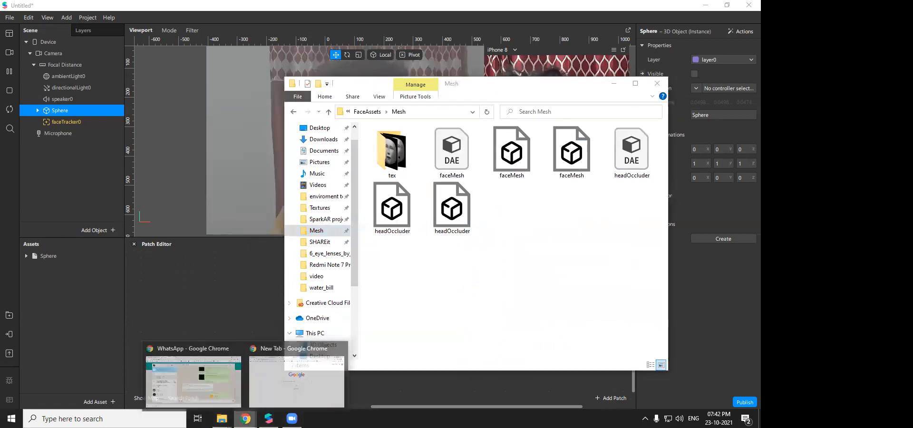
left_click(275, 388)
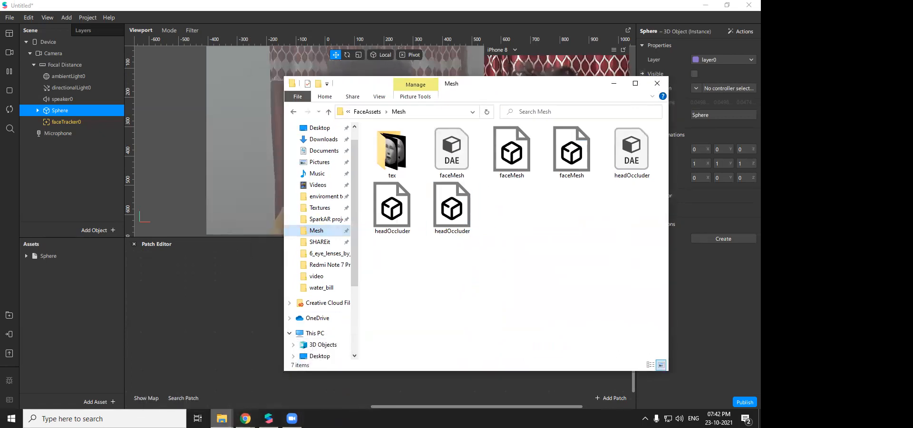
left_click(222, 419)
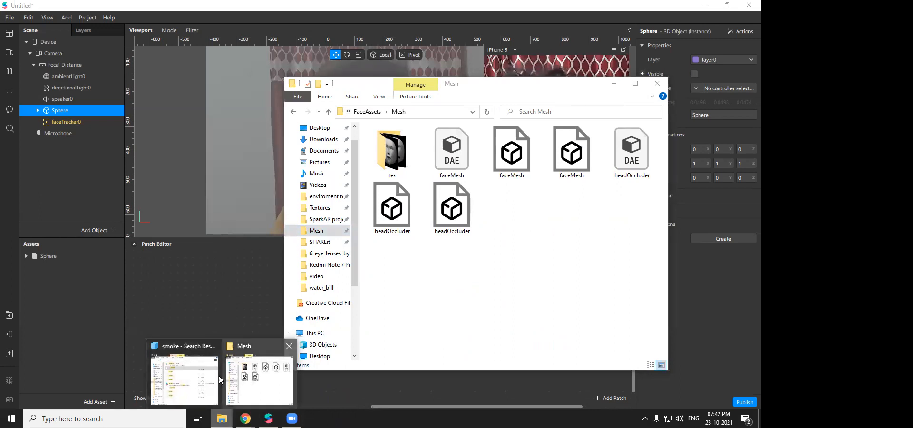
left_click(245, 379)
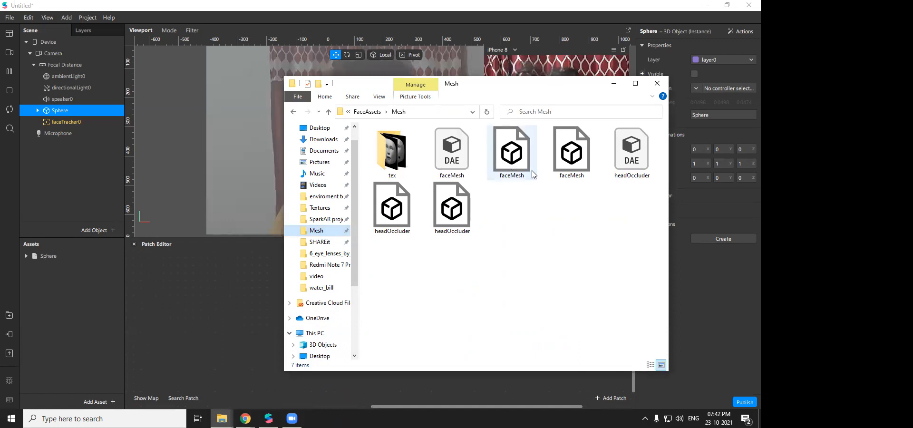
- Import the headOccluder model from the Mesh folder into the project's assets and place it under faceTracker0
left_click(400, 231)
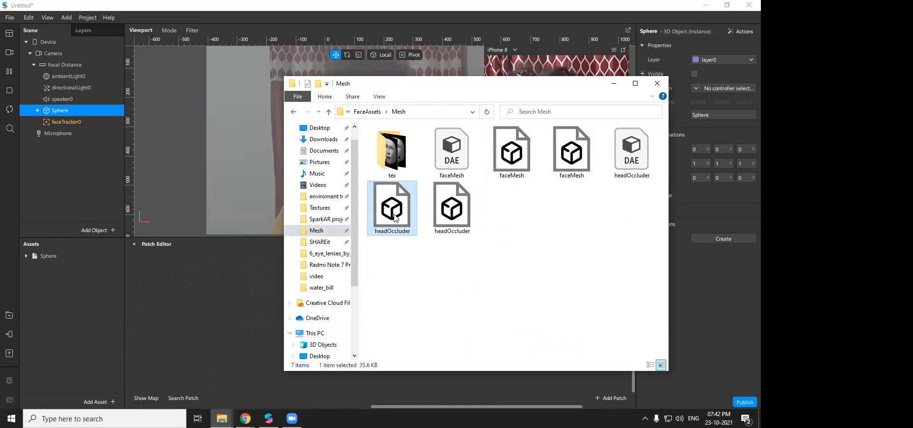
left_click_drag(394, 217, 48, 304)
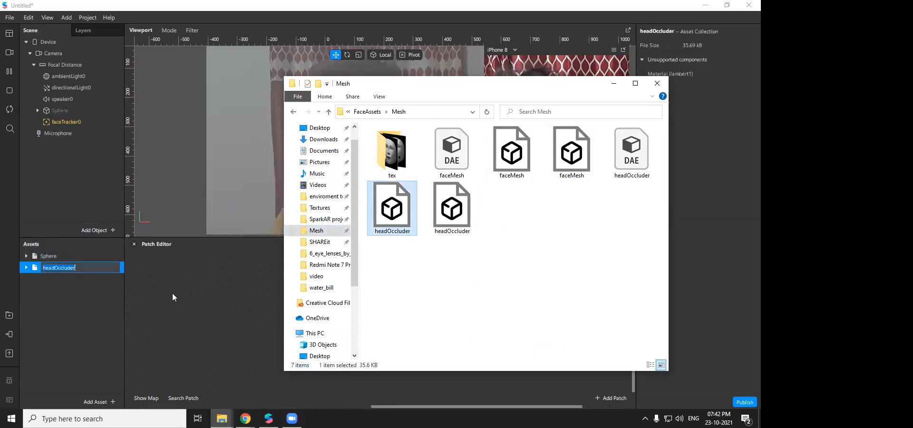
left_click(51, 267)
left_click_drag(51, 266, 85, 114)
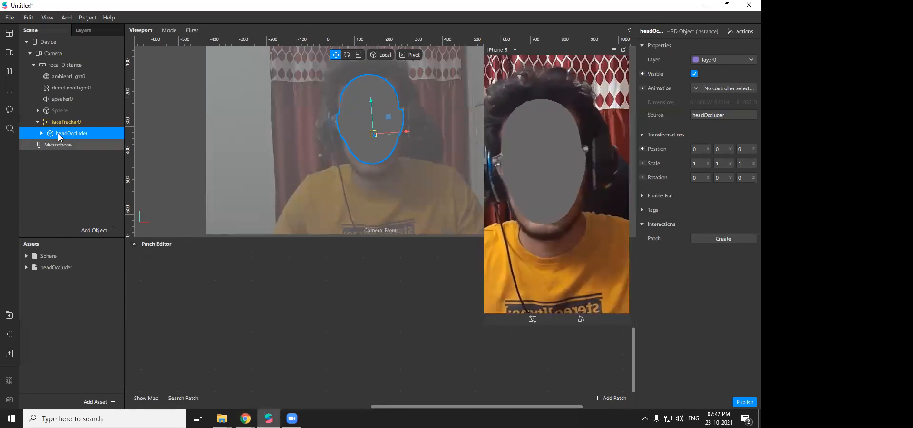
- Set the headOccluder mesh's lambert1 material to the Flat shader with Alpha blend mode and 0% opacity
left_click(41, 133)
left_click(76, 145)
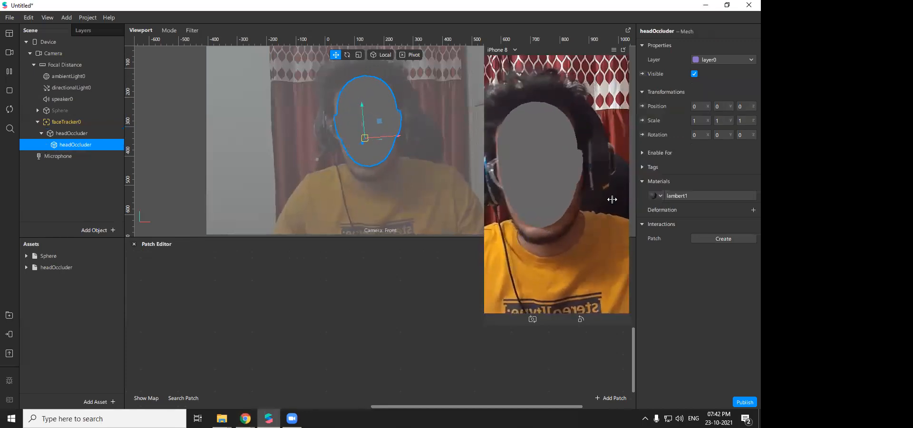
left_click(713, 196)
left_click(711, 44)
left_click(711, 44)
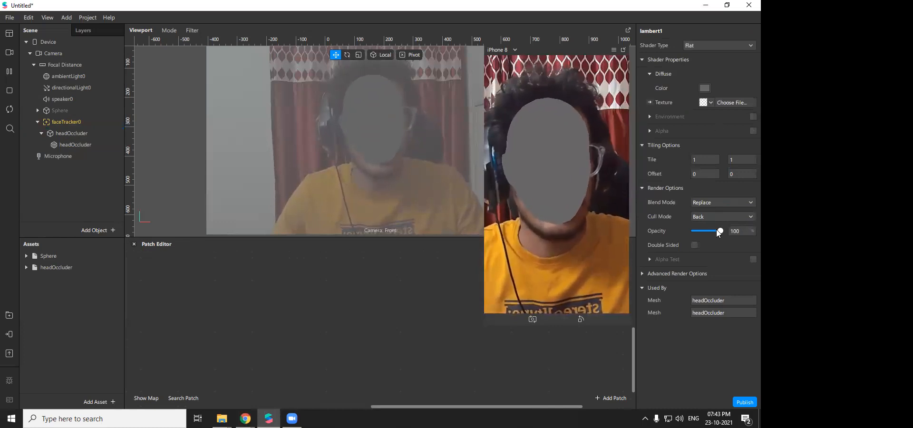
left_click(723, 203)
left_click_drag(714, 231, 591, 231)
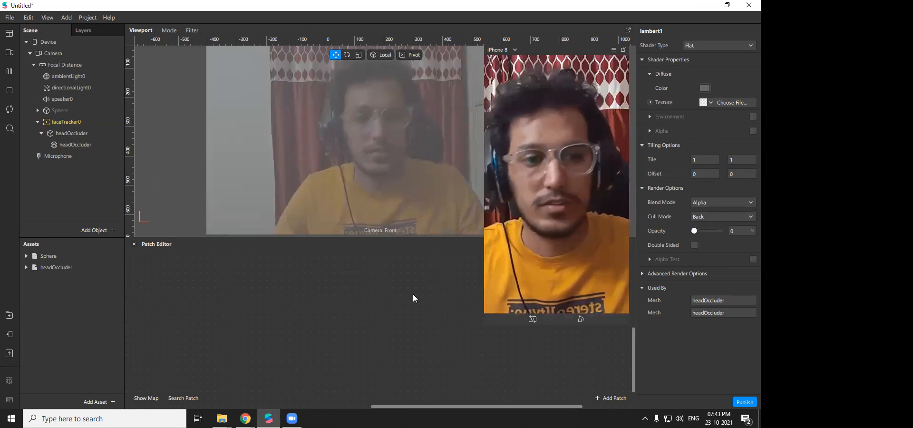
- Add a null object under faceTracker0, place the Sphere asset inside it, and select the null object
left_click(42, 134)
left_click(47, 123)
right_click(48, 123)
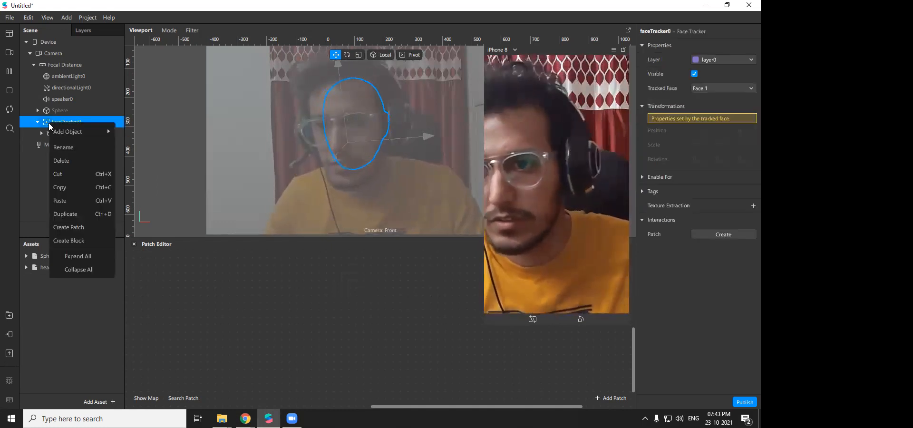
mouse_move(95, 128)
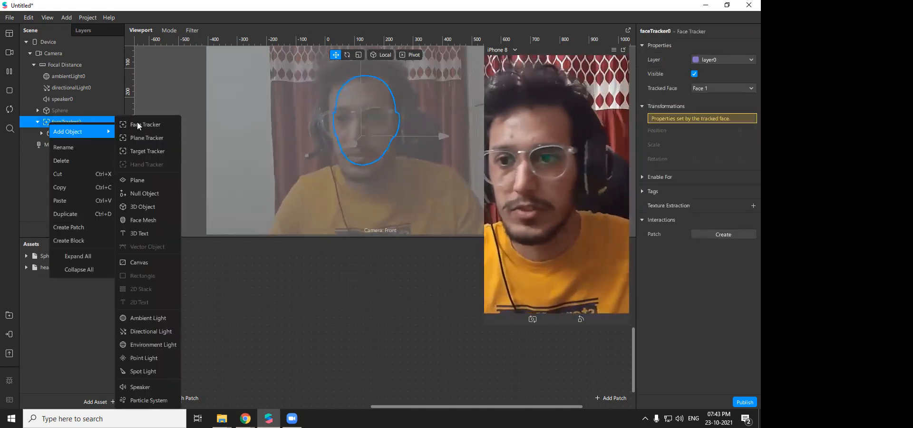
left_click(146, 193)
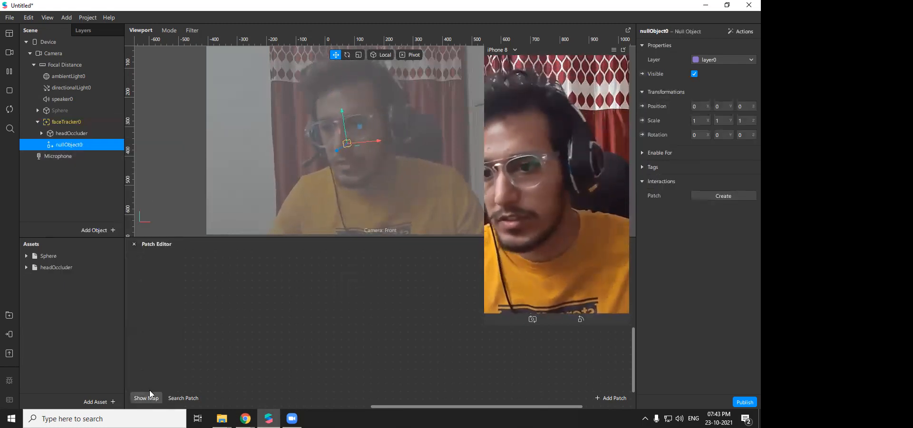
left_click_drag(45, 257, 74, 141)
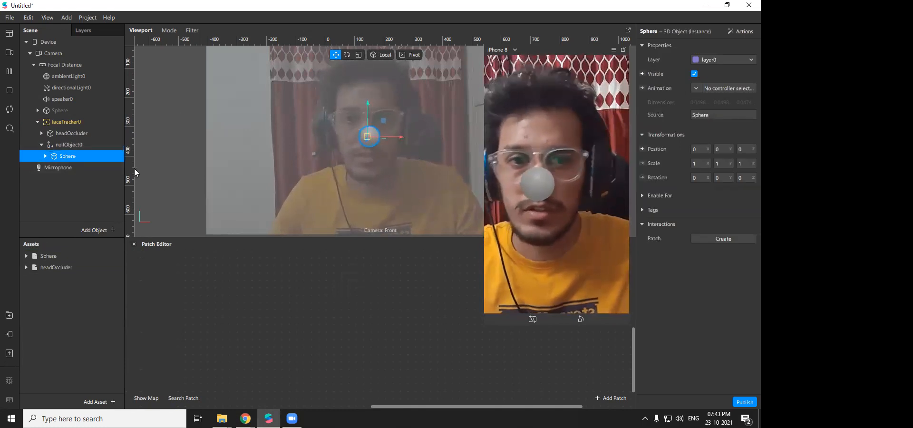
left_click(78, 145)
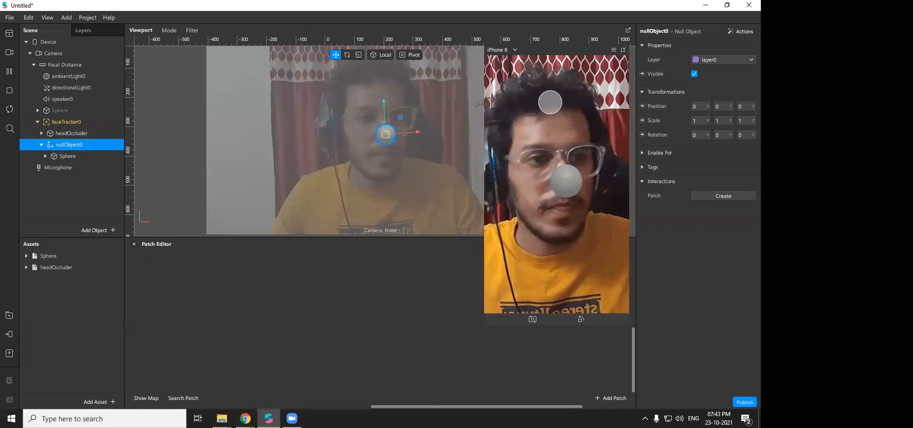
- Create a patch for nullObject0's position
left_click(642, 106)
- Place faceTracker0's patch group in the Patch Editor and delete it again
left_click(66, 122)
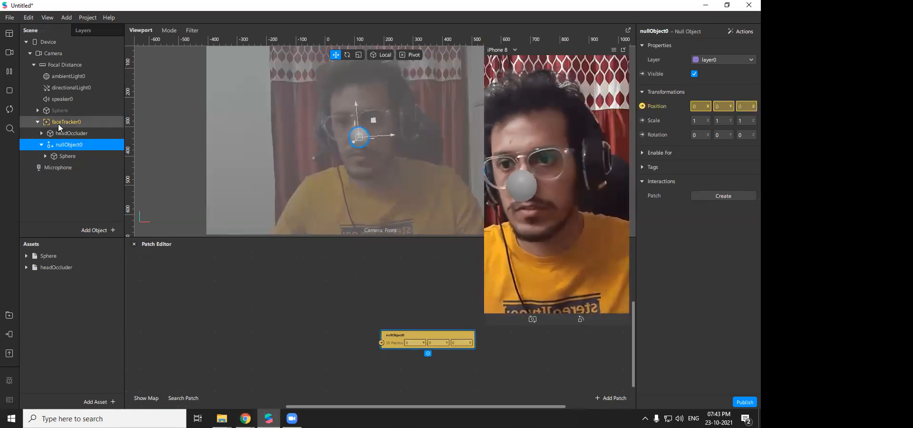
left_click_drag(231, 311, 241, 312)
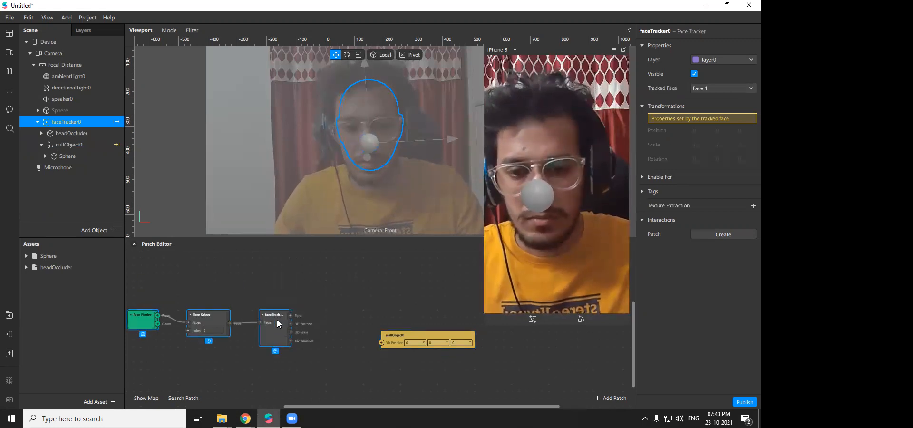
left_click_drag(217, 244, 61, 112)
left_click_drag(314, 365, 140, 288)
key("Delete")
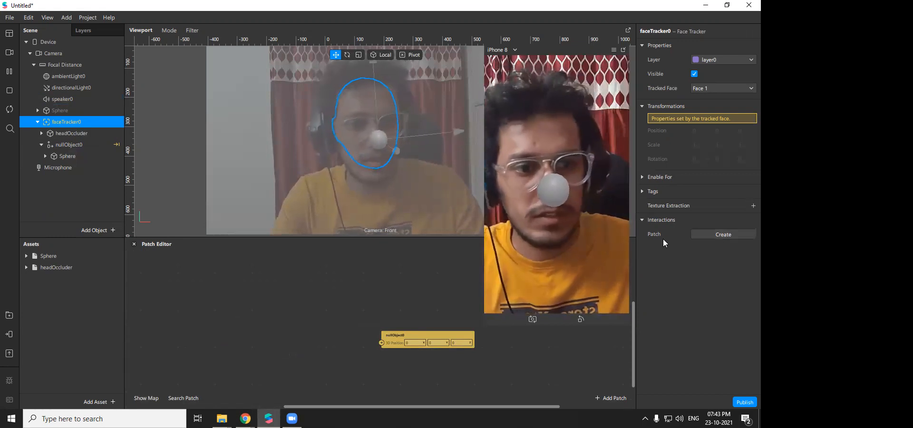
- Create a Producer Patch for faceTracker0 and move its patch group clear of the nullObject0 patch
left_click(737, 235)
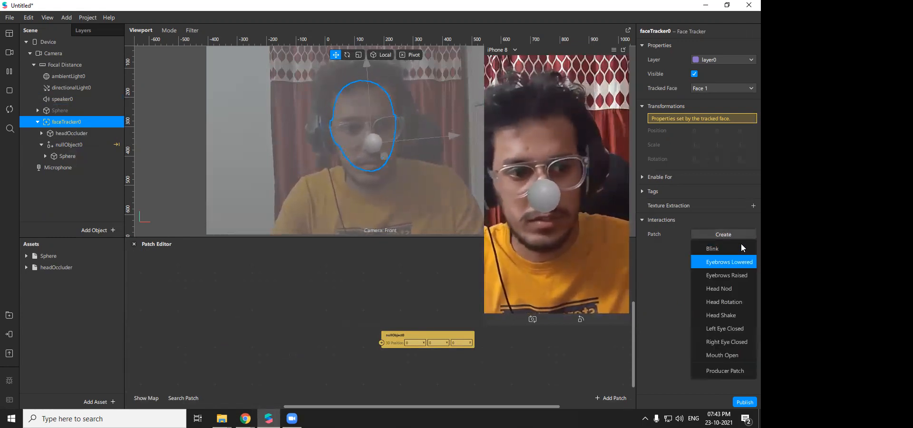
left_click(729, 372)
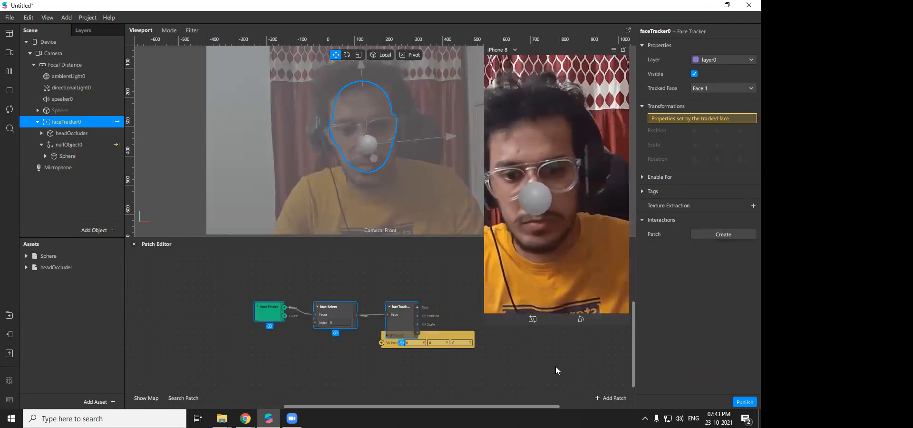
left_click_drag(405, 315, 266, 327)
left_click(271, 337)
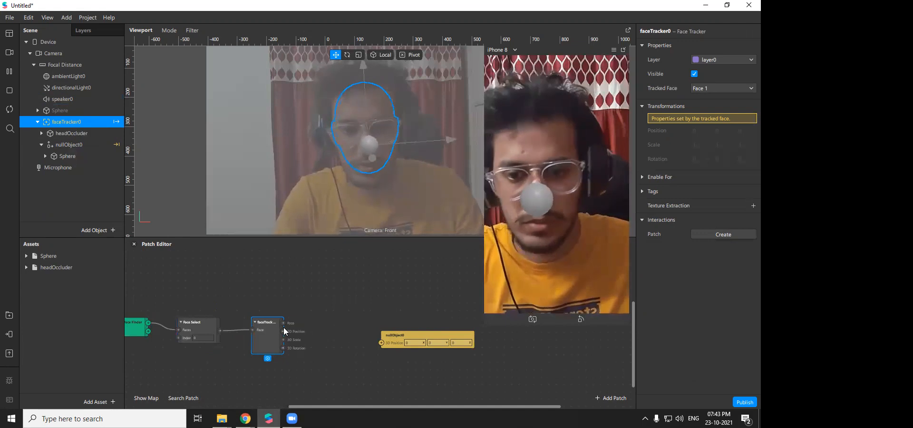
- Add a Forehead patch connected to the Face output of the faceTracker0 patch
left_click_drag(307, 311, 302, 303)
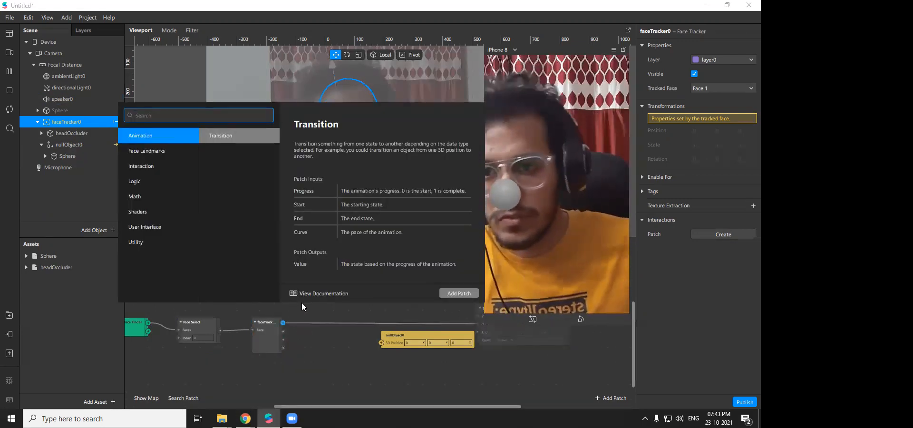
type("for")
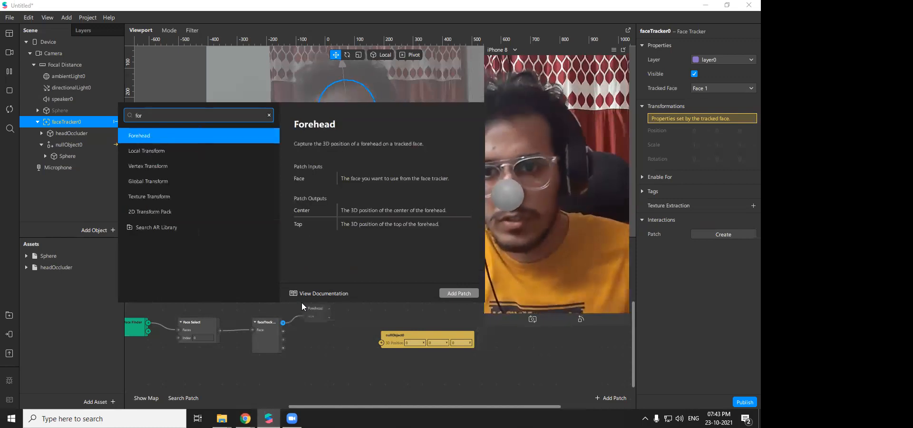
key("Return")
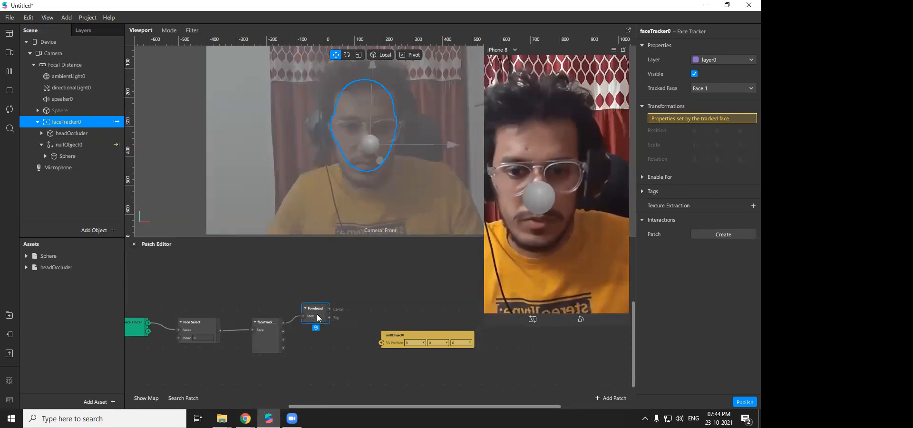
- Add an Add patch connected to the Forehead patch's Center output and set its type to Vector 3
left_click_drag(349, 299, 349, 301)
type("ad")
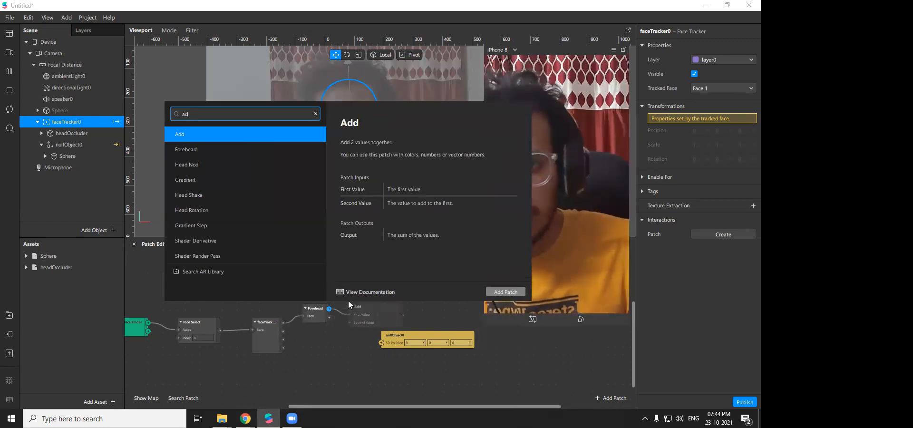
key("Down")
key("Up")
key("Return")
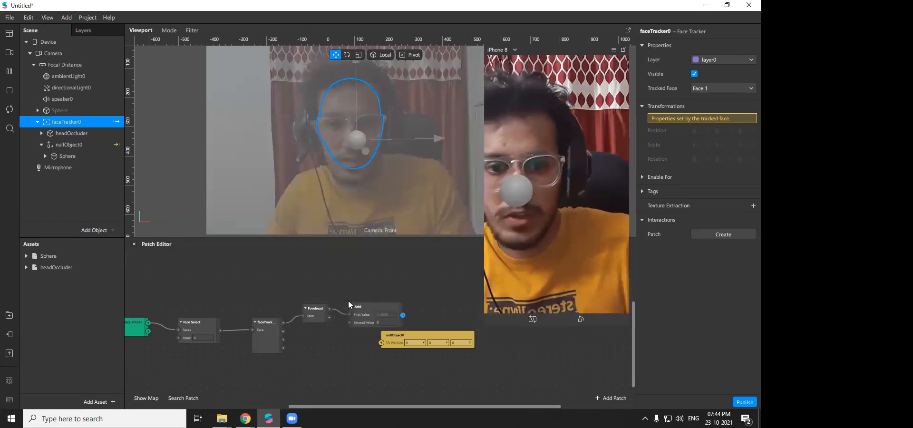
left_click(370, 333)
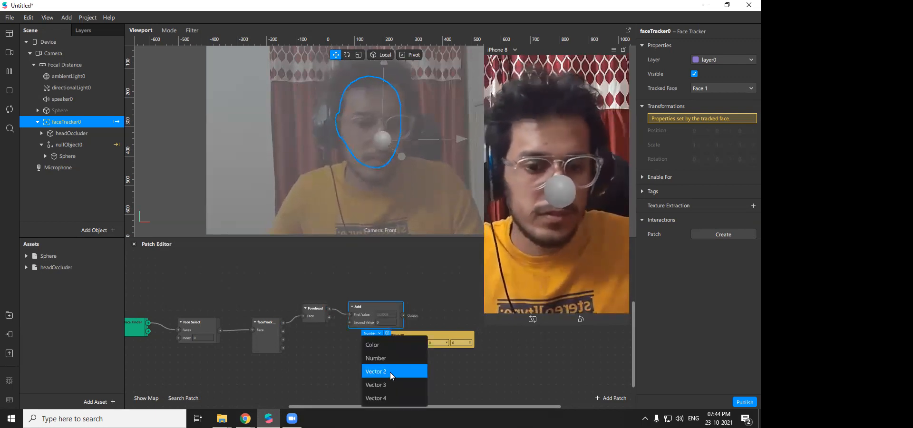
left_click(388, 384)
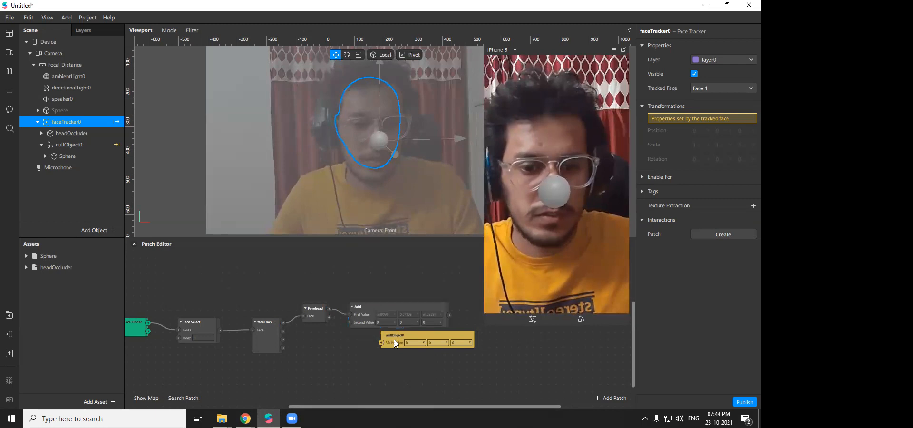
- Move the nullObject0 patch clear of the Add patch, shrink the preview, and connect the Add output to its 3D Position
left_click_drag(481, 328, 532, 259)
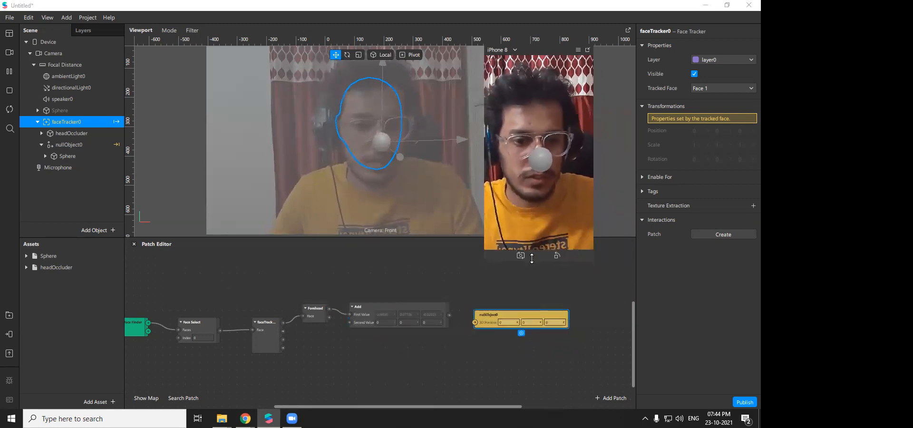
left_click_drag(449, 315, 475, 324)
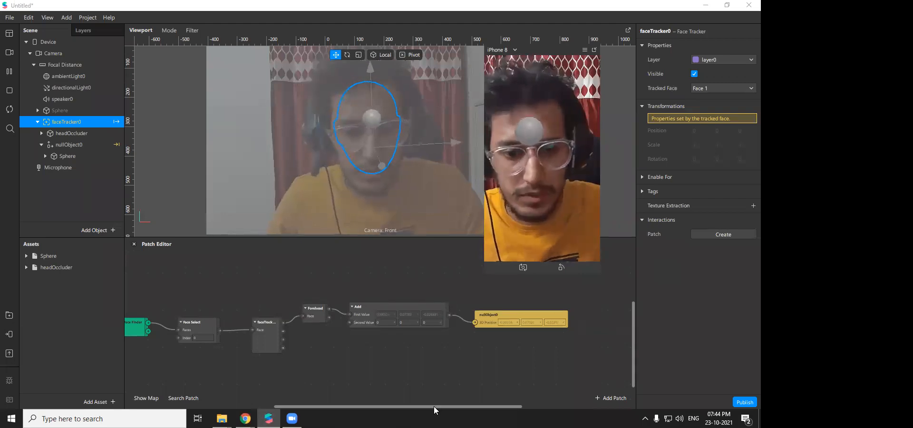
left_click_drag(434, 406, 453, 408)
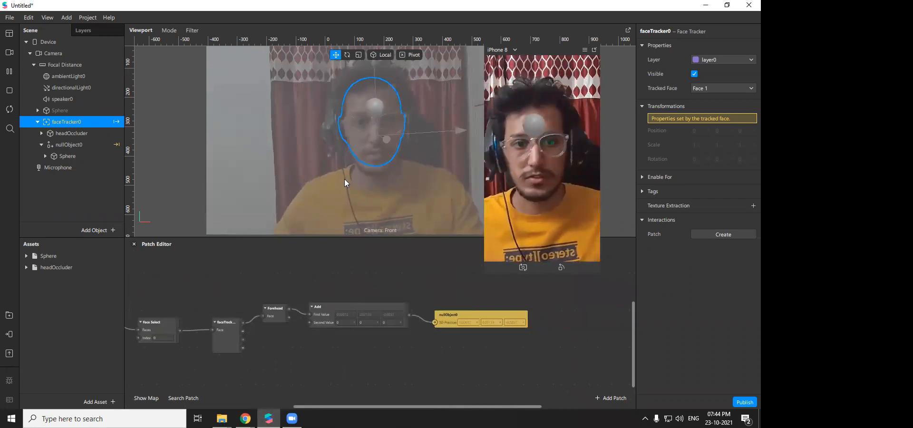
- Select the Sphere under nullObject0 and choose Simulate Orbit for the device preview
left_click(72, 156)
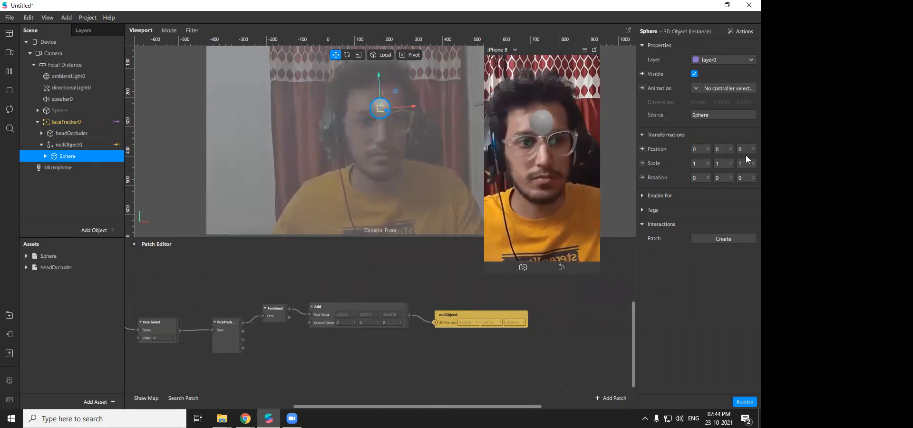
left_click(393, 323)
scroll(328, 209, "down", 3)
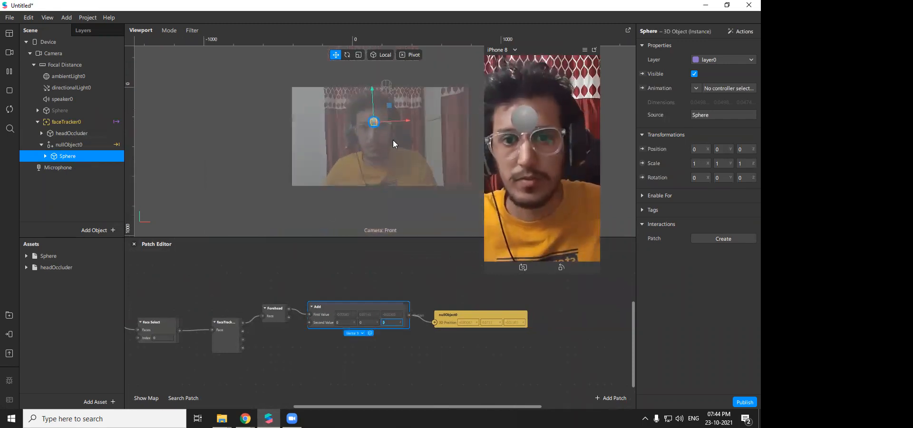
left_click(564, 125)
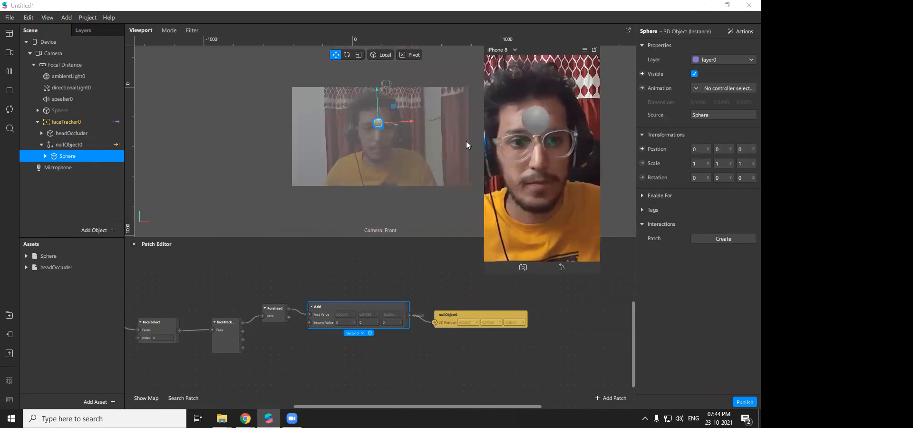
left_click(585, 50)
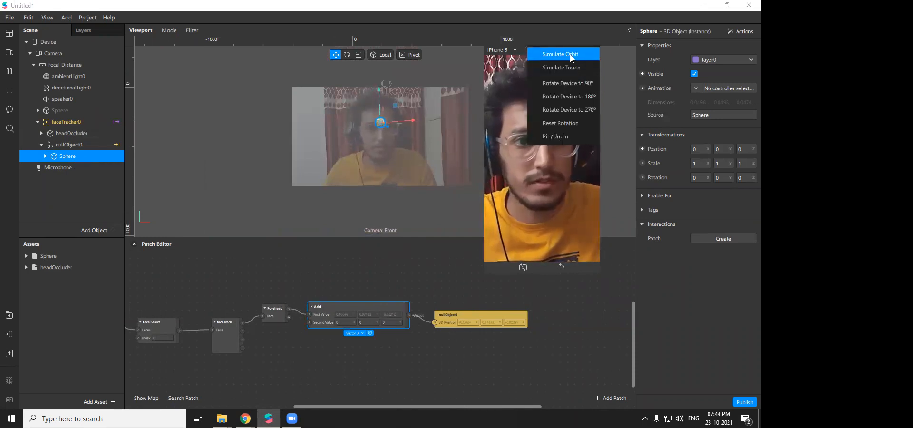
left_click(570, 55)
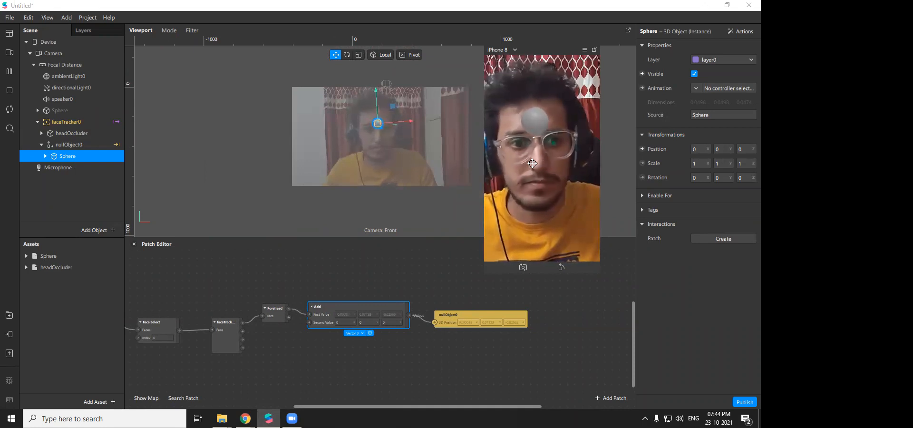
- Switch the viewport to its 3D perspective mode and orbit to a side view of the camera and sphere
left_click(162, 31)
left_click(211, 55)
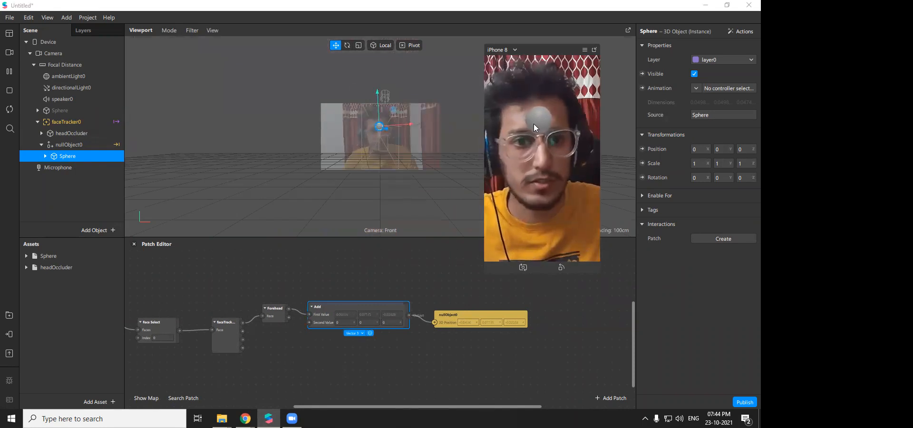
right_click_drag(588, 148, 687, 133)
scroll(409, 257, "down", 1)
scroll(378, 161, "down", 3)
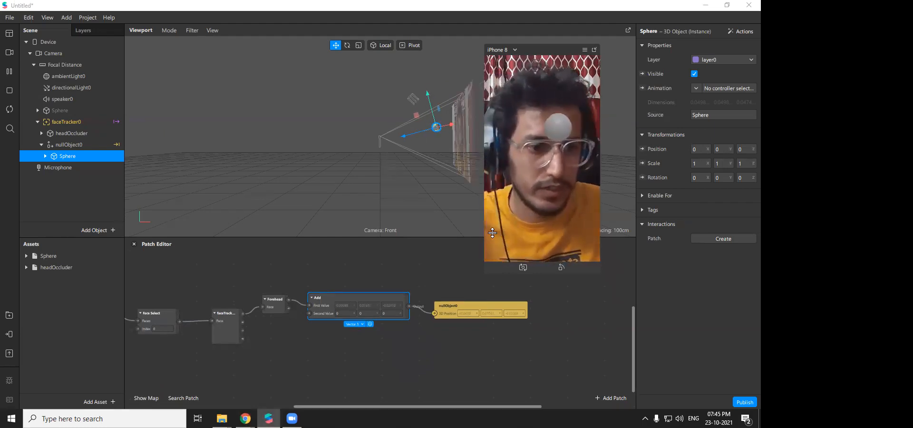
- Set the Z component of the Add patch's Second Value to -0.1
left_click(395, 315)
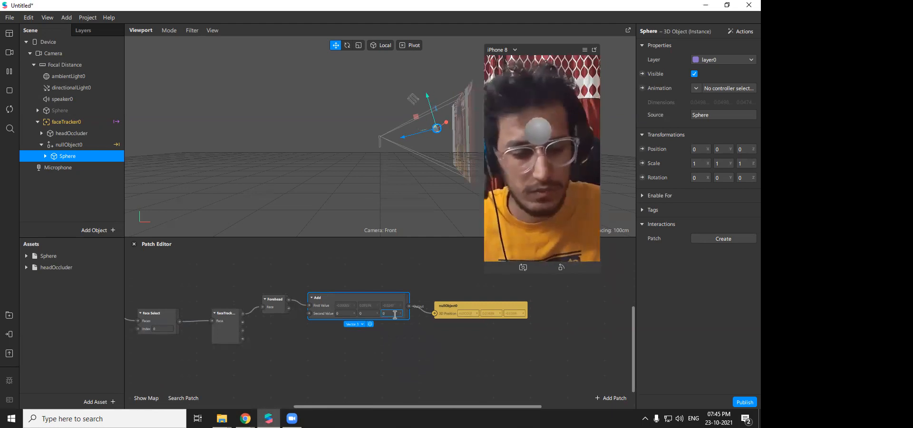
type(".01")
key("Return")
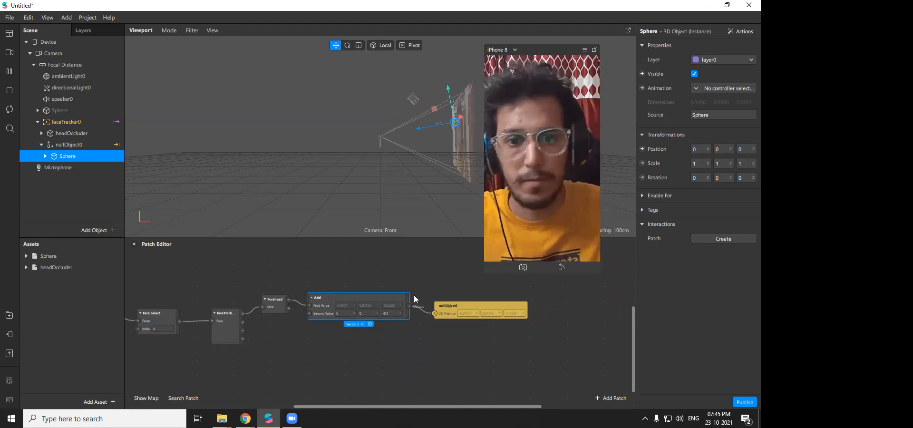
- Set the Sphere's Z position to 0.15
left_click(371, 314)
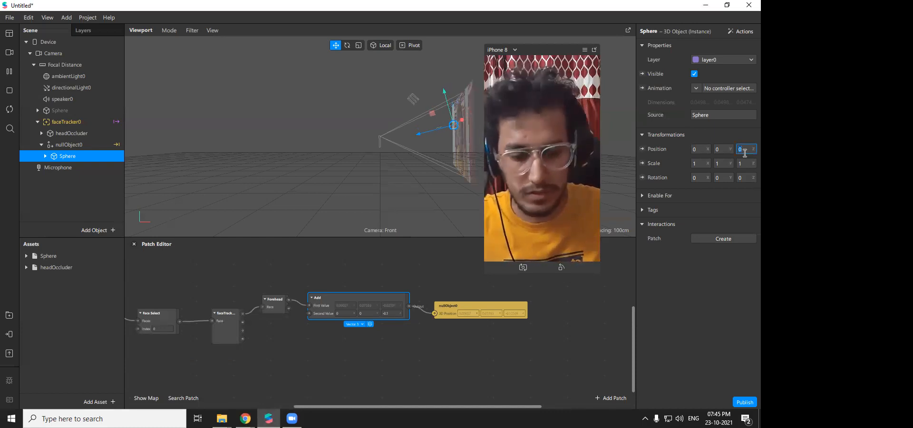
key("BackSpace")
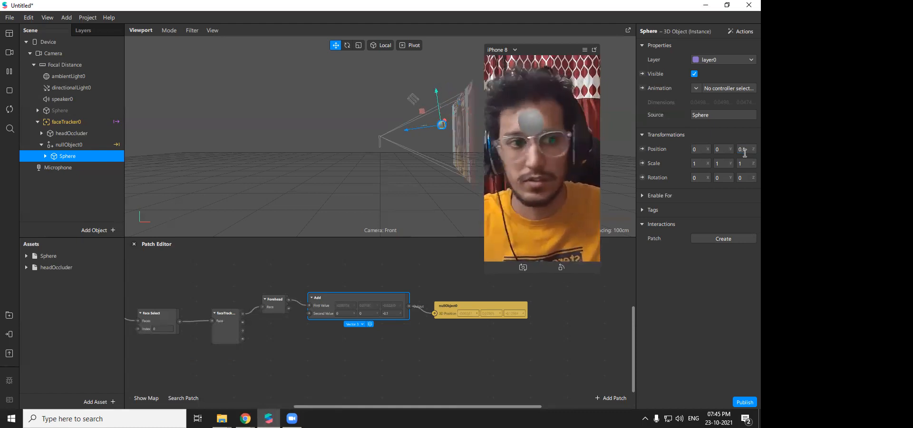
type("2")
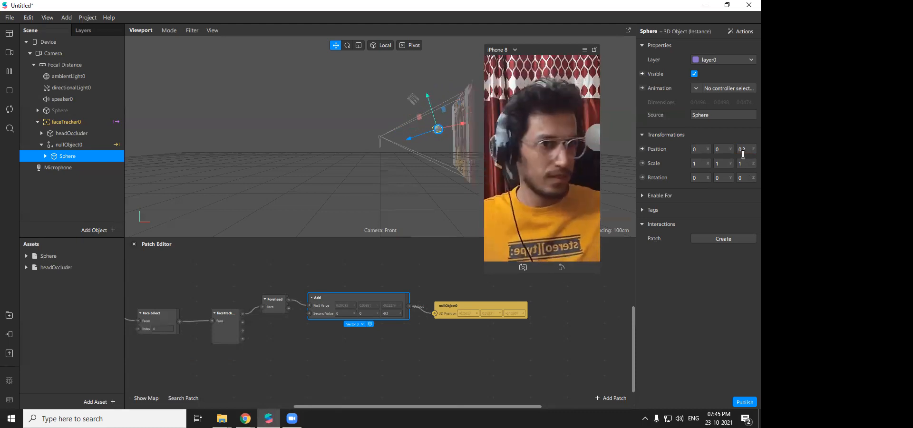
left_click(748, 150)
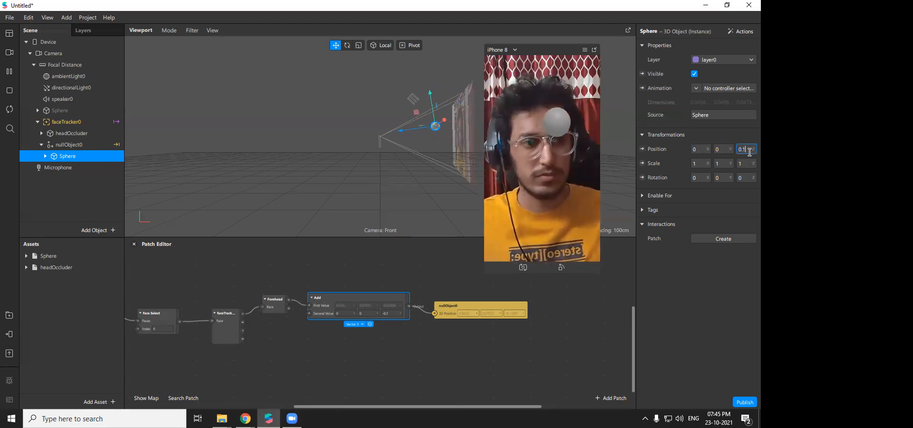
key("Return")
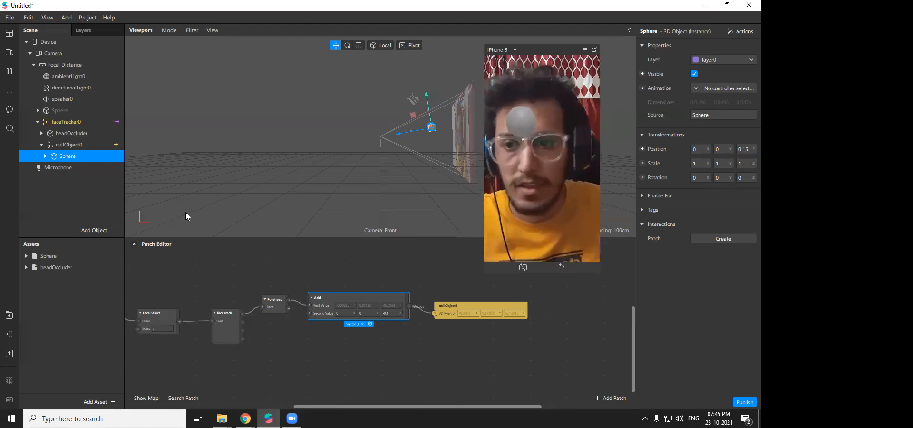
- Apply the Spin animation action to the Sphere and delete the patches it generates
left_click(745, 32)
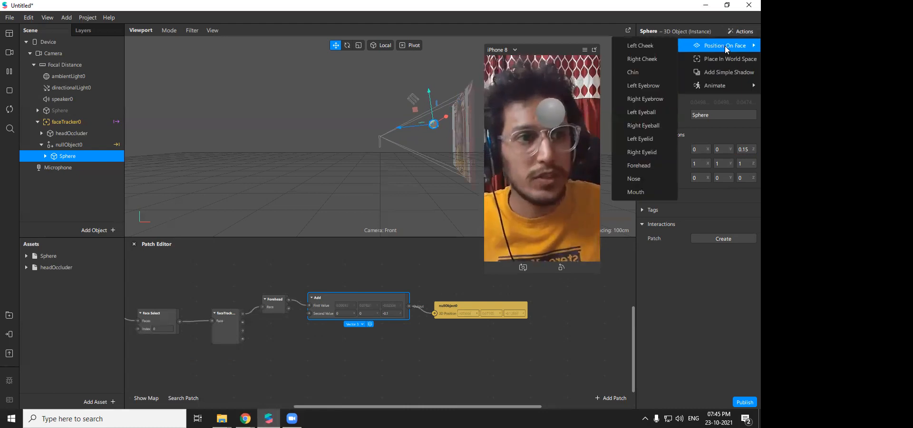
mouse_move(711, 88)
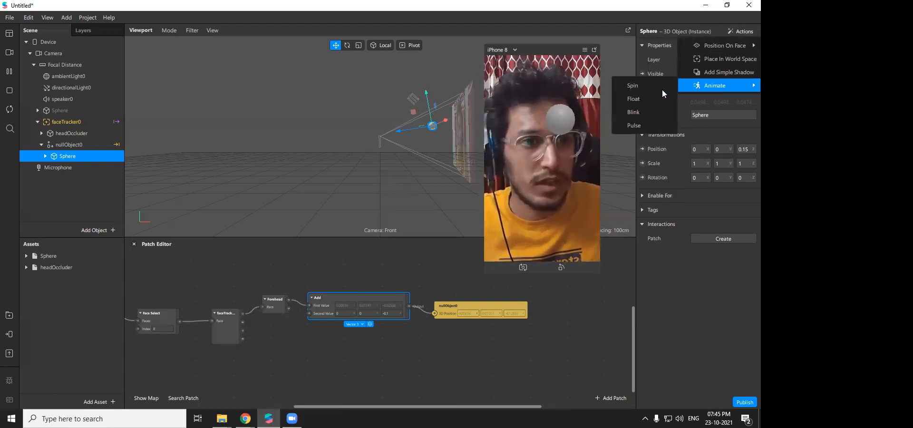
left_click(643, 89)
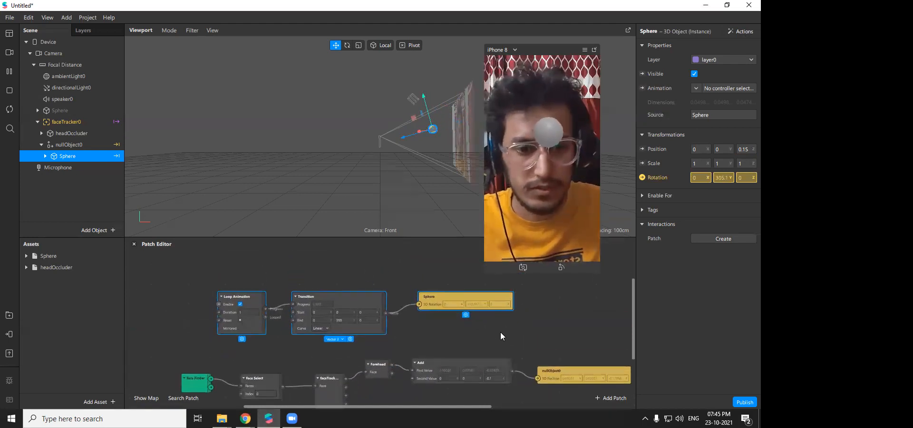
key("Delete")
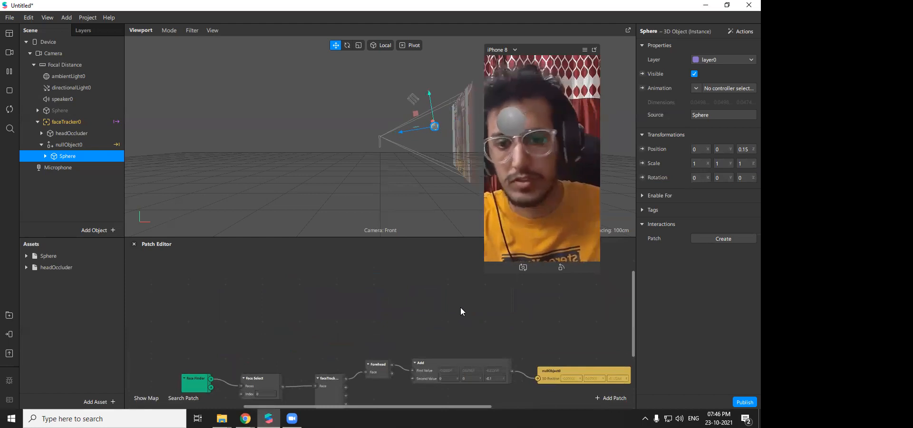
- Apply the Spin animation action to nullObject0
left_click(84, 145)
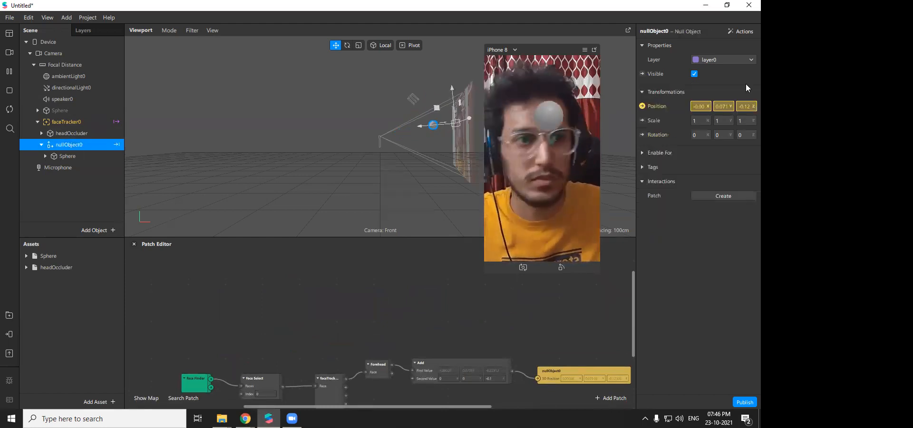
left_click(741, 31)
mouse_move(693, 74)
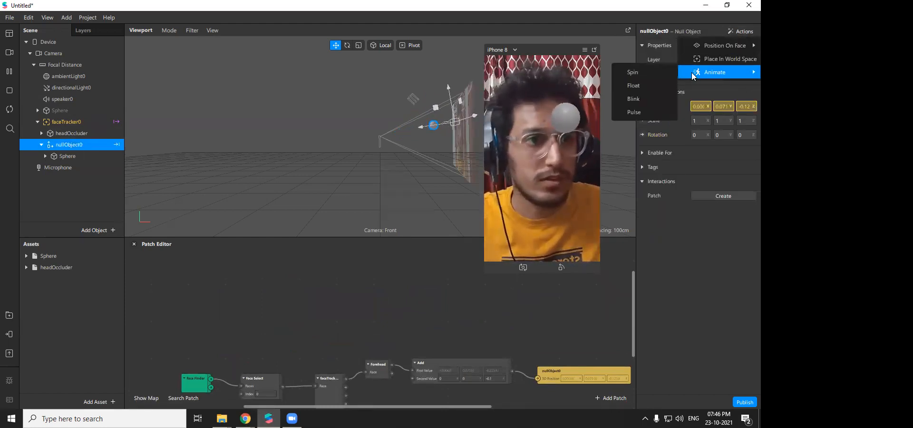
left_click(645, 72)
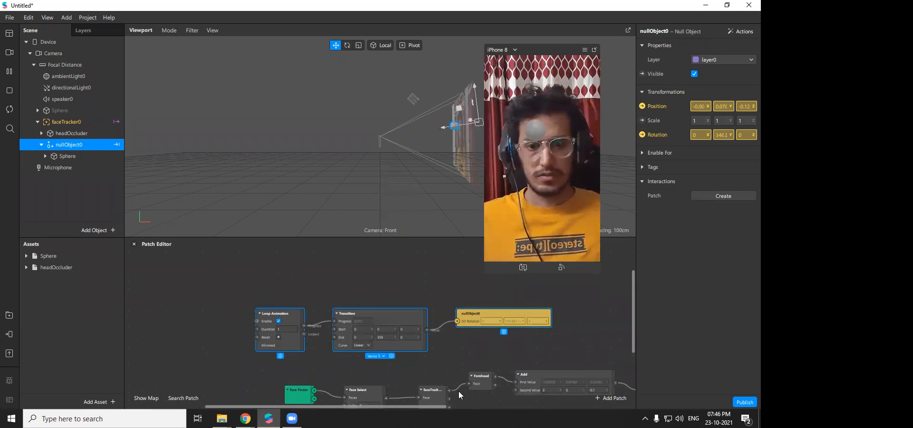
scroll(441, 407, "right", 2)
- Duplicate the Sphere inside nullObject0 and shift the null object's spin patches slightly upward in the patch graph
left_click(73, 157)
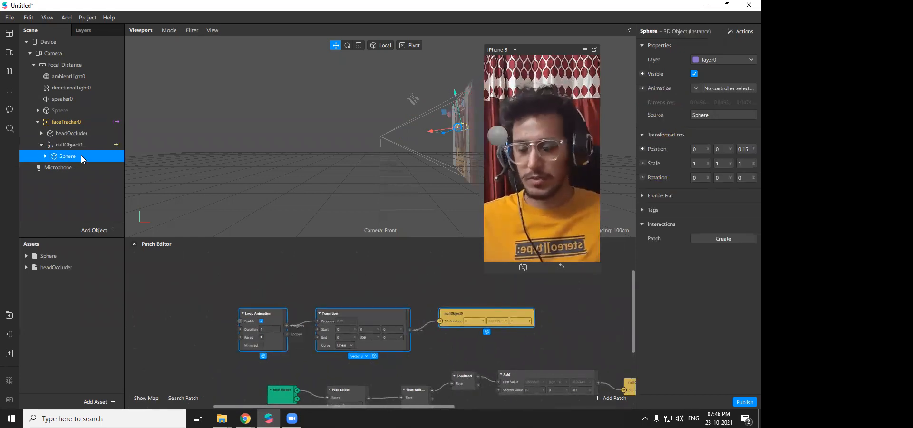
key("ctrl+d")
left_click_drag(460, 319, 452, 304)
left_click(447, 336)
left_click(441, 312)
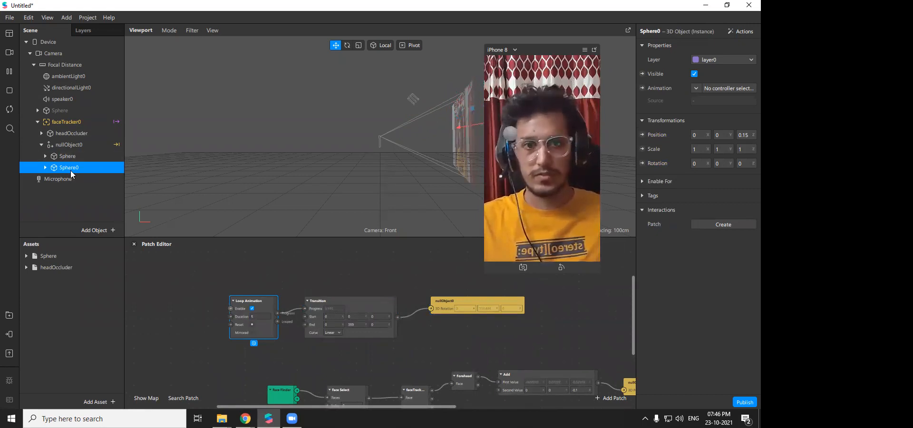
- Create a 3D Position patch for Sphere0, place it above nullObject0's position patch and connect the Add output to it
left_click(641, 135)
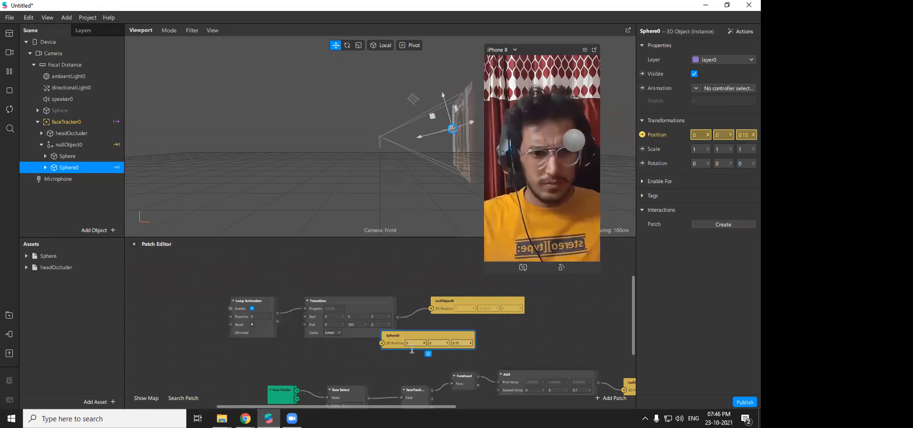
left_click_drag(438, 406, 486, 407)
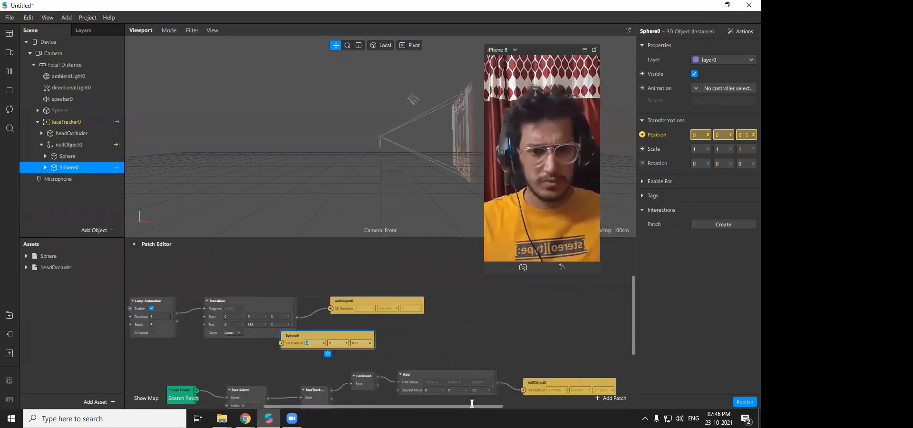
left_click_drag(358, 335, 596, 346)
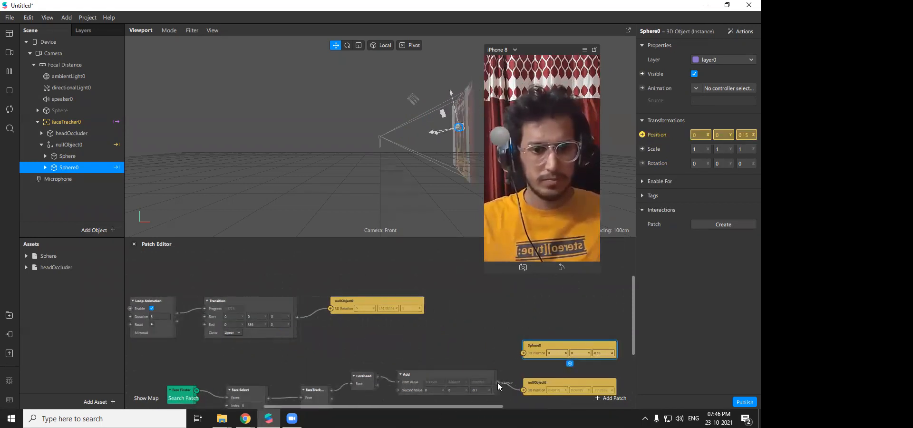
left_click_drag(529, 355, 536, 366)
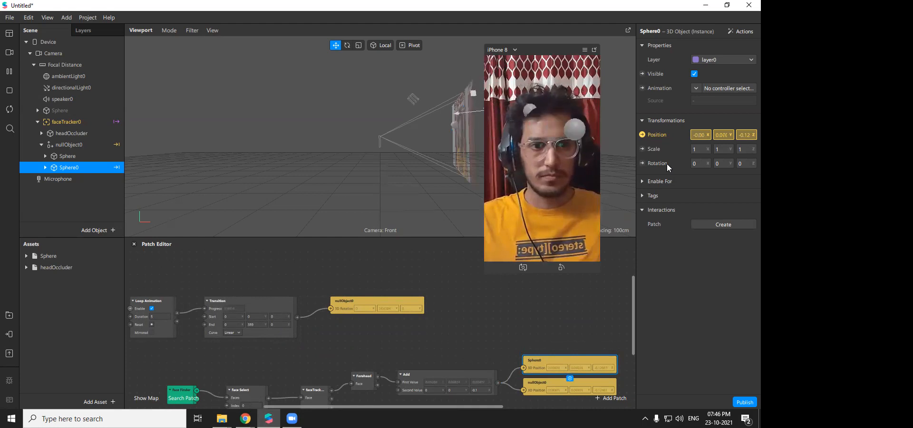
left_click(78, 168)
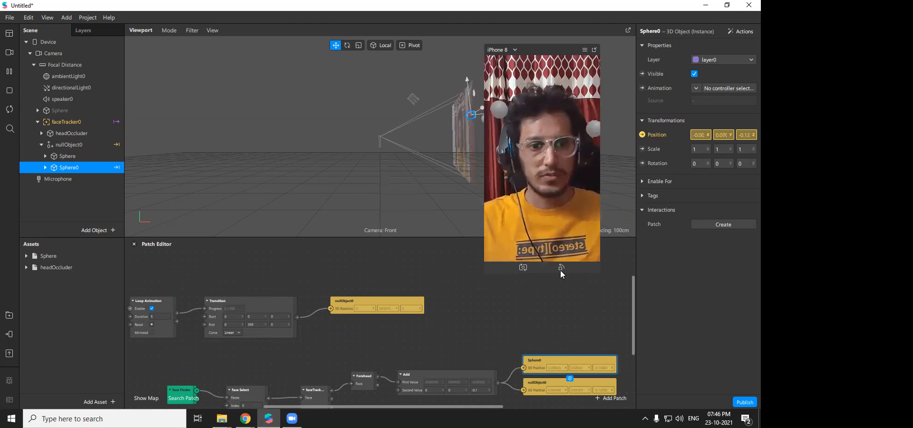
left_click(642, 163)
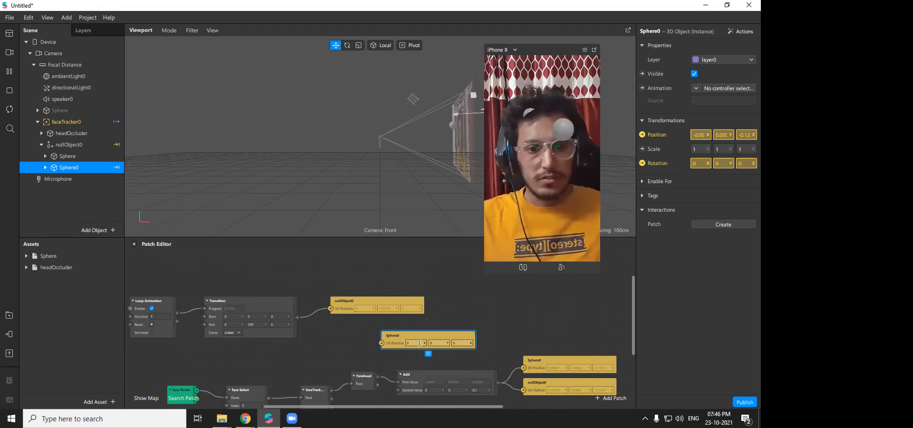
key("Delete")
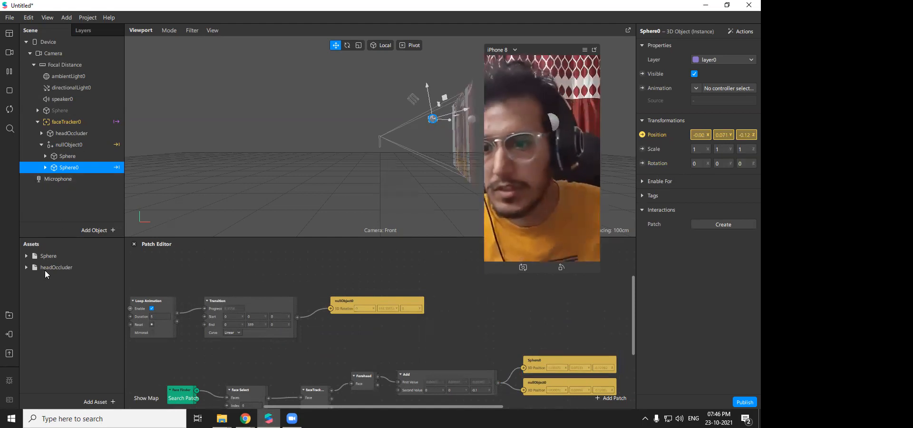
- Set the albedo color of the Sphere_mat material to purple #d900ff
left_click(29, 257)
left_click(74, 279)
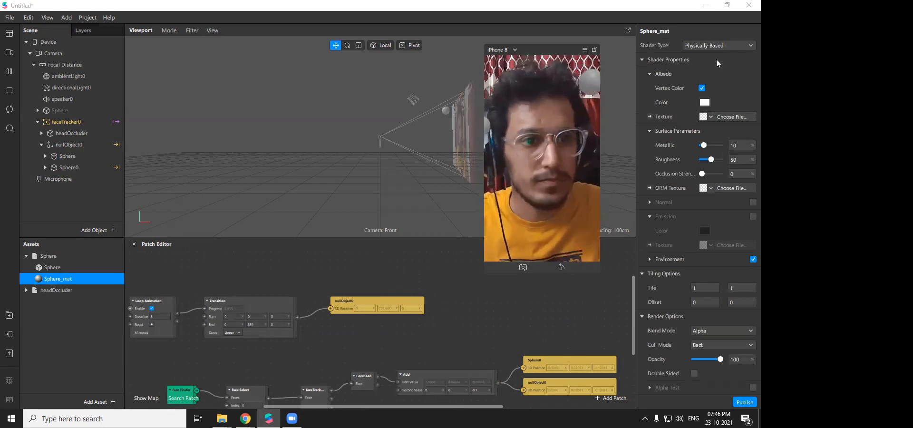
left_click(708, 102)
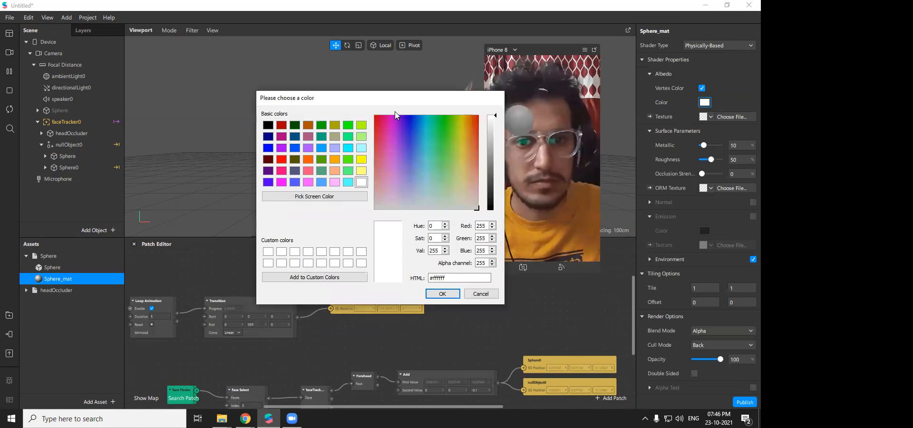
left_click(395, 112)
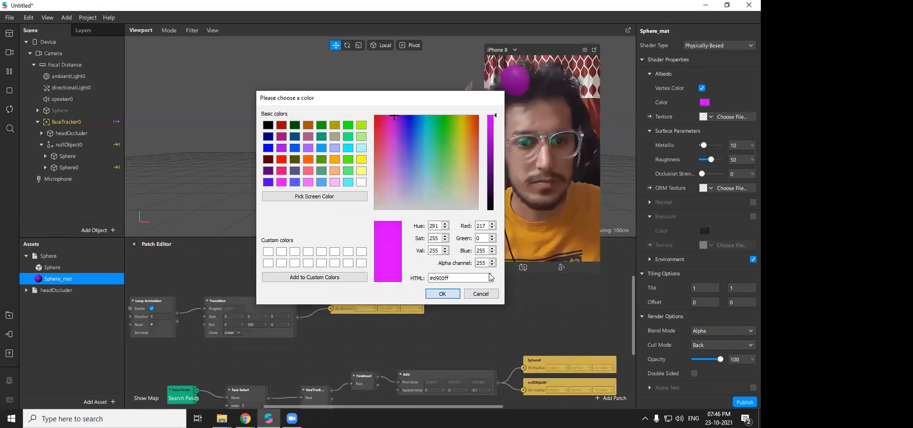
left_click(443, 294)
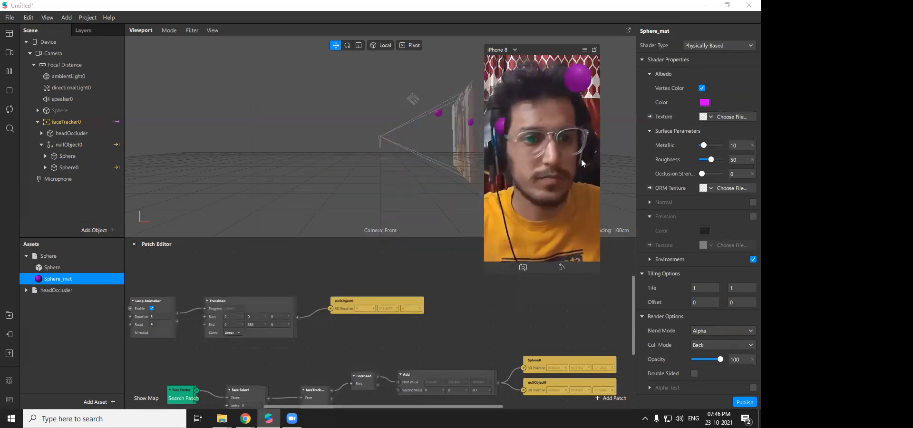
- Set Sphere_mat's Metallic to 100% and its Roughness to 2%
left_click_drag(704, 145, 721, 145)
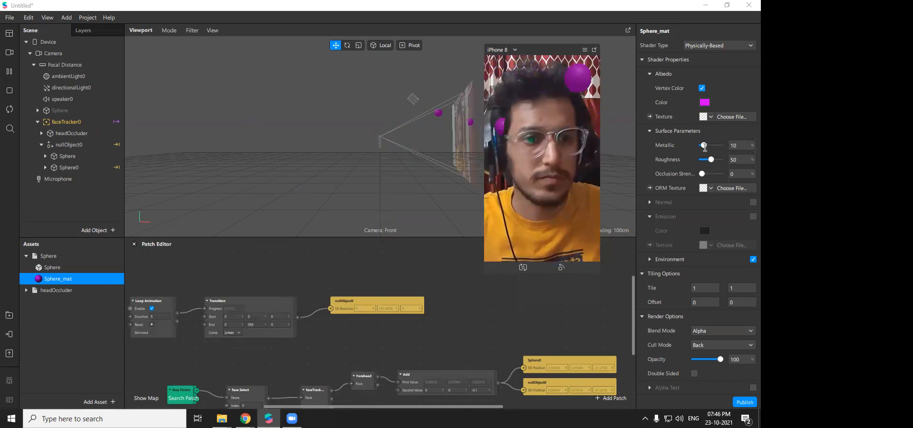
left_click(744, 161)
type("2")
key("Return")
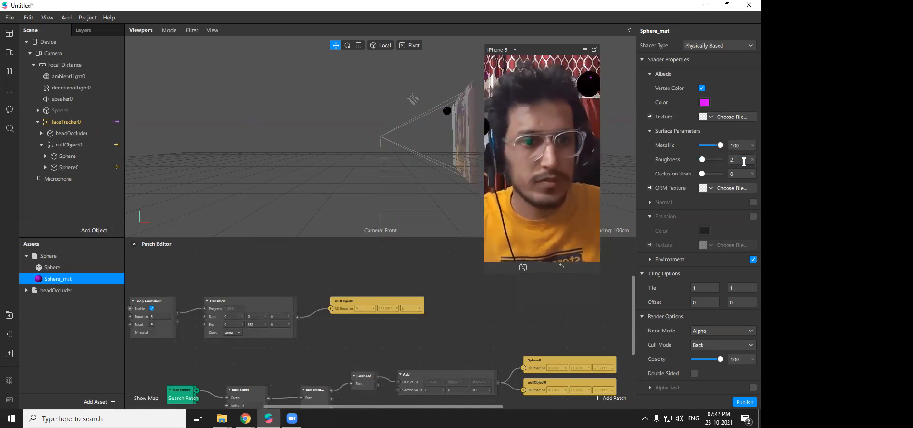
- Try the Add blend mode on Sphere_mat and switch it back to Alpha
scroll(746, 265, "down", 3)
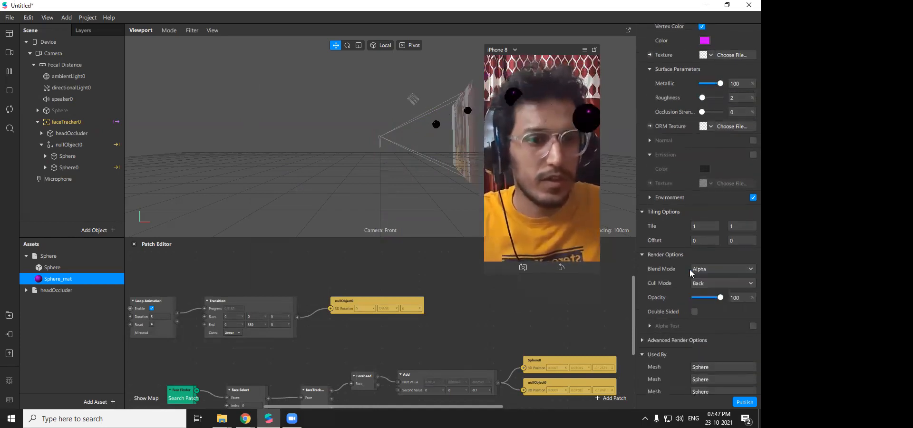
left_click(714, 269)
left_click(704, 264)
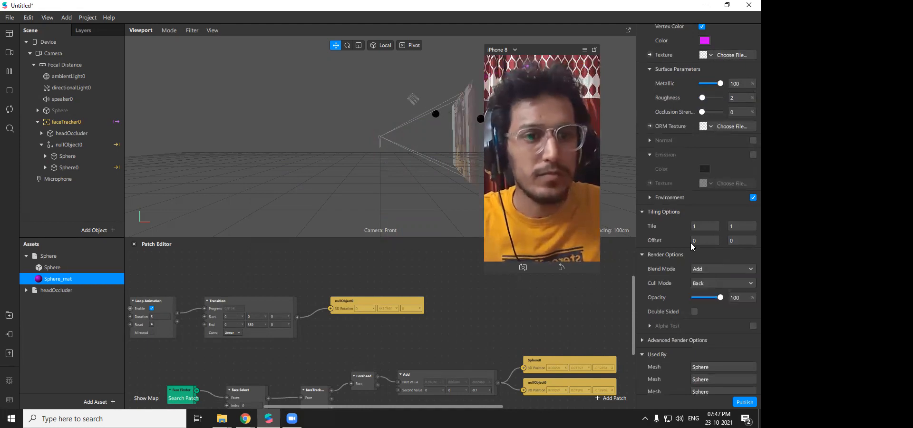
left_click(725, 269)
left_click(719, 285)
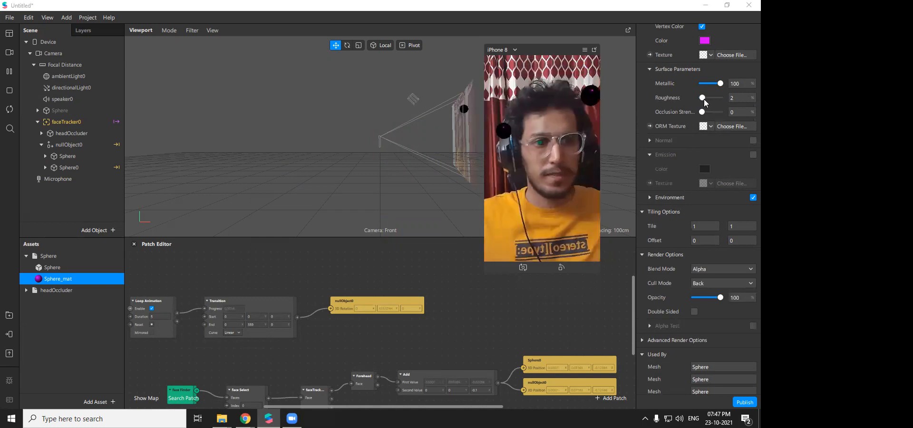
- Raise Sphere_mat's Roughness to 49%
left_click_drag(704, 98, 712, 99)
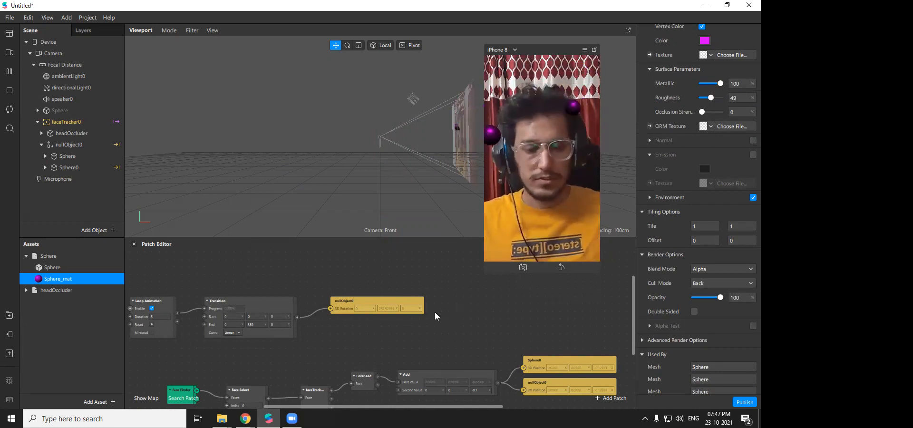
scroll(435, 312, "down", 1)
scroll(440, 311, "up", 1)
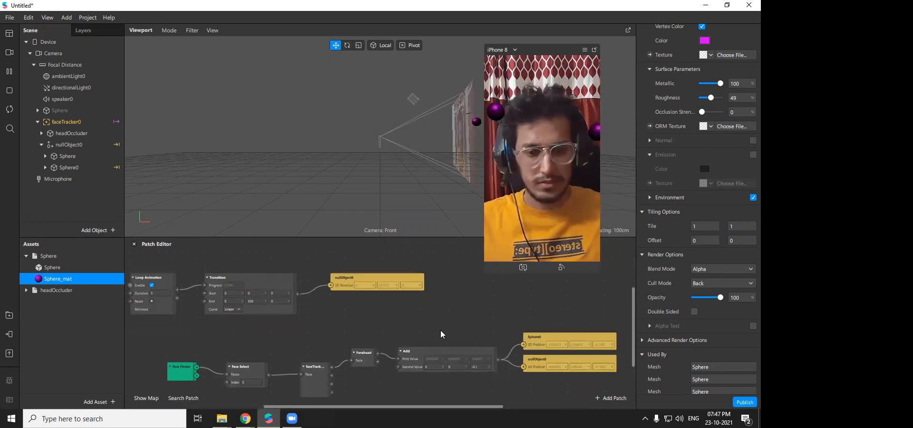
scroll(433, 327, "up", 1, "ctrl")
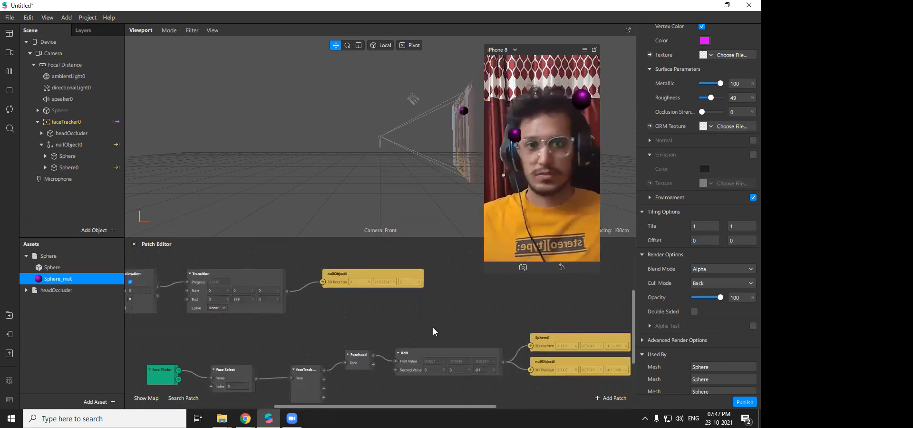
- Duplicate Sphere0 inside nullObject0 to add a third sphere
left_click(73, 166)
right_click(73, 168)
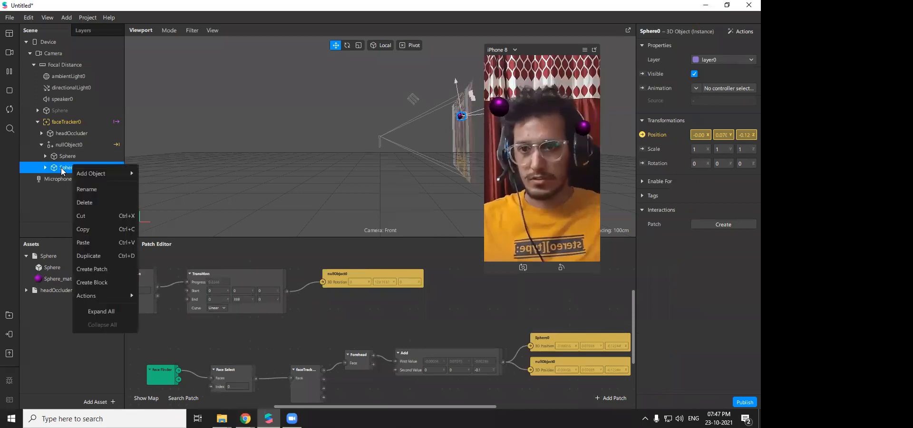
left_click(227, 257)
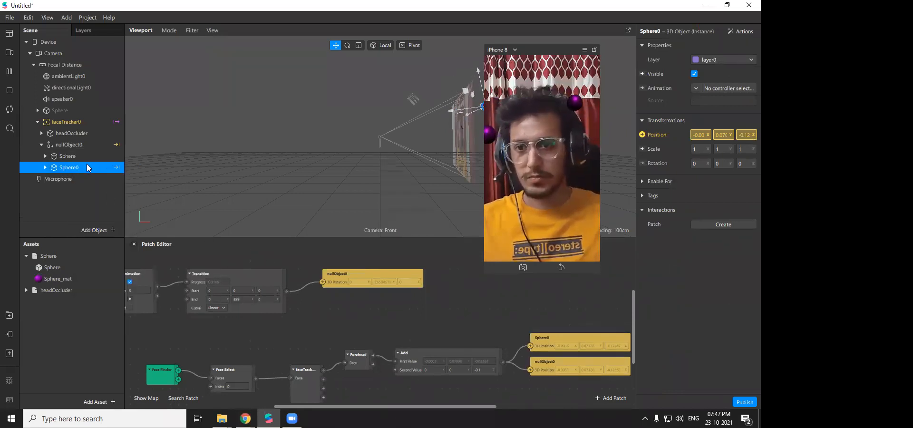
key("ctrl+d")
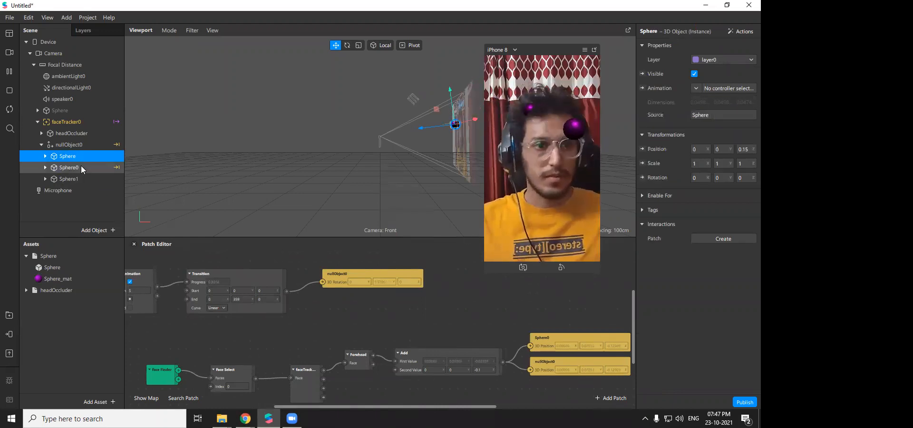
- Delete Sphere0's 3D Position patch from the patch graph
key("Up")
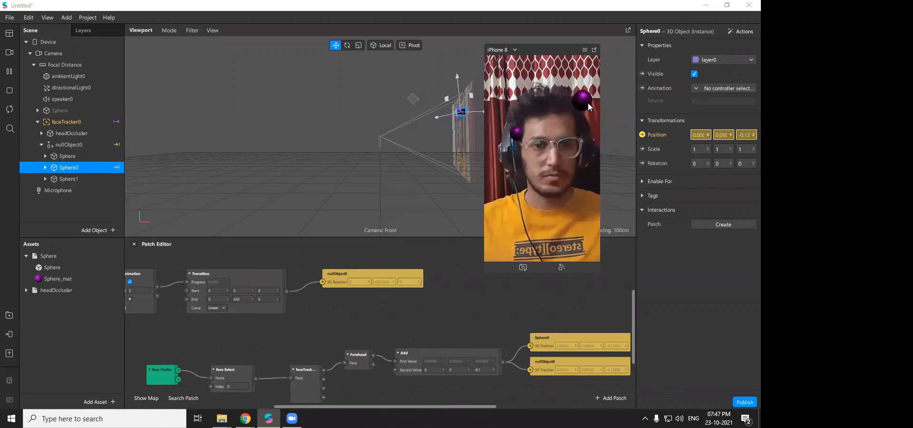
left_click(550, 346)
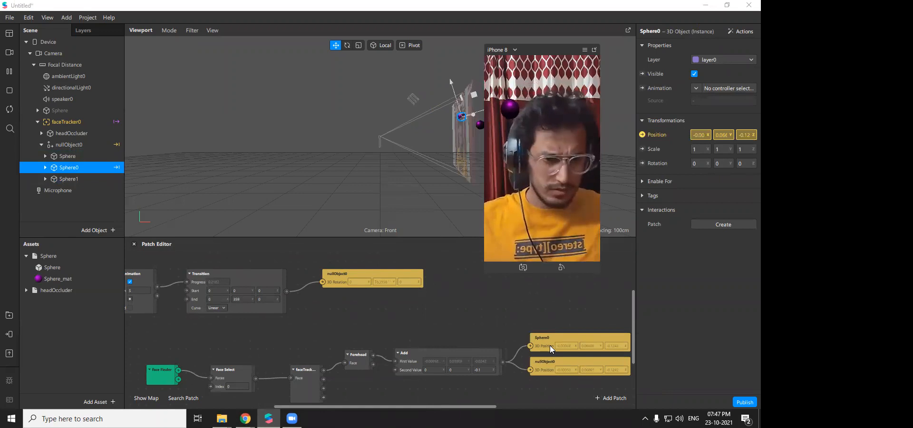
key("Delete")
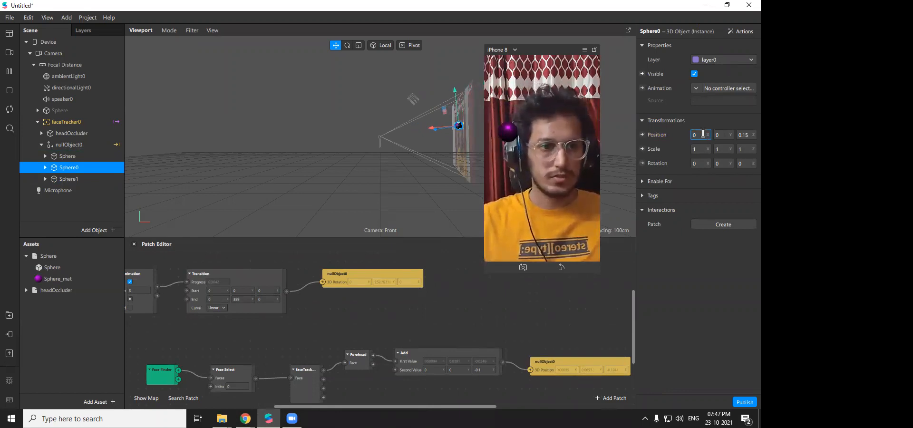
- Try X positions of 0.2 and 0.05 for Sphere0
type("0.2")
key("Return")
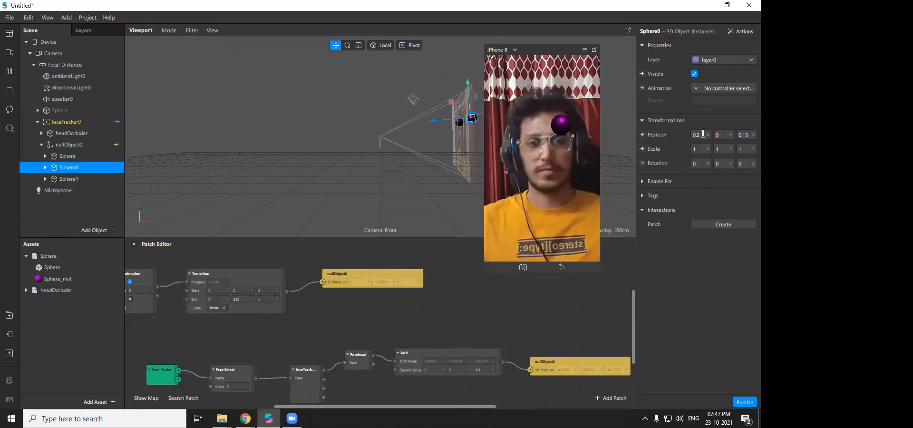
left_click(703, 135)
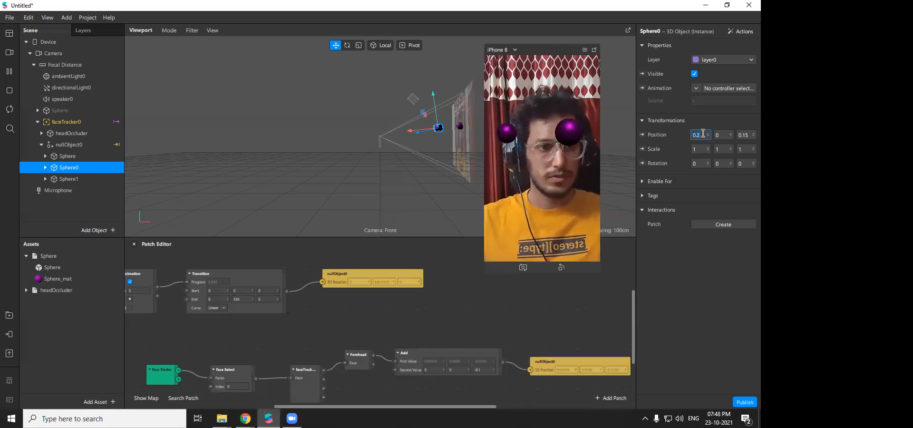
type("01")
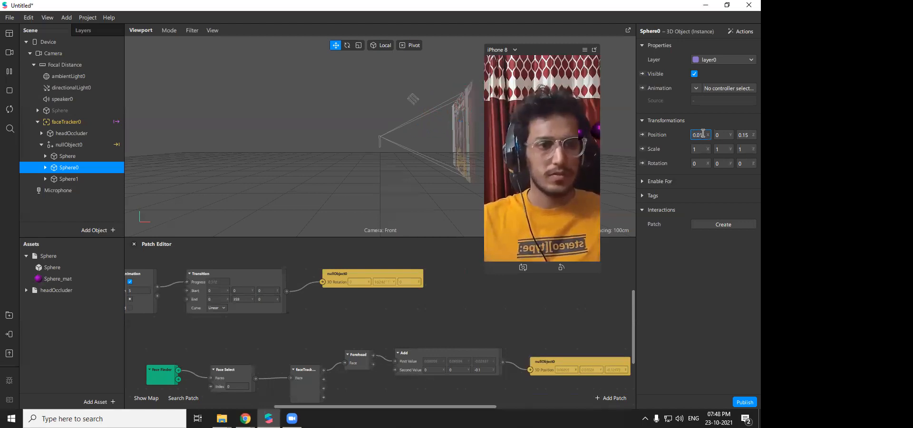
key("Return")
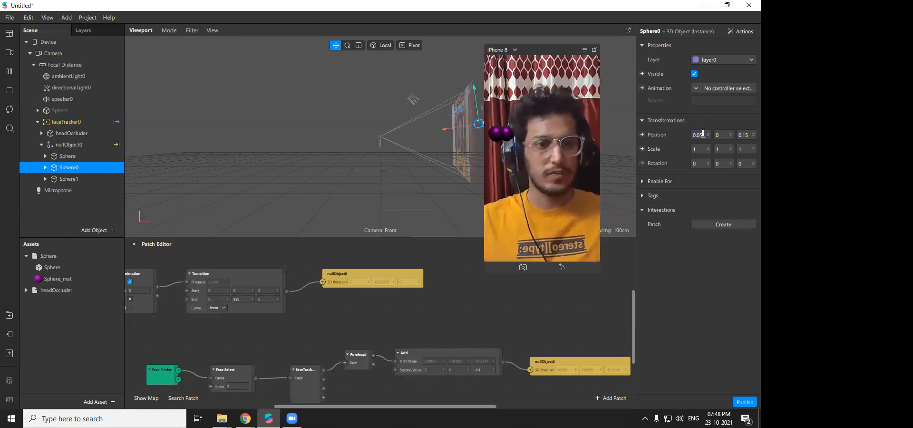
- Set Sphere0's X position to 0.1
double_click(707, 134)
type("1")
key("Return")
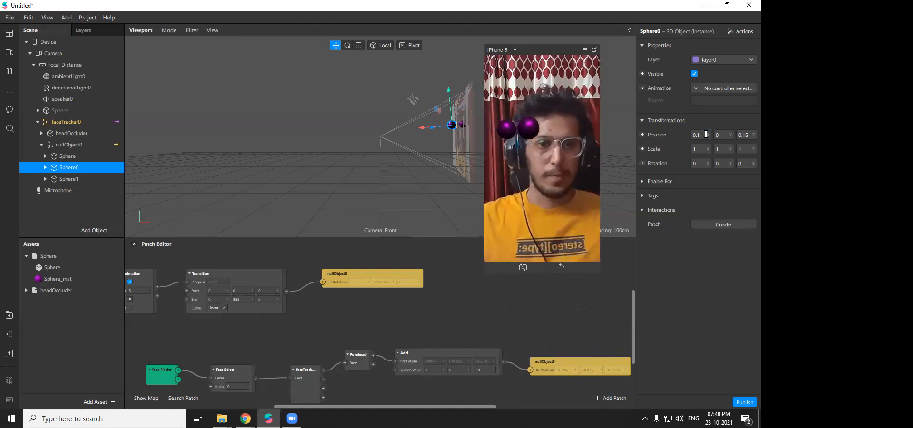
- Set Sphere1's X position to -0.1
left_click(75, 178)
double_click(700, 135)
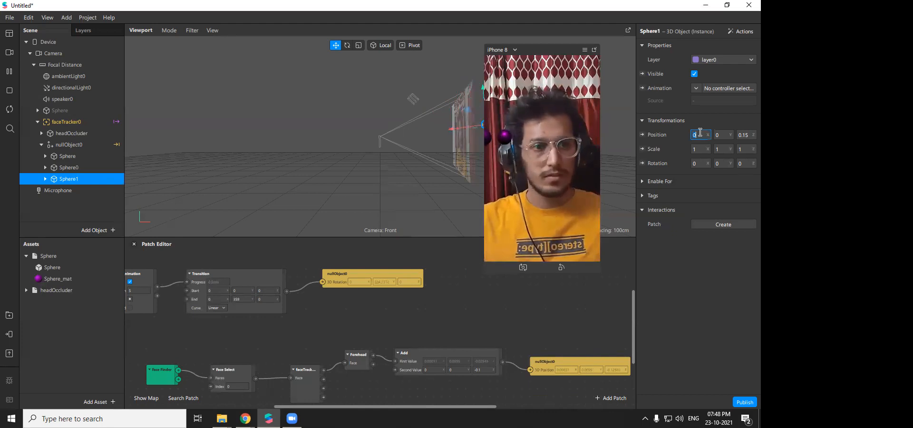
type("-0.1")
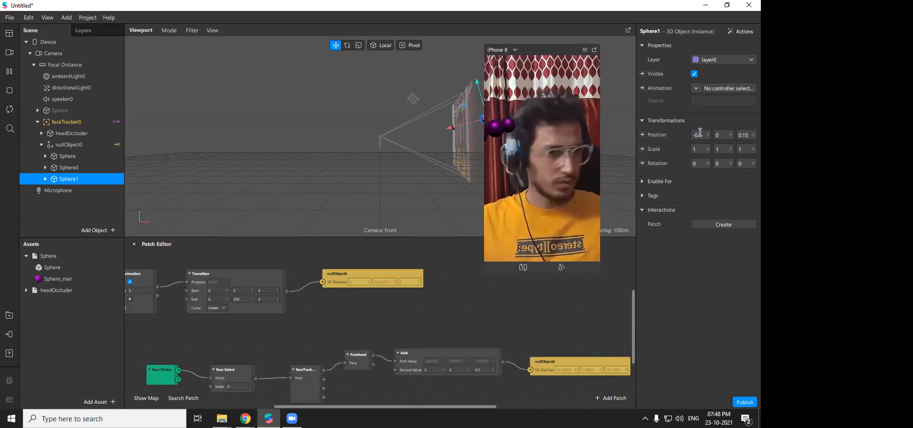
- Try -0.2 as the third component of the Add patch's second value, then set it to -0.15
scroll(520, 373, "up", 2)
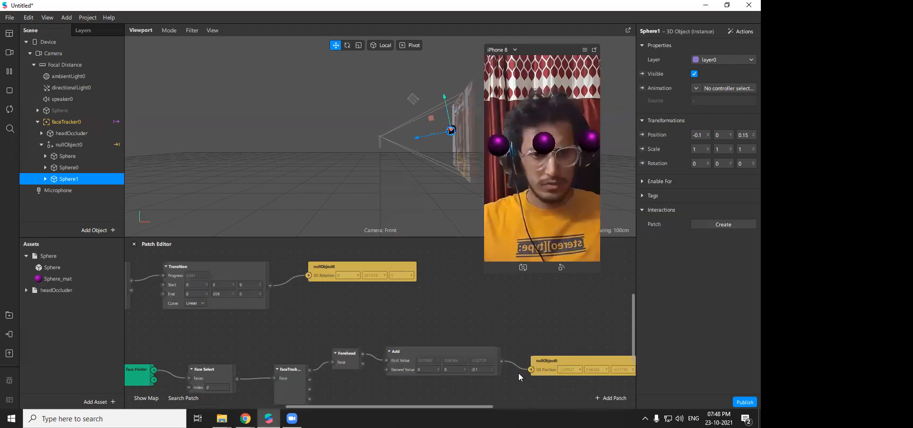
scroll(465, 365, "up", 4)
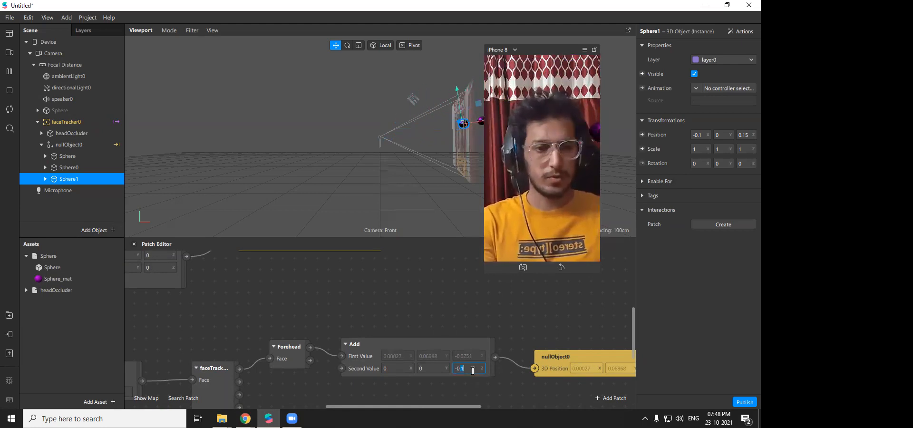
key("BackSpace")
key("BackSpace")
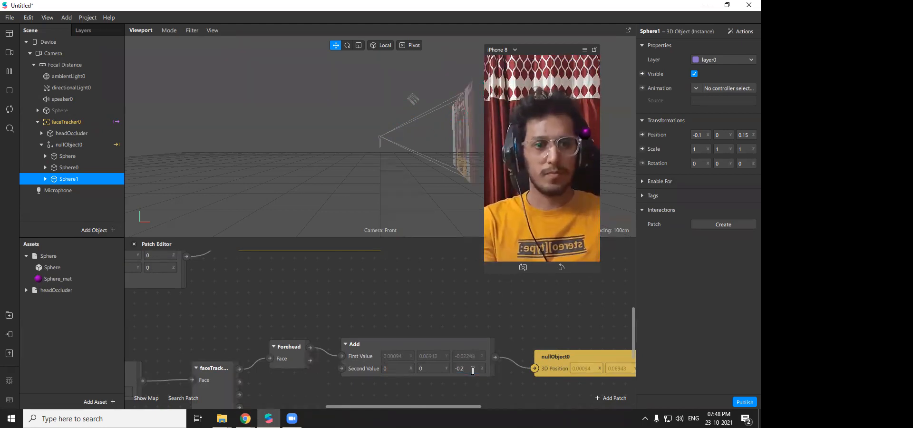
left_click(473, 369)
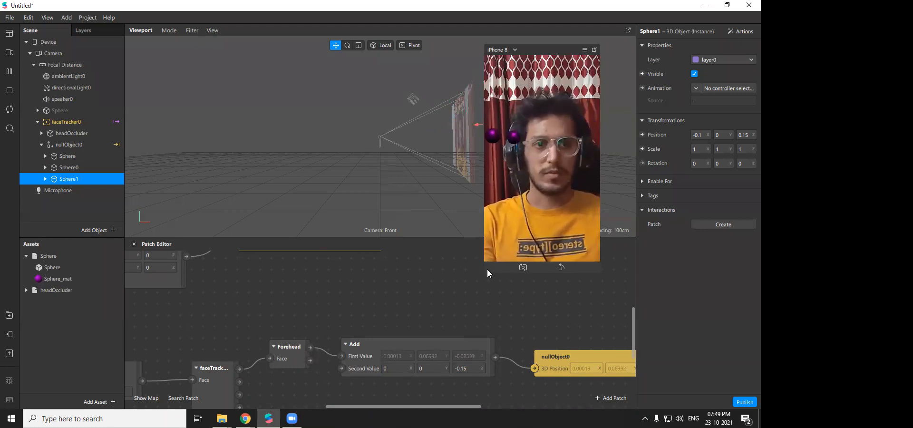
- Try an X scale of 1.2 on headOccluder, then set its X and Y scale to 1
left_click(77, 136)
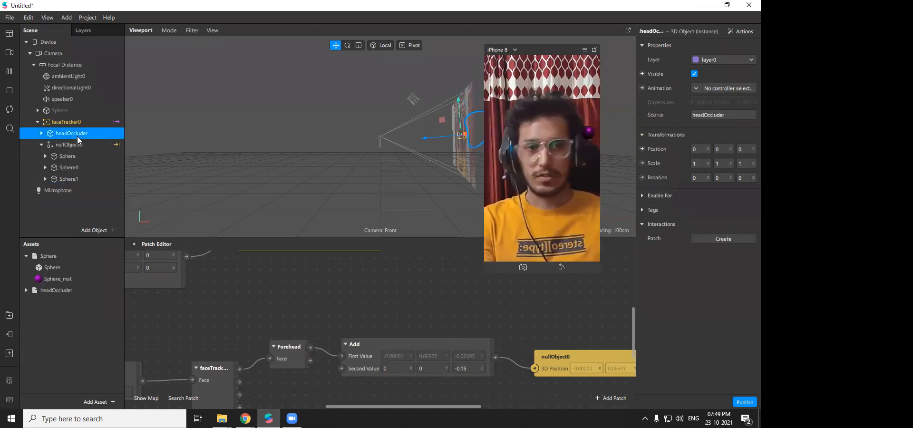
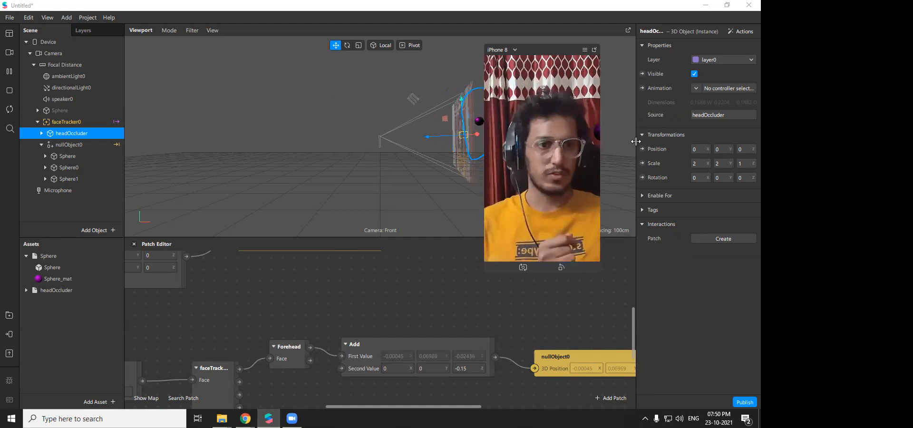
left_click(702, 163)
type("1.2")
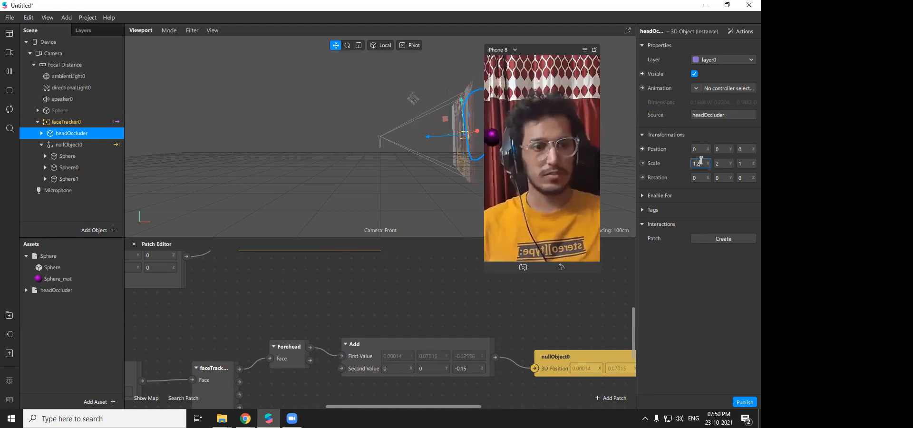
key("Return")
left_click(701, 161)
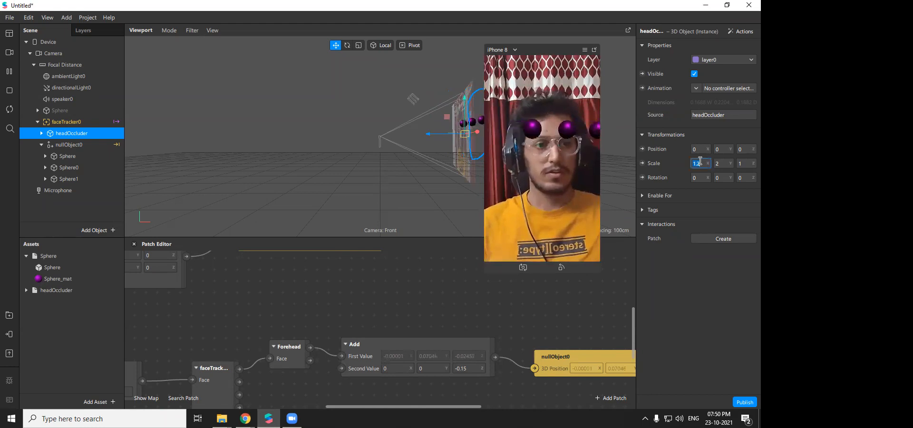
type("1")
key("Return")
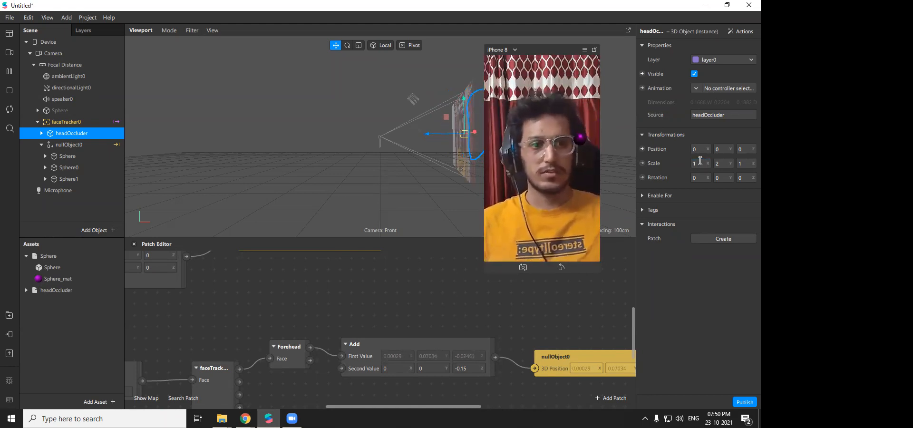
left_click(723, 164)
type("1")
key("Return")
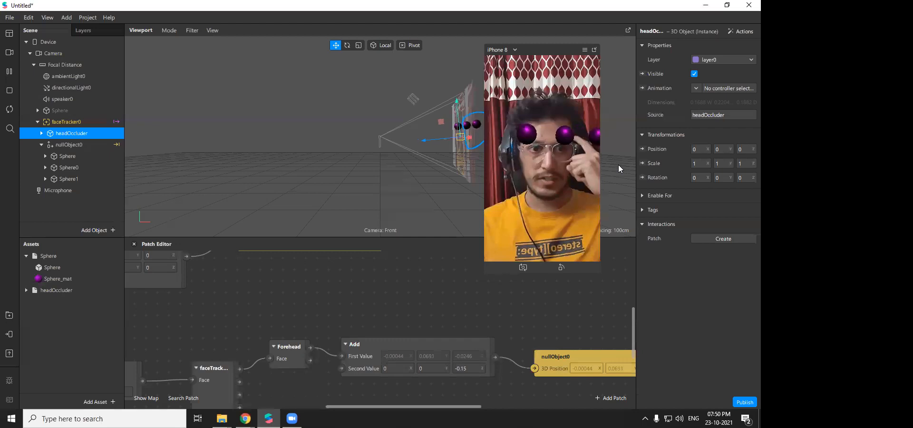
- Set headOccluder's scale to 1.2 on the X, Y and Z axes
left_click(703, 165)
type("1.2")
left_click(723, 164)
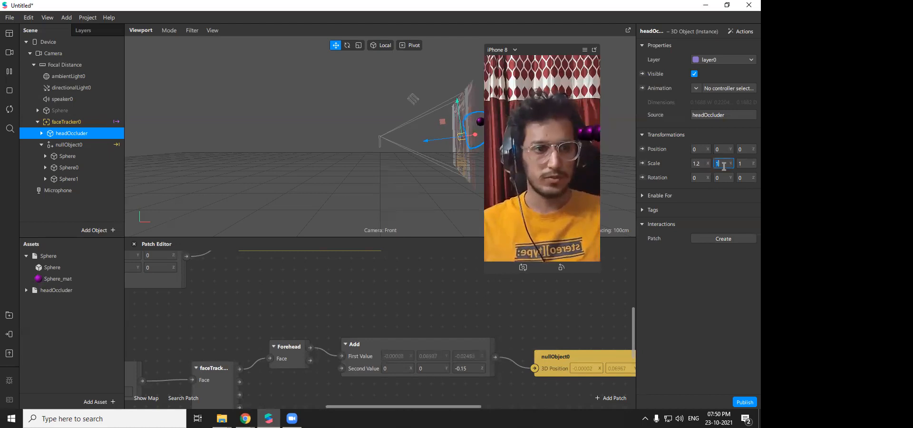
type("1.2")
left_click(746, 163)
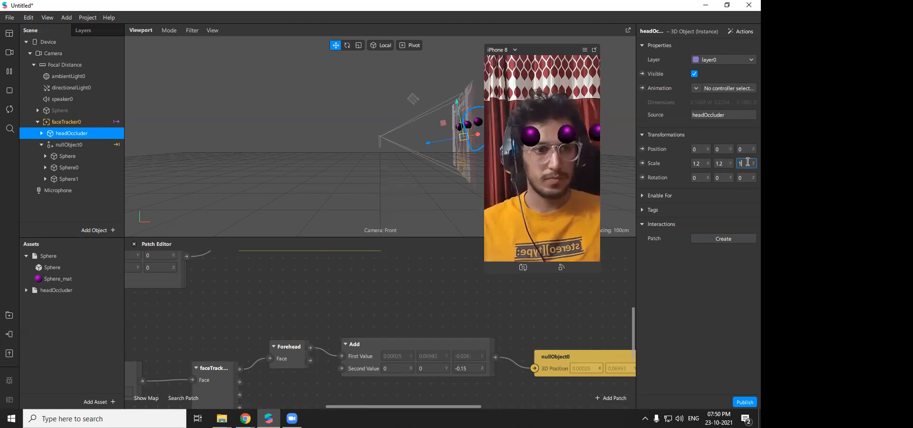
type("1.2")
key("Return")
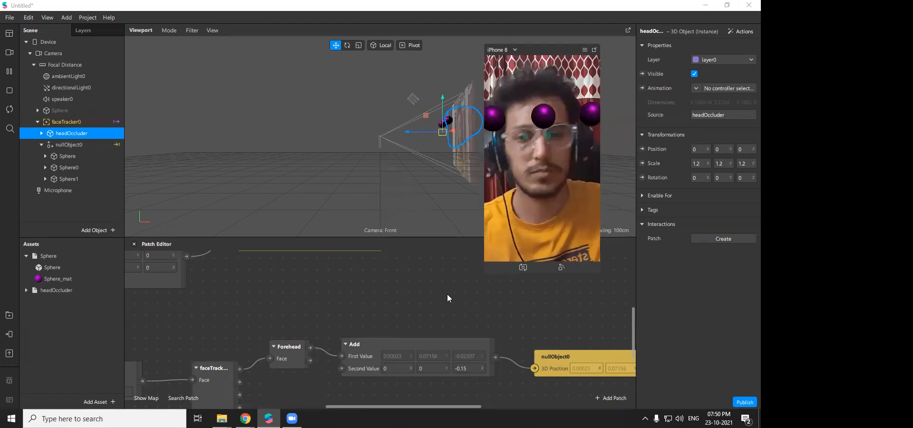
scroll(555, 363, "down", 3)
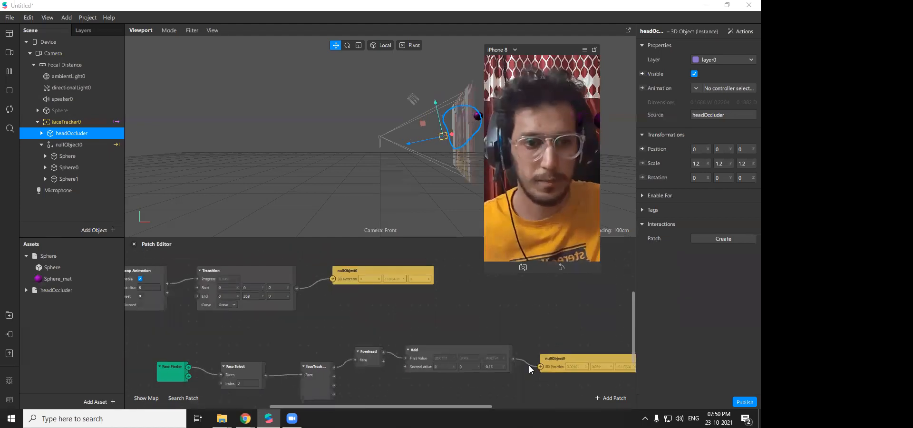
scroll(391, 364, "up", 3)
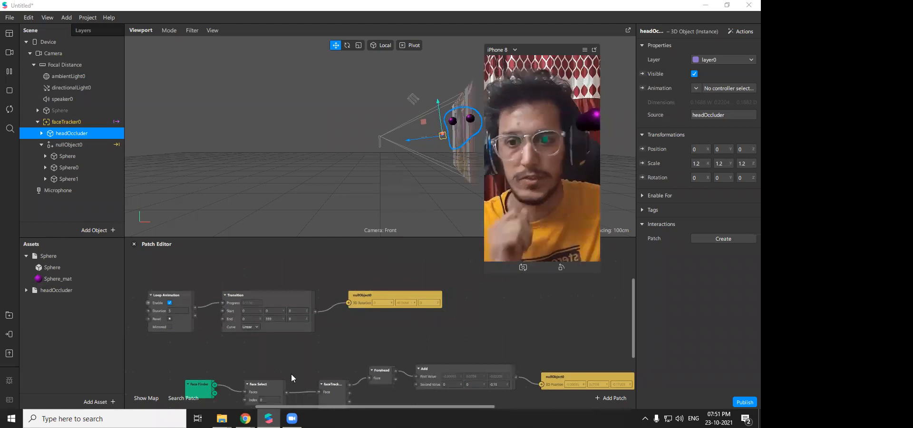
scroll(294, 371, "down", 2)
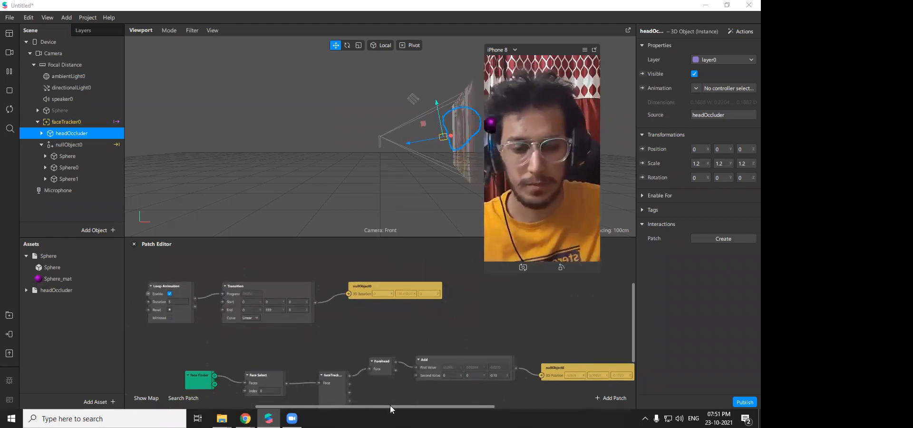
left_click_drag(395, 405, 376, 406)
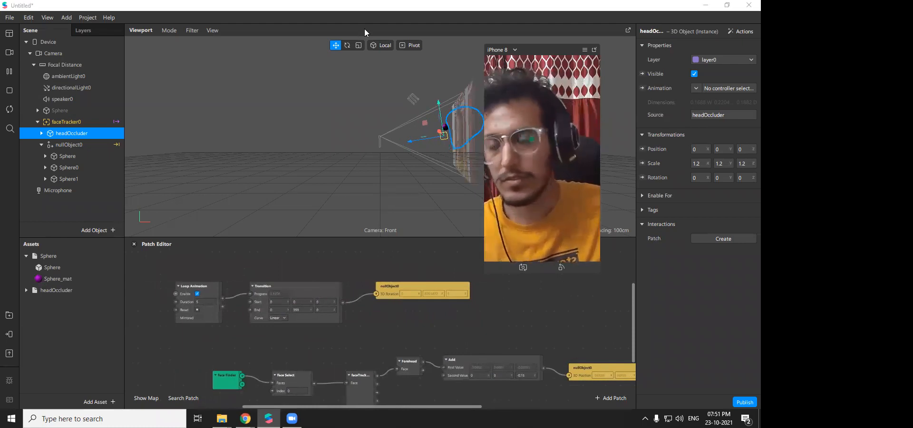
- Delete faceTracker0 with its children and the remaining hidden Sphere from the scene
right_click(70, 121)
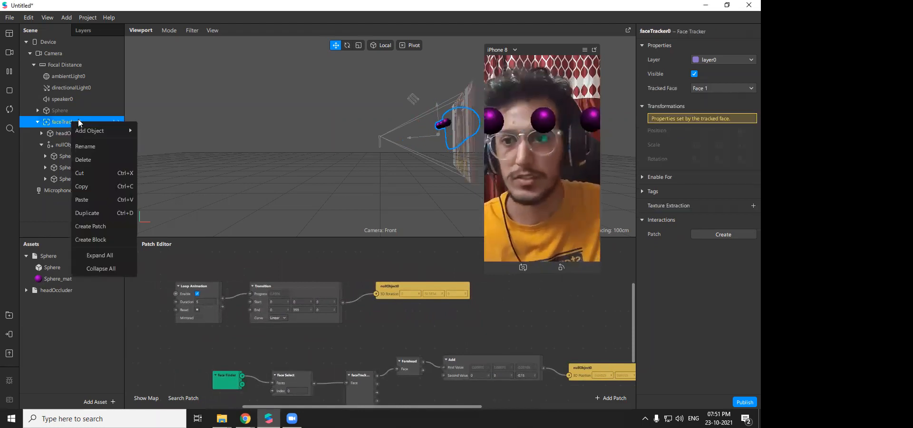
left_click(108, 159)
left_click(67, 113)
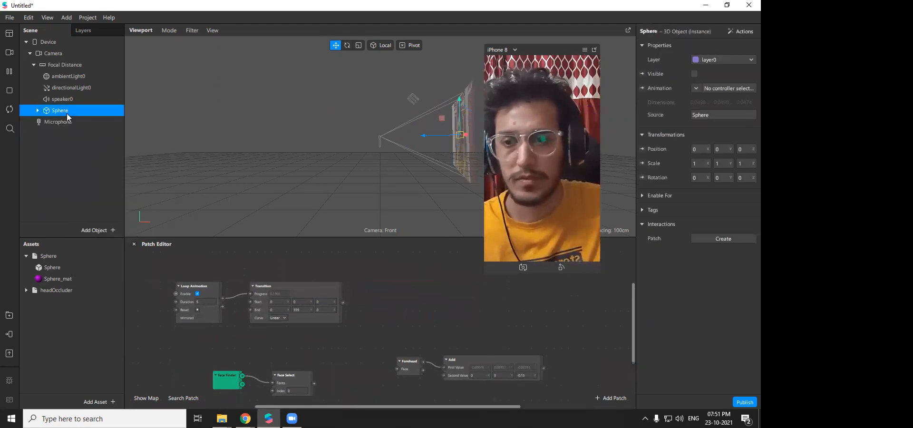
right_click(67, 112)
left_click(97, 152)
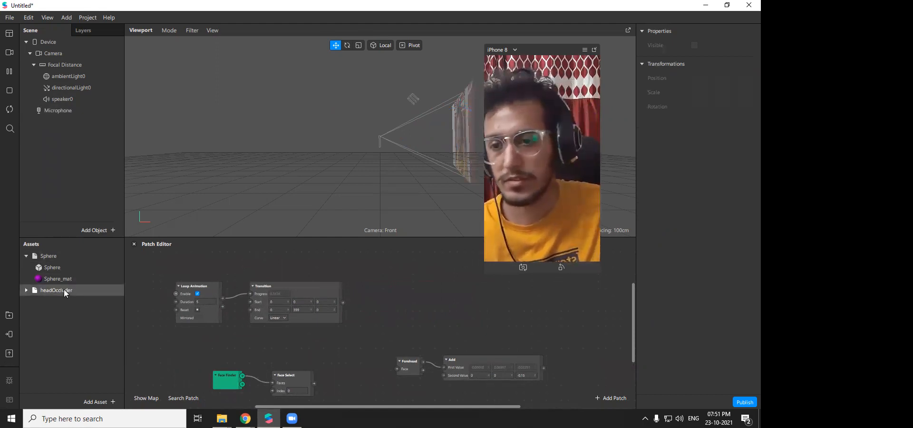
- Delete the Sphere asset collection, including its files in the project folder
left_click(54, 259)
right_click(54, 259)
left_click(95, 234)
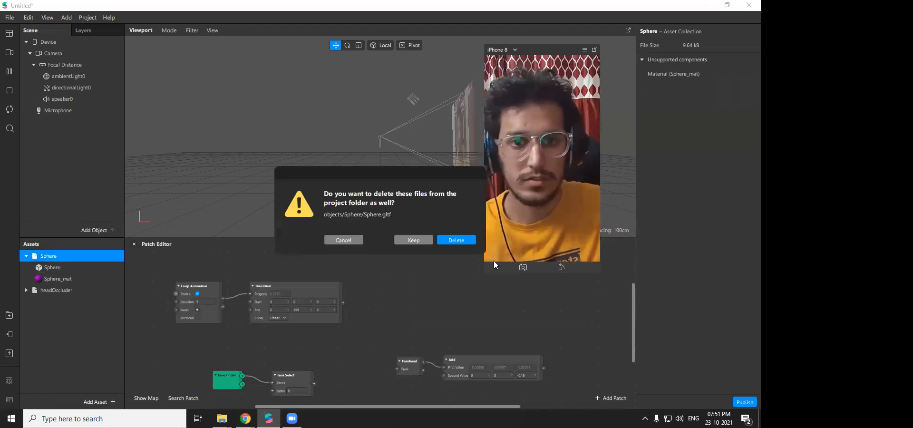
left_click(453, 240)
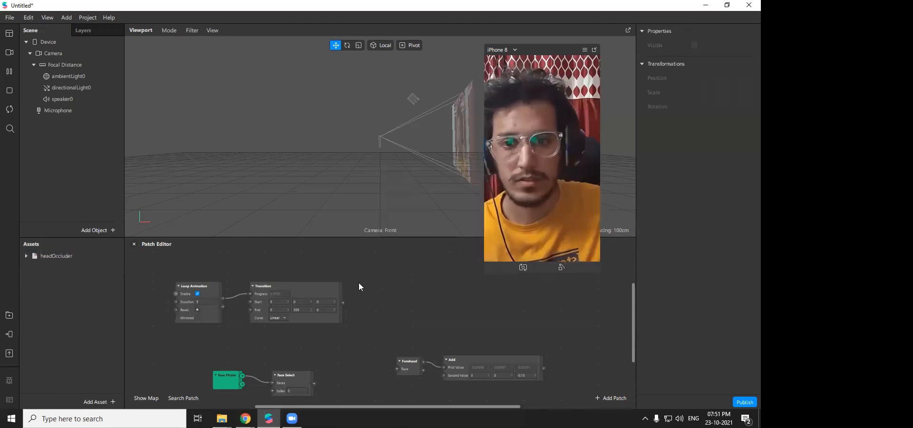
- Create a new blank project and close the old one, discarding its changes
left_click(9, 18)
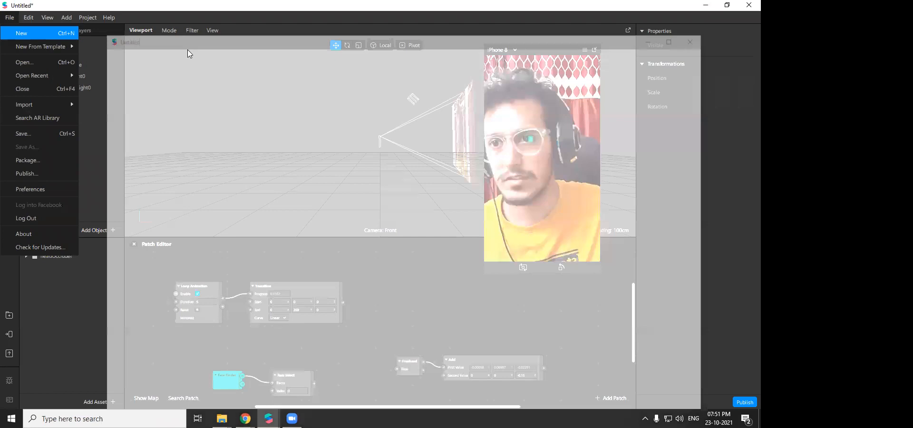
left_click(270, 418)
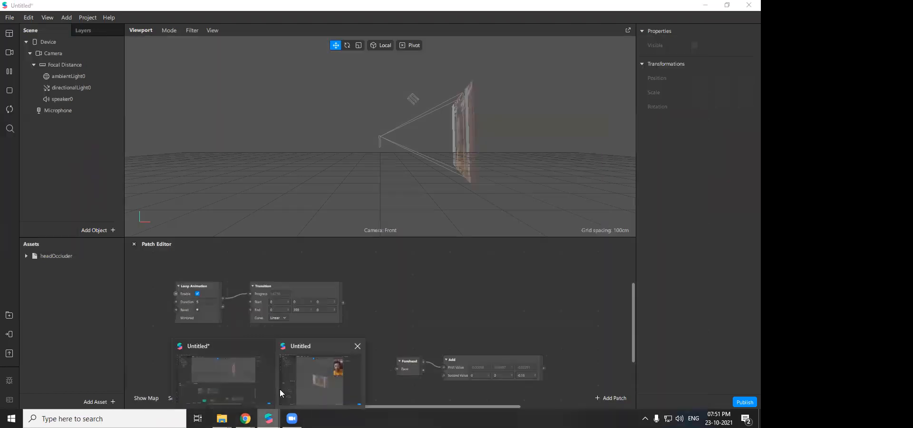
left_click(194, 372)
left_click(749, 5)
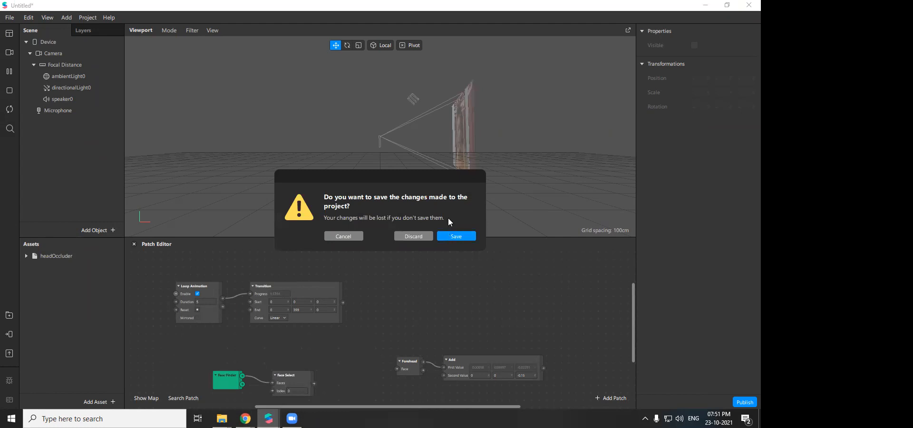
left_click(409, 236)
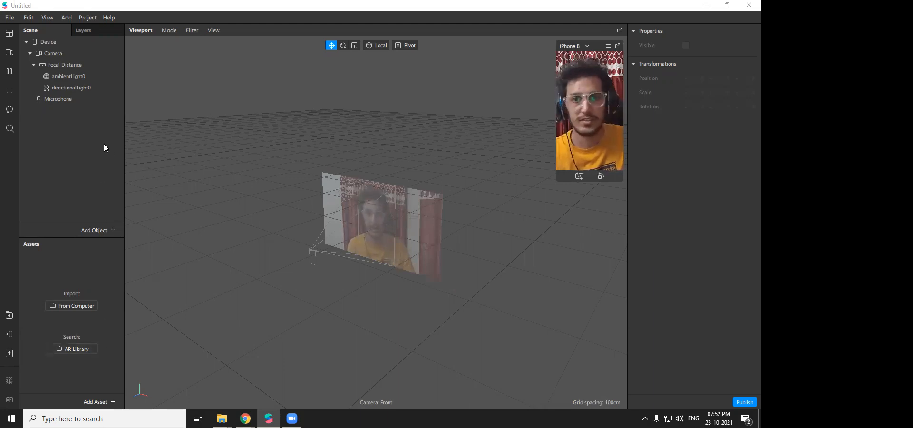
right_click(69, 69)
left_click(57, 123)
left_click(67, 17)
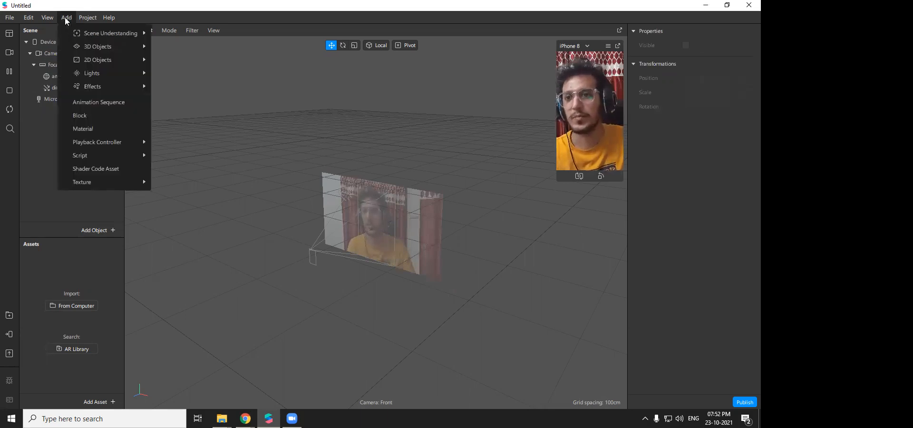
left_click(50, 22)
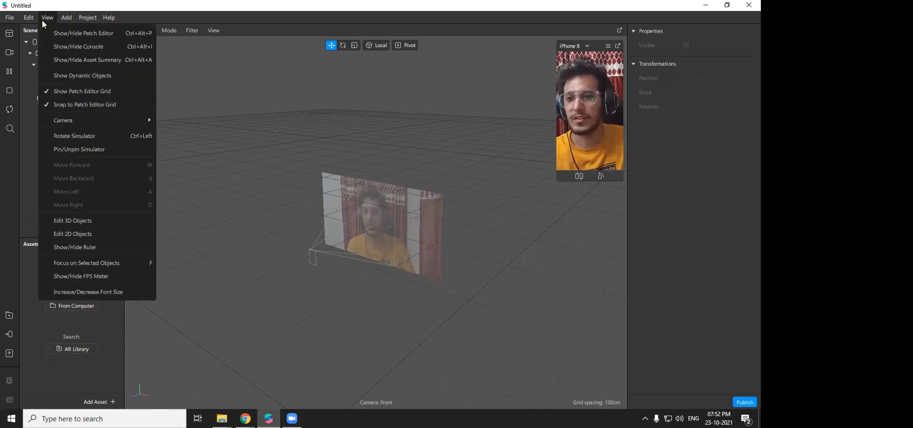
mouse_move(71, 17)
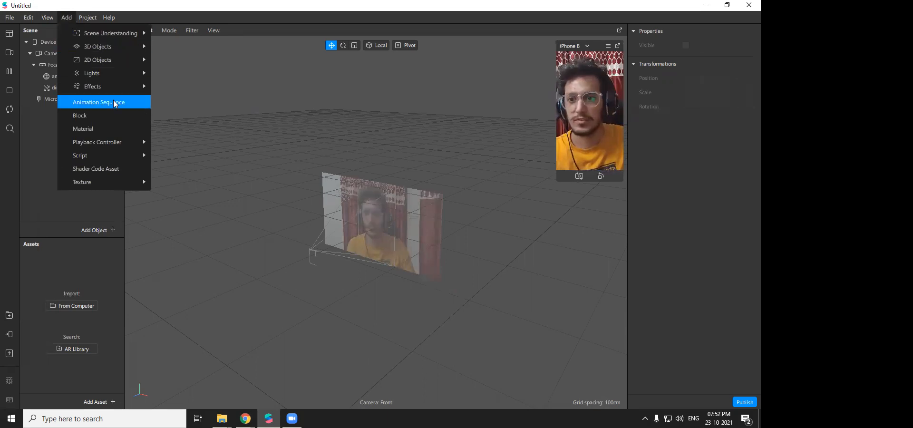
left_click(99, 264)
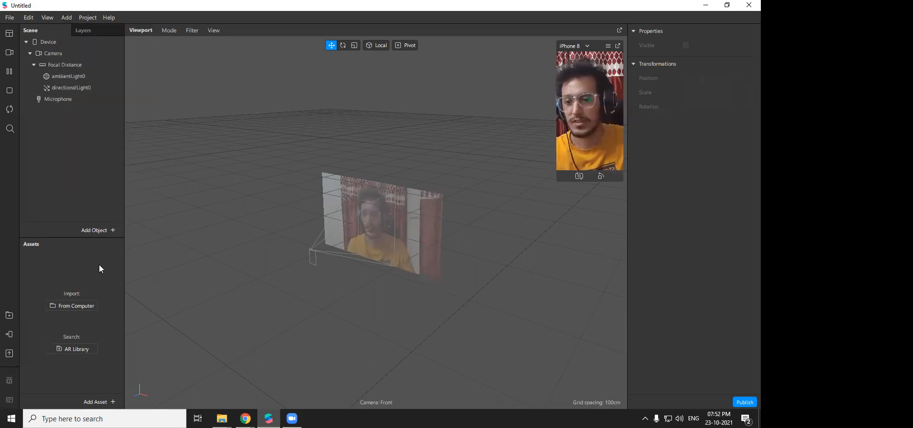
- Add an animation sequence to the project's assets and select it
left_click(90, 402)
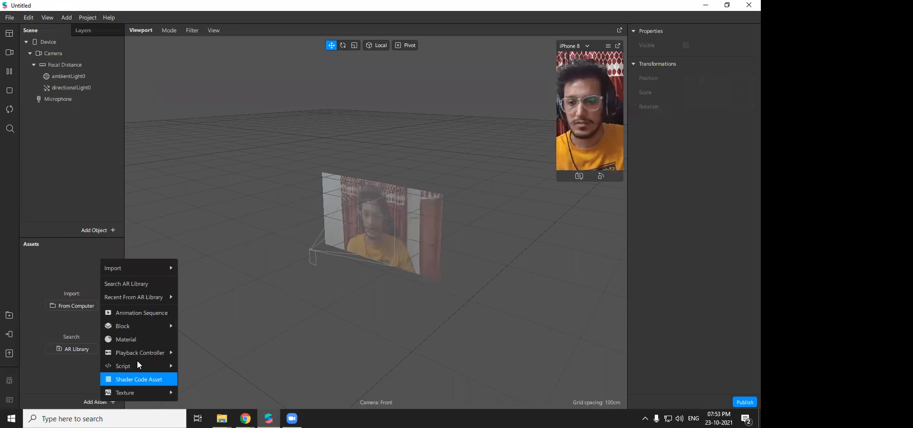
left_click(145, 314)
left_click(65, 295)
left_click(59, 269)
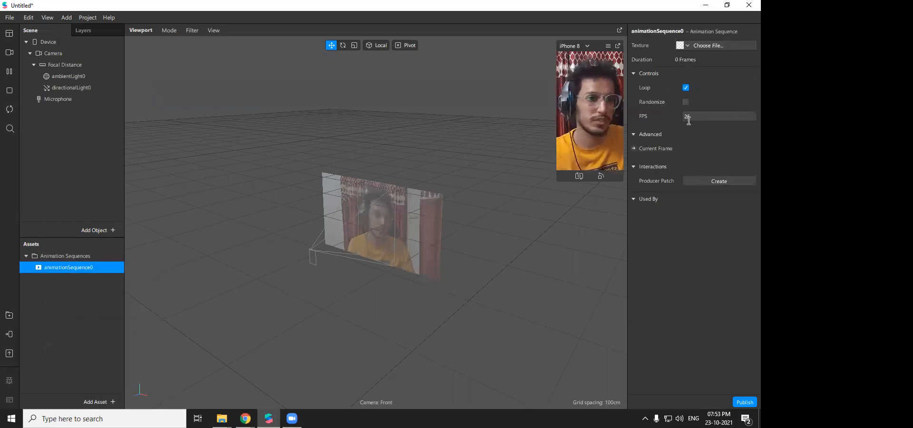
- Import all the Shockwave frames from the Shockwave 24 folder as a new texture for the animation sequence
left_click(687, 46)
left_click(692, 57)
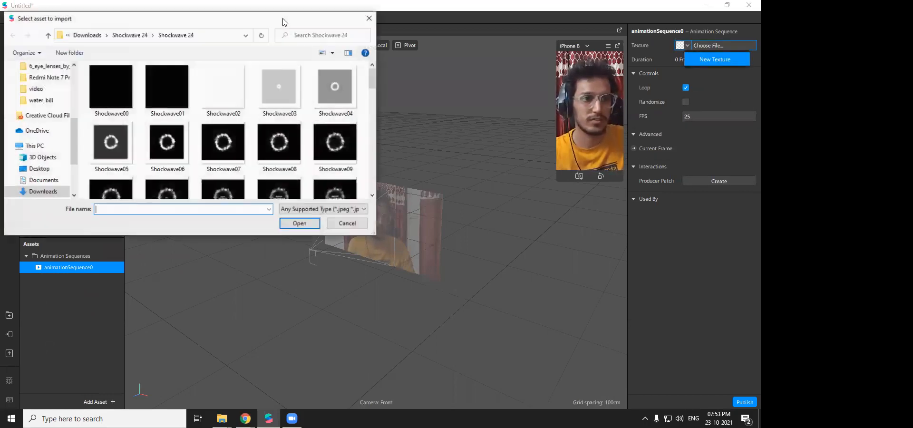
left_click_drag(275, 24, 274, 54)
scroll(190, 176, "down", 5)
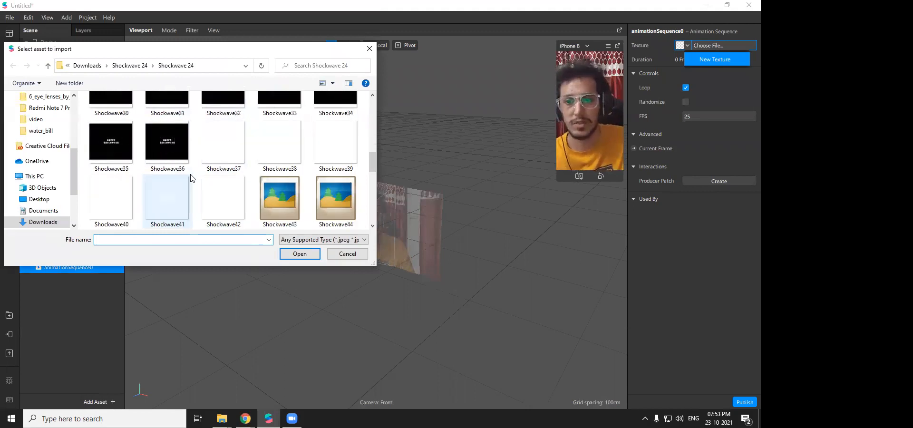
scroll(180, 166, "up", 4)
scroll(143, 142, "up", 1)
left_click(116, 120)
scroll(177, 148, "down", 5)
key("ctrl+a")
scroll(111, 115, "up", 5)
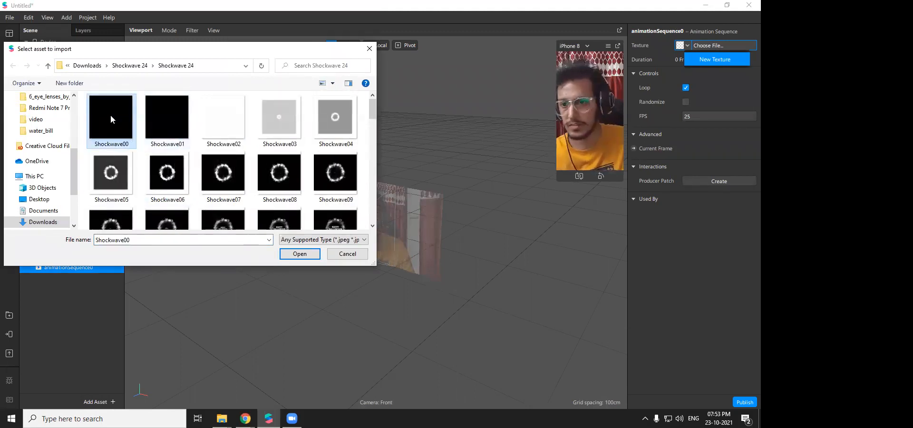
left_click(300, 253)
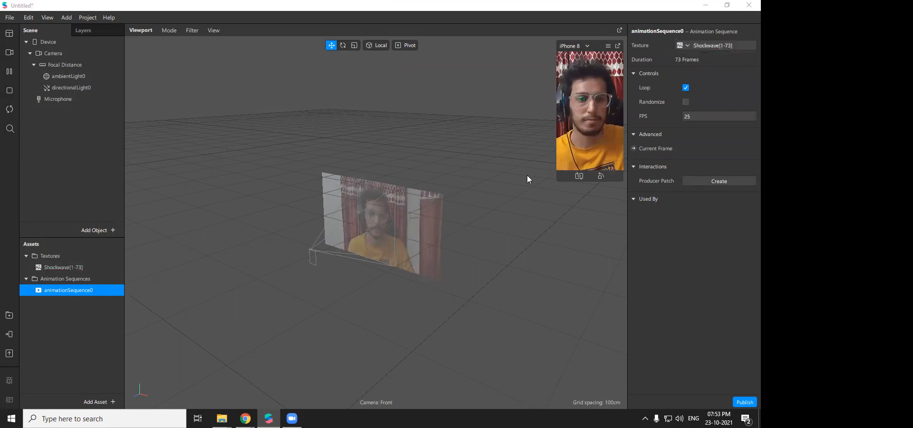
- Add a plane under Focal Distance and give it a new material
right_click(58, 67)
mouse_move(79, 78)
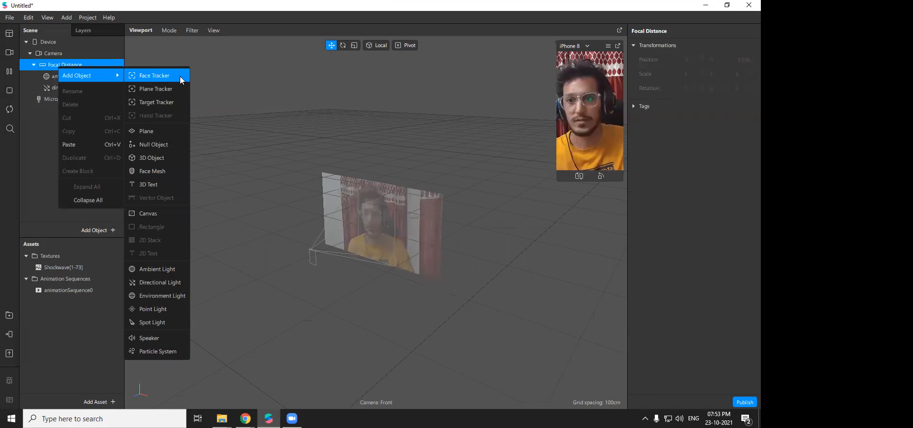
left_click(165, 133)
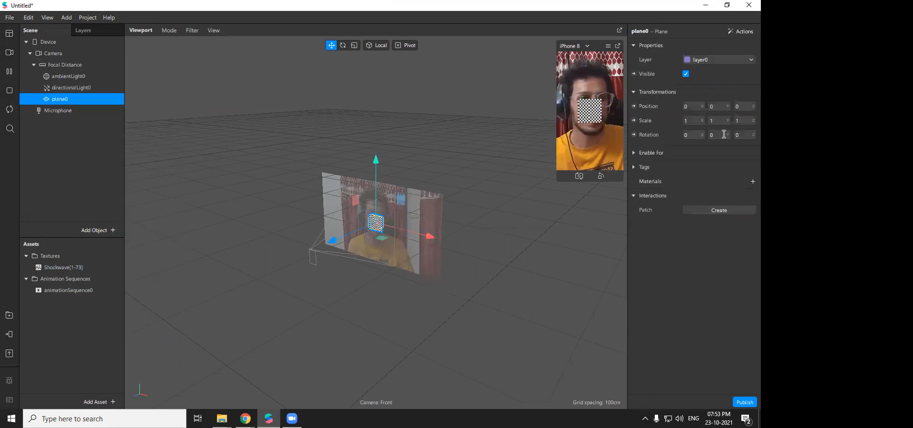
left_click(746, 184)
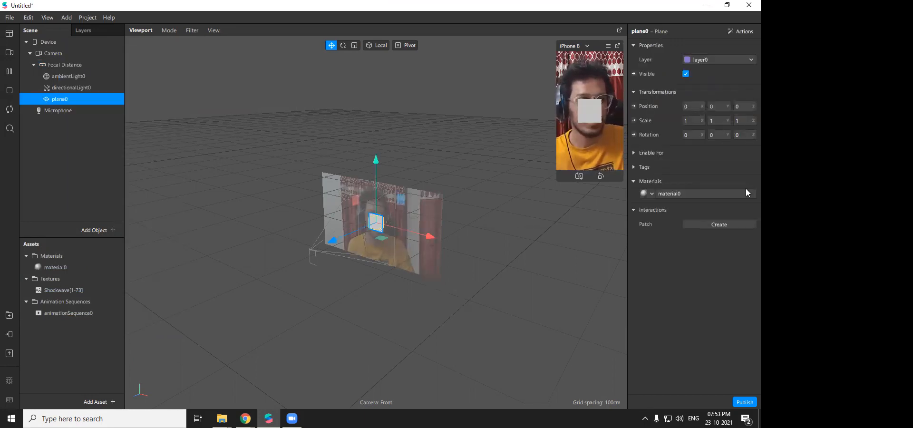
- Set the plane's material to the Flat shader and use animationSequence0 as its diffuse texture
left_click(702, 192)
left_click(725, 45)
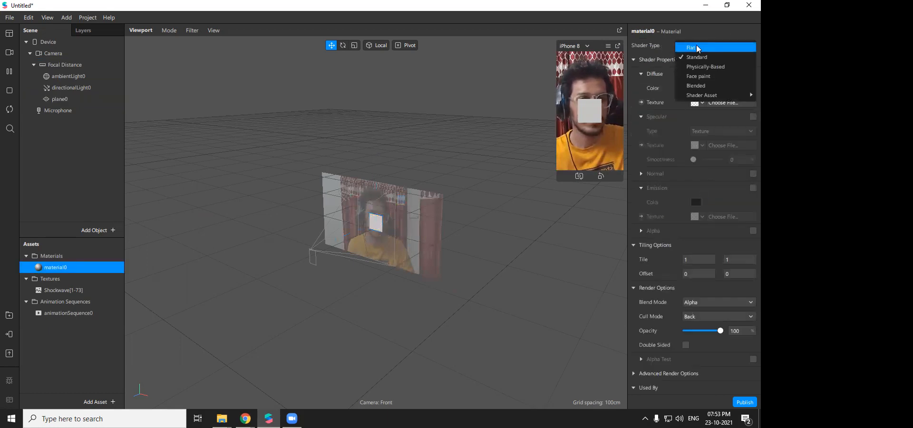
left_click(697, 46)
left_click(707, 104)
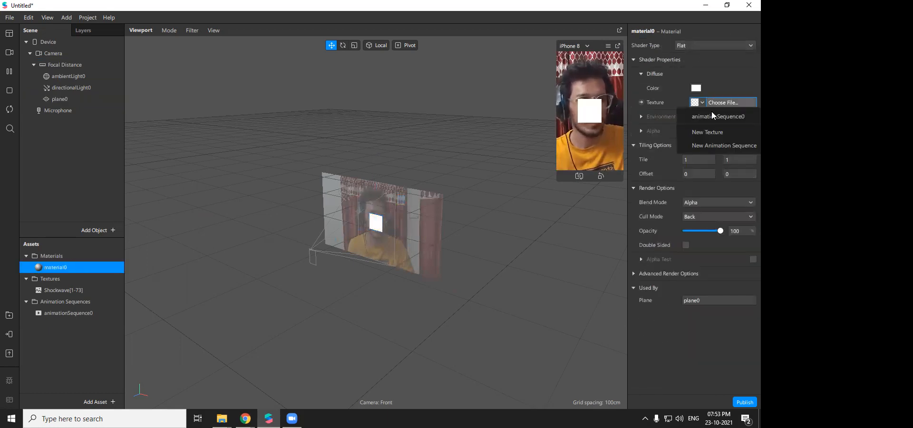
left_click(713, 119)
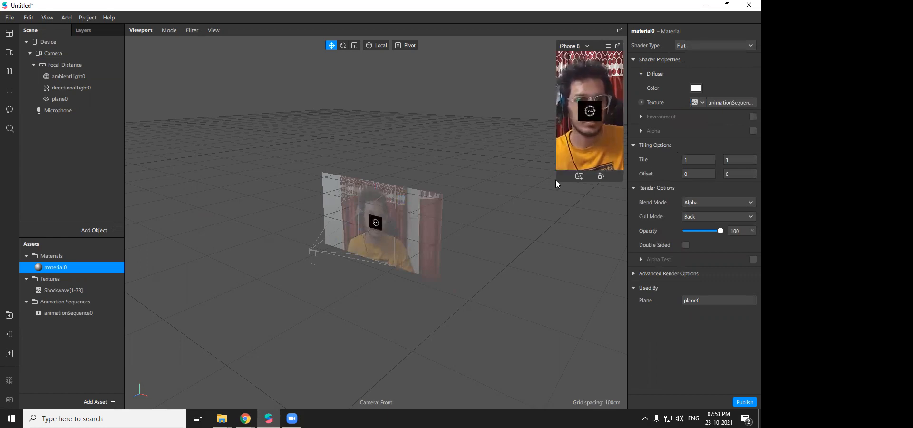
- Enlarge the device preview and set the material's blend mode to Add
left_click_drag(555, 179, 492, 273)
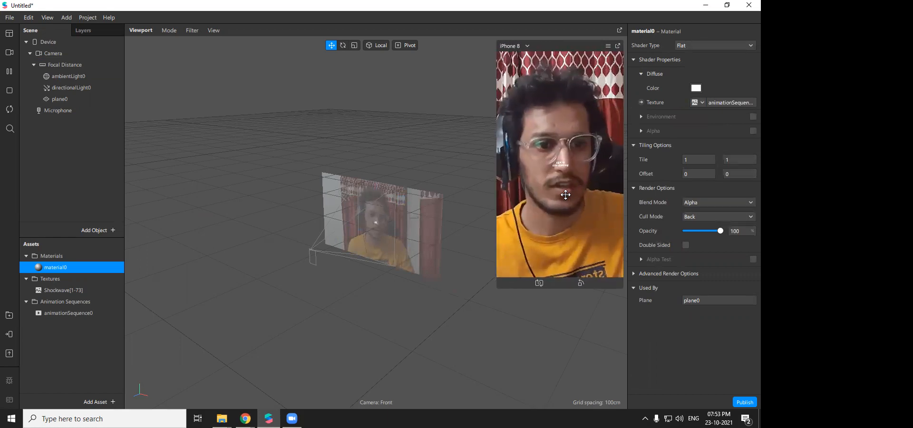
left_click(715, 202)
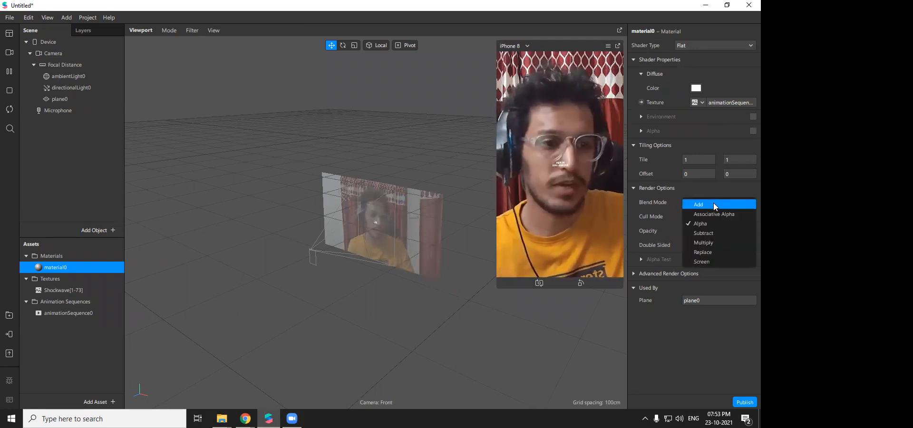
left_click(713, 203)
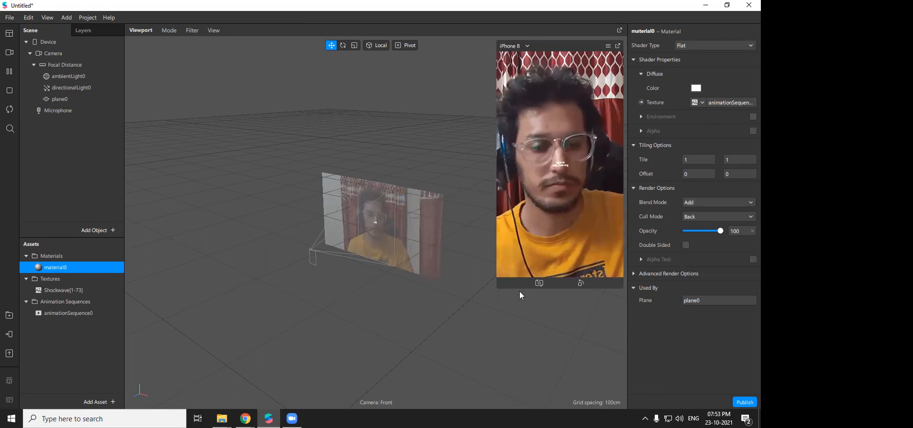
left_click_drag(497, 287, 501, 282)
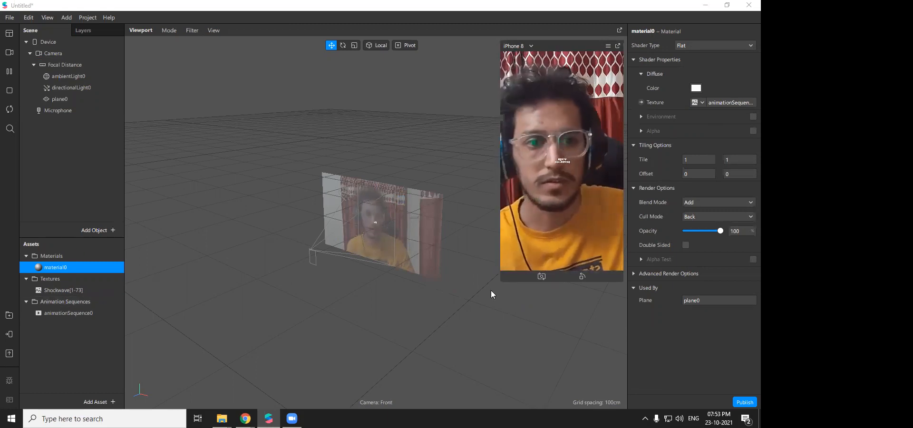
- Show the Patch Editor below the viewport
left_click(84, 17)
mouse_move(47, 18)
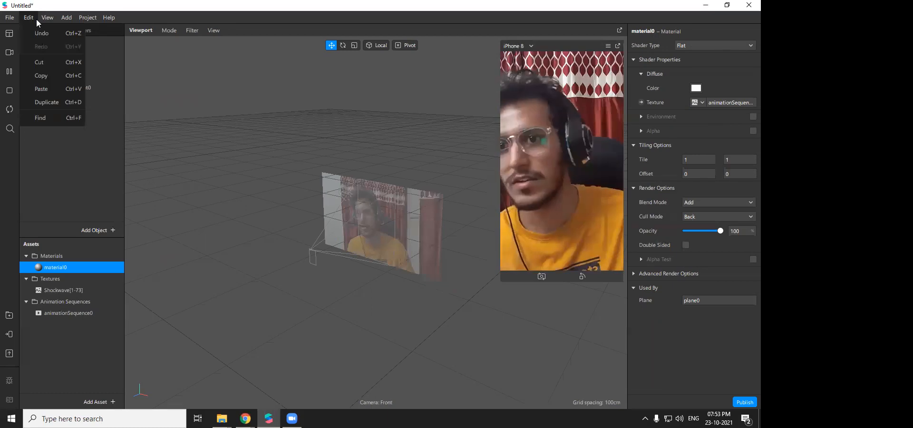
left_click(57, 32)
left_click_drag(264, 265, 256, 230)
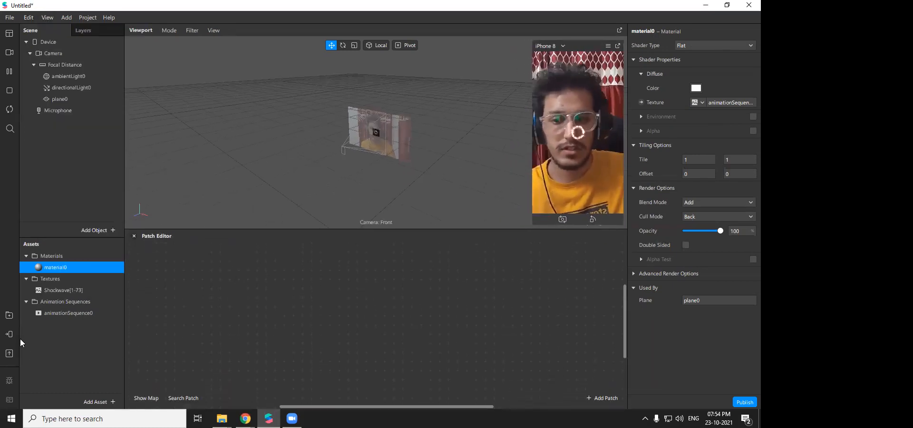
- Browse the patch assets in the AR Library and close the library
left_click(9, 316)
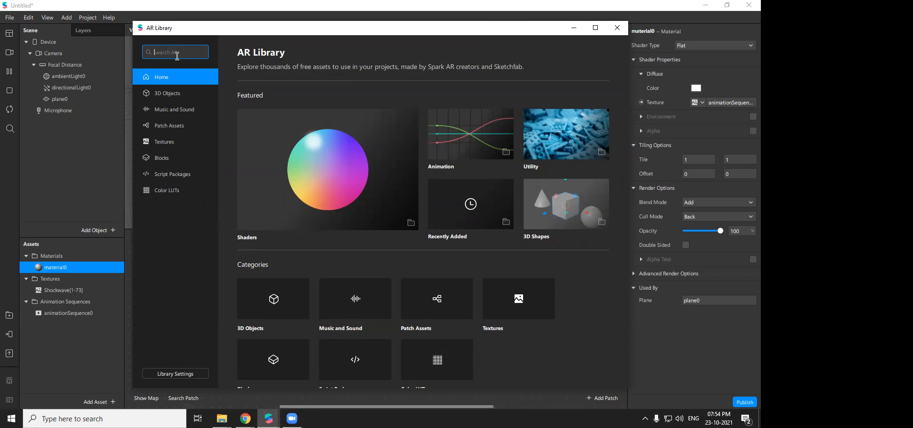
left_click(171, 126)
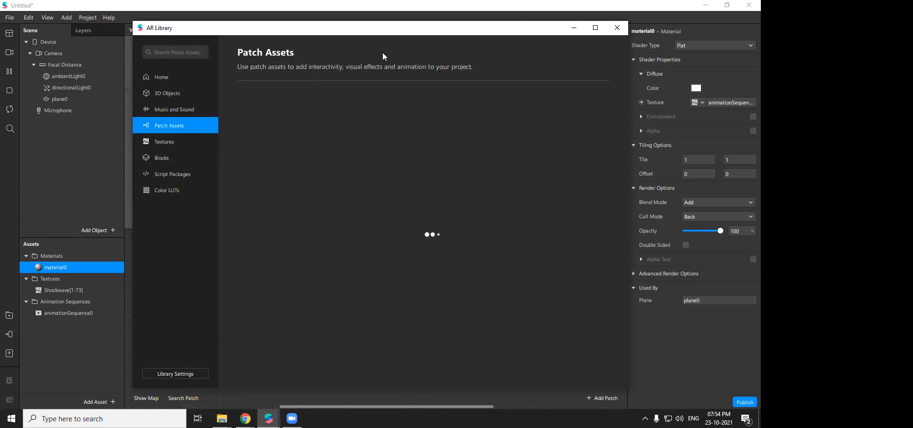
left_click_drag(378, 31, 295, 31)
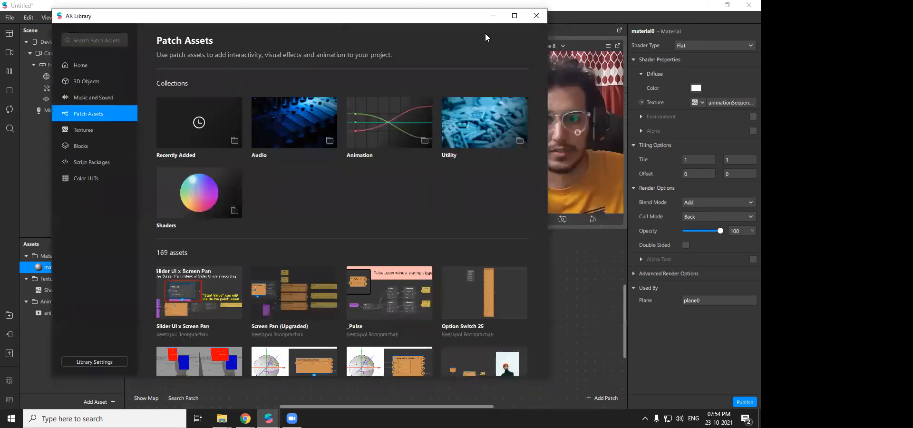
left_click(537, 21)
- Try to add the Screen To FocalPlane patch from the recently used AR Library assets
left_click(109, 402)
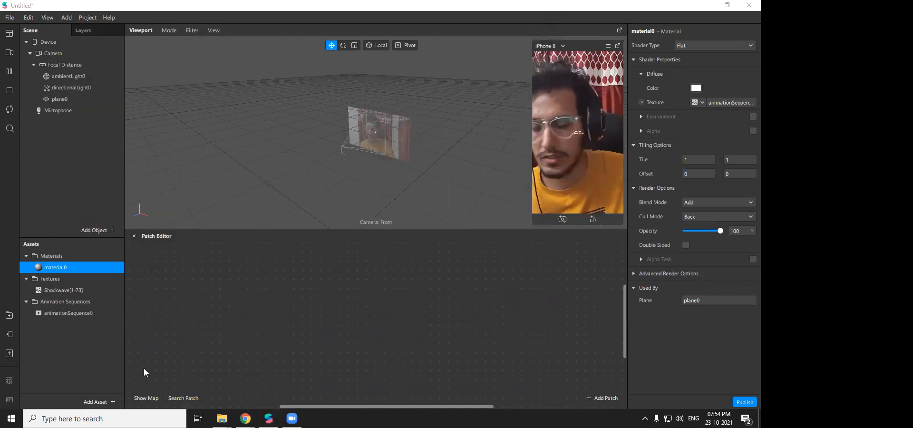
mouse_move(164, 297)
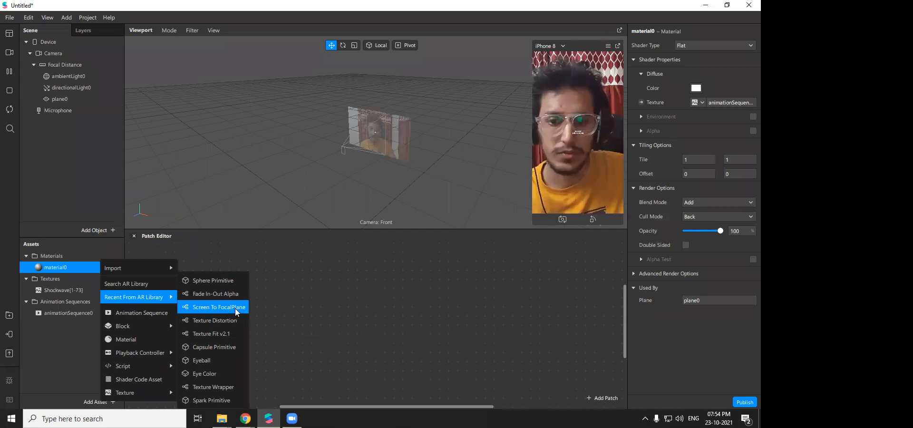
left_click(209, 307)
- Search the AR Library for "screen", import the free Screen To FocalPlane patch asset and close the library
left_click(9, 315)
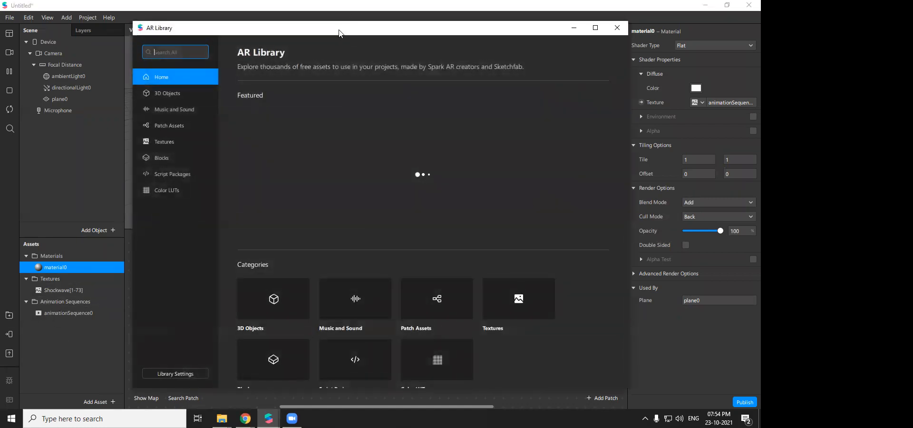
type("scree")
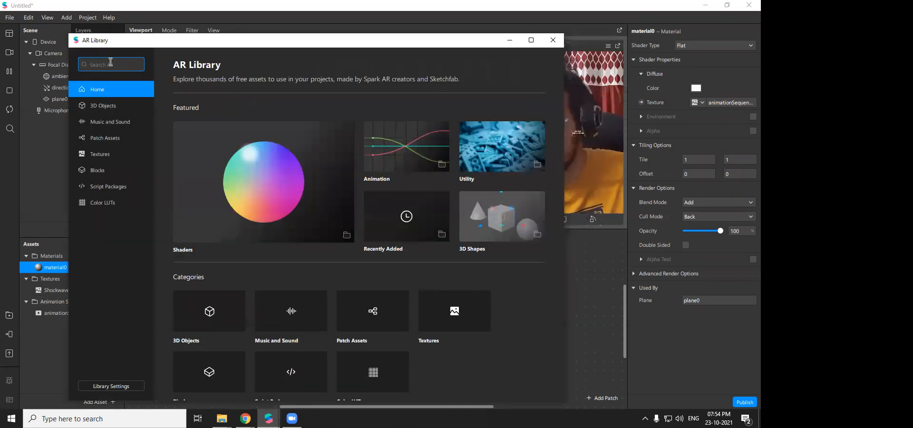
type("n")
key("Return")
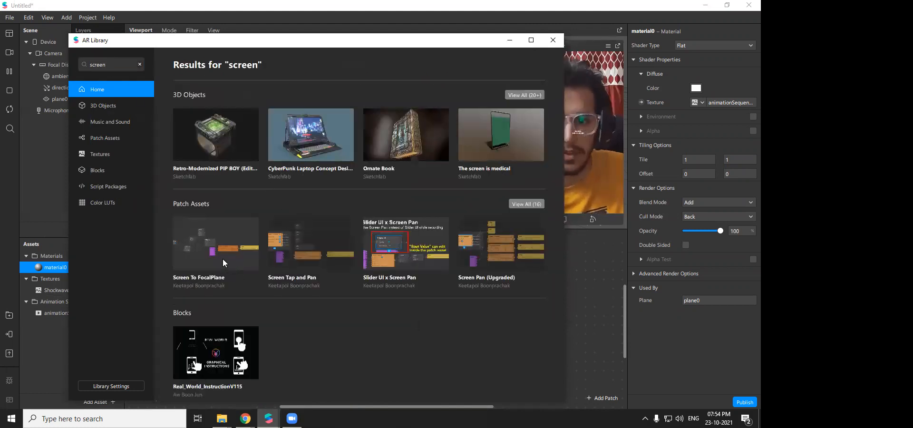
left_click(222, 254)
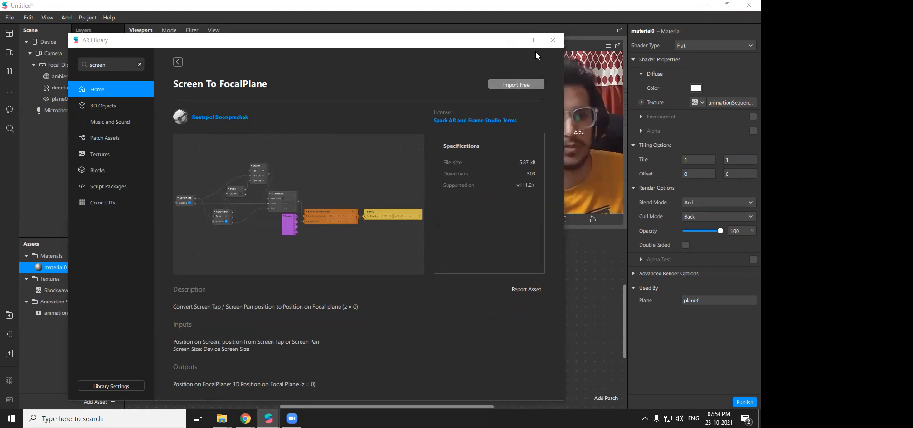
left_click(533, 84)
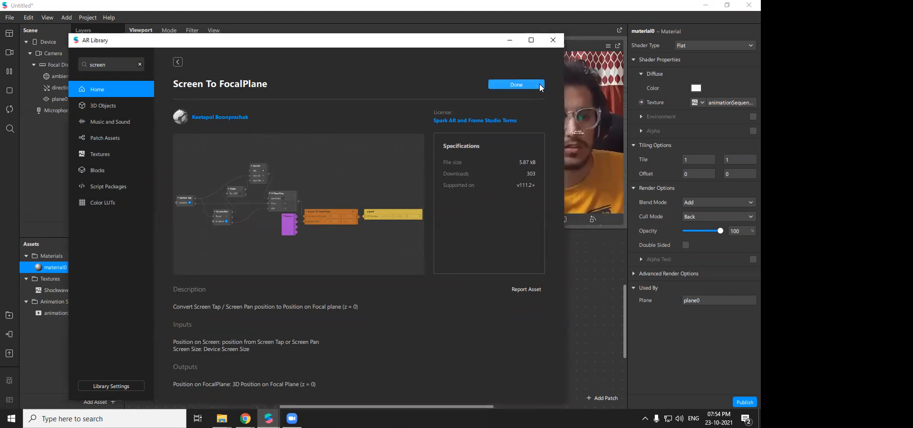
left_click(553, 40)
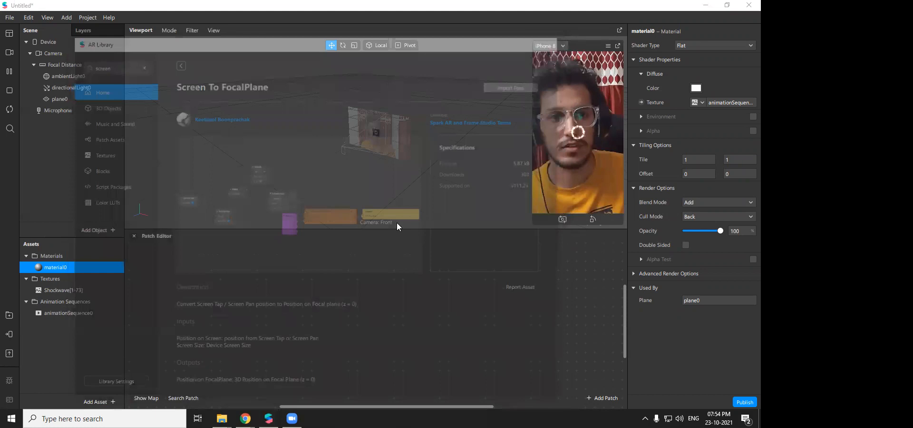
- Select animationSequence0, then switch to File Explorer and check the files in the Downloads folder
left_click(62, 313)
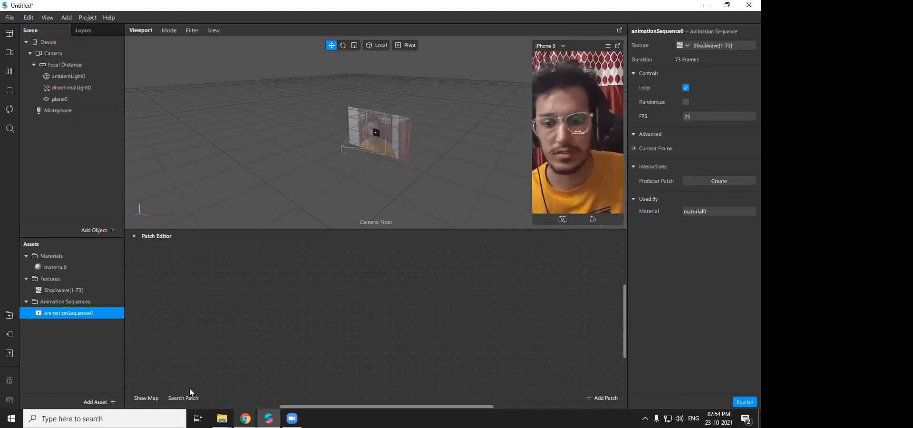
left_click(223, 419)
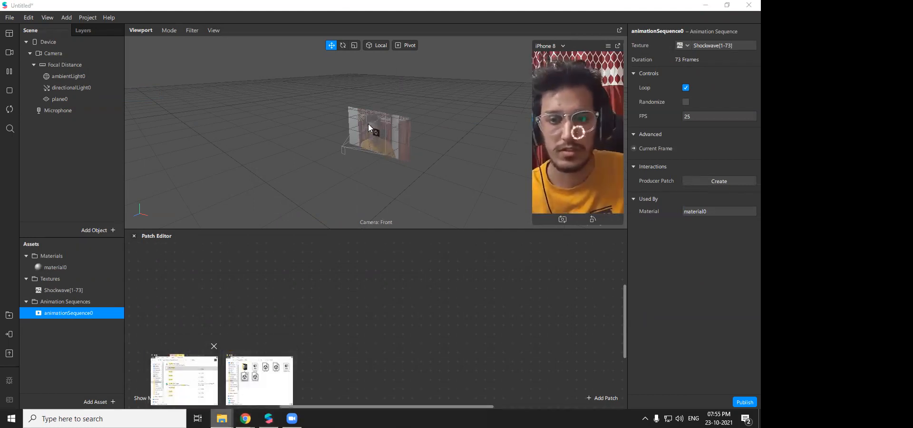
left_click(185, 380)
double_click(313, 125)
double_click(313, 124)
left_click(210, 93)
left_click(210, 93)
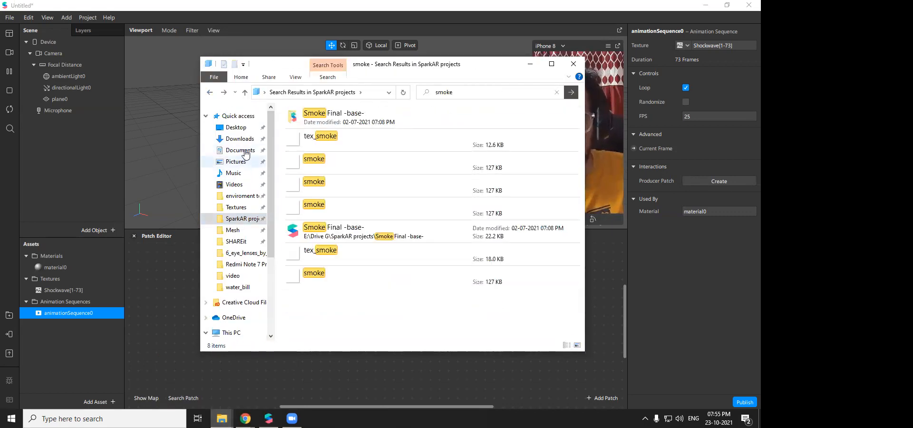
left_click(240, 138)
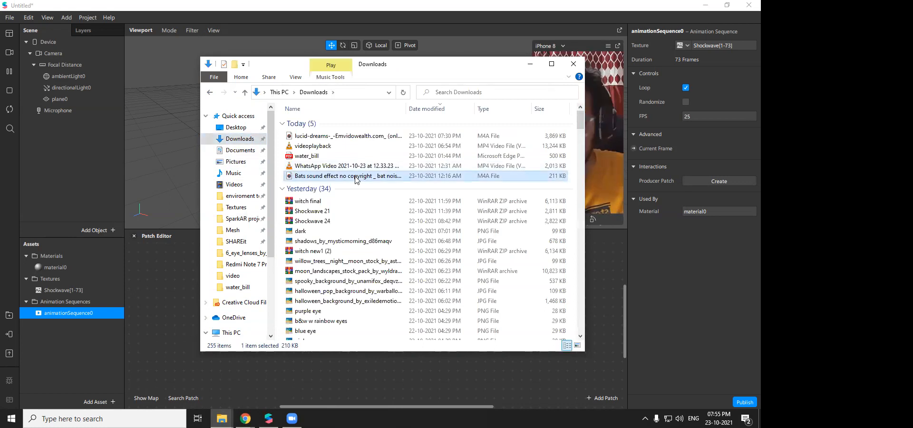
- Look through the SparkAR projects folder in File Explorer, checking the project folders whose names start with H
left_click(240, 219)
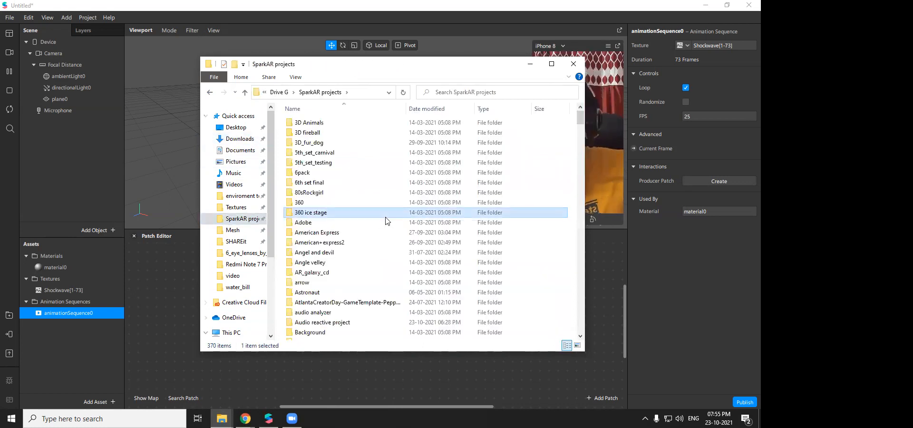
key("h")
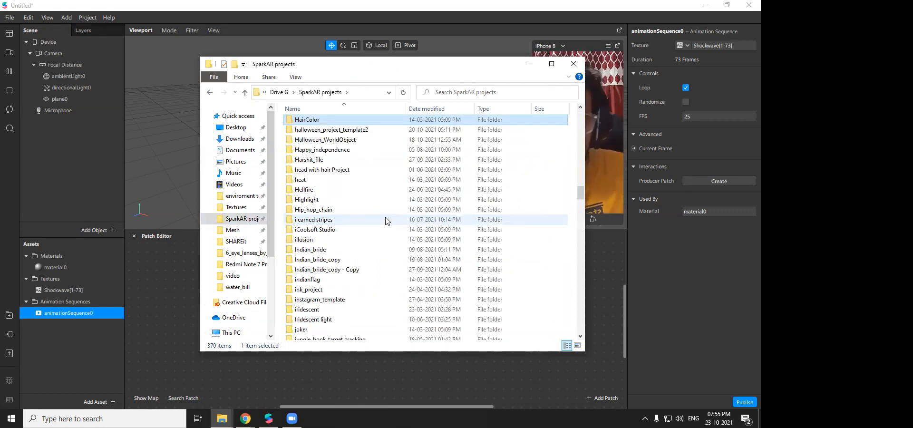
scroll(385, 220, "down", 20)
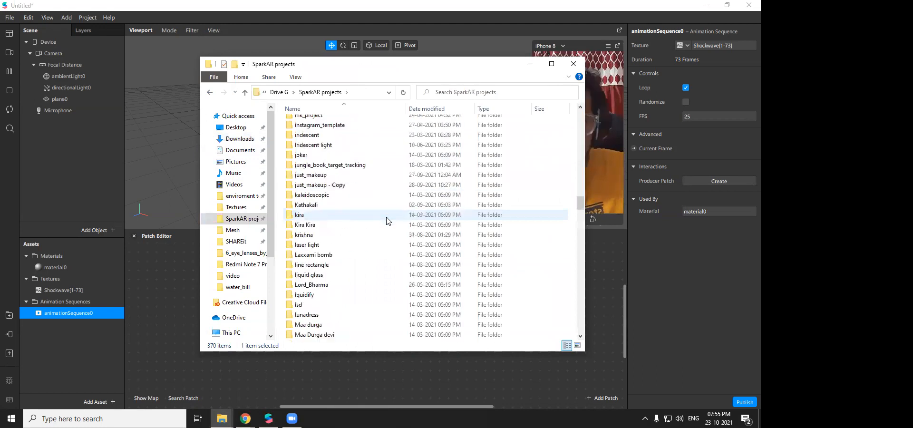
scroll(383, 224, "down", 5)
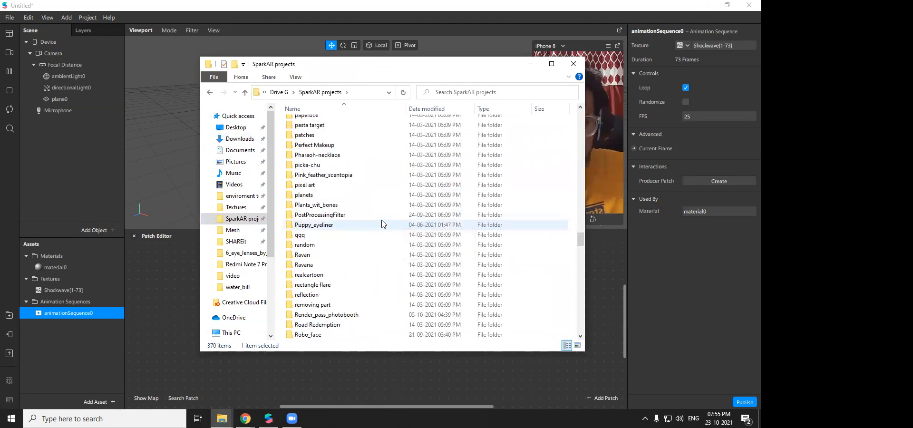
scroll(384, 223, "up", 20)
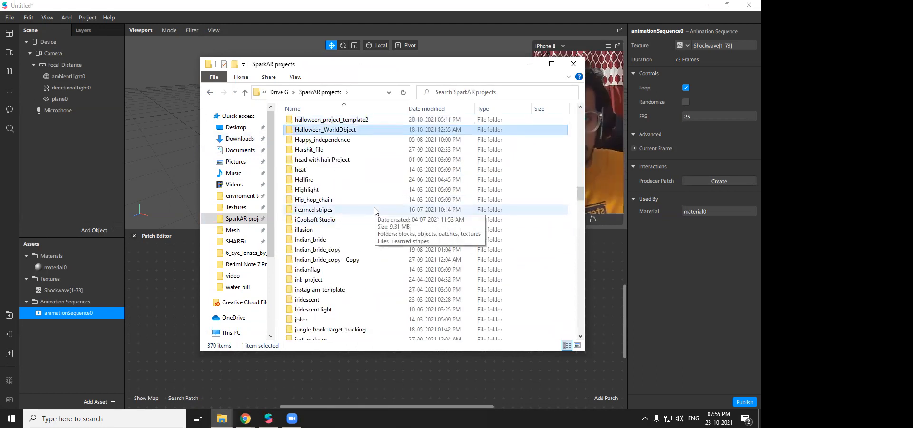
key("Down")
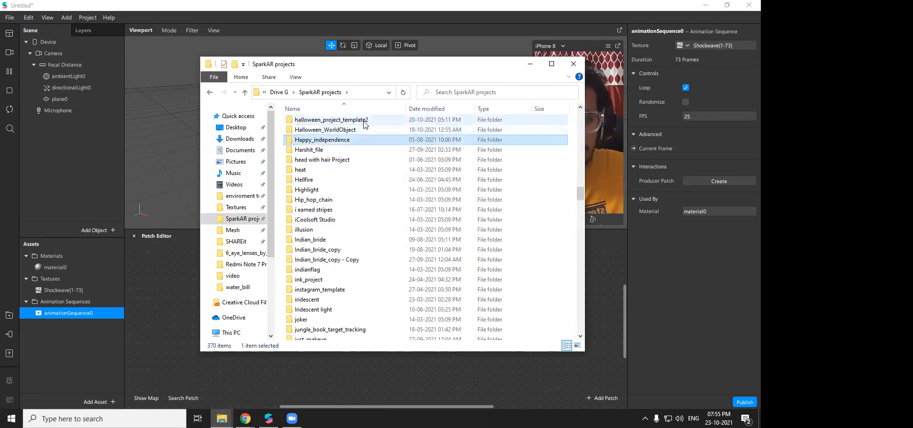
key("Down")
key("Down")
key("Down")
key("Down")
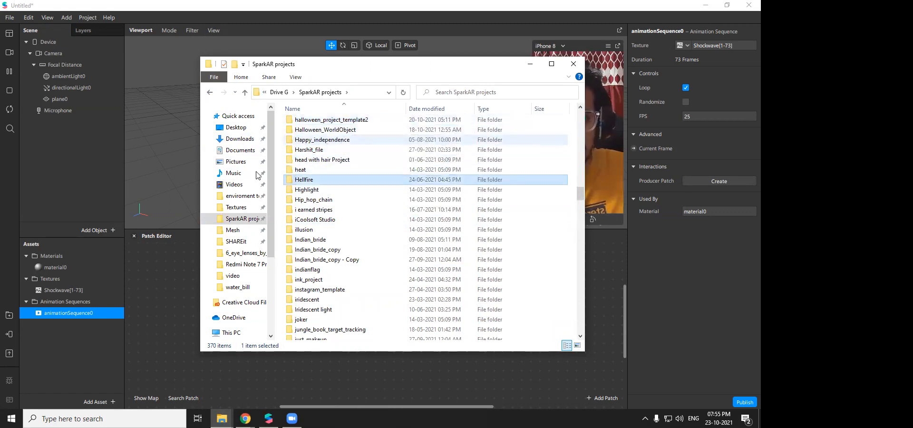
- Look through the Downloads folder for files and folders whose names start with H, and close File Explorer
left_click(239, 138)
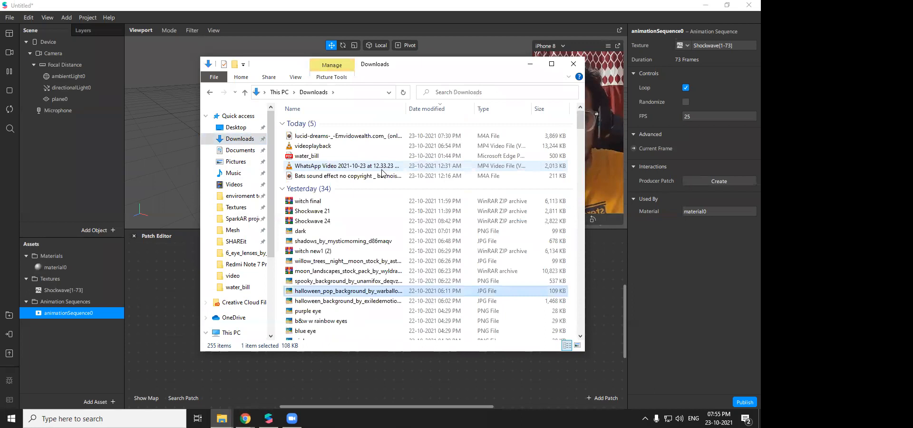
key("h")
key("h")
key("h")
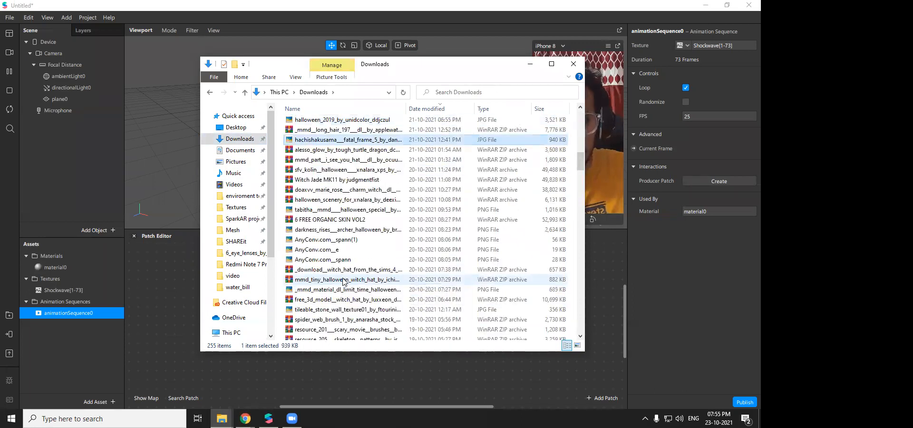
key("h")
key("h")
key("h")
key("h")
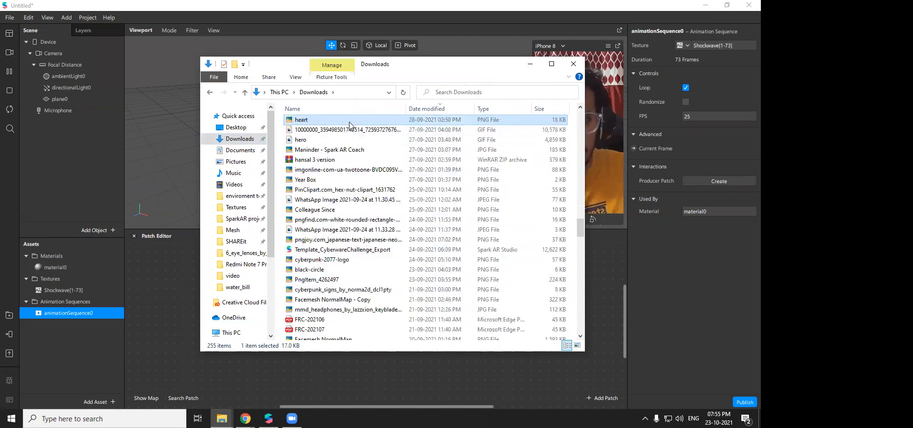
key("h")
key("h")
key("h")
key("h")
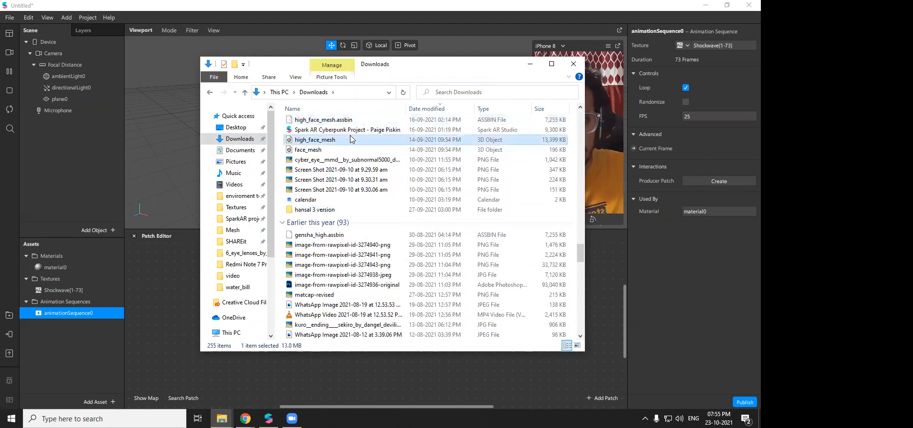
key("h")
key("h")
key("h")
key("h")
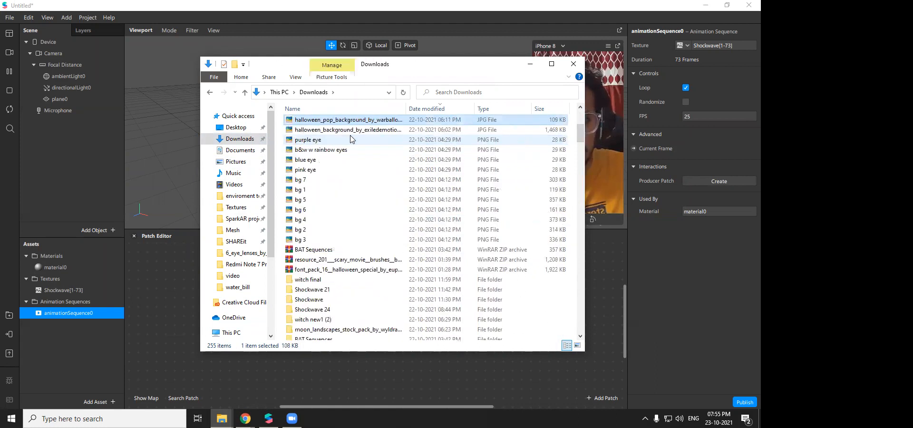
key("h")
key("h")
key("h")
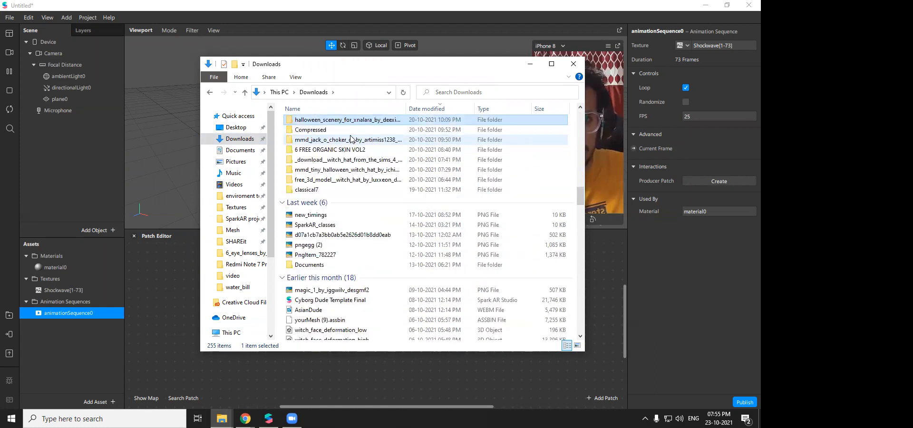
key("h")
key("h")
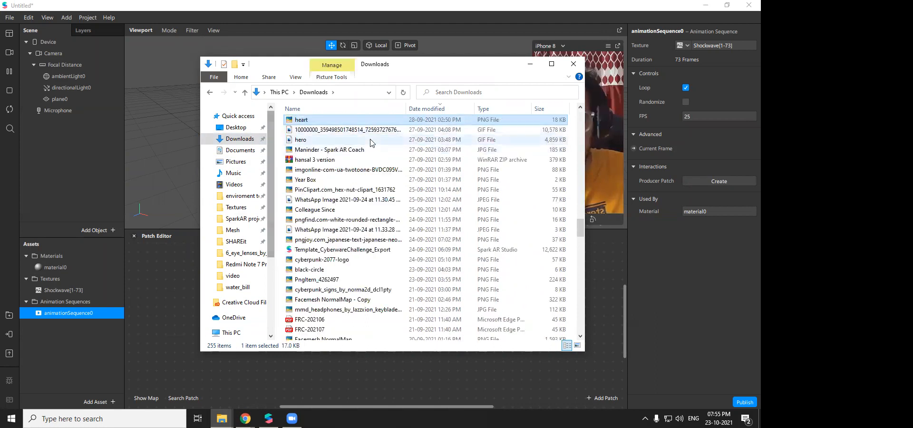
left_click(571, 64)
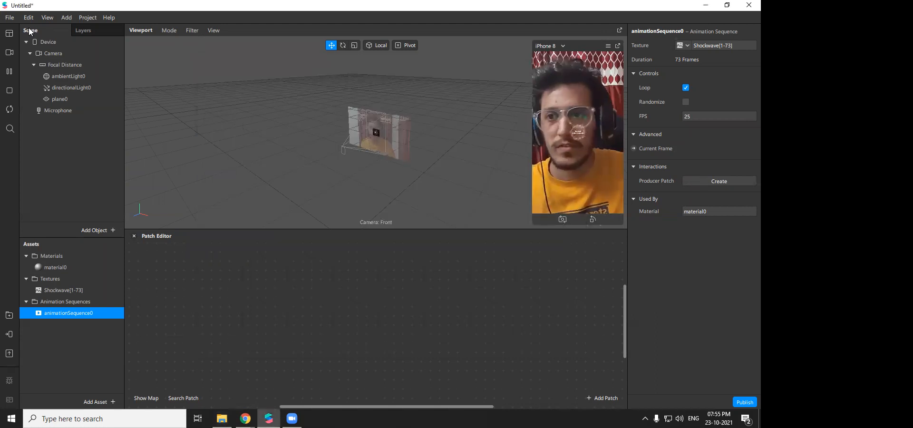
- Save the project as shockwave in the SparkAR projects folder
left_click(13, 19)
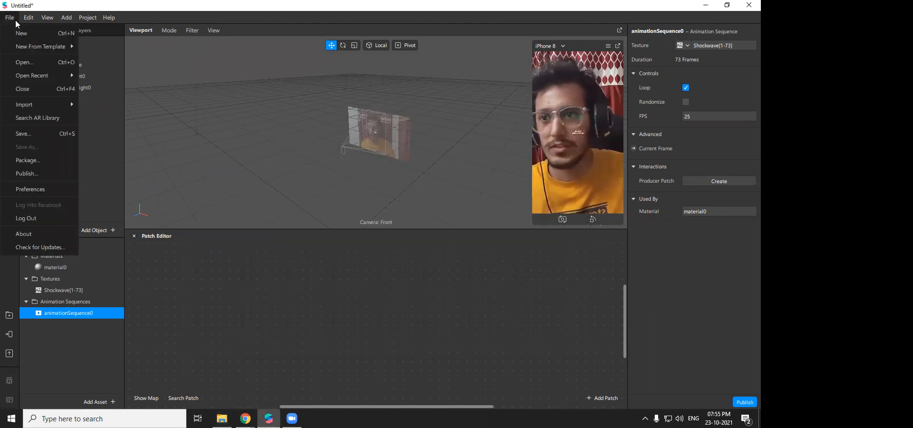
left_click(32, 136)
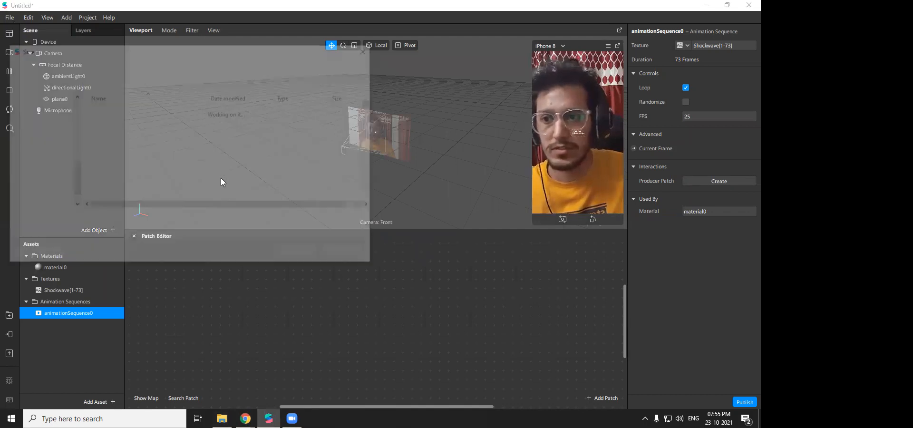
type("sho")
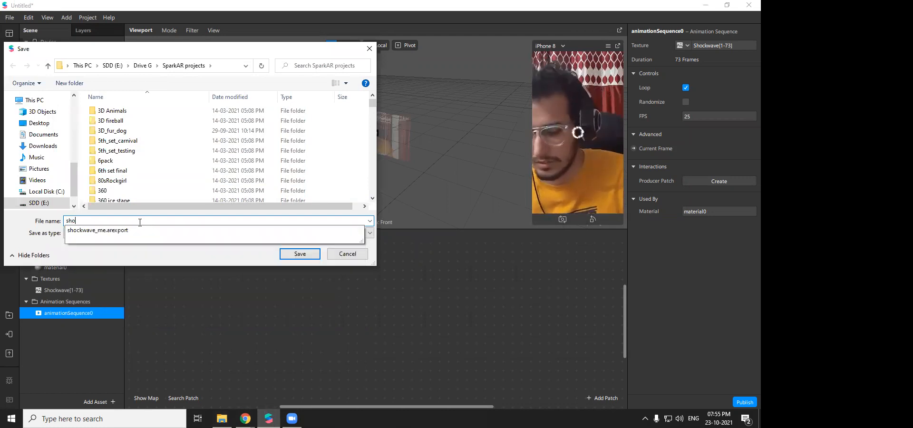
type("ckwave")
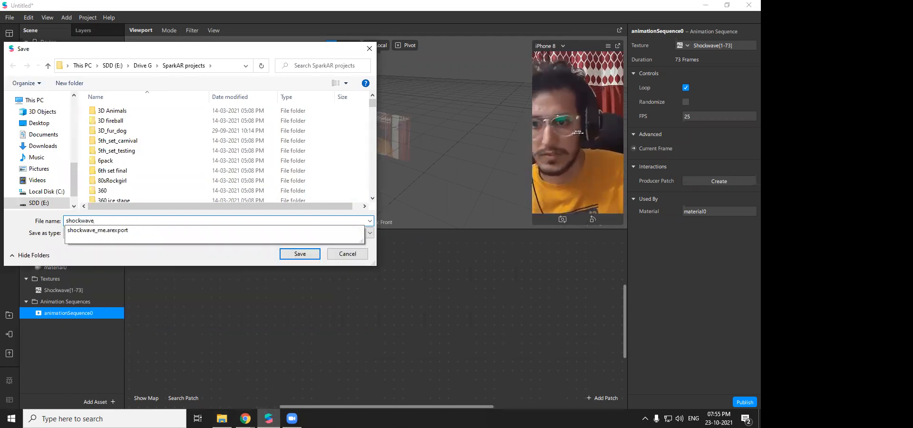
left_click(311, 258)
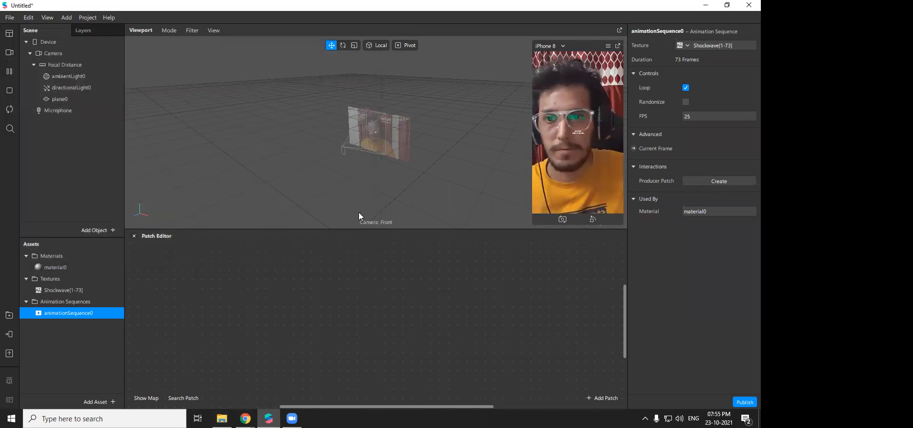
- Close the project and reopen shockwave.arproj from the recent projects
left_click(10, 20)
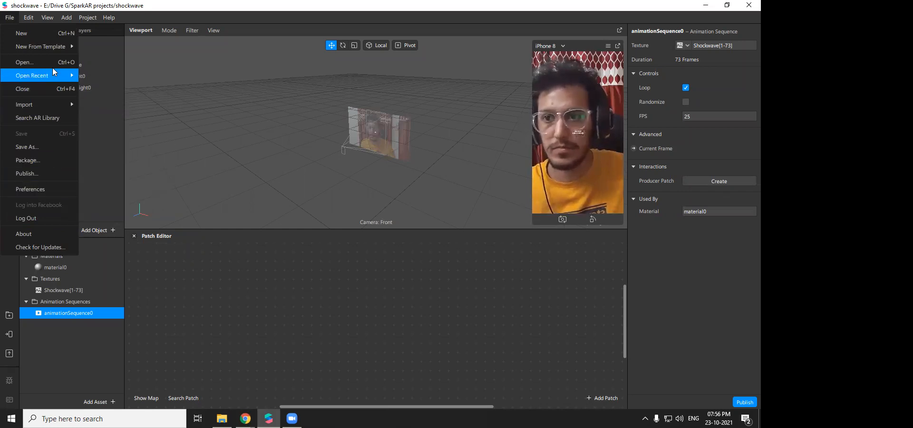
left_click(43, 76)
left_click(42, 87)
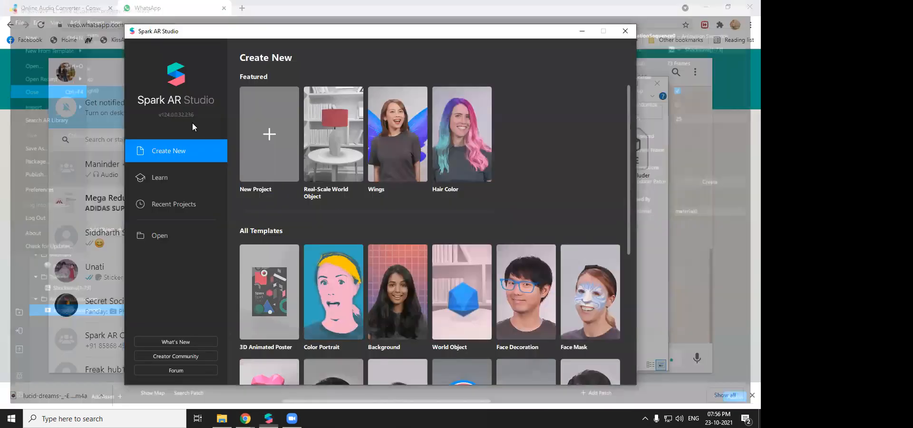
left_click(166, 206)
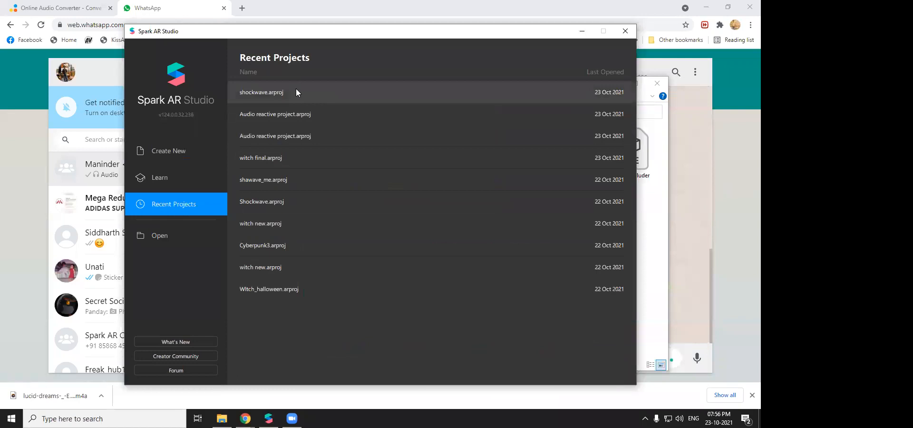
left_click(296, 90)
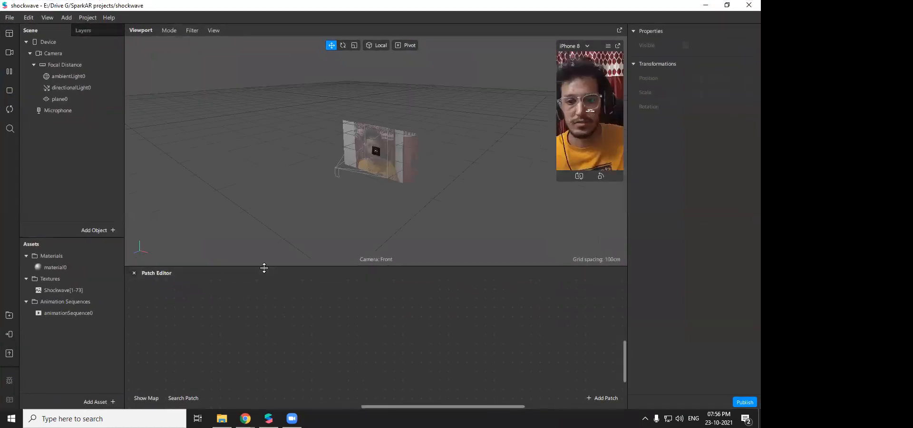
- Enlarge the Patch Editor area and set the scale of plane0 to 3 on X and Y
left_click_drag(268, 222, 268, 221)
left_click(73, 313)
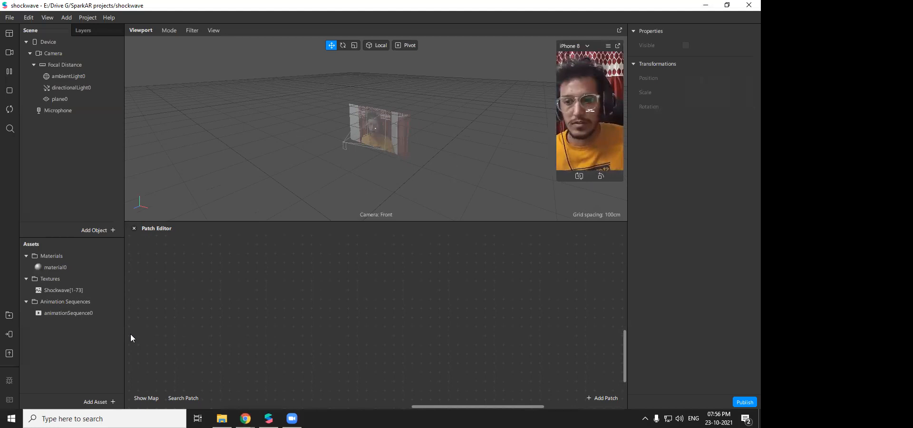
left_click_drag(195, 222, 195, 216)
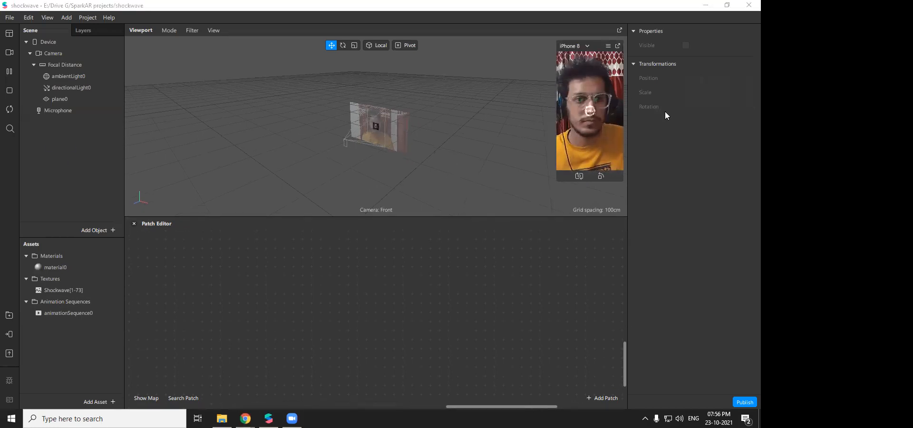
left_click(58, 99)
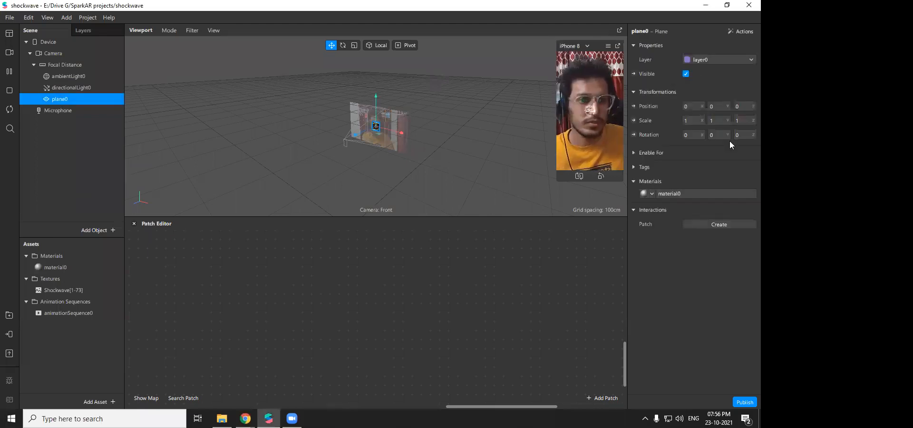
left_click(690, 121)
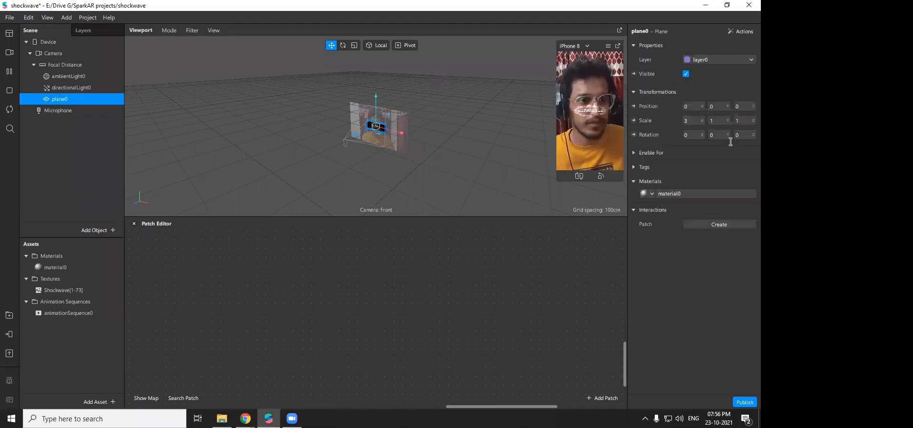
left_click(715, 121)
type("3")
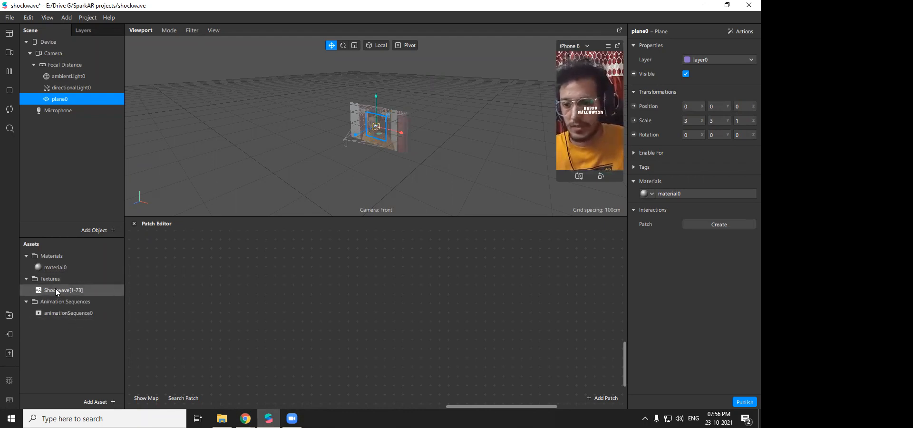
- Check material0, reselect plane0 and add a Screen Tap patch to the Patch Editor
left_click(50, 267)
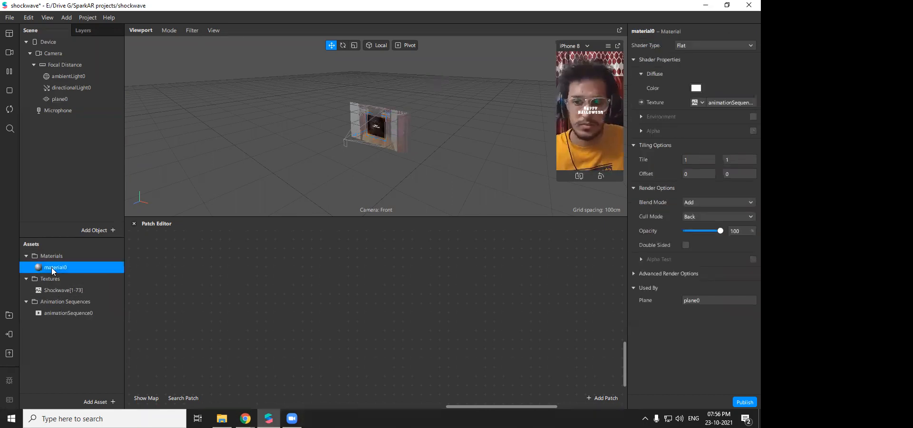
left_click(63, 100)
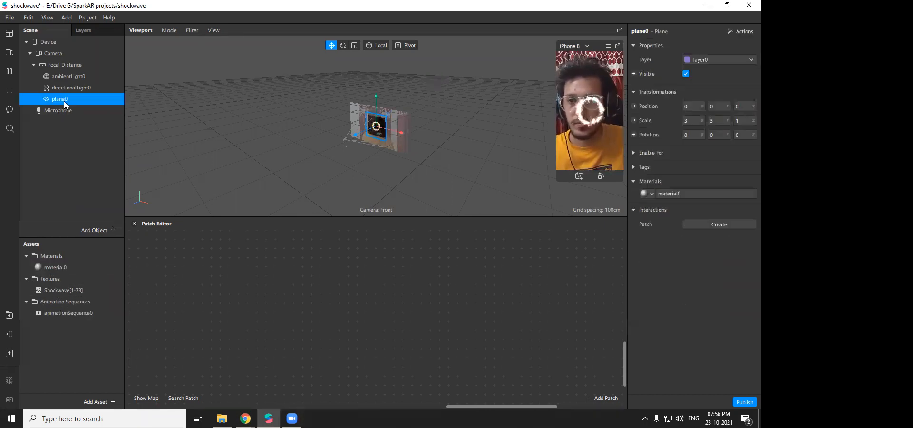
right_click(184, 298)
type("scr")
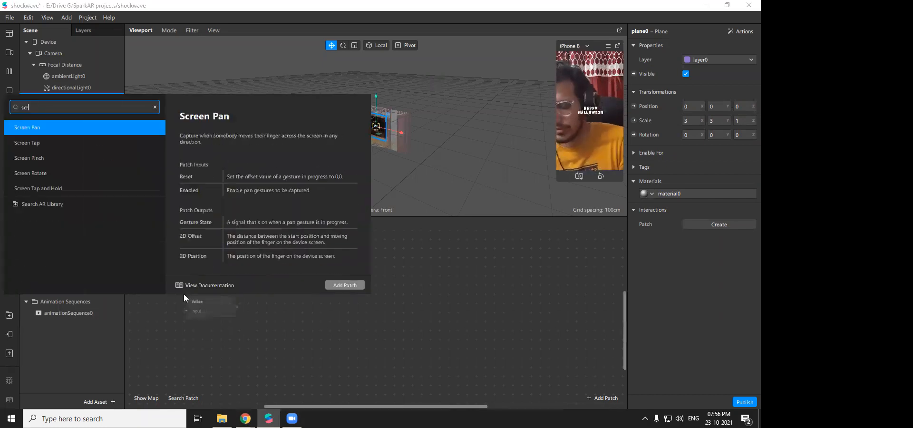
key("Down")
key("Return")
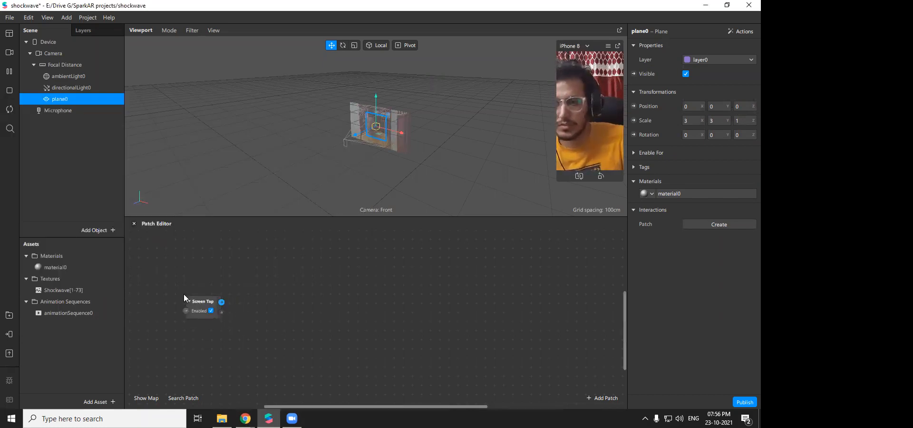
- Add the Screen To FocalPlane patch asset from the recently used AR Library items
left_click(100, 402)
mouse_move(173, 323)
mouse_move(162, 297)
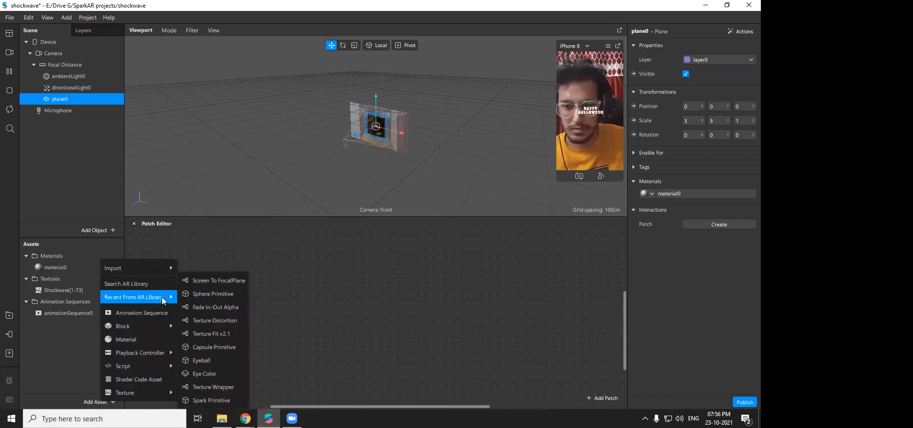
left_click(226, 280)
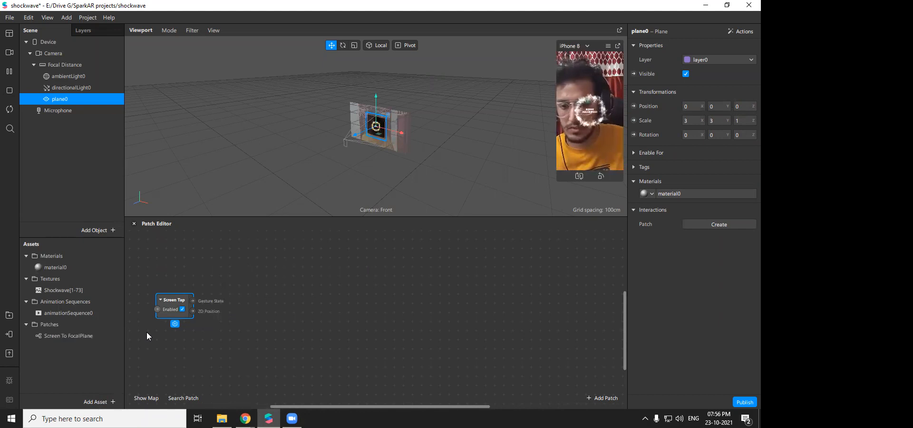
- Place the Screen To FocalPlane patch in the Patch Editor and connect Screen Tap's 2D Position to its Position on Screen input
left_click_drag(62, 336, 333, 297)
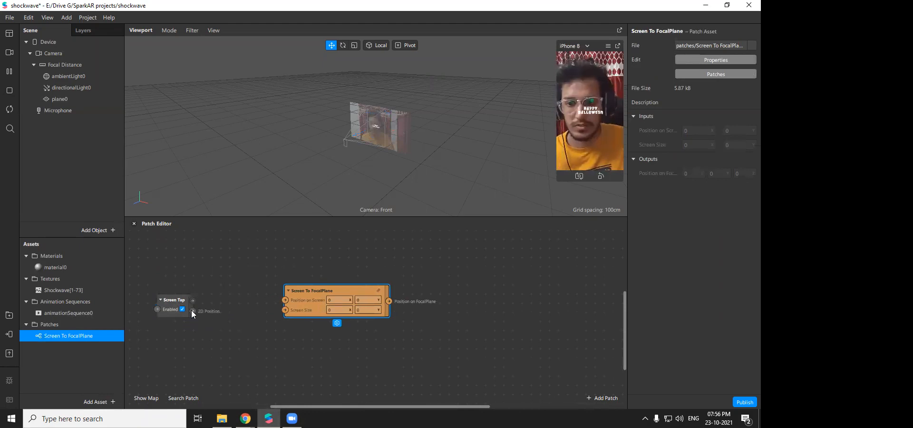
left_click_drag(192, 309, 312, 323)
left_click(307, 305)
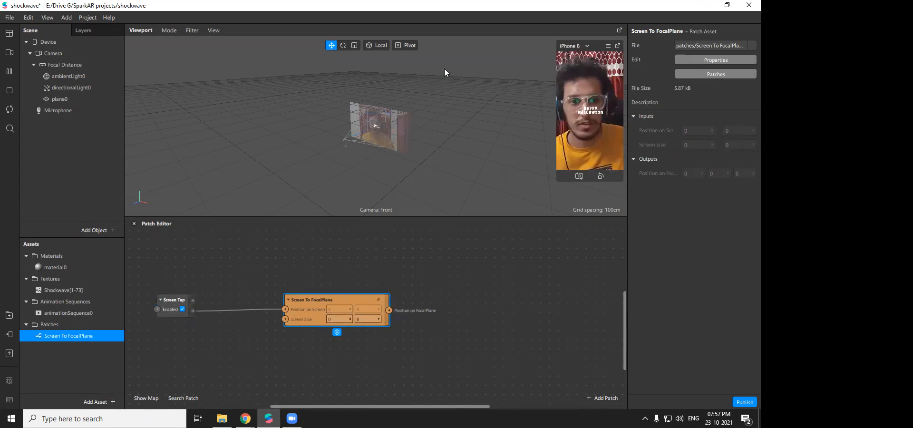
- Add a Device patch below the Screen Tap patch and shift Screen Tap slightly up to align them
left_click(47, 43)
left_click_drag(47, 44, 195, 347)
left_click(180, 298)
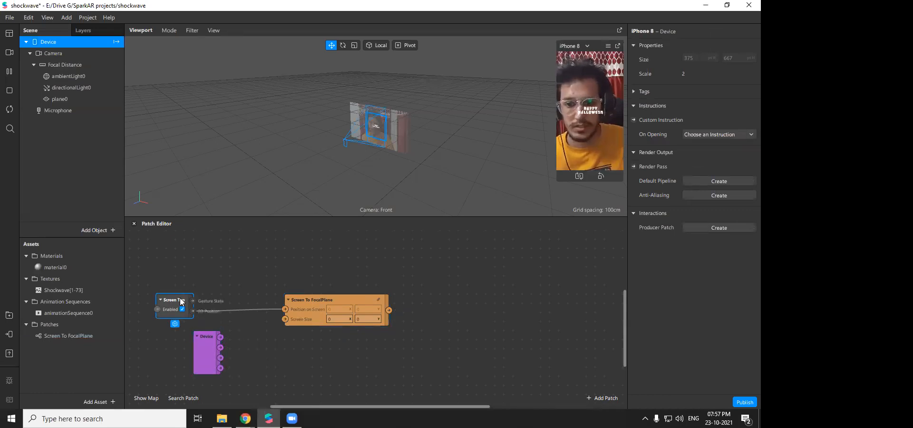
left_click_drag(180, 298, 198, 289)
left_click(201, 341)
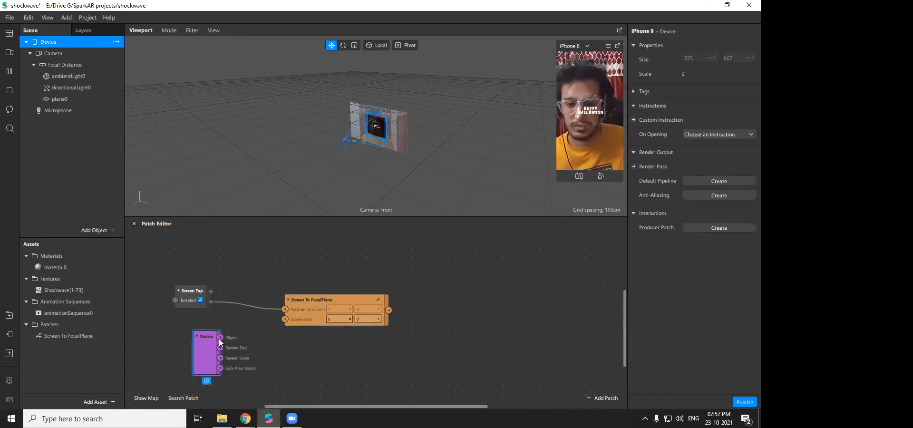
- Connect the Device patch's Screen Size output to the Screen Size input of Screen To FocalPlane and space the patches out
mouse_move(220, 337)
left_mouse_down()
mouse_move(247, 334)
mouse_move(232, 343)
left_mouse_up()
key("Escape")
left_click(205, 352)
left_click(212, 353)
left_click(206, 354)
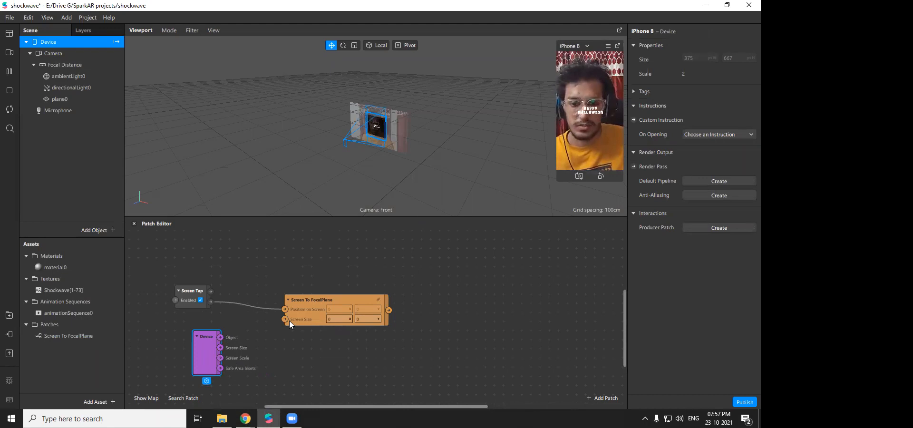
left_click_drag(220, 347, 284, 322)
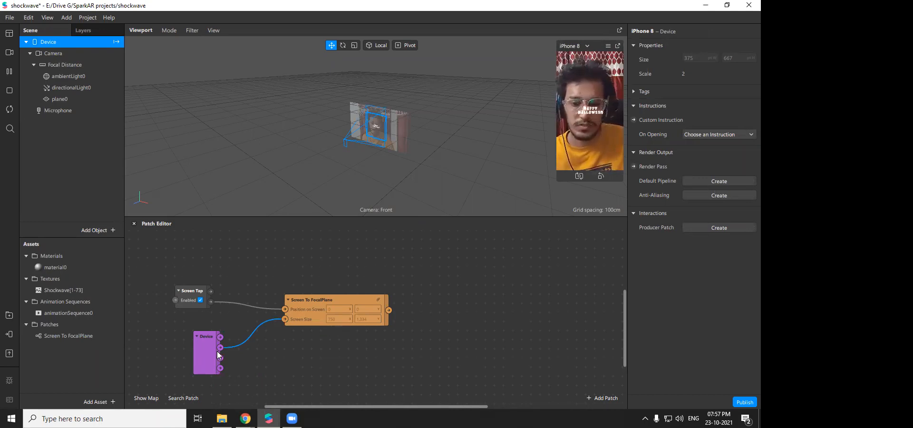
left_click_drag(217, 351, 189, 351)
left_click_drag(323, 404, 333, 406)
left_click_drag(287, 318, 277, 332)
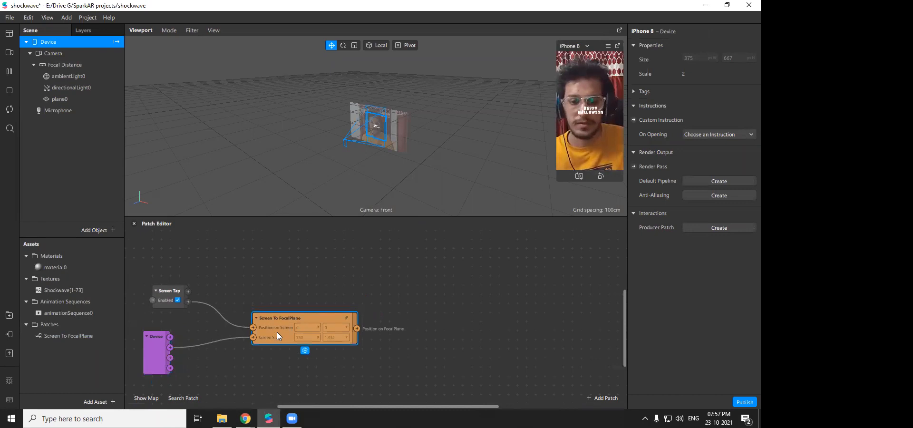
- Create a 3D Position patch for plane0 and connect the Position on FocalPlane output to it
left_click(358, 330)
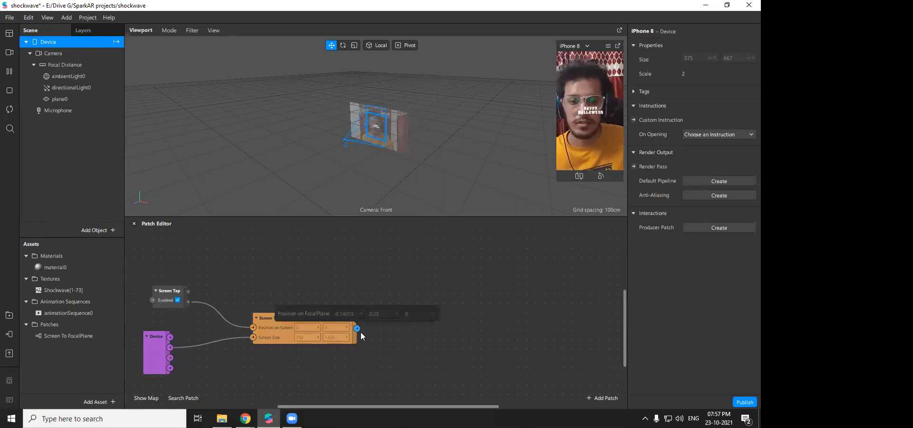
left_click(94, 98)
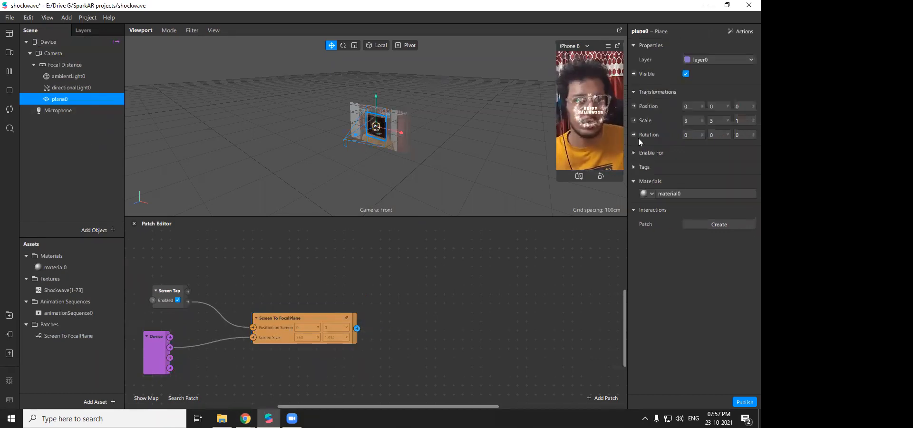
left_click(633, 106)
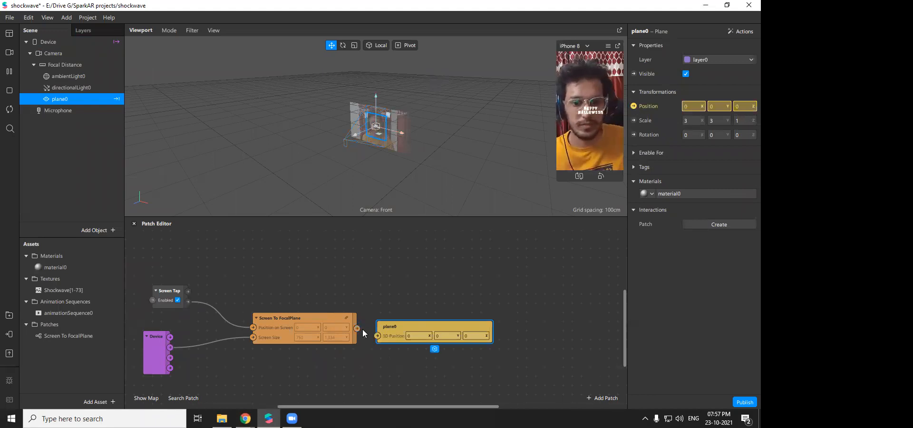
left_click_drag(358, 328, 422, 332)
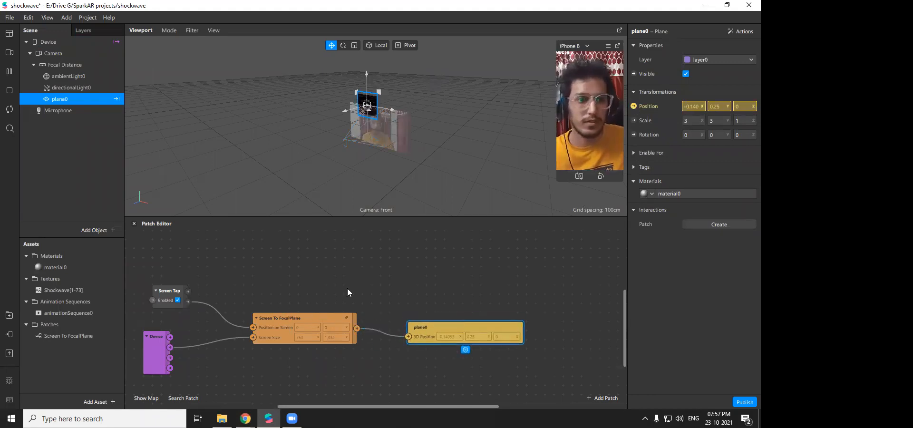
- Turn on touch simulation in the device preview and tap on the face to test how plane0 is positioned
left_click(609, 46)
left_click(618, 63)
left_click_drag(618, 110, 590, 125)
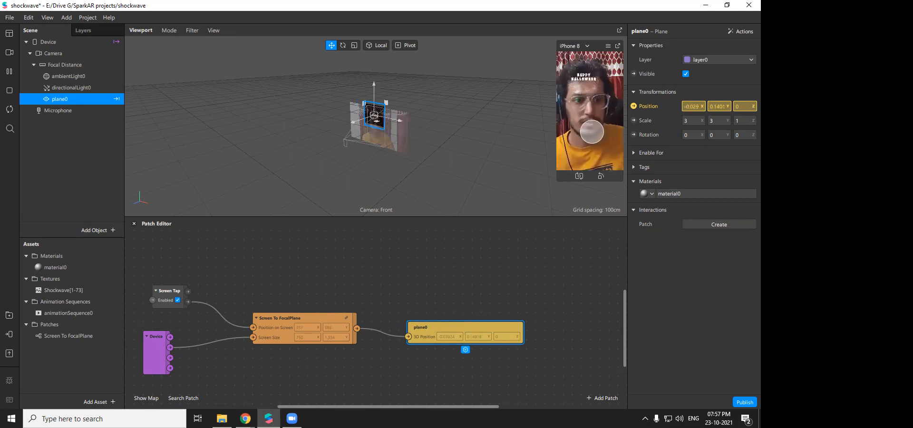
left_click(592, 131)
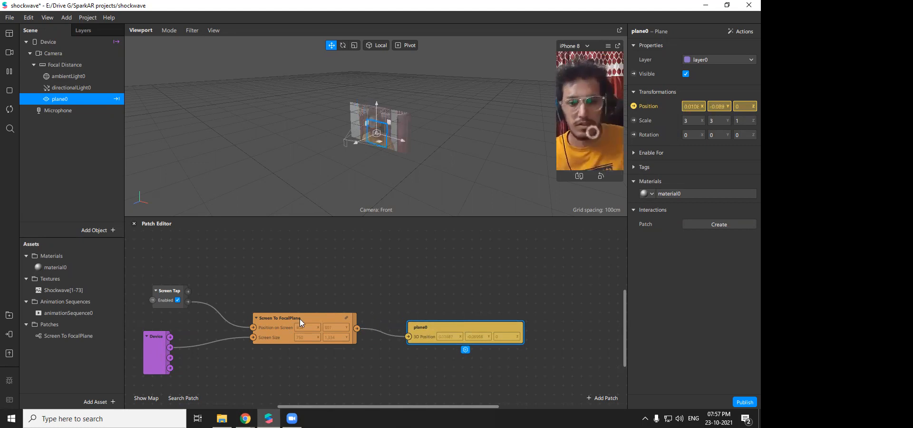
- Add an Animation patch and place it above the Screen To FocalPlane patch
right_click(320, 280)
type("ani")
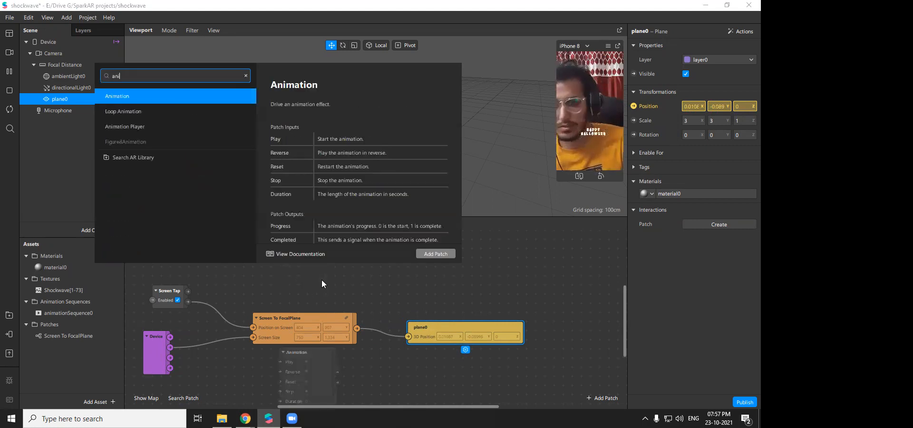
key("Return")
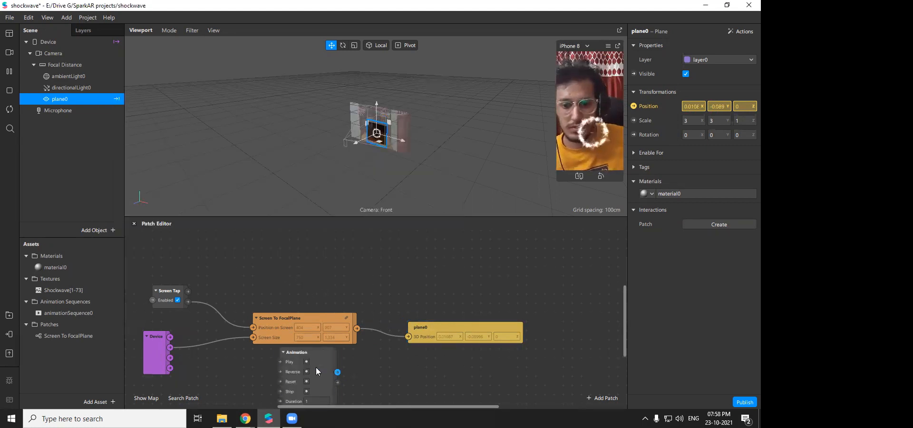
left_click_drag(316, 368, 302, 256)
scroll(348, 266, "up", 2)
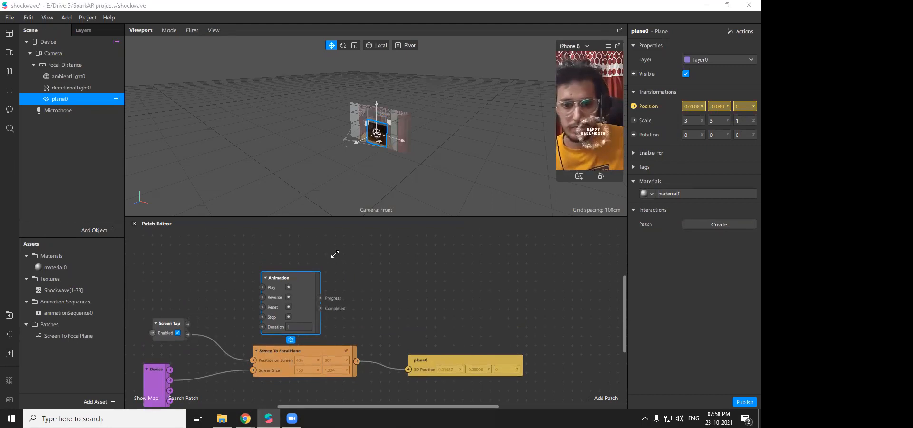
left_click_drag(296, 278, 305, 260)
- Connect Screen Tap's Gesture State to the Animation patch's Play and Reverse, and attach a Frame Transition patch to its Progress output
left_click_drag(188, 324, 367, 279)
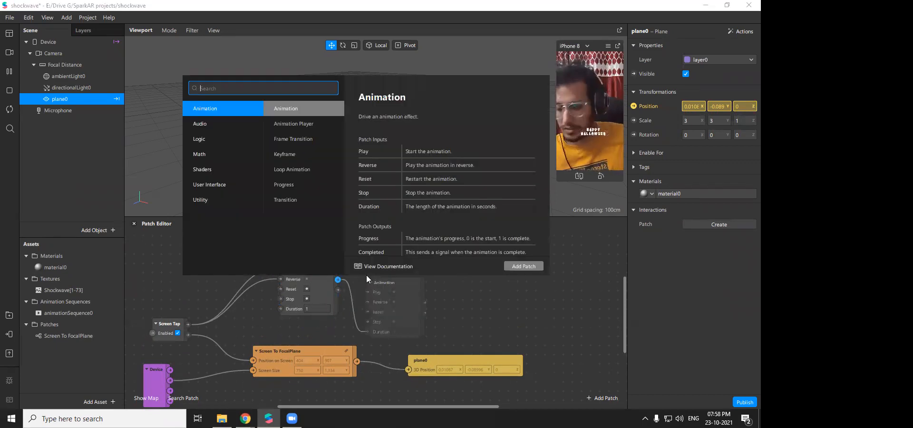
type("fr")
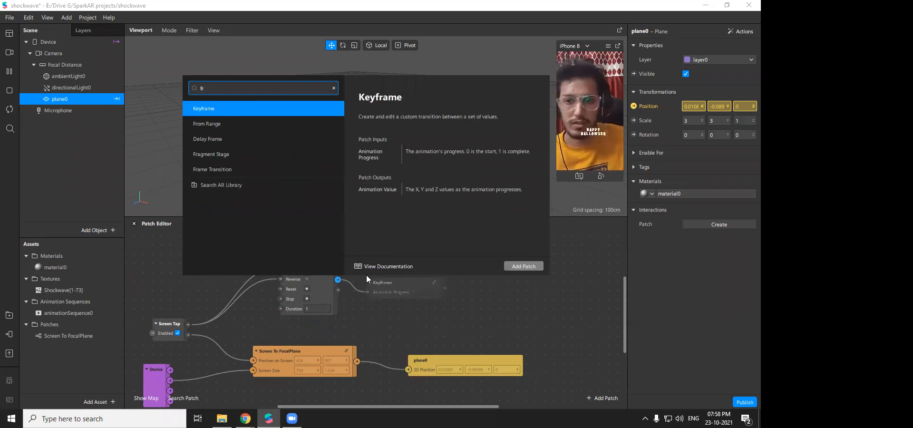
key("Down")
key("Down")
key("Down")
key("Down")
key("Return")
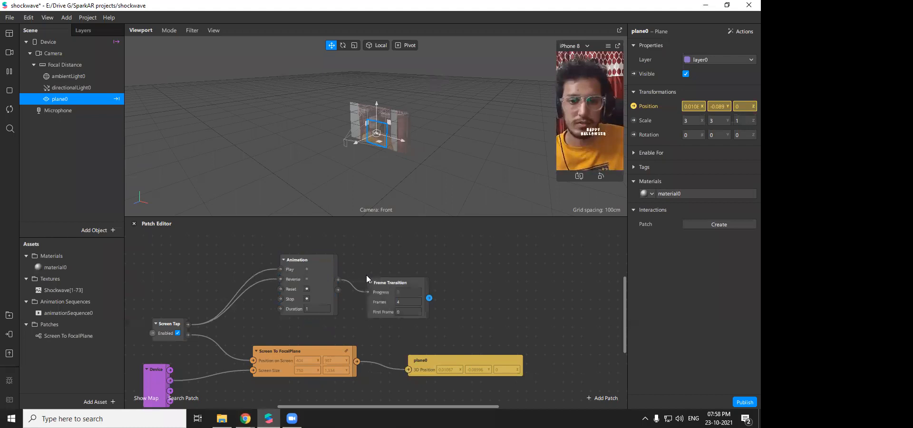
- Check the frame count of the Shockwave[1-73] texture and set Frames in the Frame Transition patch to 74
left_click(78, 294)
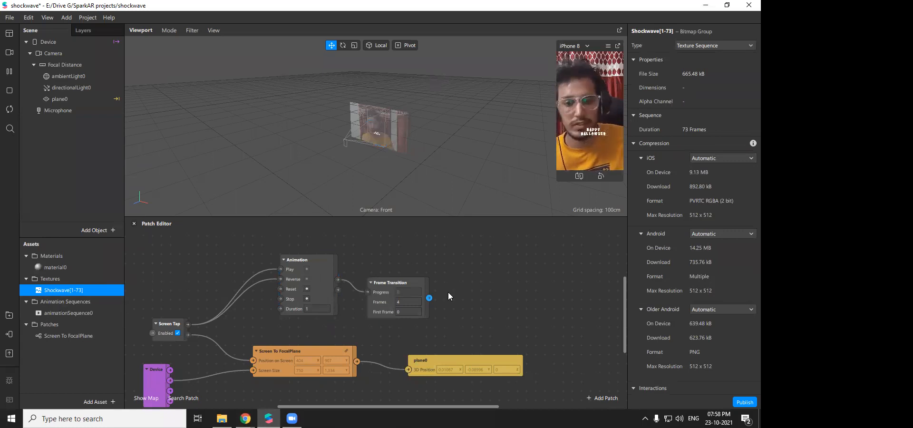
left_click(413, 302)
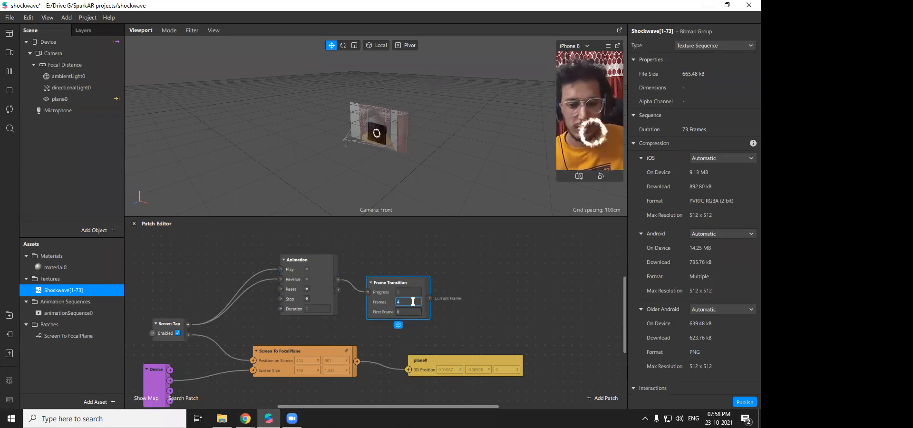
type("74")
key("Return")
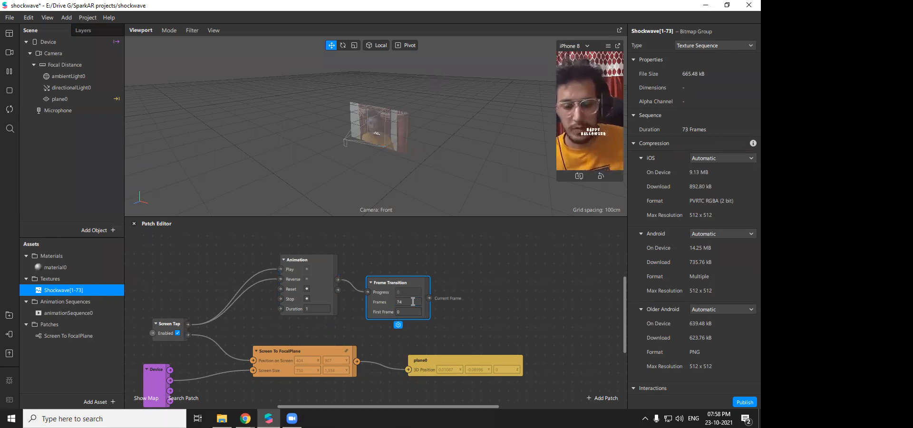
left_click_drag(390, 298, 394, 294)
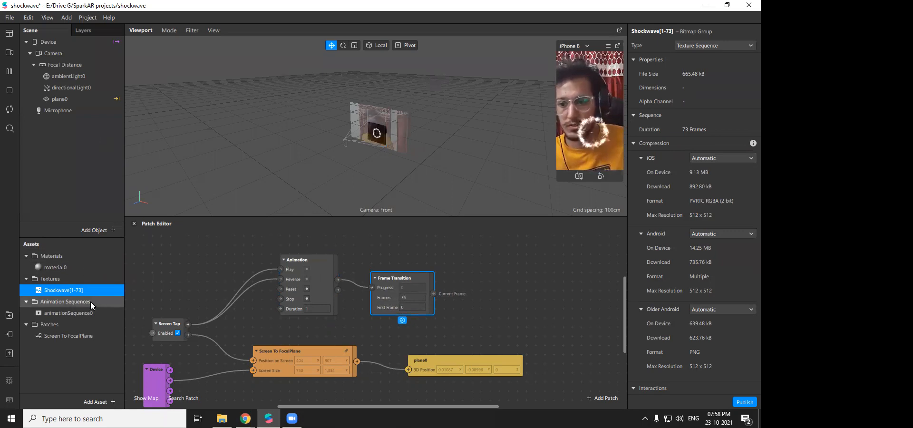
- Create a Current Frame patch for animationSequence0 and connect the Frame Transition output to it
left_click(71, 269)
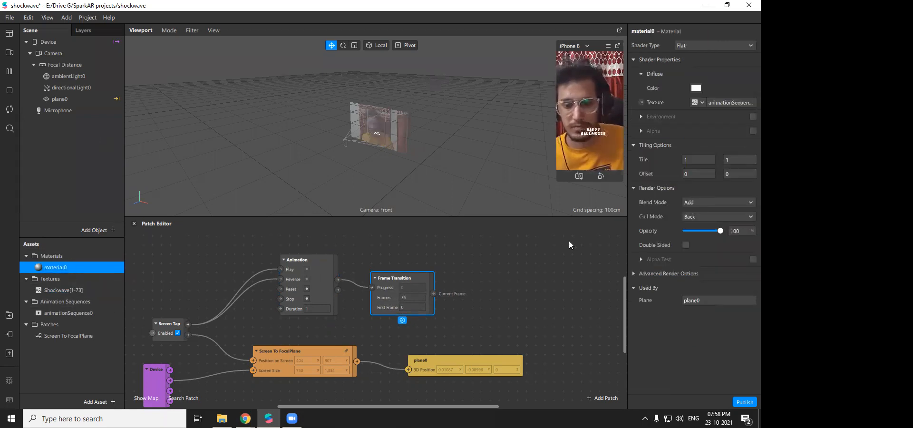
left_click_drag(471, 406, 496, 408)
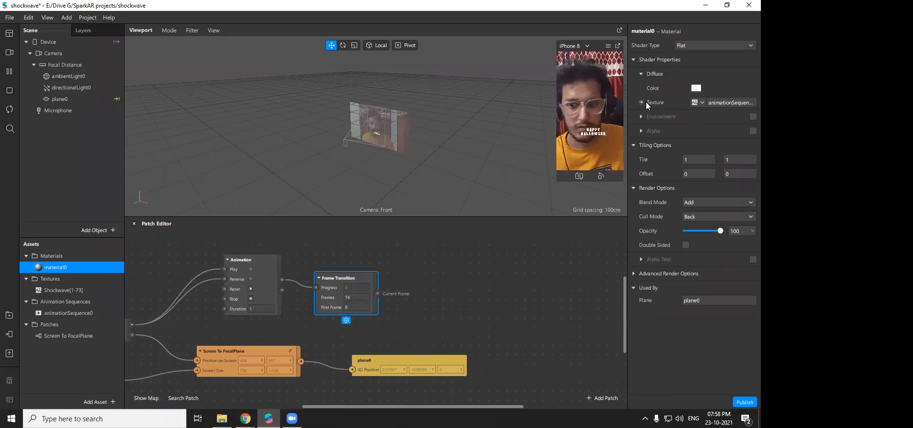
left_click(85, 314)
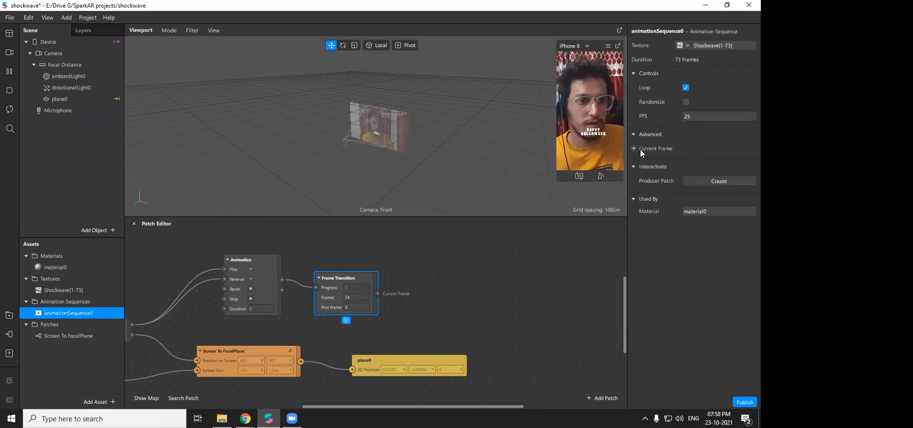
left_click(634, 149)
left_click_drag(404, 318, 398, 296)
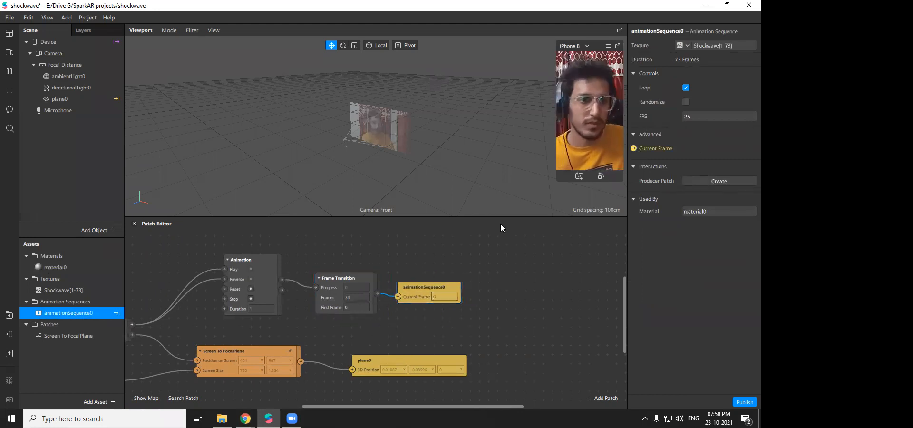
- Detach and enlarge the device preview, then simulate a touch on it to test the tap-triggered animation
left_click(618, 45)
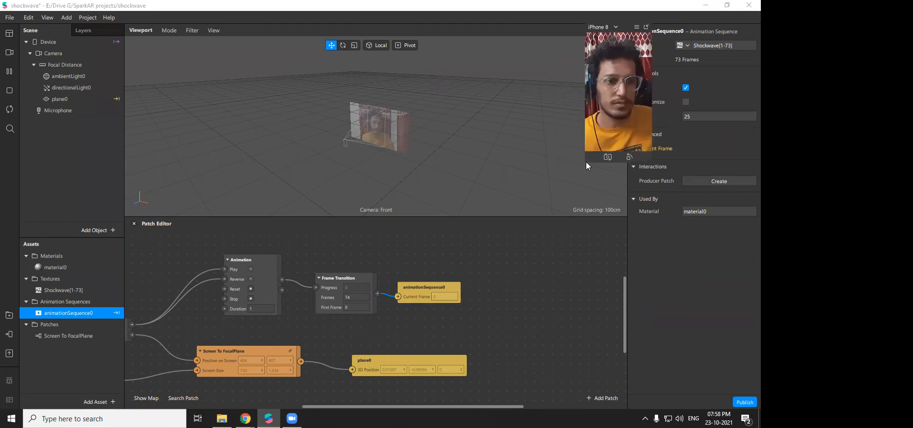
left_click_drag(586, 162, 495, 316)
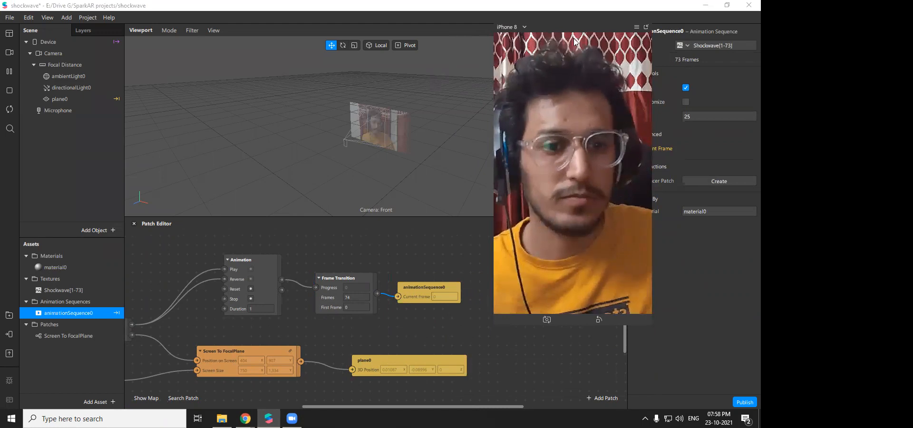
left_click(635, 29)
left_click(618, 59)
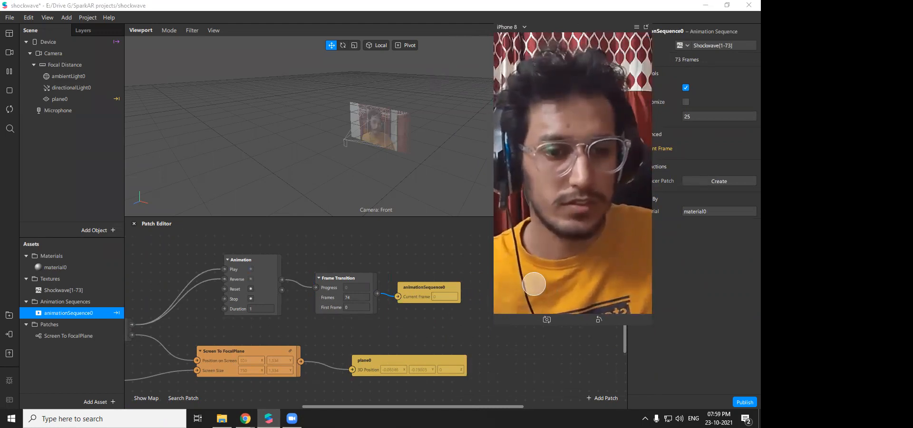
- Set the Animation patch's Duration to 2.5 and test the effect by tapping the device preview
left_click_drag(422, 406, 397, 411)
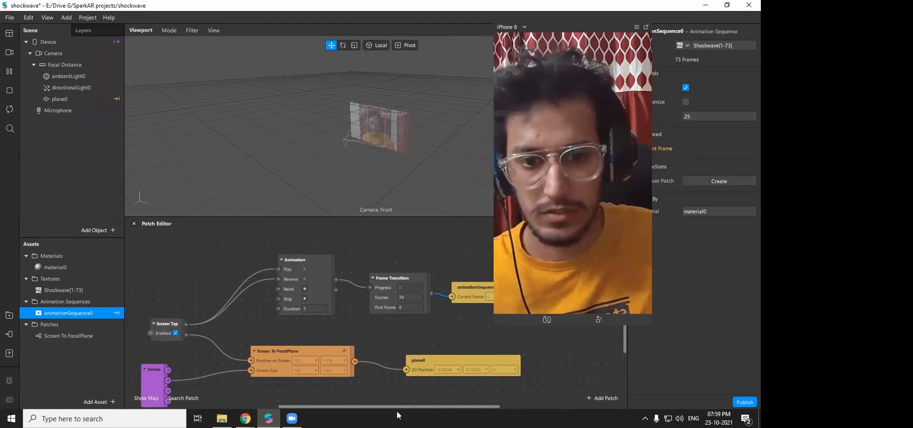
left_click(311, 309)
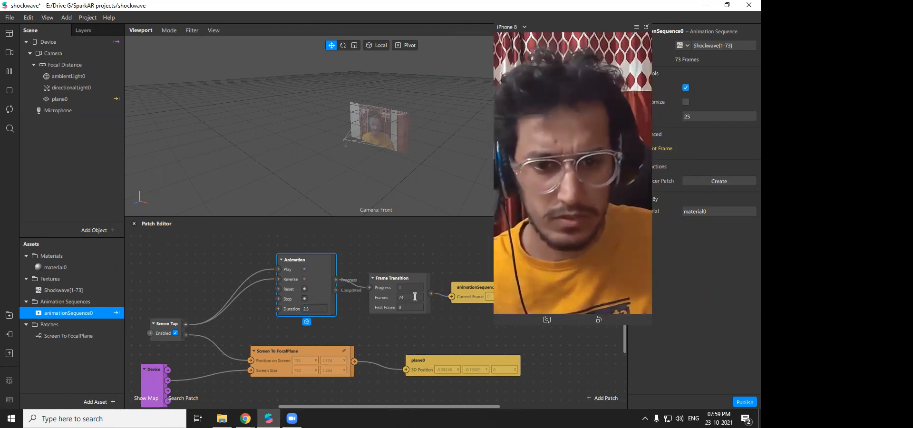
left_click(579, 188)
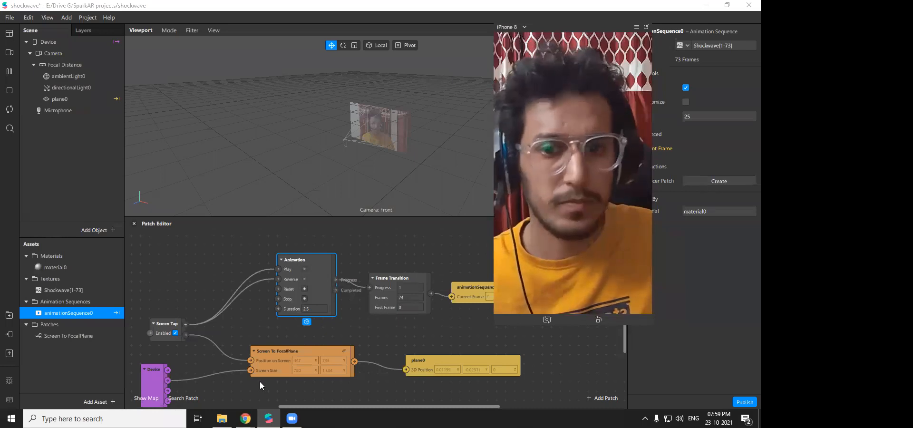
scroll(289, 402, "down", 1)
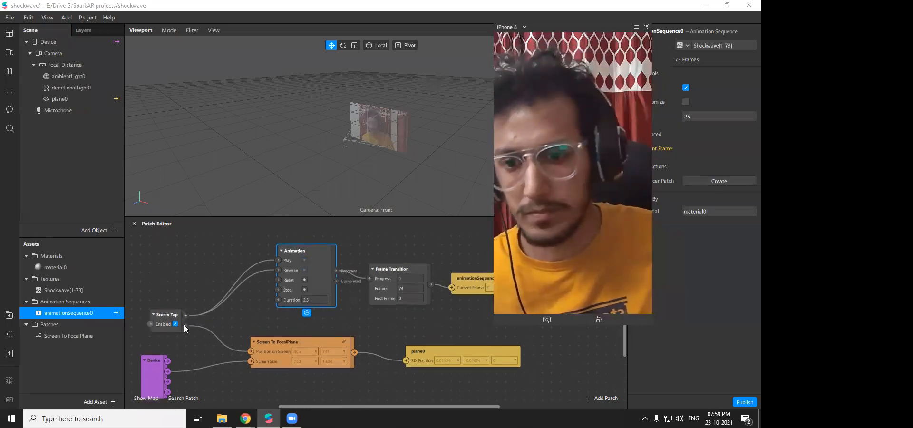
scroll(180, 315, "down", 1)
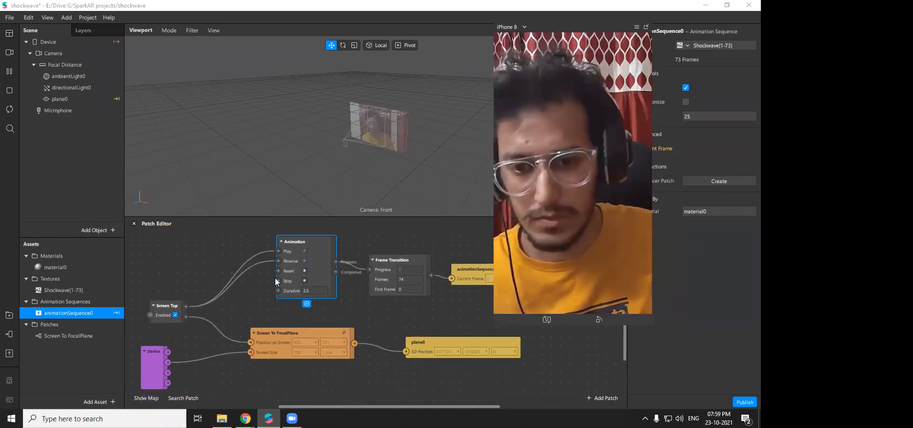
- Move the Screen Tap connection on the Animation patch from Reverse to Reset and test the effect with taps on the device preview
left_click_drag(279, 262, 277, 270)
left_click_drag(166, 306, 186, 297)
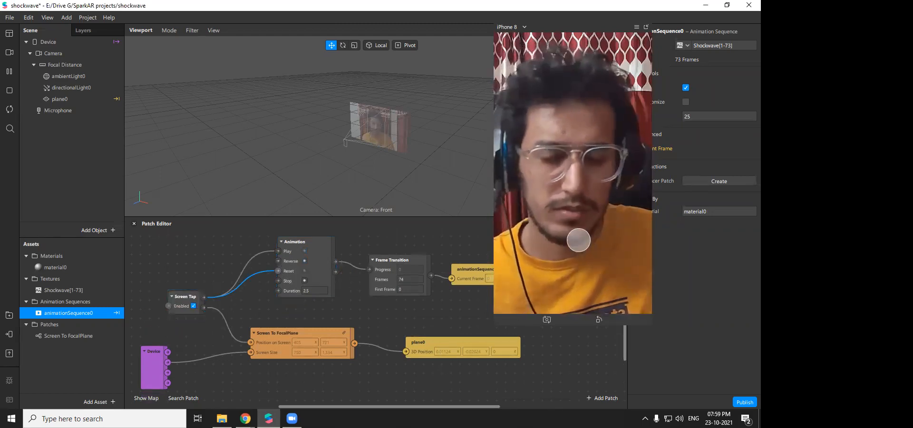
left_click(624, 294)
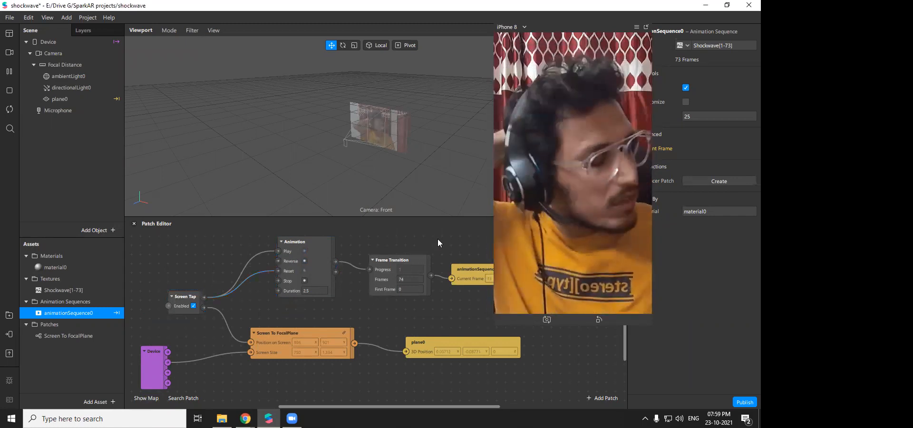
left_click(593, 141)
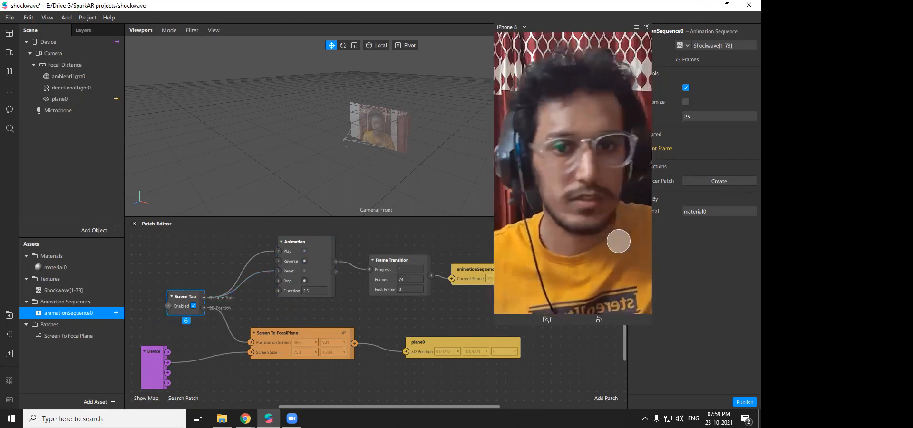
left_click(575, 281)
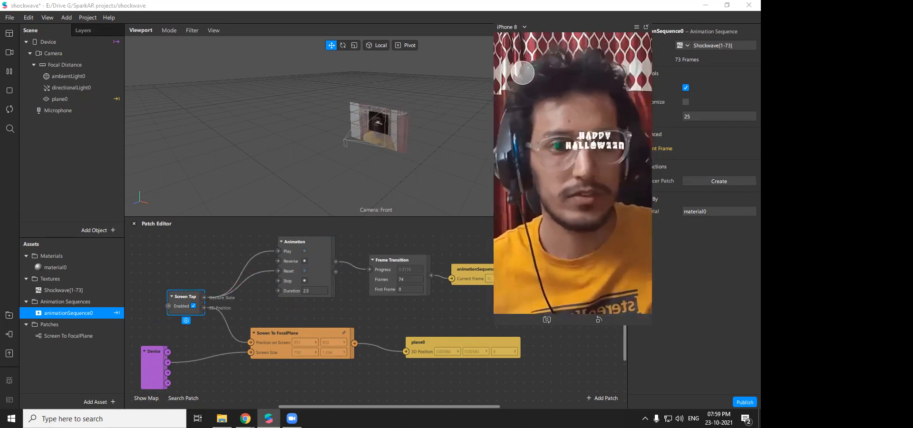
left_click(568, 196)
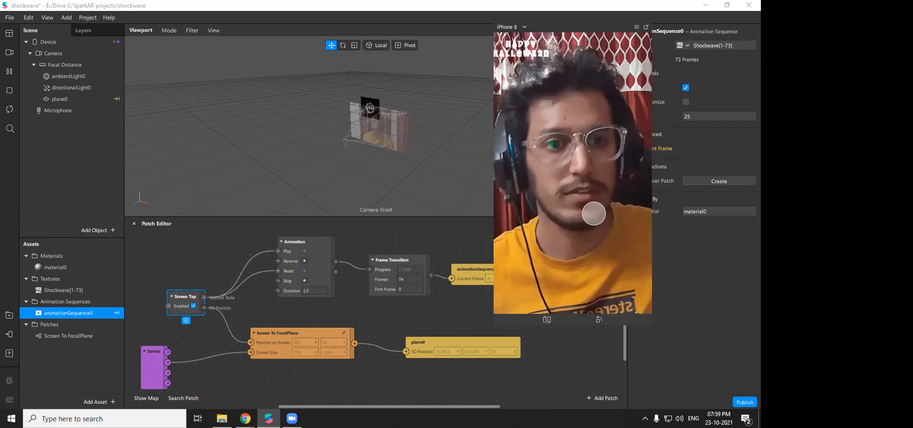
left_click(601, 245)
left_click(581, 123)
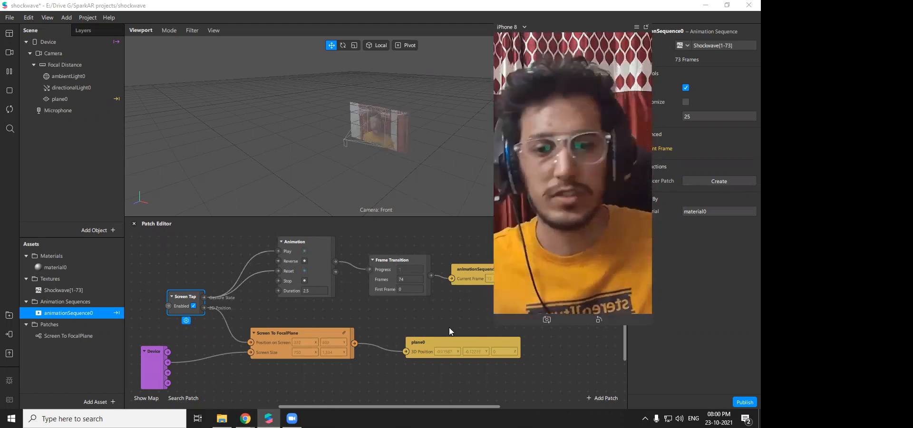
- Delete plane0 from the scene and clear all patches from the Patch Editor
scroll(414, 330, "down", 2)
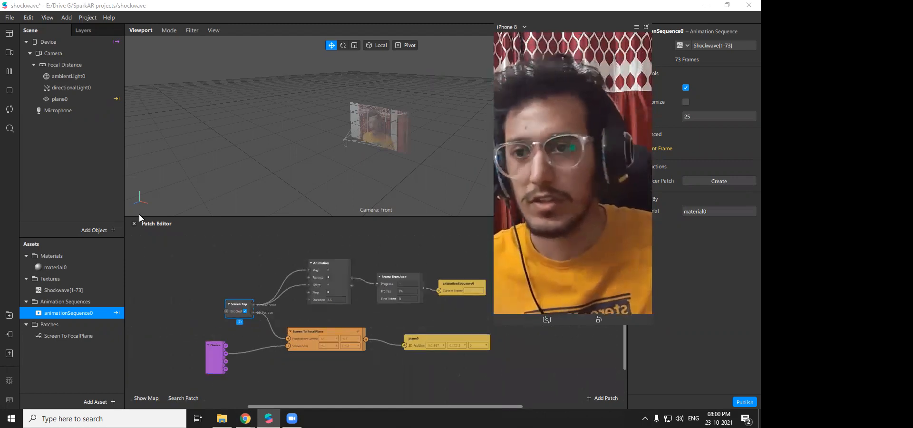
left_click(62, 99)
right_click(67, 100)
left_click(102, 140)
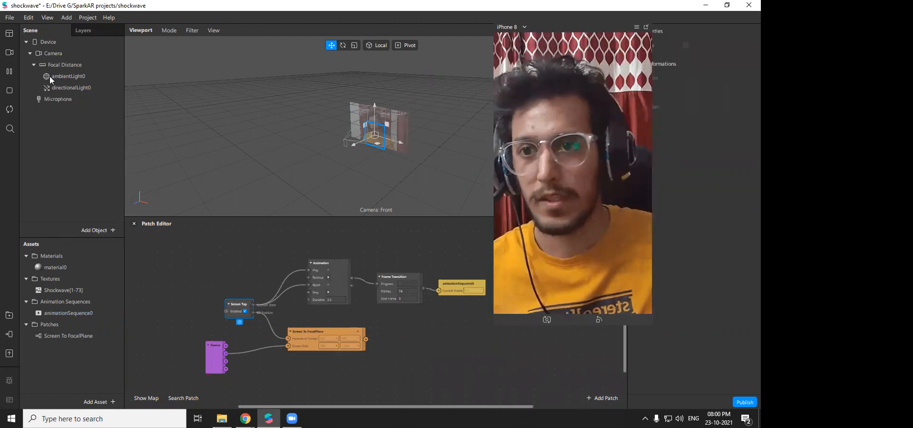
left_click(56, 63)
right_click(55, 64)
mouse_move(92, 74)
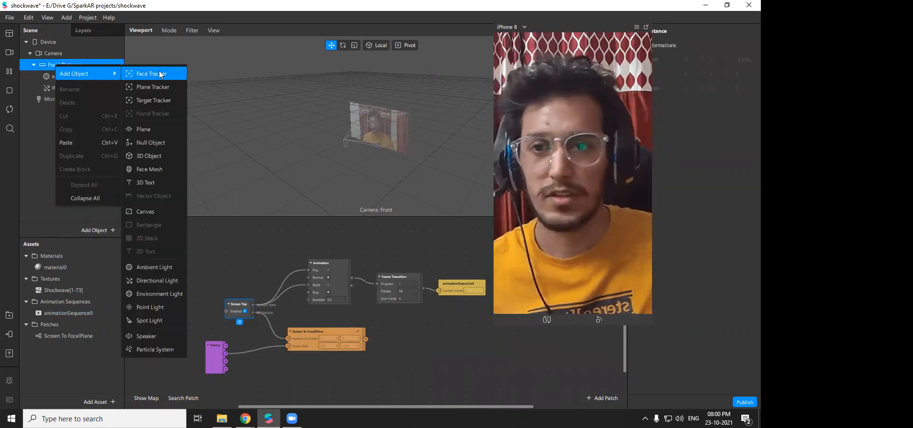
left_click(386, 344)
key("ctrl+a")
key("Delete")
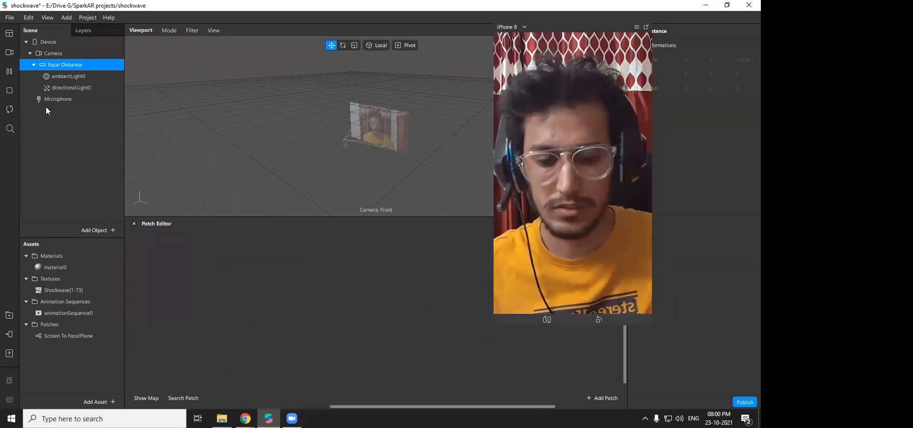
- Add a canvas under Focal Distance and a rectangle inside it that fills the canvas width and height
right_click(58, 64)
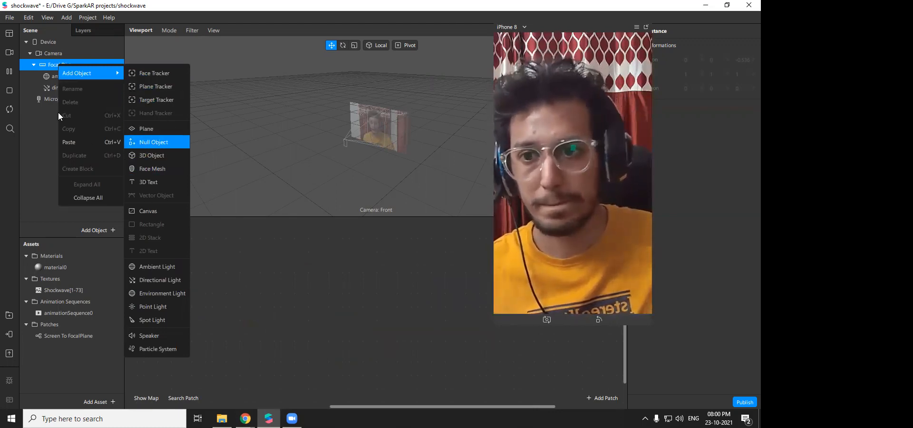
left_click(162, 211)
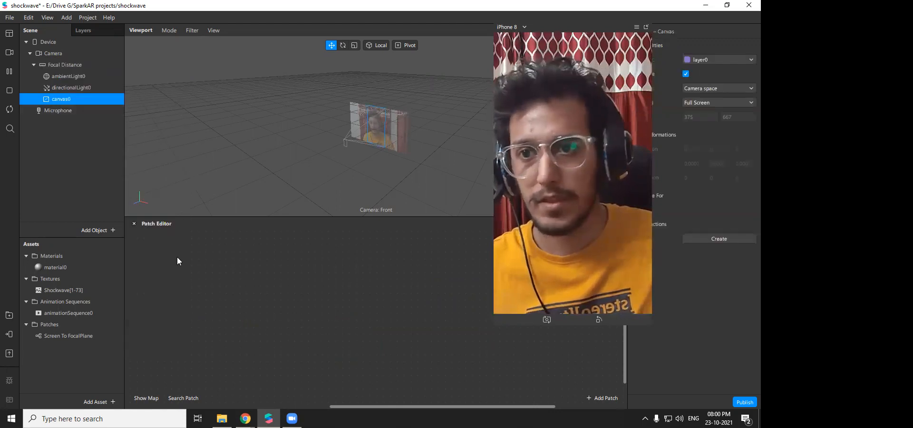
right_click(63, 99)
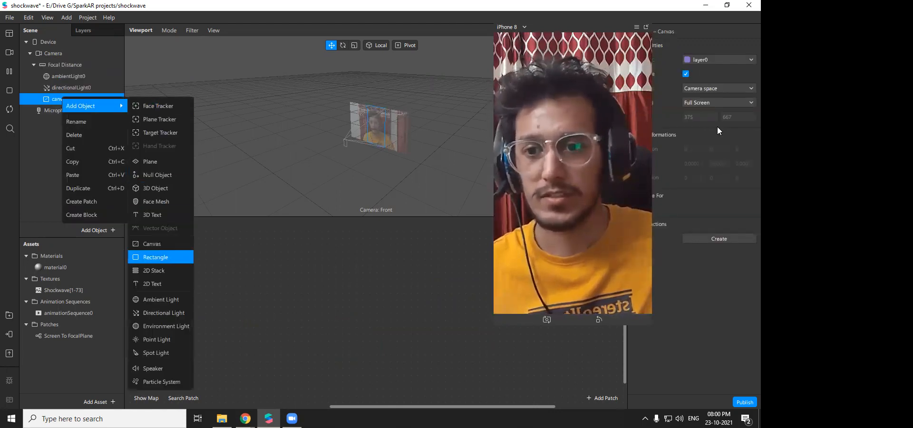
left_click(156, 258)
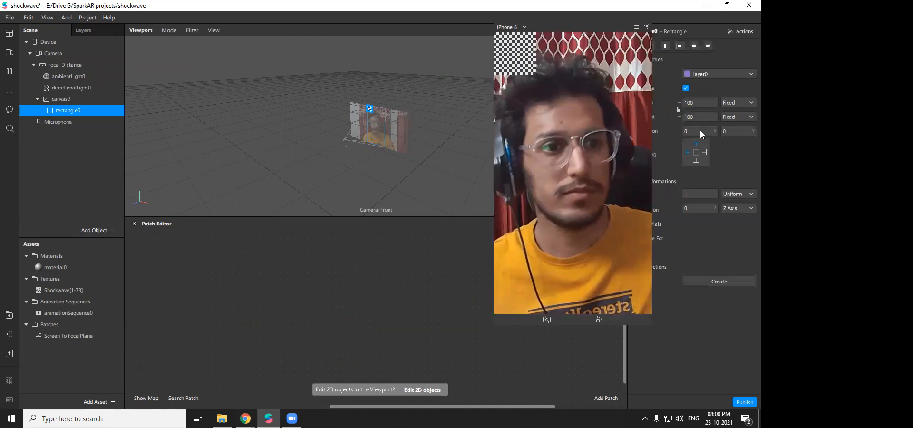
- Extract the camera's texture and add a Person segmentation to the camera
left_click(65, 52)
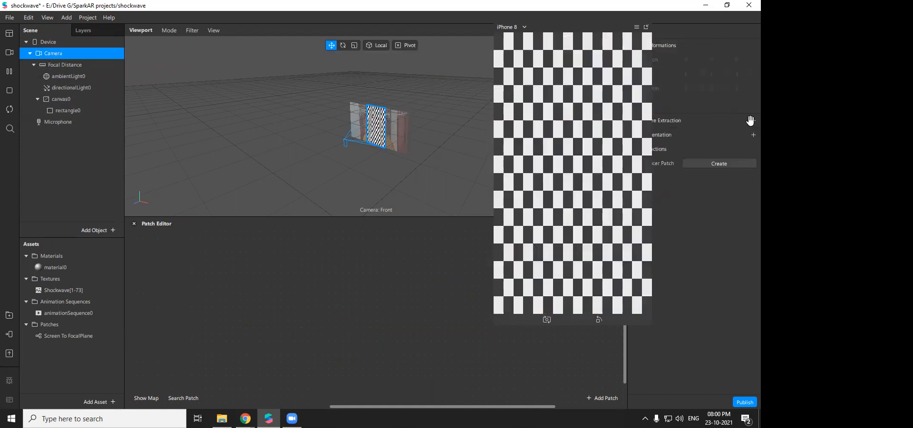
left_click(751, 120)
left_click(752, 149)
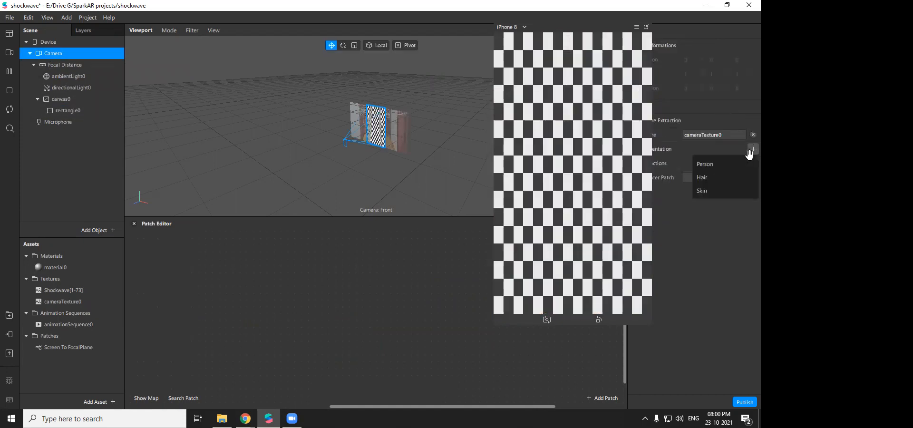
left_click(734, 165)
- Shift the device preview clear of the properties, assign material0 to rectangle0 and check the material's settings
left_click(68, 111)
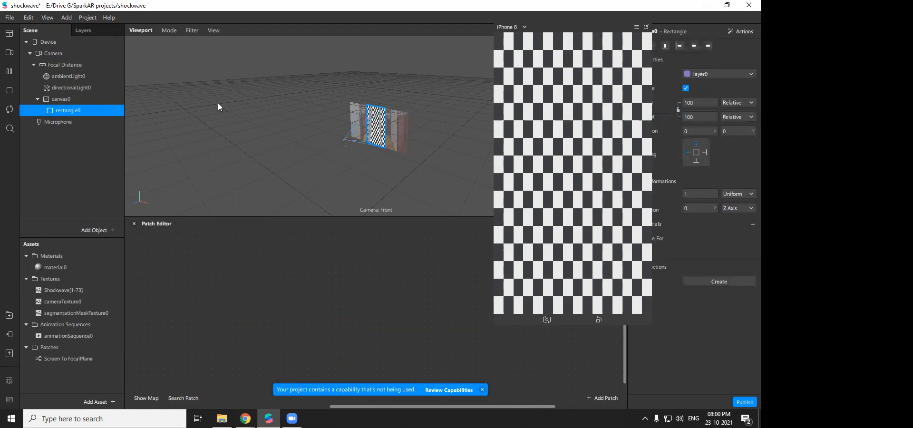
left_click_drag(595, 26, 562, 32)
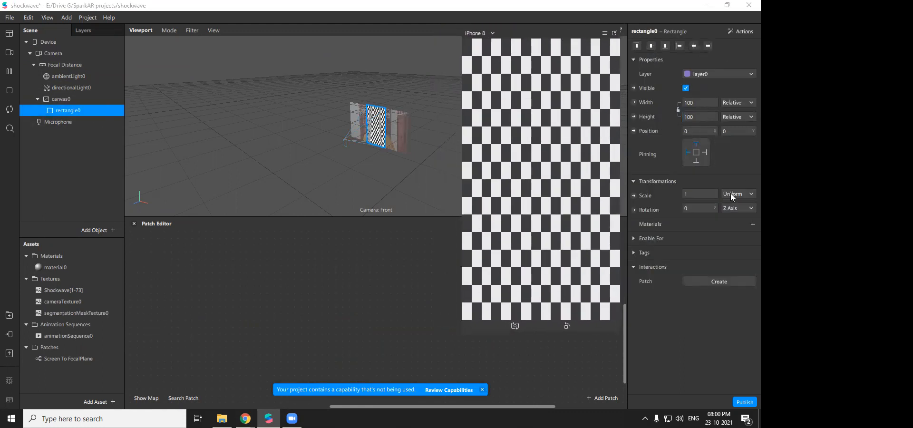
left_click(746, 224)
left_click(717, 236)
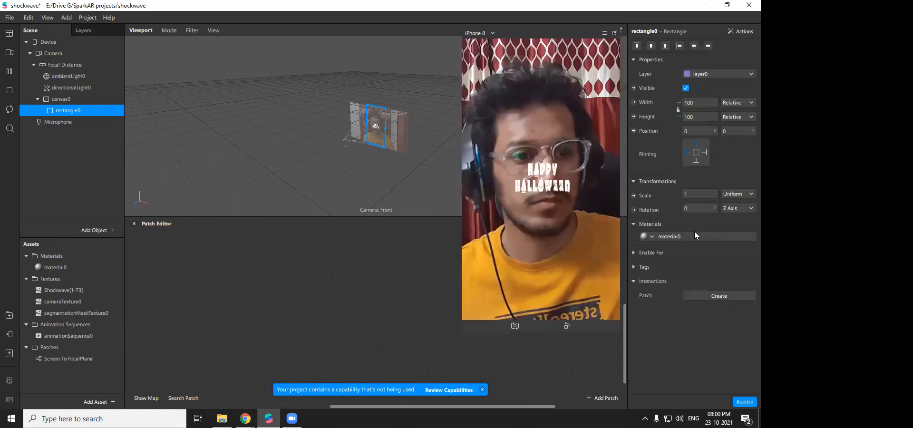
left_click(693, 235)
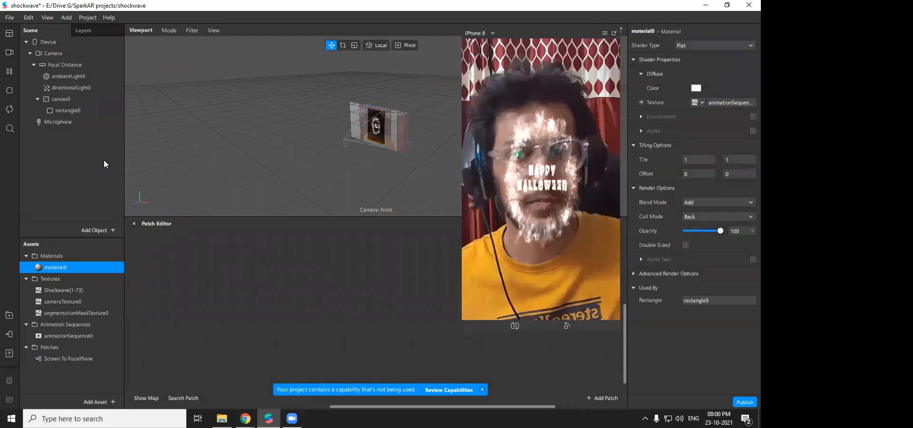
left_click(67, 111)
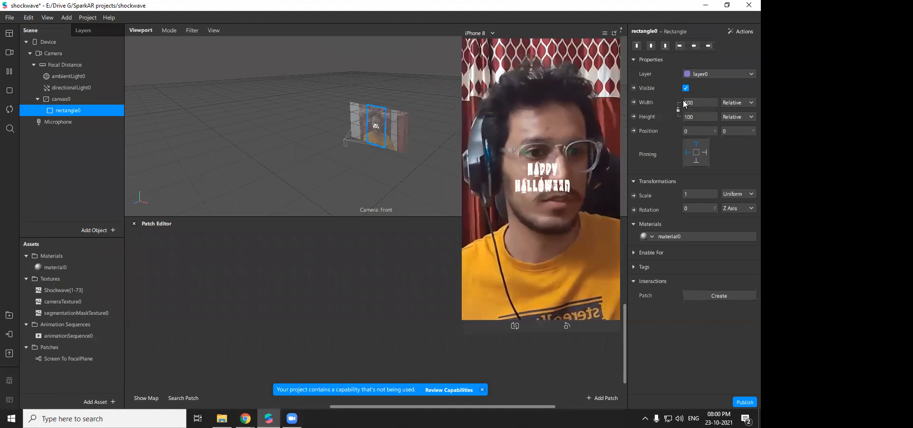
- Create a new material for rectangle0 and set its shader type to Flat
left_click(651, 236)
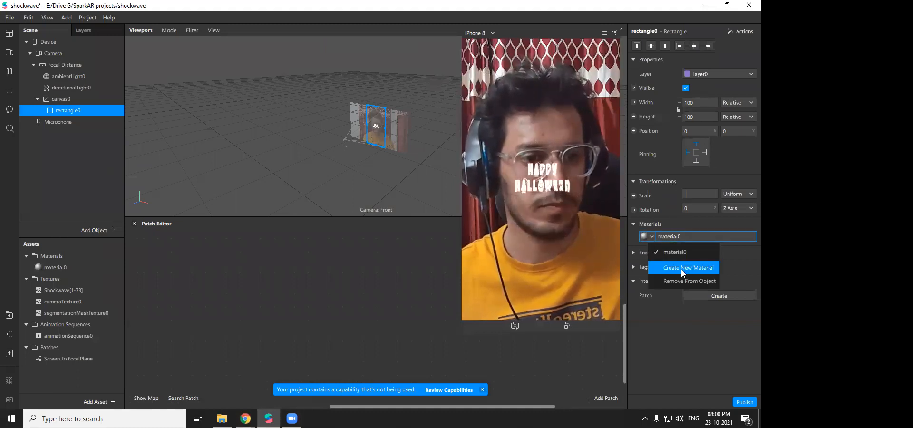
left_click(681, 269)
left_click(704, 236)
left_click(715, 46)
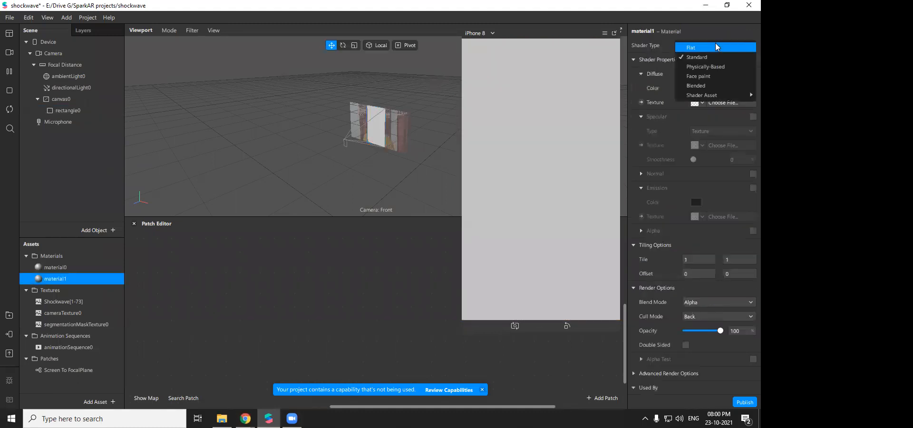
left_click(703, 48)
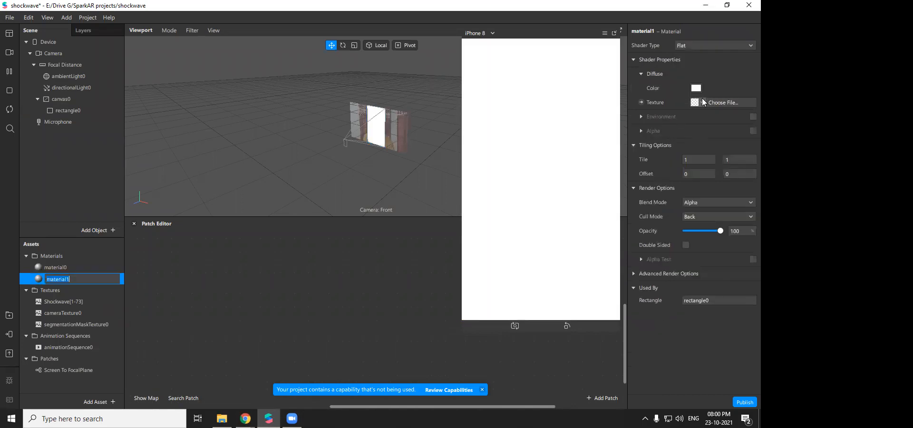
- Set material1's diffuse texture to cameraTexture0 and enable Alpha with segmentationMaskTexture0 as its texture
left_click(702, 101)
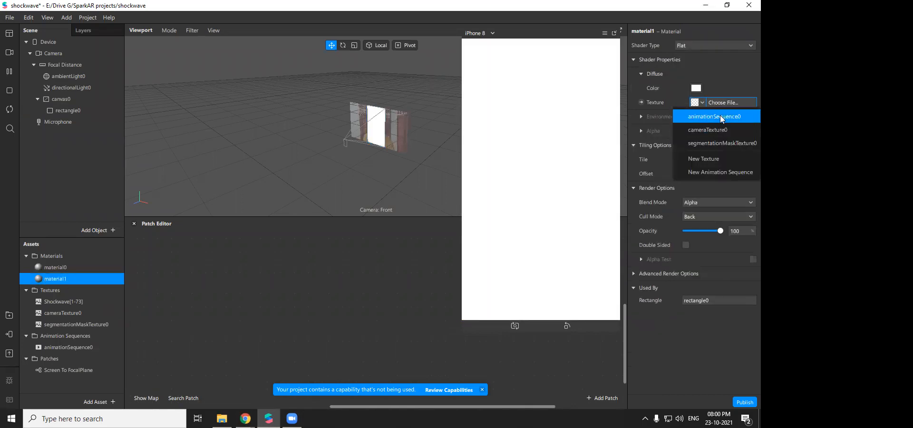
left_click(718, 129)
left_click(752, 130)
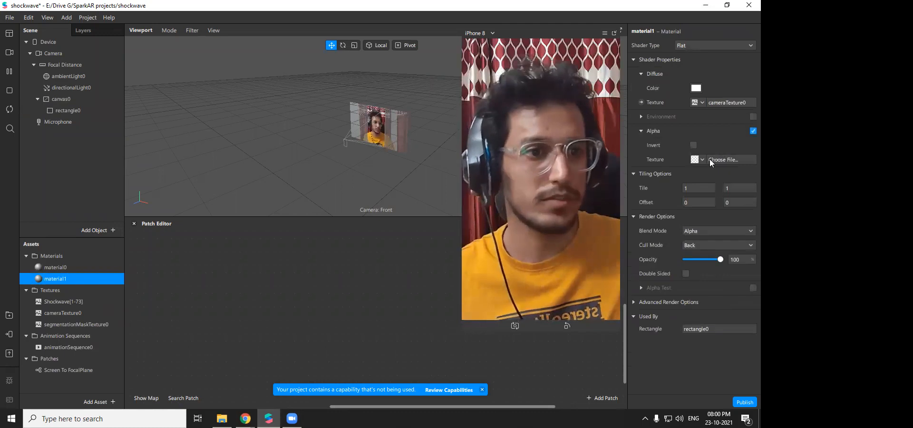
left_click(708, 159)
left_click(715, 199)
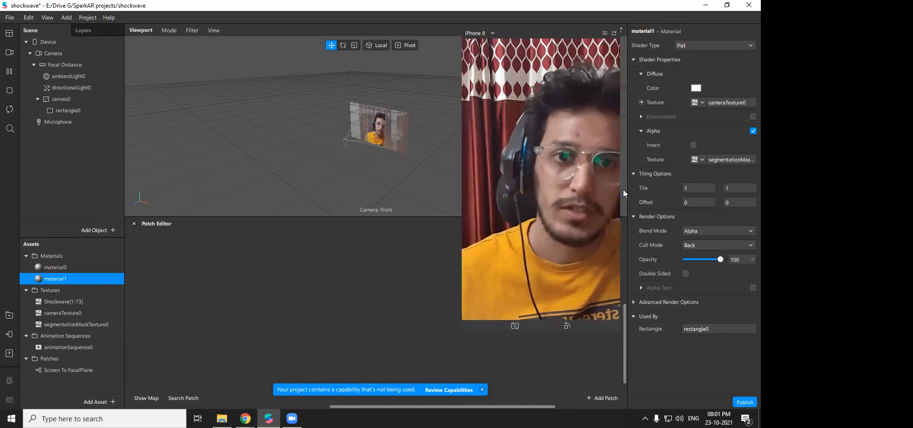
- Hide the Patch Editor and show it again
left_click(51, 20)
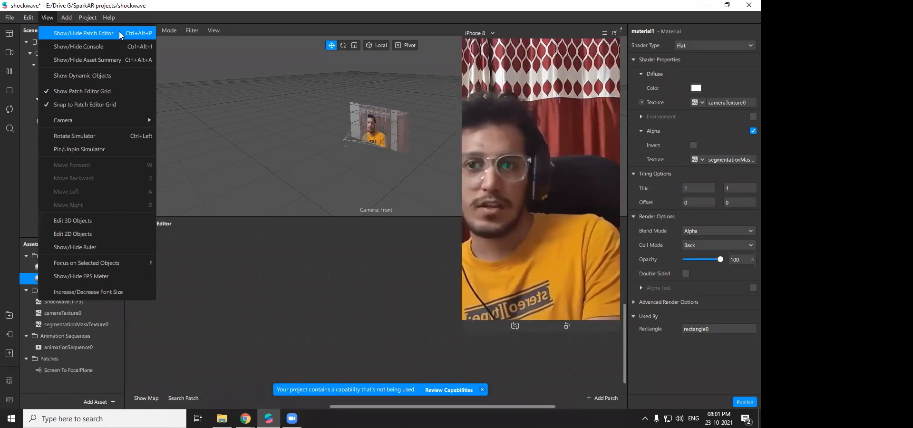
left_click(119, 32)
left_click(48, 19)
left_click(109, 33)
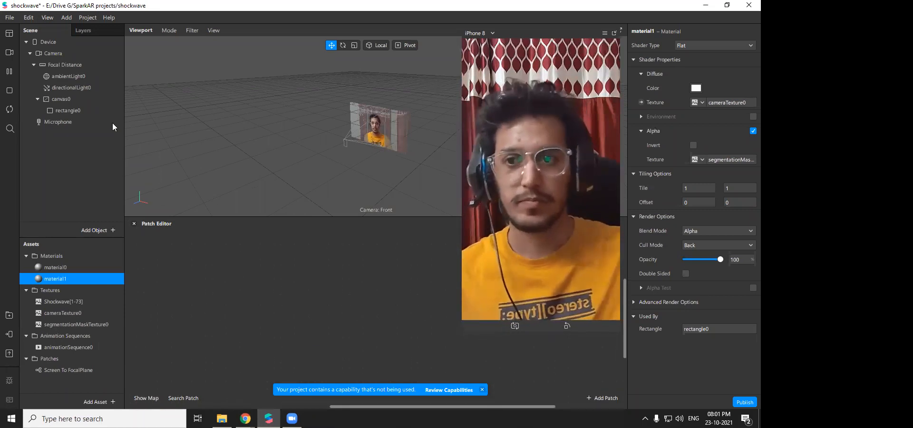
- Duplicate rectangle0 and assign material0 to the copy, rectangle1
left_click(62, 109)
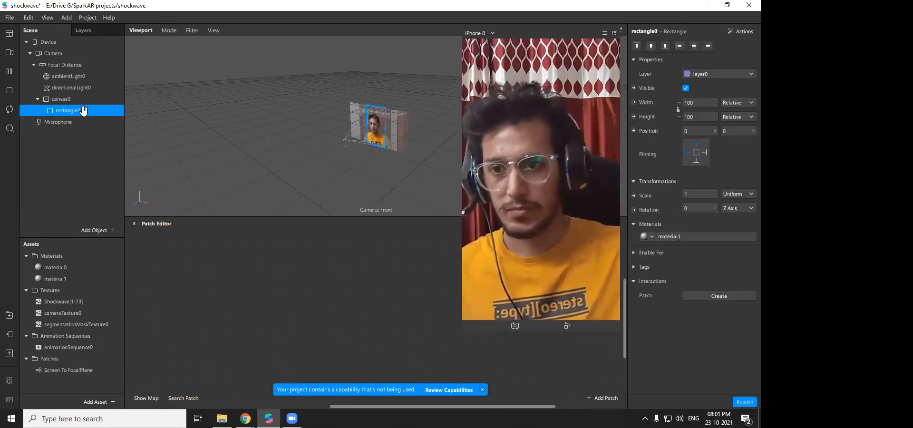
key("ctrl+d")
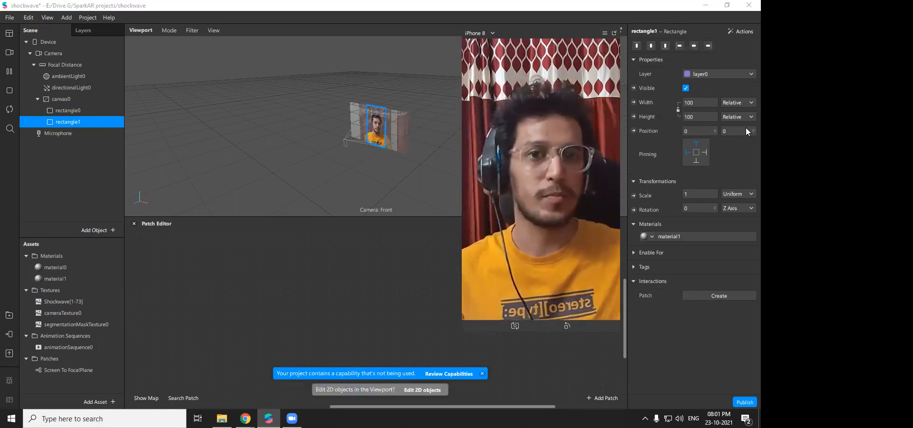
left_click(651, 236)
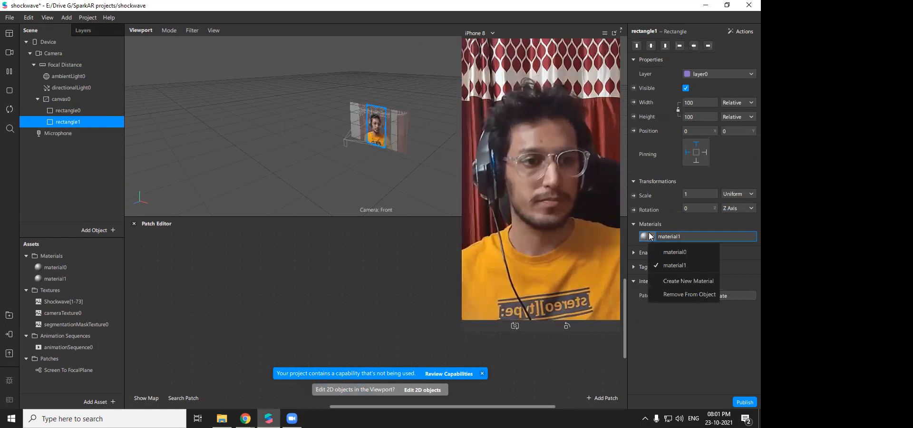
left_click(668, 251)
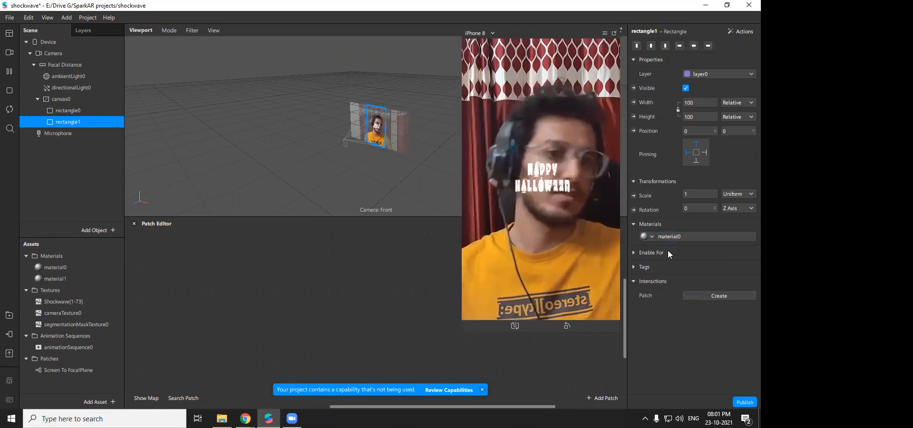
left_click(93, 110)
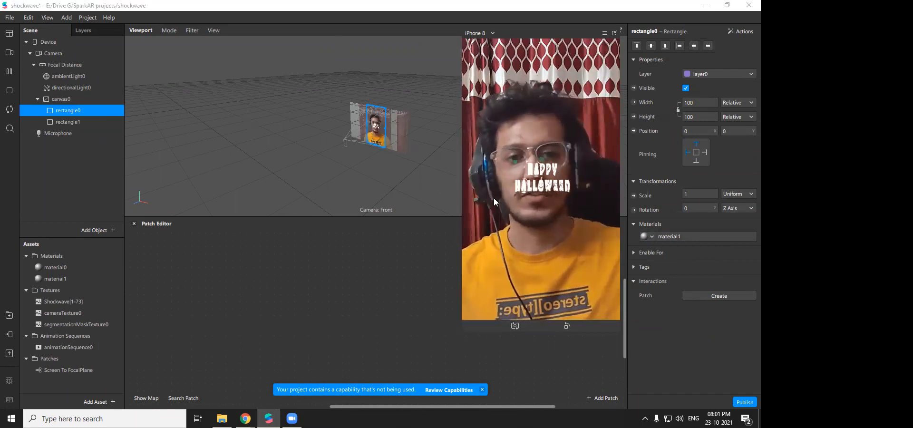
left_click(72, 121)
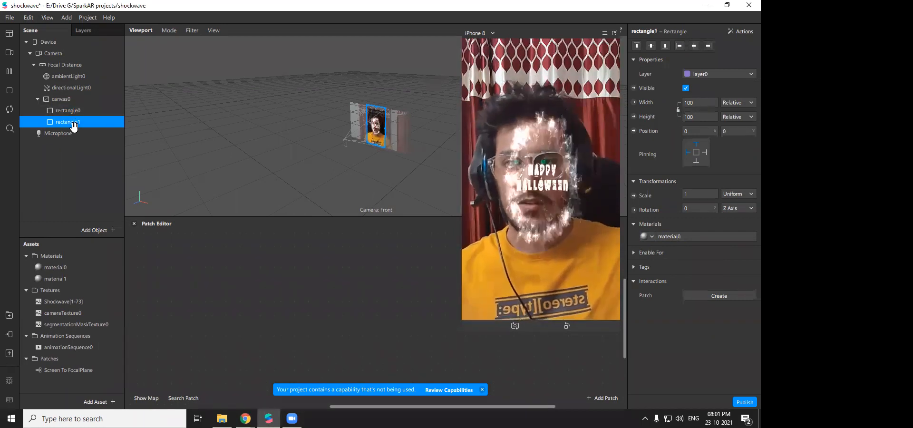
- Move rectangle1 above rectangle0 within canvas0 and open the material assigned to it
left_click_drag(74, 122, 77, 104)
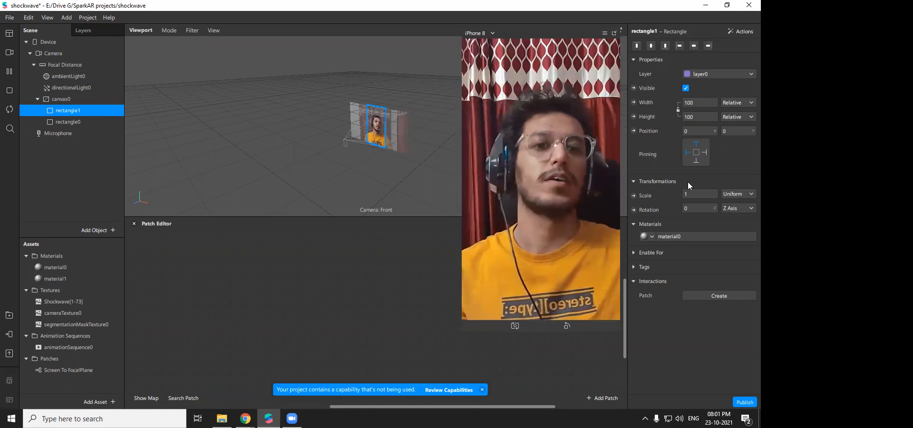
left_click(676, 237)
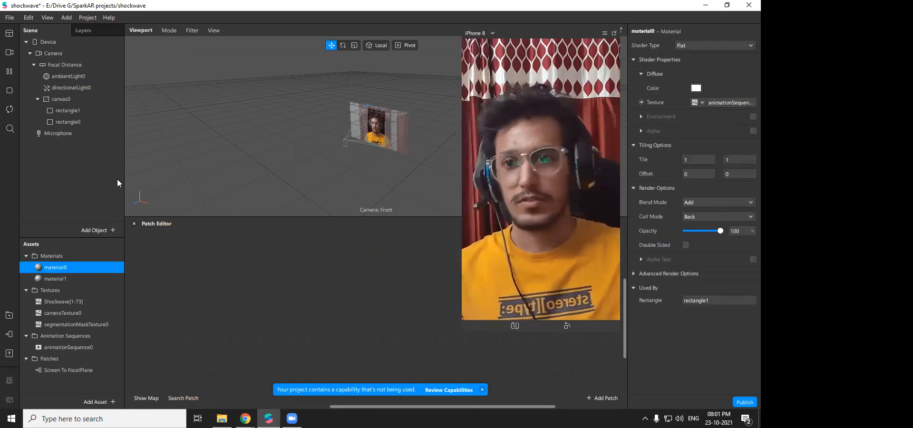
- Set the diffuse color of rectangle1's material, material0, to green
left_click(75, 111)
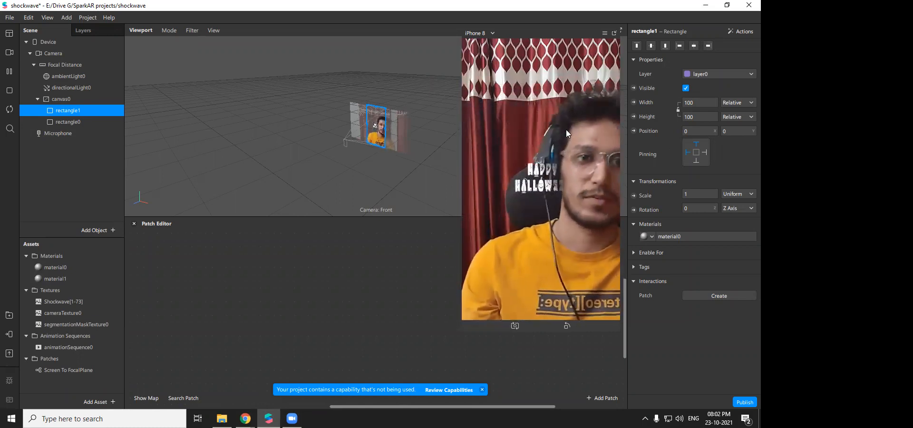
left_click(685, 236)
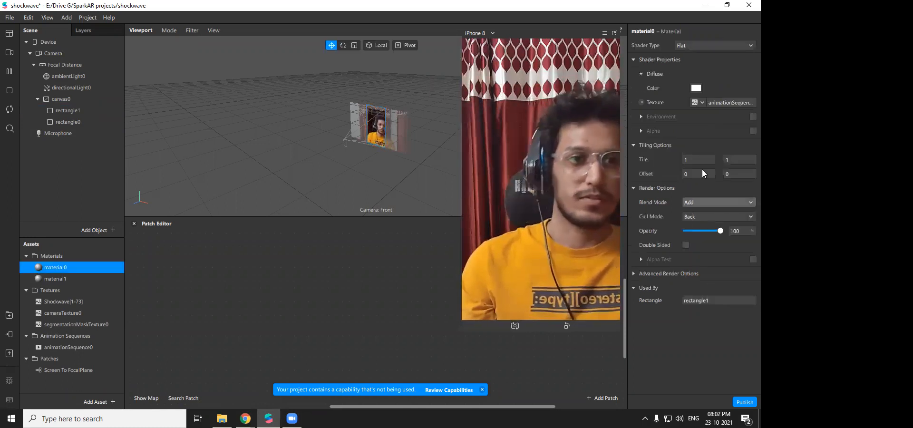
left_click(696, 88)
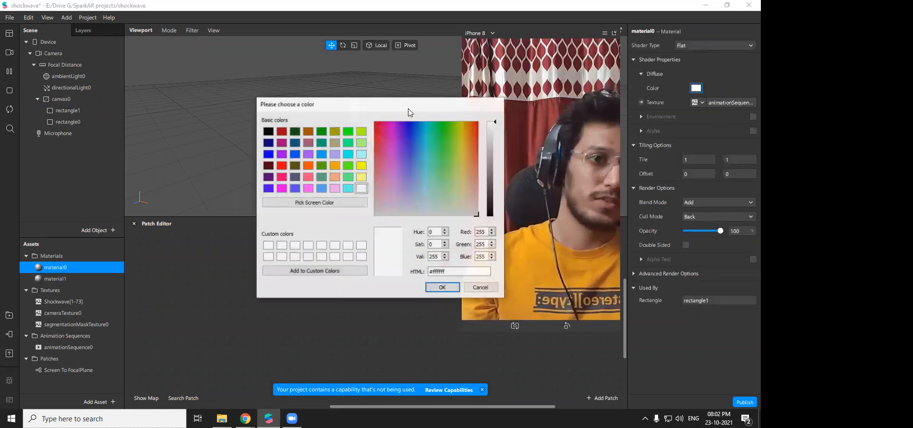
left_click(342, 107)
left_click_drag(321, 103, 411, 81)
left_click(370, 252)
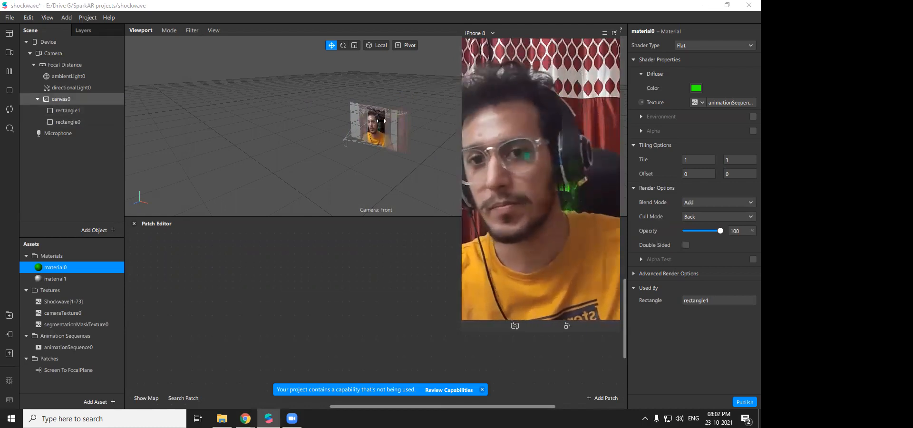
- Shrink the device preview and delete canvas0 together with its rectangles
left_click_drag(515, 329, 514, 256)
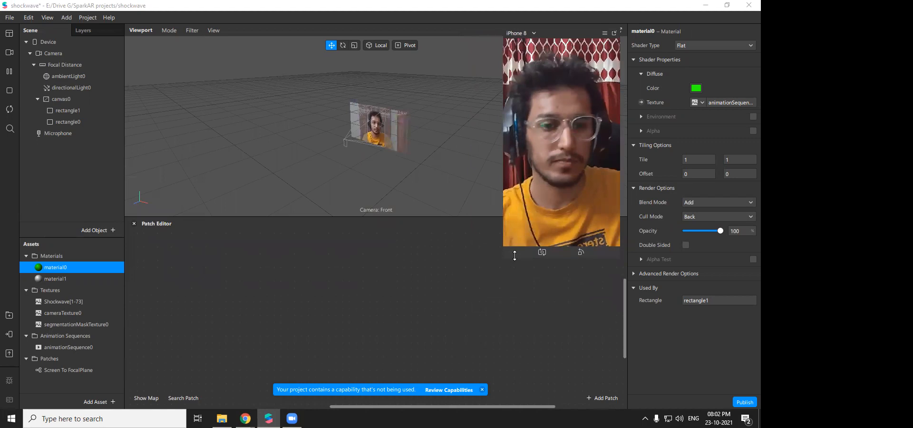
right_click(66, 99)
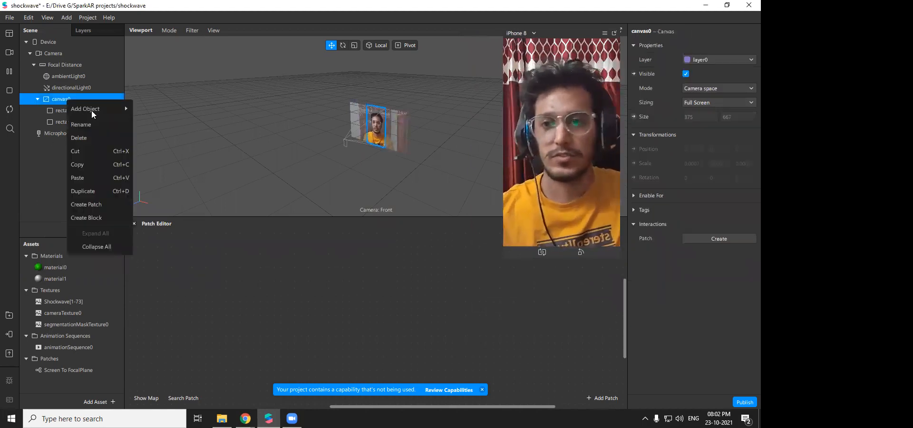
left_click(96, 140)
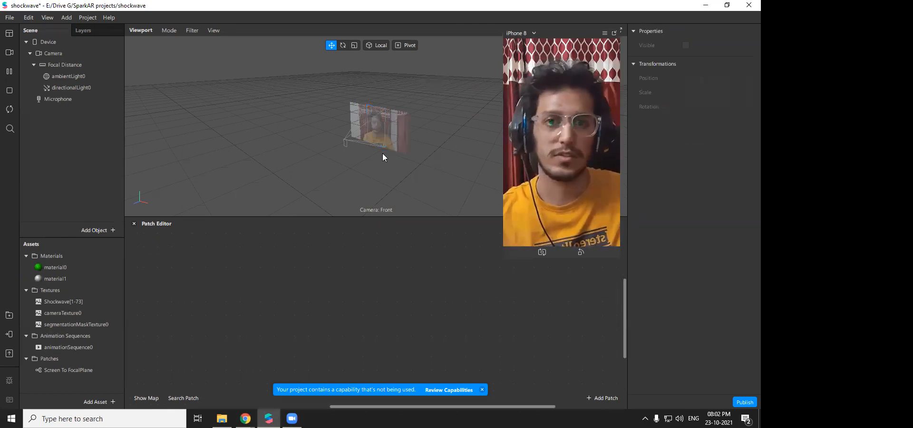
- Add a face tracker under Focal Distance and a plane as its child
right_click(70, 64)
mouse_move(95, 75)
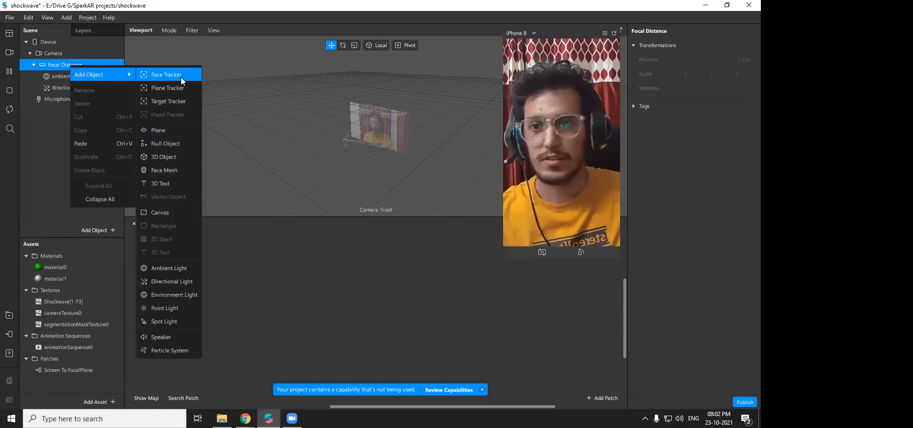
left_click(180, 76)
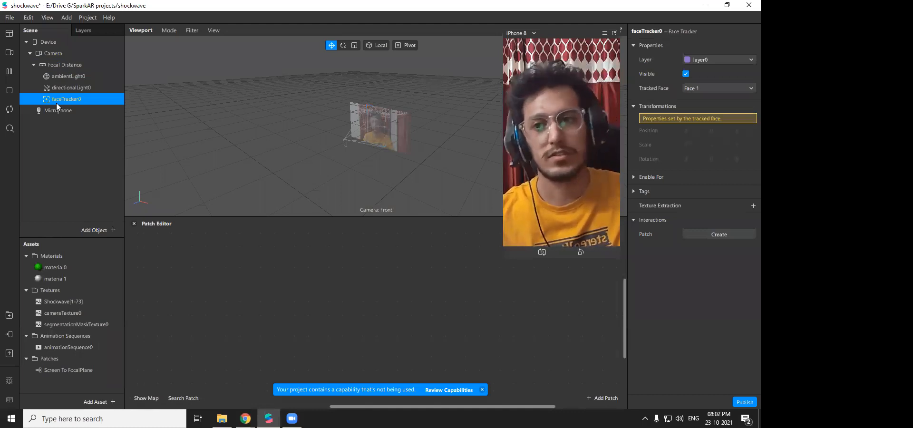
right_click(56, 103)
mouse_move(120, 106)
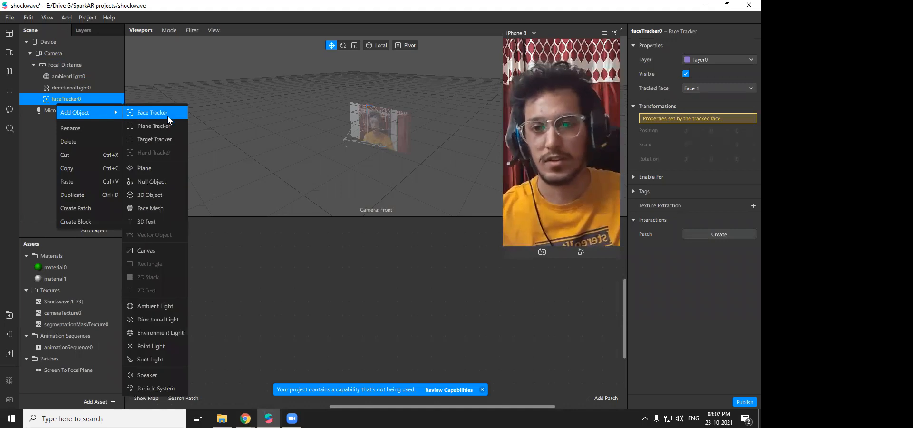
left_click(159, 168)
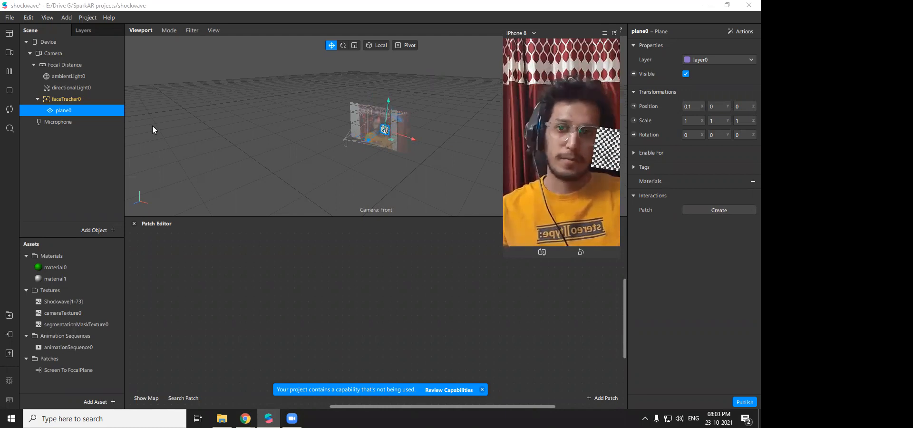
- Turn off the visibility of faceTracker0
right_click(77, 112)
left_click(85, 99)
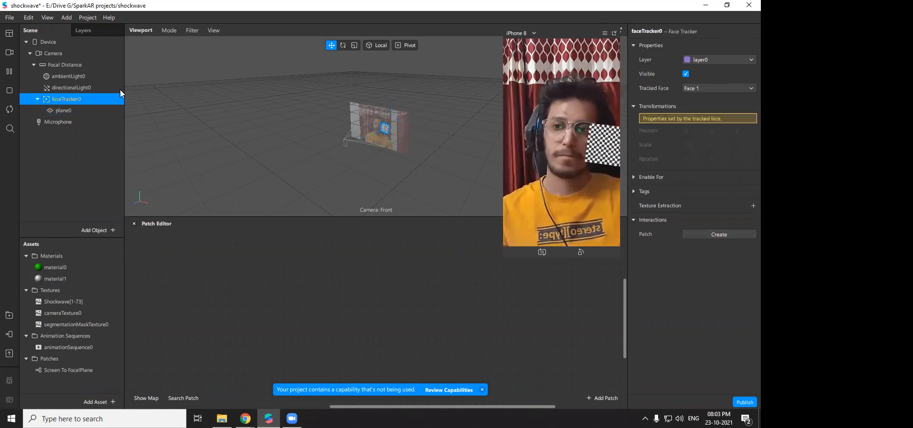
left_click(80, 62)
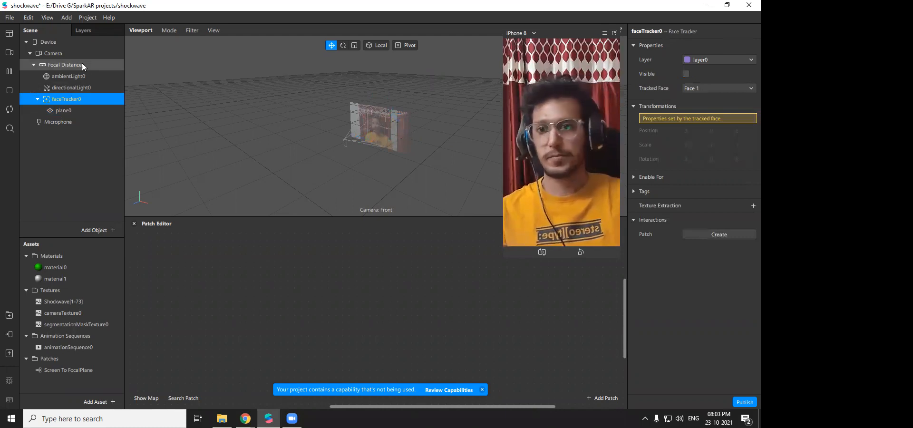
- Add a canvas under Focal Distance and a rectangle inside that canvas
right_click(74, 65)
mouse_move(126, 69)
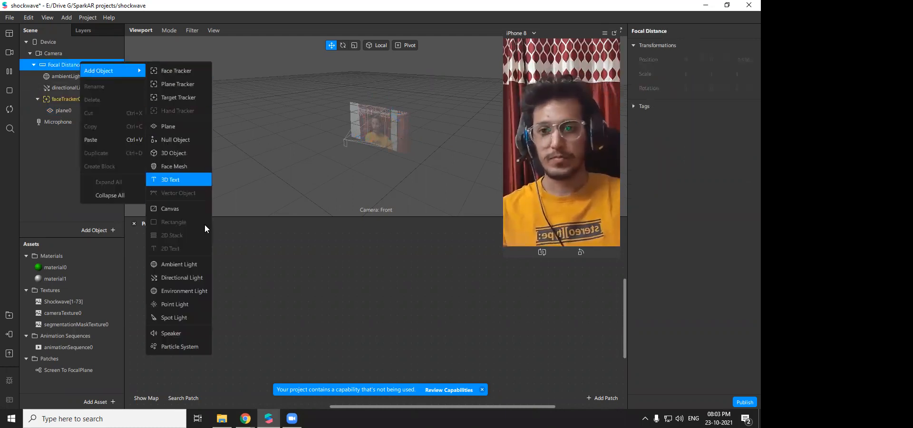
left_click(181, 211)
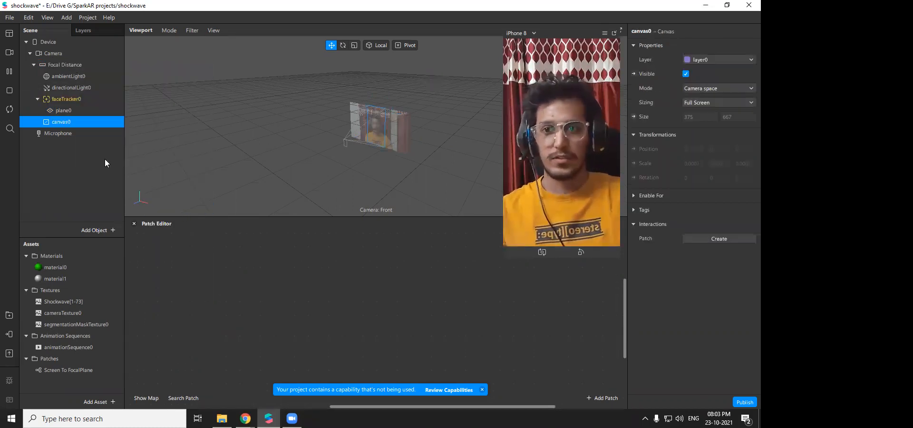
right_click(66, 122)
mouse_move(109, 129)
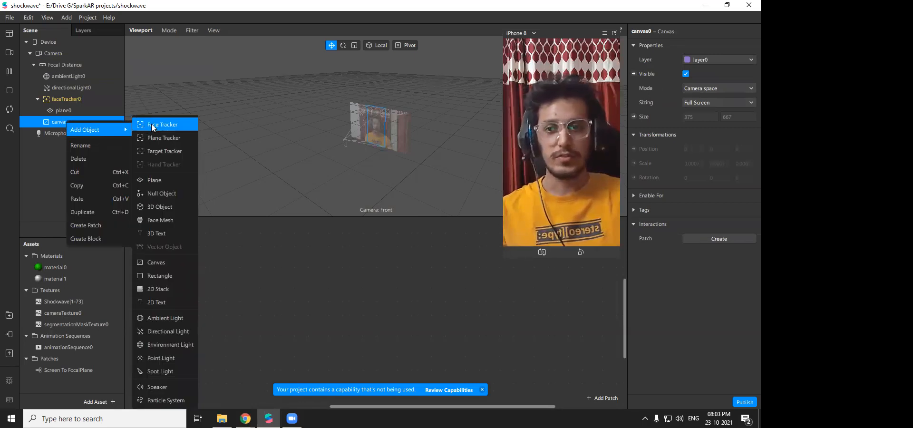
left_click(167, 274)
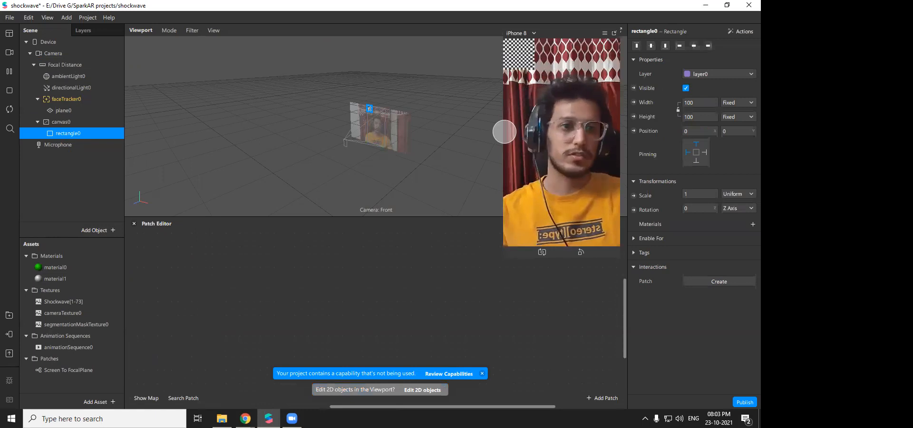
- Make rectangle0 fill the canvas width and height and assign material0 to it
left_click(702, 103)
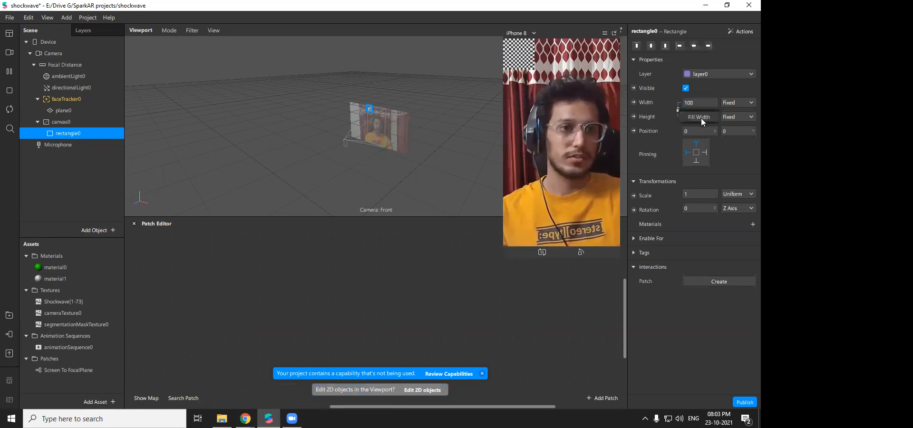
left_click(701, 118)
left_click(702, 116)
left_click(704, 132)
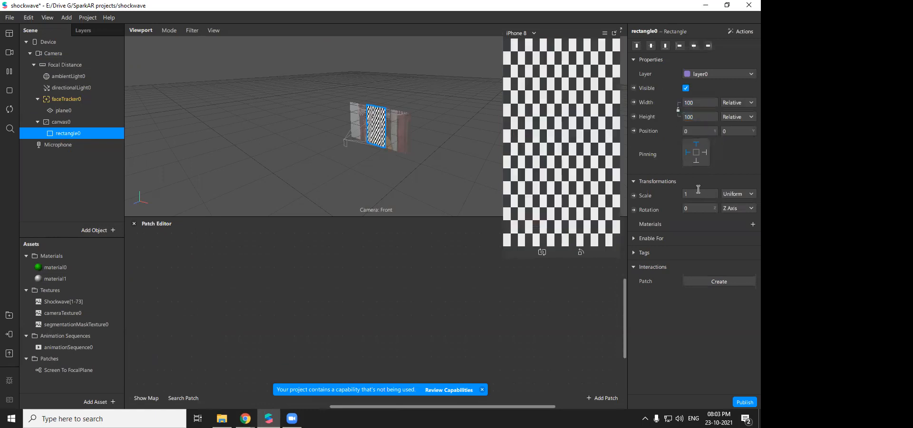
left_click(747, 224)
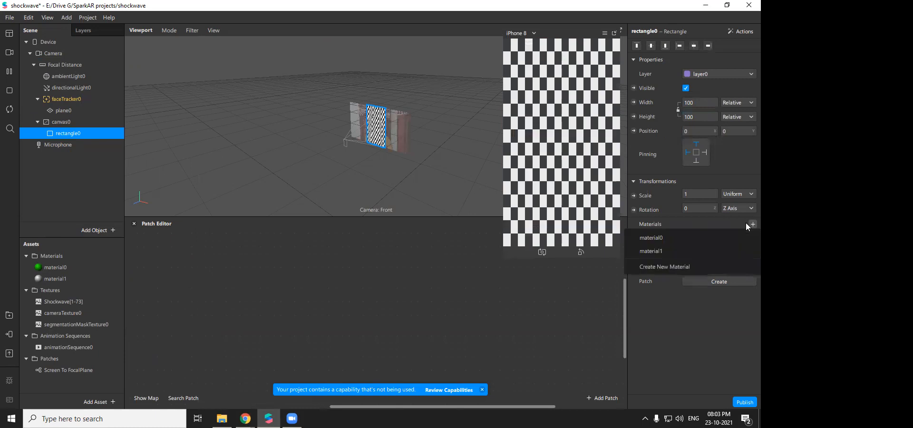
left_click(675, 235)
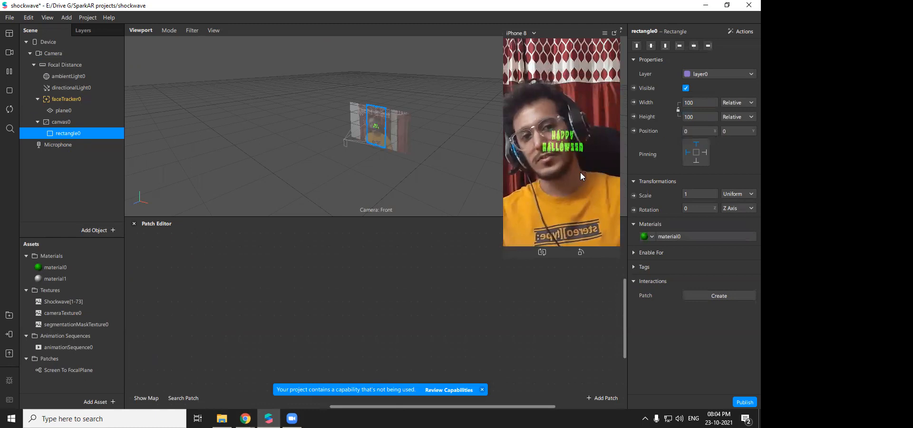
- Duplicate rectangle0 and assign material1 to the copy
right_click(70, 132)
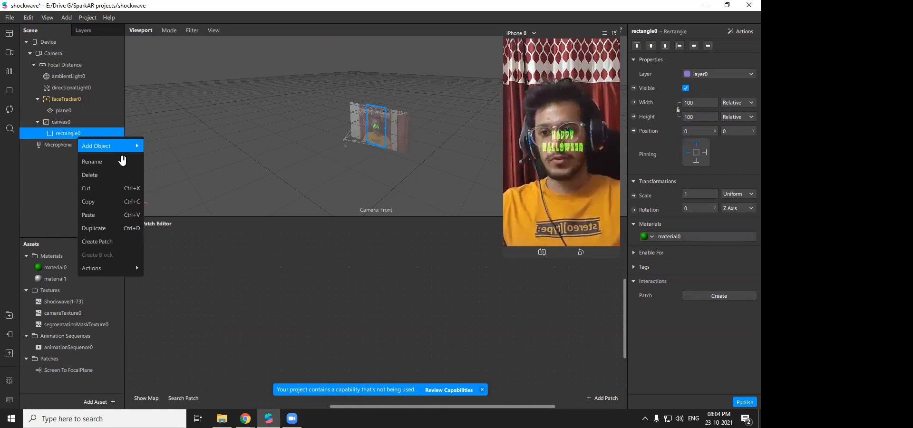
left_click(108, 228)
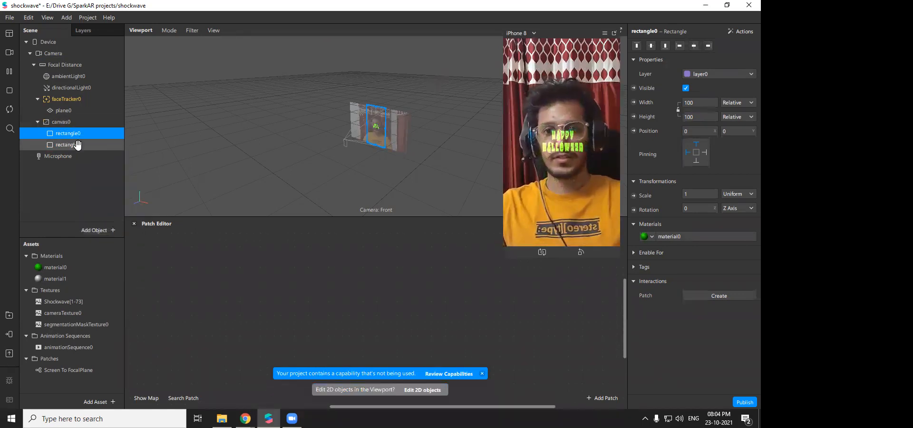
left_click(651, 236)
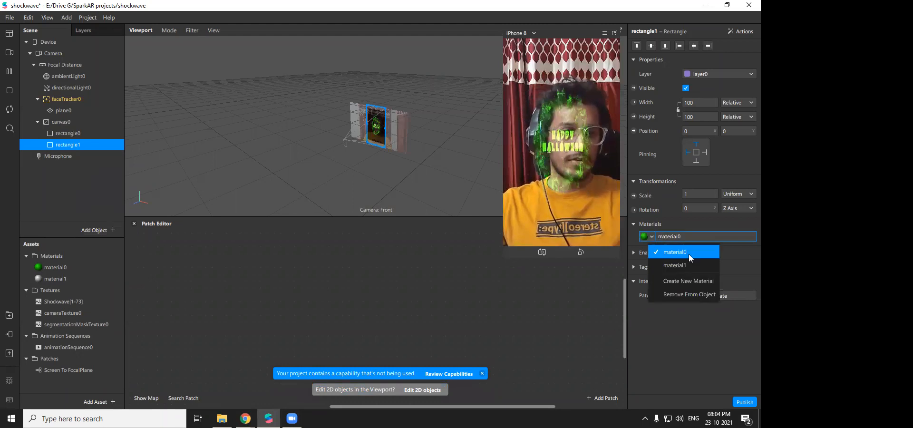
left_click(689, 264)
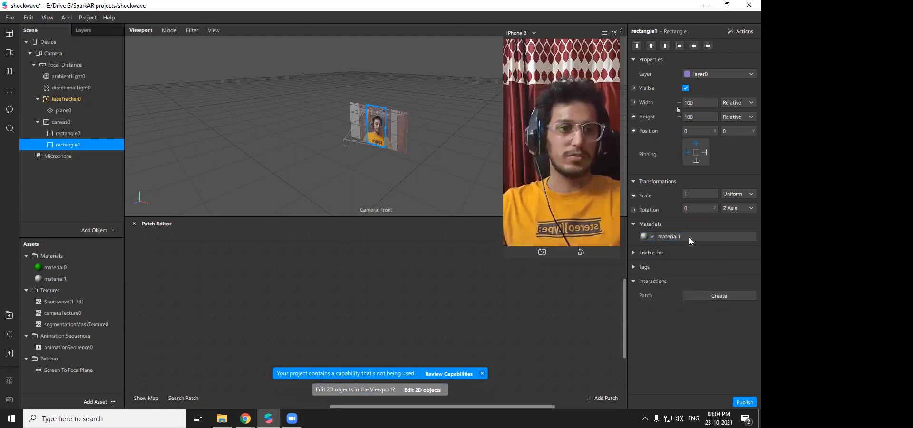
- Invert material1's segmentation mask alpha and set its diffuse color to red #ff1c1c
left_click(689, 237)
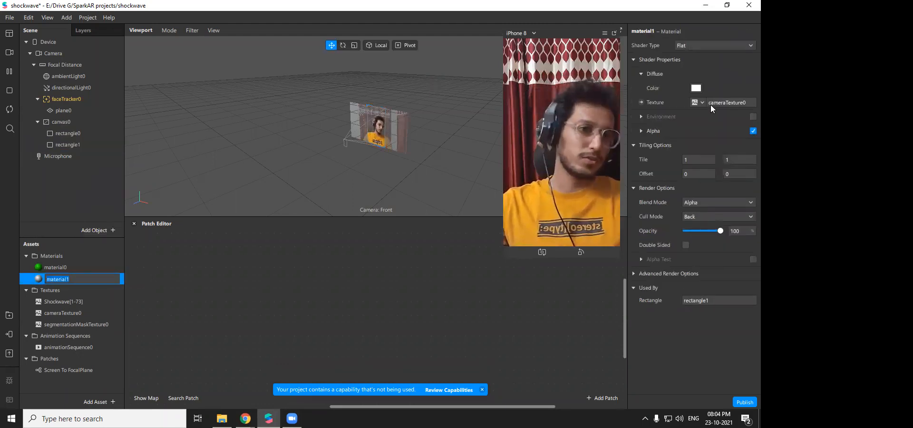
left_click(642, 130)
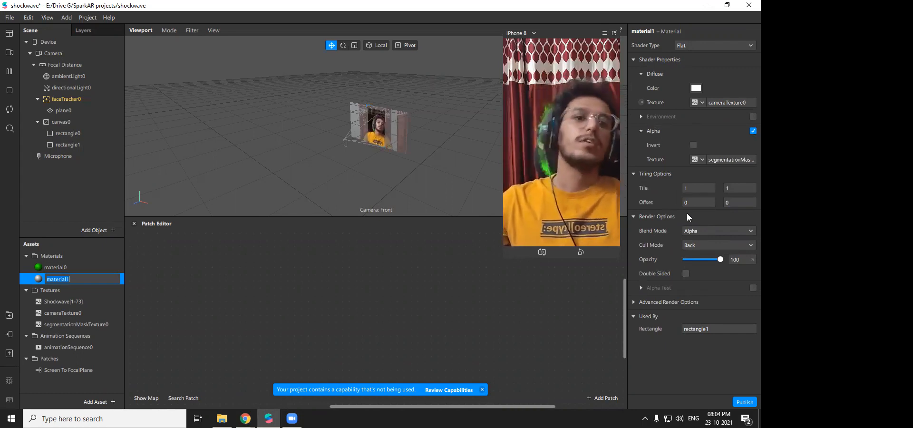
left_click(693, 146)
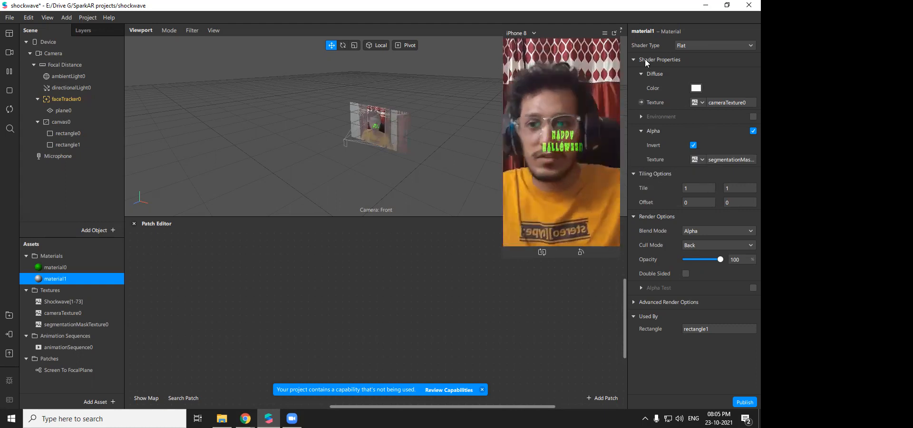
left_click(695, 88)
left_click_drag(465, 142, 493, 132)
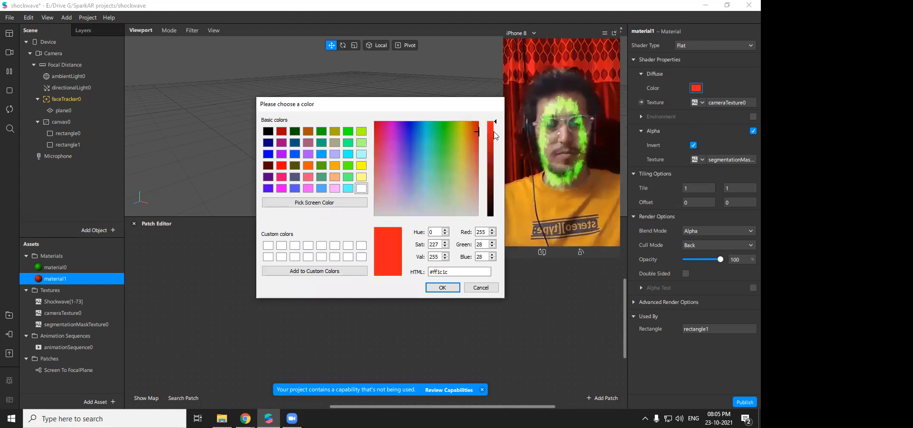
left_click(443, 287)
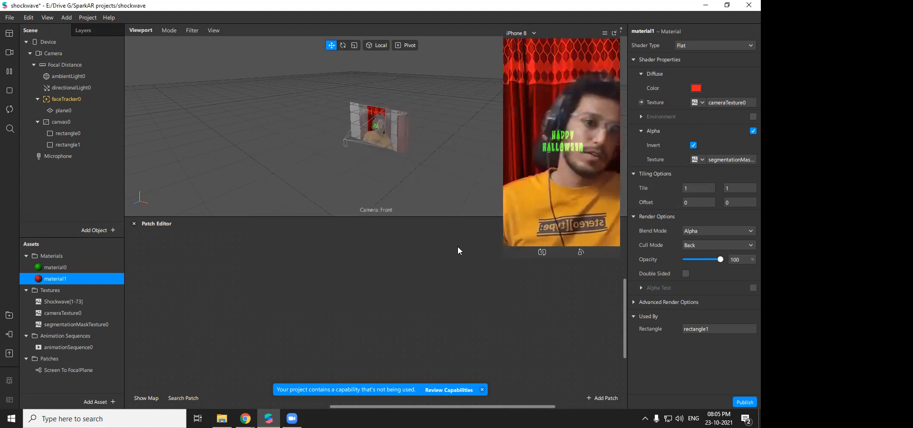
left_click(696, 88)
left_click(393, 132)
mouse_move(393, 132)
left_mouse_down()
mouse_move(443, 123)
mouse_move(393, 123)
left_mouse_up()
left_click(480, 288)
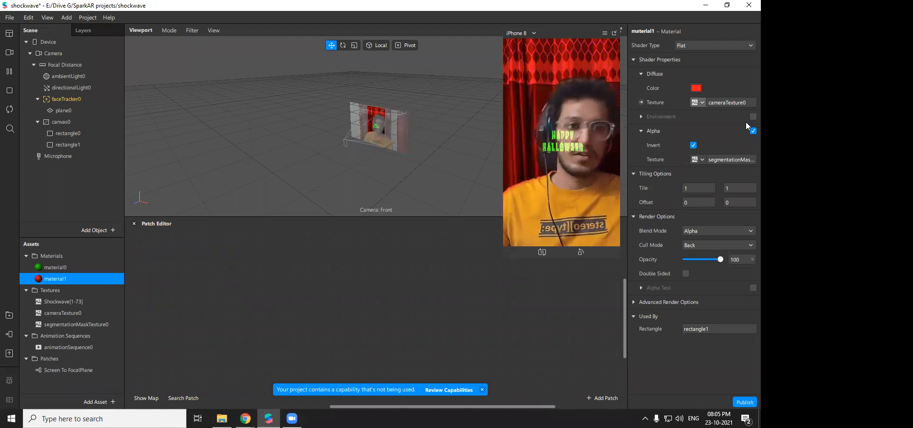
- Turn off material1's alpha inversion and set its diffuse color to white #ffffff
left_click(693, 145)
left_click(696, 88)
left_click_drag(448, 123, 479, 123)
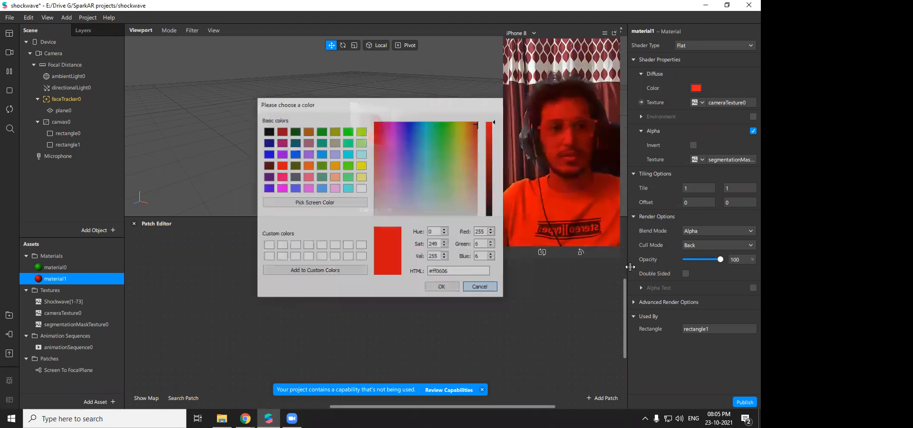
left_click(479, 288)
left_click(696, 88)
left_click_drag(464, 196, 506, 225)
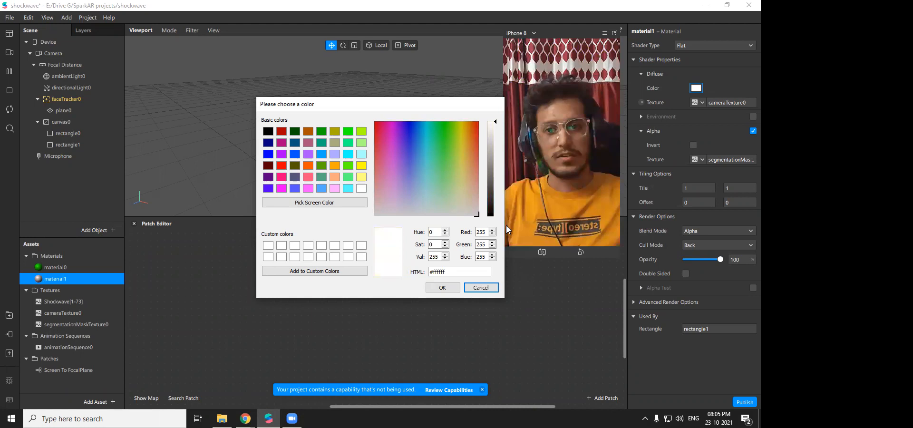
left_click(442, 287)
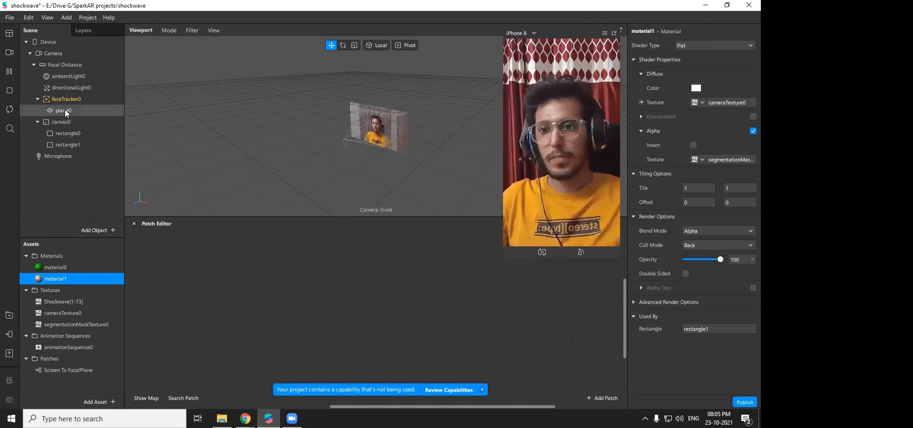
- Delete canvas0 together with its two rectangles from the scene
right_click(60, 124)
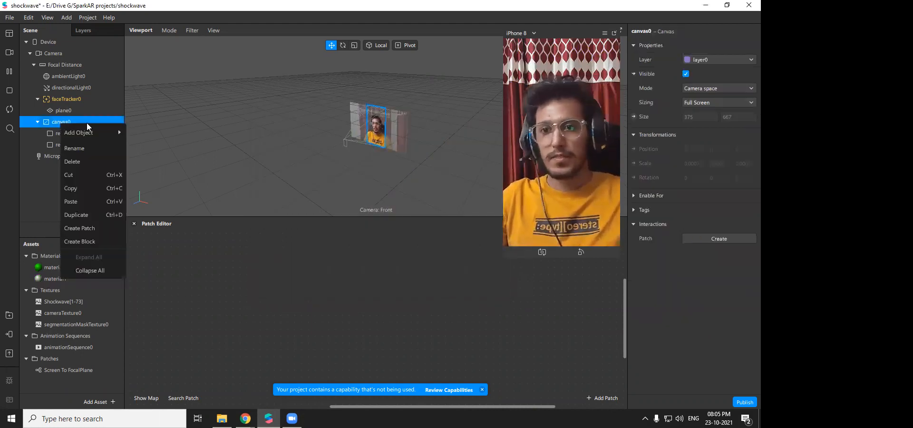
left_click(88, 160)
- Add faceTracker0 to the Patch Editor with its Face Finder and Face Select patches
scroll(404, 288, "down", 3)
scroll(378, 311, "down", 3, "ctrl")
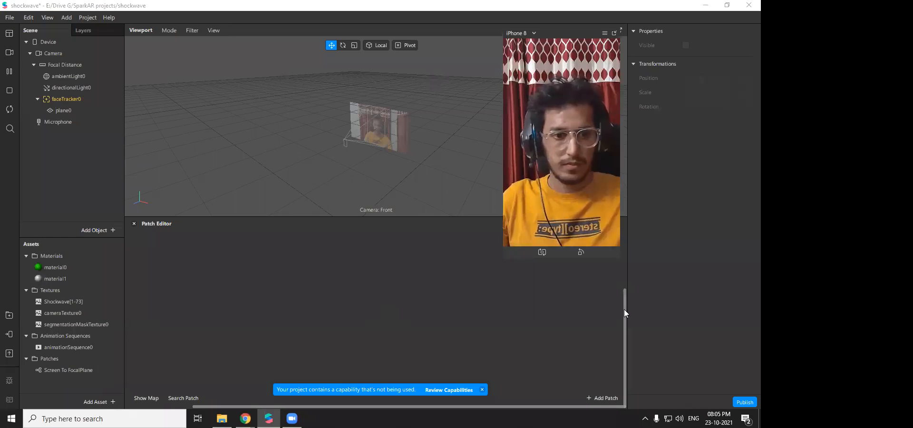
left_click(141, 398)
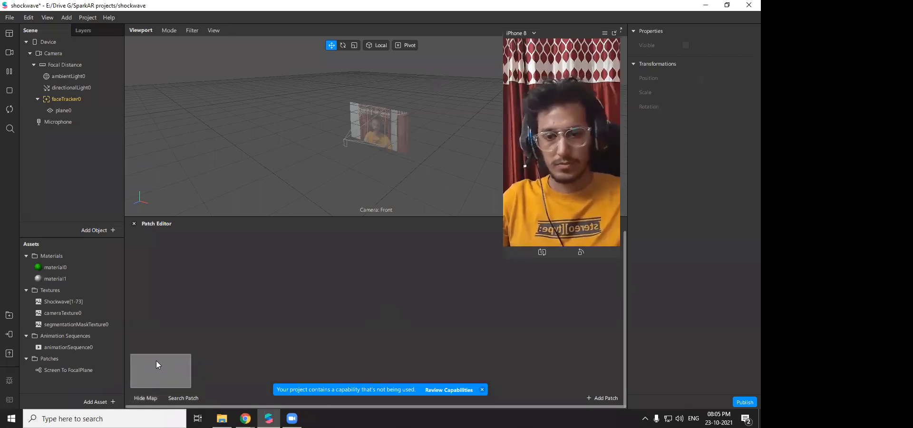
left_click(64, 99)
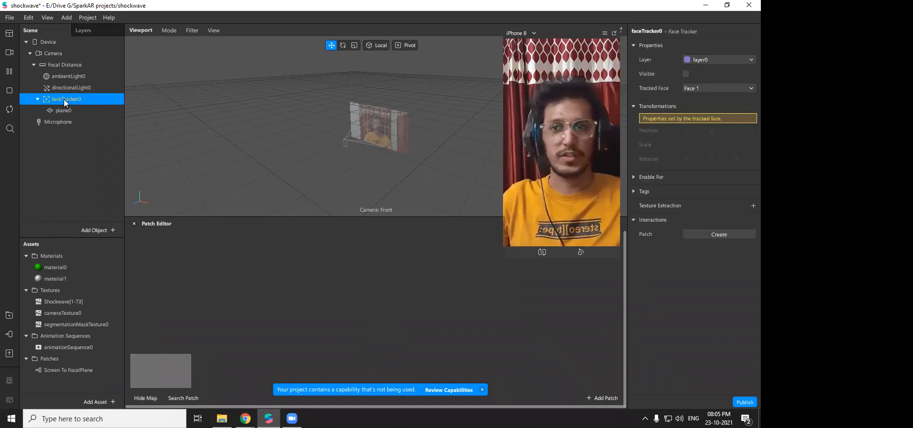
scroll(361, 278, "up", 3)
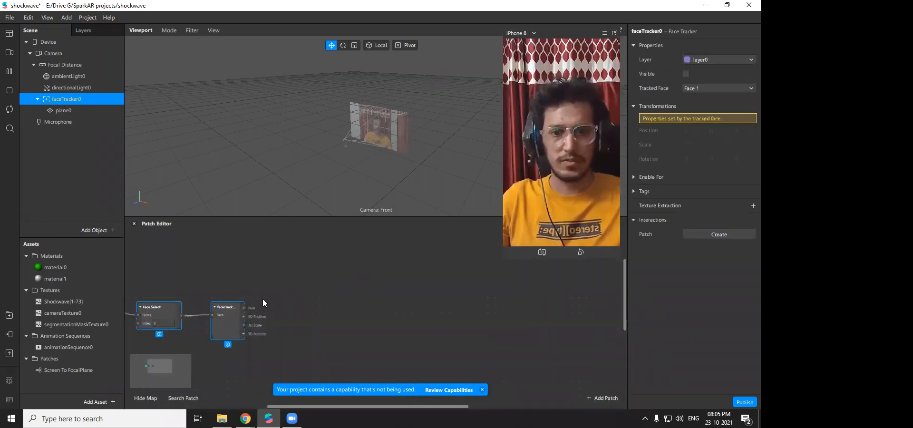
left_click_drag(318, 406, 274, 407)
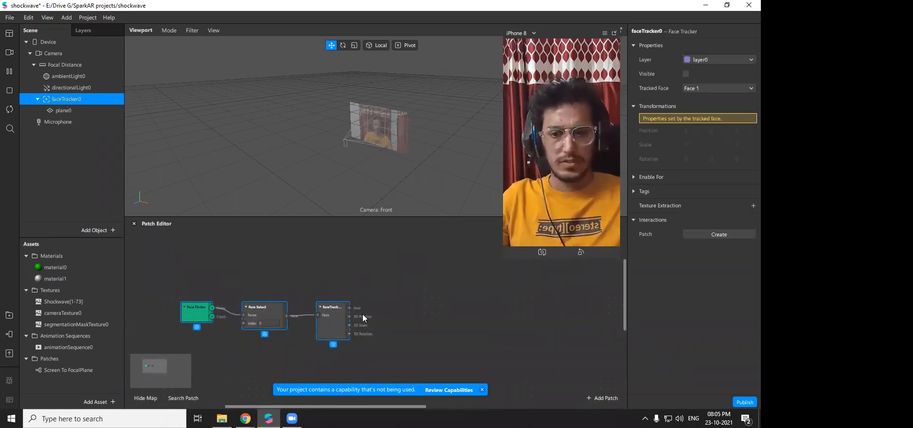
scroll(365, 303, "up", 1)
left_click(150, 398)
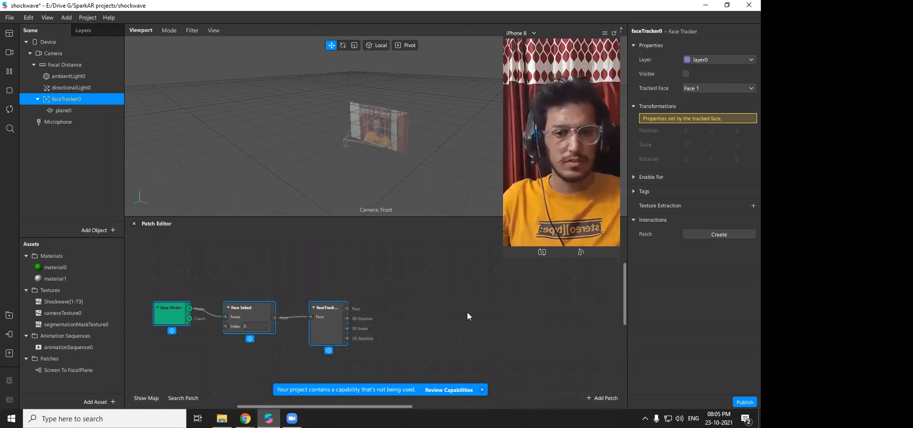
scroll(371, 300, "up", 1)
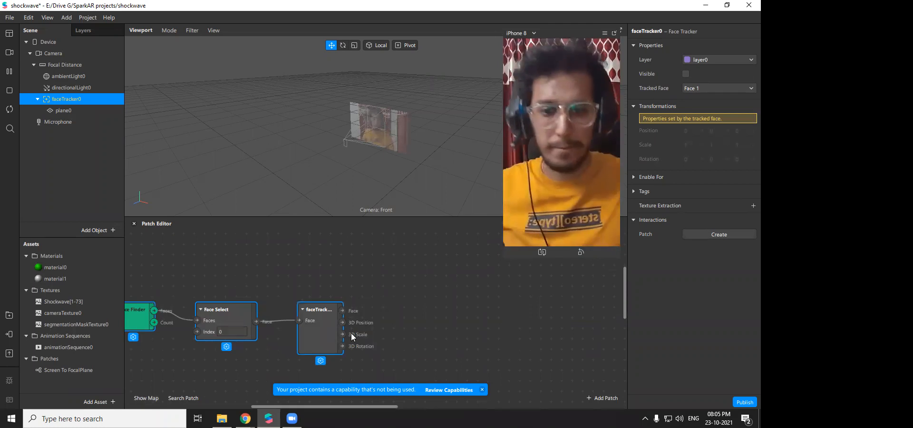
left_click_drag(342, 311, 372, 299)
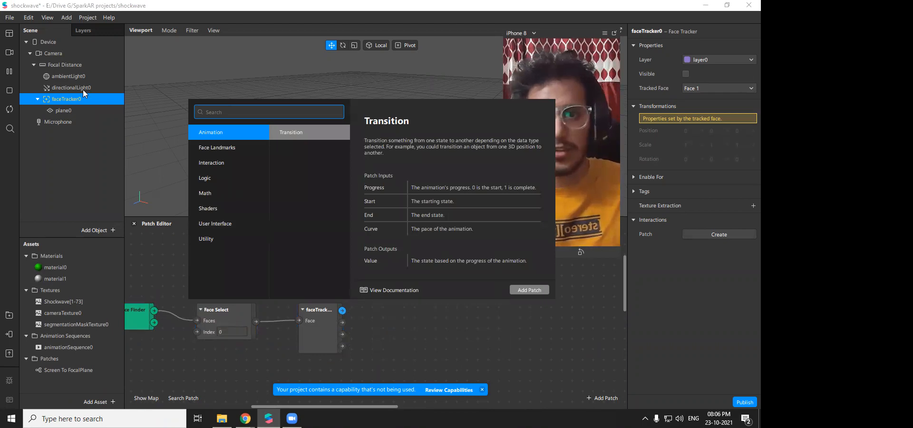
key("Escape")
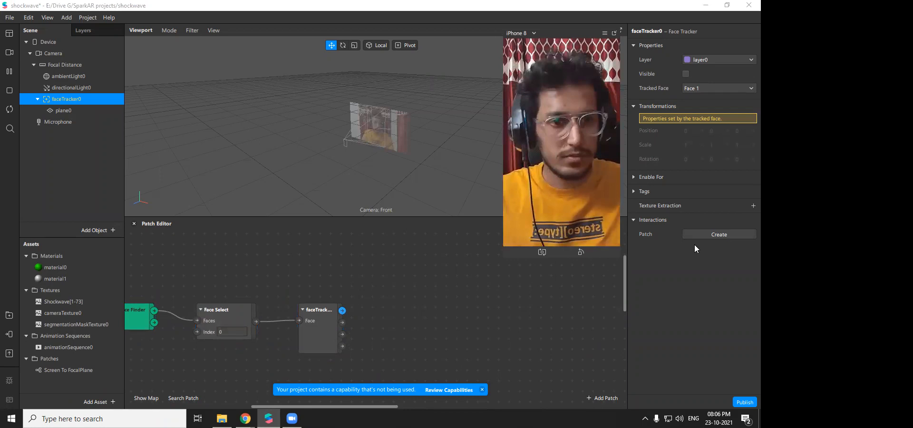
left_click_drag(352, 305, 356, 287)
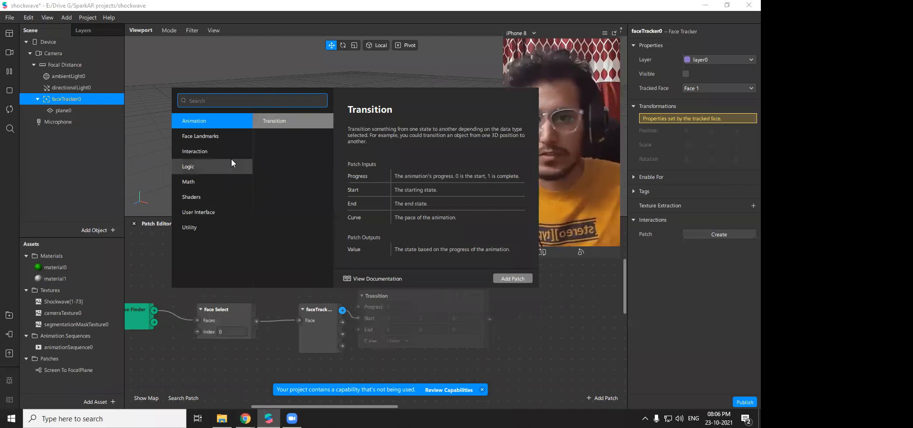
left_click(214, 151)
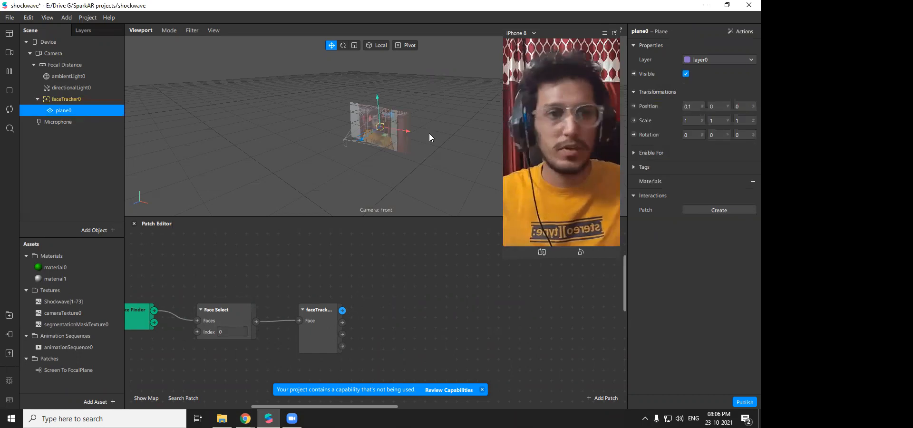
- Assign material0 to plane0 under faceTracker0
left_click(753, 181)
left_click(675, 195)
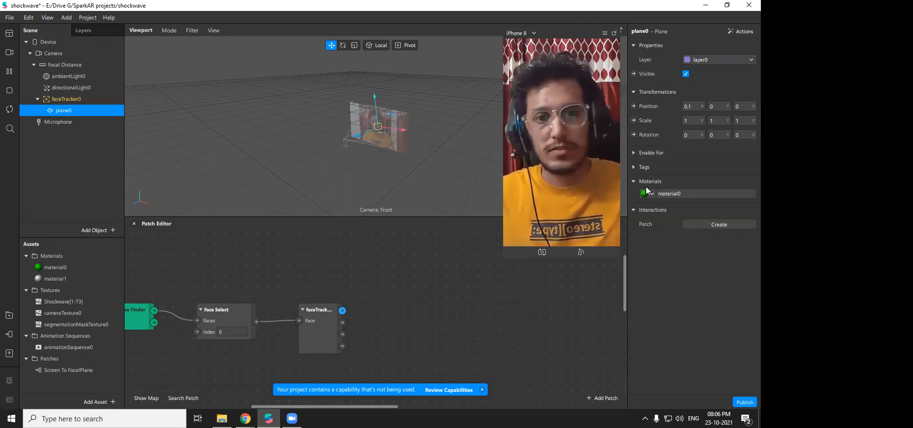
- Set the blend mode of plane0's material0 to Alpha
left_click(34, 280)
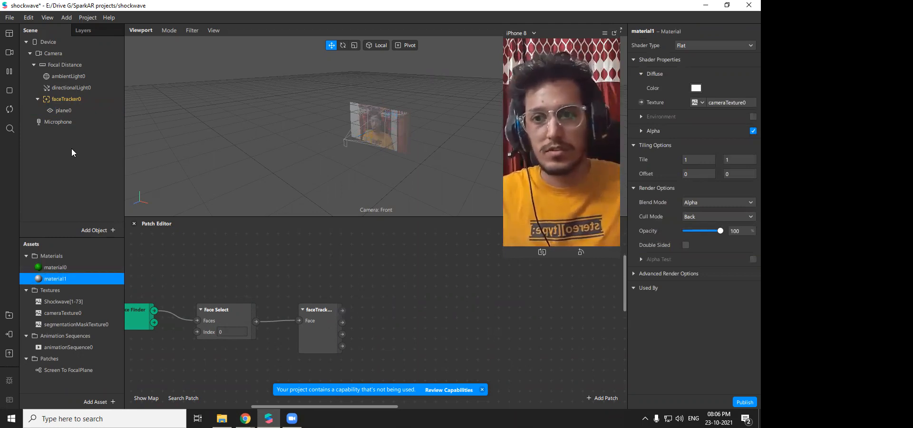
left_click(62, 111)
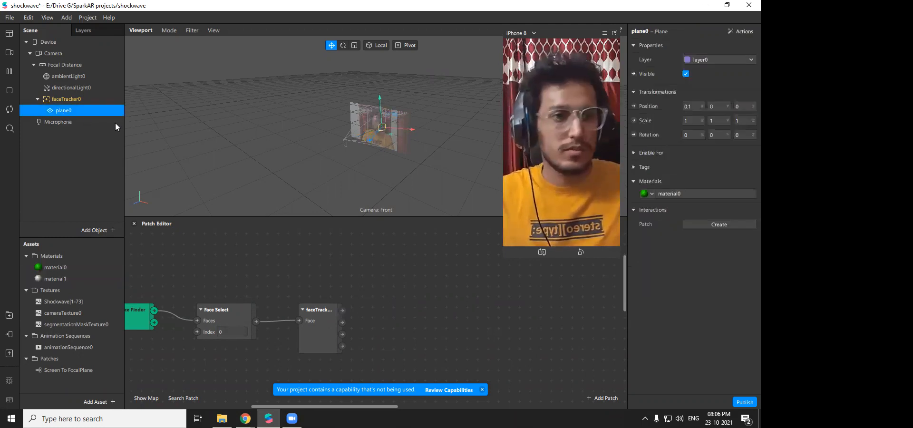
left_click(667, 194)
left_click(711, 204)
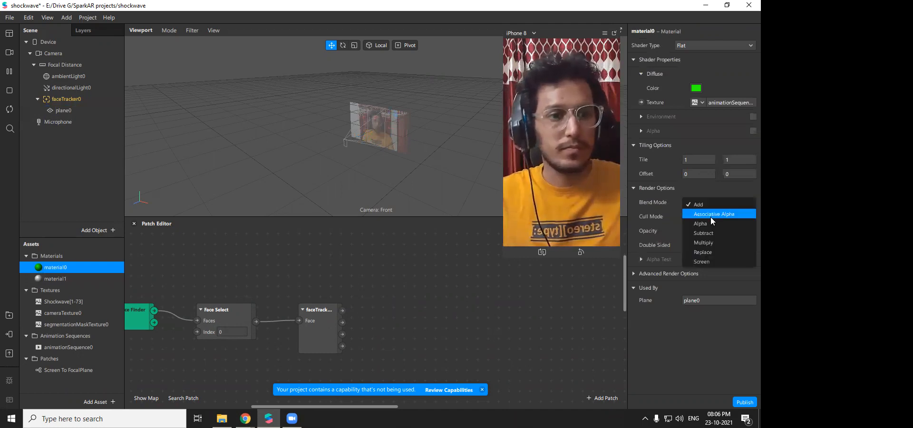
left_click(711, 223)
mouse_move(721, 231)
left_mouse_down()
mouse_move(705, 233)
mouse_move(722, 236)
left_mouse_up()
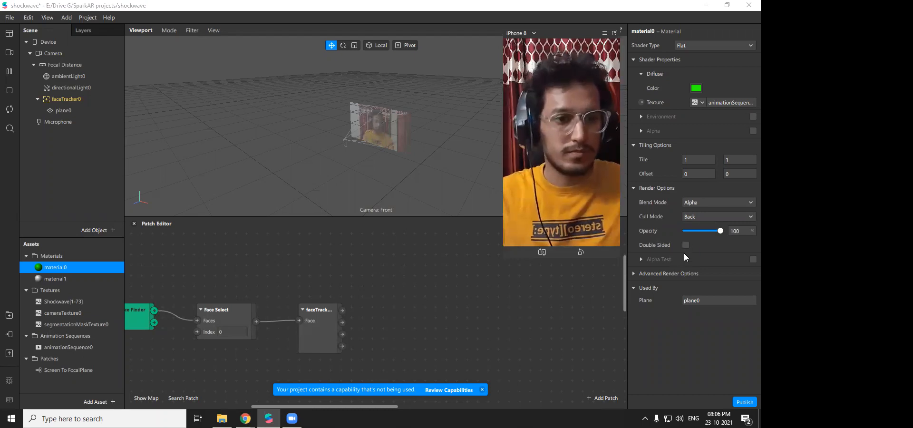
- Turn off Use Depth Test and Write to Depth in material0's advanced render options
left_click(634, 273)
left_click(685, 302)
left_click(685, 315)
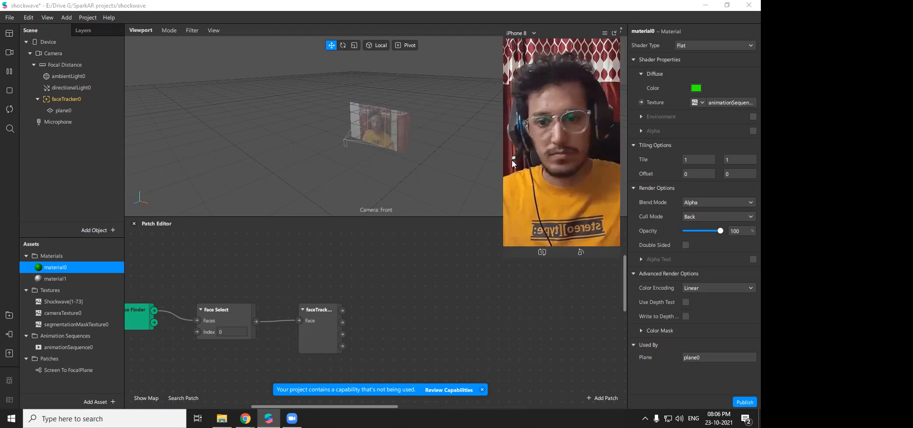
- Review the settings of animationSequence0 and plane0's material0, including the material's diffuse color
left_click(71, 347)
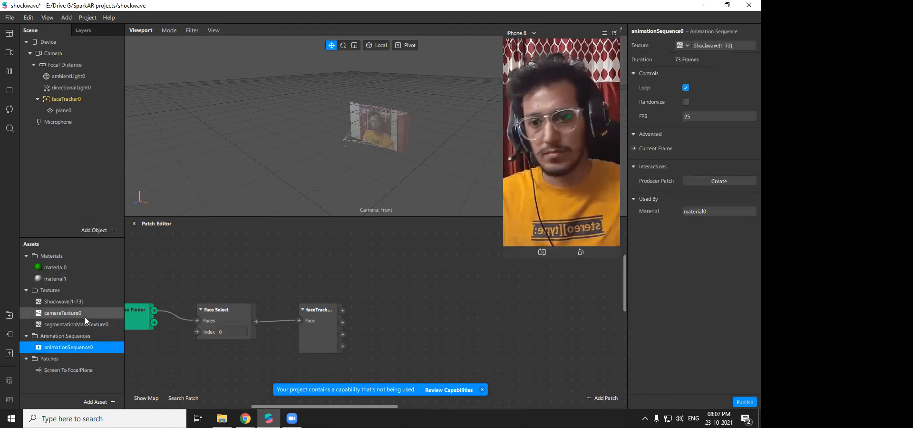
left_click(68, 112)
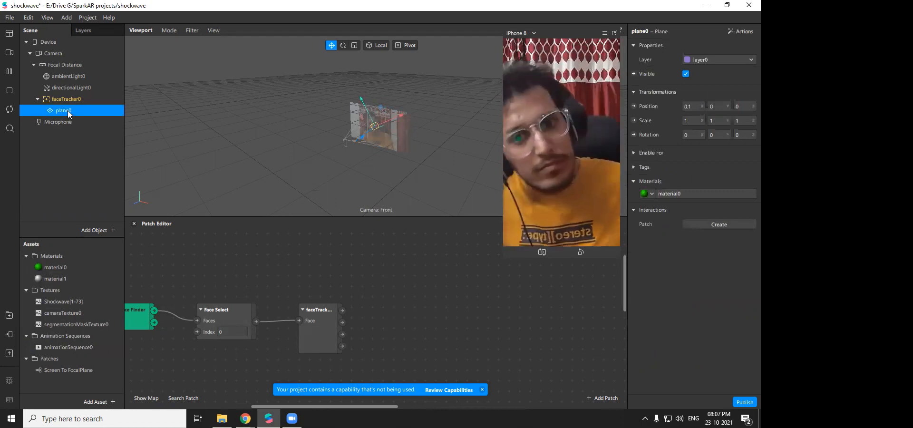
left_click(719, 192)
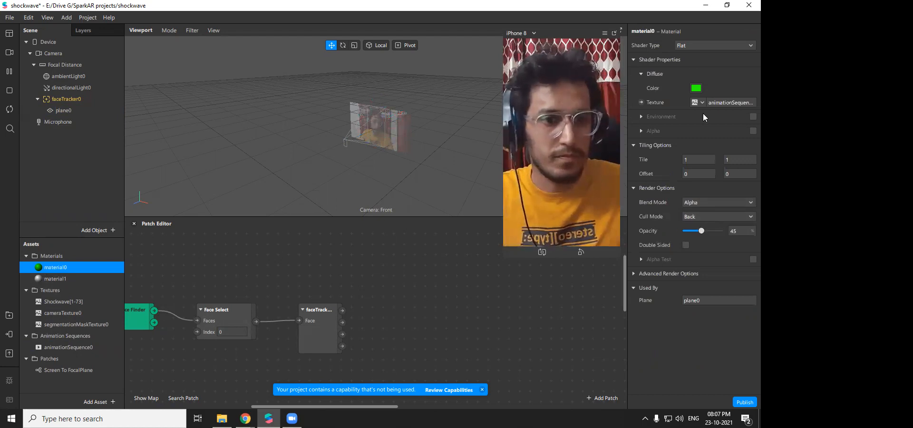
left_click(696, 88)
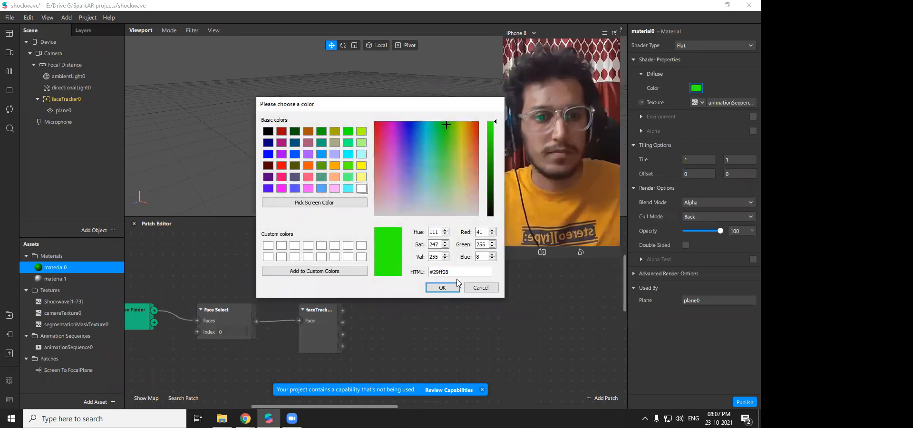
left_click(481, 287)
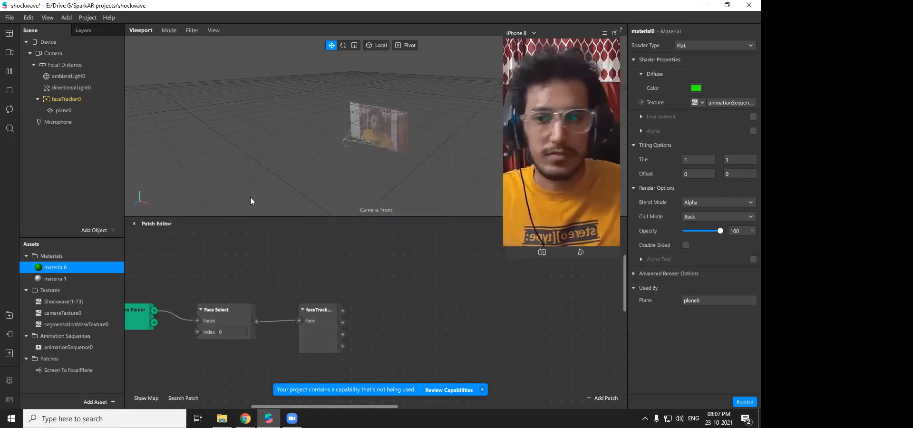
- Delete material1, cameraTexture0 and segmentationMaskTexture0 from the project assets
left_click(56, 279)
left_click(55, 280)
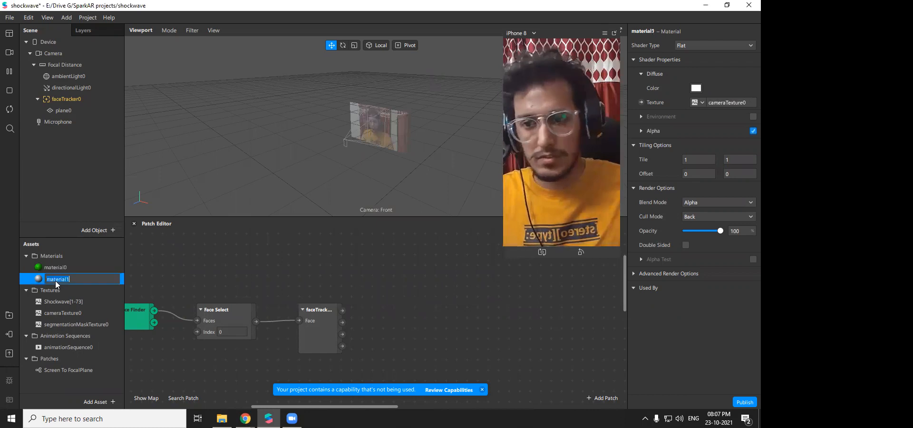
right_click(55, 280)
left_click(85, 304)
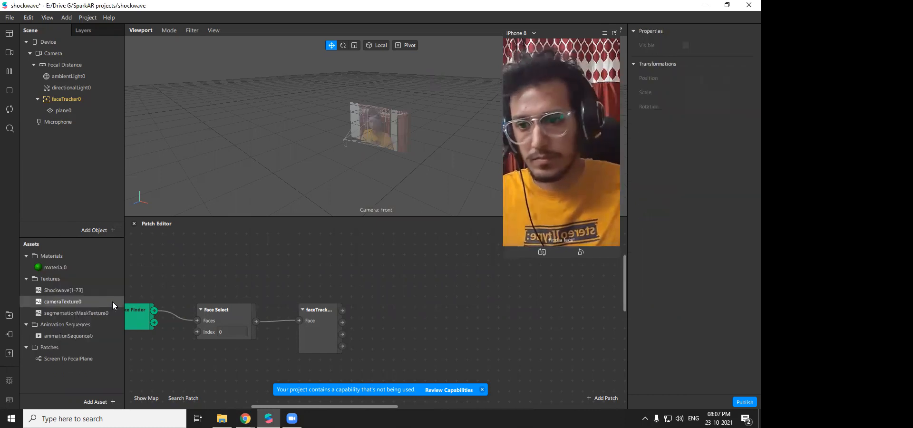
left_click(67, 303)
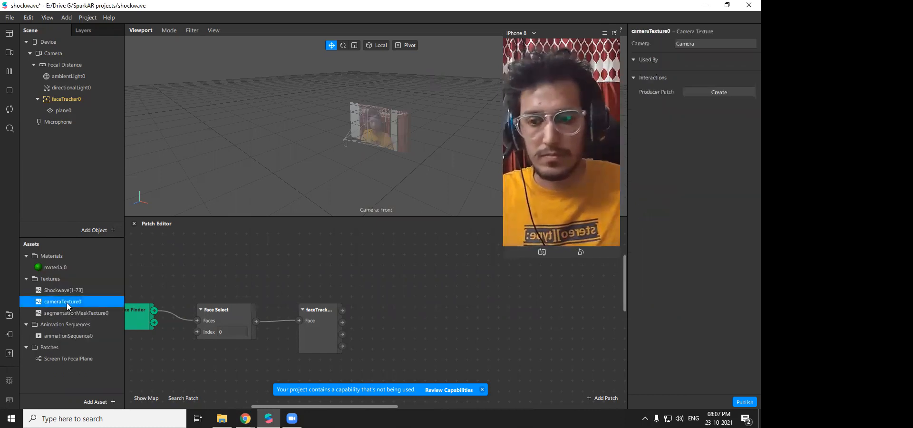
right_click(66, 303)
left_click(94, 322)
right_click(60, 302)
left_click(92, 321)
- Replace the plane under faceTracker0 with a new one and assign material0 to it
left_click(69, 107)
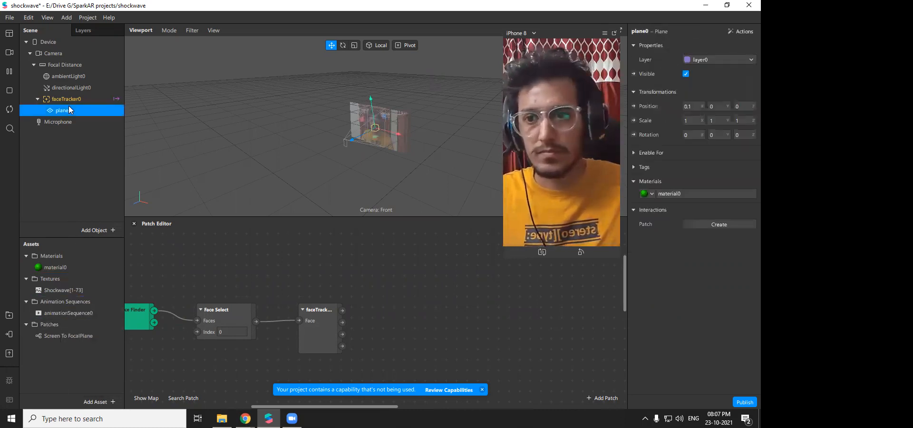
right_click(68, 110)
left_click(93, 143)
left_click(68, 98)
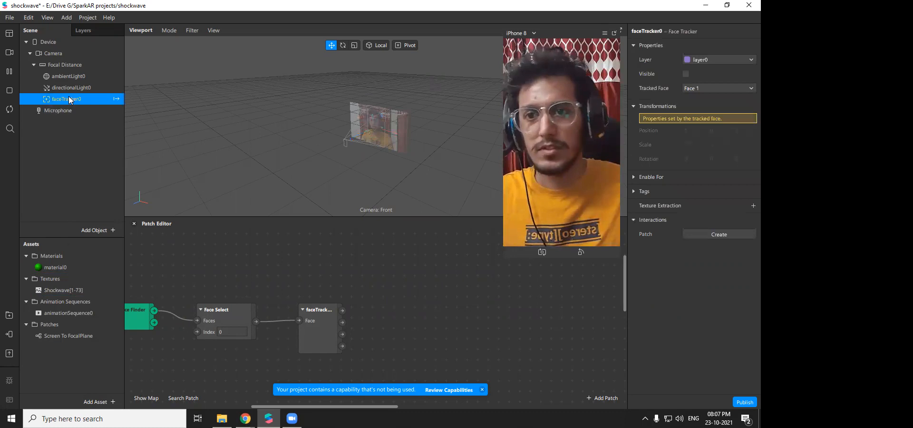
right_click(68, 99)
mouse_move(108, 107)
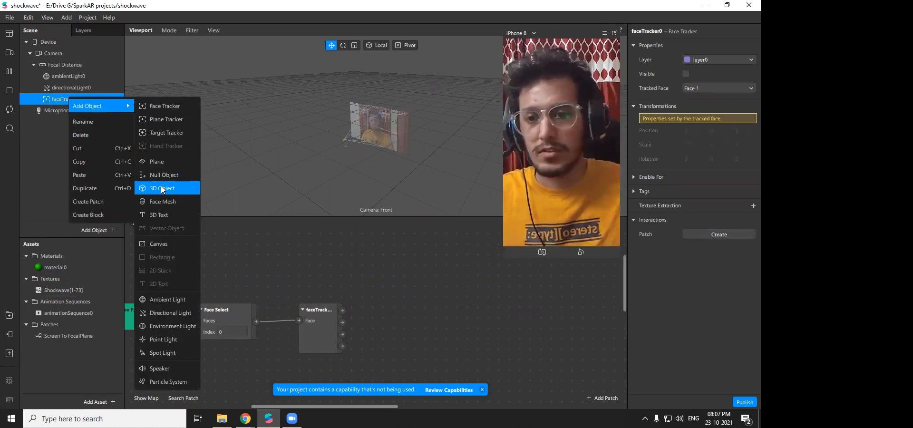
left_click(165, 163)
left_click(750, 182)
left_click(708, 192)
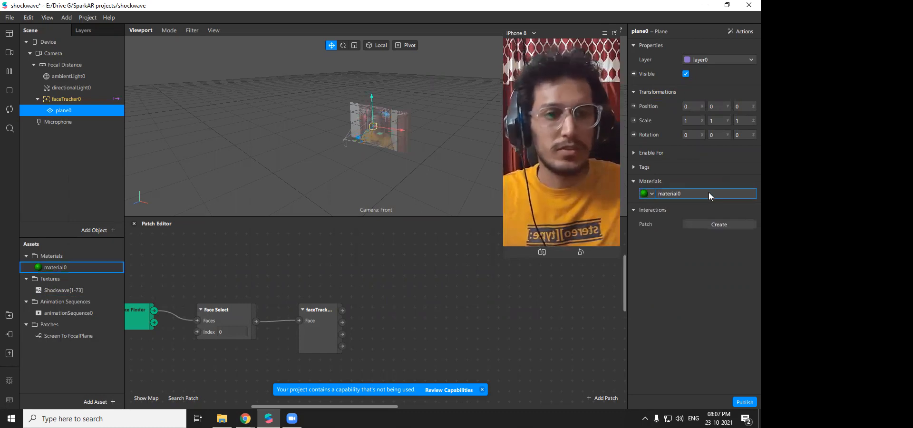
- Delete the new plane's material0 from the project assets
left_click(709, 192)
left_click_drag(692, 231, 746, 219)
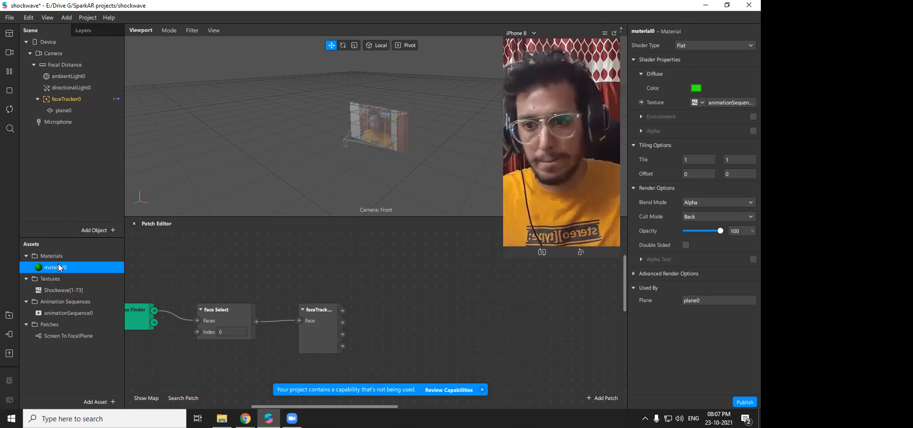
right_click(83, 271)
left_click(83, 290)
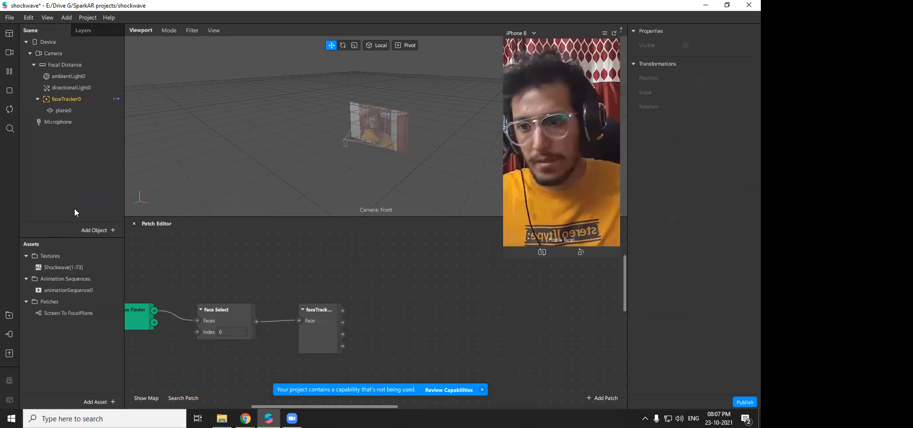
left_click(71, 110)
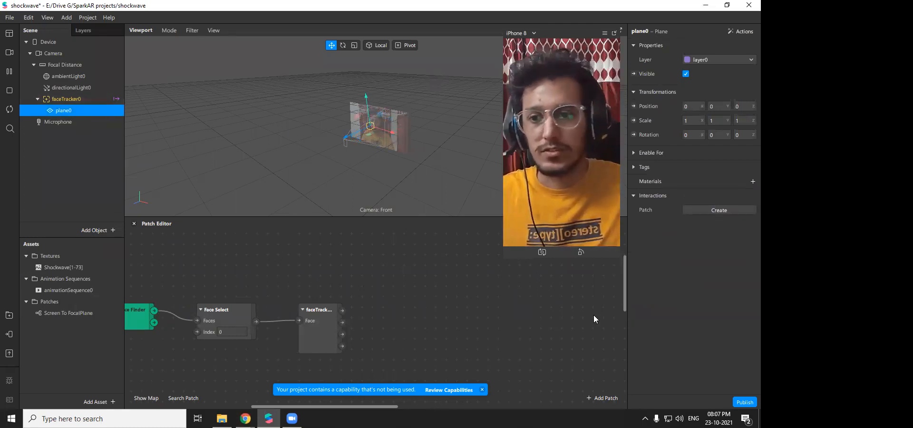
left_click_drag(385, 406, 353, 401)
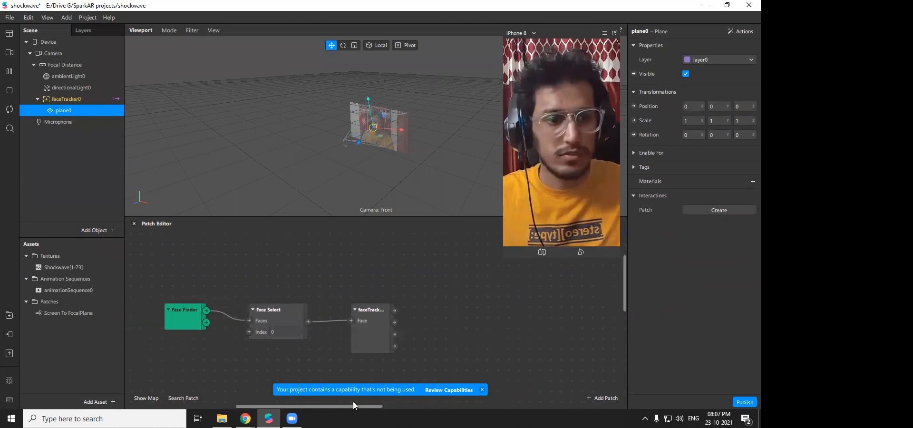
- Create a new blank project, close the shockwave project and maximize the new project's window
left_click(10, 17)
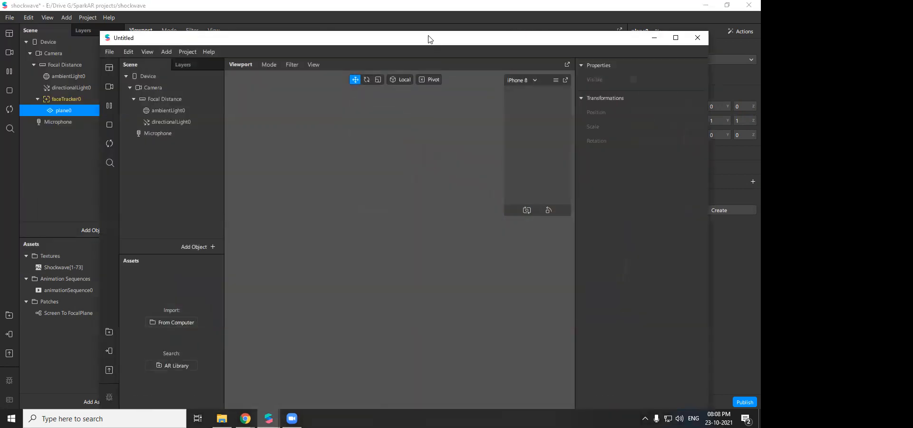
left_click(750, 5)
left_click(412, 238)
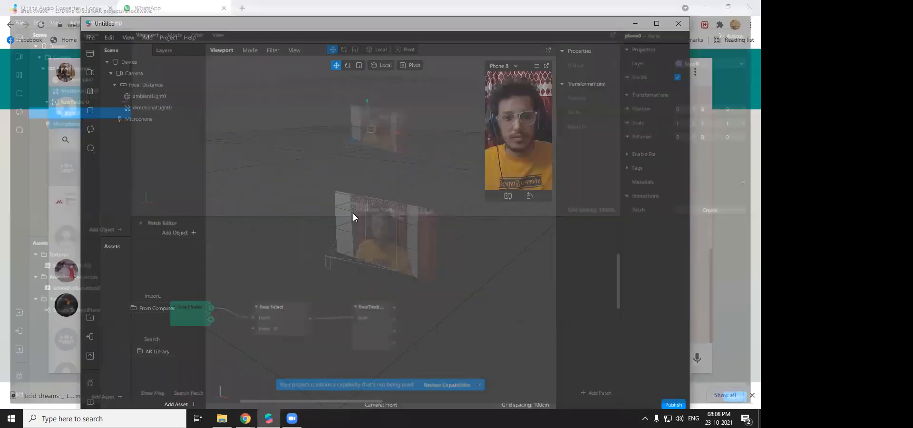
double_click(322, 21)
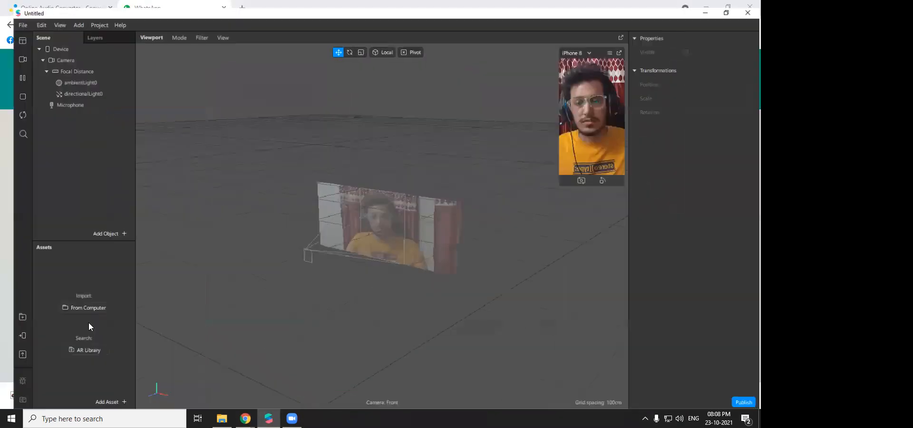
- Add a plane under Focal Distance and give it a new material
left_click(105, 403)
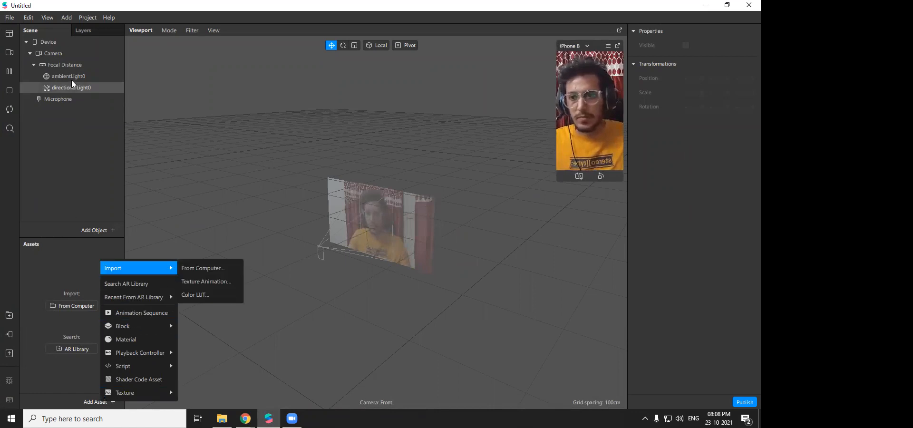
right_click(67, 68)
mouse_move(128, 77)
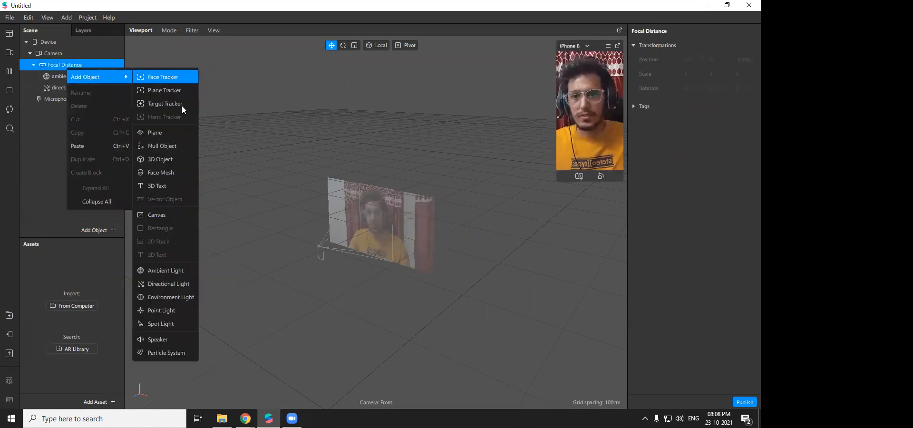
left_click(167, 133)
left_click(746, 184)
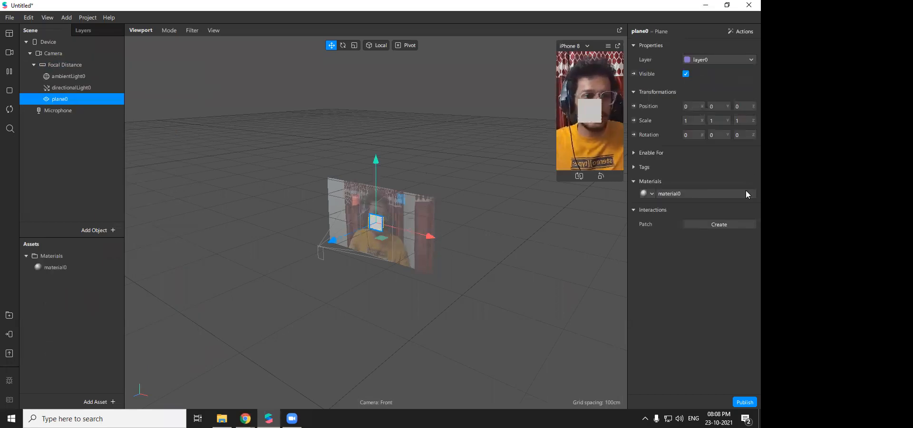
- Set the plane material's shader type to Flat and its diffuse color to red #ff0004
left_click(703, 198)
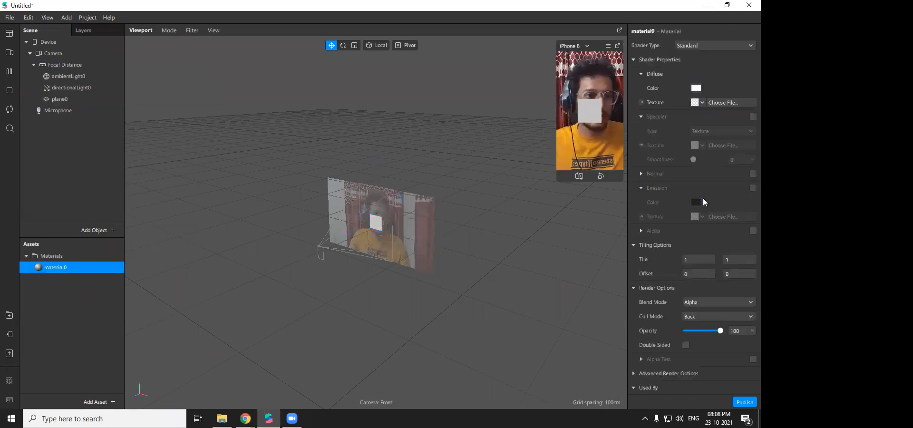
left_click(702, 103)
left_click(711, 46)
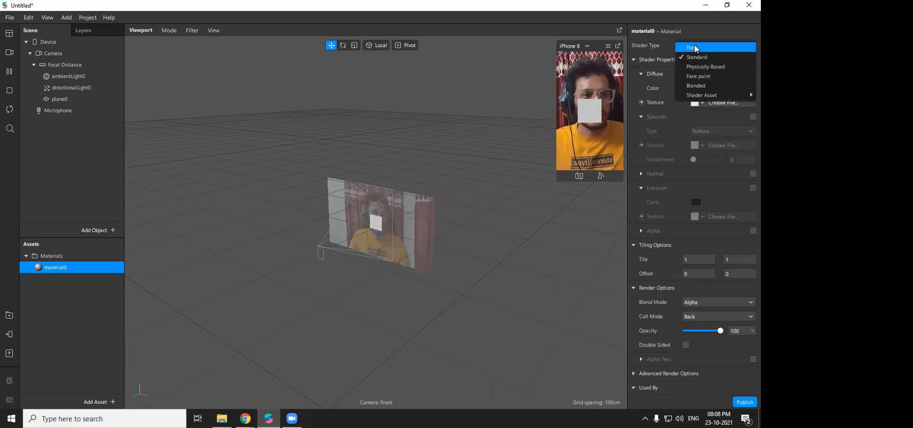
left_click(695, 56)
left_click(698, 90)
left_click_drag(377, 124, 230, 71)
left_click(333, 259)
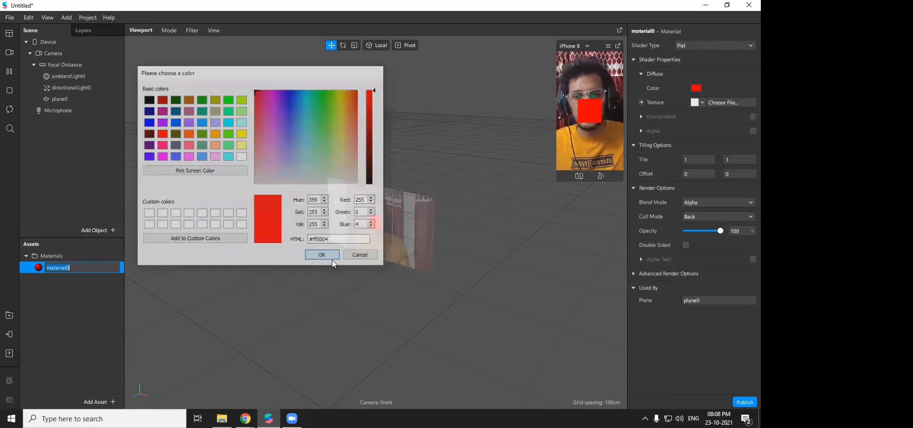
- Set the red plane's X position to -0.1
left_click(72, 100)
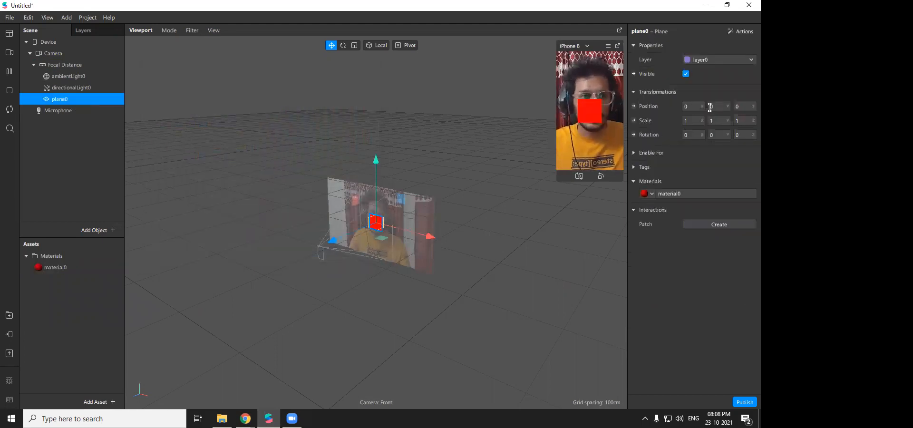
type("-0.1")
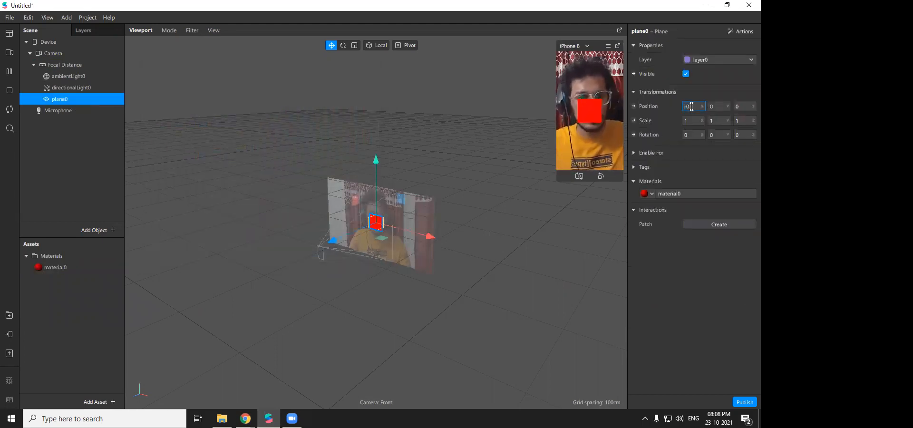
key("Return")
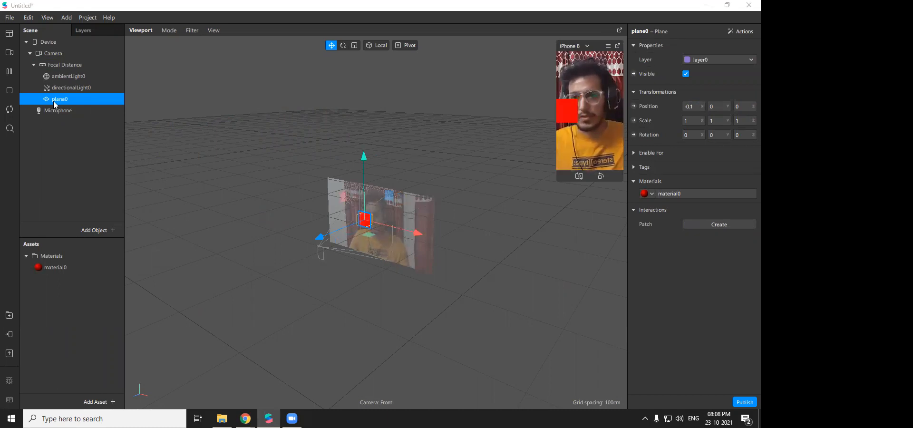
- Duplicate the red plane and assign a new material to the copy
left_click(70, 100)
key("ctrl+d")
left_click(68, 111)
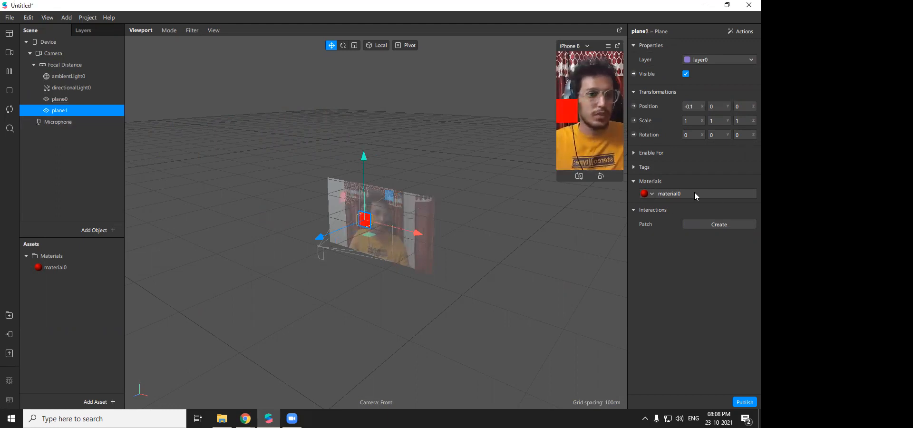
left_click(652, 194)
left_click(678, 225)
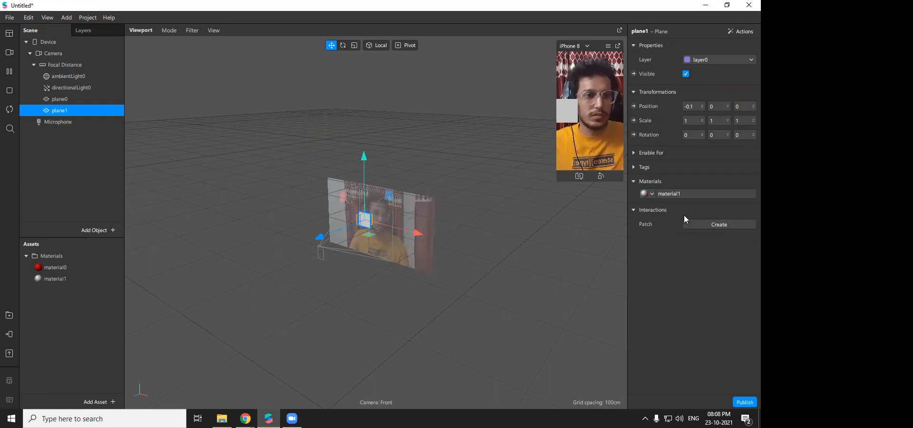
- Set the duplicated plane's X position to 0.1
left_click(689, 106)
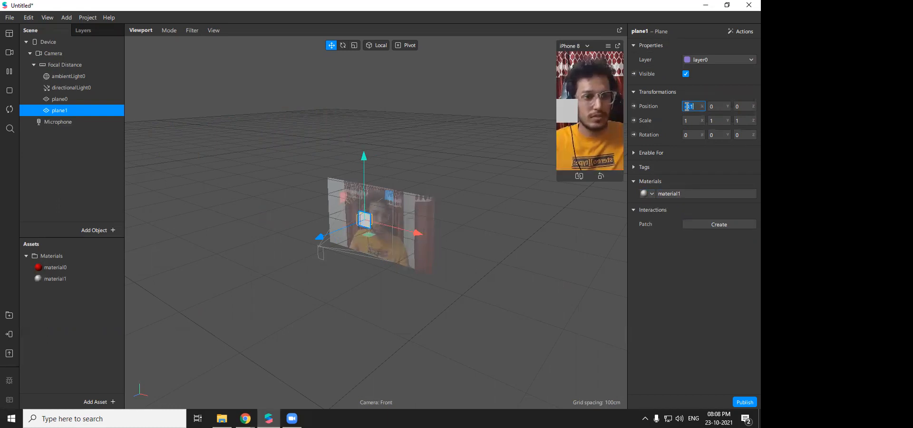
type("0.1")
key("Return")
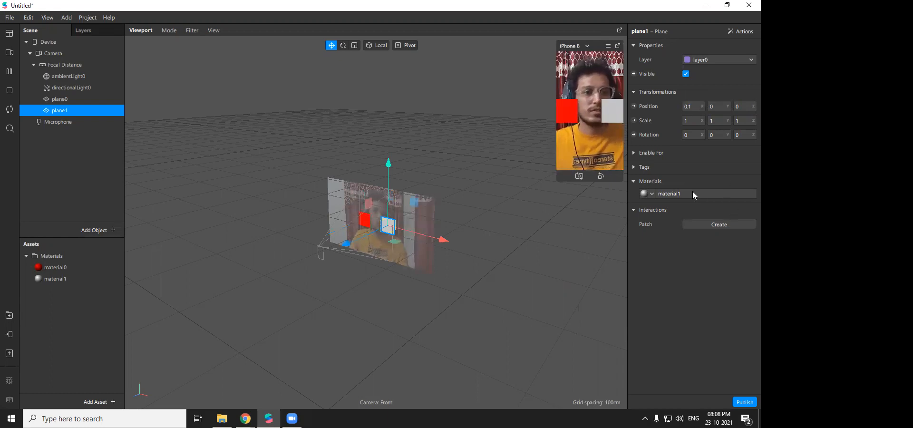
- Set material1's shader type to Flat and its diffuse color to yellow #ffee00
left_click(691, 193)
left_click(703, 46)
left_click(690, 48)
left_click(696, 88)
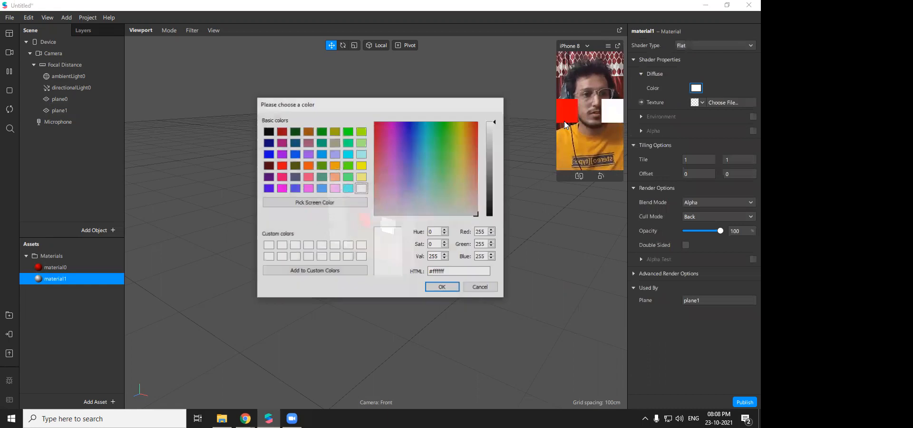
left_click(462, 123)
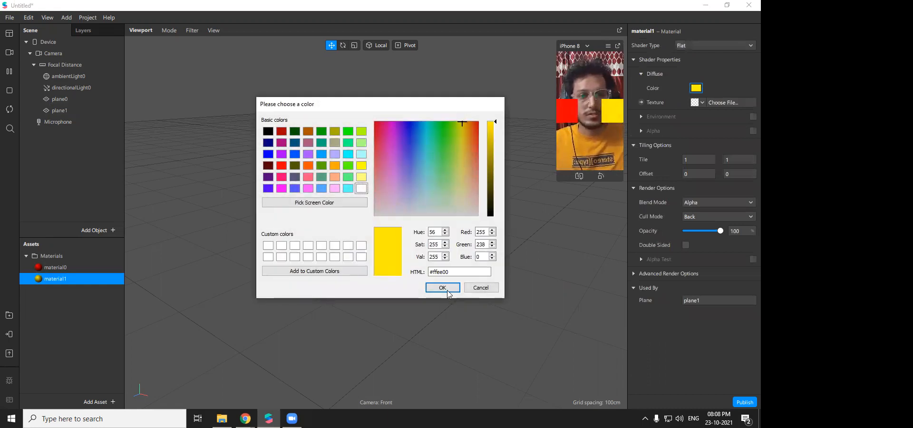
left_click(446, 289)
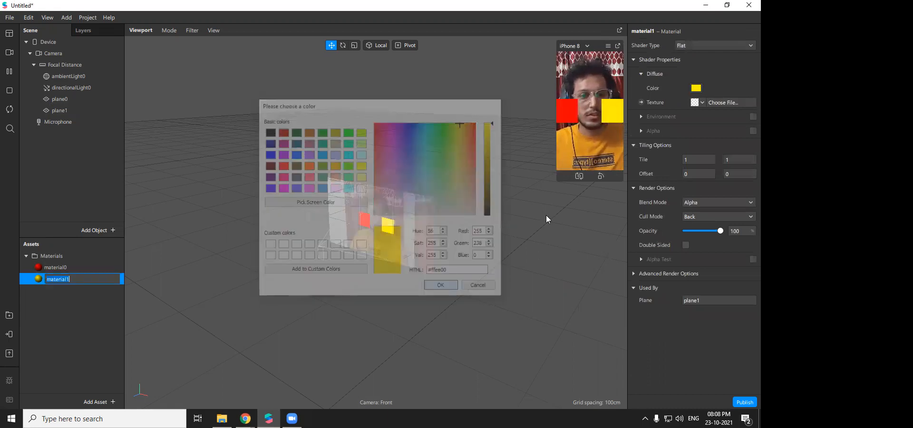
- Show the Patch Editor below the viewport and enlarge its area
left_click(44, 17)
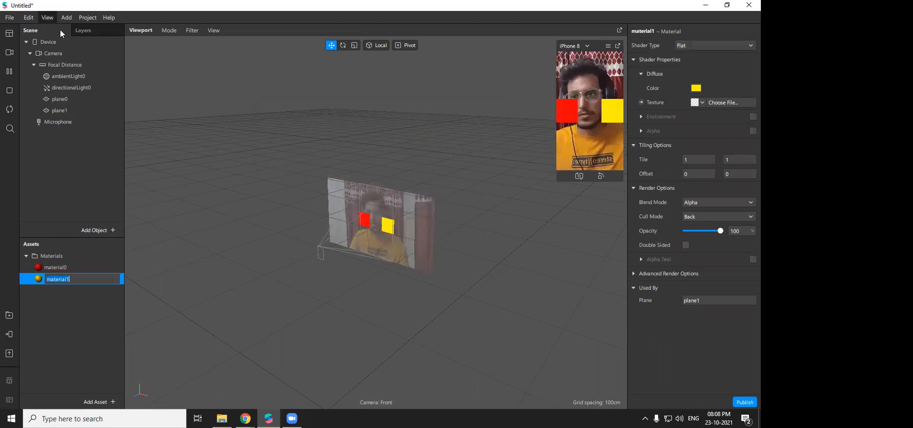
left_click(68, 35)
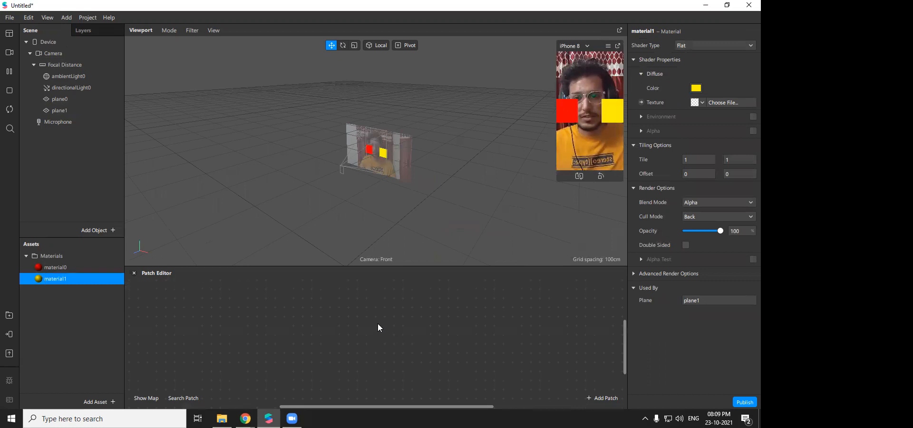
left_click_drag(366, 266, 365, 255)
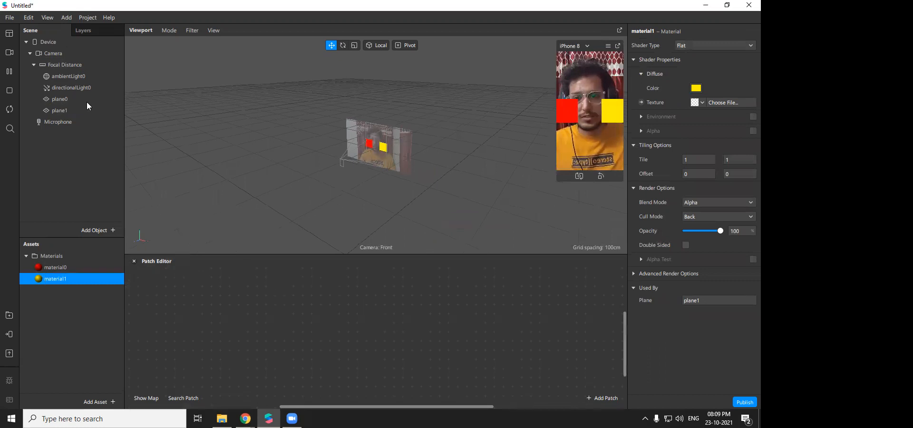
- Add a face tracker under Focal Distance and place its patches in the Patch Editor
right_click(61, 66)
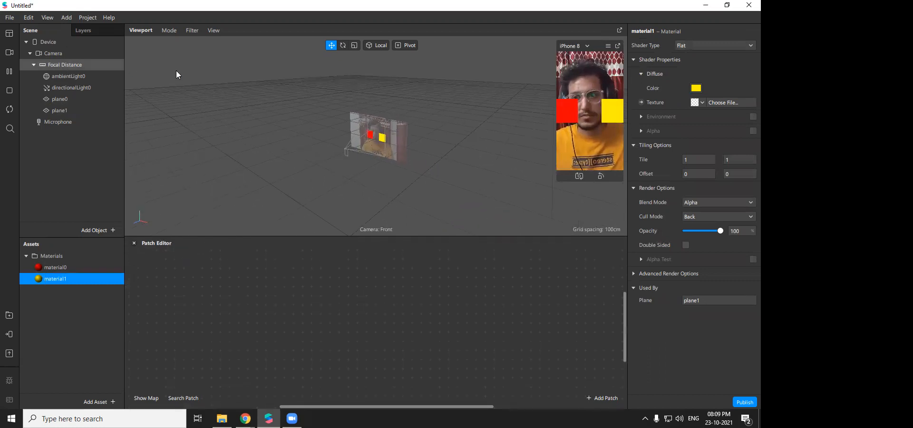
key("Right")
key("Return")
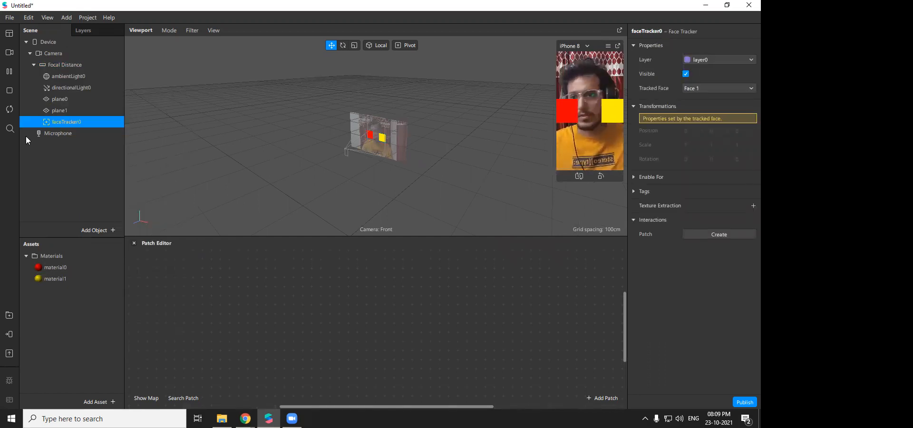
left_click_drag(67, 122, 164, 321)
left_click_drag(345, 407, 354, 407)
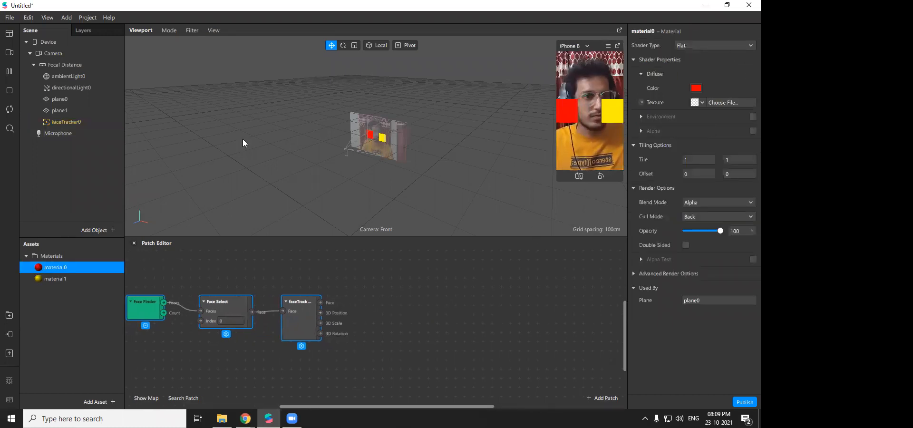
- Select plane0 and add a Blink interaction patch fed by the face tracker's Face output
left_click(68, 98)
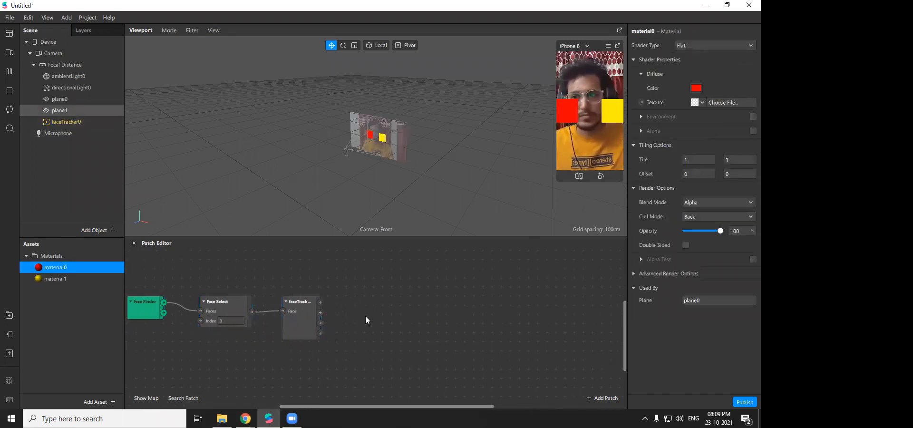
double_click(339, 312)
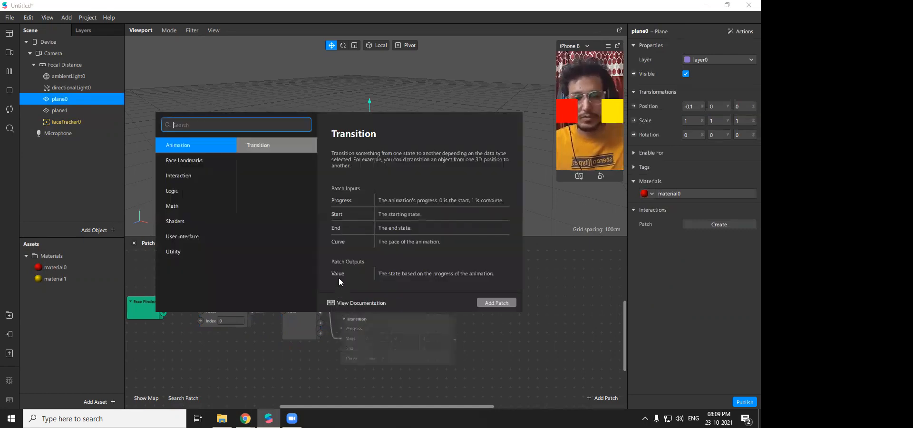
left_click(712, 235)
double_click(341, 302)
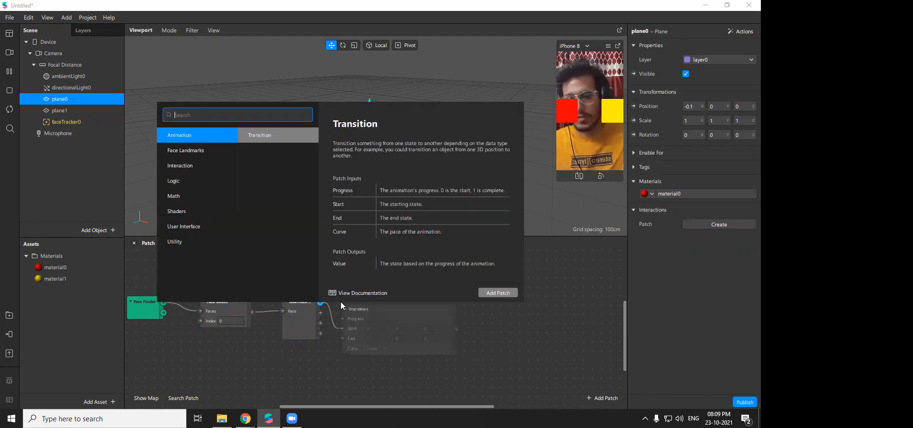
left_click(198, 164)
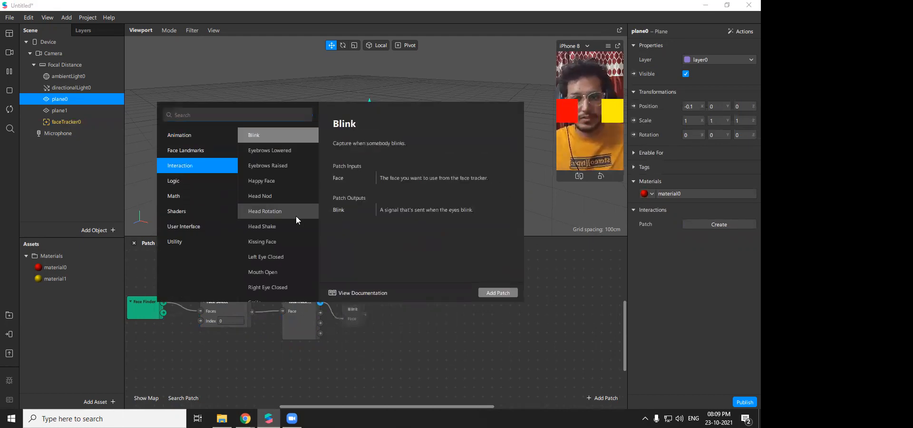
left_click(271, 194)
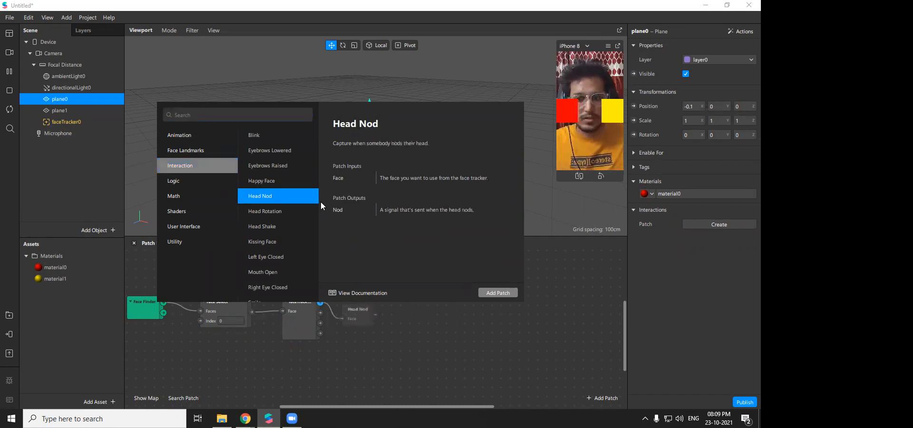
scroll(269, 241, "down", 2)
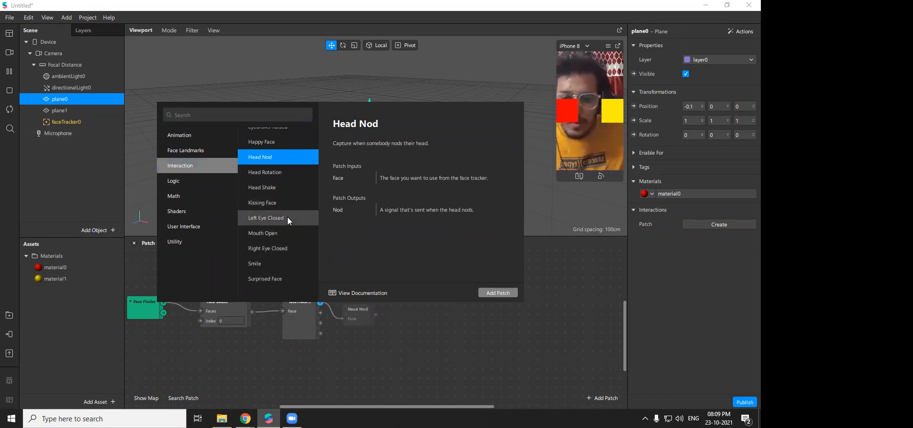
scroll(274, 181, "up", 2)
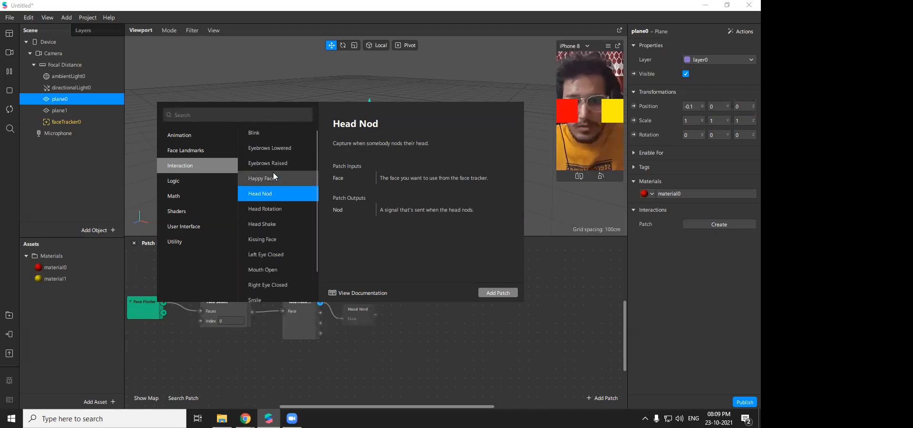
left_click(272, 138)
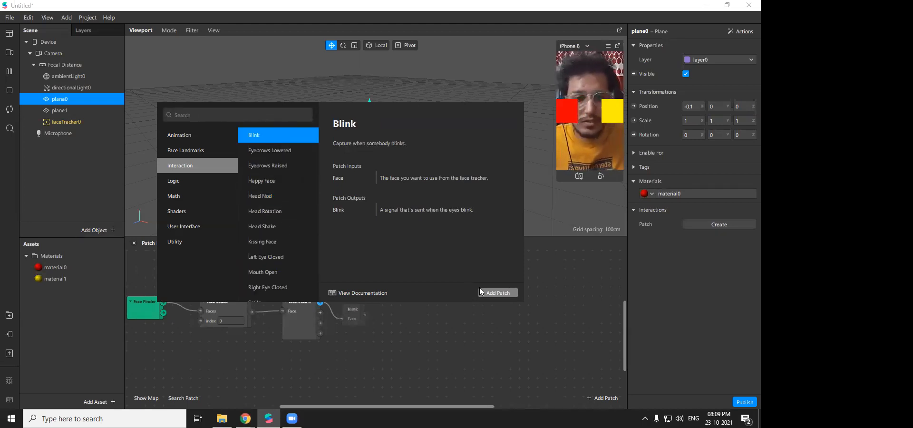
left_click(495, 294)
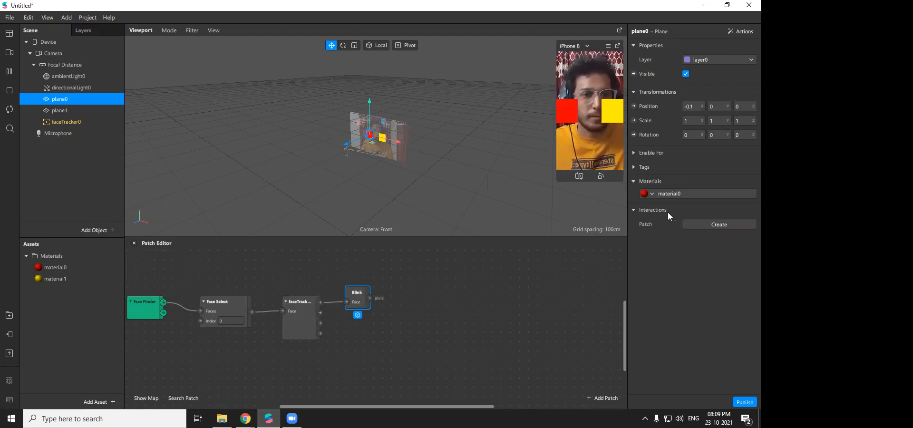
- Create Visible patches for plane0 and plane1 together and stack them beyond the Blink patch
left_click(71, 112, "ctrl")
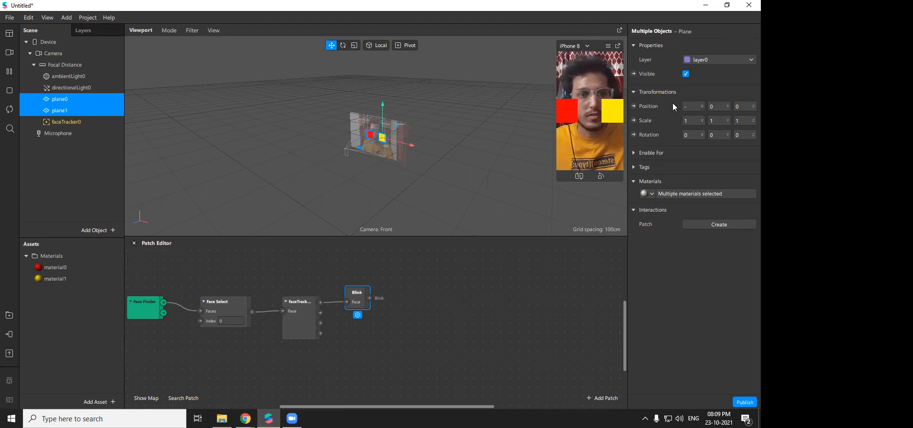
left_click(635, 75)
left_click_drag(389, 332, 431, 288)
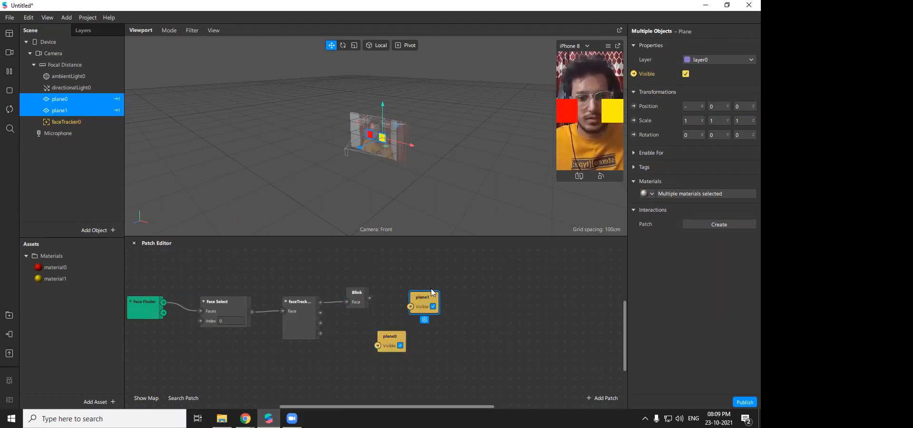
left_click_drag(397, 342, 442, 326)
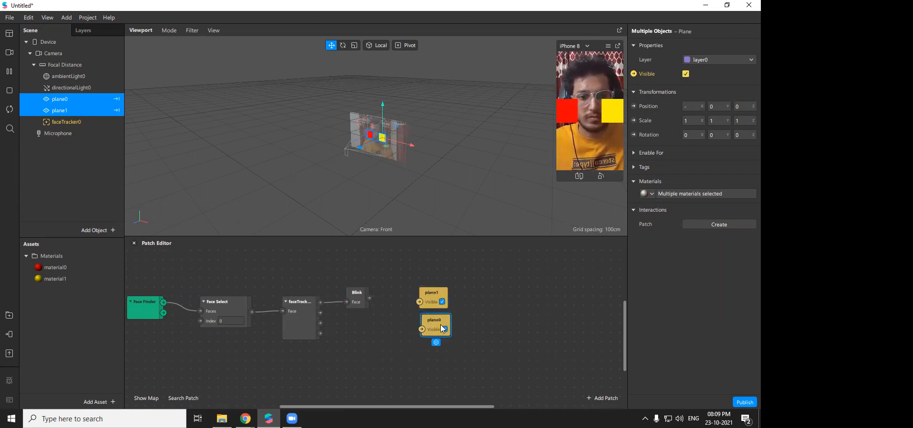
- Connect the Blink output through a Switch patch to the Visible inputs of both plane1 and plane0
left_click_drag(420, 301, 369, 299)
double_click(387, 322)
left_click(497, 355)
left_click_drag(415, 305, 400, 300)
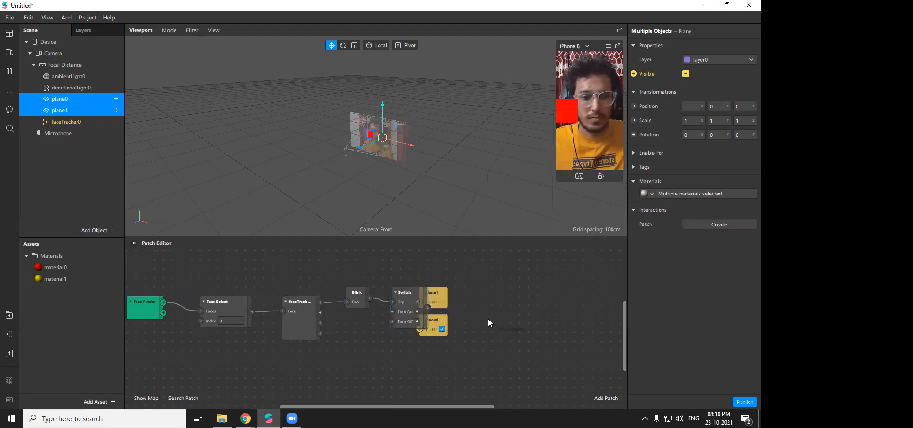
left_click_drag(435, 332, 466, 318)
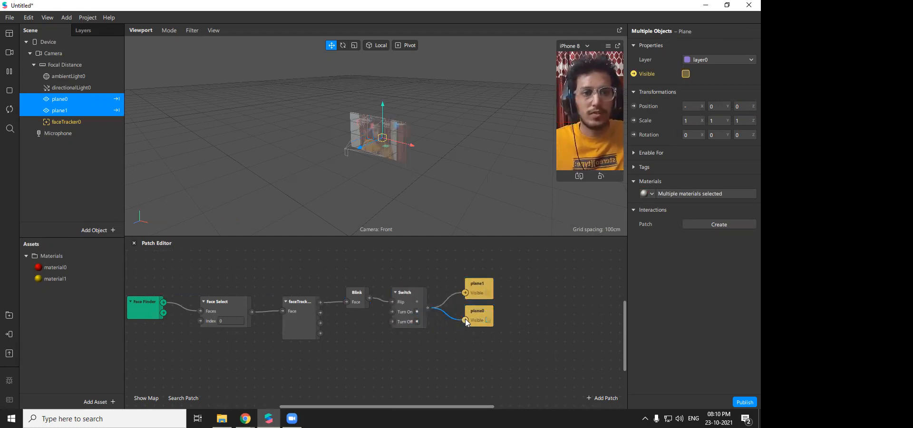
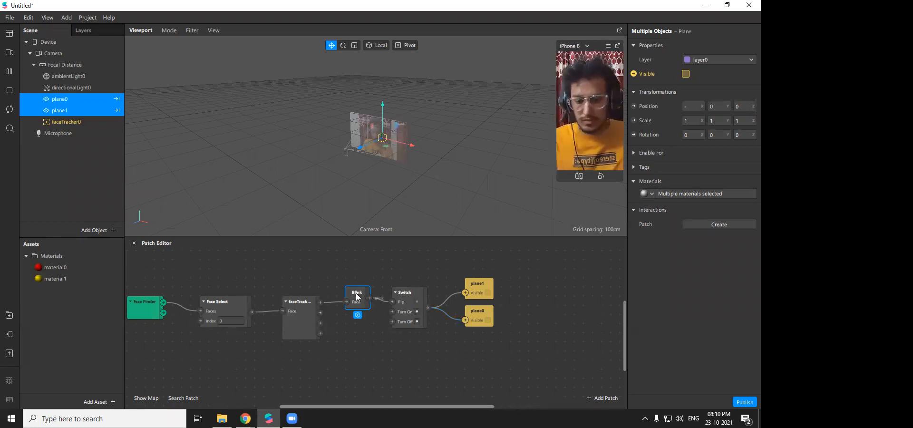
- Replace the Blink patch with a Head Nod patch fed by the face tracker's Face output
left_click_drag(322, 303, 330, 294)
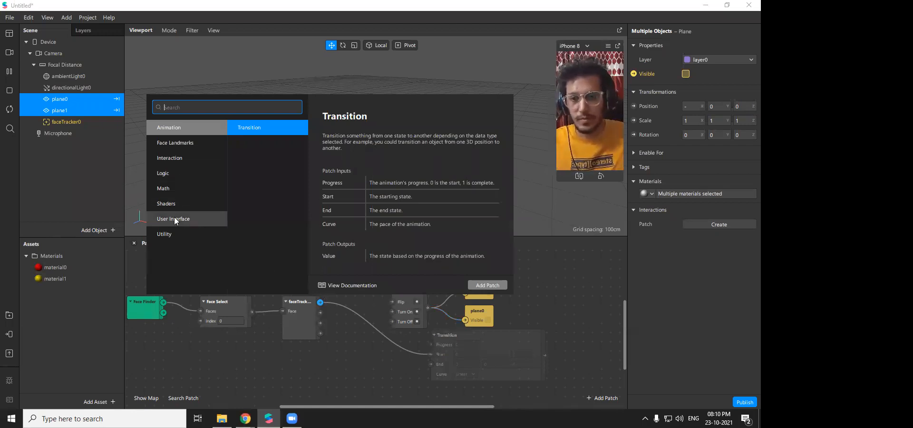
left_click(179, 159)
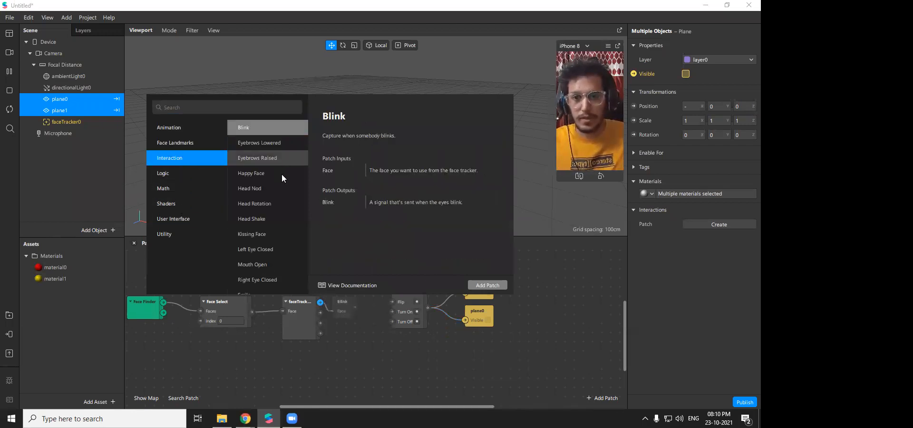
left_click(276, 191)
double_click(276, 190)
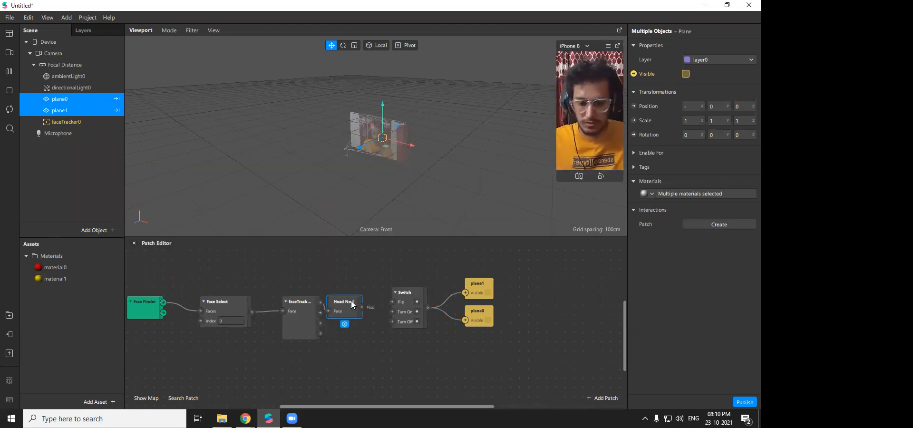
- Replace the Head Nod patch with a Head Rotation patch fed by the face tracker's Face output
left_click(321, 303)
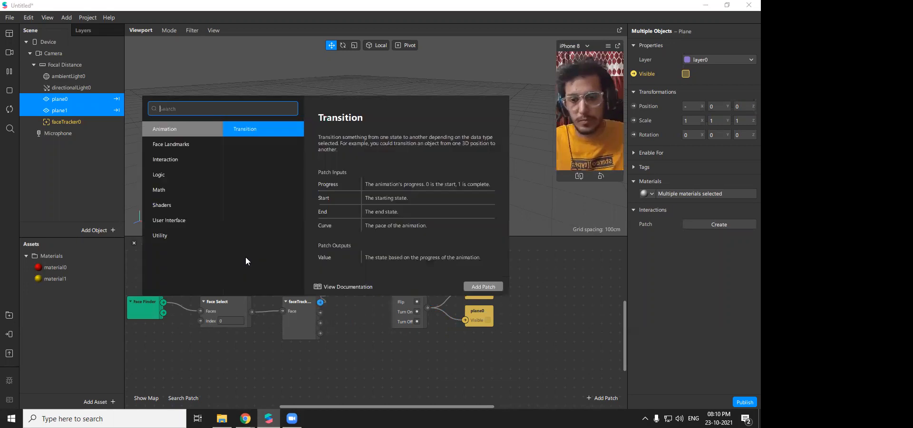
left_click(183, 159)
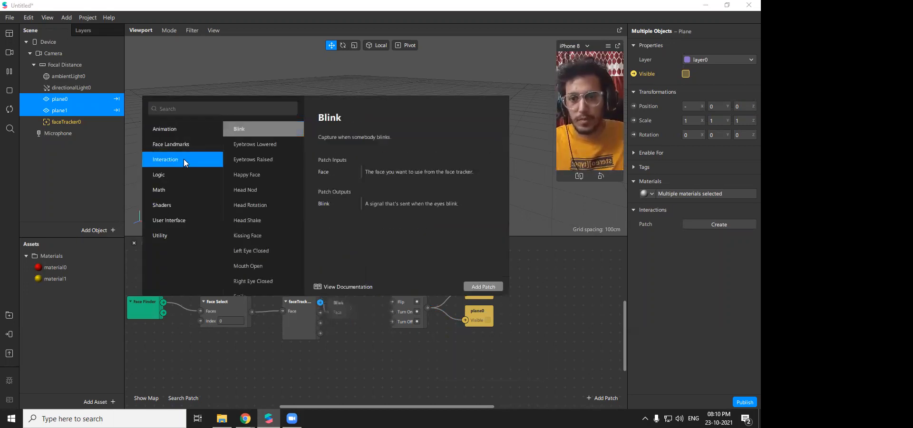
left_click(268, 205)
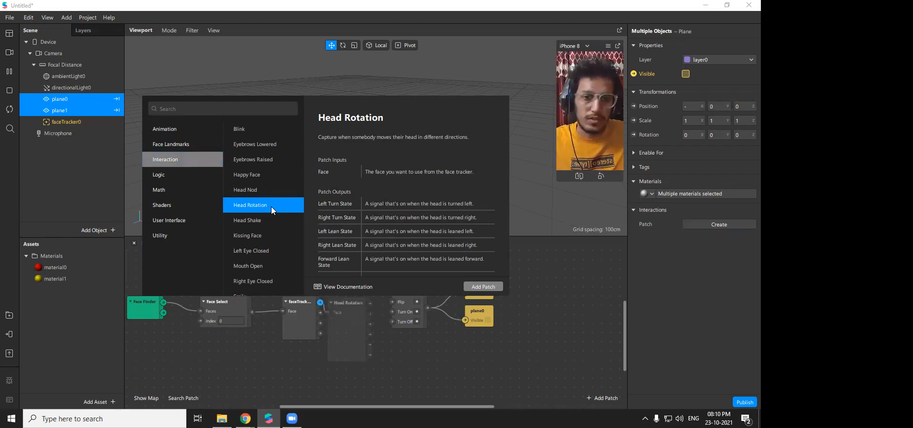
left_click(482, 288)
left_click_drag(348, 305, 356, 285)
- Move the Switch and both plane patches farther from Head Rotation to leave room for more patches
left_click_drag(537, 342, 423, 286)
left_click_drag(419, 292, 492, 292)
left_click(503, 365)
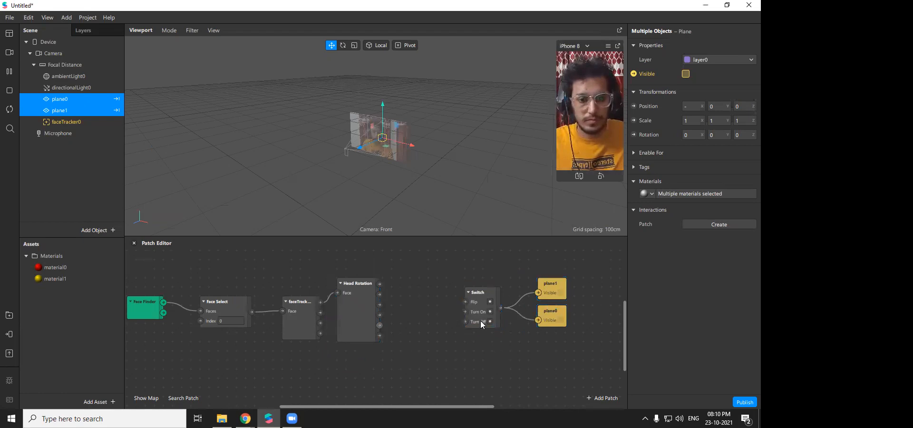
left_click_drag(481, 321, 453, 294)
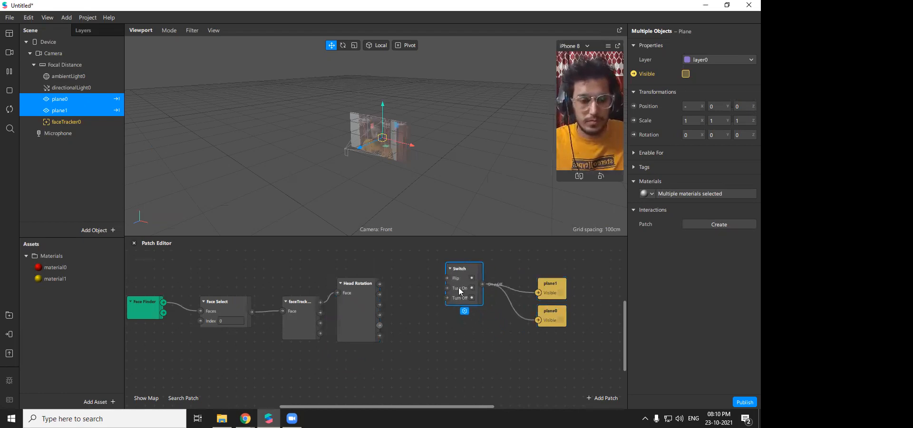
left_click(537, 320)
- Connect Head Rotation's Left Lean State through a Pulse to the Switch's Flip input, and disconnect plane0 from that Switch
left_click(360, 304)
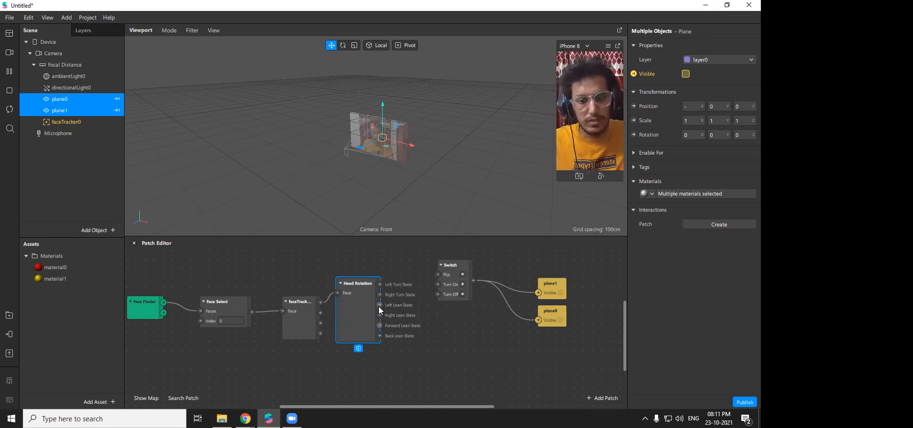
left_click_drag(380, 307, 439, 274)
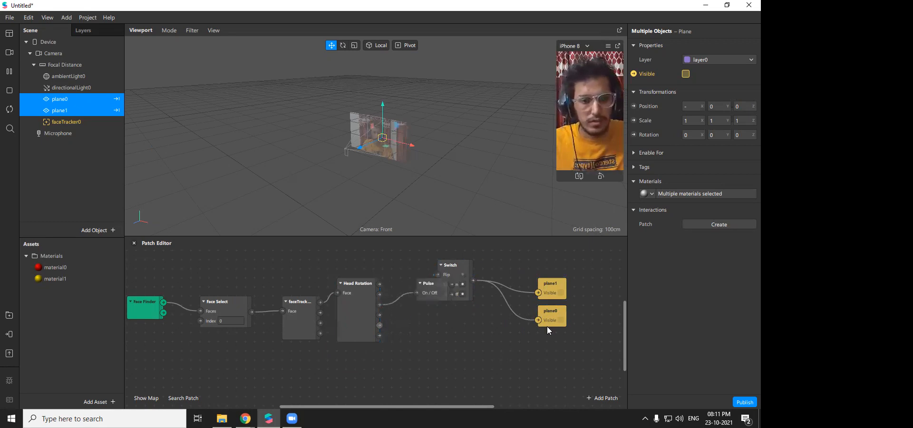
left_click_drag(538, 321, 438, 298)
left_click_drag(459, 271, 491, 270)
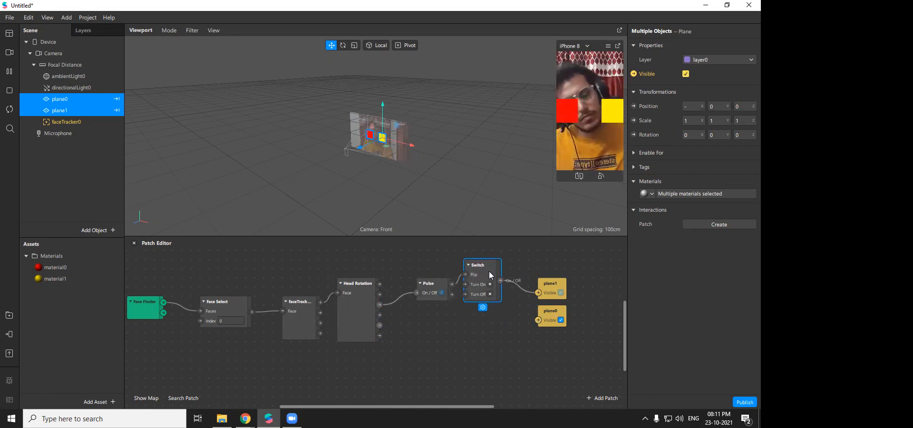
left_click(503, 331)
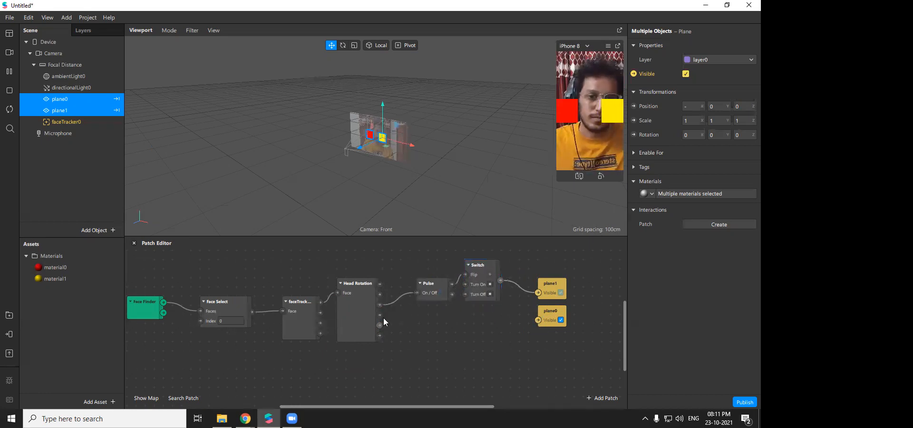
- Duplicate the Pulse and Switch, feed the copies from Right Lean State, and connect the copied Switch to plane0's Visible input
left_click_drag(474, 308, 430, 335)
key("ctrl+d")
left_click(408, 327)
left_click_drag(379, 315, 410, 347)
left_click_drag(530, 323, 557, 350)
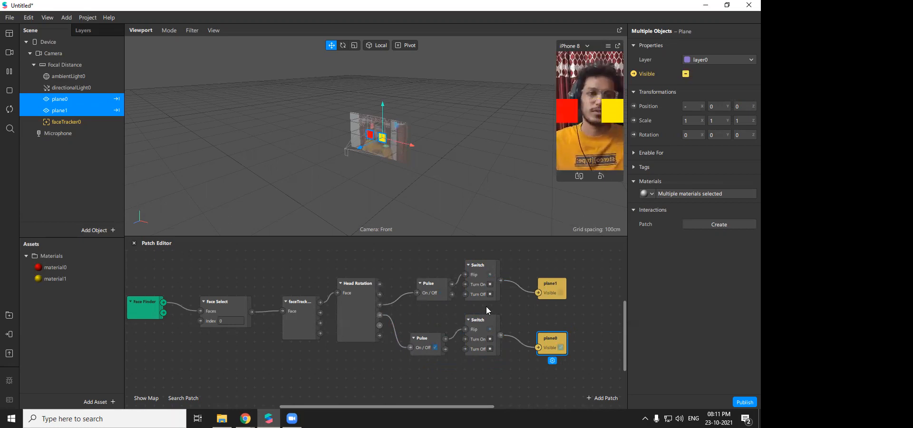
left_click(349, 324)
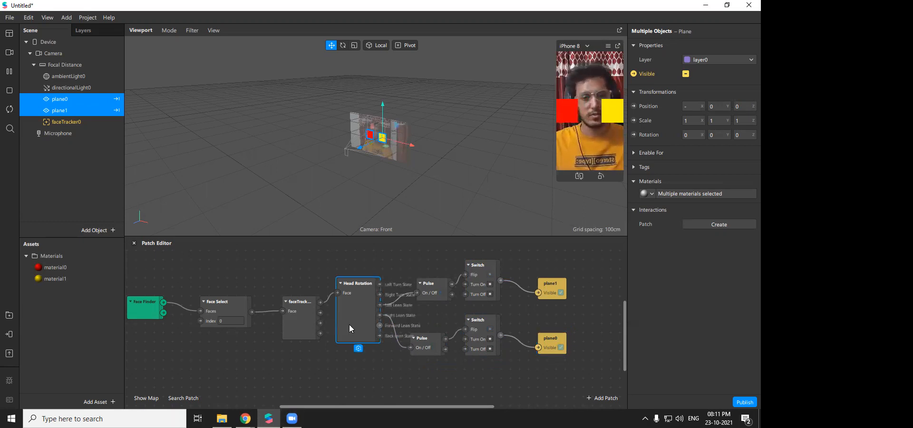
- Reposition the lower Pulse and Switch patches to line up the branch that feeds plane0
left_click_drag(422, 341, 422, 332)
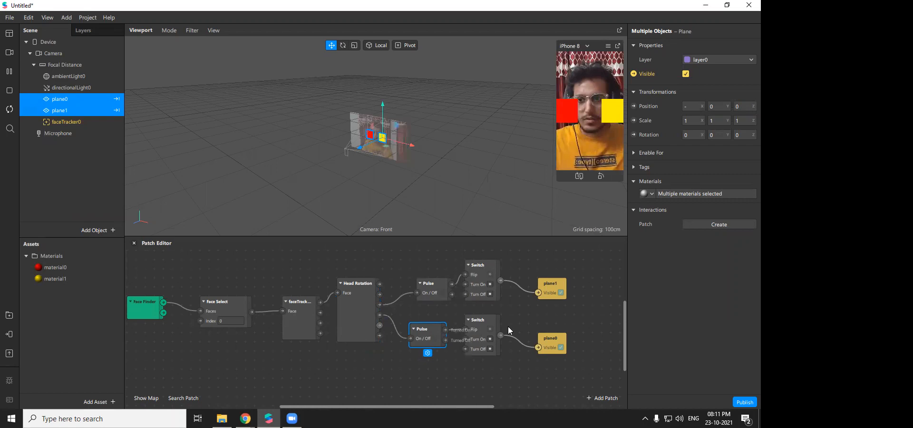
left_click_drag(476, 319, 494, 320)
left_click_drag(432, 329, 442, 321)
- Swap the Head Rotation connections so Right Lean State feeds plane1's Pulse and Left Lean State feeds plane0's Pulse, and restart the preview
left_click(361, 318)
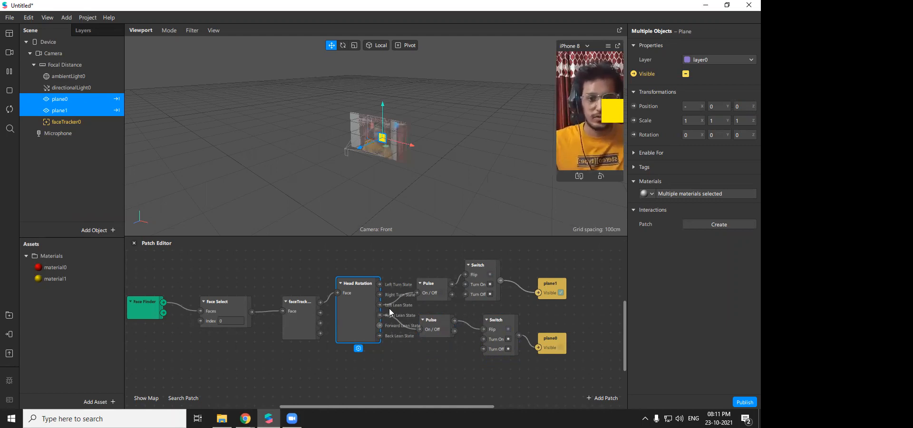
left_click_drag(381, 305, 417, 293)
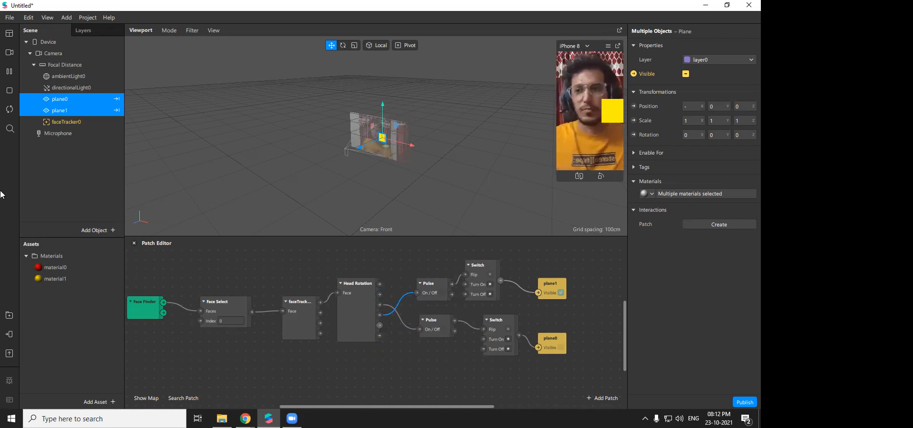
left_click(4, 109)
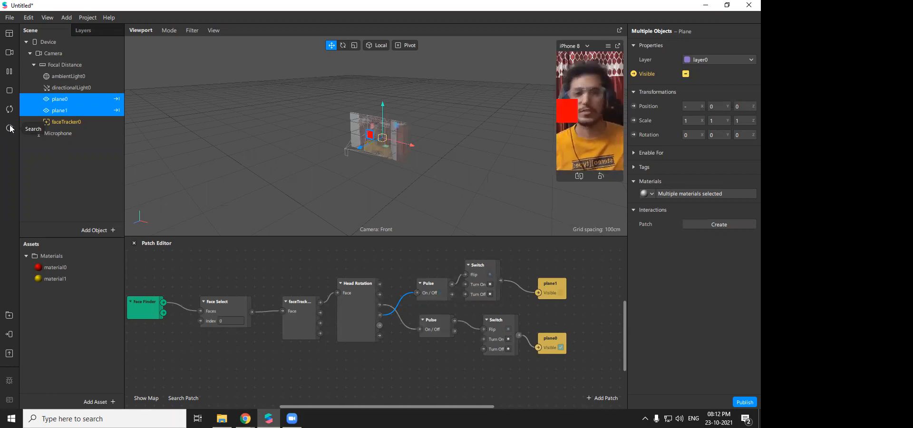
- Rearrange the graph so plane0's Pulse and Switch branch sits above plane1's branch
left_click_drag(562, 363, 433, 249)
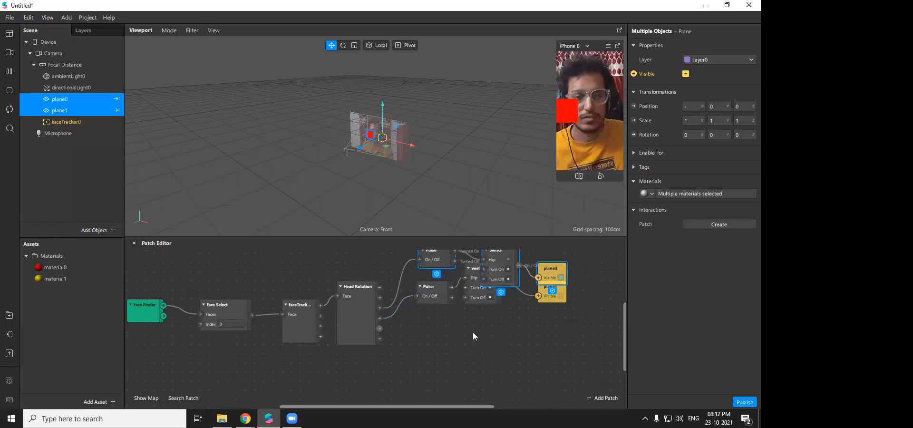
left_click_drag(536, 343, 482, 349)
left_click(433, 303)
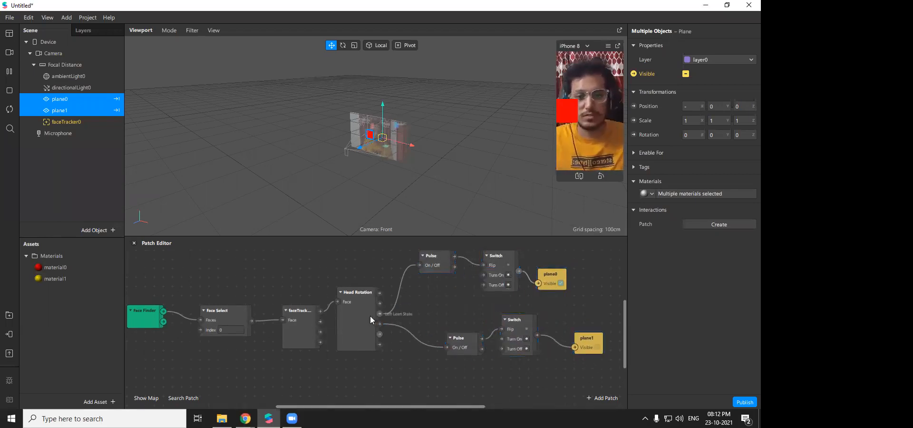
- Add a Head Shake patch fed by the face tracker's Face output
left_click_drag(323, 278, 323, 278)
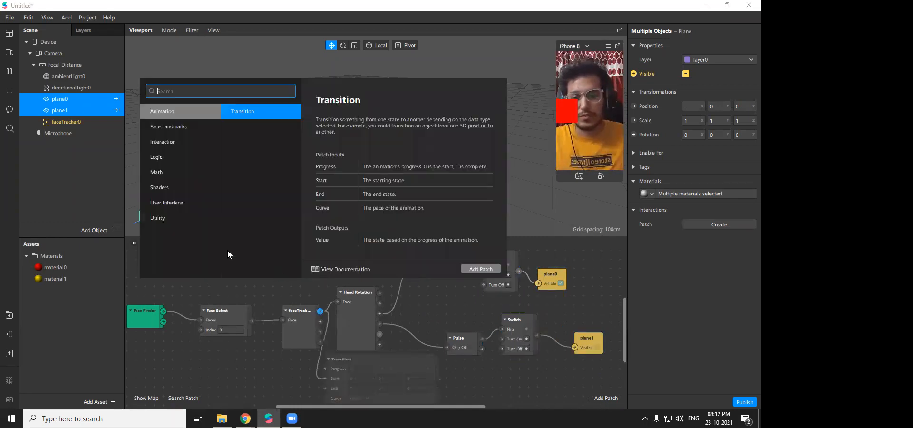
left_click(185, 143)
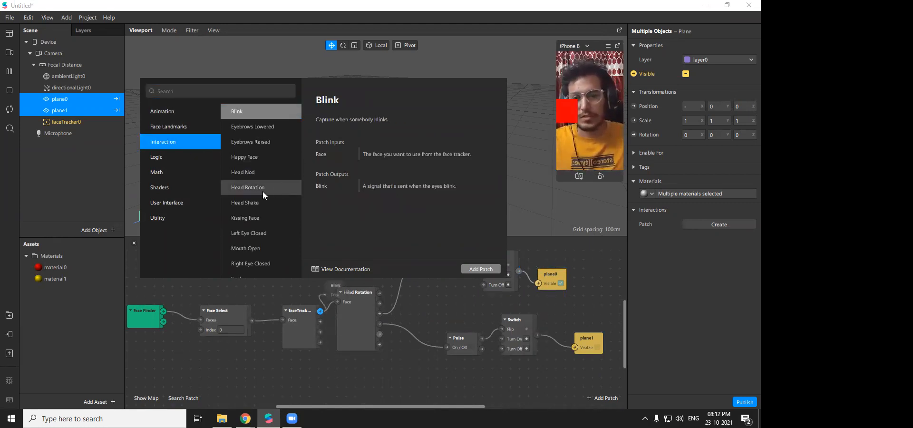
scroll(262, 187, "down", 1)
double_click(258, 162)
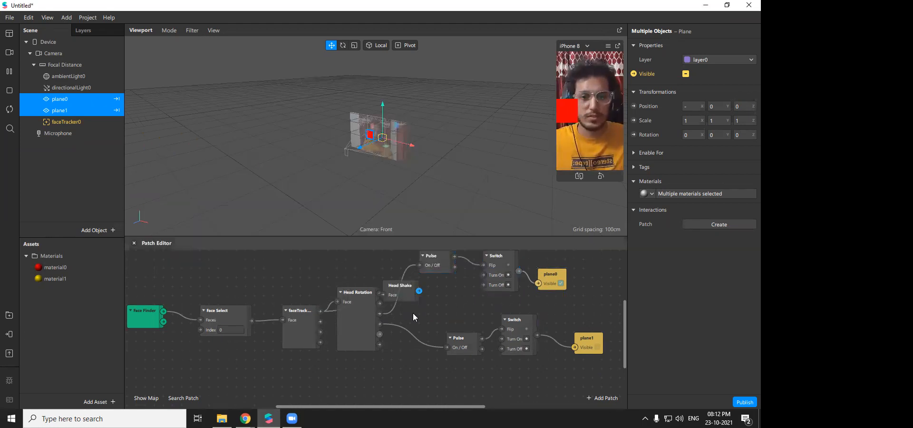
- Route Head Shake through a new Switch's Flip input into plane0's Pulse, and spread the patches of that branch apart
scroll(462, 331, "up", 2)
left_click_drag(392, 321, 487, 267)
mouse_move(439, 283)
left_mouse_down()
mouse_move(412, 300)
mouse_move(427, 274)
left_mouse_up()
left_click_drag(505, 290, 549, 273)
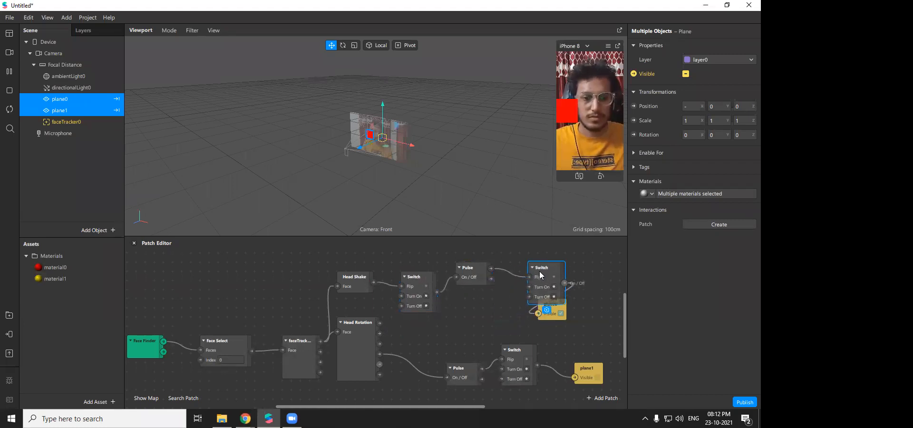
- Insert a replacement Switch between the Pulse and plane0's Visible input, and delete the spare Switch
left_click_drag(492, 269, 537, 315)
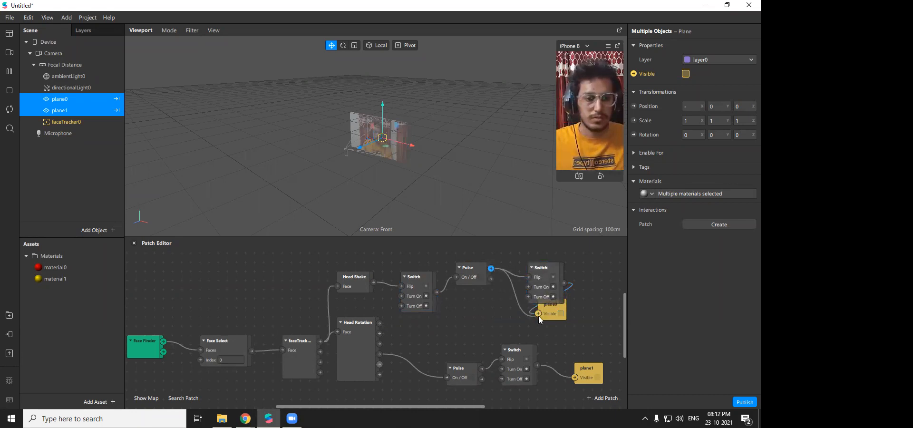
left_click_drag(523, 282, 505, 296)
left_click(536, 283)
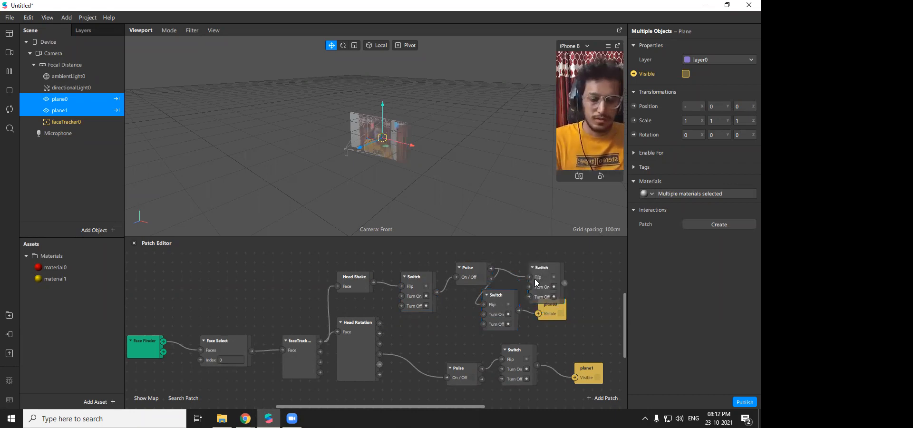
key("Delete")
left_click_drag(496, 295, 514, 286)
left_click_drag(419, 288, 406, 278)
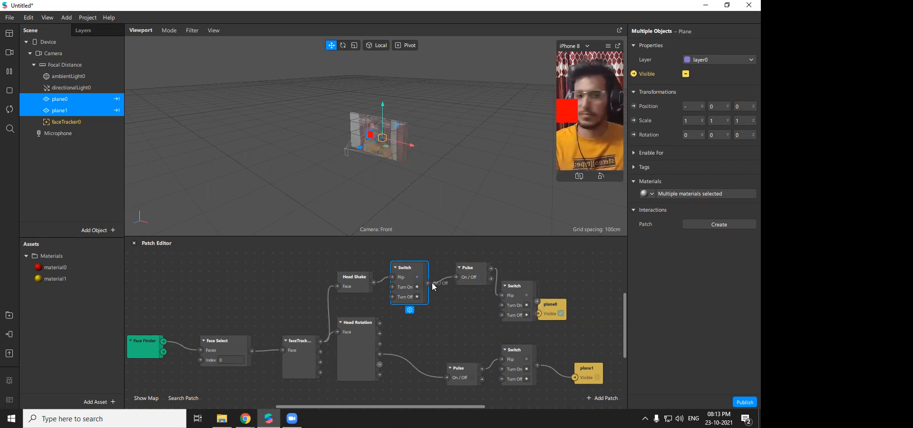
left_click(460, 313)
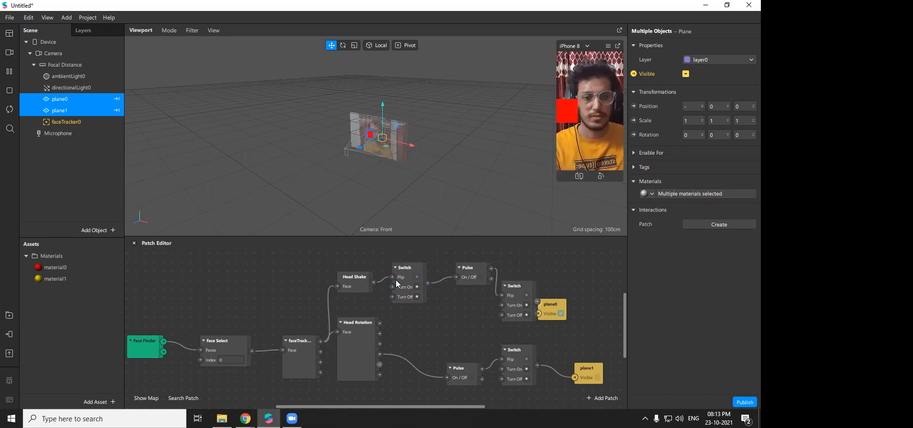
- Connect Head Shake to plane0's Visible input through a single new Switch, deleting the Pulse and the other Switches on that branch
left_click_drag(427, 285, 499, 304)
key("ctrl+v")
left_click_drag(541, 284, 443, 262)
key("Delete")
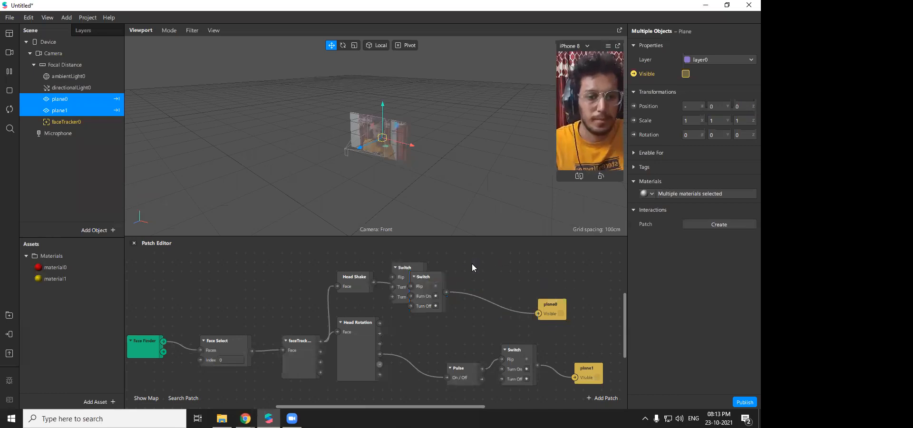
left_click(416, 270)
key("Delete")
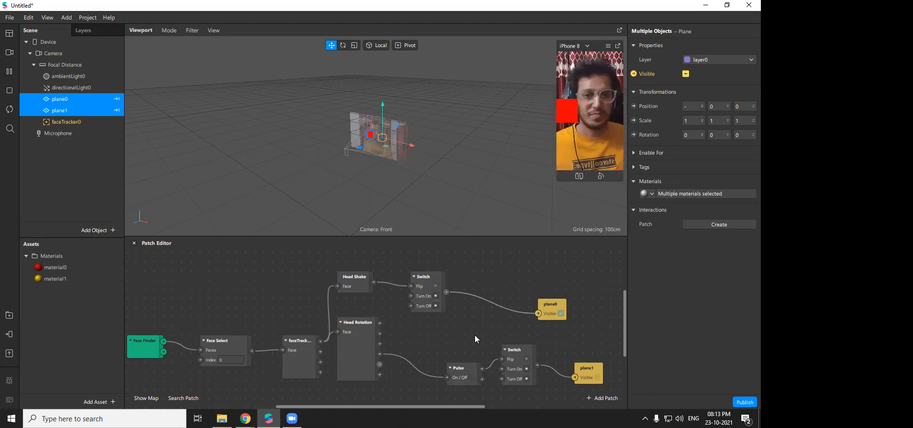
left_click_drag(553, 301, 536, 280)
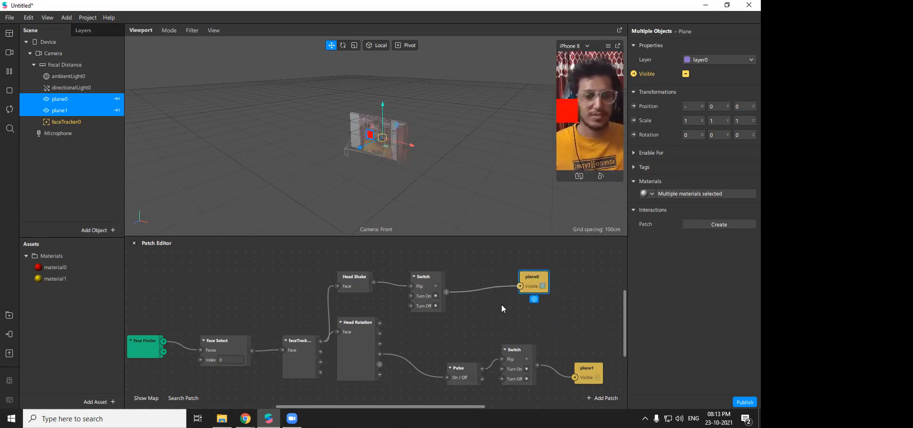
- Enlarge the Patch Editor and delete all the patches in the graph
left_click_drag(425, 237, 432, 207)
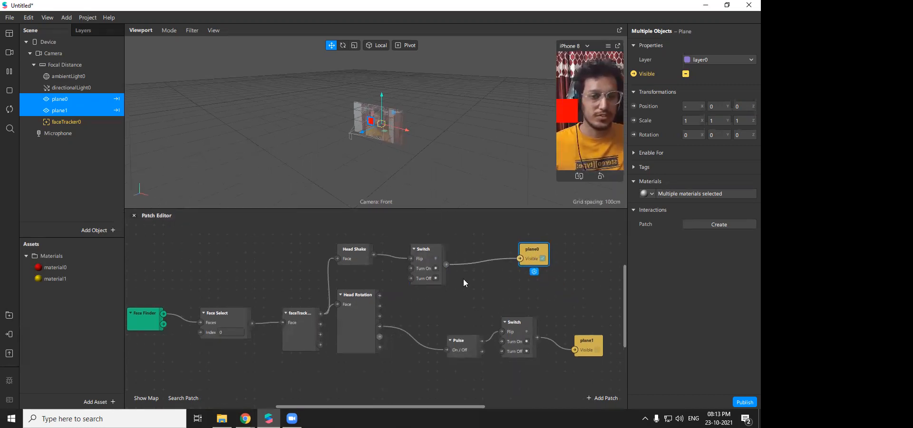
scroll(464, 279, "up", 1)
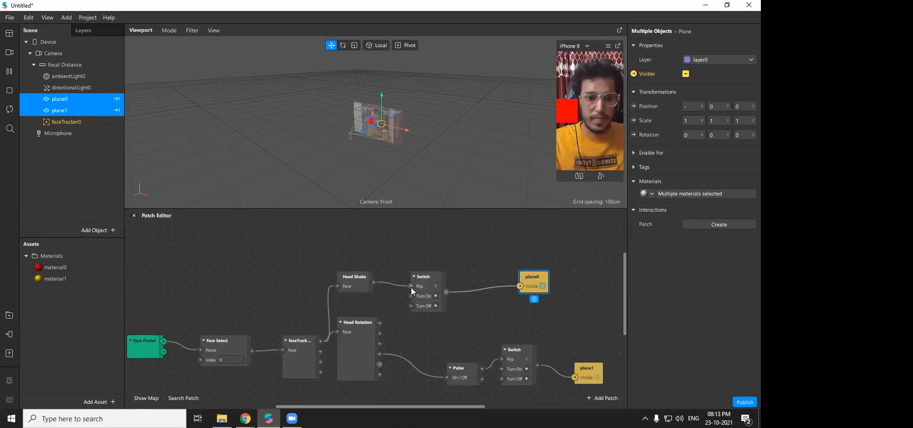
left_click_drag(547, 309, 381, 380)
left_click_drag(585, 389, 158, 249)
key("Delete")
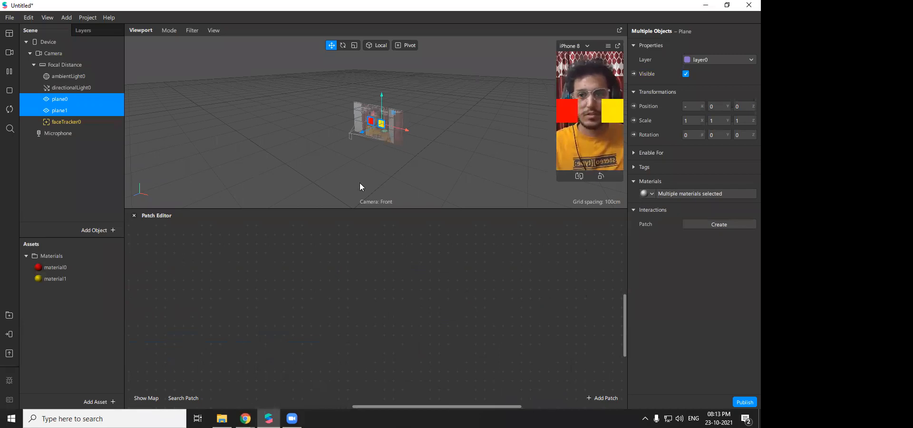
- Delete plane0 and plane1 from the scene, and delete material0 and material1 from the assets
right_click(59, 111)
left_click(92, 136)
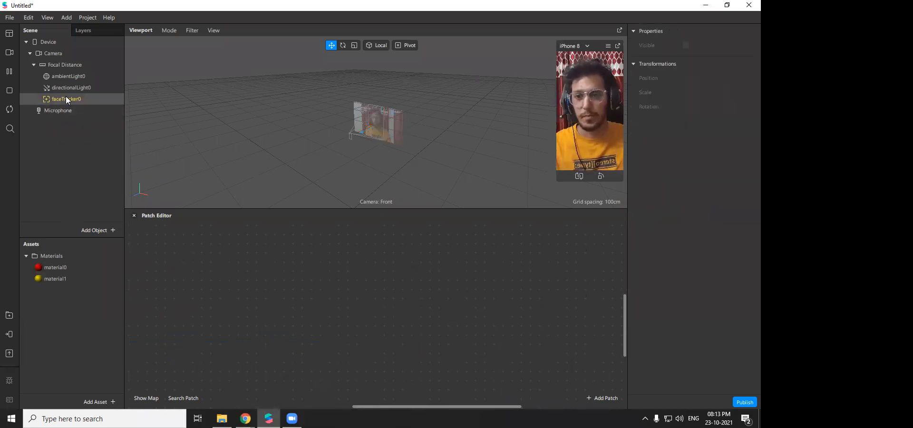
double_click(53, 267)
left_click(71, 269)
left_click(64, 278, "shift")
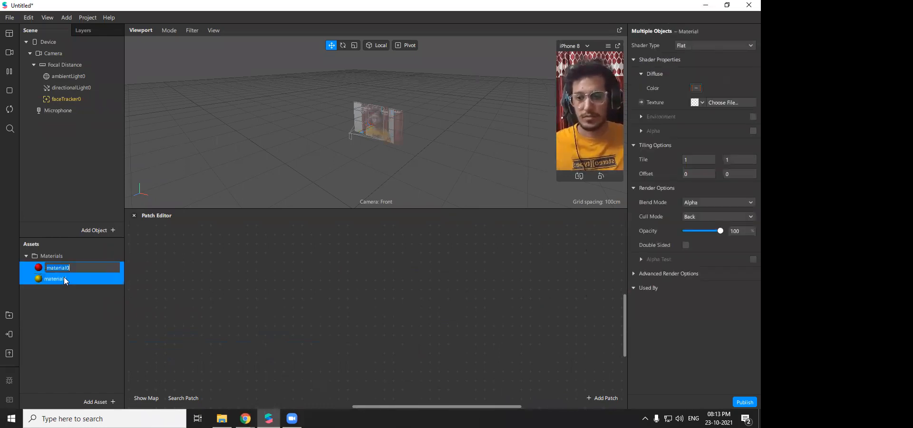
right_click(88, 272)
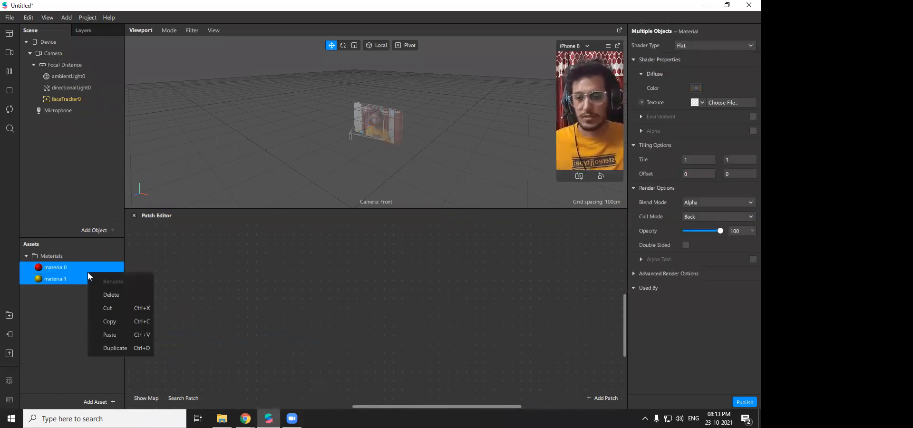
left_click(126, 295)
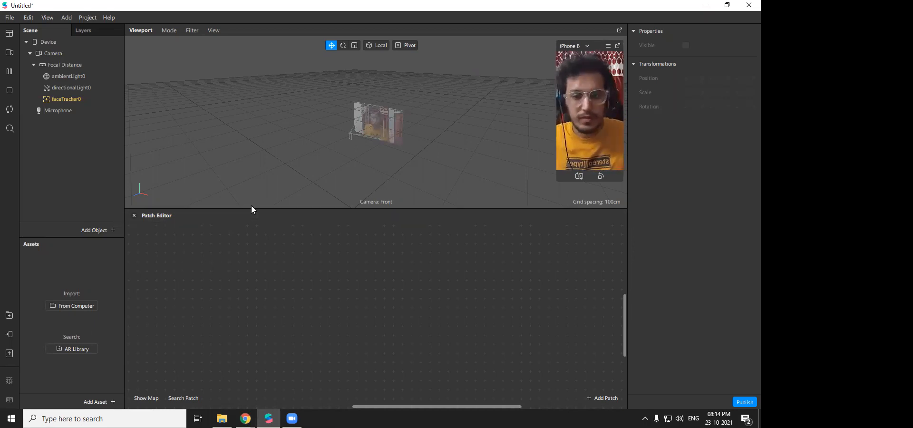
- Give the Patch Editor more height and delete faceTracker0 from the scene
left_click_drag(252, 208, 255, 191)
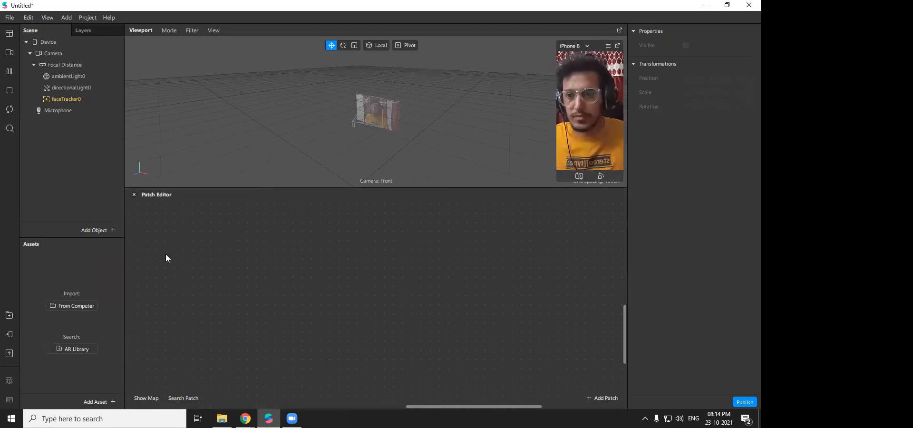
right_click(50, 65)
left_click(62, 99)
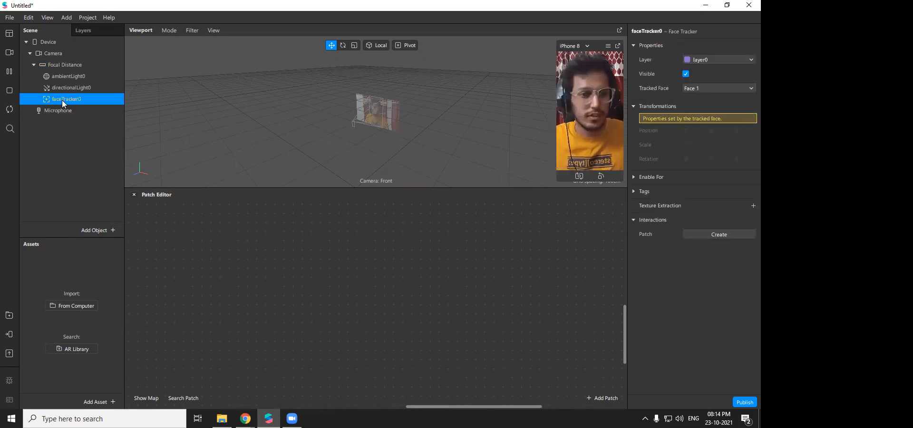
right_click(61, 100)
left_click(97, 137)
left_click(69, 65)
right_click(69, 65)
mouse_move(106, 76)
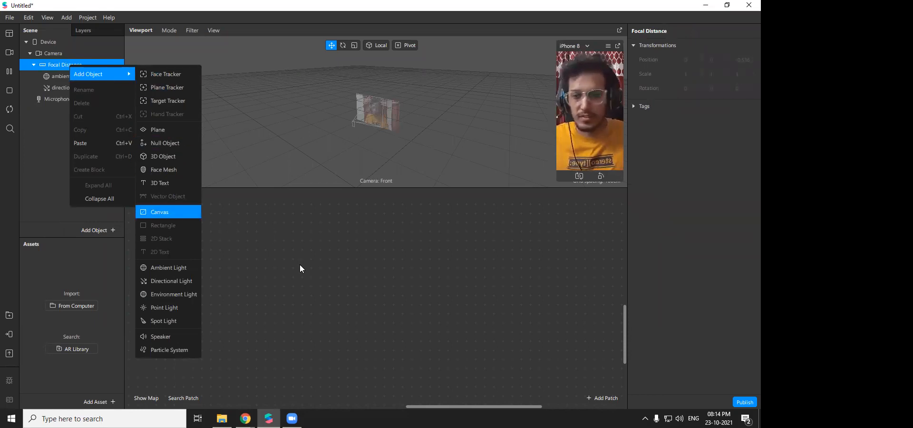
left_click(258, 267)
right_click(235, 247)
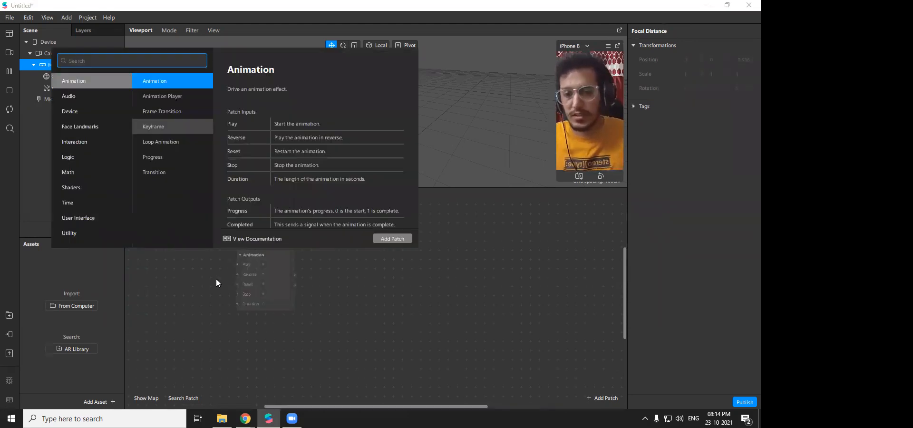
left_click(216, 279)
- Add a Picker UI patch to the empty graph and place it near the middle of the Patch Editor
double_click(221, 265)
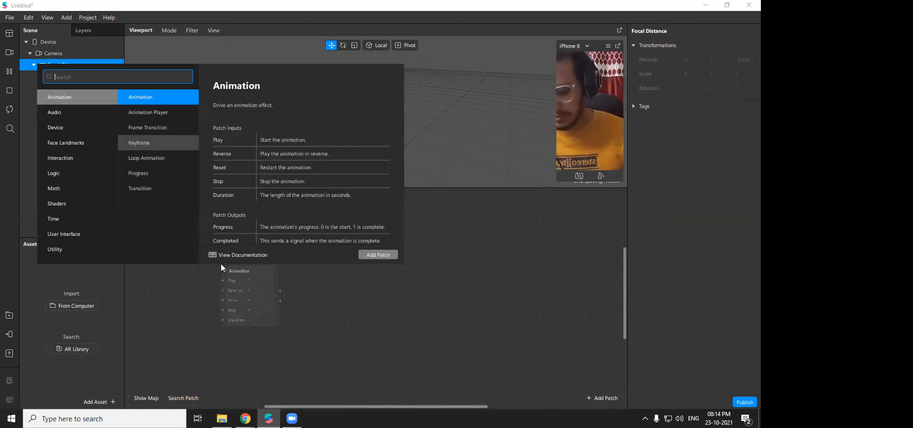
type("pick")
key("Return")
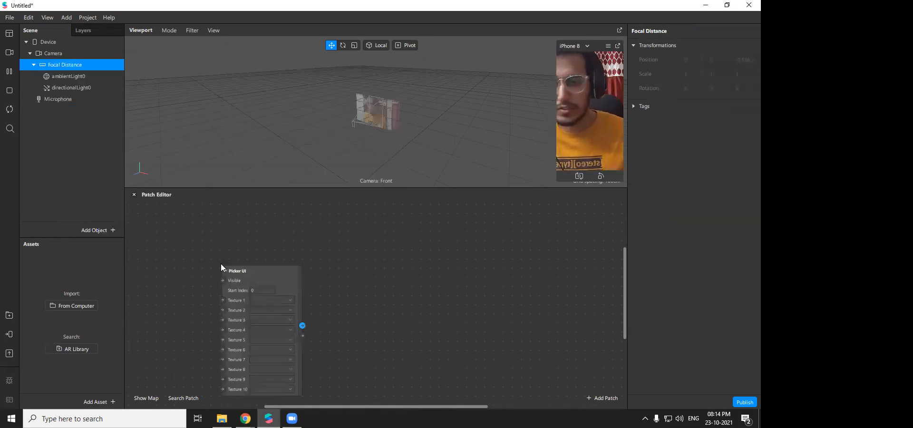
left_click_drag(270, 279, 307, 238)
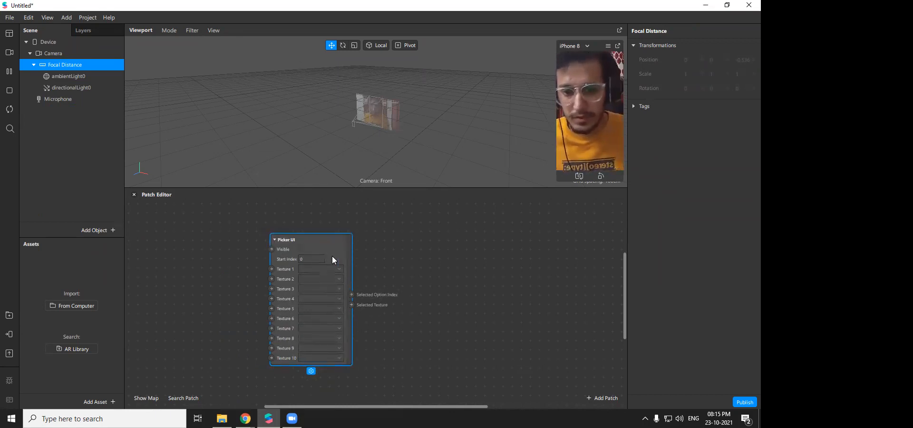
- Switch to File Explorer and locate the eye and Halloween images in the enviroment texture folder
left_click(221, 418)
left_click_drag(445, 88, 369, 69)
scroll(228, 187, "up", 1)
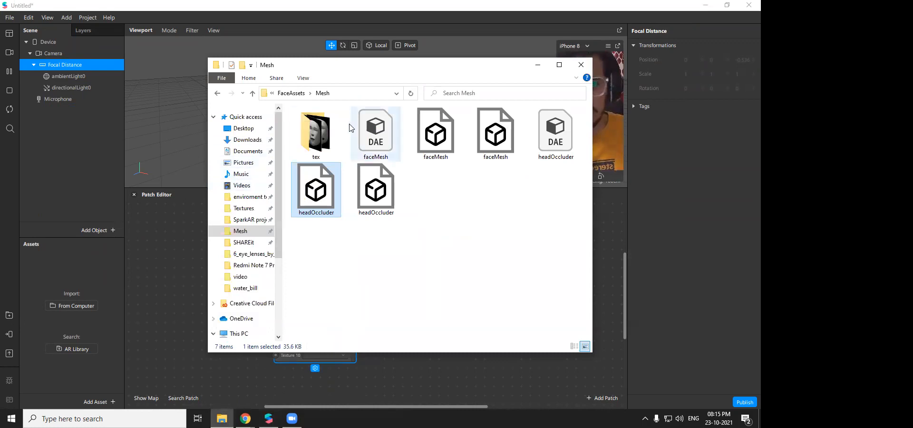
left_click(248, 140)
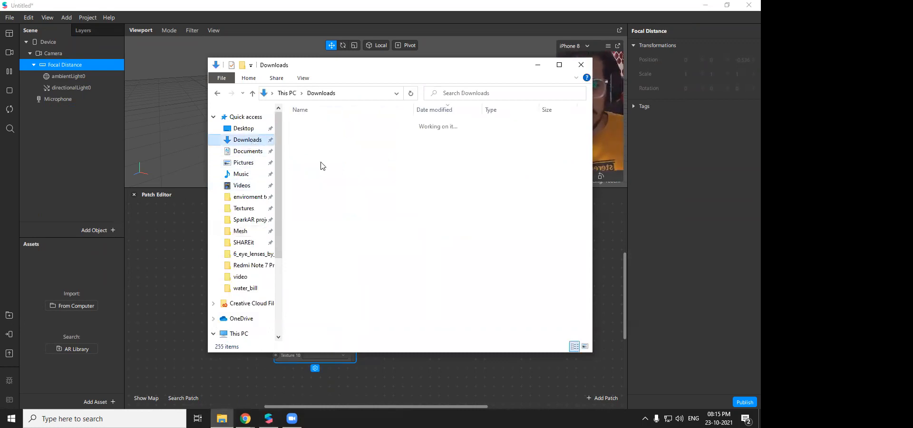
left_click(245, 185)
left_click(247, 199)
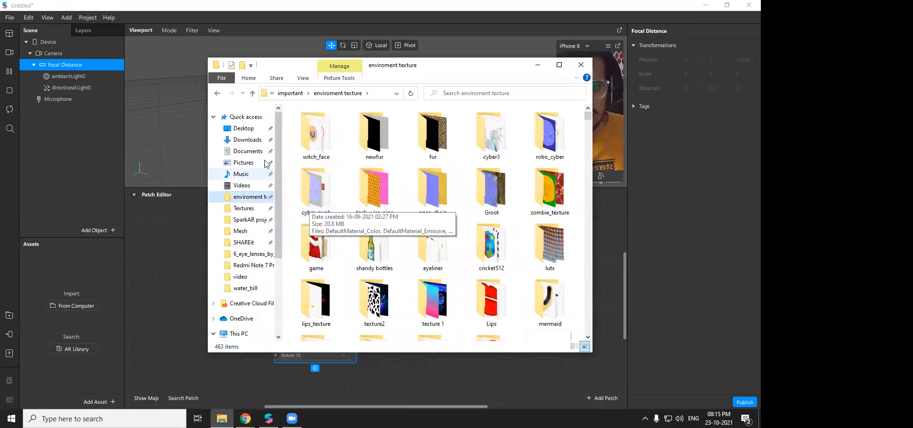
left_click(245, 151)
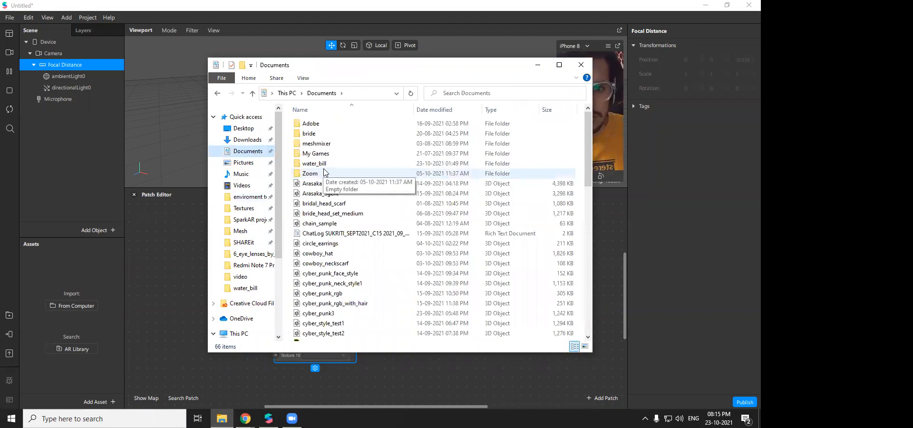
left_click(218, 94)
scroll(408, 240, "down", 2)
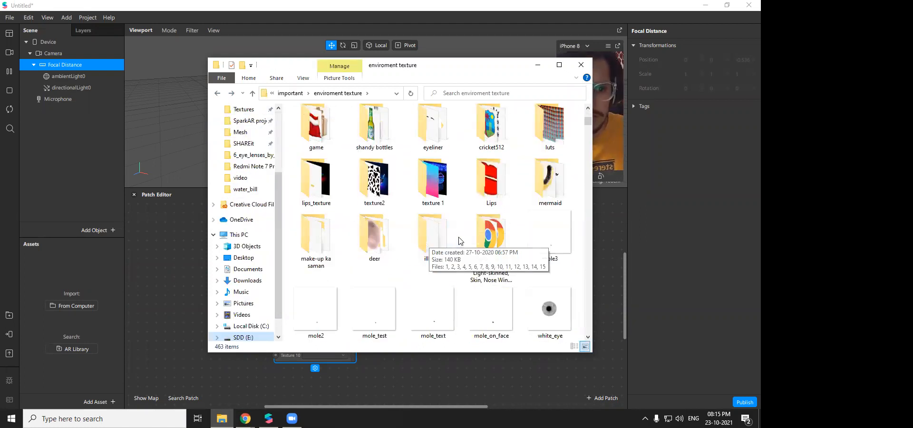
scroll(480, 234, "down", 2)
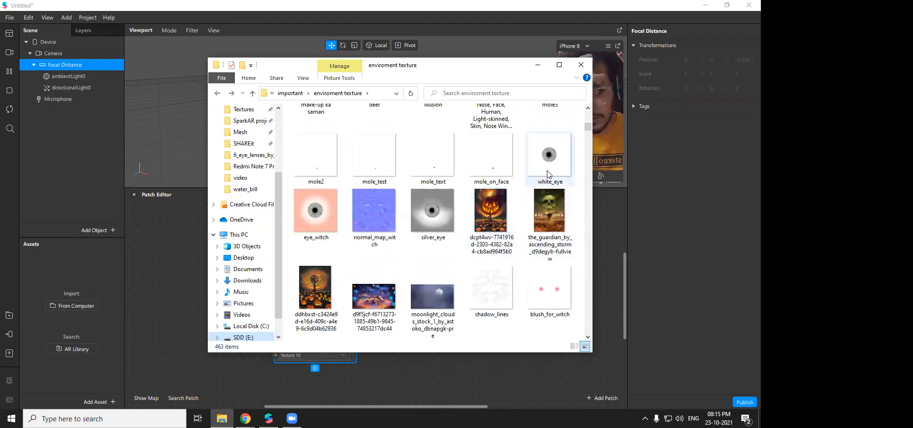
left_click(499, 216)
left_click(544, 221, "ctrl")
left_click(316, 290, "ctrl")
left_click(374, 297, "ctrl")
left_click(433, 297, "ctrl")
left_click_drag(495, 220, 499, 257)
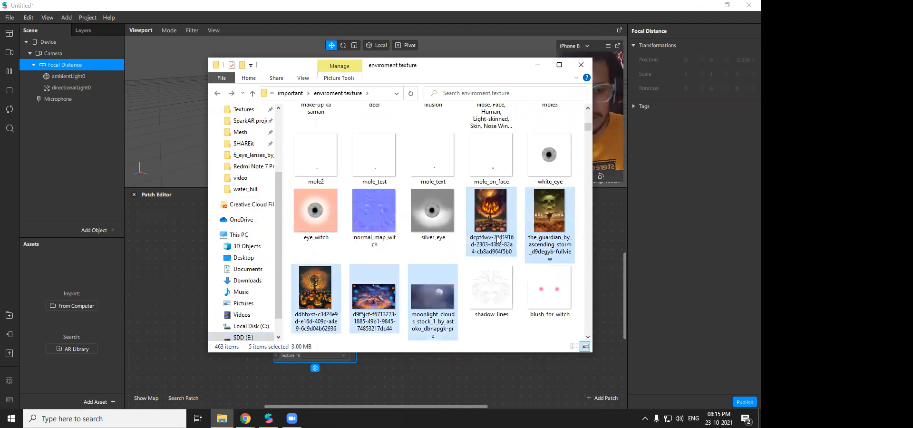
left_click(498, 240)
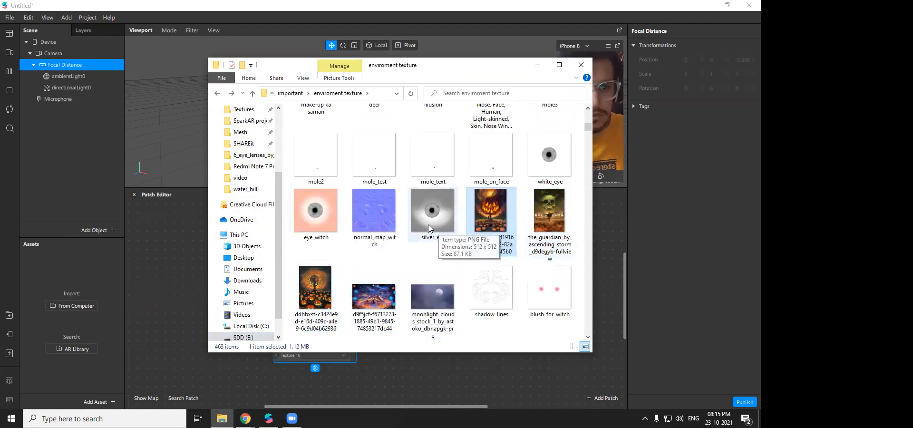
- Import the silver_eye, eye_witch and white_eye images into the project's assets
left_click(440, 230)
left_click(316, 216, "ctrl")
left_click(549, 167, "ctrl")
left_click_drag(550, 167, 95, 295)
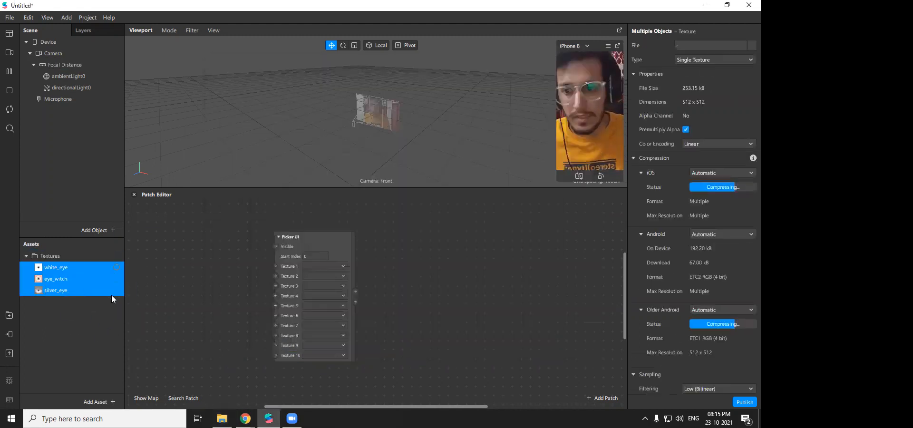
- Set the compression of the three imported eye textures to None for iOS, Android and Older Android
left_click(730, 171)
left_click(725, 192)
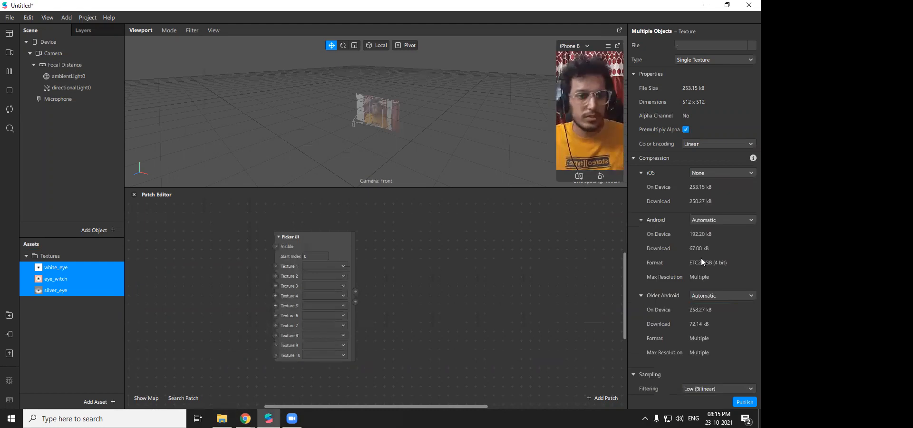
left_click(723, 220)
left_click(726, 241)
left_click(726, 267)
left_click(719, 289)
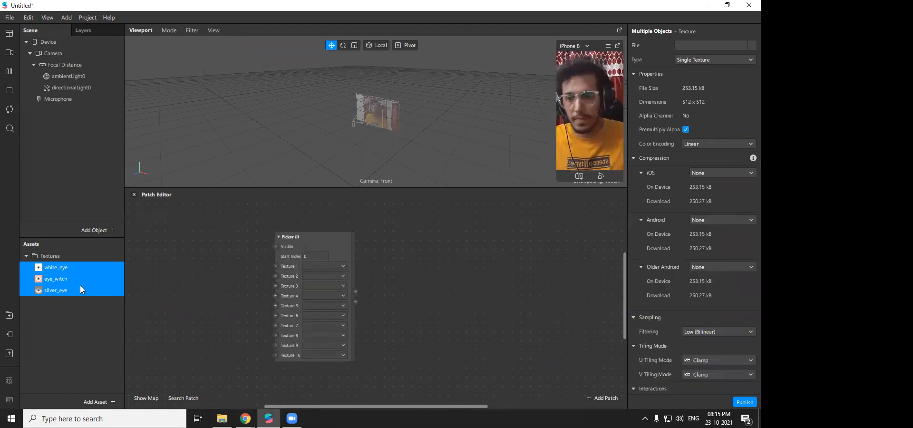
- Add the three eye textures to the graph as patches and space them out vertically beside the Picker UI patch
mouse_move(56, 272)
left_mouse_down()
mouse_move(175, 258)
mouse_move(212, 354)
mouse_move(203, 352)
mouse_move(190, 253)
left_mouse_up()
left_click_drag(190, 253, 197, 246)
left_click(232, 291)
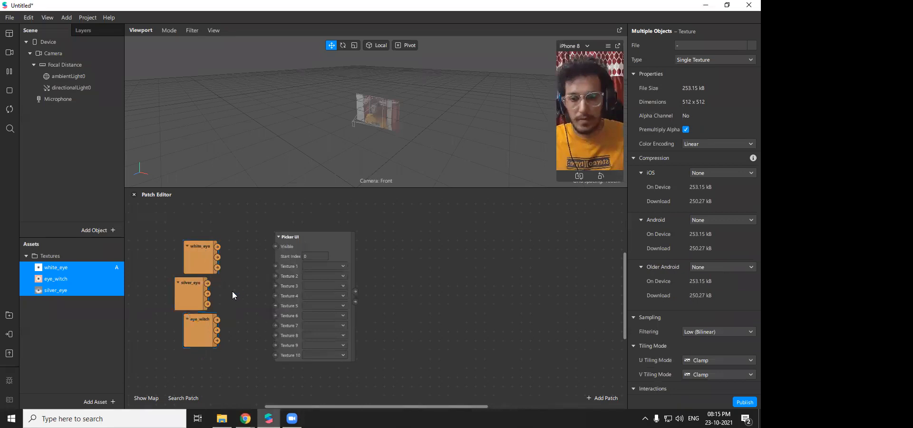
left_click(191, 299)
left_click_drag(194, 330, 203, 326)
left_click(259, 315)
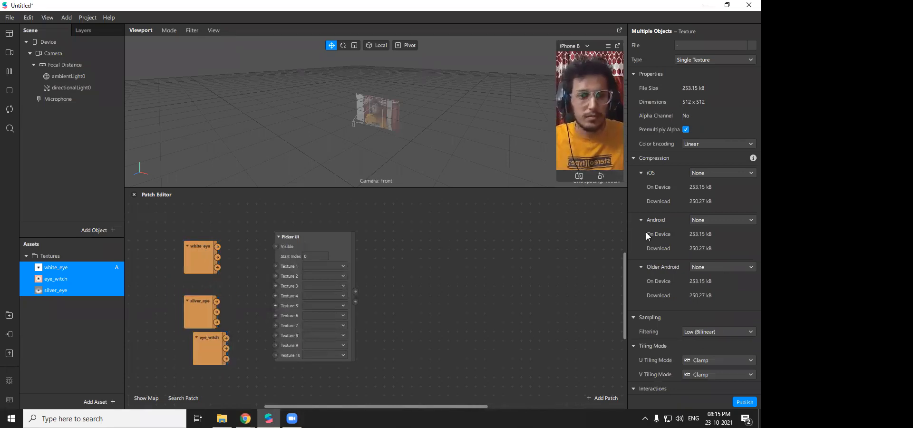
- Connect white_eye's RGBA output to Texture 1 and Texture 2 of the Picker UI patch and turn on its Visible option
left_click_drag(217, 246, 279, 281)
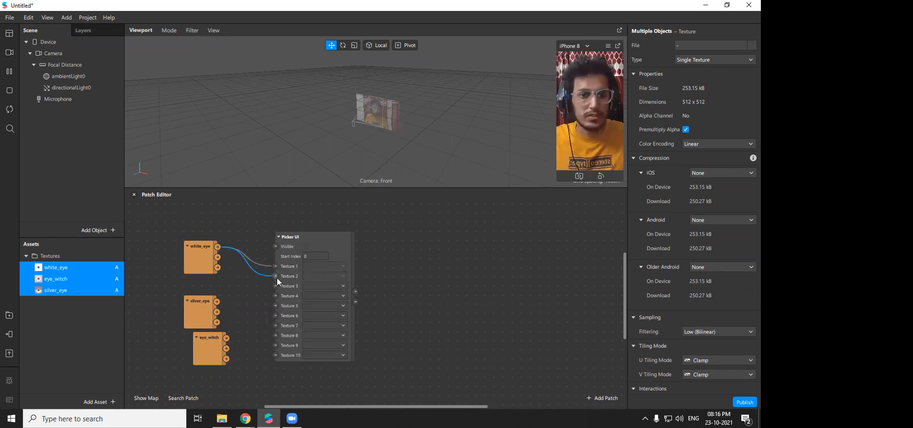
left_click(305, 246)
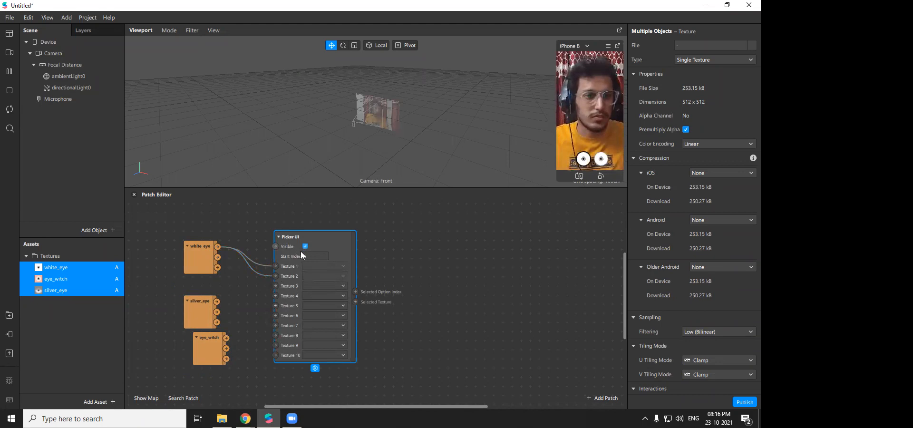
- Connect the RGBA outputs of silver_eye to Picker UI Texture 3 and 4, and of eye_witch to Texture 5 and 6
left_click_drag(217, 302, 276, 296)
left_click_drag(209, 313, 209, 304)
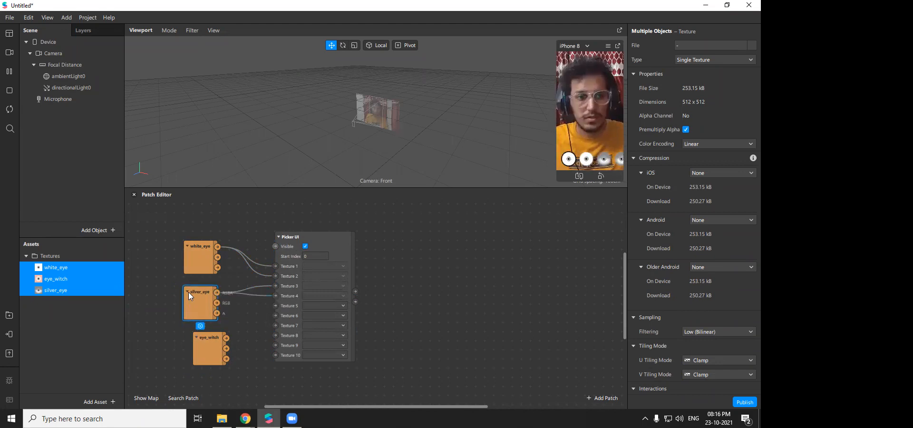
left_click(197, 341)
left_click_drag(227, 338, 277, 307)
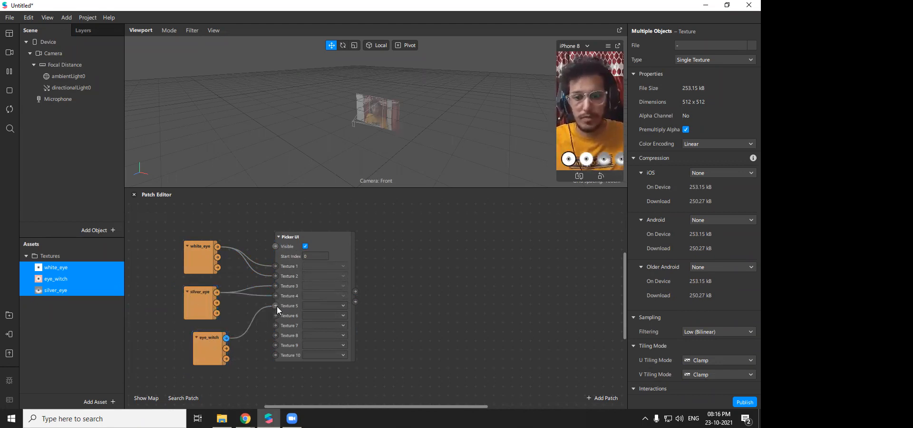
left_click_drag(227, 338, 276, 318)
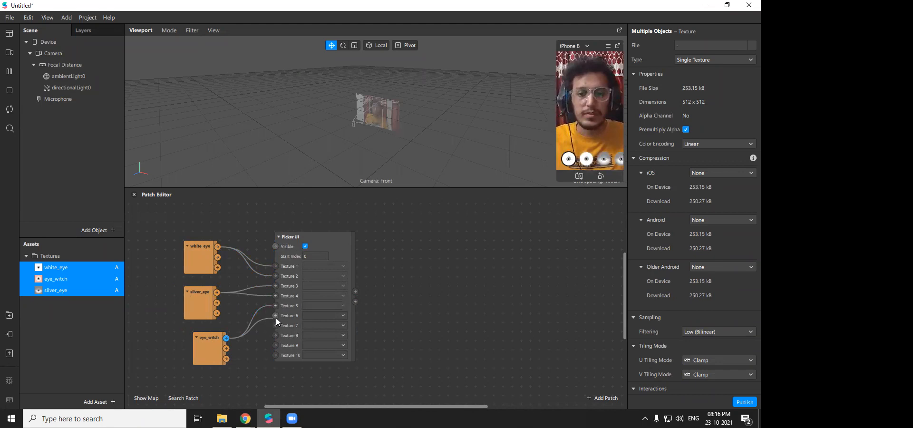
left_click_drag(212, 346, 195, 345)
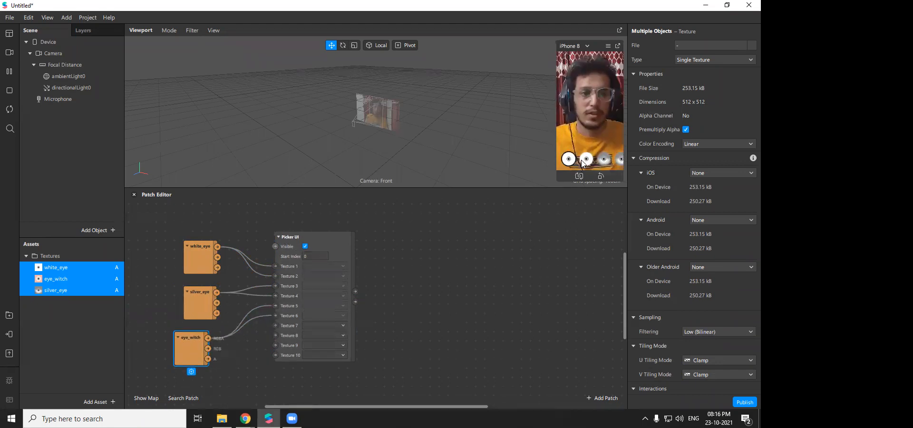
- Test the picker in the device preview by swiping through its eye icons and selecting different options
left_click_drag(592, 164, 559, 164)
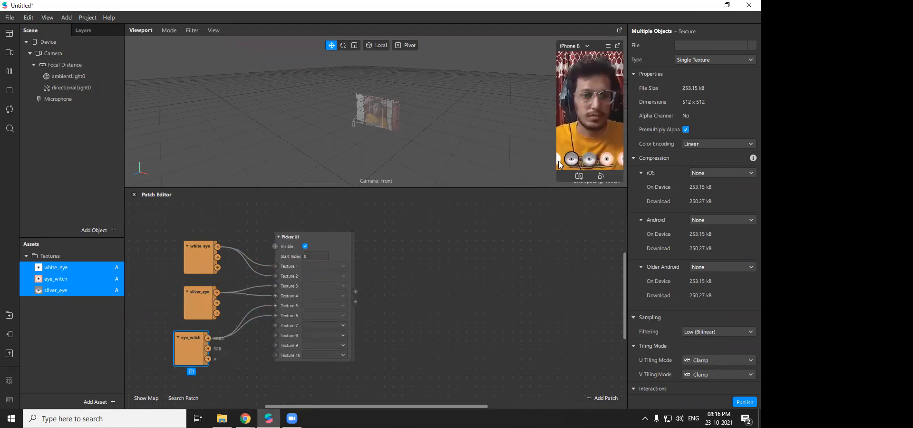
left_click(608, 161)
left_click(615, 163)
left_click_drag(570, 165, 620, 167)
left_click(572, 162)
left_click(590, 160)
left_click(605, 160)
left_click(619, 160)
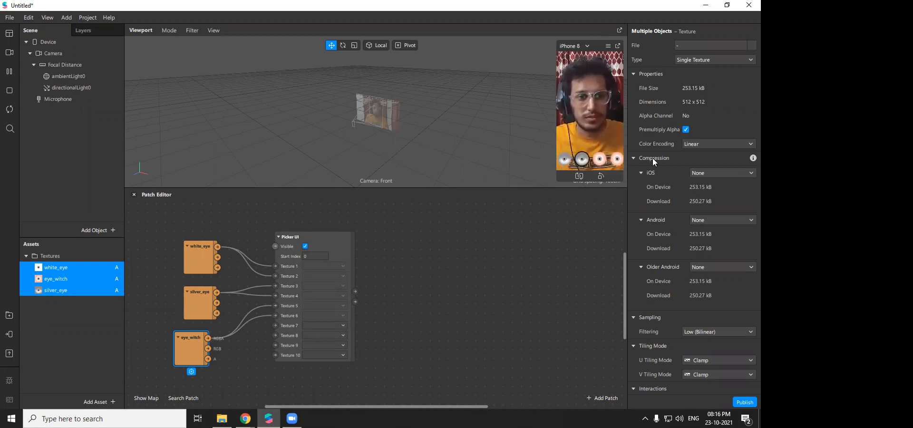
left_click(590, 161)
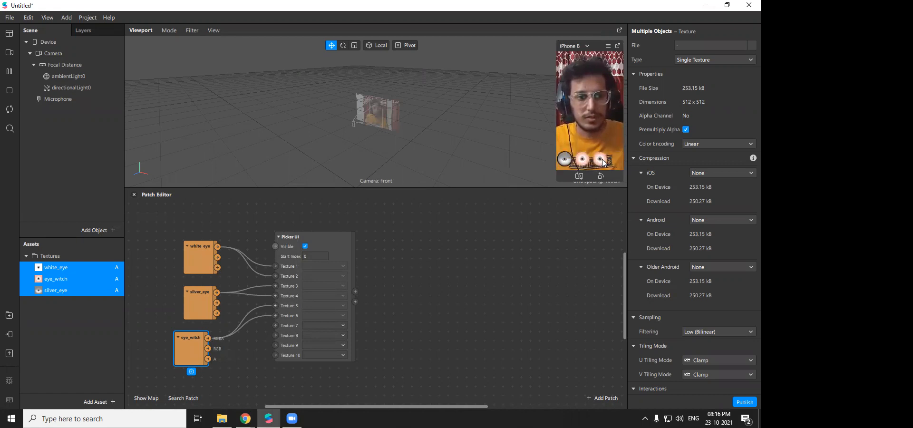
left_click(577, 164)
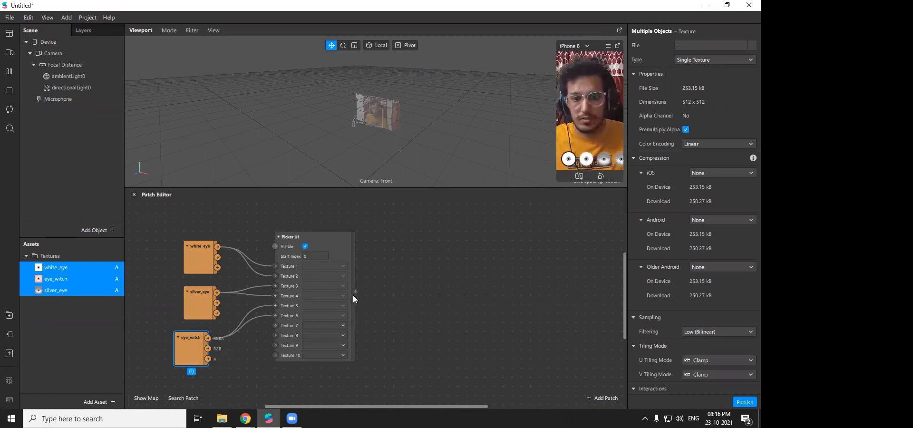
- Add a canvas under Focal Distance and a rectangle inside that canvas
right_click(61, 65)
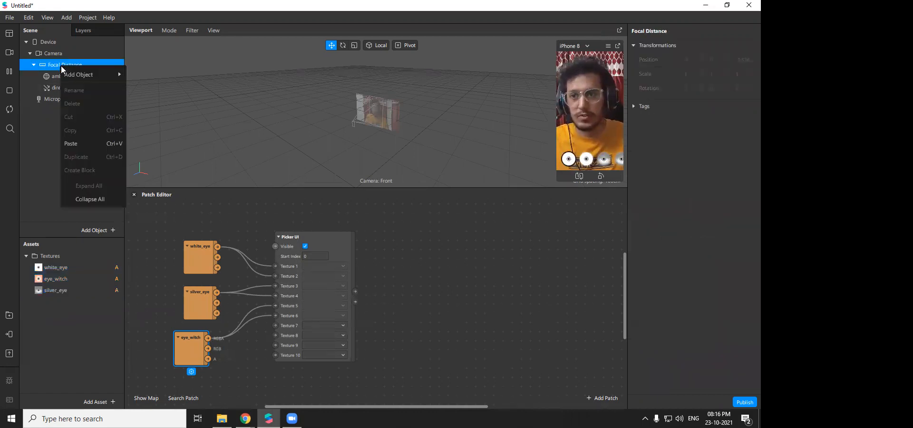
mouse_move(80, 74)
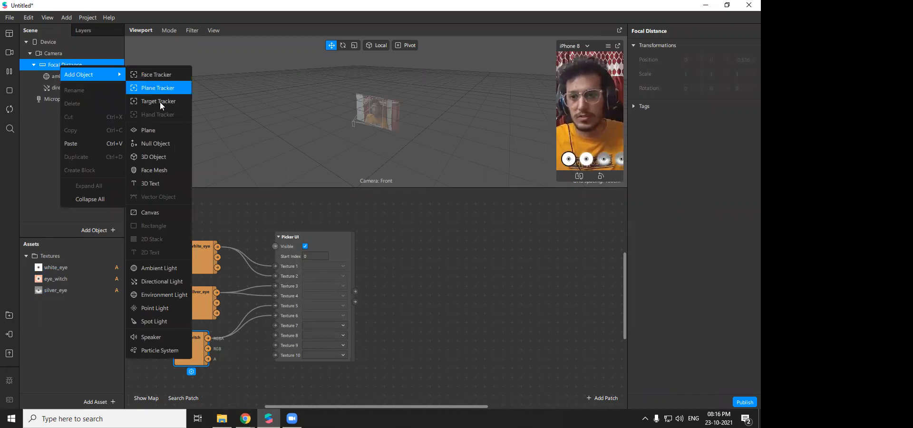
left_click(157, 212)
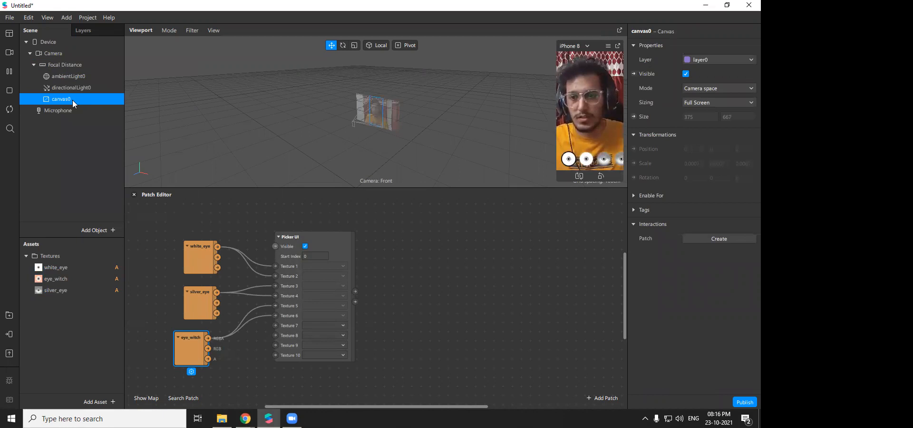
right_click(72, 100)
mouse_move(117, 112)
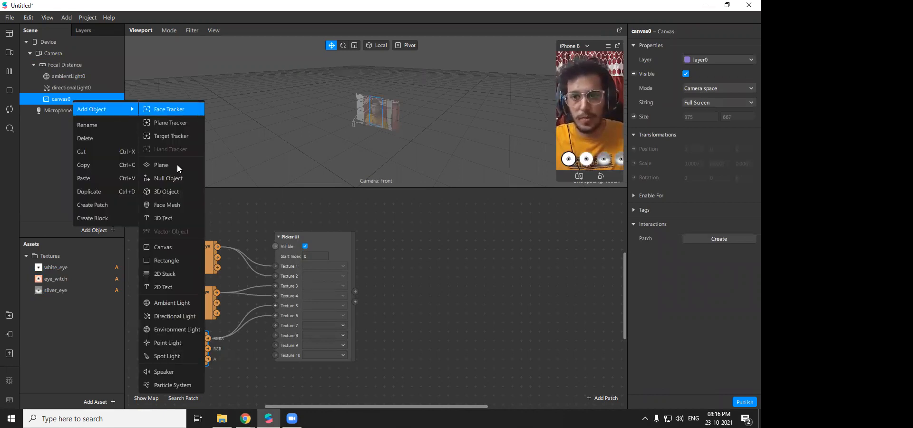
left_click(168, 259)
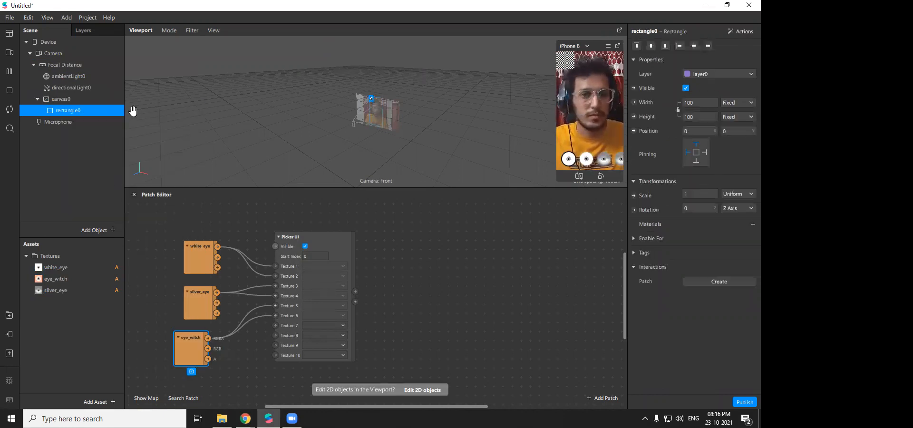
- Extract the camera's texture and add a Person segmentation mask to the camera
left_click(52, 53)
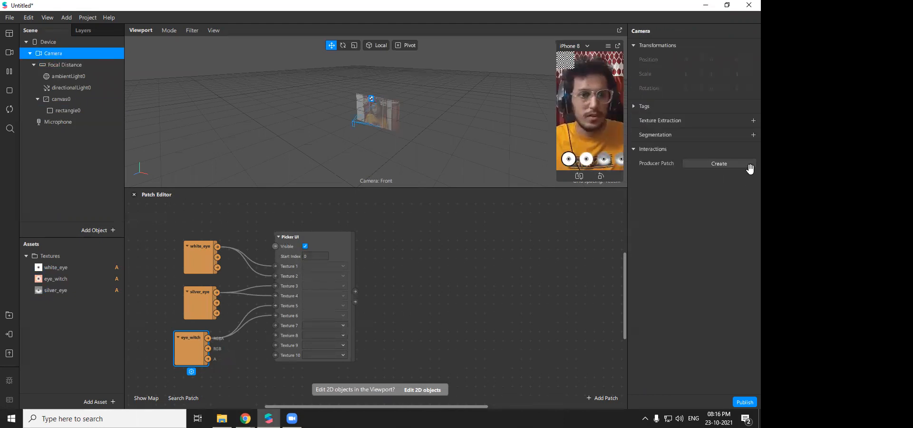
left_click(753, 121)
left_click(754, 149)
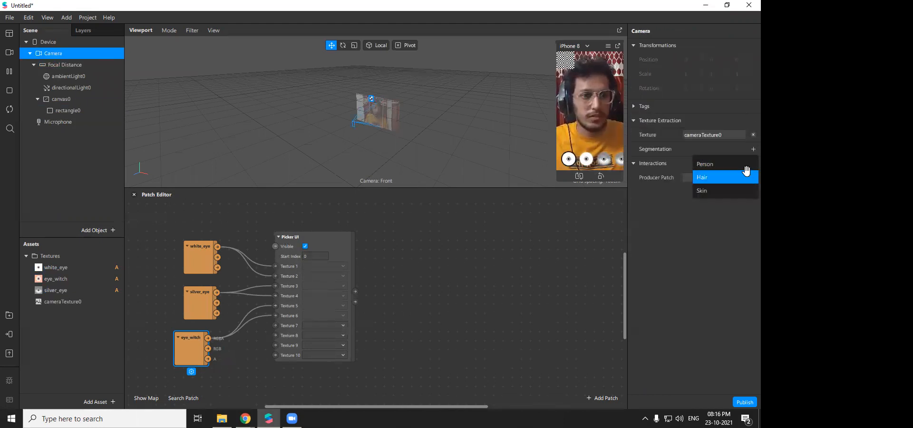
left_click(735, 164)
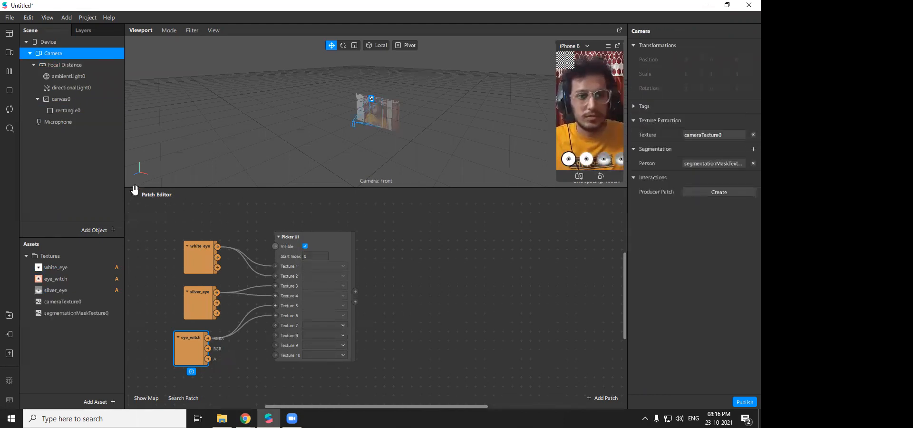
- Give rectangle0 a new material textured with cameraTexture0 and size the rectangle to 100 relative width and height
left_click(80, 111)
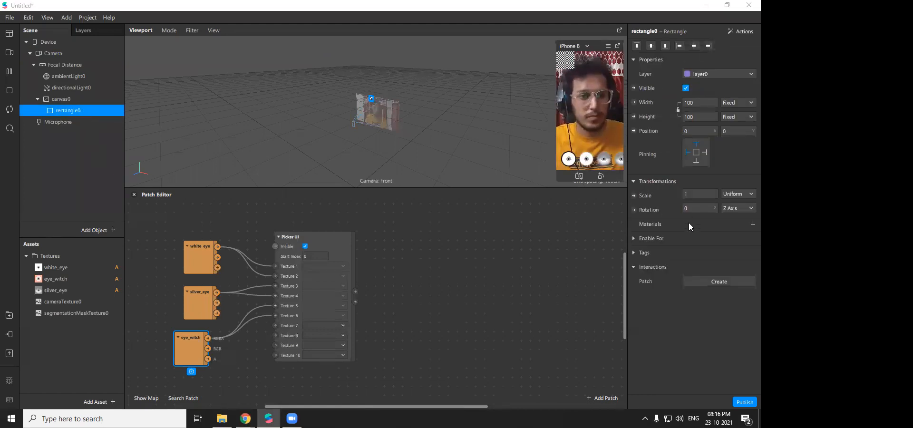
left_click(753, 224)
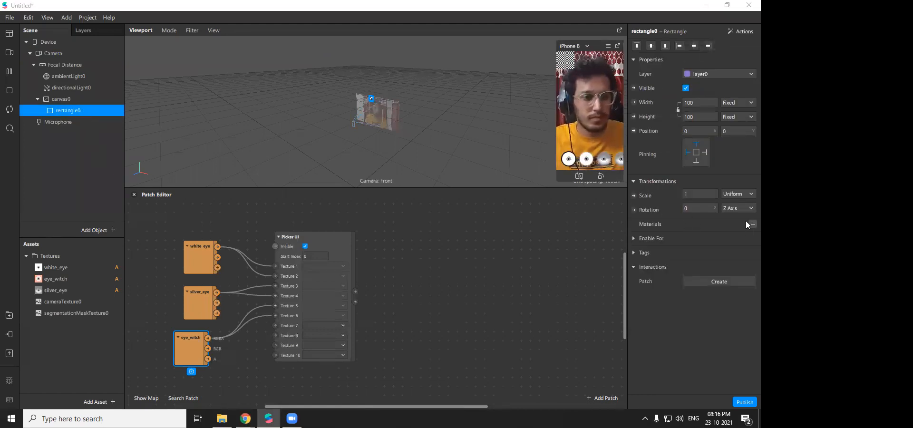
left_click(697, 235)
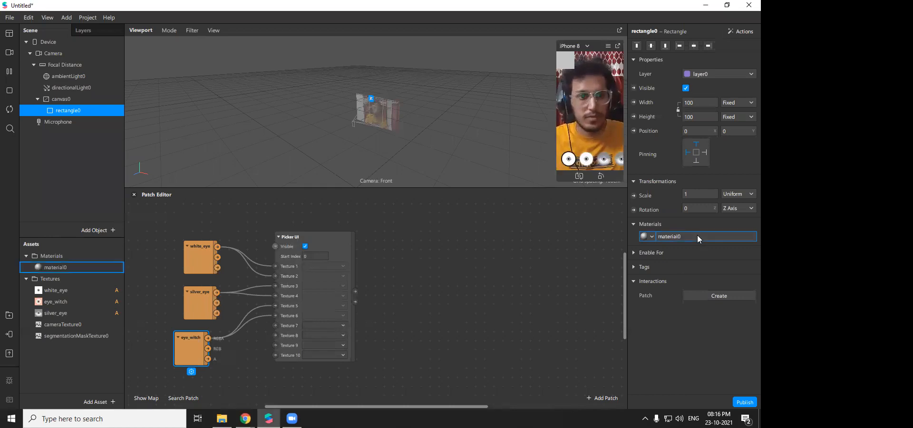
left_click(702, 101)
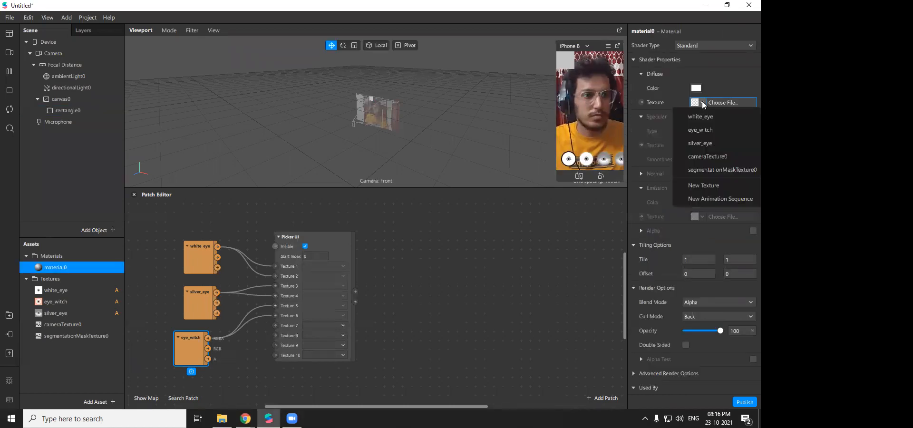
left_click(724, 156)
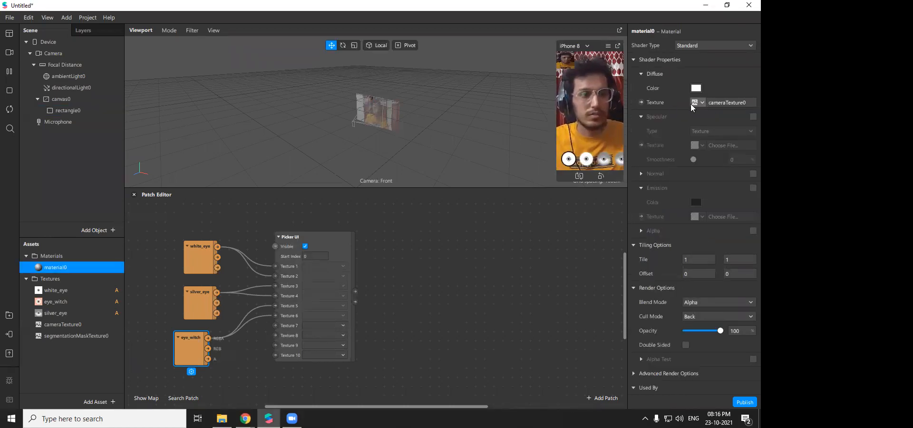
left_click(76, 111)
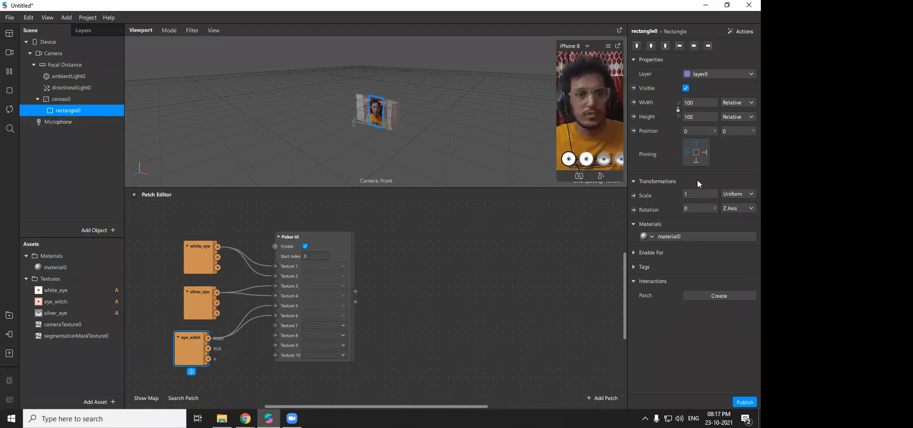
- Set the shader type of rectangle0's material to Flat and enable Alpha with the person segmentation mask as its texture
left_click(727, 235)
left_click(697, 45)
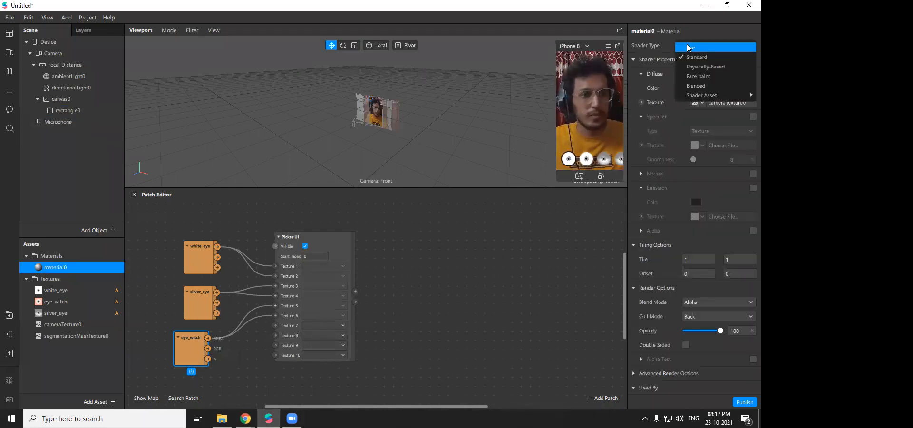
left_click(690, 46)
left_click(752, 131)
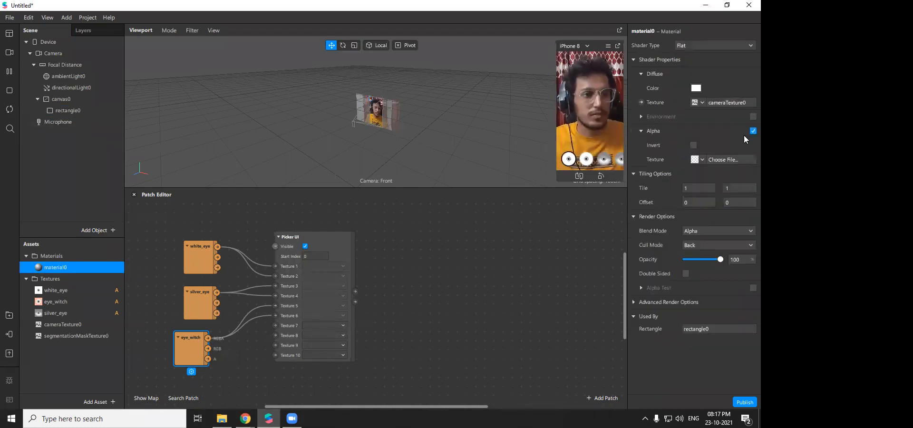
left_click(705, 159)
left_click(720, 224)
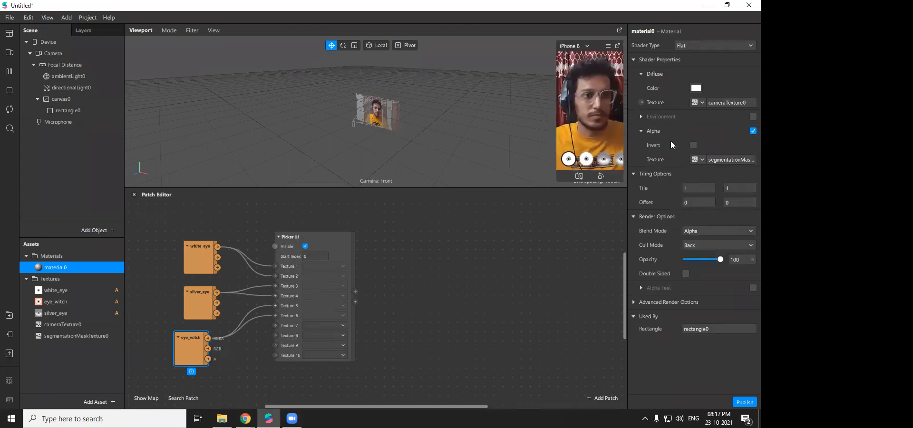
- Try a green diffuse color, #00ff6a, on the material of rectangle0
mouse_move(662, 129)
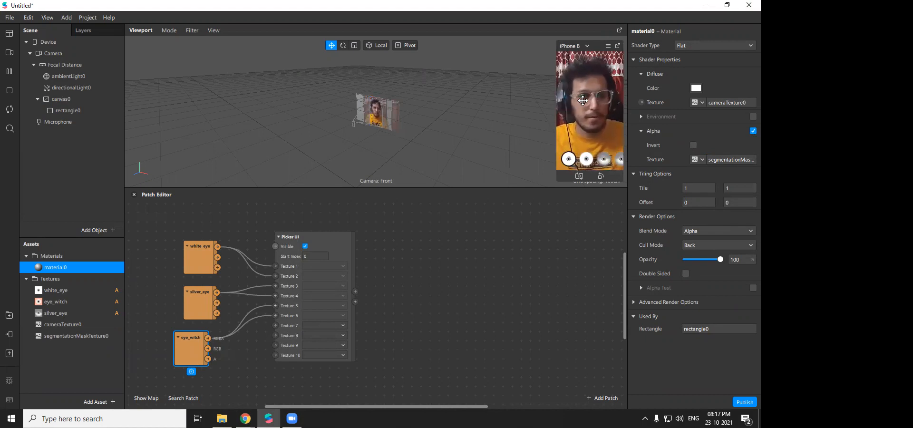
left_click(696, 88)
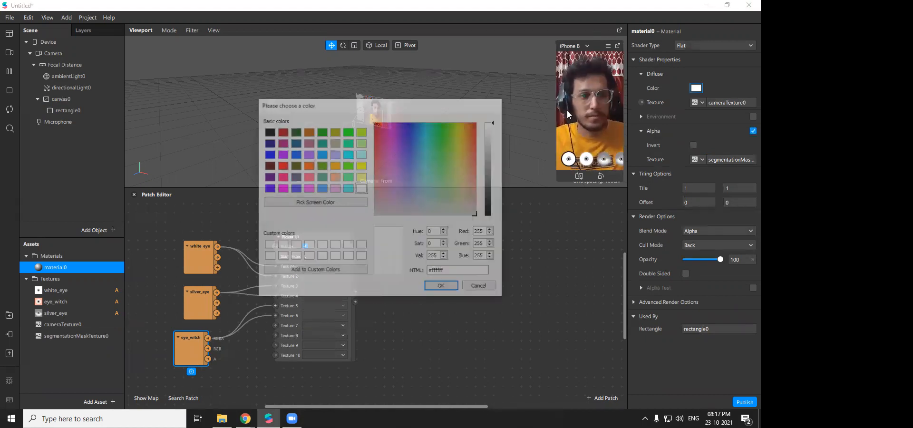
left_click(436, 123)
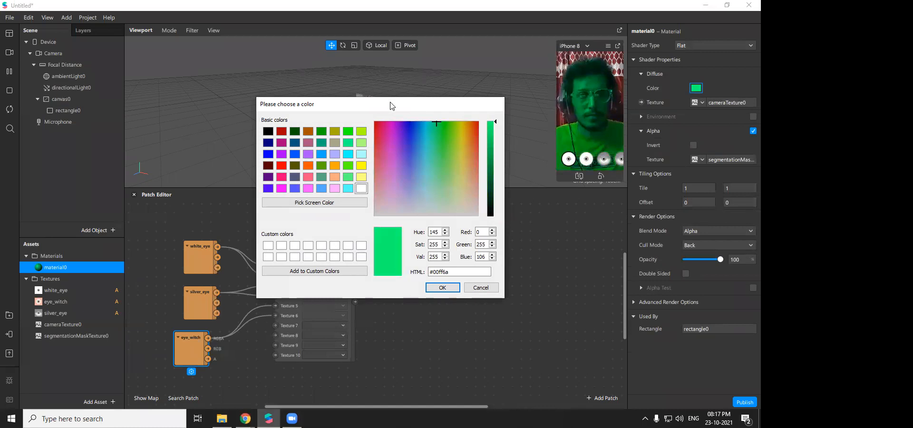
left_click_drag(392, 105, 357, 111)
left_click(445, 287)
left_click(84, 110)
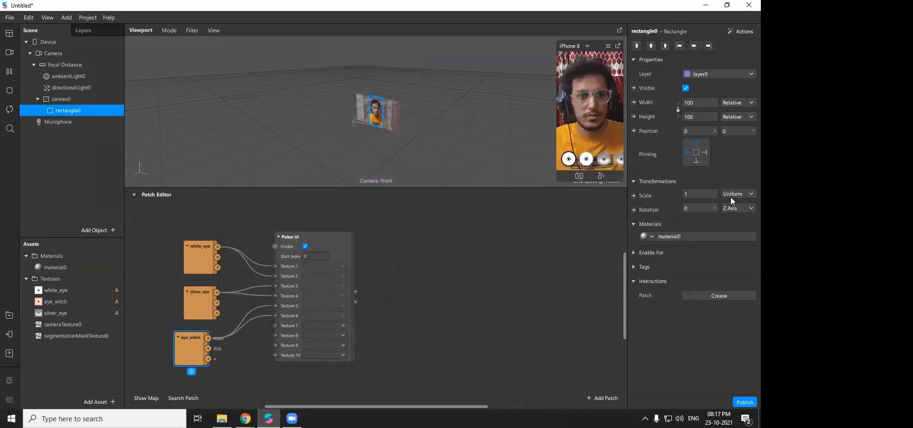
left_click(687, 238)
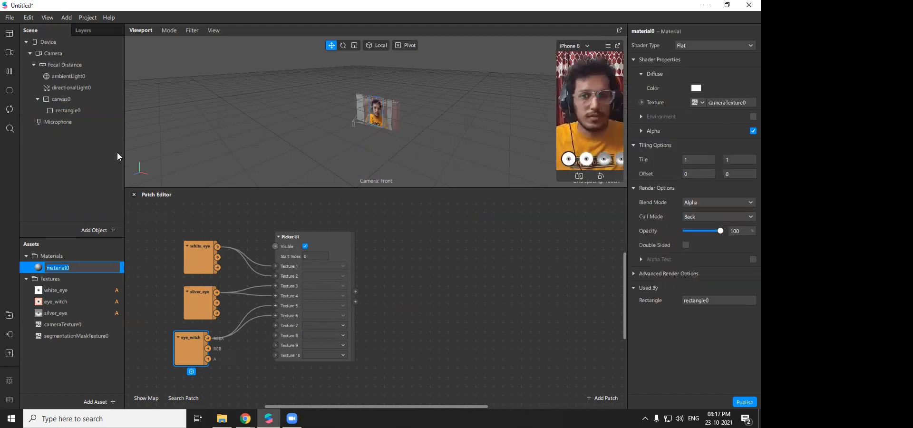
- Add a second rectangle to canvas0, place it above rectangle0 in the hierarchy, and rename it color
right_click(62, 100)
mouse_move(120, 110)
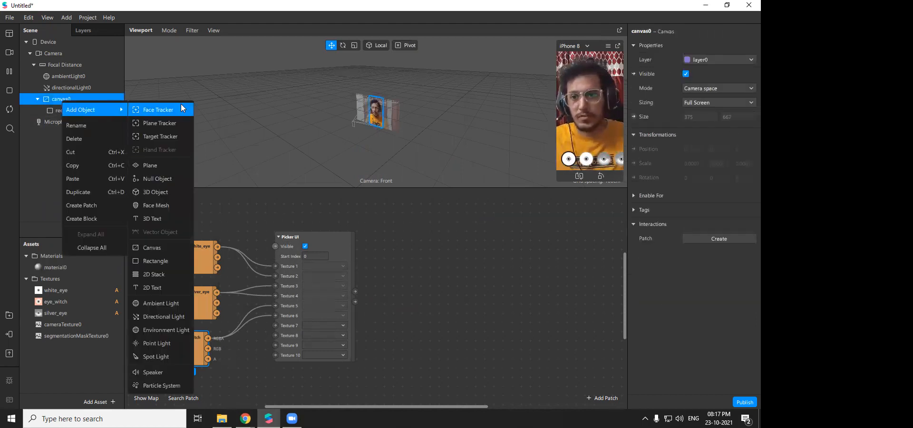
left_click(157, 259)
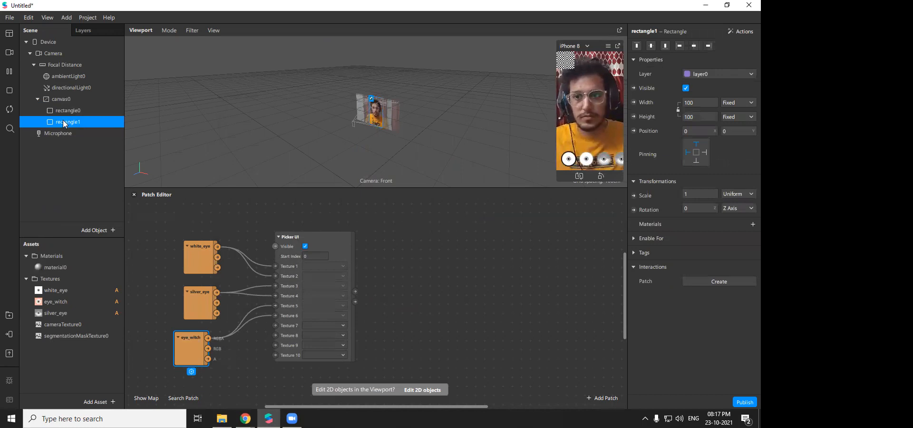
left_click_drag(63, 120, 68, 109)
double_click(69, 108)
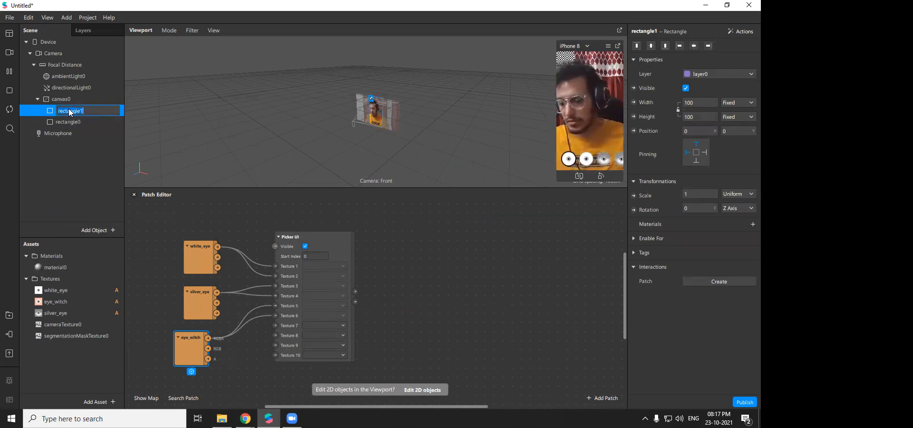
type("color")
key("Return")
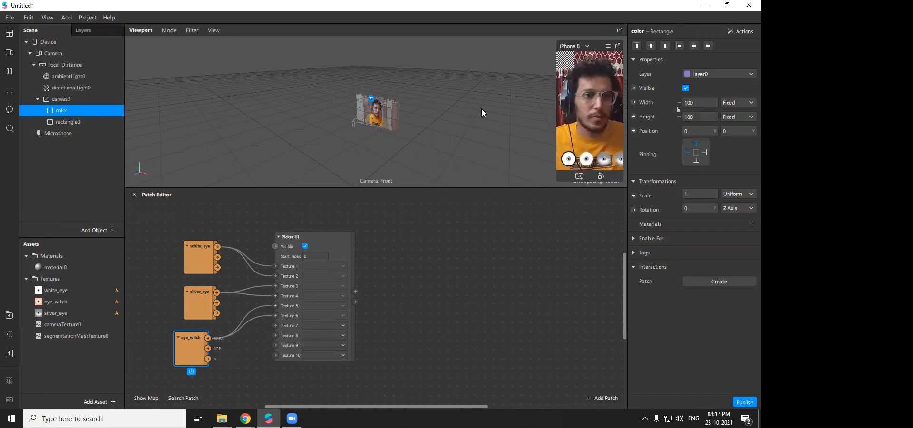
- Create a new material for the color rectangle and set its shader type to Flat
left_click(753, 224)
left_click(723, 254)
left_click(700, 237)
left_click(700, 48)
left_click(691, 45)
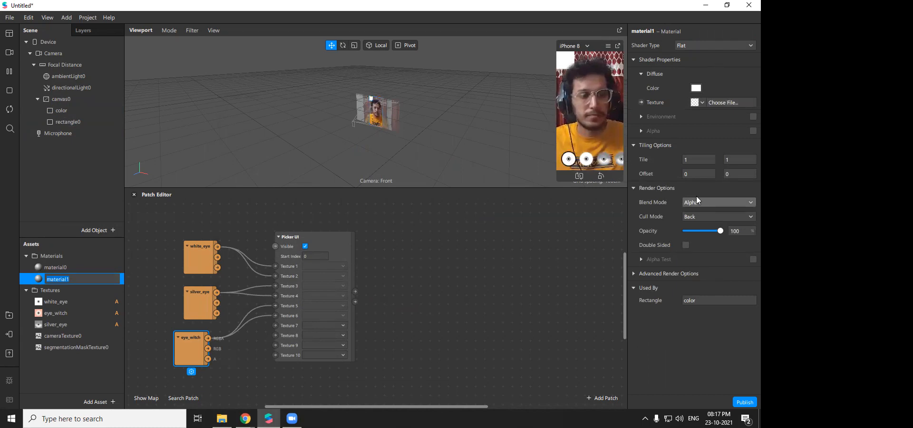
- Make the color rectangle fill the canvas with 100 relative width and height, matching rectangle0
left_click(68, 122)
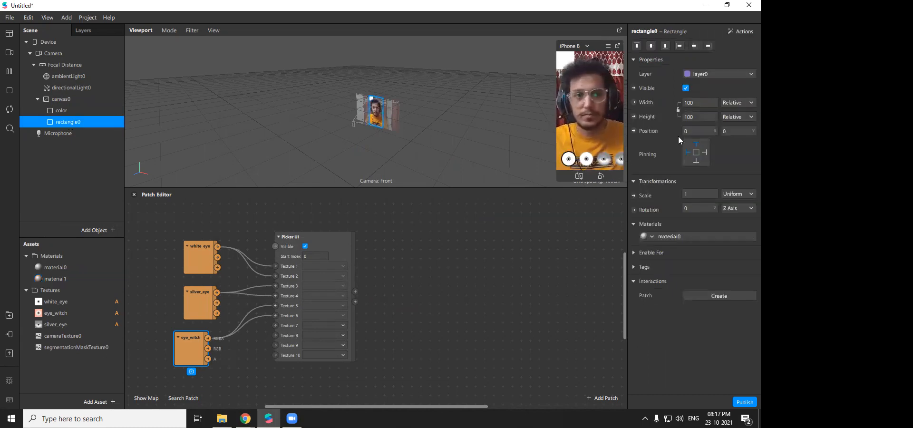
left_click(699, 117)
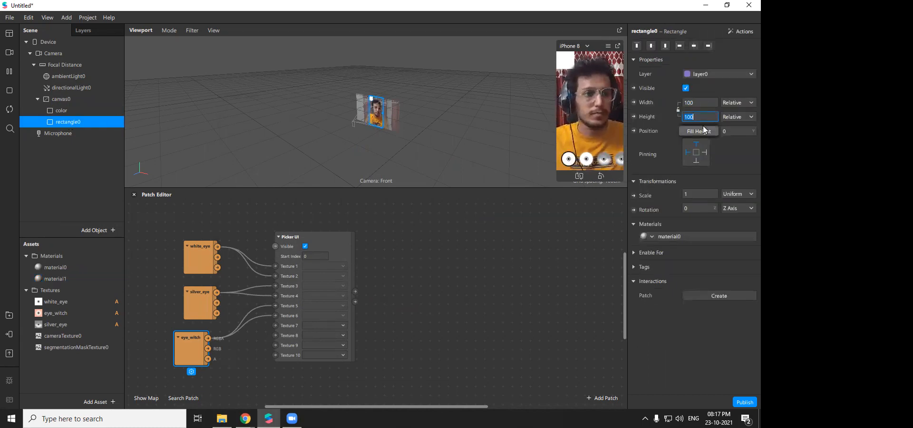
left_click(62, 110)
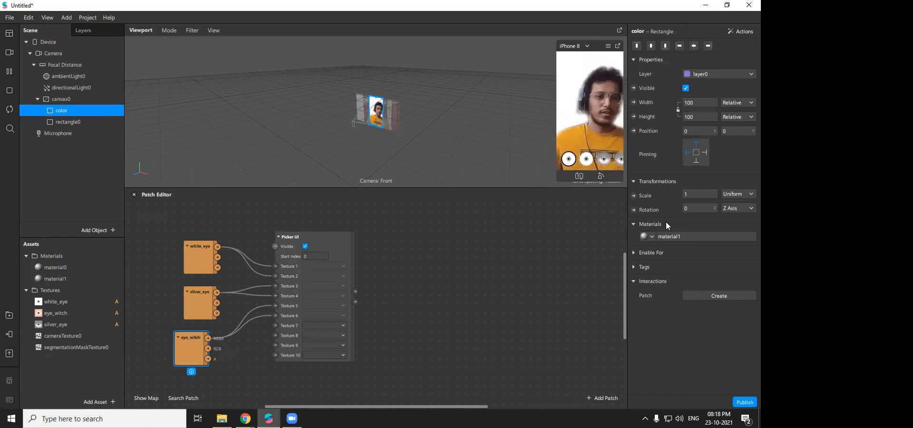
- Create a patch for the diffuse texture of the color rectangle's material and place it well clear of the Picker UI patch
left_click(689, 235)
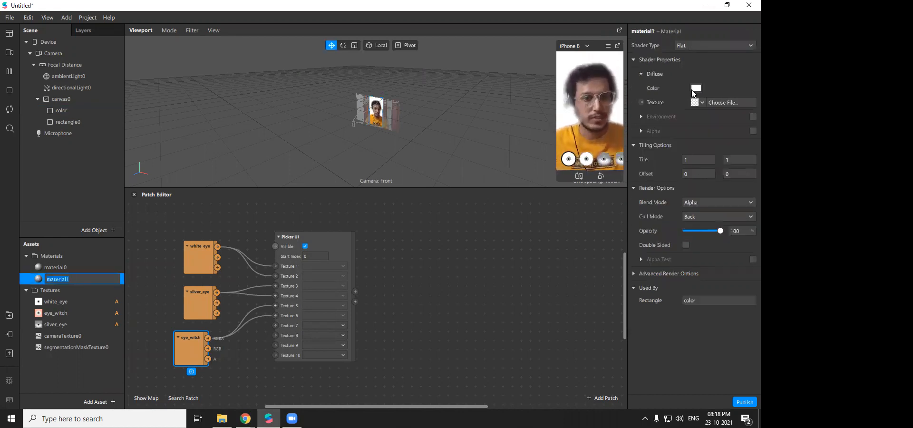
left_click(641, 102)
left_click_drag(386, 321, 498, 310)
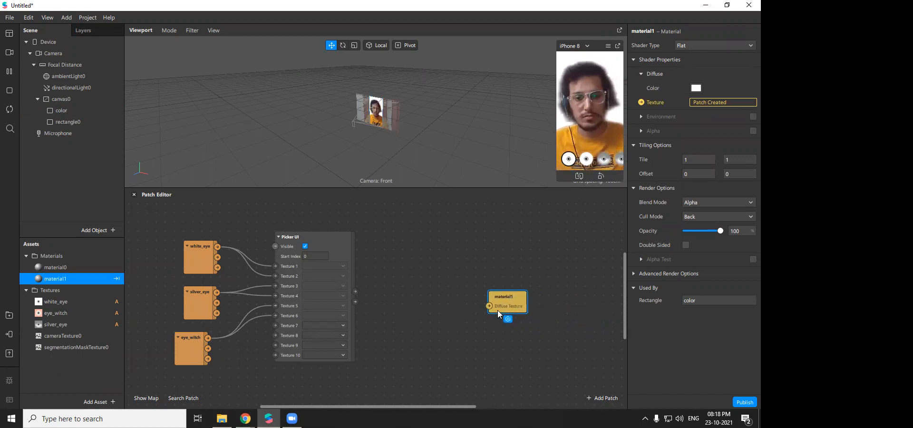
scroll(372, 308, "up", 2)
mouse_move(356, 318)
left_mouse_down()
mouse_move(380, 312)
mouse_move(365, 324)
left_mouse_up()
left_click(441, 348)
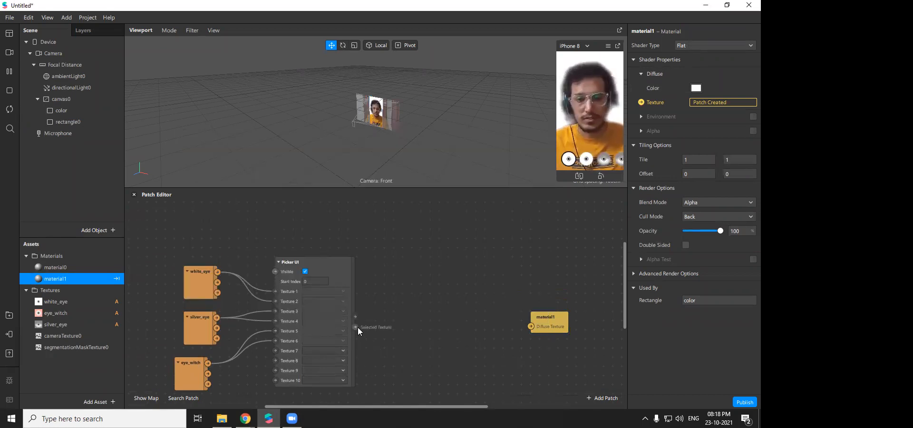
left_click_drag(357, 327, 368, 294)
left_click(434, 341)
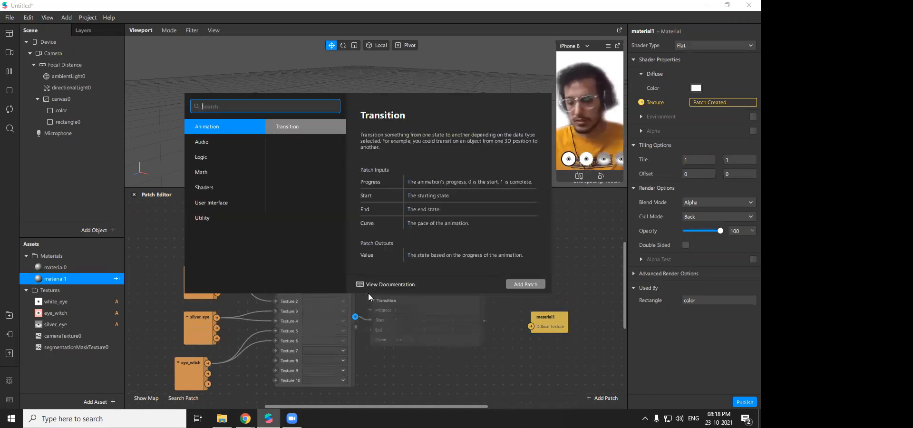
left_click(381, 325)
left_click_drag(357, 319, 375, 304)
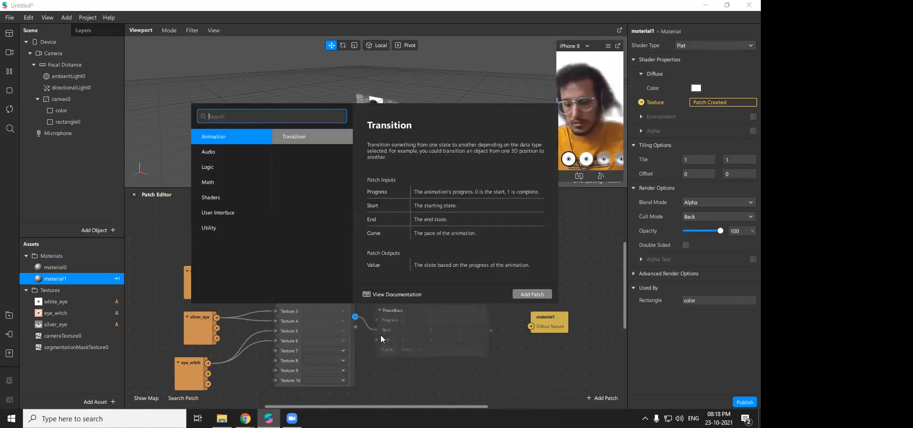
type("ext")
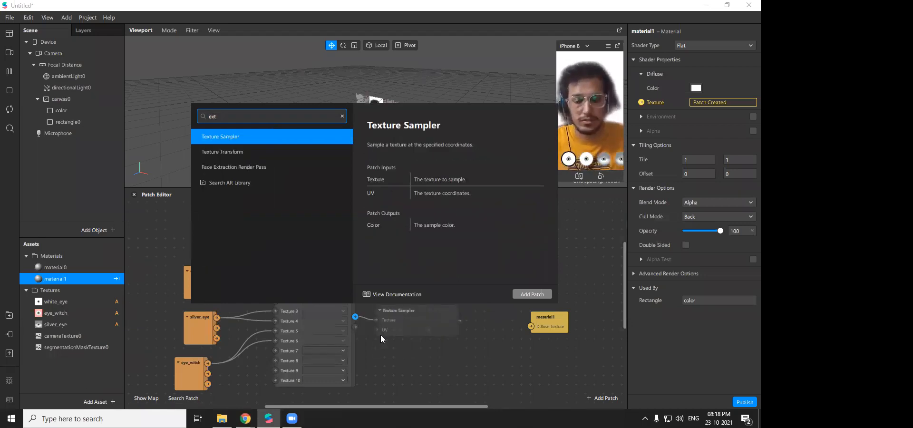
key("BackSpace")
key("BackSpace")
key("BackSpace")
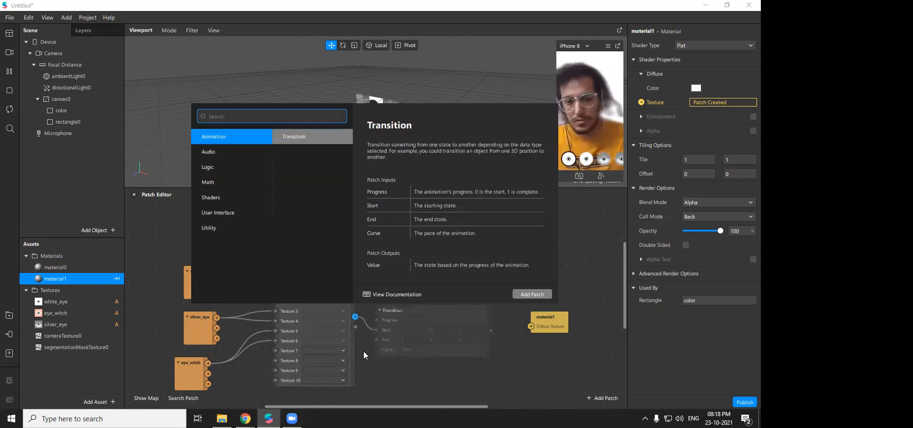
left_click(363, 353)
- Add an Option Picker patch fed by the Picker UI's output and place it between the Picker UI and material1 patches
left_click_drag(355, 317, 381, 308)
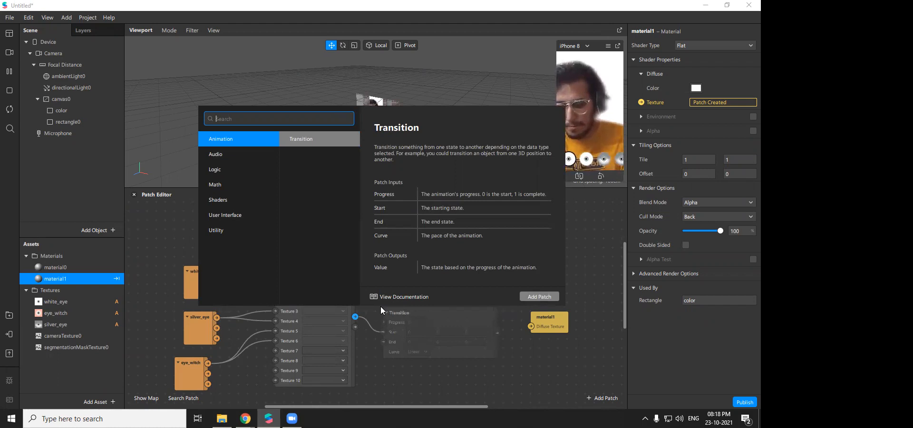
type("otio")
key("BackSpace")
key("BackSpace")
key("BackSpace")
type("o")
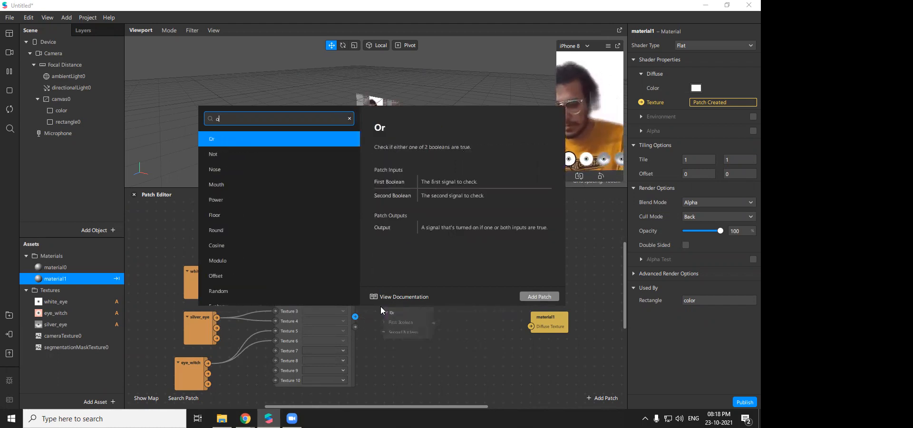
type("ptio")
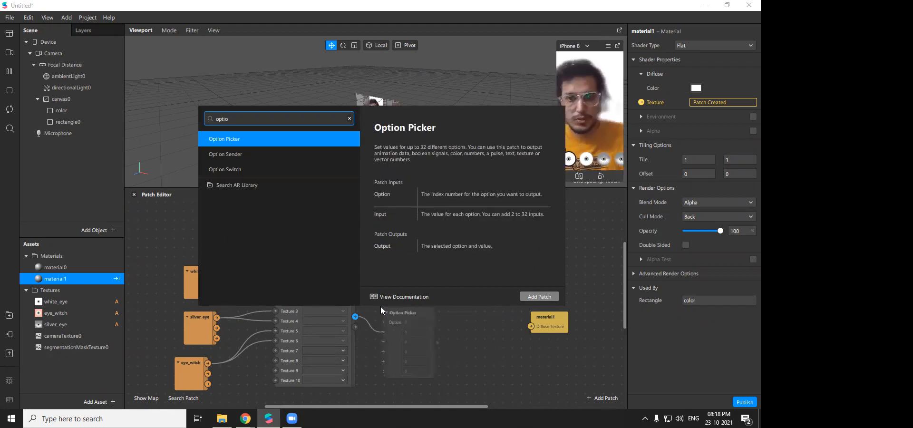
key("Up")
key("Up")
key("Up")
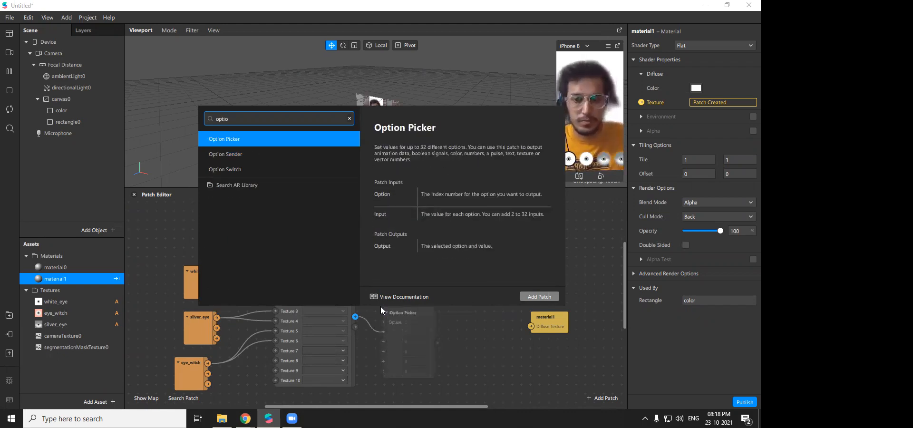
key("Return")
left_click_drag(399, 327, 419, 320)
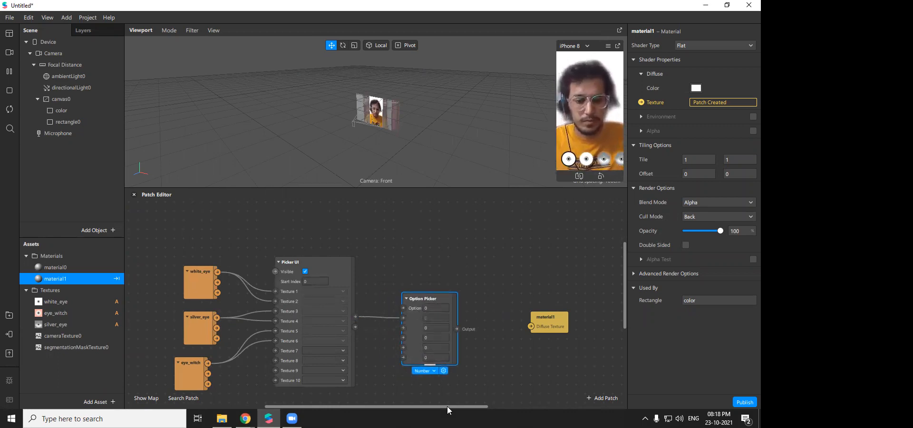
left_click(424, 370)
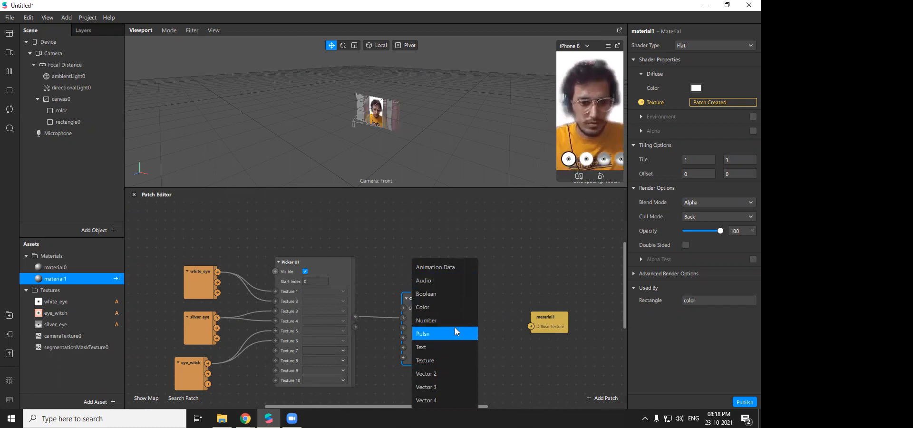
left_click(371, 333)
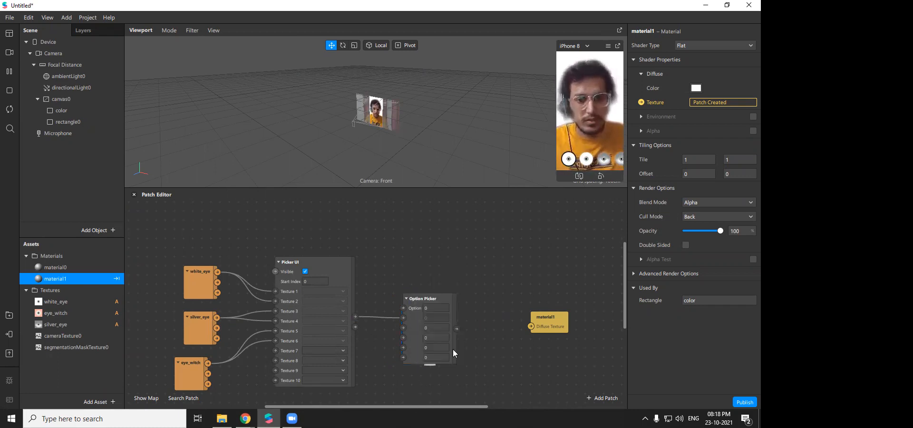
- Extend the Option Picker to six inputs and connect the Picker UI's output to its Option input
left_click_drag(412, 407, 419, 400)
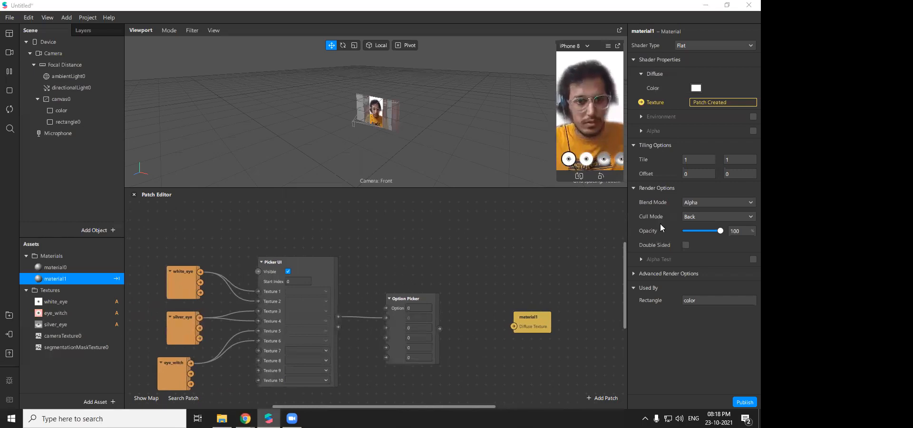
scroll(408, 323, "down", 2)
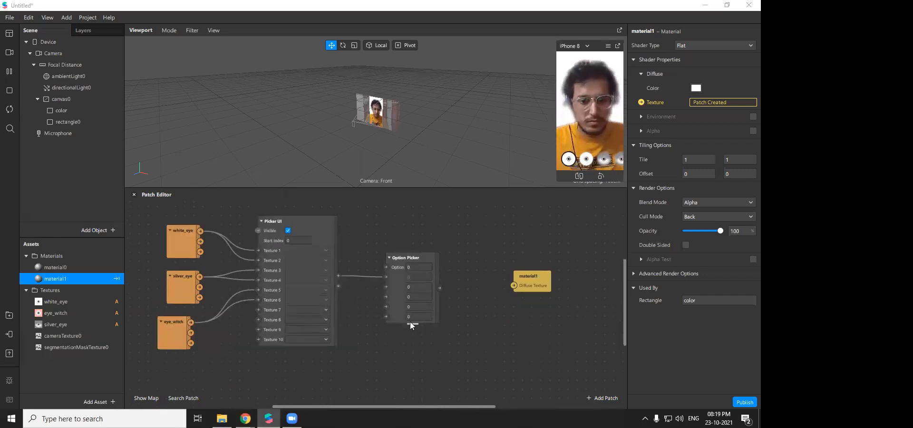
left_click(412, 325)
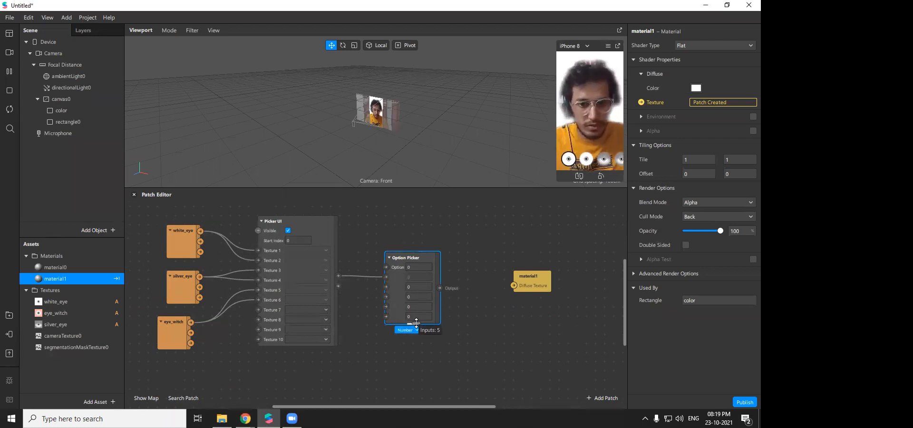
mouse_move(416, 327)
left_mouse_down()
mouse_move(413, 352)
mouse_move(413, 322)
left_mouse_up()
left_click(467, 328)
left_click(407, 278)
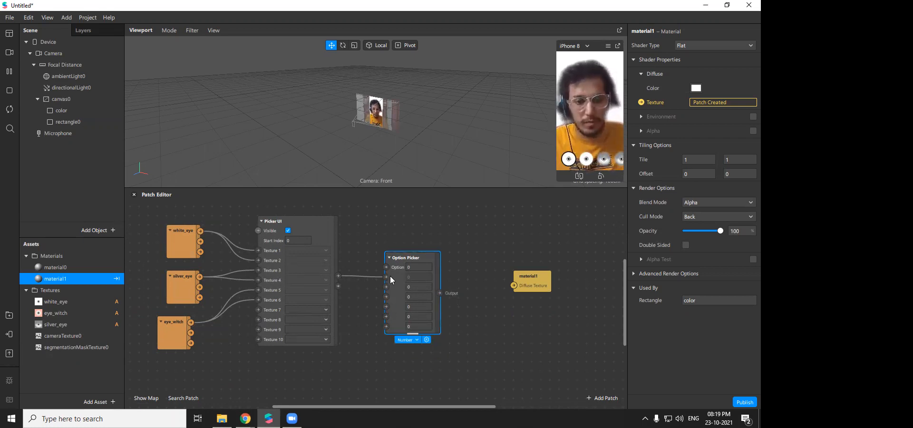
left_click_drag(381, 280, 406, 283)
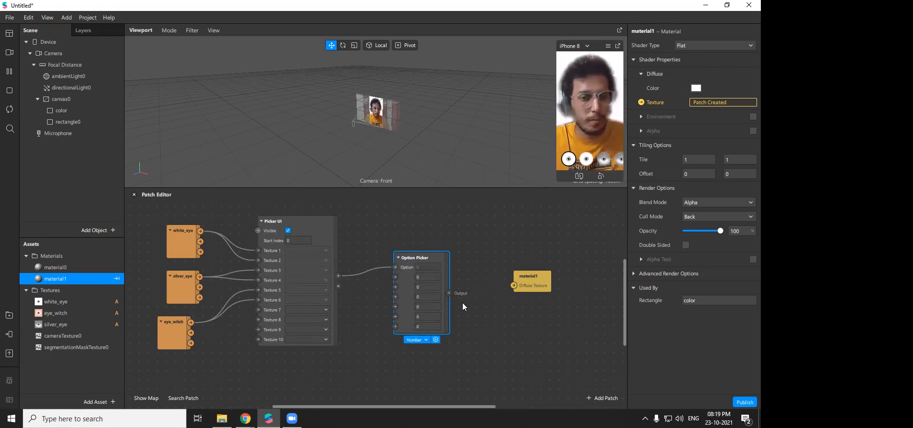
- Connect the Option Picker's output to material1's Diffuse Texture and set the Option Picker's type to Texture
left_click_drag(449, 293, 502, 288)
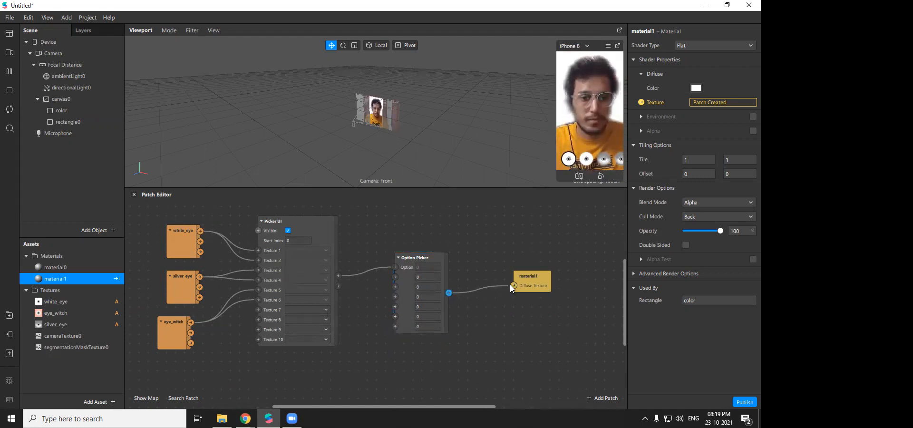
left_click_drag(404, 293, 439, 278)
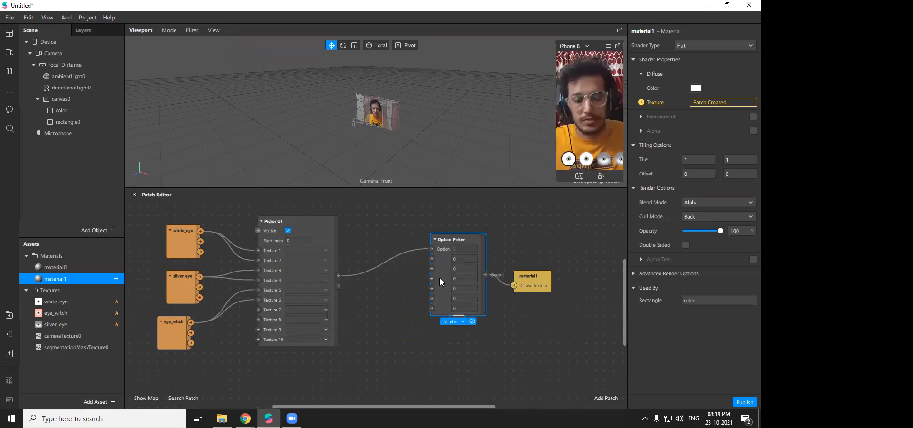
left_click(452, 322)
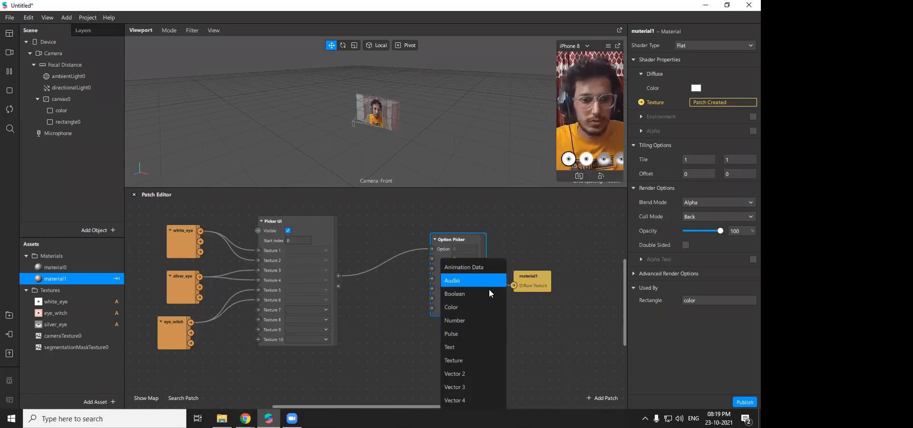
left_click(468, 357)
mouse_move(441, 282)
left_mouse_down()
mouse_move(431, 316)
mouse_move(450, 291)
left_mouse_up()
- Add a Value patch between the Picker UI and Option Picker patches and set its type to Color
double_click(381, 299)
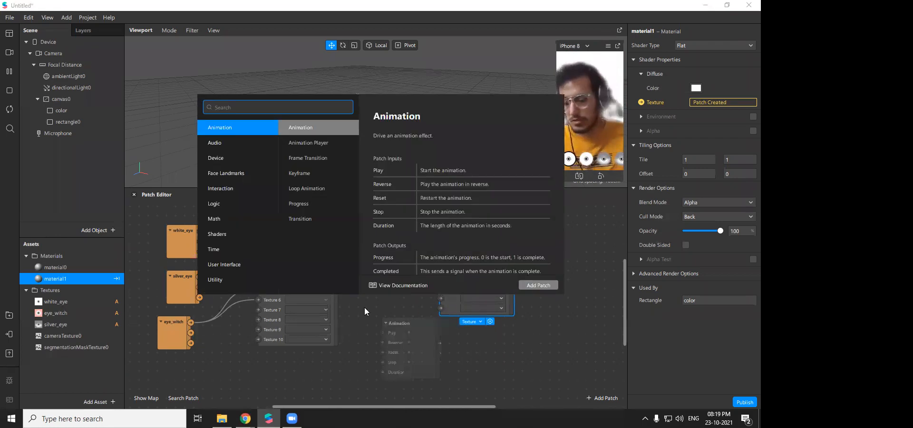
left_click(353, 316)
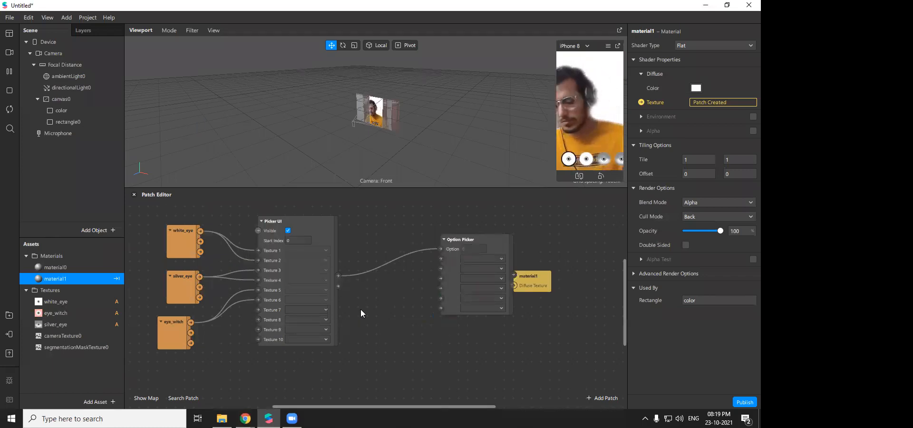
double_click(361, 310)
type("valu")
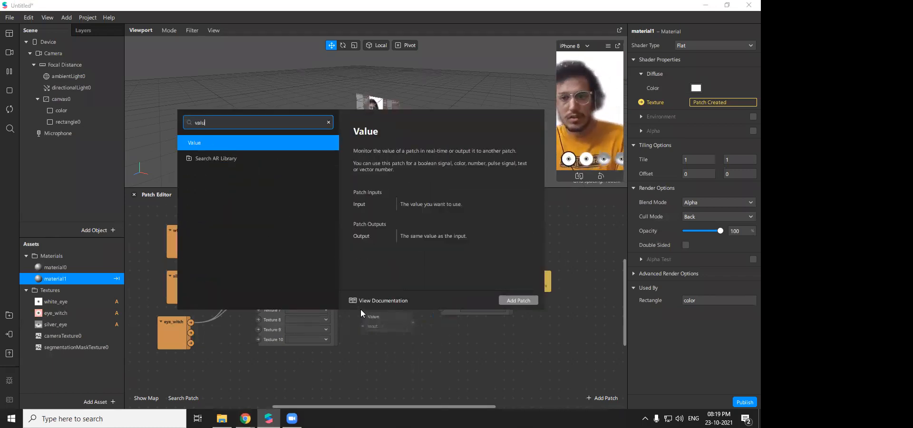
key("Return")
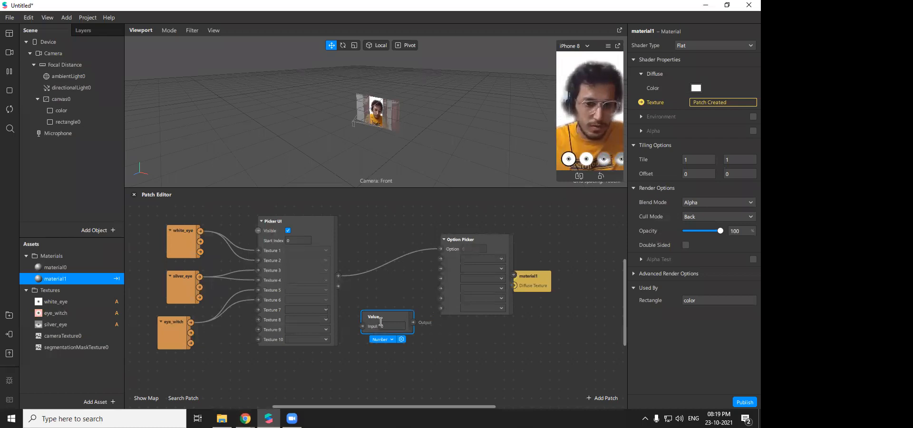
left_click(382, 339)
left_click(389, 322)
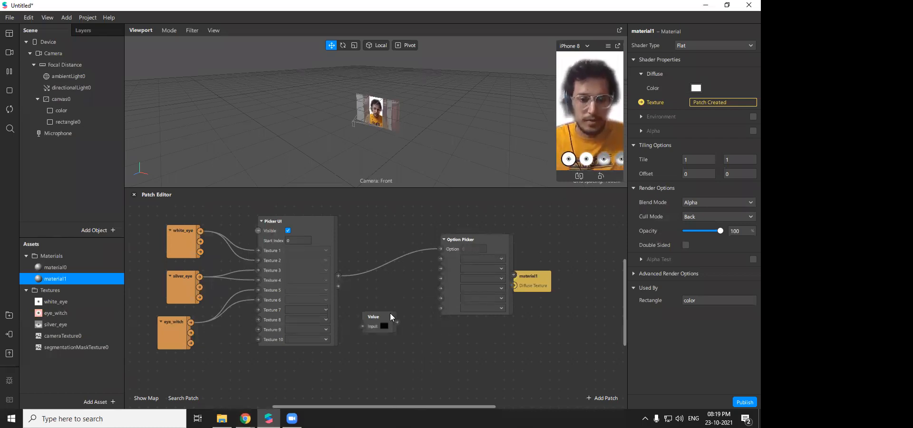
- Try to feed the Value patch with color #000000 into the Option Picker's first texture input, and delete the Value patch
left_click_drag(385, 316, 403, 272)
left_click(398, 286)
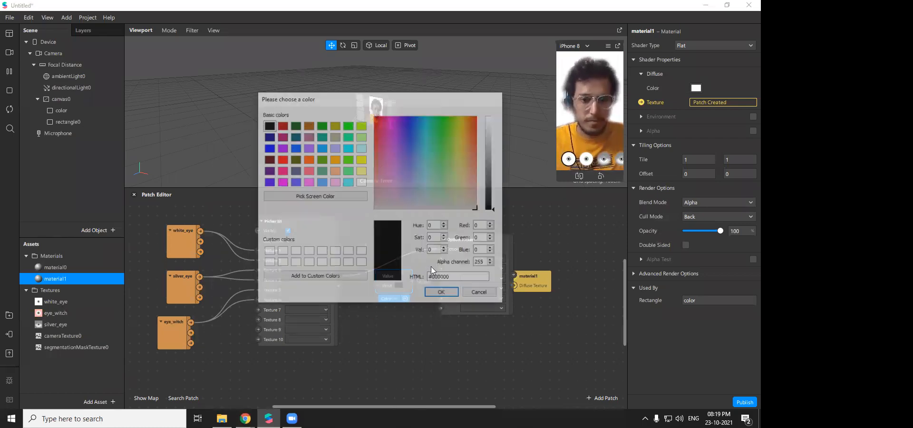
left_click(442, 294)
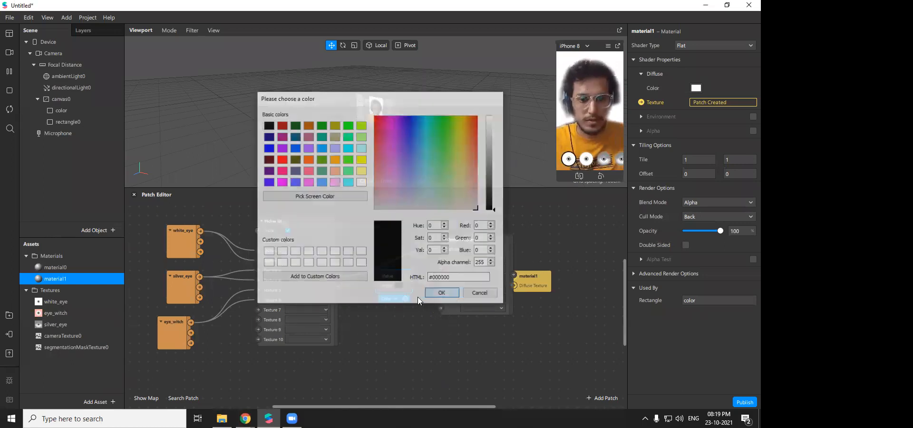
left_click_drag(442, 258, 441, 259)
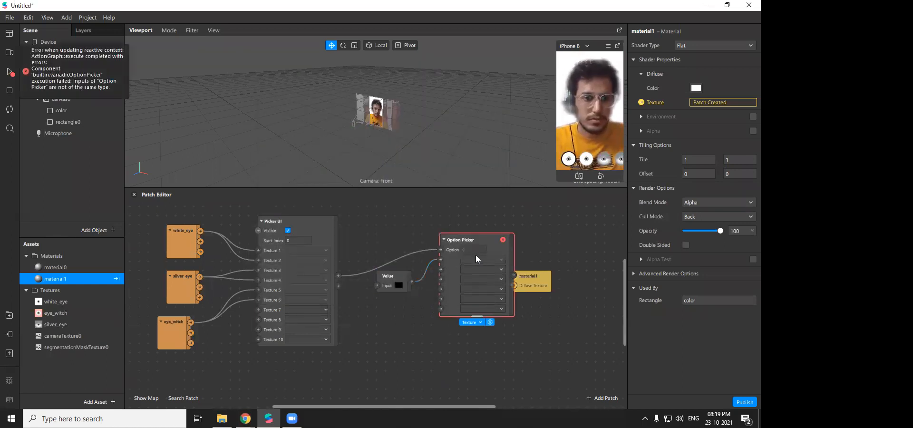
left_click(400, 271)
key("Delete")
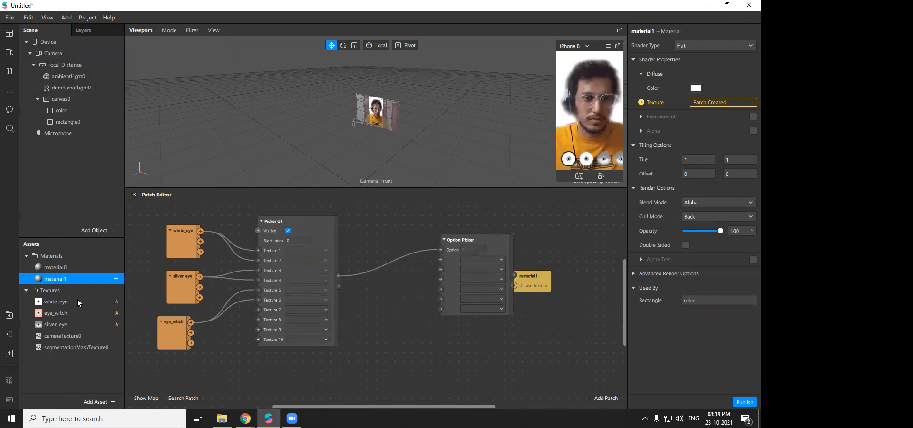
- Connect the eye_witch, silver_eye and white_eye textures to the Option Picker's first, second and third texture inputs
double_click(55, 312)
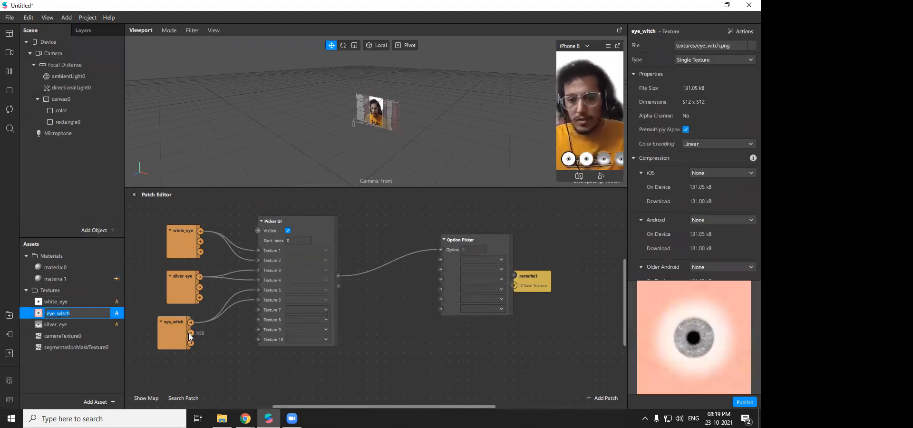
mouse_move(189, 322)
left_mouse_down()
mouse_move(510, 364)
mouse_move(439, 259)
left_mouse_up()
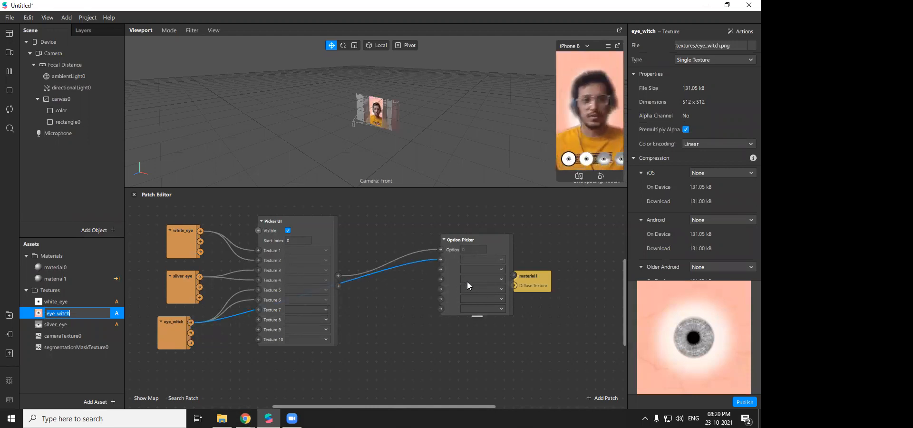
left_click_drag(200, 277, 441, 269)
left_click_drag(201, 232, 441, 280)
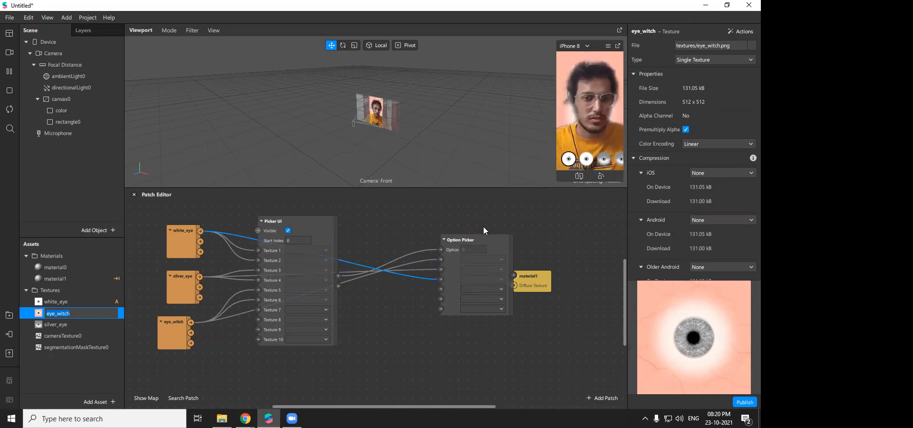
- Test the background switching by choosing the first, second and third picker options in the device preview
left_click(586, 160)
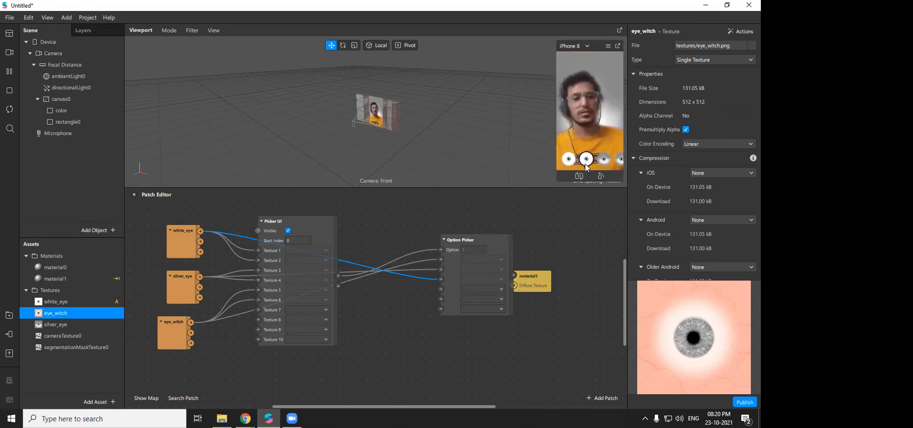
left_click(604, 160)
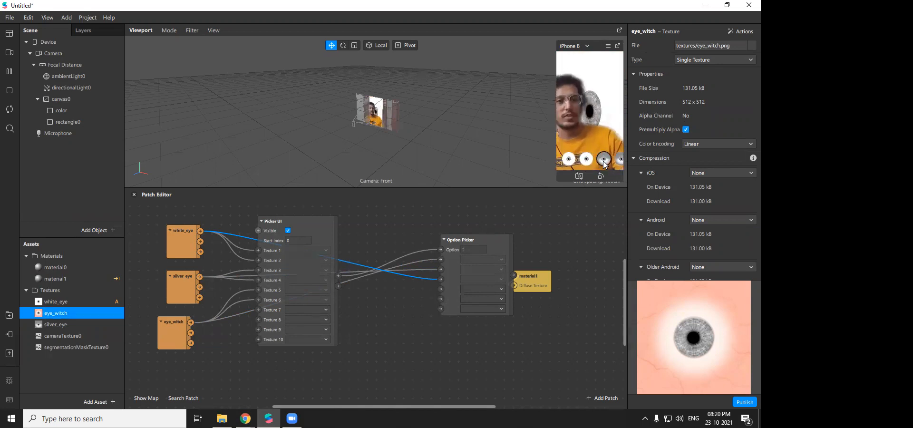
left_click(586, 161)
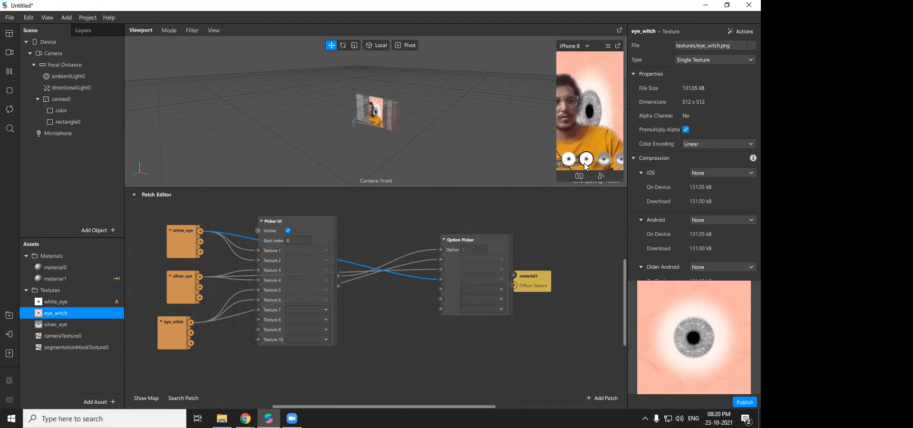
left_click(607, 159)
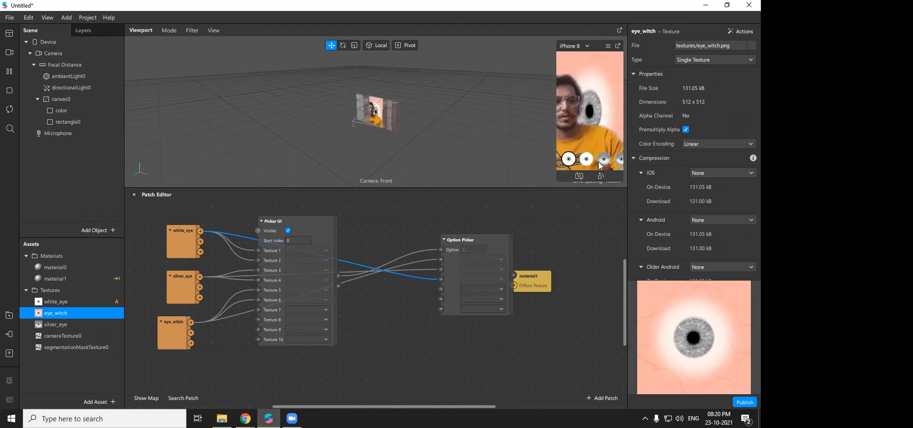
left_click(605, 160)
left_click(574, 162)
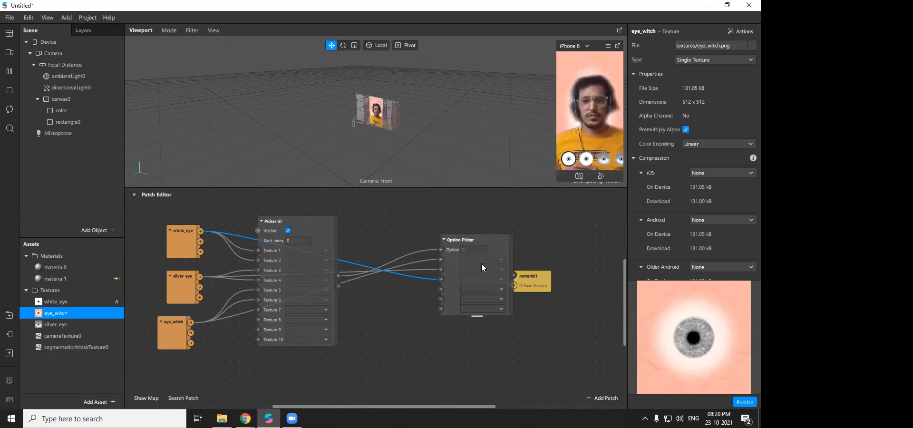
- Delete the Option Picker patch together with its connections
left_click(450, 257)
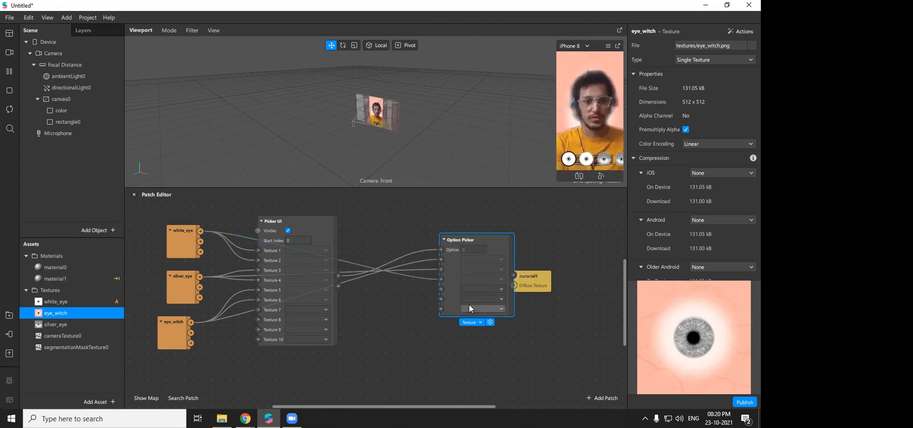
key("Delete")
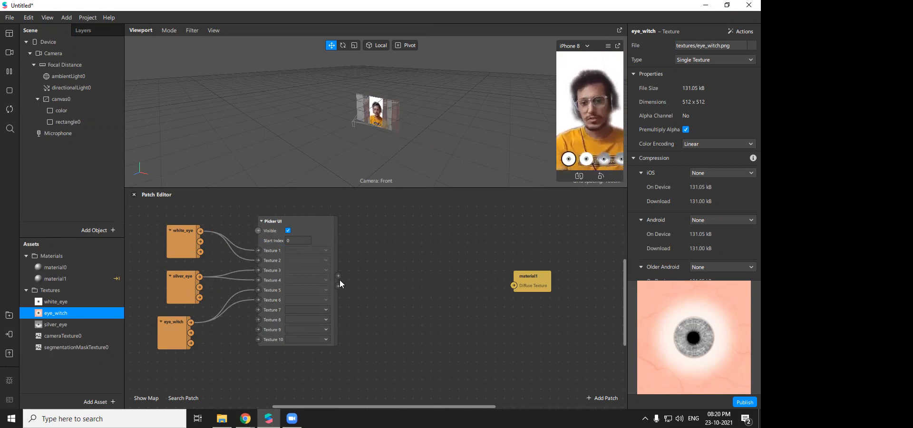
- Add an Equals Exactly patch fed by the Picker UI's first output, placed beside the upper part of the picker
left_click_drag(370, 277, 363, 262)
type("ext")
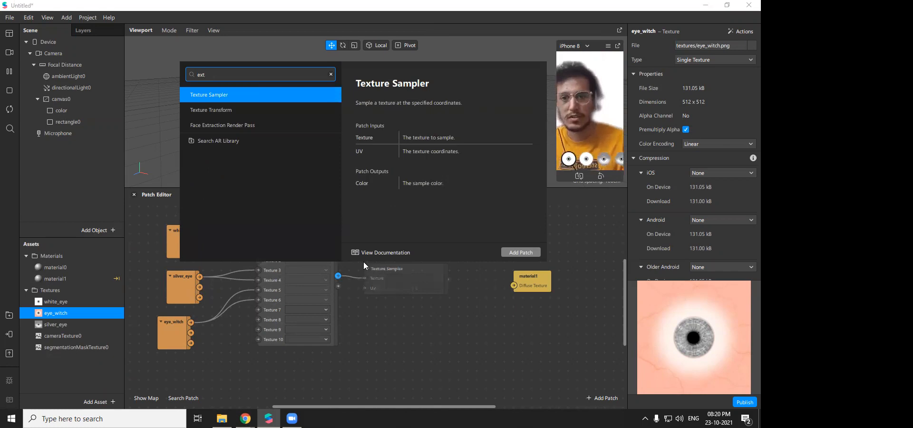
key("BackSpace")
key("Up")
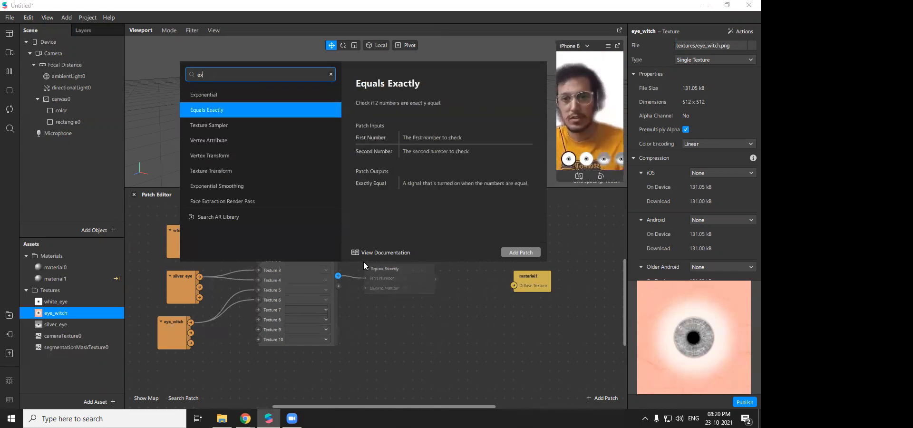
key("Return")
left_click_drag(387, 278, 406, 241)
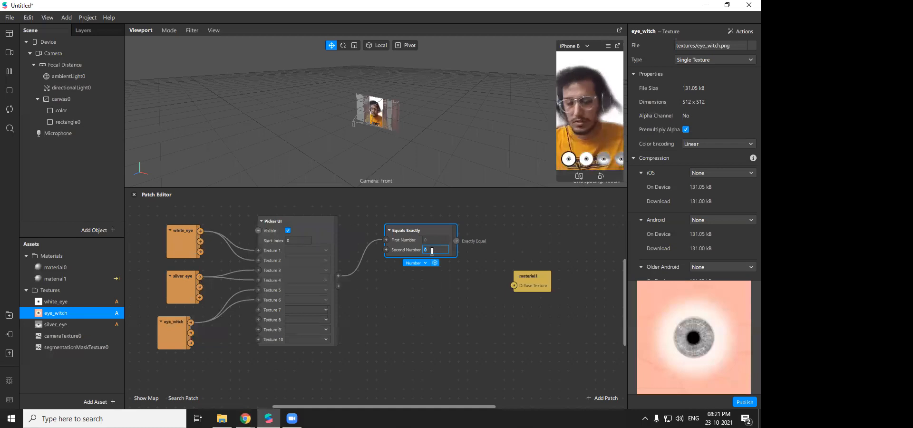
- Duplicate the Equals Exactly patch below the first, connect the Picker UI's first output to it, and set its second number to 1
key("ctrl+d")
left_click_drag(403, 245, 403, 293)
left_click_drag(338, 275, 387, 295)
left_click(444, 305)
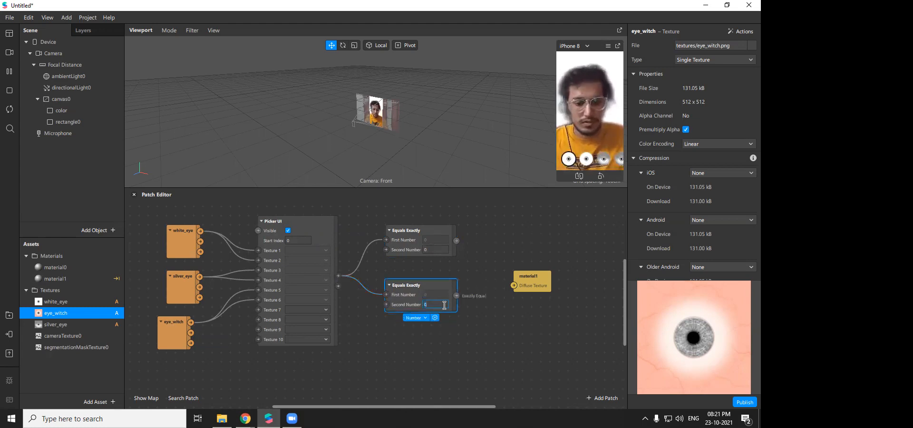
- Replace the material1 patch with a Visible patch for the color rectangle, driven by the first Equals Exactly patch
left_click(529, 287)
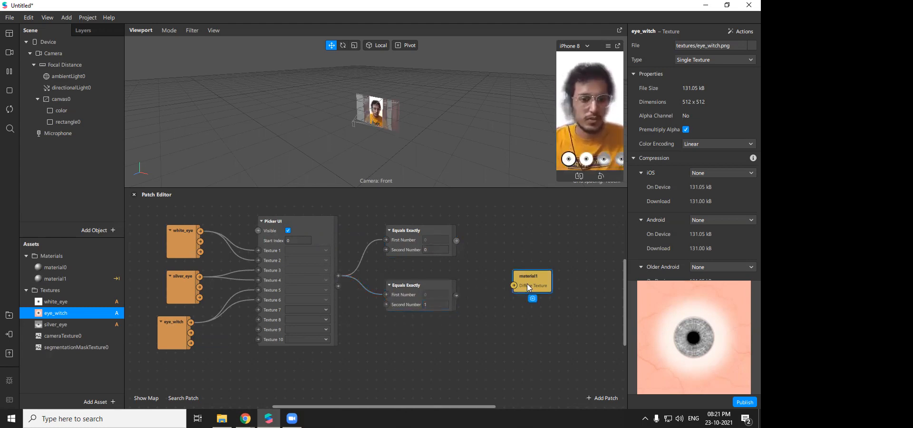
key("Delete")
left_click(62, 110)
left_click(635, 89)
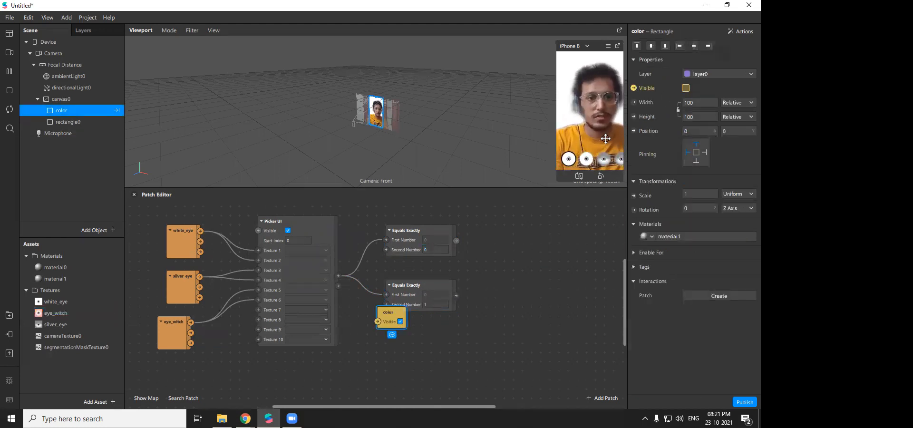
left_click_drag(390, 324, 495, 276)
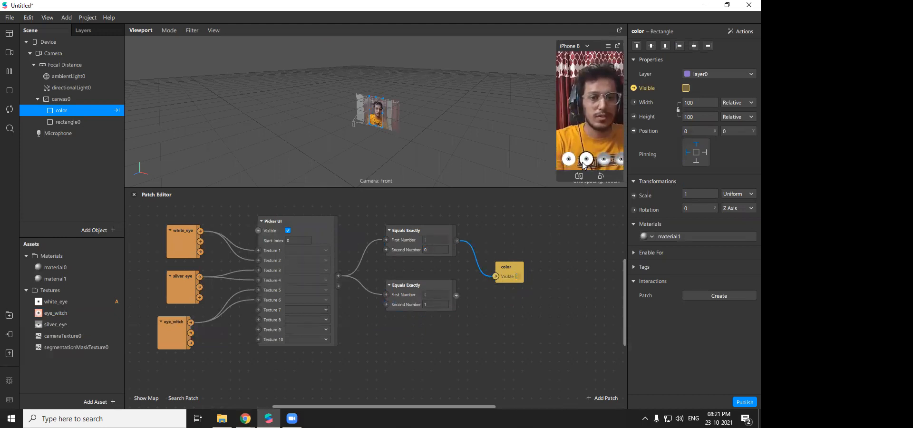
- Add a Value patch connected to the second Equals Exactly patch's output
left_click_drag(456, 296, 481, 301)
type("val")
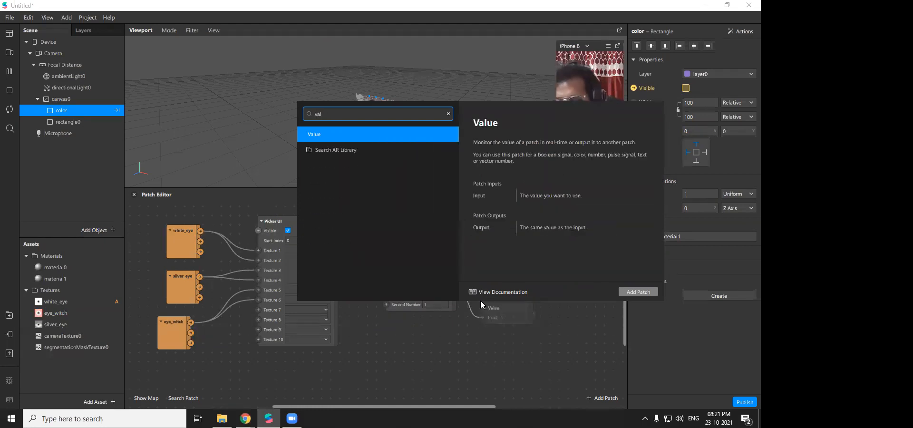
key("Return")
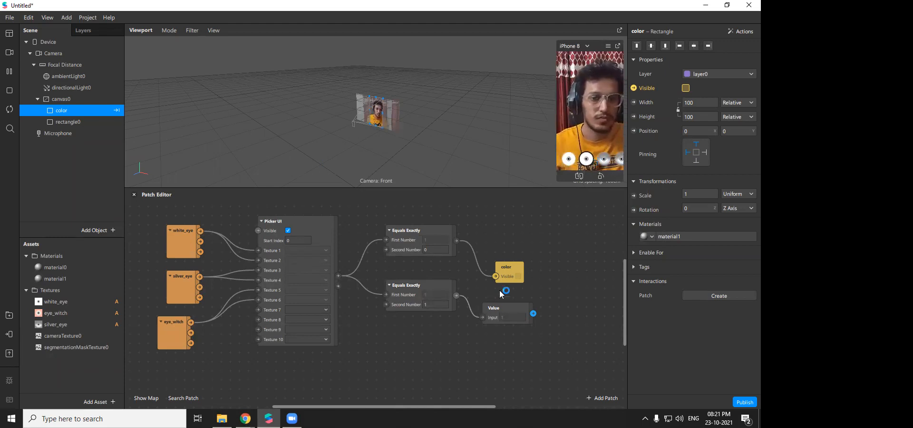
left_click_drag(493, 294, 509, 220)
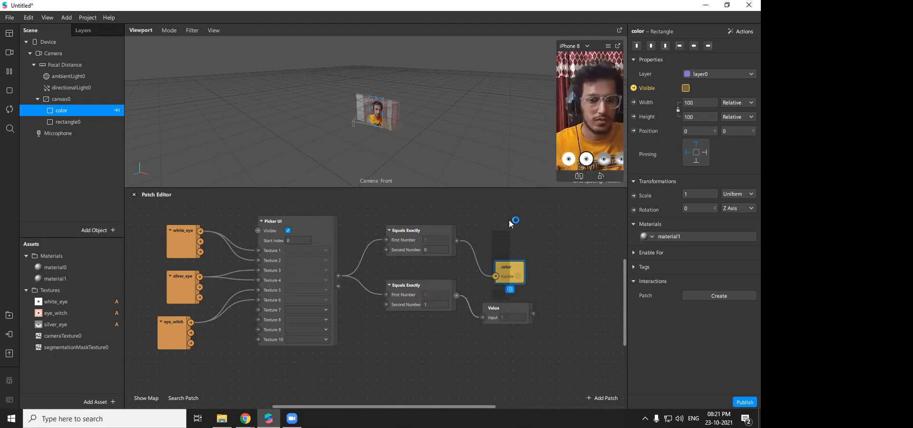
mouse_move(505, 268)
left_mouse_down()
mouse_move(525, 290)
mouse_move(506, 268)
left_mouse_up()
- Swap the connections so the first Equals Exactly patch feeds the Value patch and the second drives the color rectangle's visibility
left_click(476, 260)
key("Delete")
left_click_drag(486, 318, 482, 265)
left_click_drag(488, 309, 483, 242)
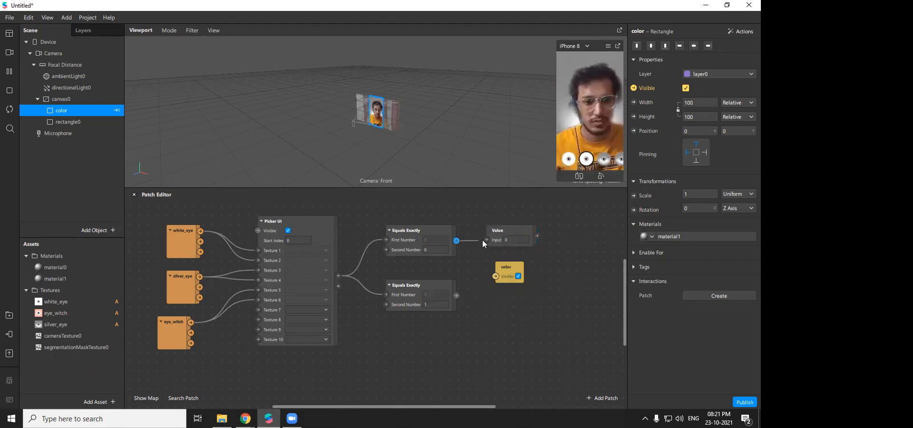
left_click_drag(505, 268, 496, 304)
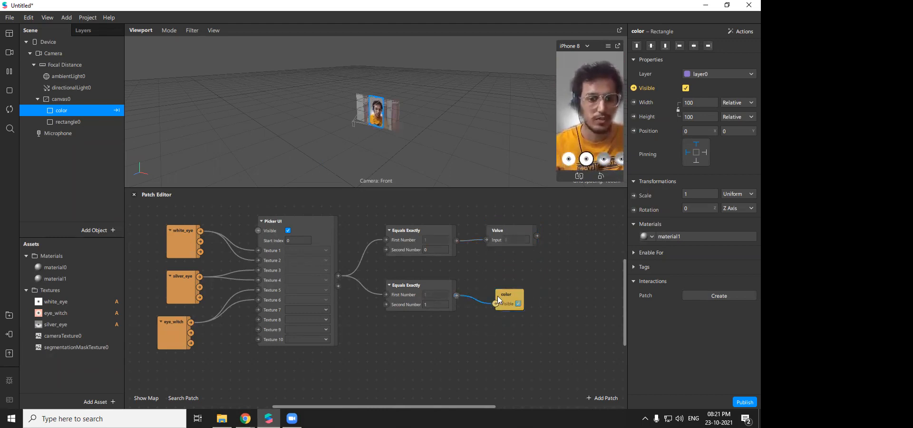
- Test the color rectangle's visibility by choosing the first and second picker options in the device preview
left_click(567, 162)
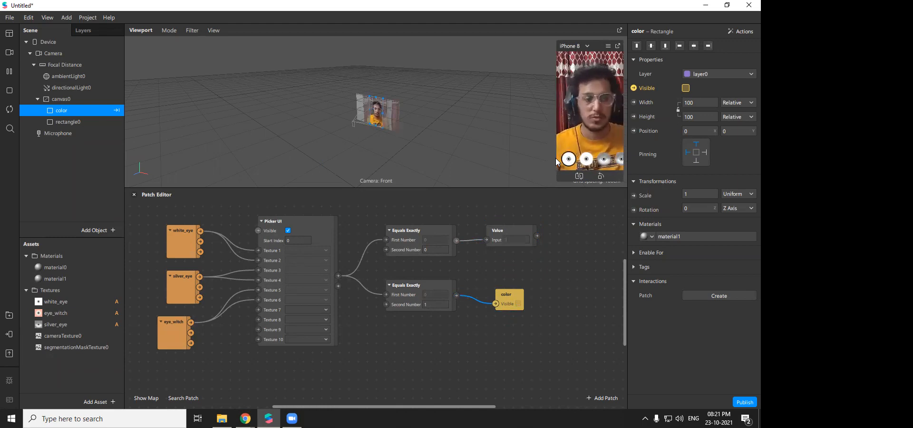
left_click(588, 161)
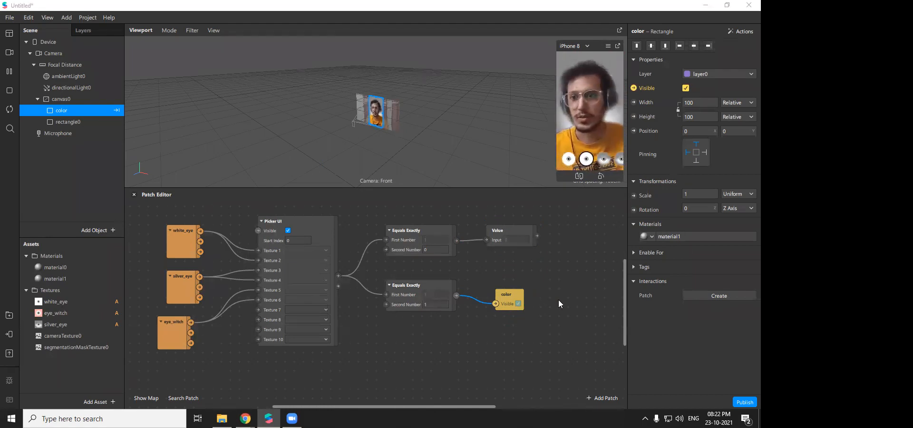
- Delete all the patches from the Patch Editor
scroll(512, 329, "down", 1)
scroll(512, 329, "up", 1)
left_click_drag(531, 364, 158, 226)
key("Delete")
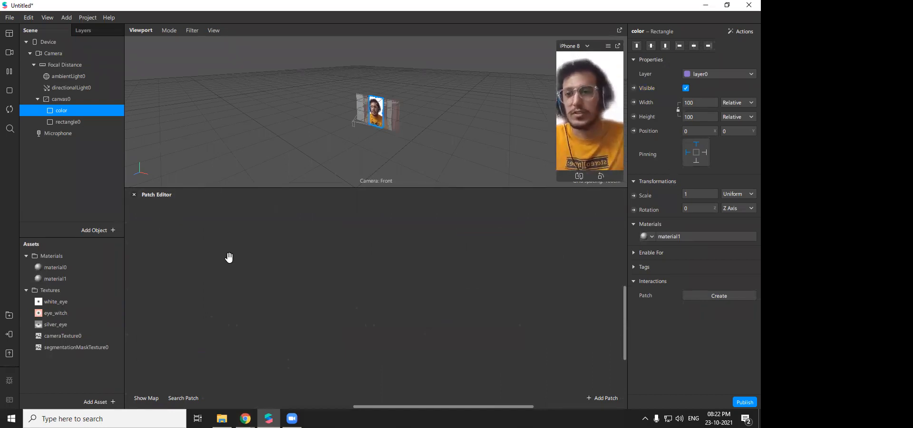
left_click(72, 98)
right_click(73, 98)
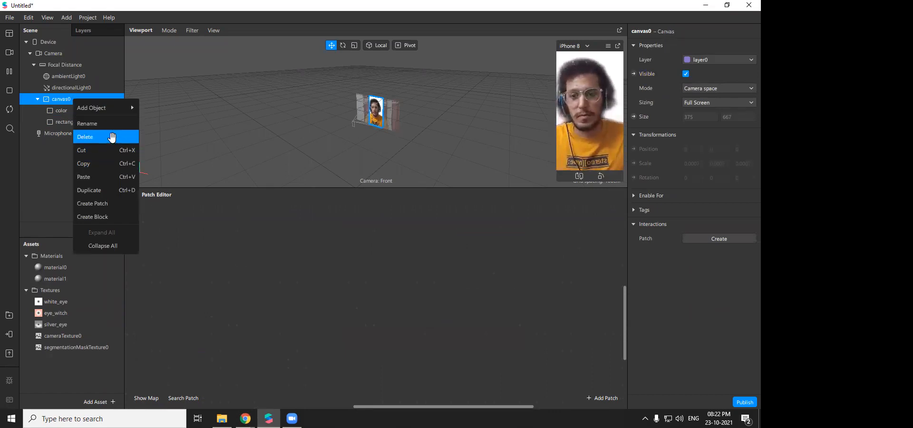
left_click(230, 256)
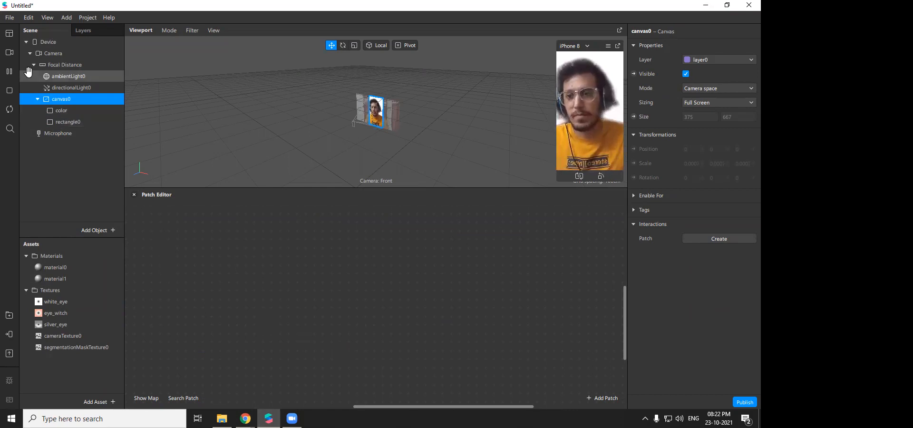
left_click(48, 18)
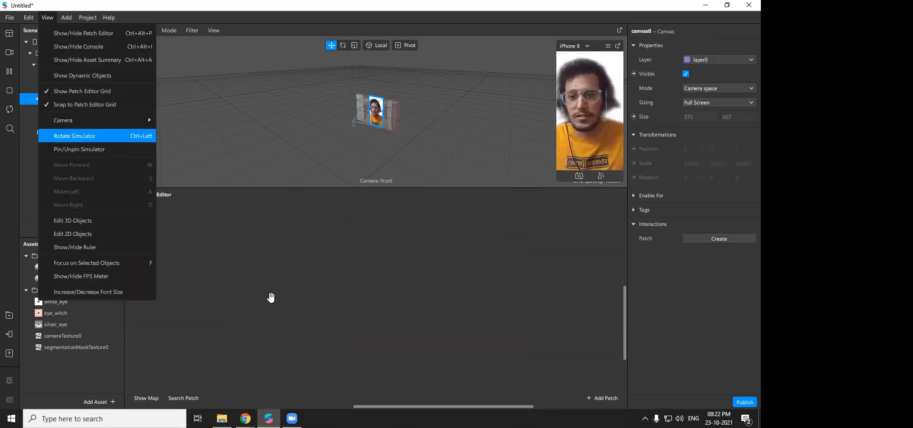
- Add a Slider UI patch to the empty Patch Editor
right_click(225, 275)
type("sli")
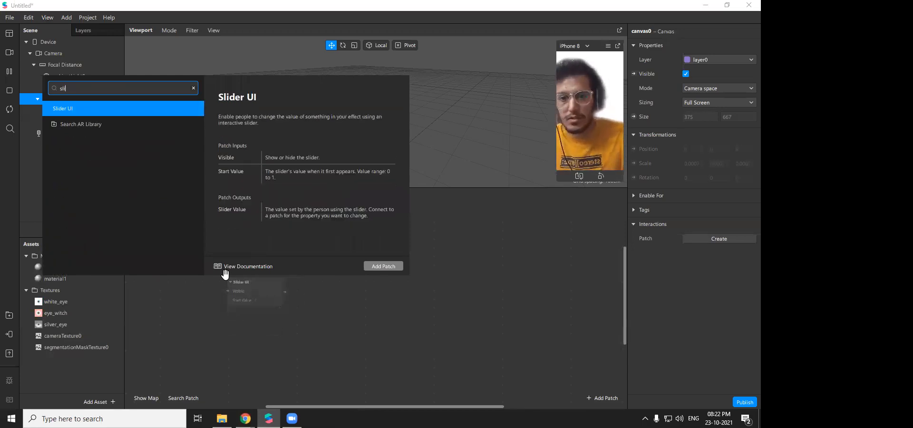
key("Return")
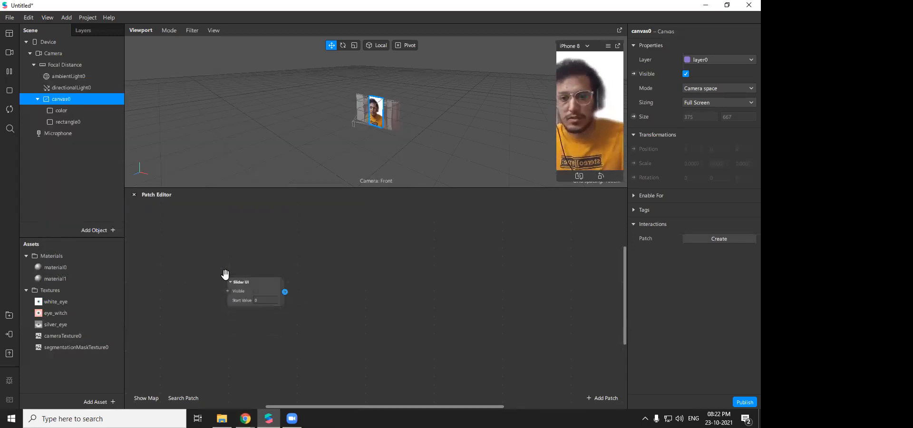
left_click(270, 263)
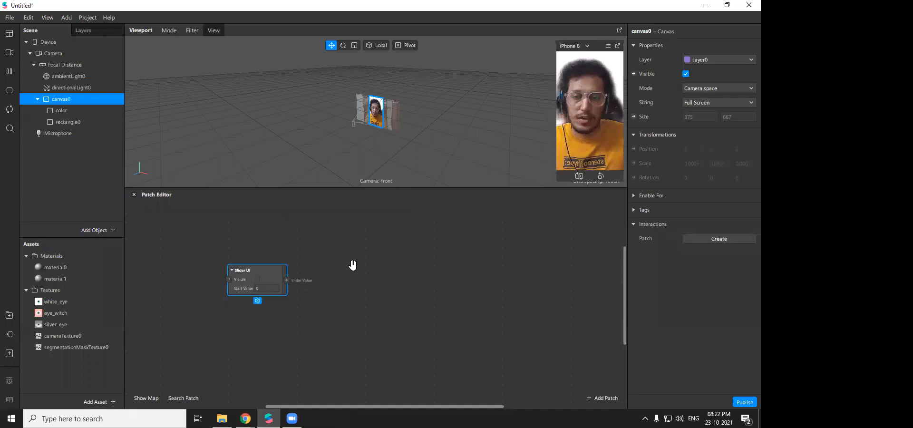
- Review the selected target platforms in the project properties
left_click(87, 17)
left_click(96, 33)
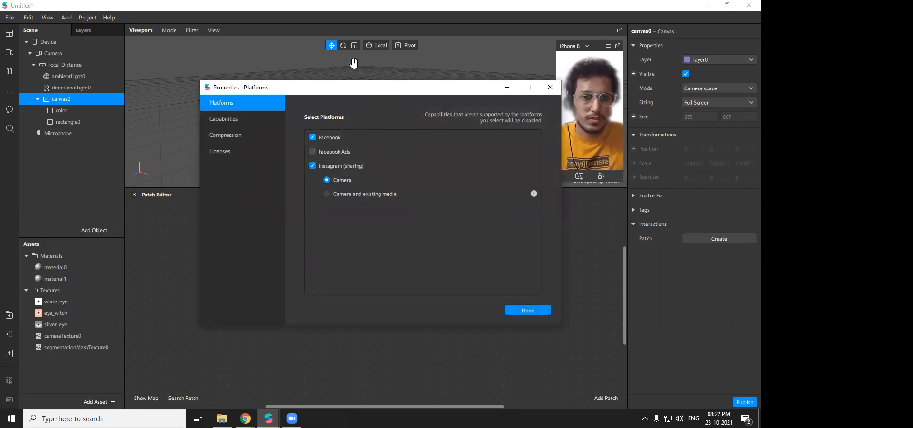
left_click(522, 60)
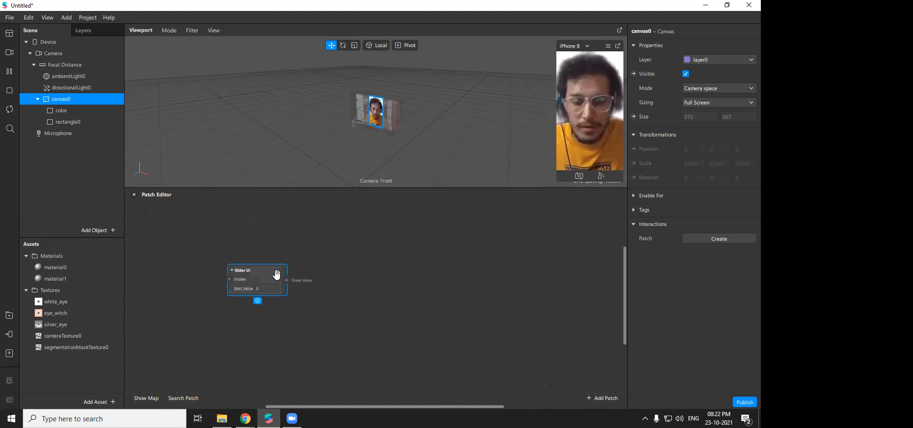
- Make the Slider UI visible and feed its slider value into a Multiply patch placed beside it
left_click(257, 280)
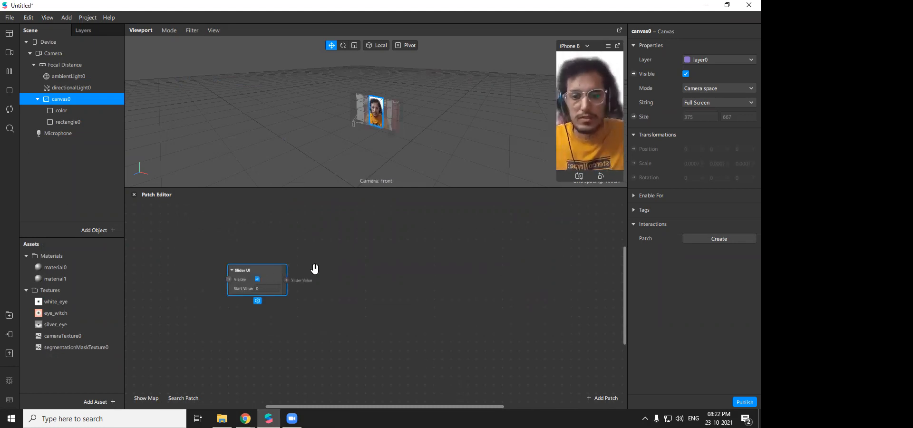
left_click_drag(287, 280, 301, 279)
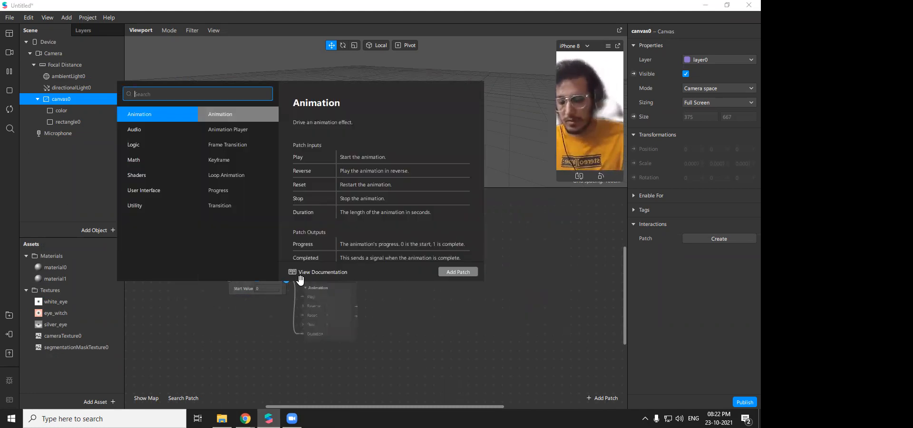
type("mu")
key("Down")
key("Down")
key("Return")
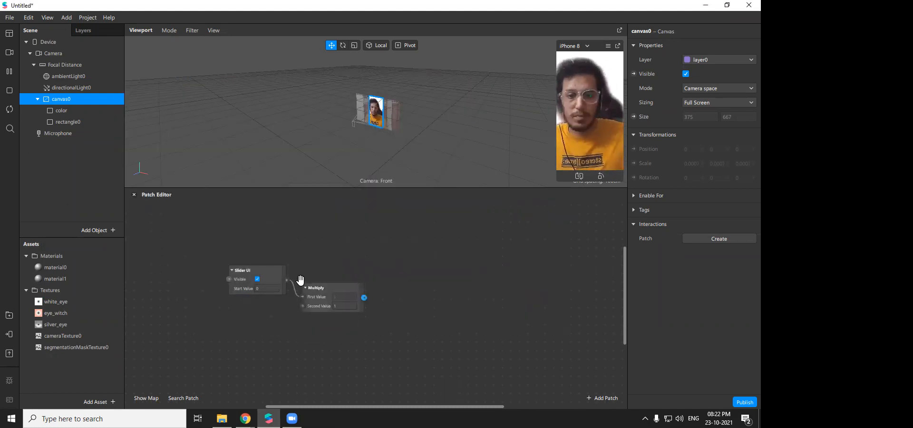
left_click_drag(329, 278, 342, 269)
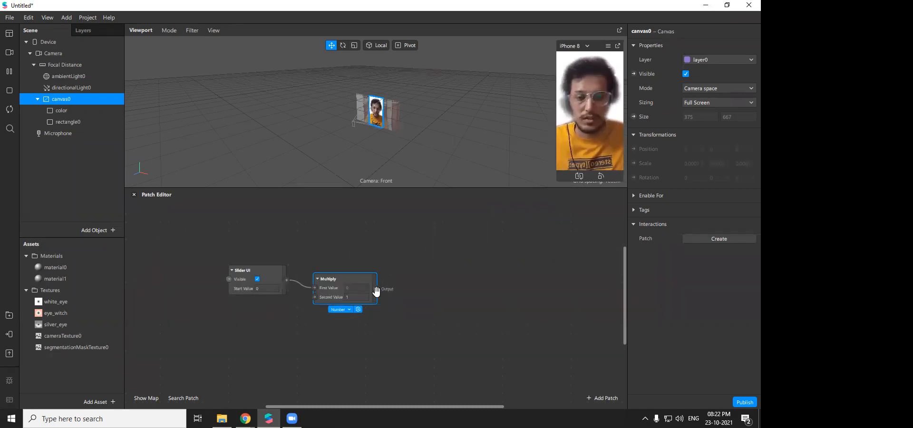
- Add an Option Picker patch and connect the Multiply patch's output to its Option input
double_click(400, 270)
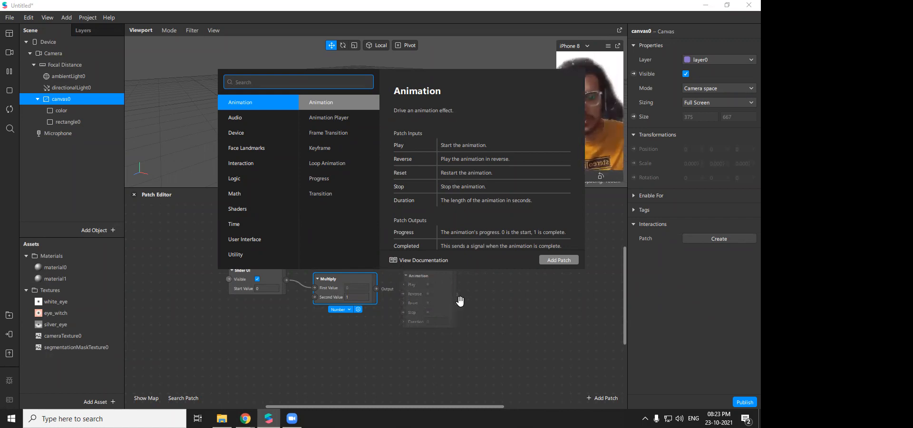
type("opt")
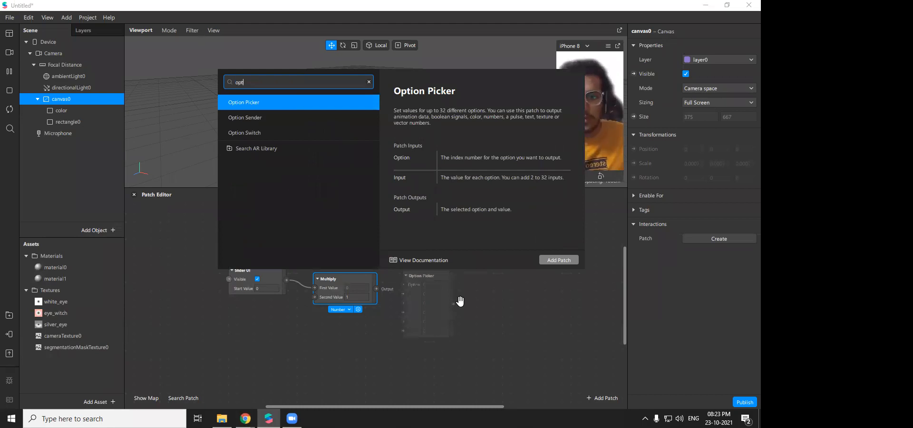
key("Return")
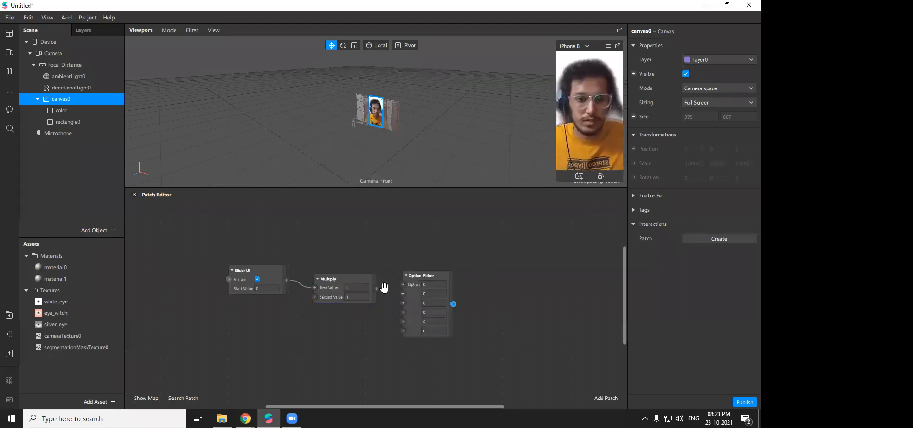
left_click_drag(377, 288, 422, 270)
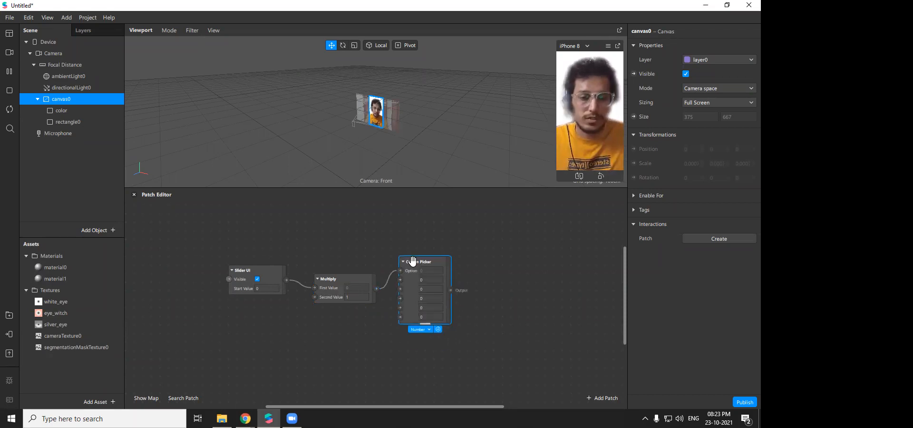
- Switch the Option Picker's value type to Color and set its first option to a bright orange-red
left_click(431, 329)
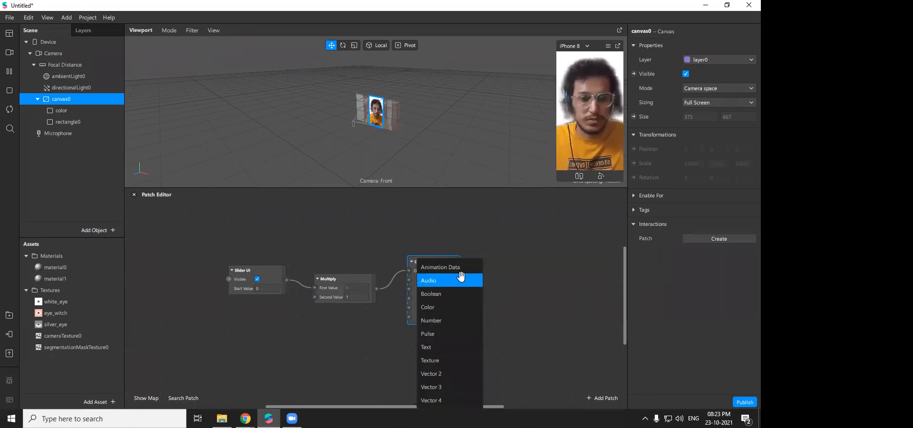
left_click(442, 306)
left_click(434, 280)
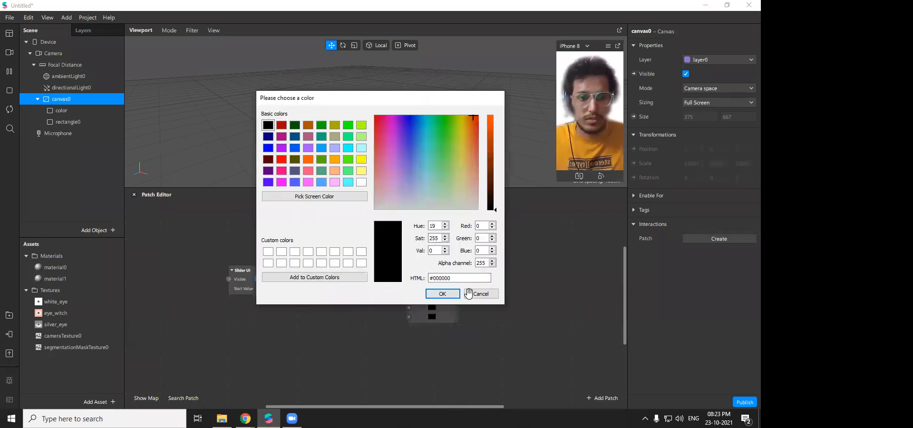
left_click(442, 294)
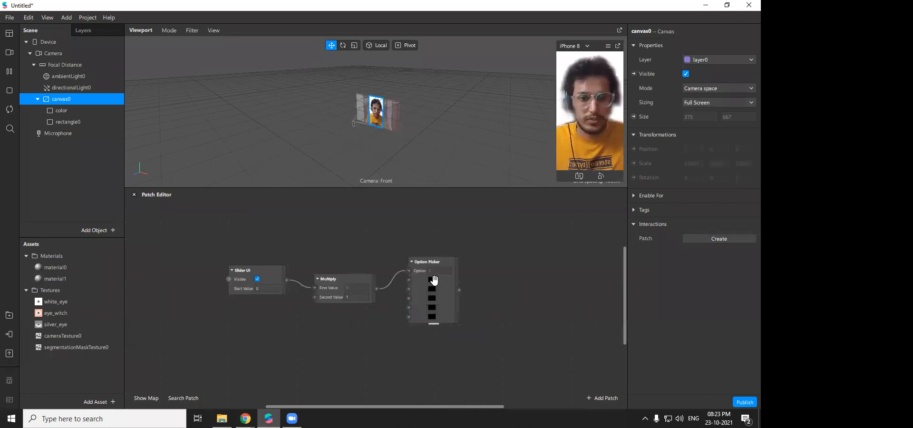
left_click(433, 282)
left_click_drag(474, 157, 473, 71)
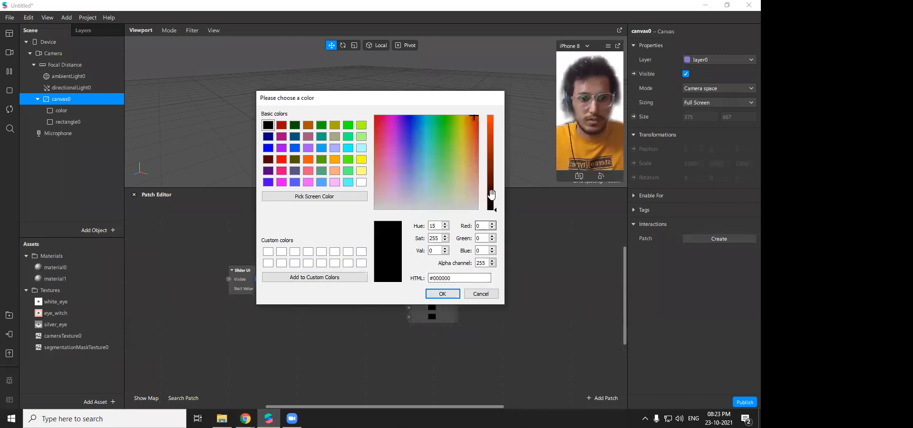
left_click_drag(491, 196, 476, 93)
left_click(443, 294)
- Set the Option Picker's second color to green #00ff00
left_click(432, 281)
left_click_drag(491, 205, 469, 116)
left_click(442, 116)
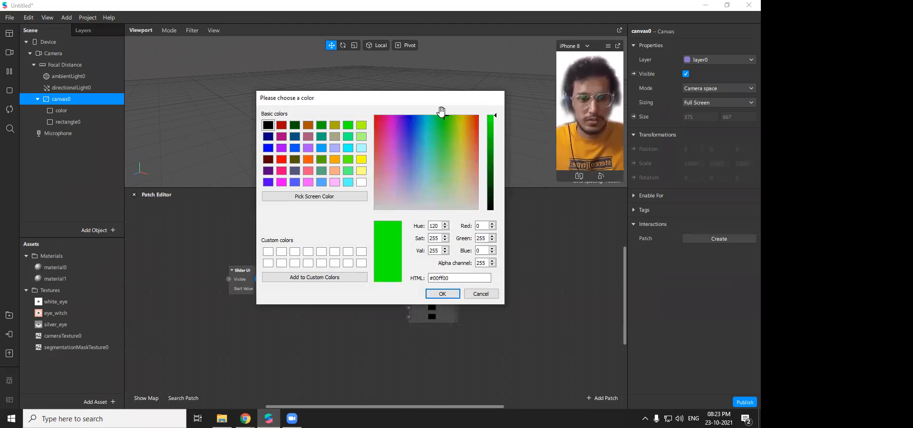
left_click(445, 293)
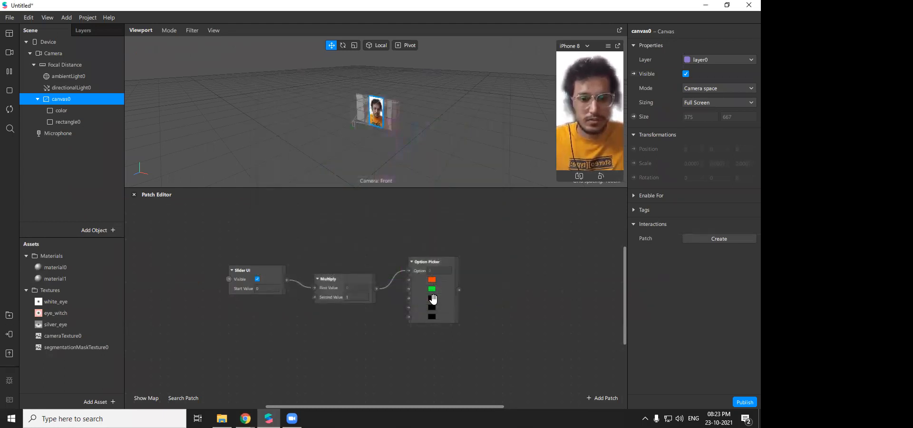
- Set the Option Picker's third color to yellow #ebff05
left_click(432, 291)
left_click_drag(494, 210, 495, 122)
left_click(460, 118)
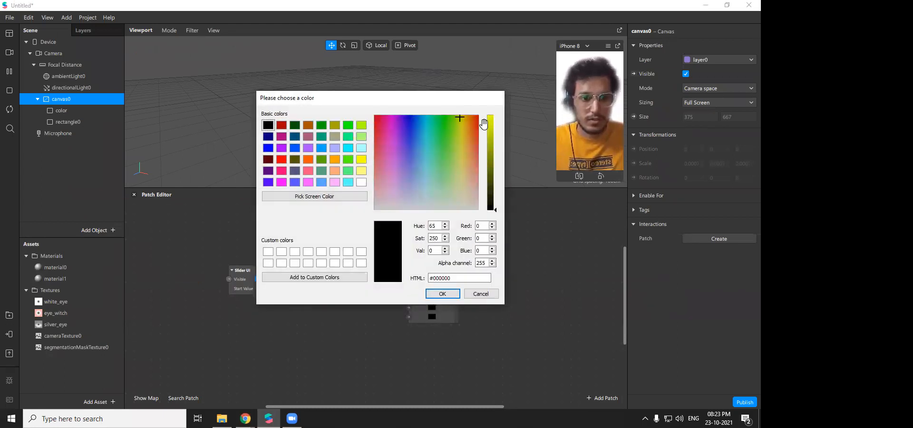
left_click(446, 295)
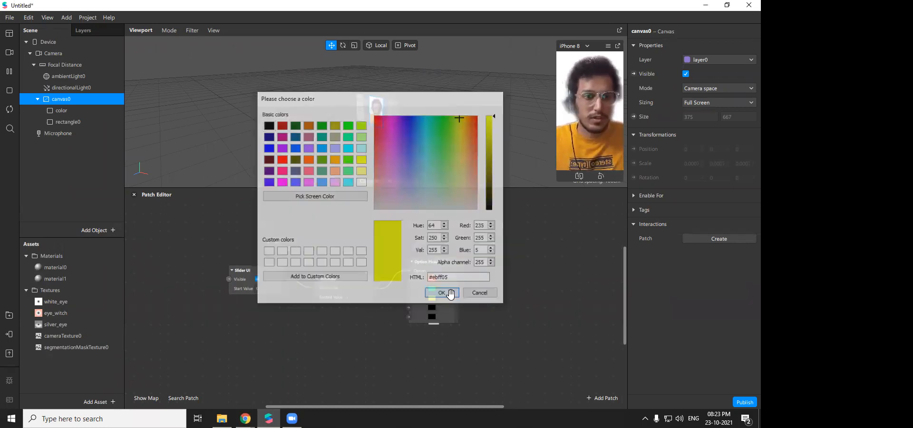
- Set the Option Picker's fourth color to red #ff0004
left_click_drag(410, 406, 422, 406)
left_click(407, 308)
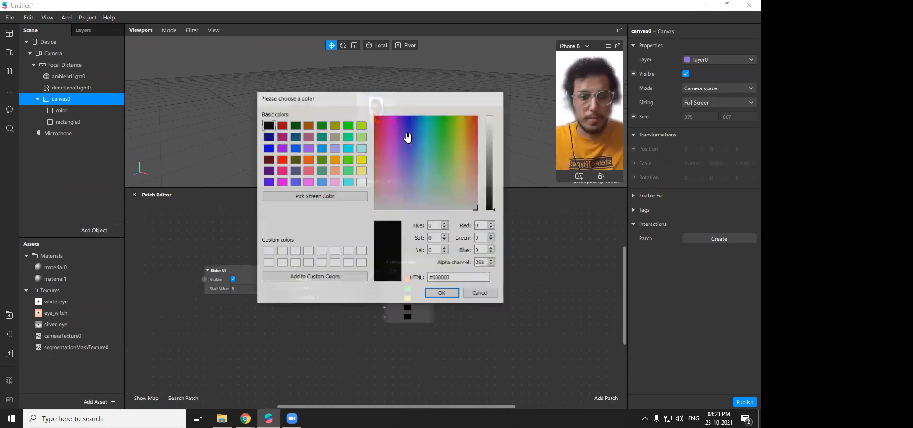
left_click(375, 115)
left_click(490, 116)
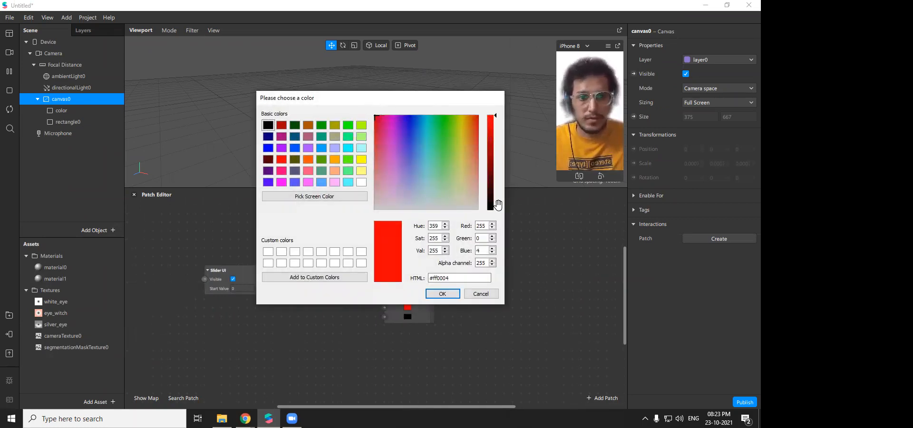
left_click(448, 294)
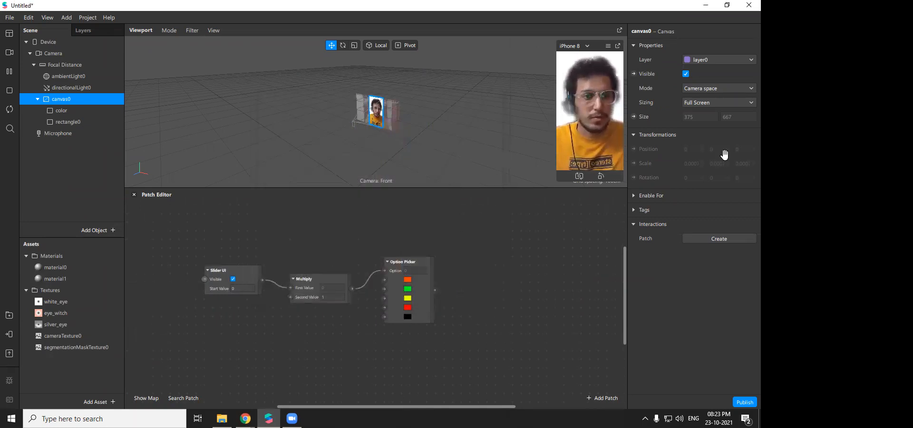
- Set the Multiply patch's second value to 6
left_click(410, 320)
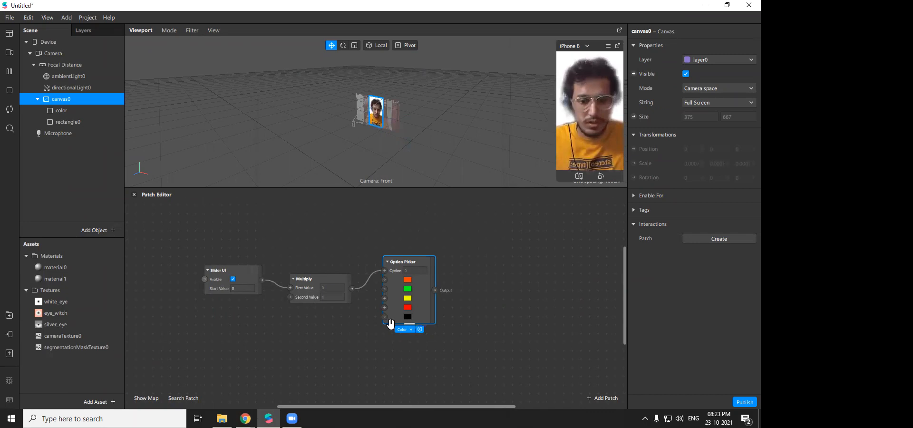
left_click(330, 297)
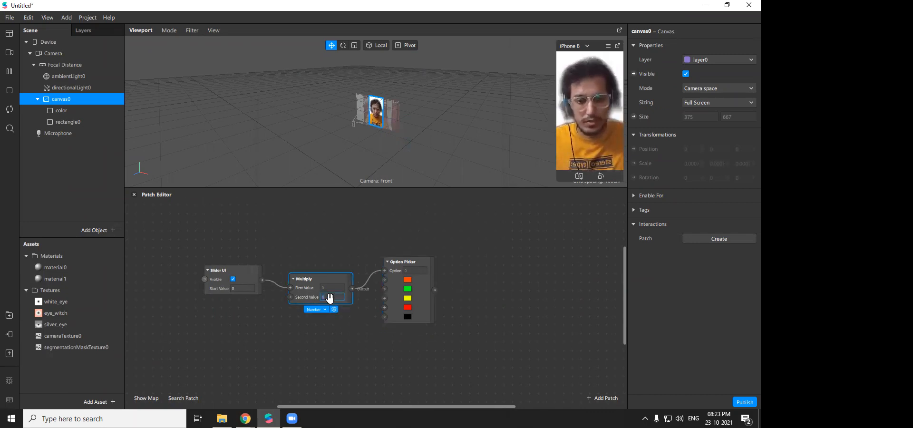
type("6")
key("Return")
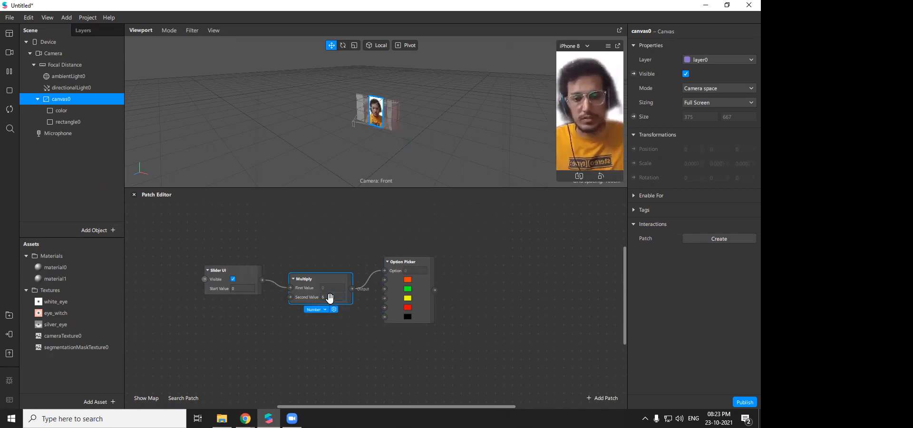
left_click(315, 255)
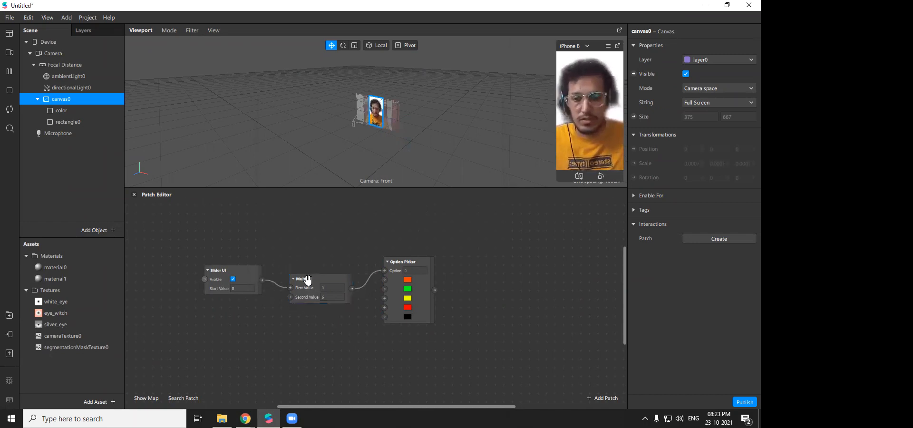
left_click_drag(419, 407, 418, 406)
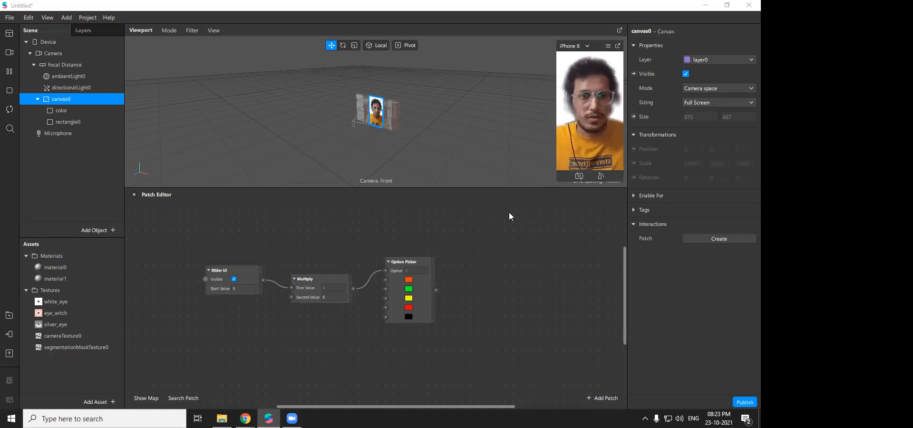
- Create a patch for the diffuse texture of the color rectangle's material1 and connect the Option Picker's output to it
left_click(70, 110)
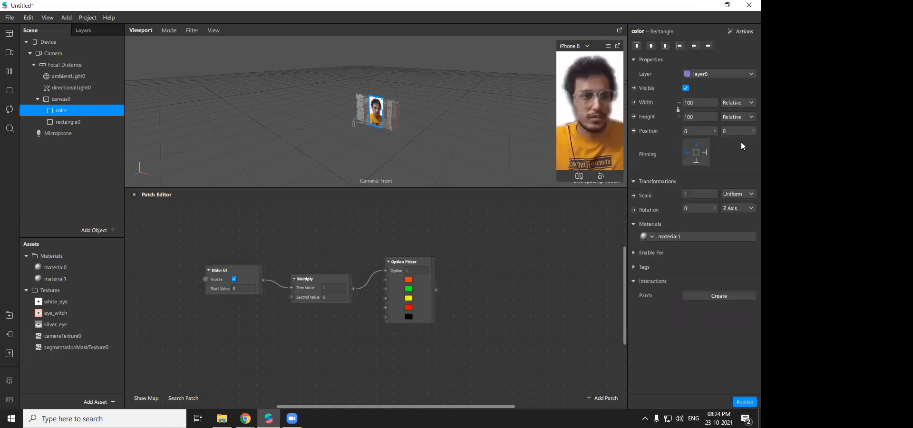
left_click(731, 236)
left_click(641, 101)
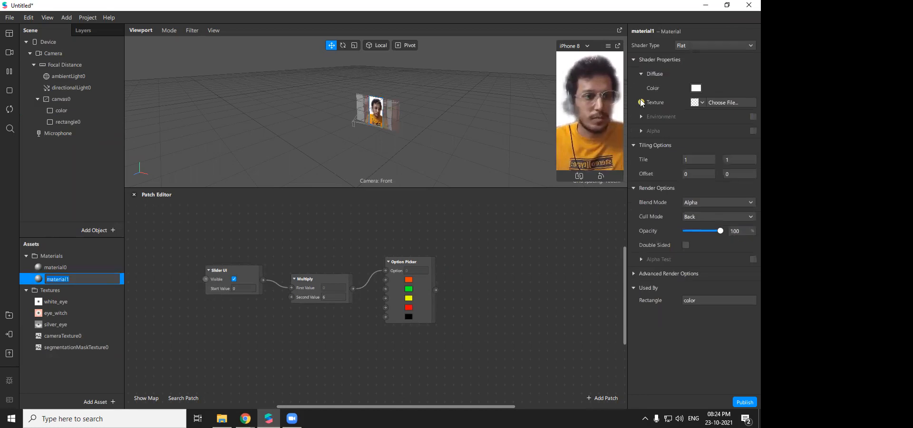
left_click_drag(437, 290, 494, 291)
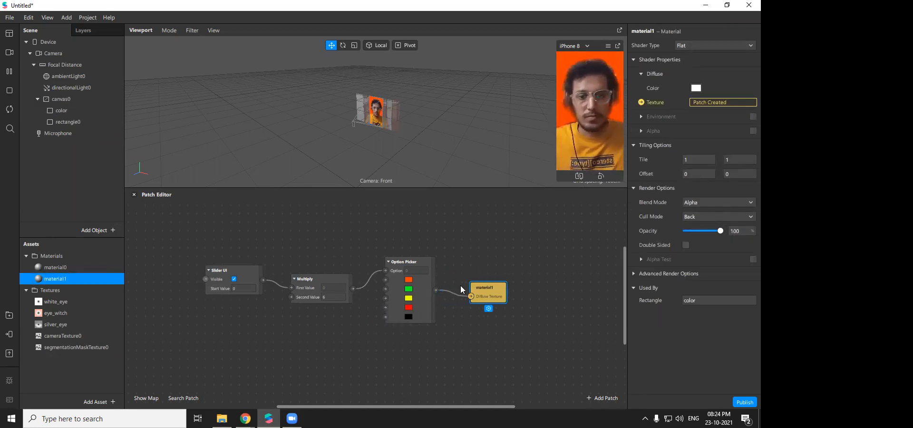
- Try start values of 1 and 2 on the Slider UI patch to test the background color selection
left_click(248, 291)
type("1")
key("Return")
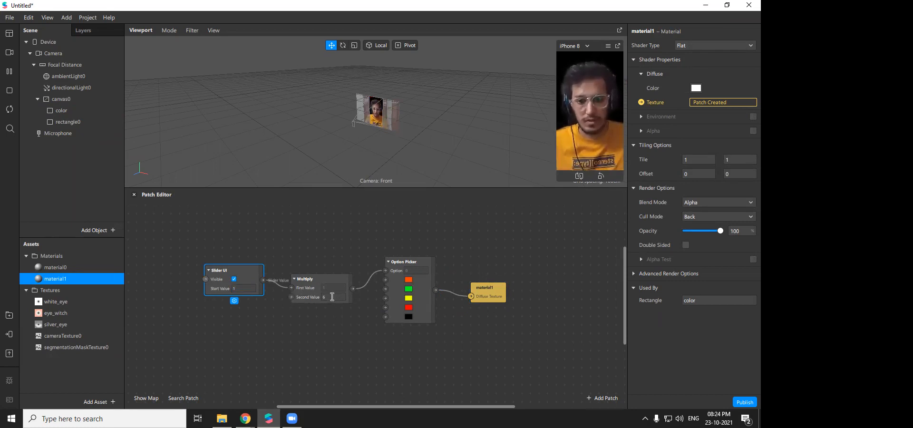
left_click(248, 289)
type(".2")
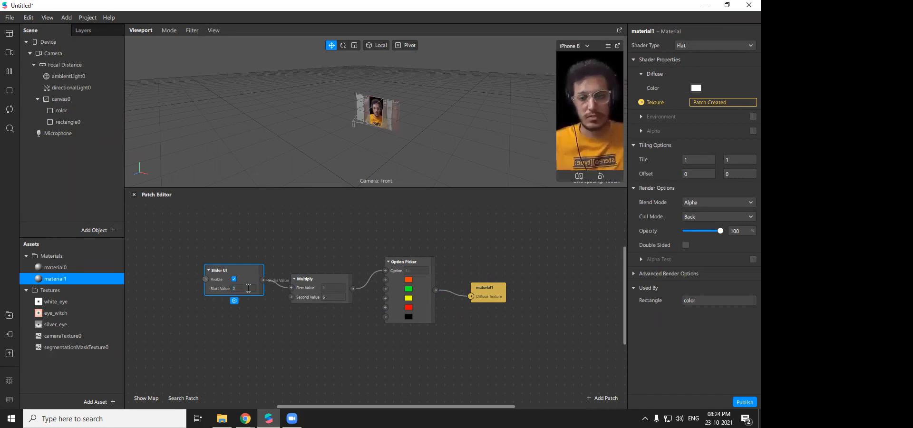
key("Return")
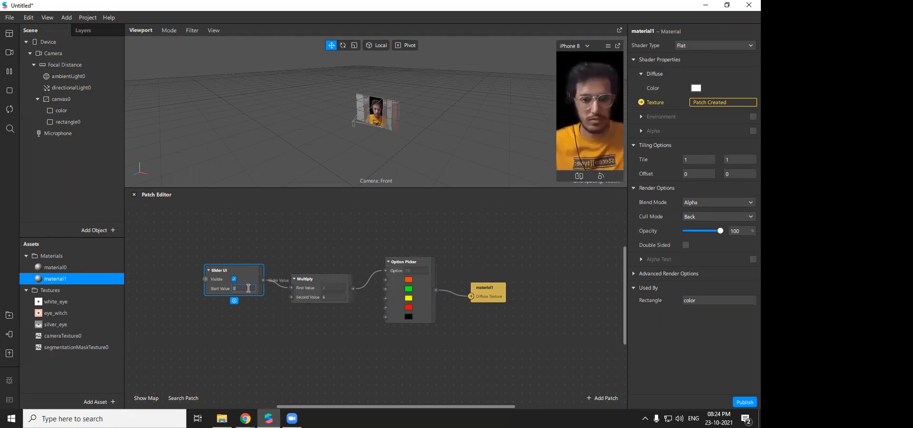
key("Return")
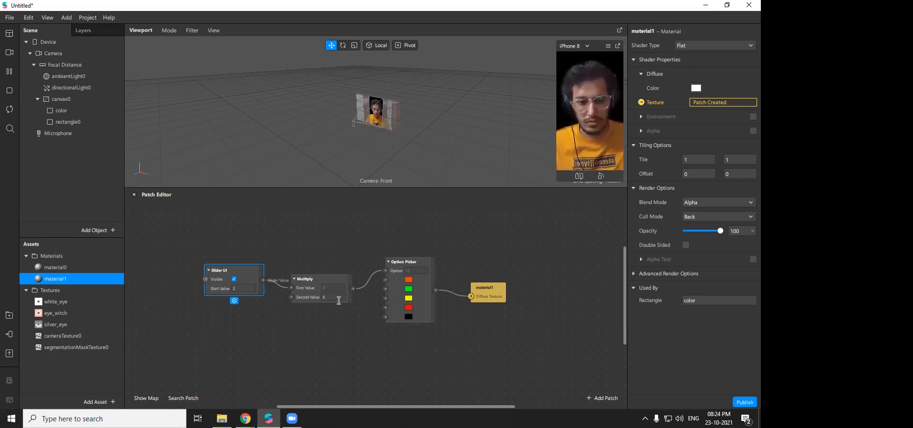
- Try 5 as the Multiply patch's second value and settle on 1
left_click(338, 298)
type("5")
key("Return")
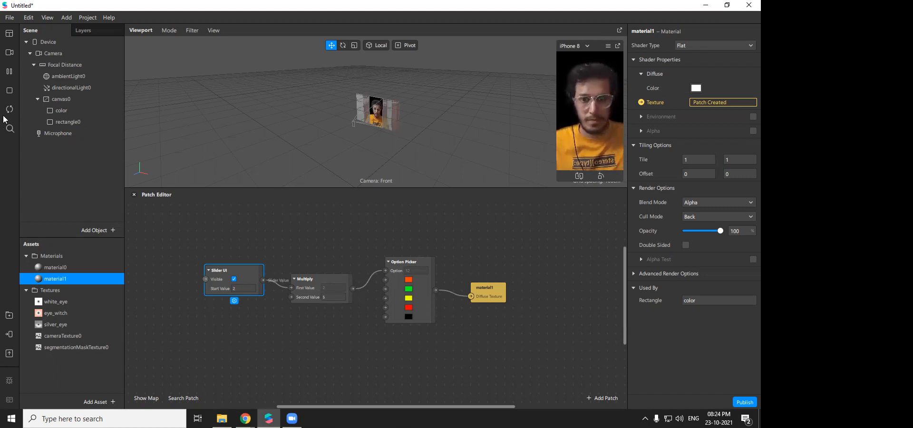
left_click(337, 296)
type("1")
key("Return")
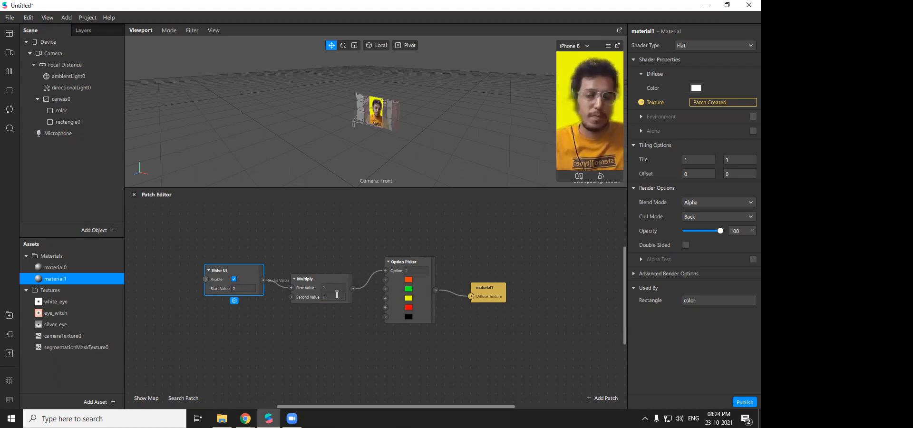
left_click(337, 295)
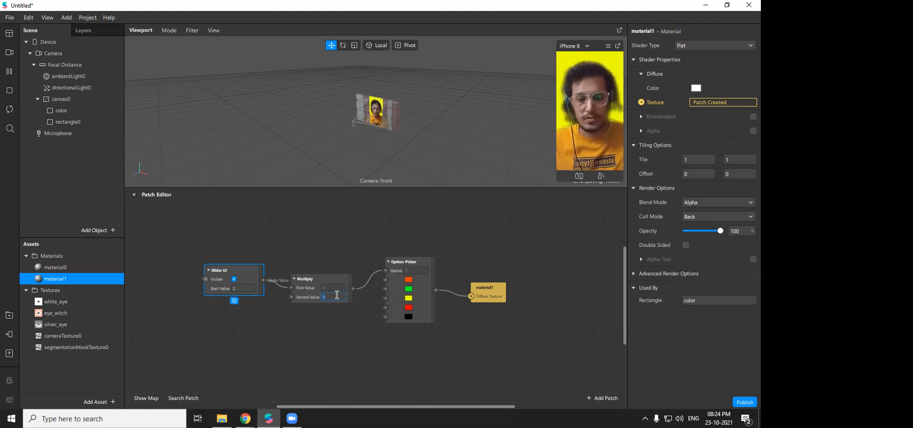
left_click(320, 318)
- Test the background colors by setting the Slider UI's start value to 1, 2, 3 and finally 4
left_click(246, 288)
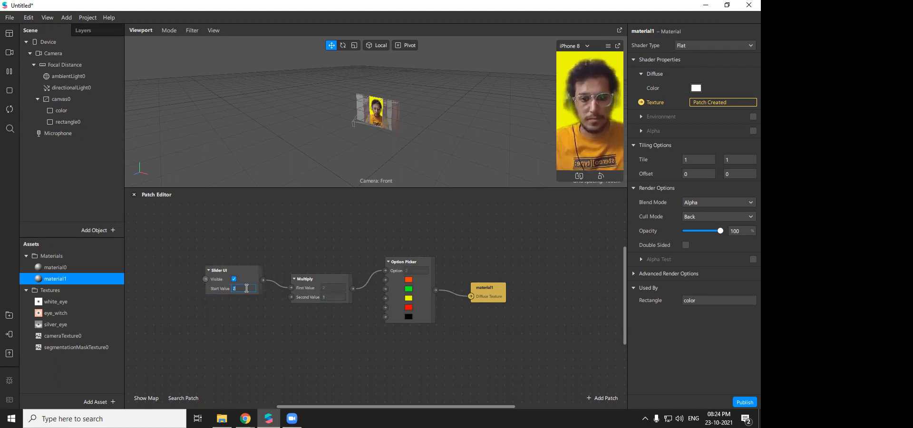
type("1")
key("Return")
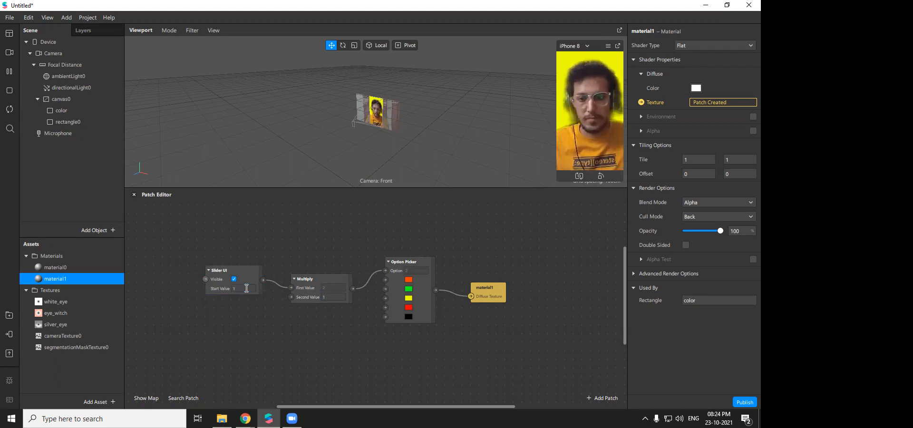
left_click(246, 289)
key("Return")
left_click(247, 288)
type("2")
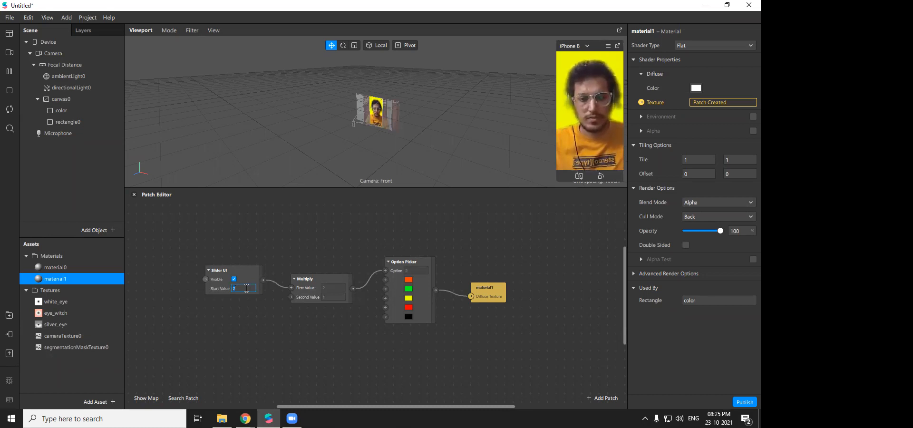
key("Return")
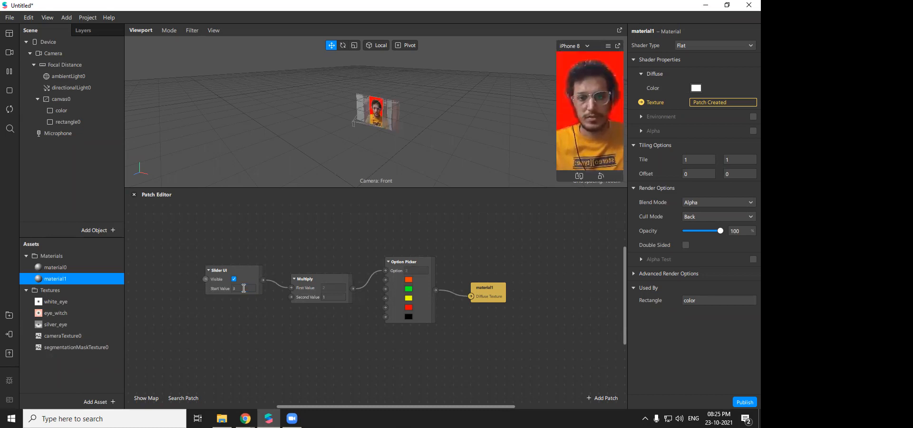
left_click(242, 288)
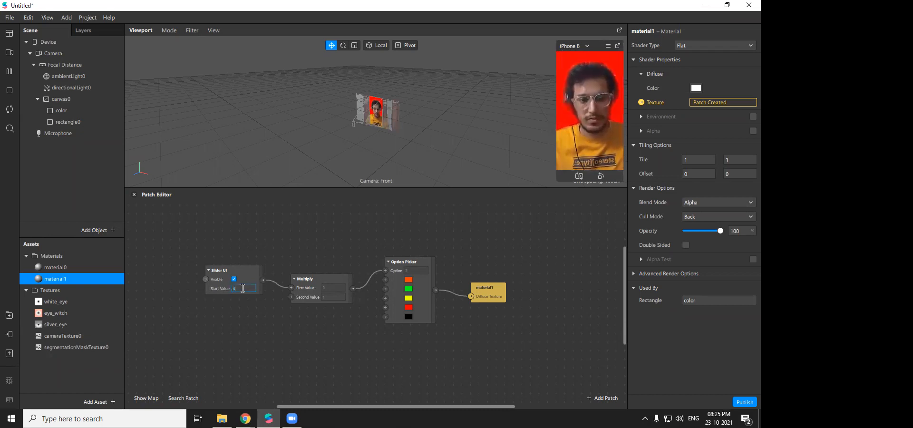
key("Return")
- Send the effect to Instagram for an in-app preview and reveal its test link
left_click_drag(380, 406, 384, 405)
left_click(10, 335)
left_click(181, 255)
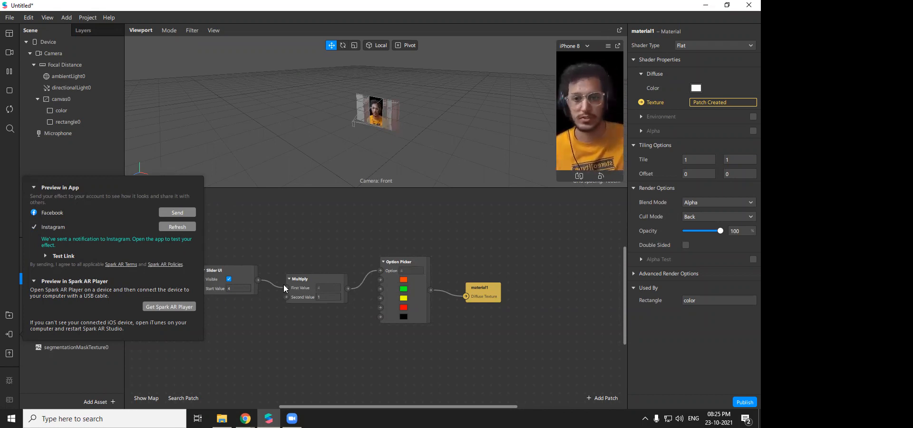
left_click(44, 255)
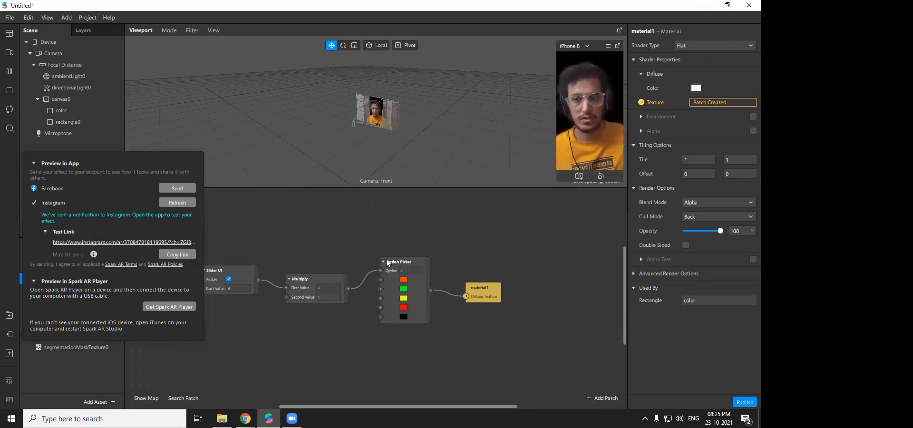
left_click(417, 270)
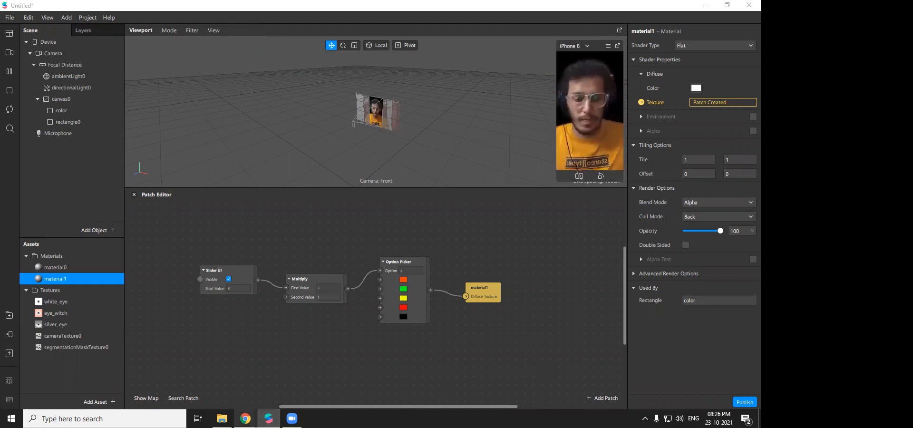
- Switch to WhatsApp Web in Chrome, send the copied Instagram test link to the open group chat, and return to Spark AR Studio
left_click(245, 419)
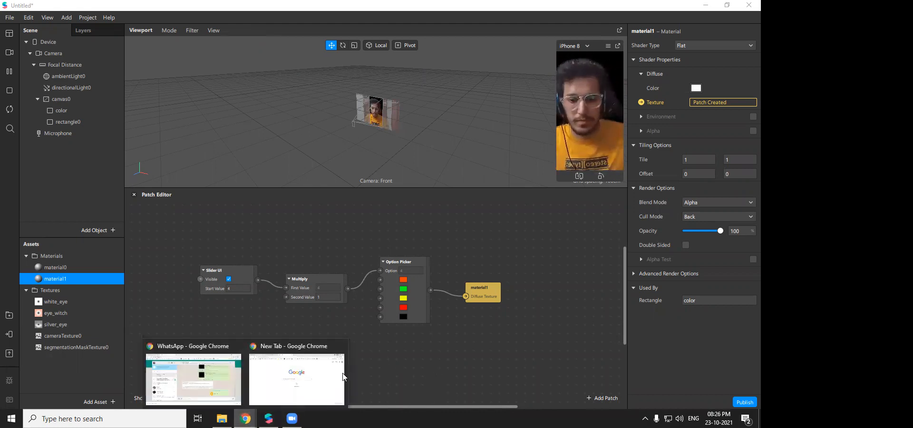
left_click(236, 380)
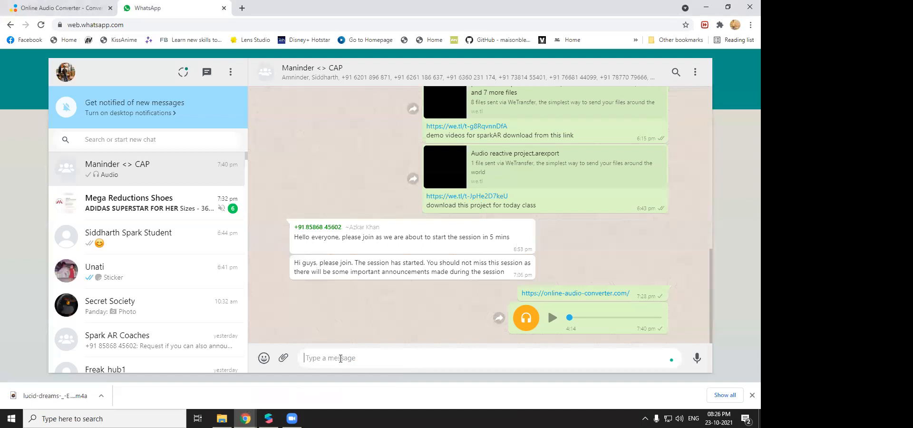
key("ctrl+v")
key("Return")
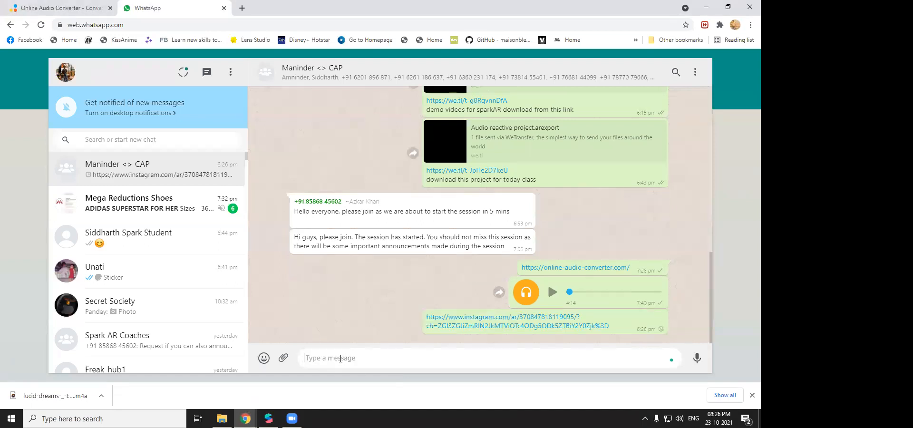
left_click(58, 8)
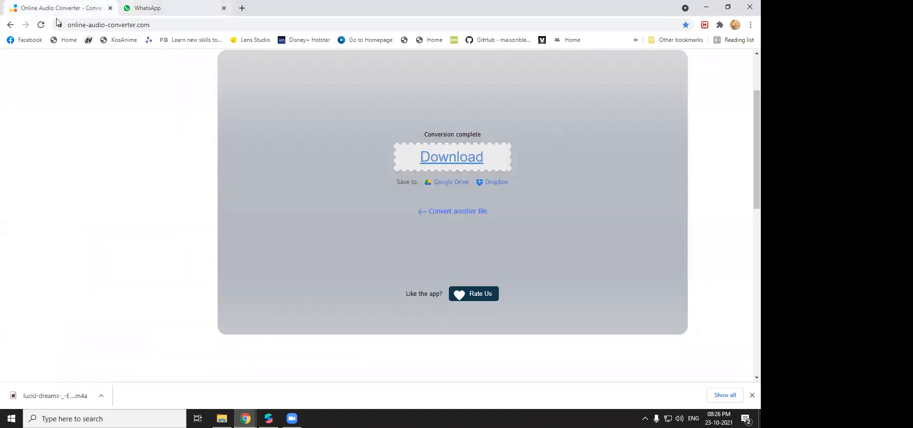
left_click(147, 8)
left_click(269, 419)
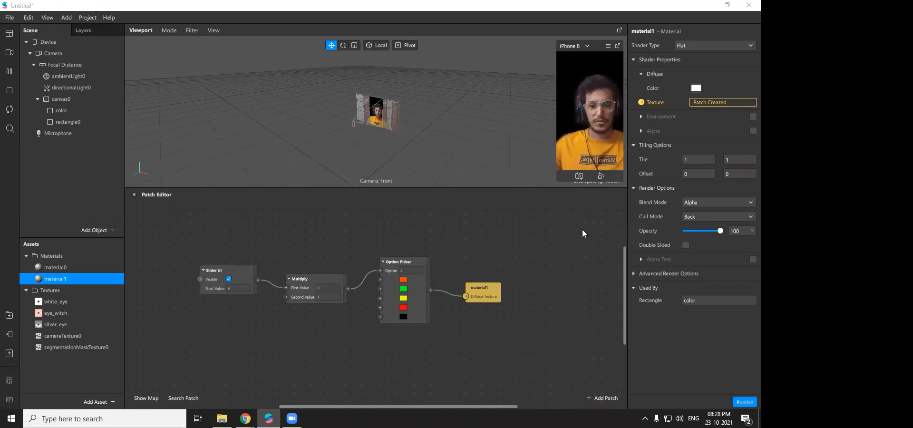
- Set the Slider UI patch's start value to 0 and the Multiply patch's second value to 5
scroll(276, 338, "up", 3)
left_click(238, 329)
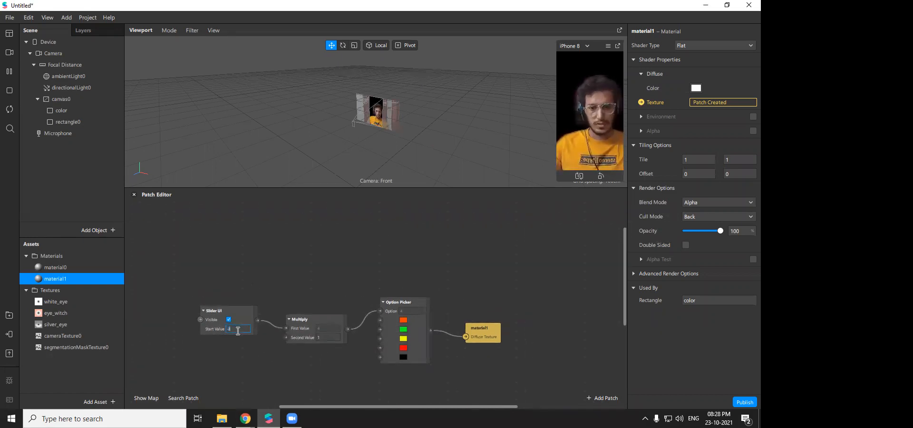
type("0")
left_click(322, 338)
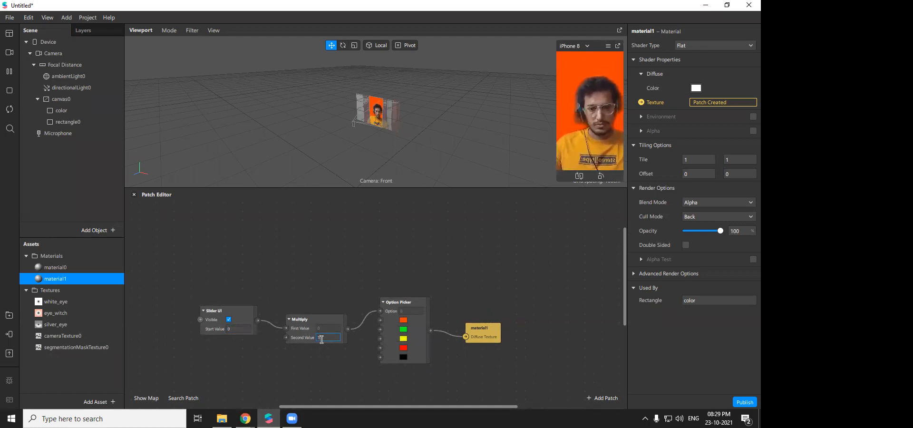
key("BackSpace")
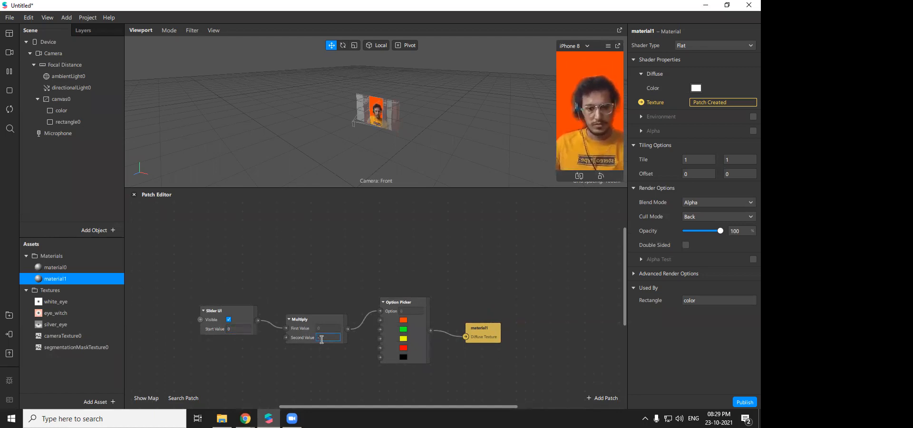
type("5")
key("Return")
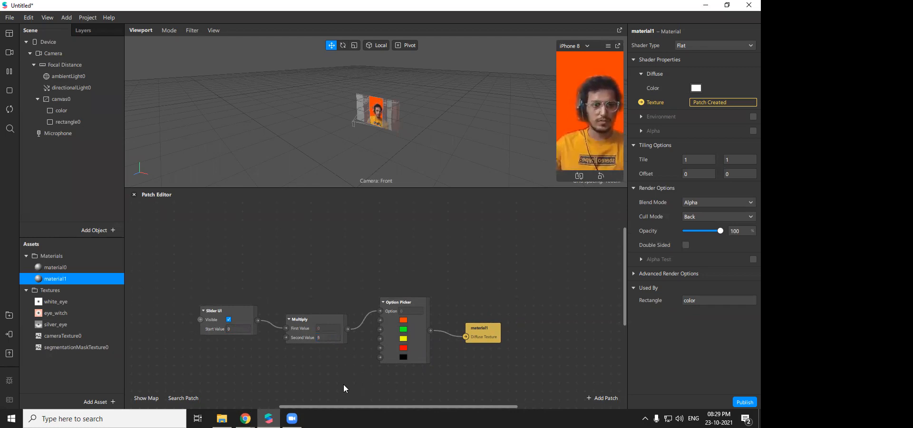
- Try to send the updated effect to Instagram for an in-app preview, retrying the upload and dismissing the error dialogs
left_click(9, 334)
left_click(178, 203)
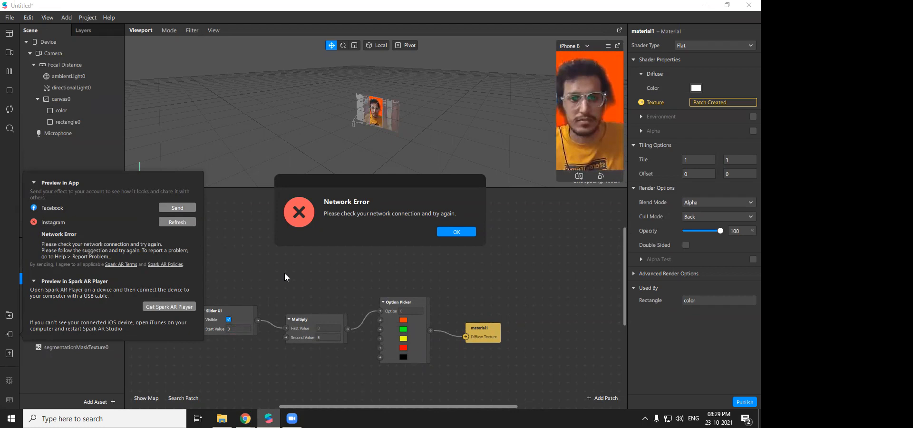
left_click(169, 223)
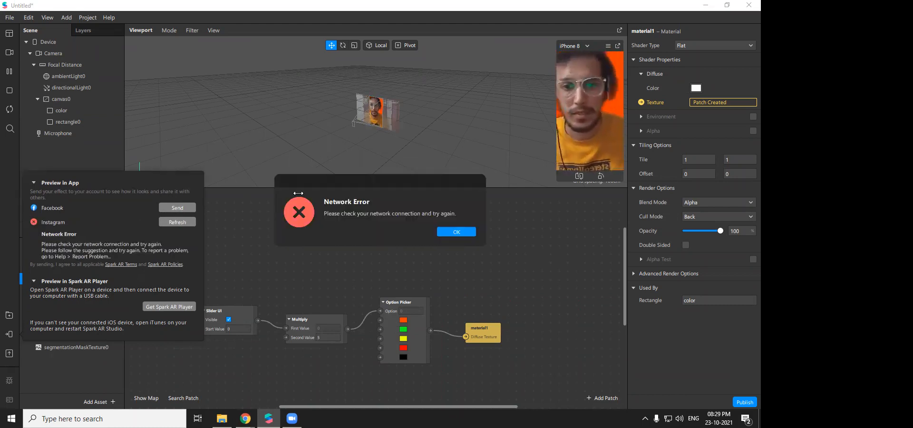
left_click_drag(300, 182, 309, 289)
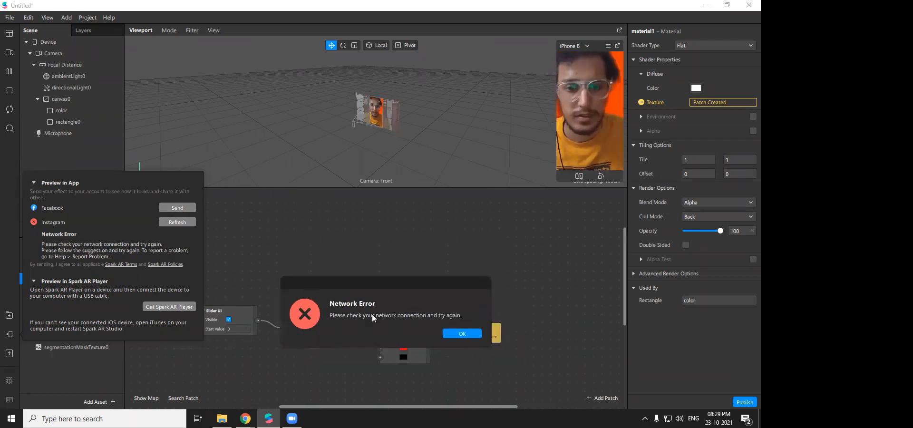
left_click(459, 338)
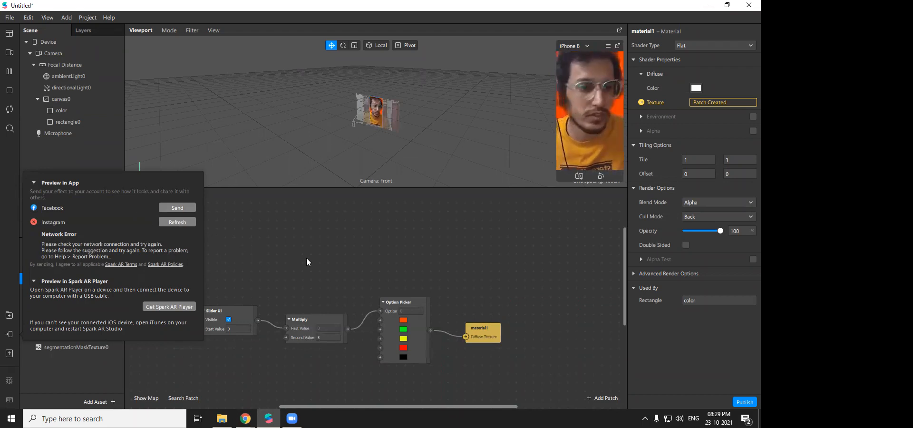
left_click(179, 222)
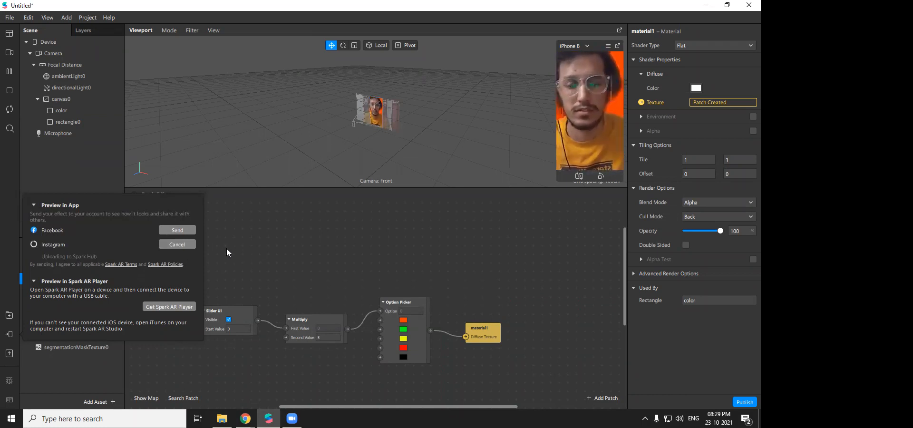
left_click_drag(287, 183, 284, 260)
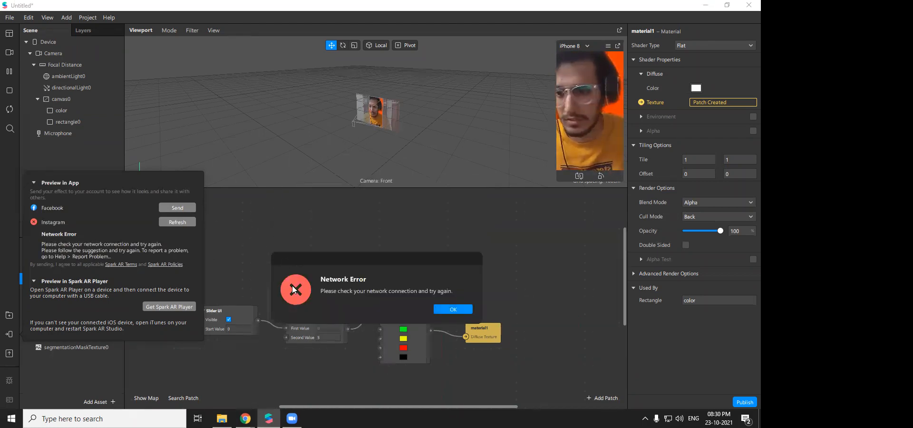
left_click(453, 310)
left_click(250, 252)
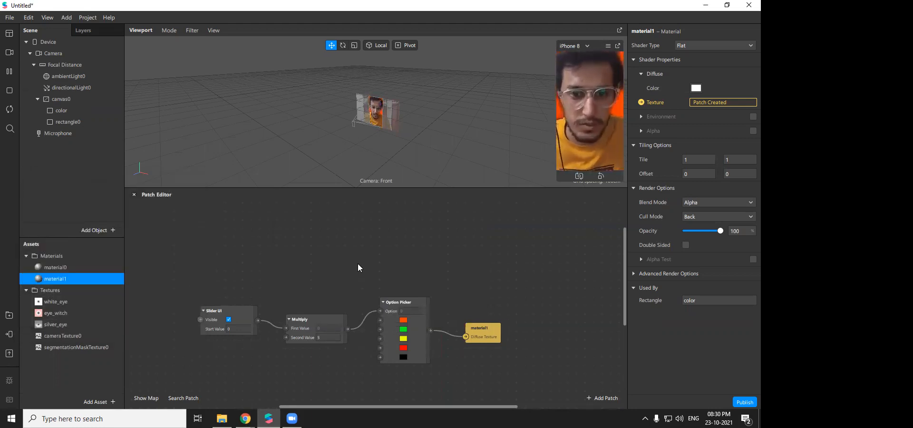
scroll(281, 358, "up", 2)
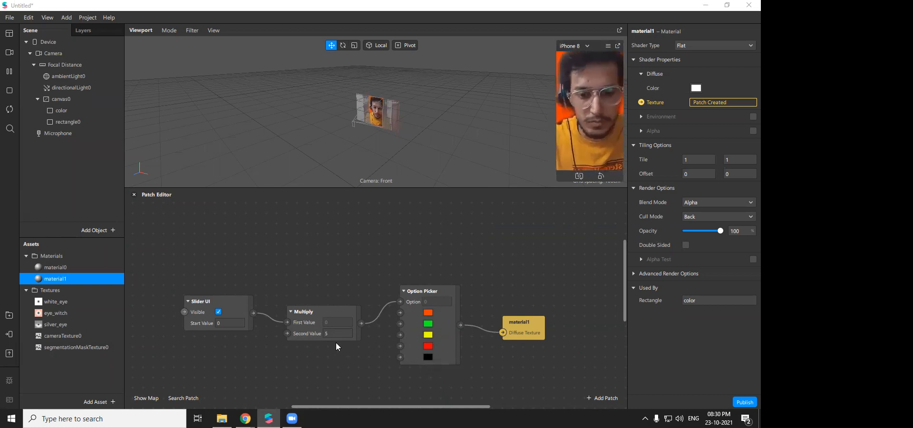
left_click(306, 329)
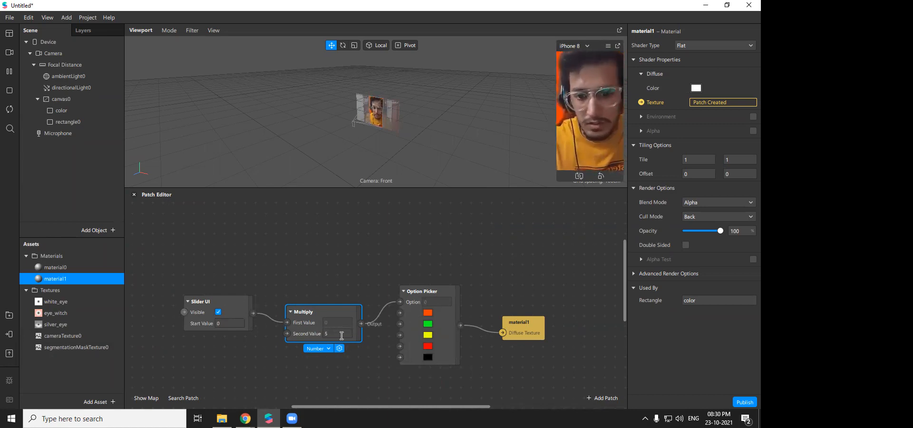
left_click(522, 342)
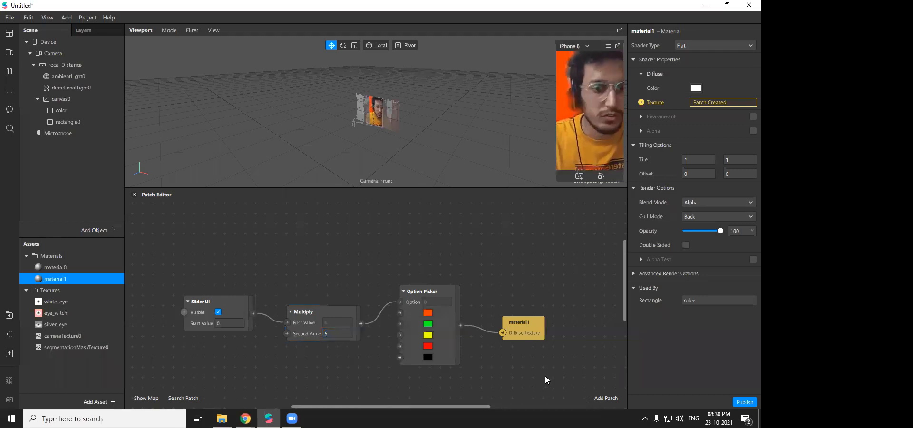
left_click_drag(463, 407, 470, 408)
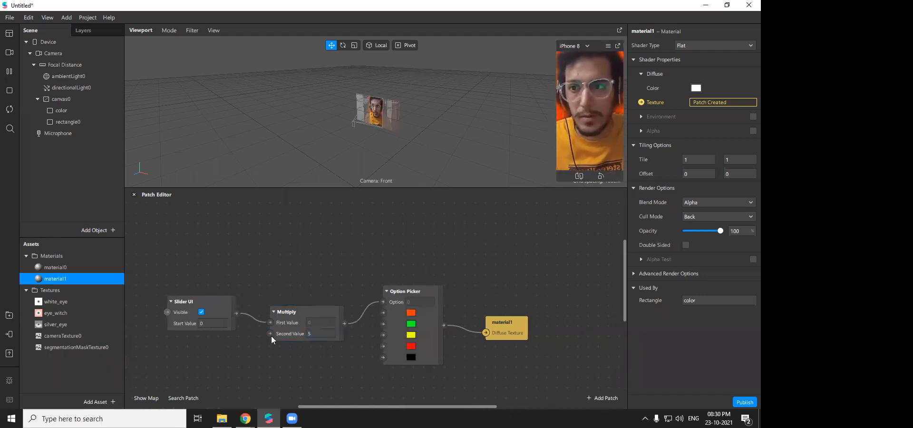
scroll(348, 307, "down", 2)
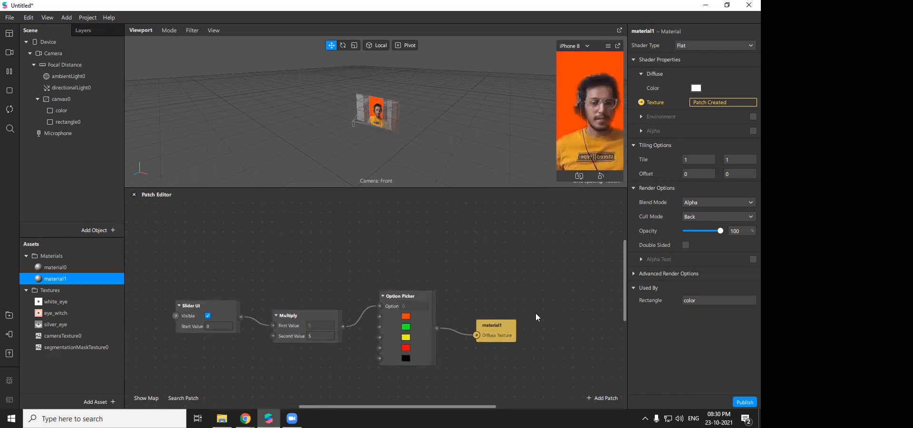
left_click_drag(510, 366, 518, 347)
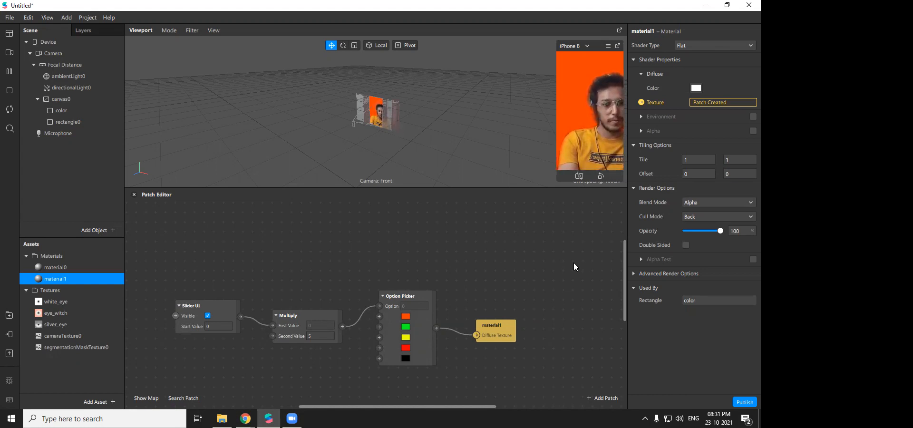
- Add a Camera patch to the patch graph from the scene's camera and place it above the Slider UI patch
left_click_drag(48, 52, 216, 265)
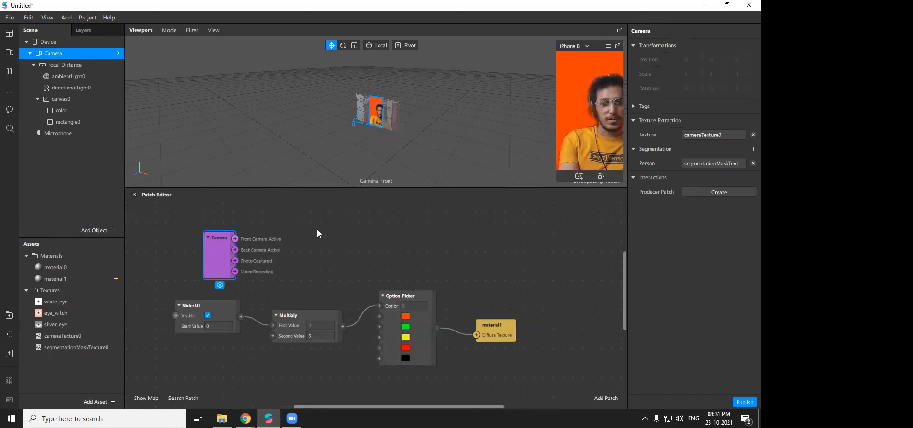
left_click_drag(215, 266, 205, 265)
left_click_drag(229, 240, 249, 238)
left_click(237, 256)
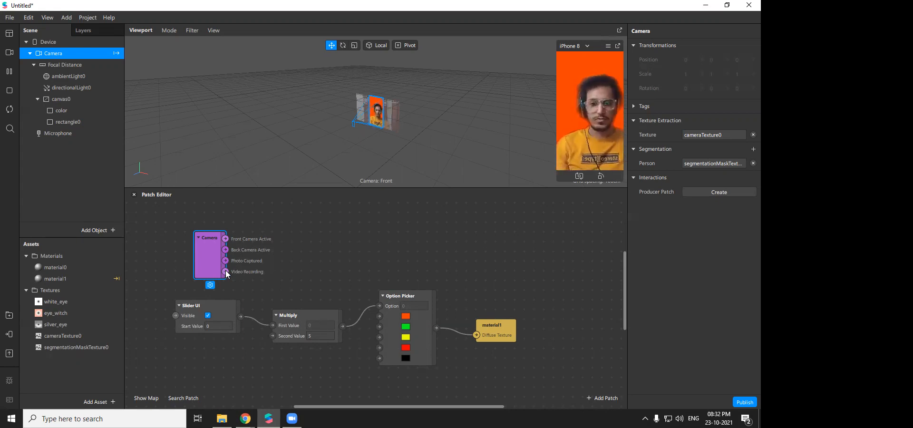
- Import the lucid-dreams M4A audio file from the Downloads folder into the project's assets
left_click(101, 401)
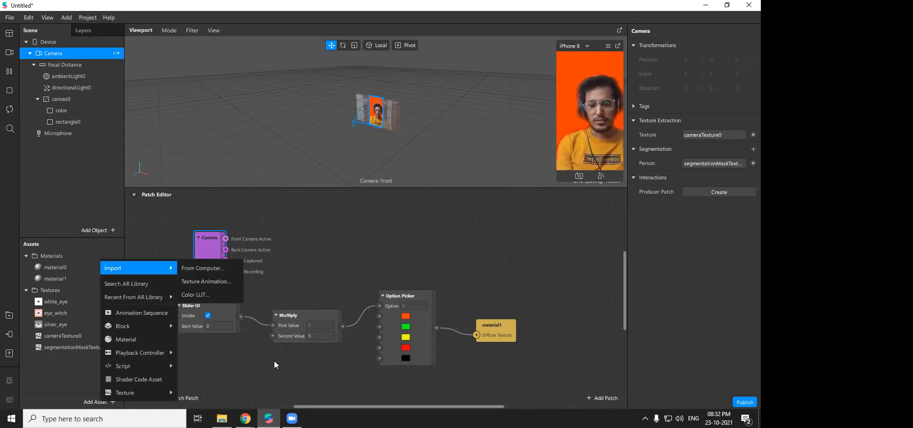
left_click(202, 269)
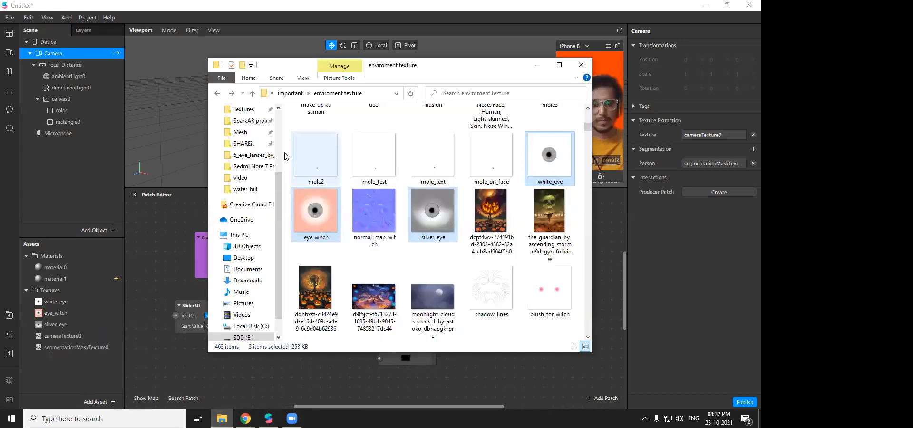
scroll(281, 157, "up", 3)
left_click(252, 140)
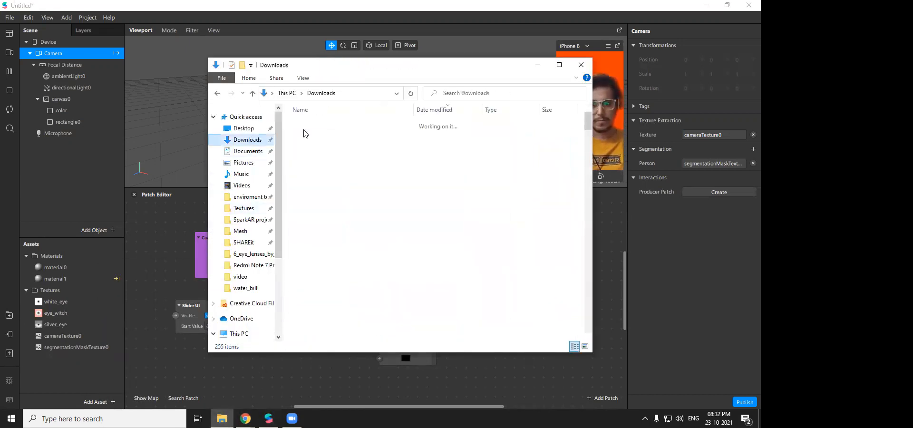
left_click_drag(333, 137, 90, 374)
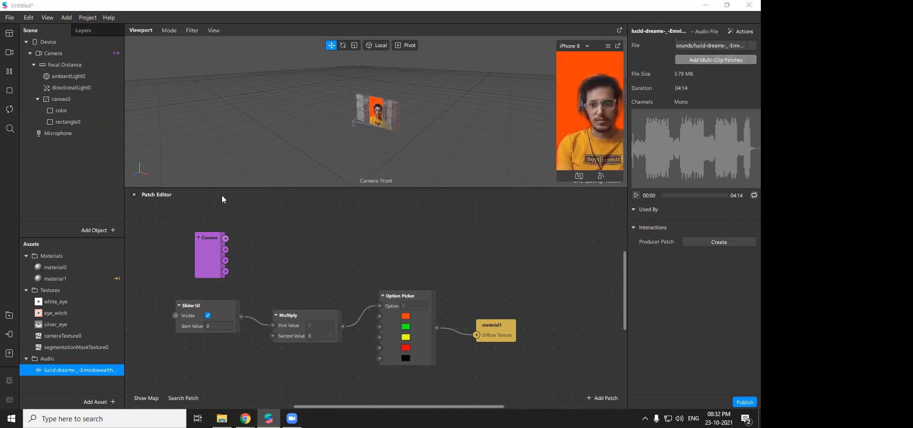
- Create an audio playback controller and assign the lucid-dreams audio file to it
left_click(95, 402)
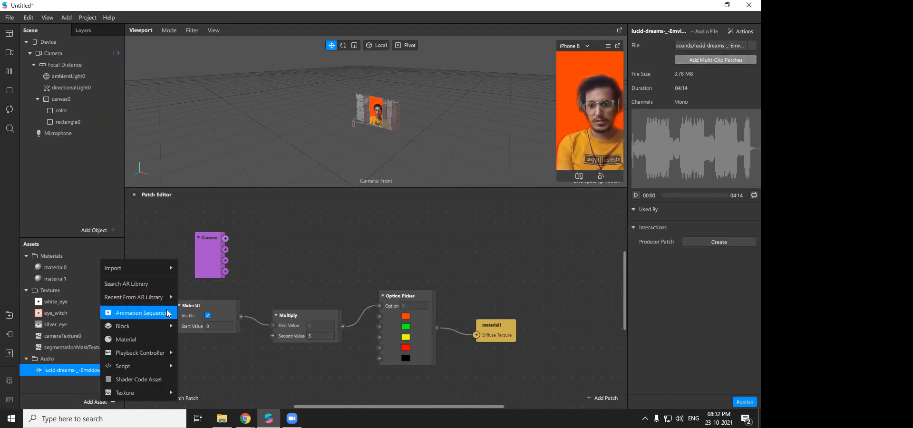
mouse_move(153, 326)
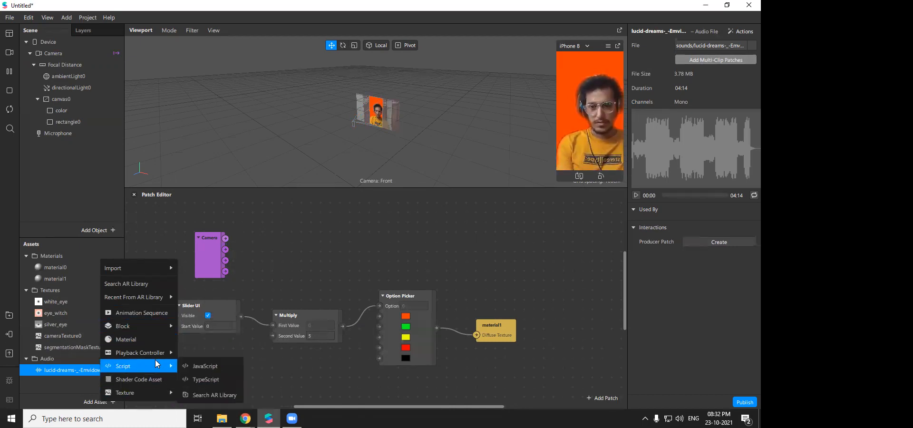
mouse_move(164, 352)
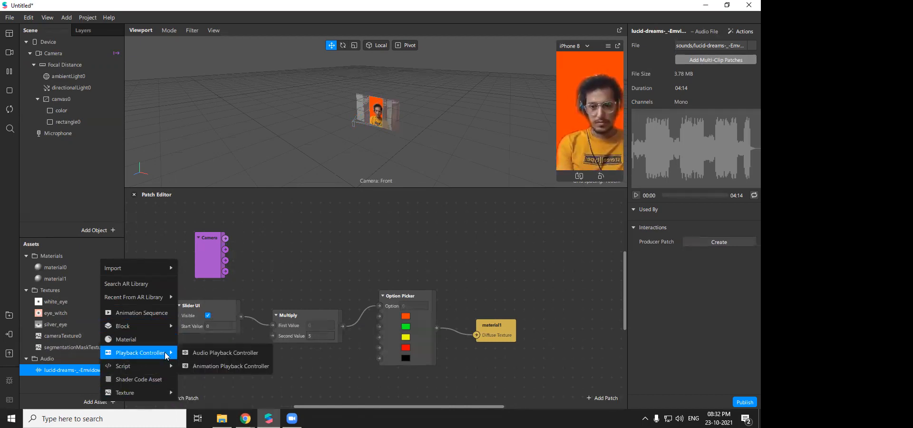
left_click(243, 352)
left_click(715, 45)
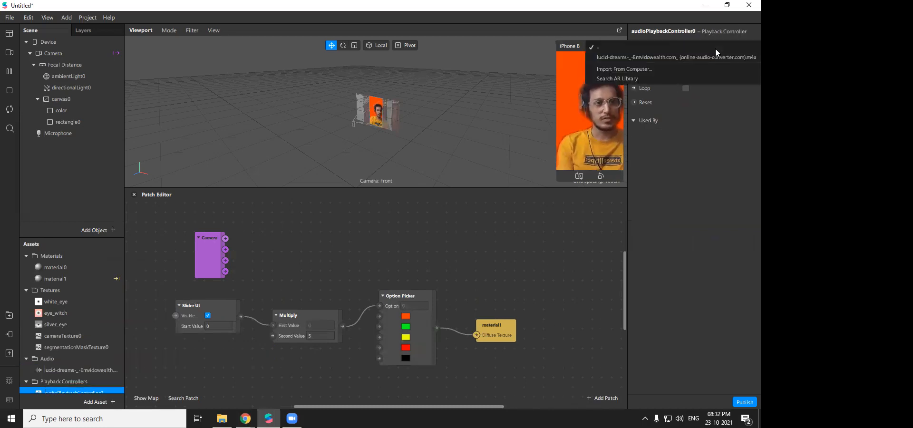
left_click(711, 58)
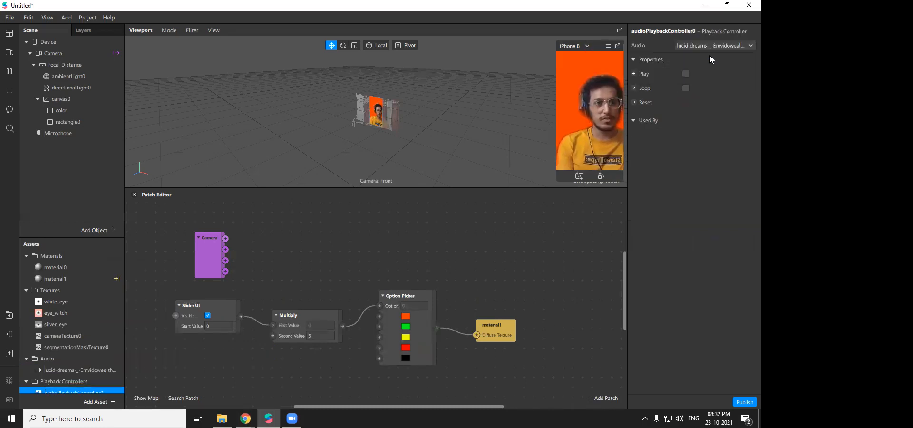
- Enable Play and Loop on the audio playback controller and create a patch for its Reset property
left_click(685, 74)
left_click(686, 88)
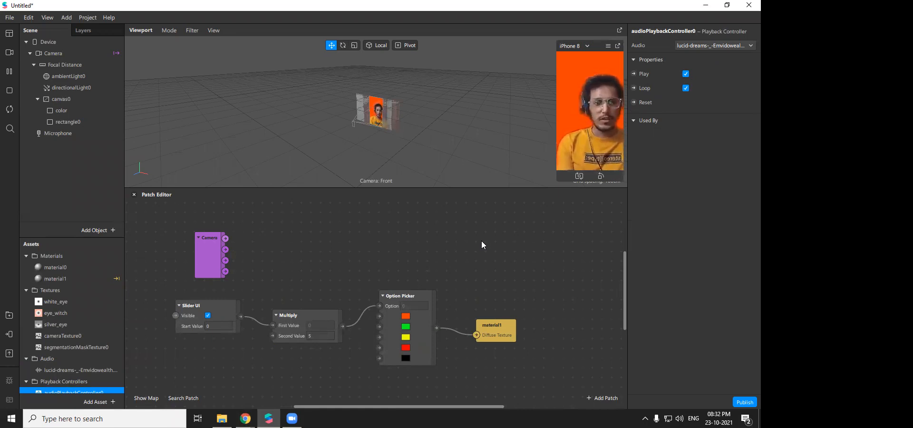
left_click(633, 102)
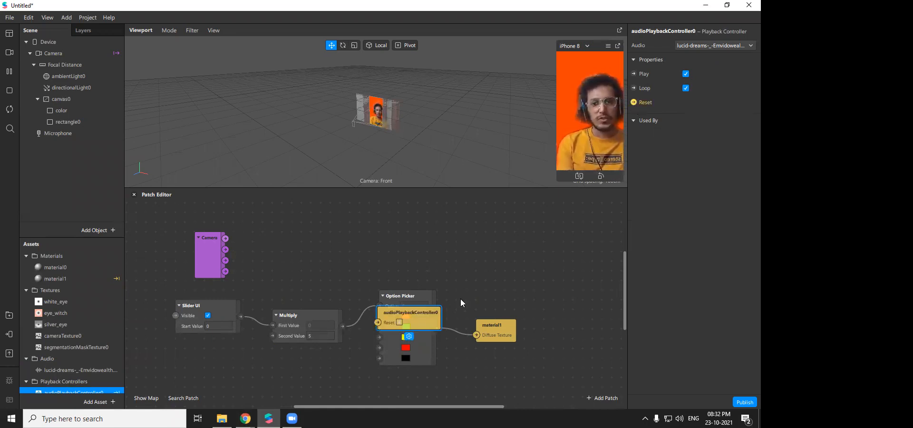
- Connect the Camera patch's Video Recording output through a Pulse patch to the audio playback controller's Reset input
left_click_drag(408, 308, 312, 255)
left_click(202, 264)
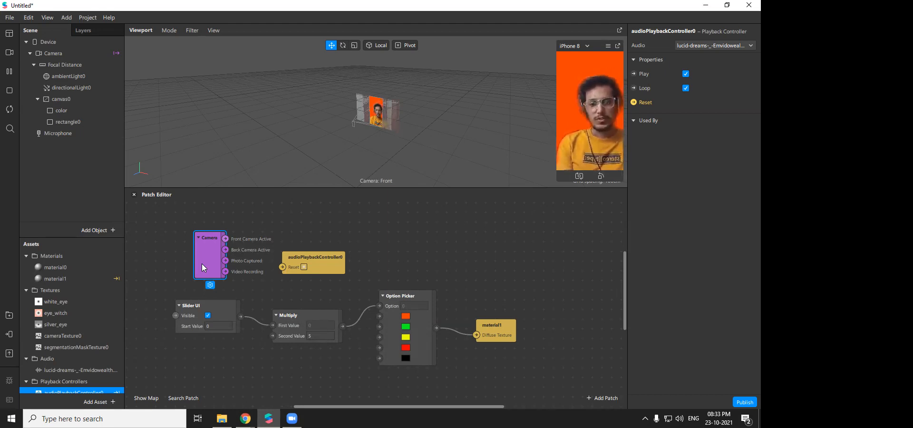
left_click_drag(225, 272, 351, 266)
left_click_drag(260, 271, 284, 271)
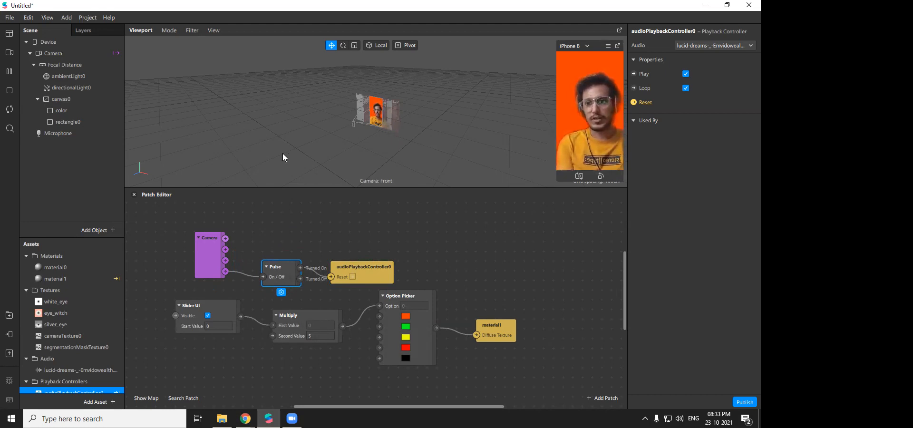
- Add a Speaker object under the Camera in the scene
left_click(53, 49)
right_click(55, 49)
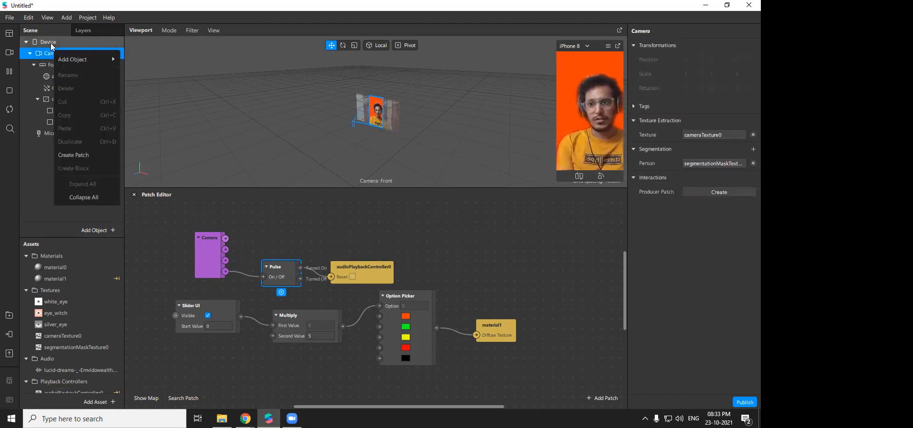
left_click(45, 42)
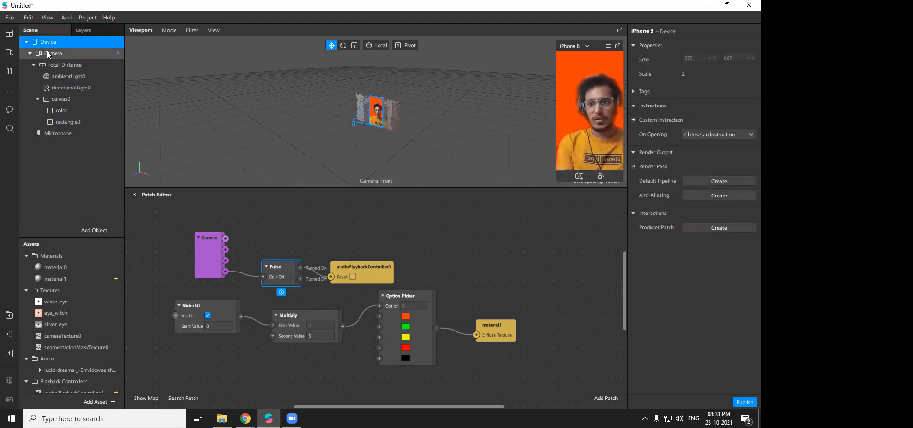
right_click(47, 50)
mouse_move(112, 56)
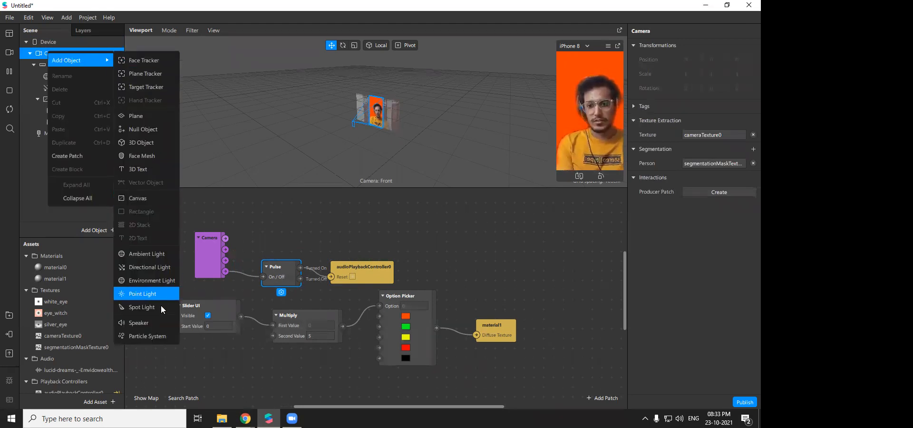
left_click(152, 323)
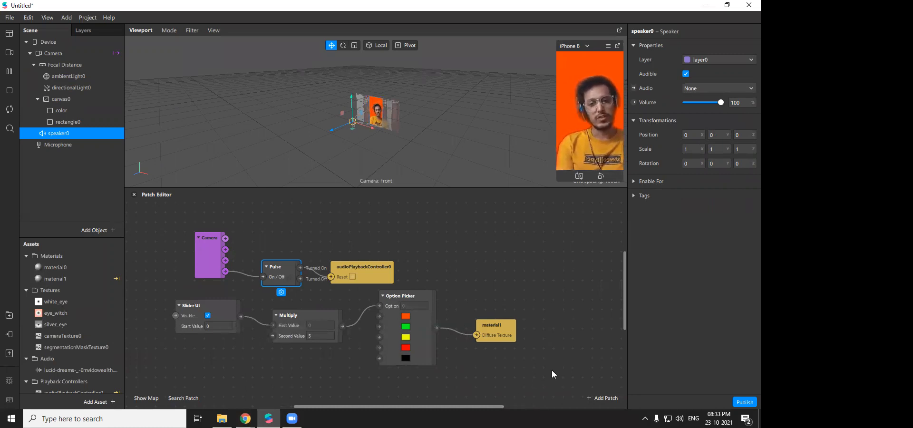
- Delete the Option Picker and material1 patches and put a patch for the speaker's Volume property in their place
left_click_drag(549, 373, 373, 312)
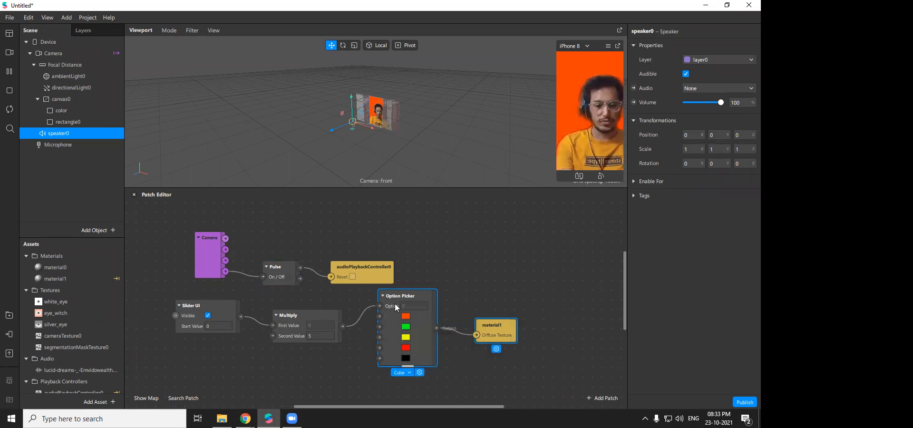
key("Delete")
left_click(633, 102)
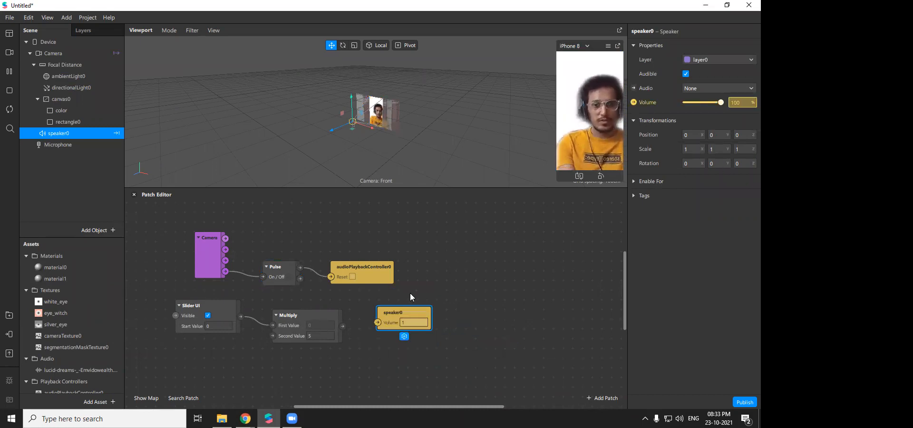
left_click_drag(398, 319, 429, 333)
- Set the Multiply patch's second value to 100 and connect its output to the speaker's Volume input
left_click(323, 339)
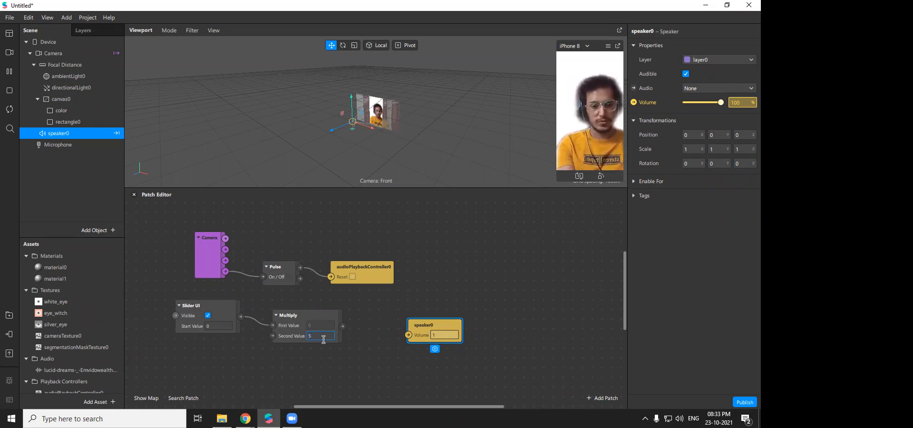
key("BackSpace")
type("1")
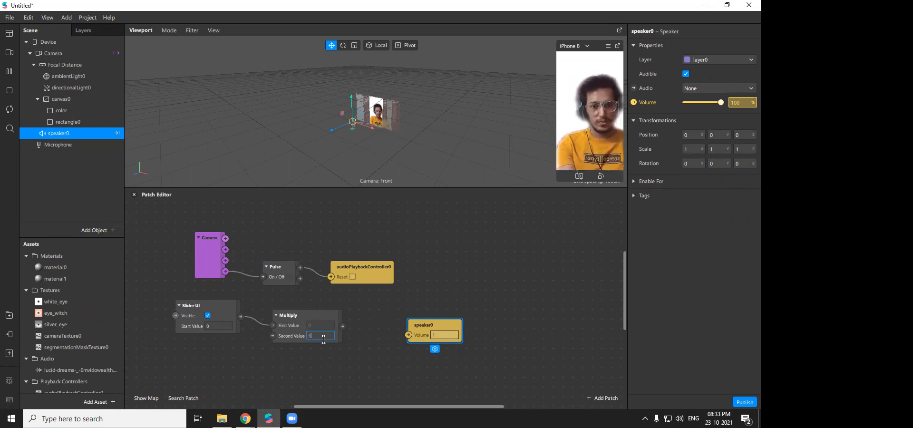
type("00")
key("Return")
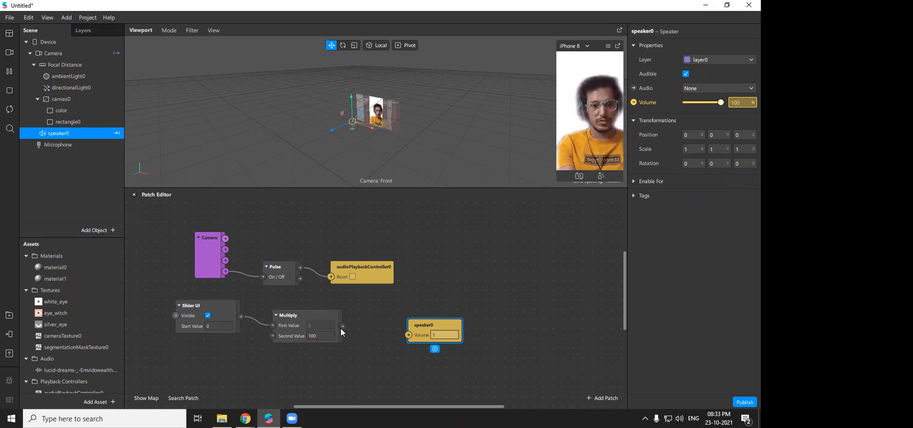
left_click_drag(343, 327, 391, 324)
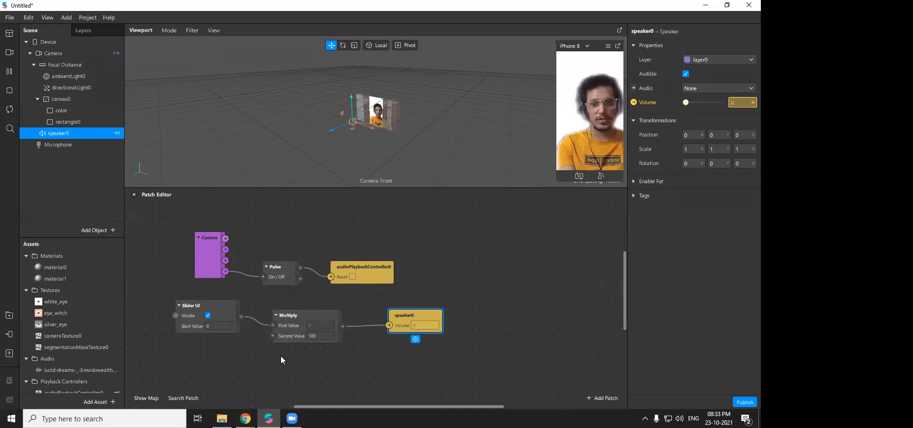
- Try start values of 50 and 2 on the Slider UI patch, and set it back to 0
left_click(222, 326)
type("50")
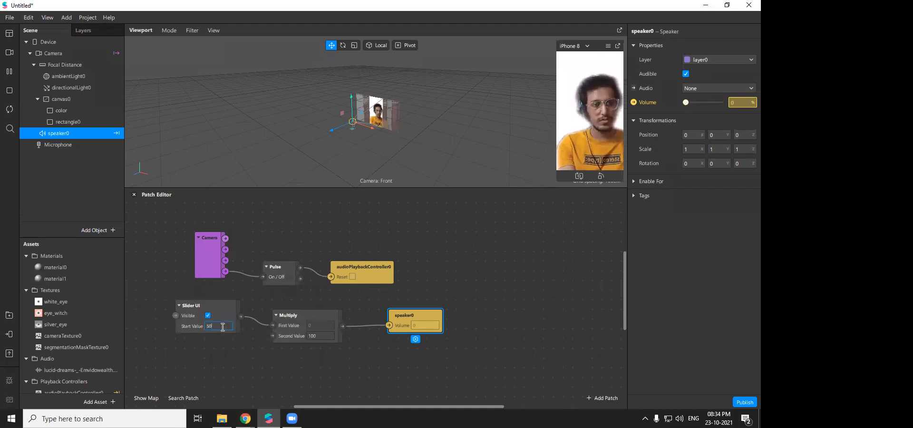
key("Return")
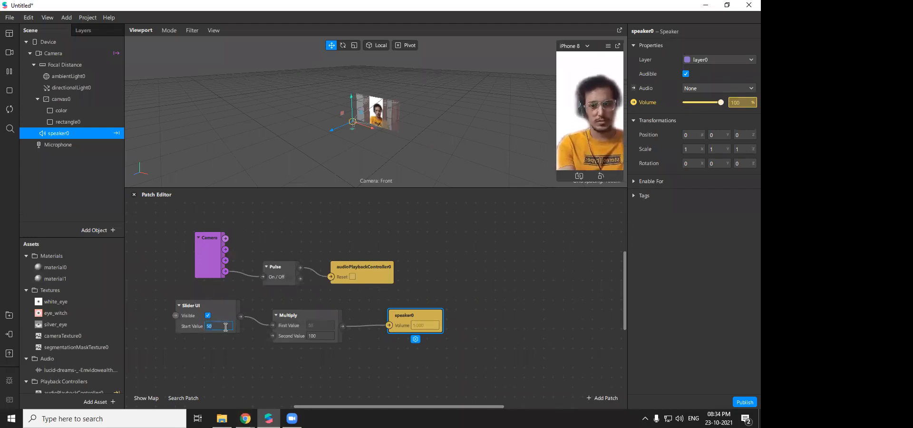
key("BackSpace")
type("2")
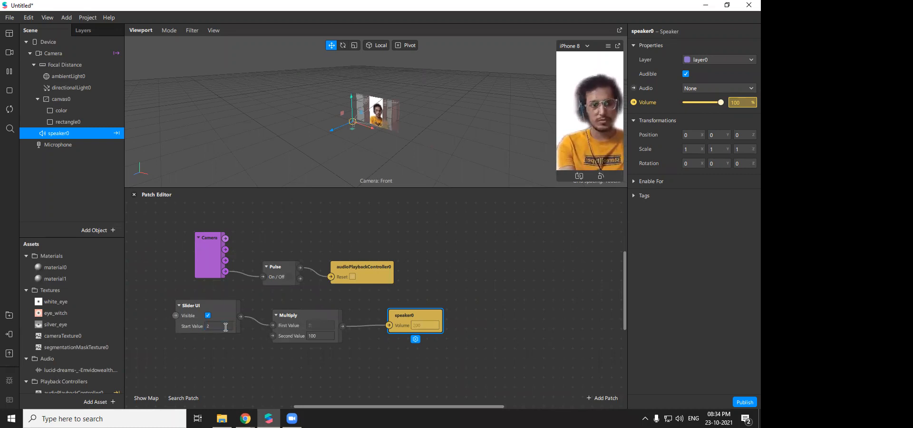
left_click(239, 340)
left_click(217, 325)
type("0")
key("Return")
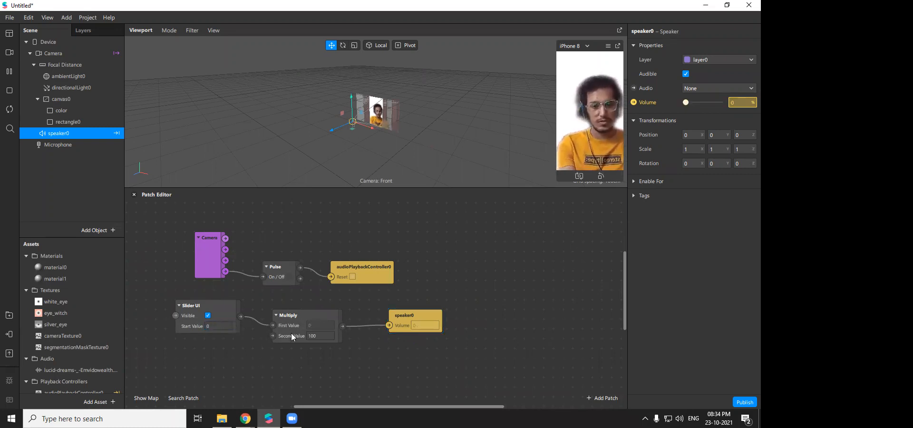
- Assign audioPlaybackController0 as the audio source of the speaker
left_click_drag(406, 319, 405, 319)
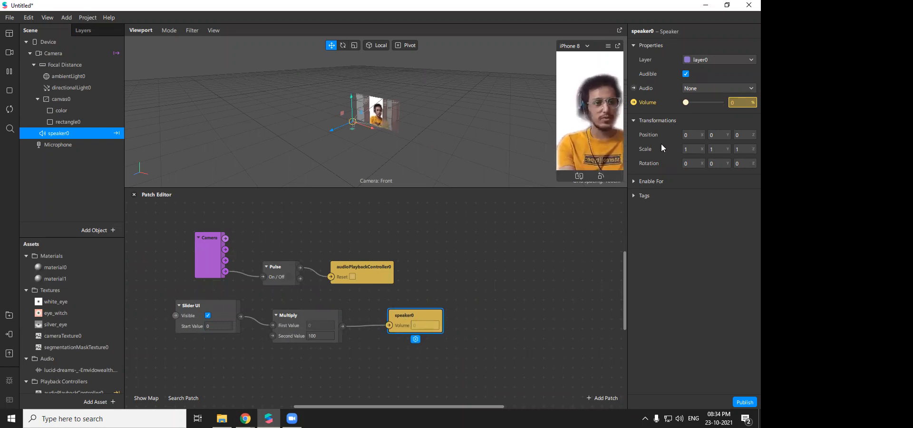
left_click(730, 89)
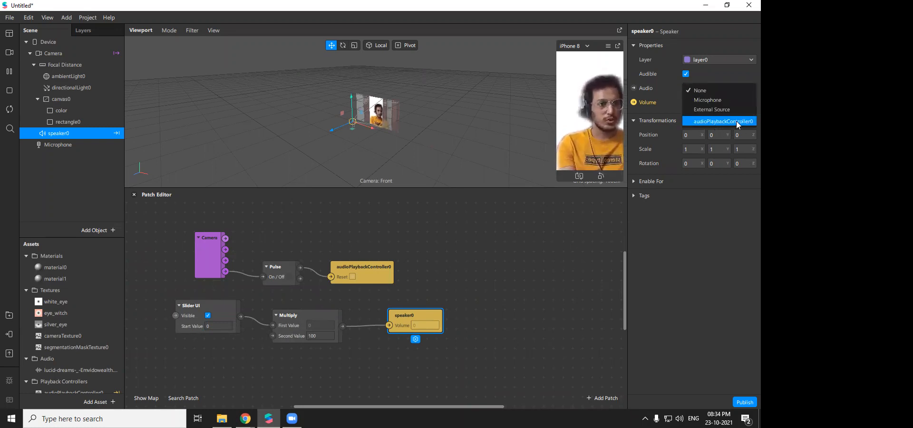
scroll(77, 350, "down", 1)
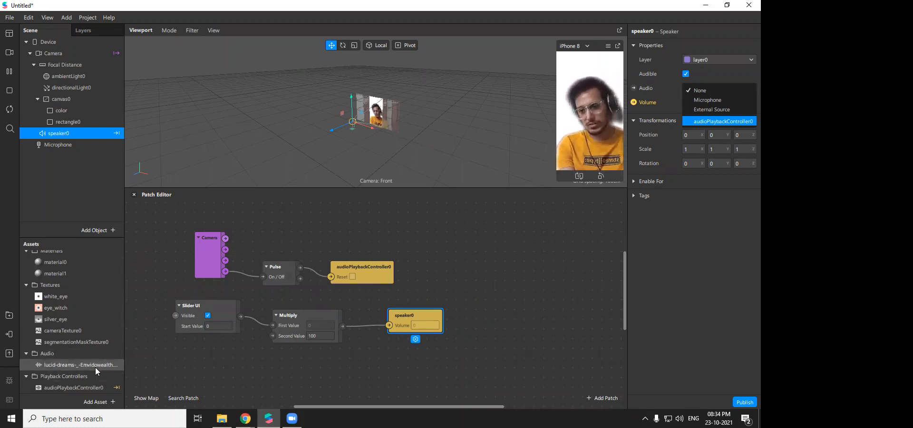
double_click(87, 384)
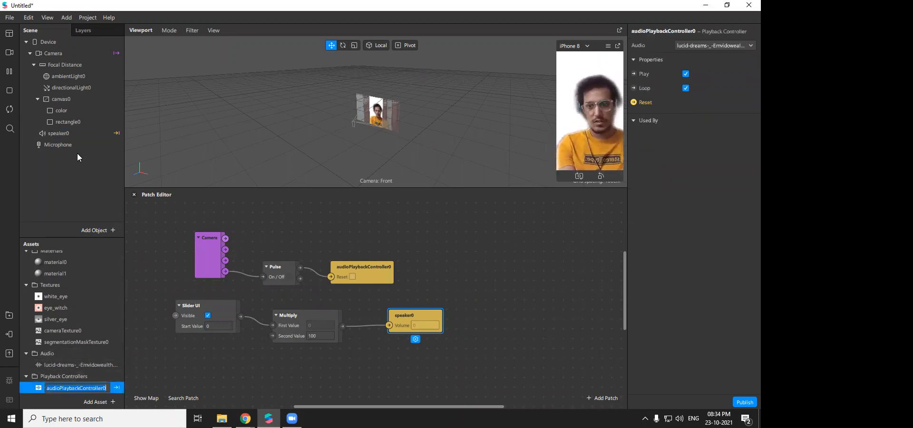
left_click(70, 135)
left_click(720, 88)
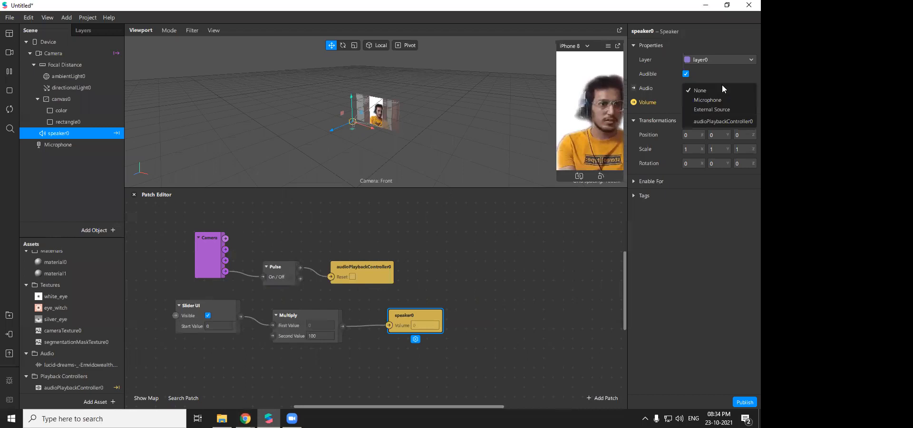
left_click(723, 122)
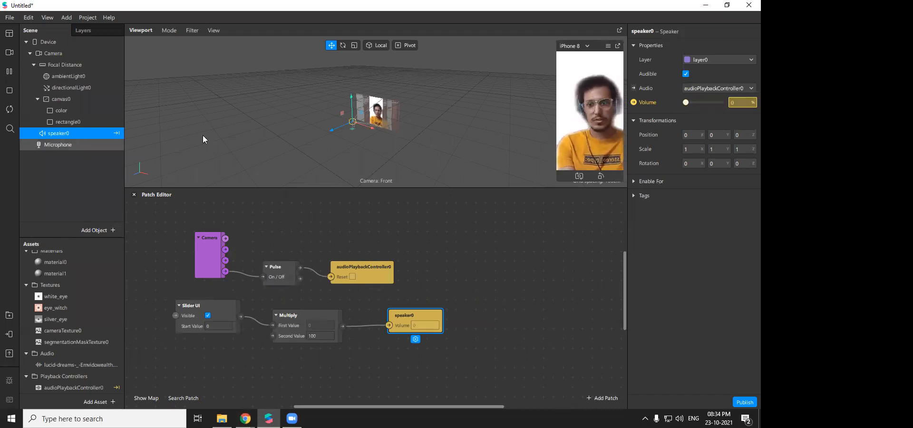
- Delete the speaker's Volume patch and turn off the speaker's Audible property
left_click_drag(457, 378, 380, 306)
key("Delete")
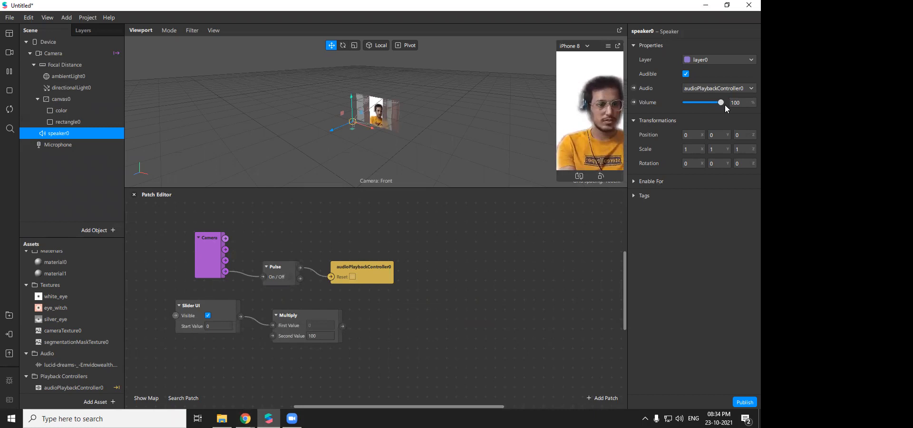
left_click_drag(698, 113, 721, 112)
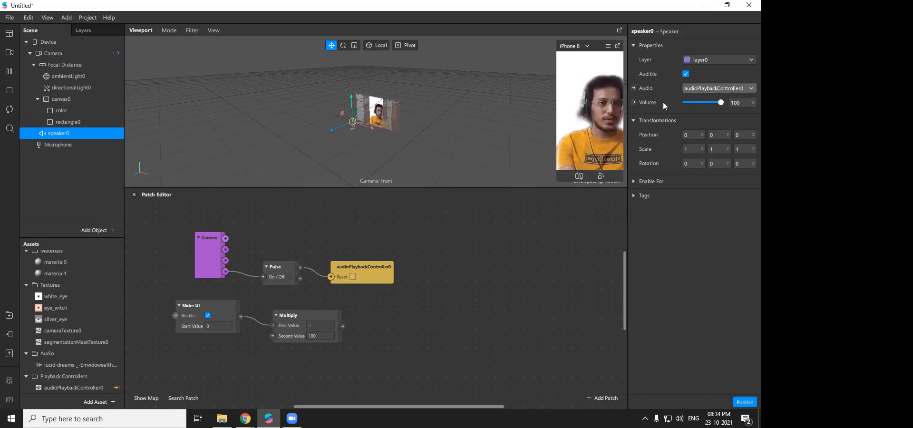
left_click(686, 74)
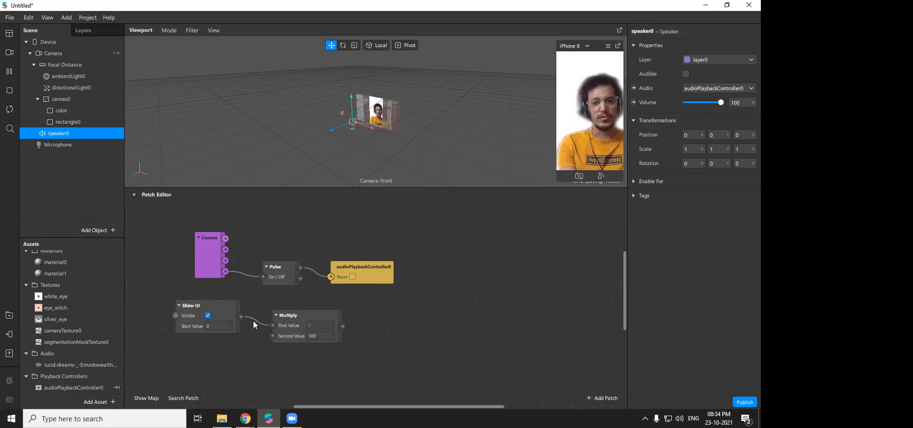
left_click(276, 279)
mouse_move(354, 274)
left_mouse_down()
mouse_move(381, 267)
mouse_move(354, 272)
left_mouse_up()
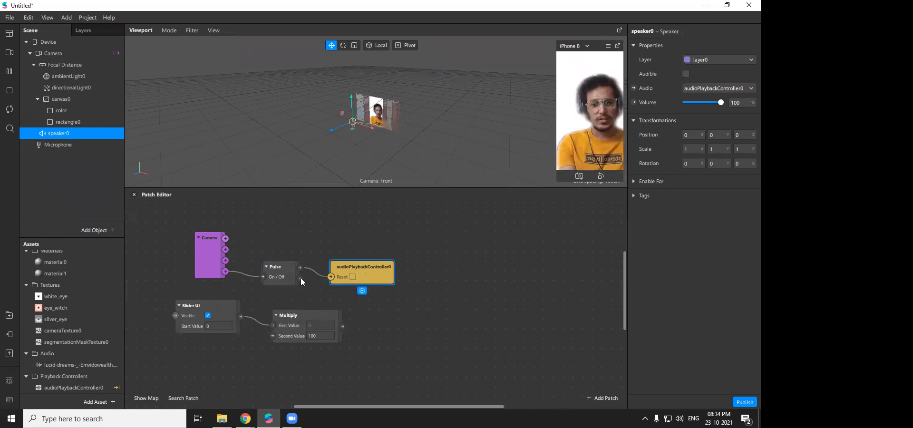
left_click_drag(214, 257, 203, 255)
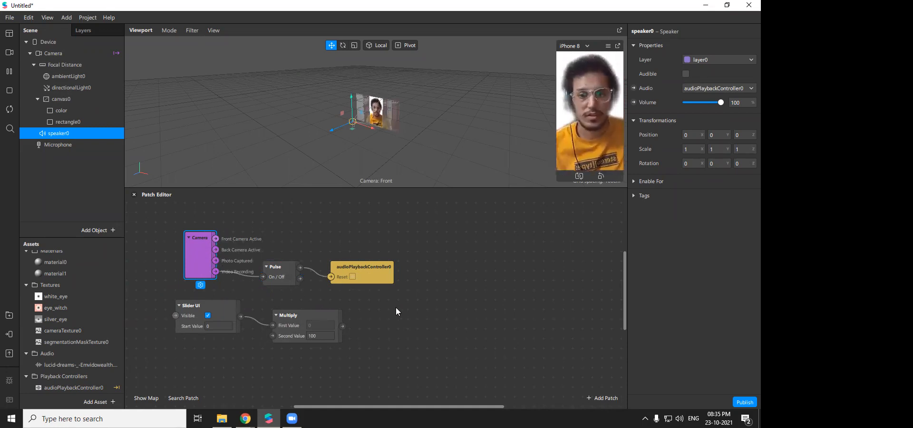
- Delete all remaining patches from the patch graph and remove canvas0 with its rectangles from the scene
left_click_drag(437, 342, 248, 238)
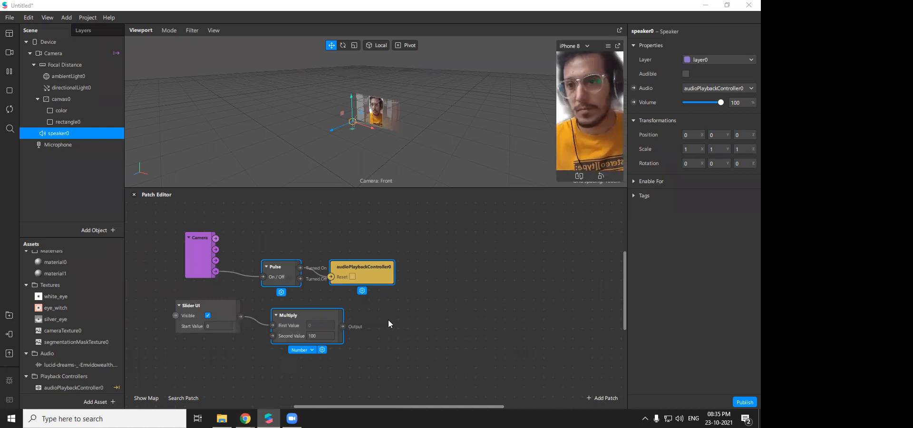
left_click_drag(455, 378, 194, 251)
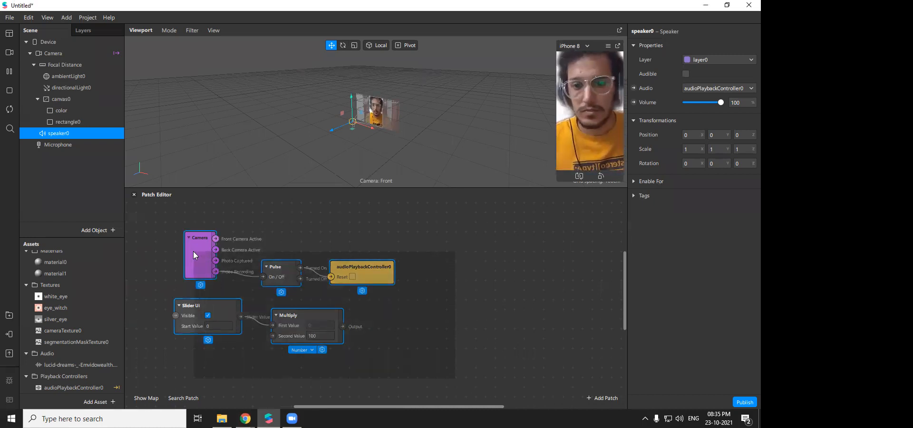
key("Delete")
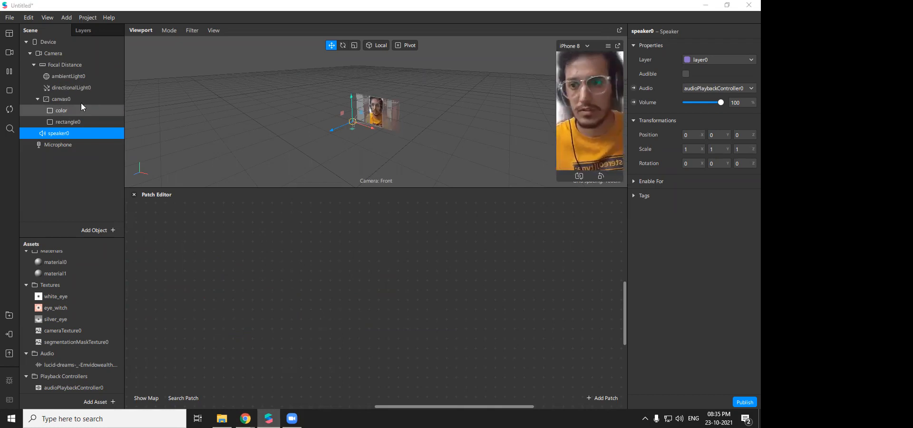
right_click(65, 100)
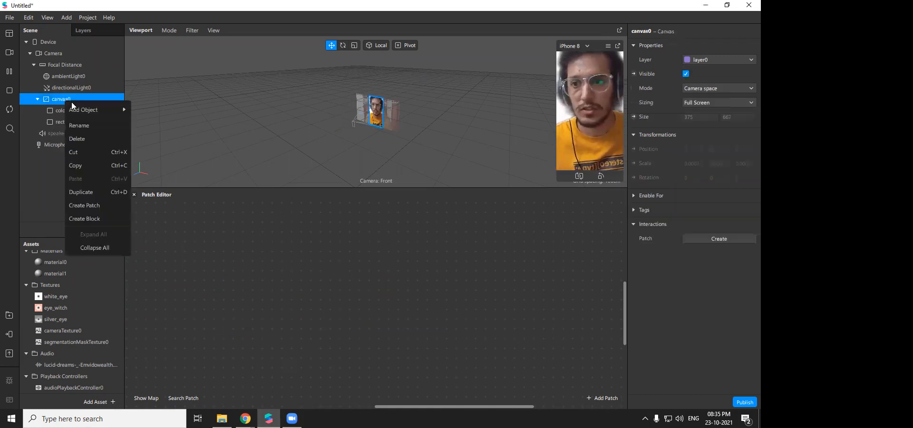
left_click(106, 141)
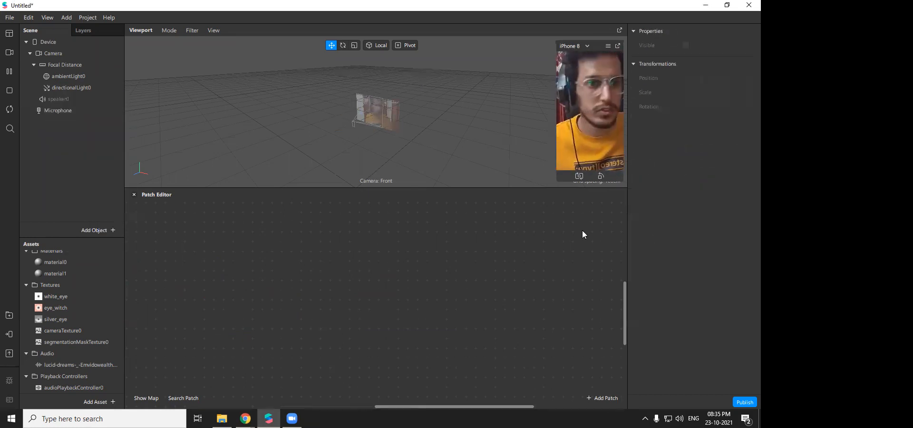